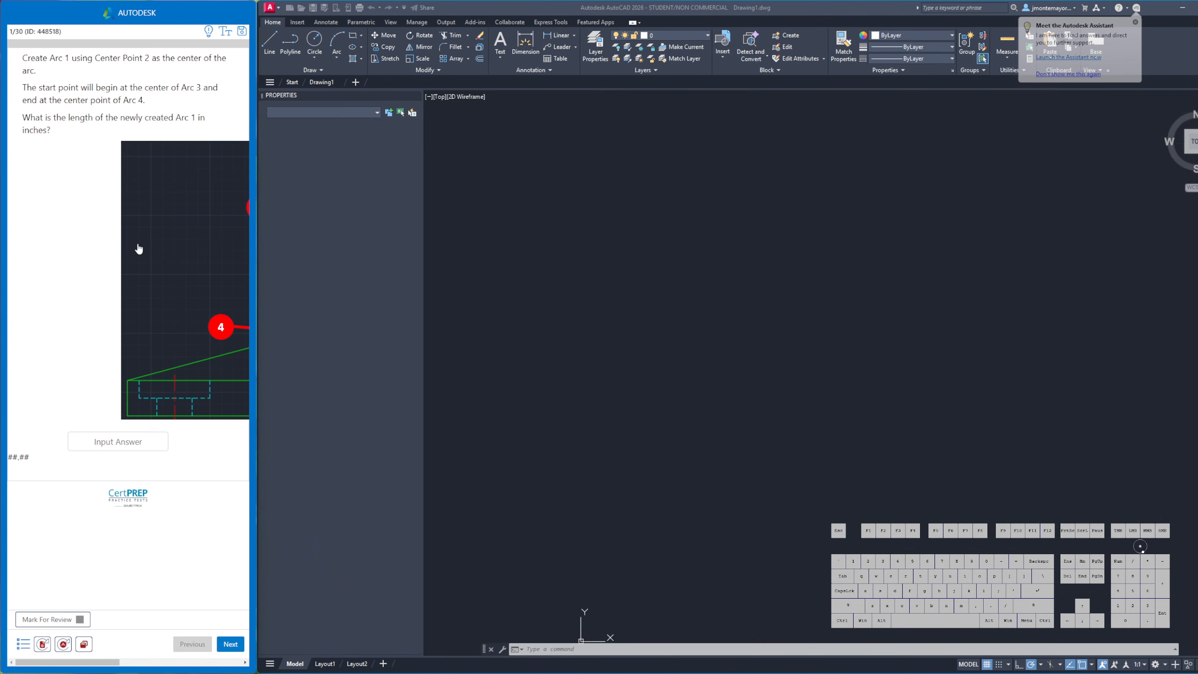
Draw a center-start-end arc centred on the lower hole, from the center of the slot's upper end arc to that of its lower end arc
left_click(176, 247)
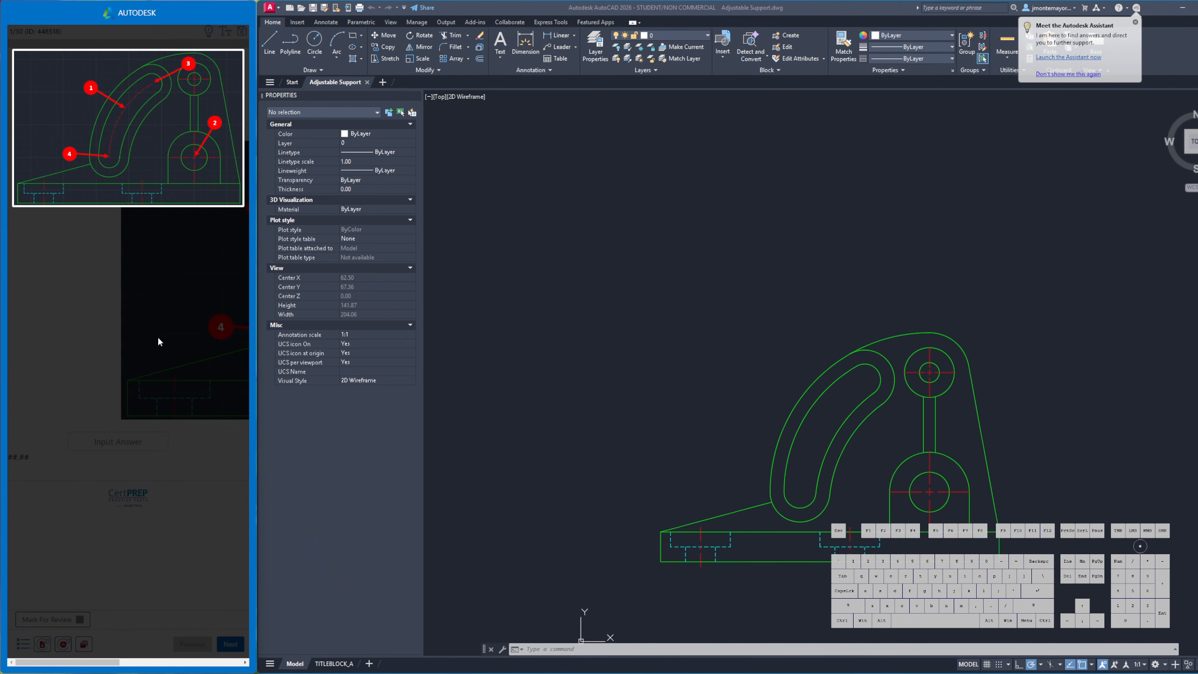
left_click(92, 319)
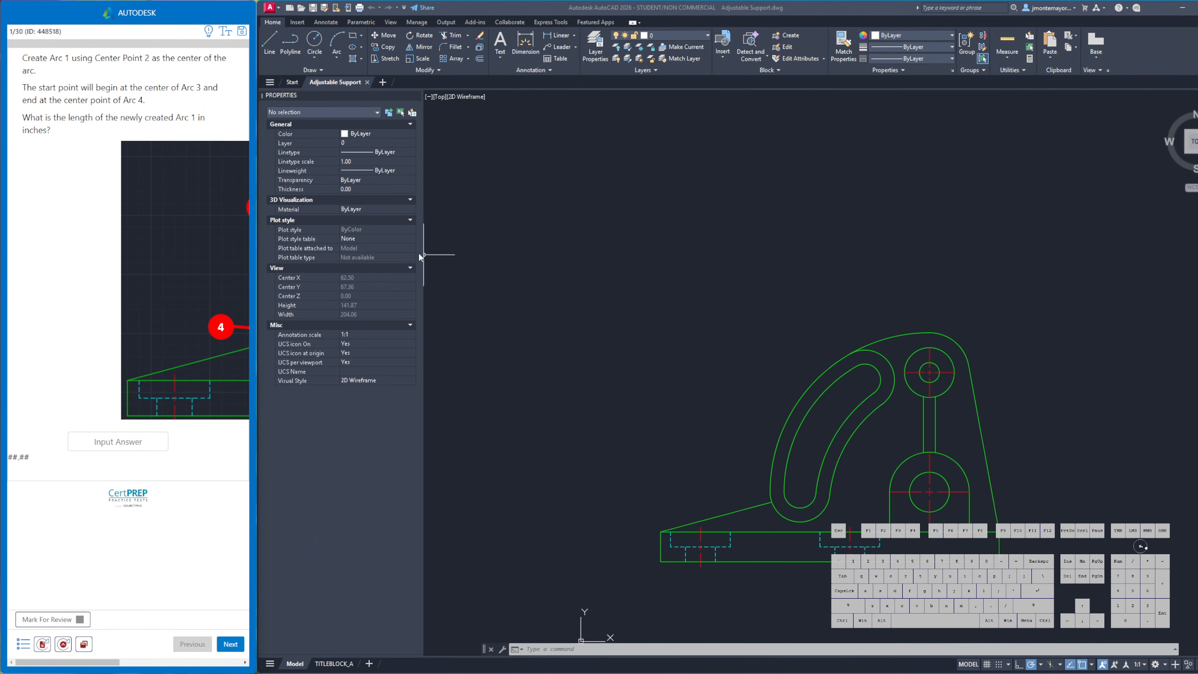
middle_click_drag(647, 372, 512, 206)
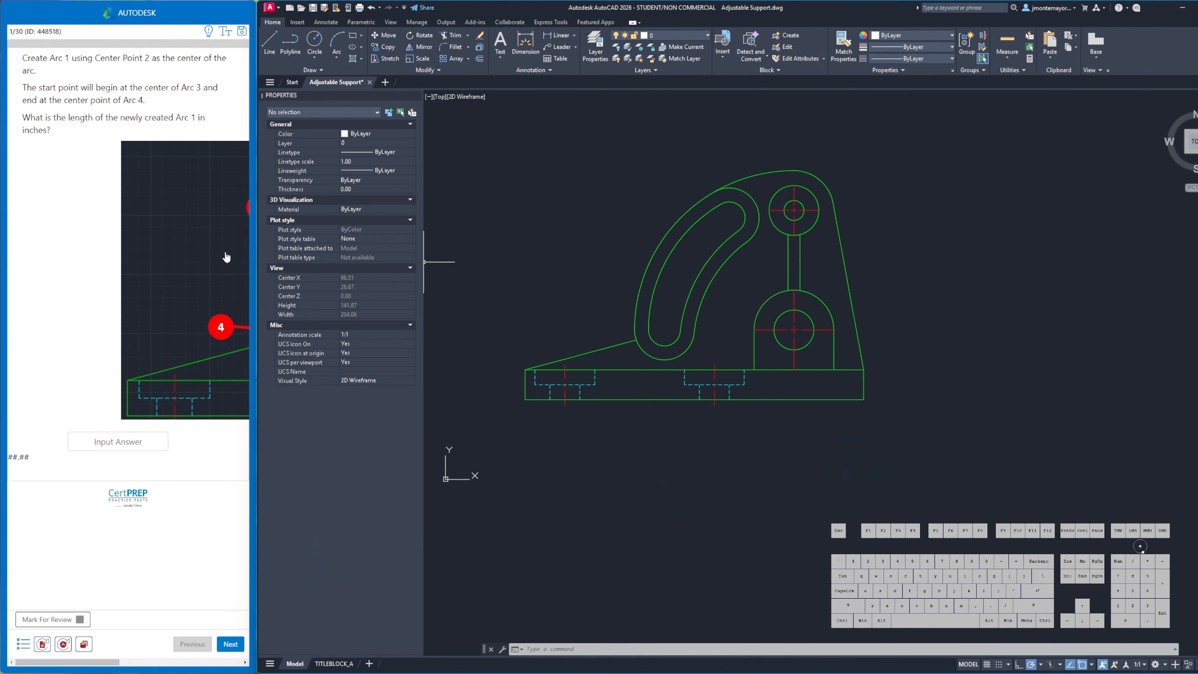
left_click(199, 256)
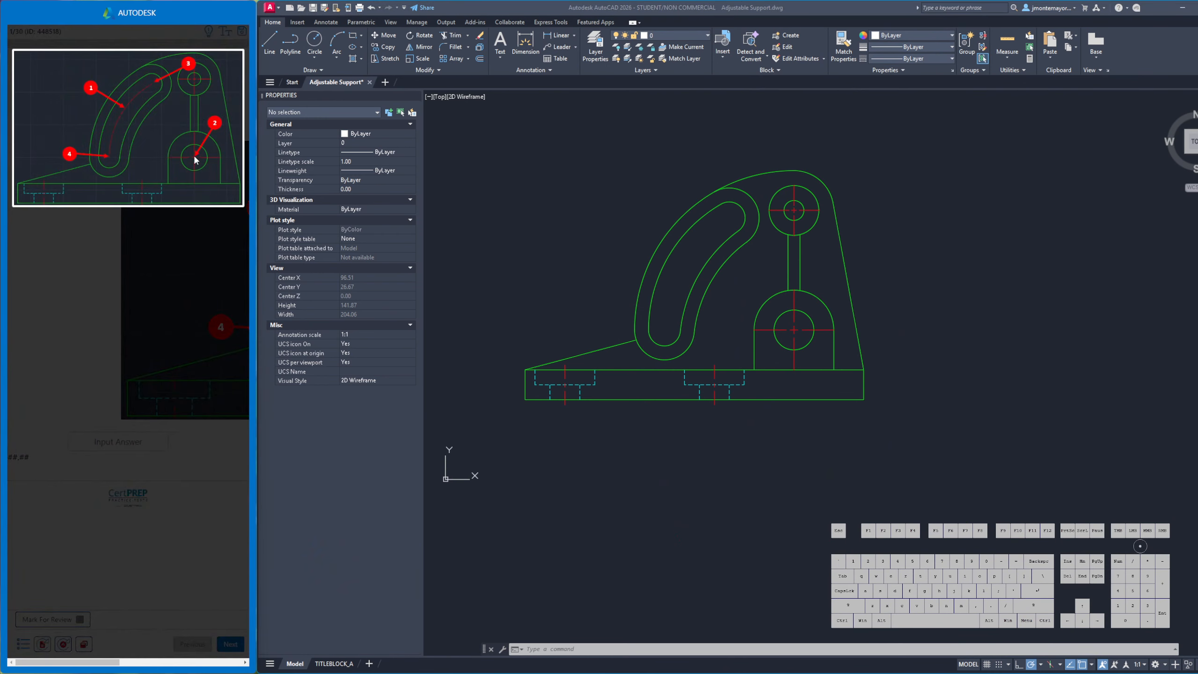
left_click(97, 265)
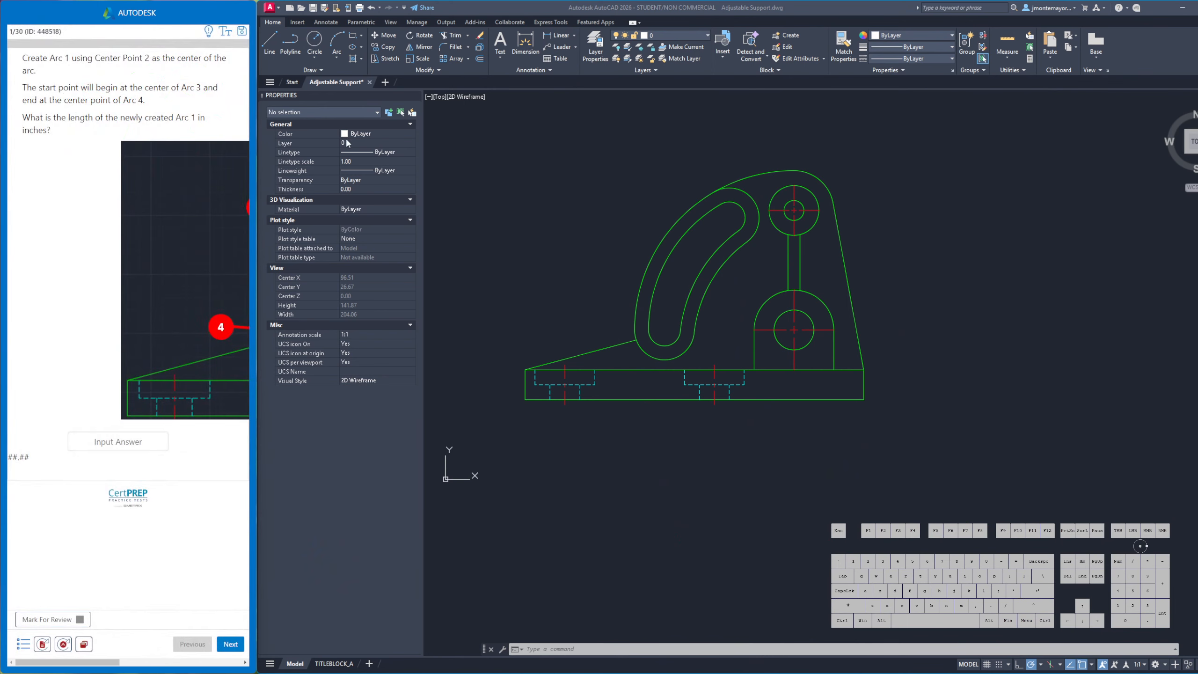
left_click(339, 61)
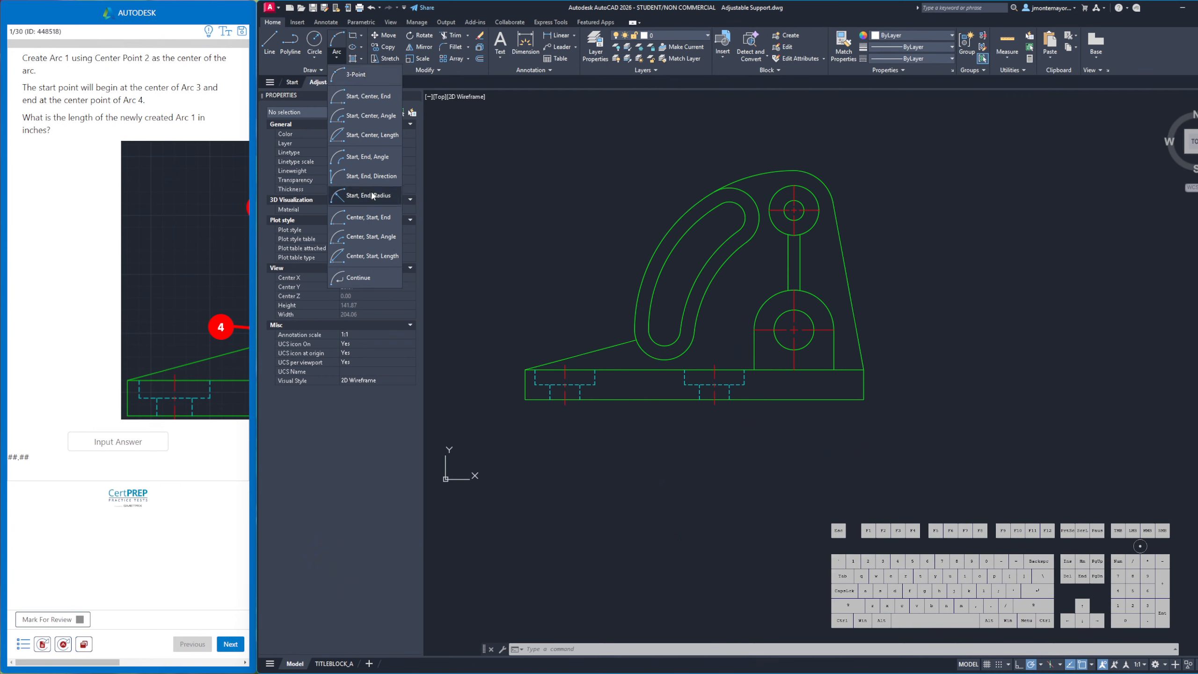
left_click(358, 219)
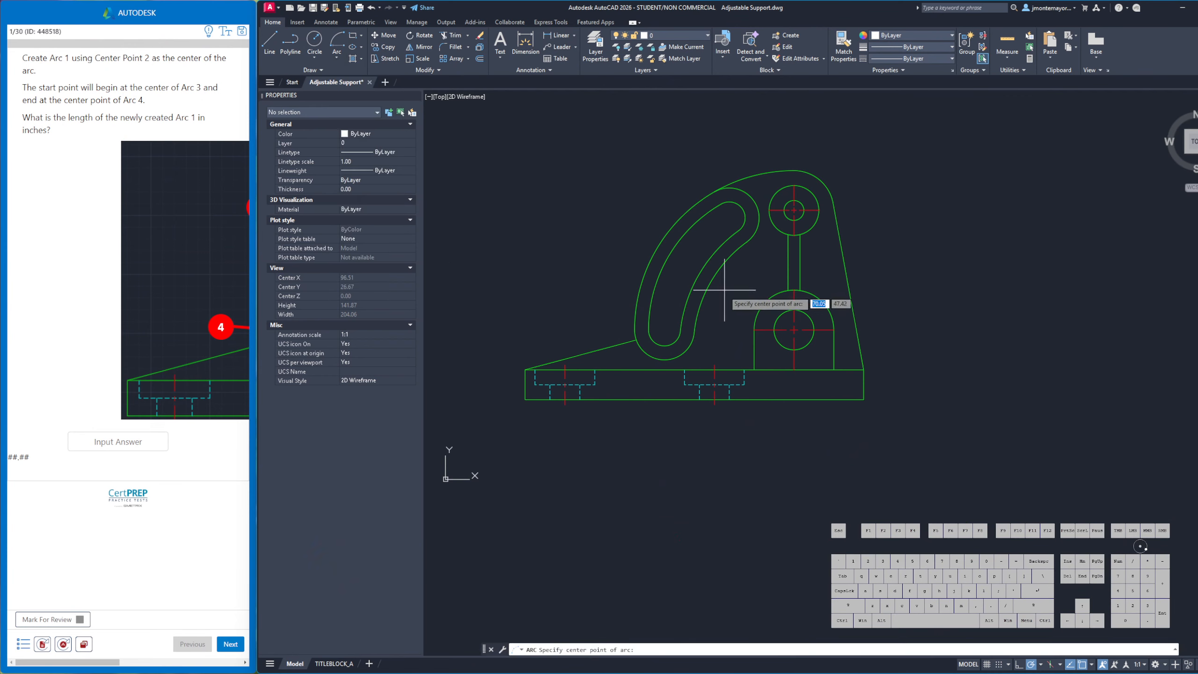
left_click(793, 330)
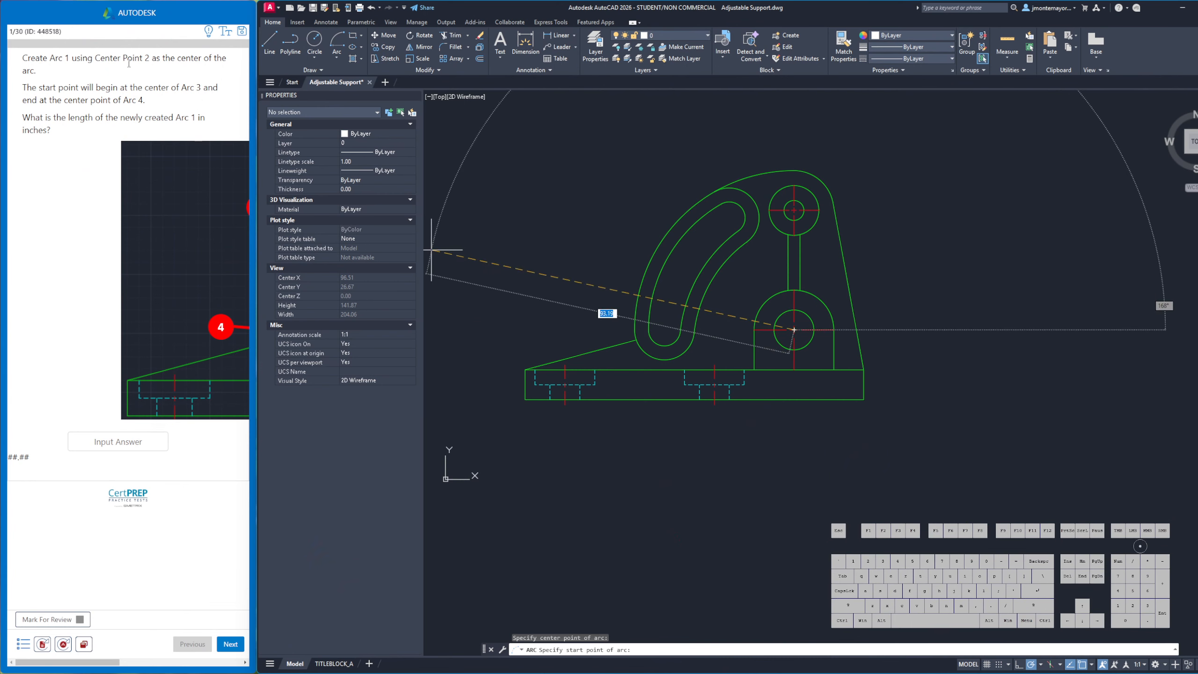
left_click(178, 189)
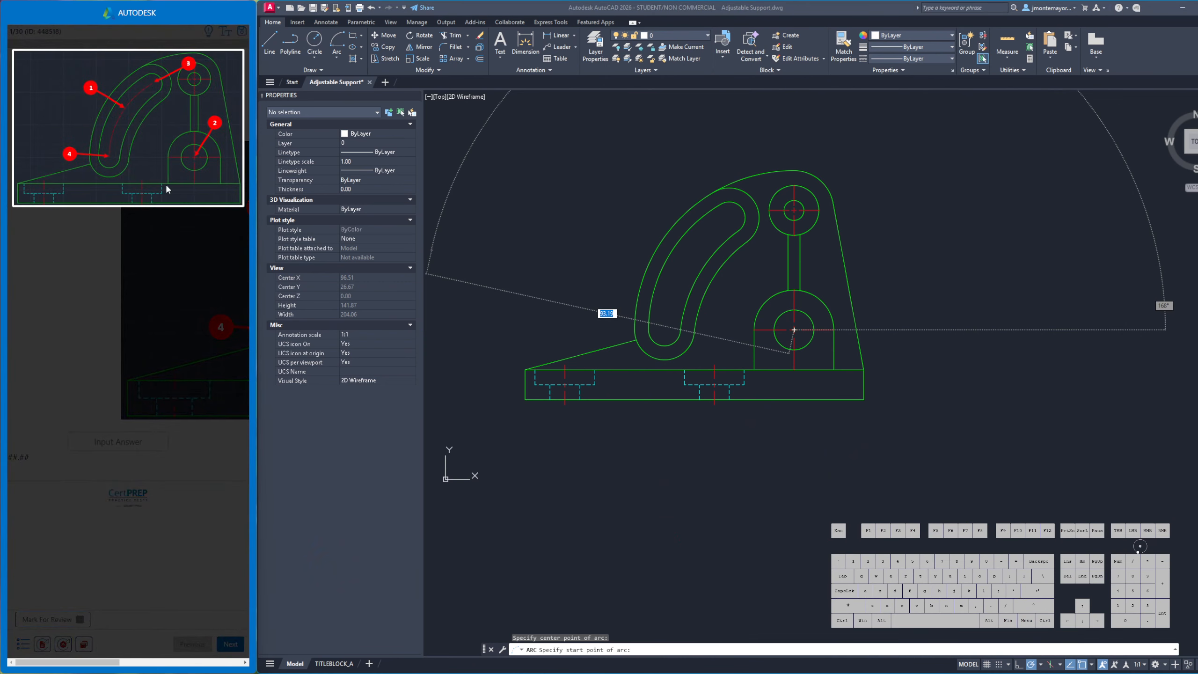
left_click(163, 247)
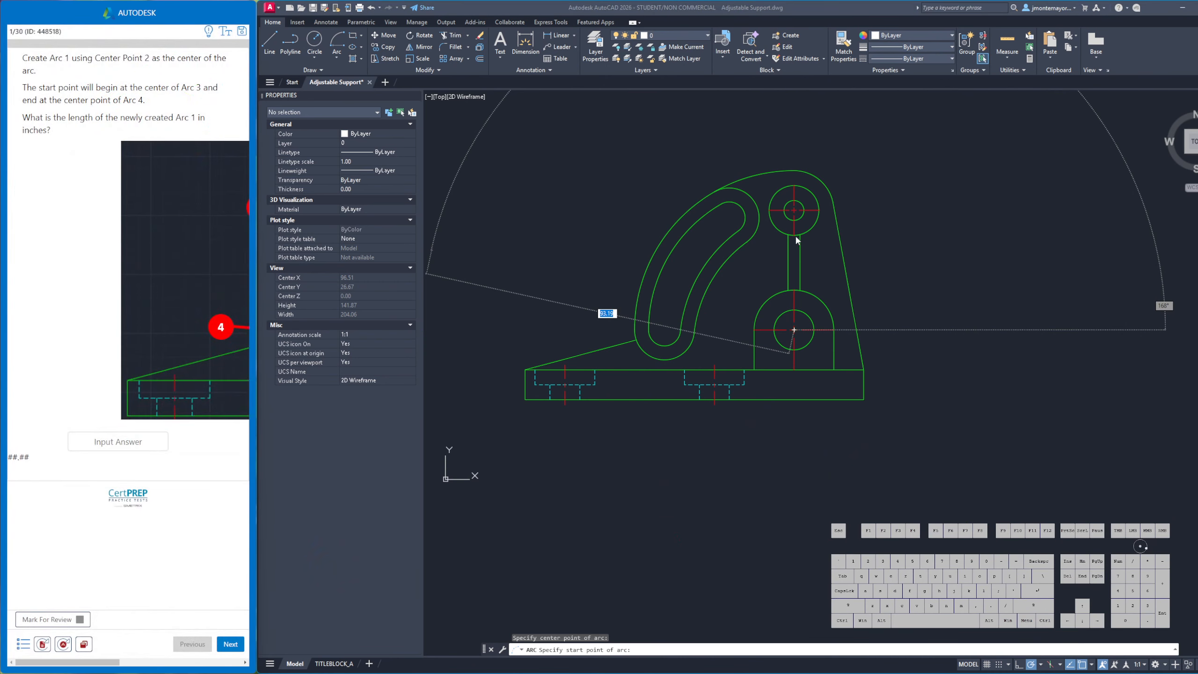
left_click(794, 210)
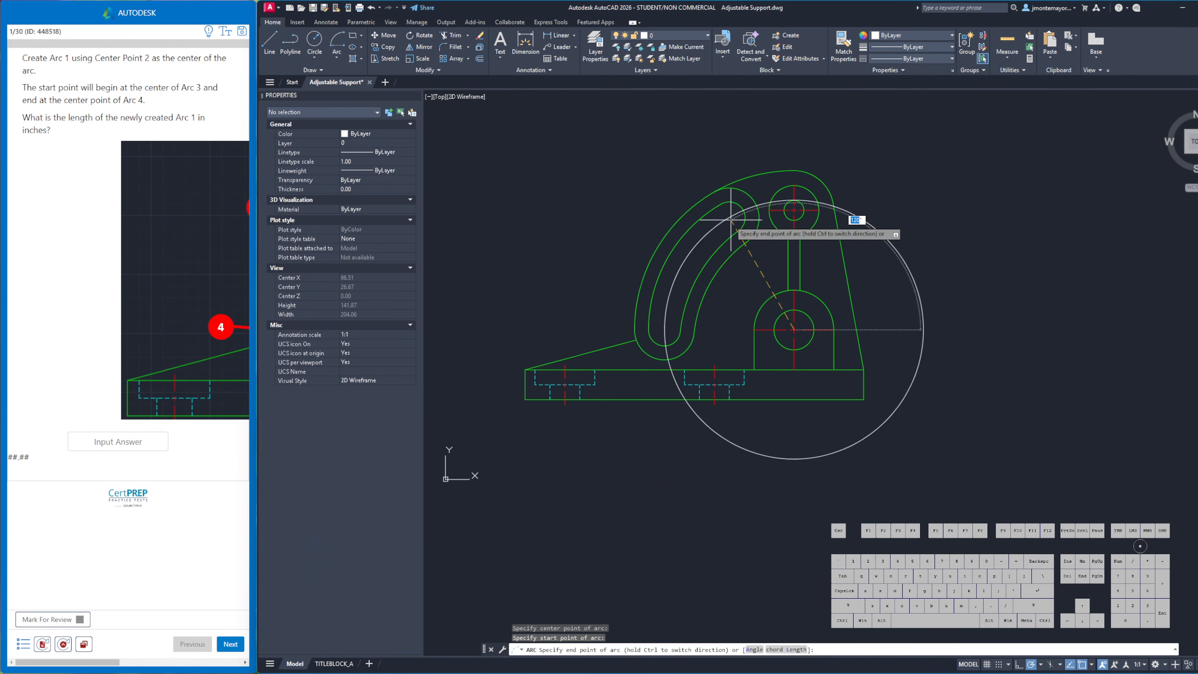
left_click(664, 330)
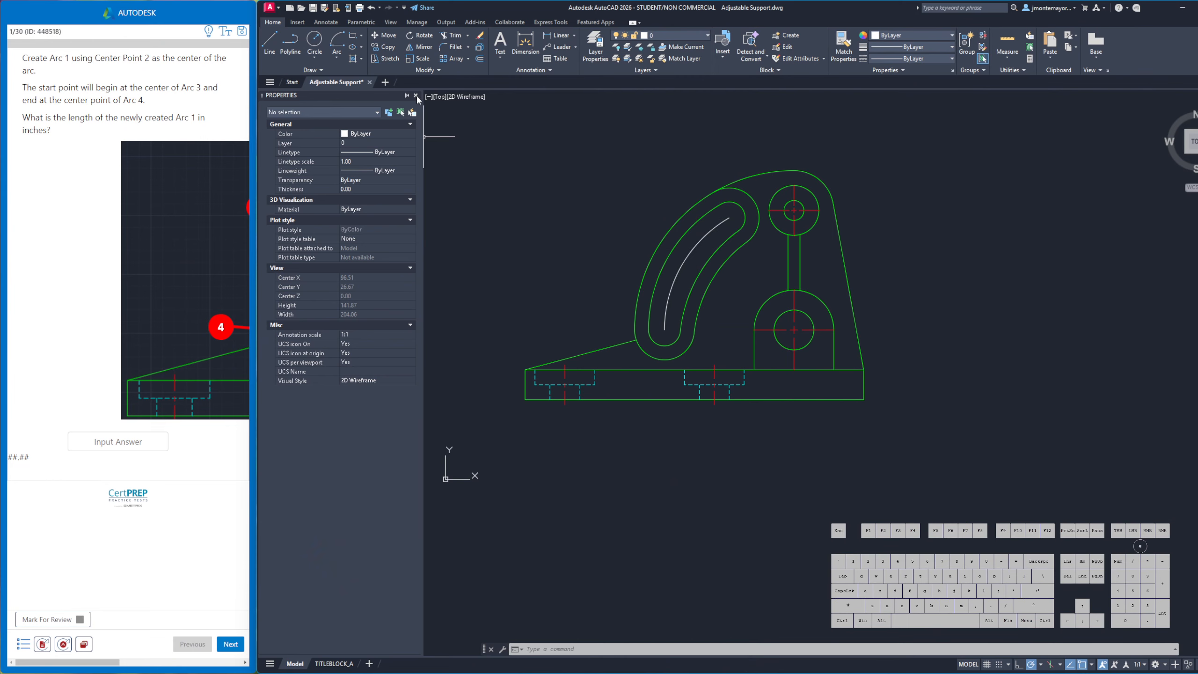
Display the properties of the new arc inside the slot to read its arc length
left_click(416, 96)
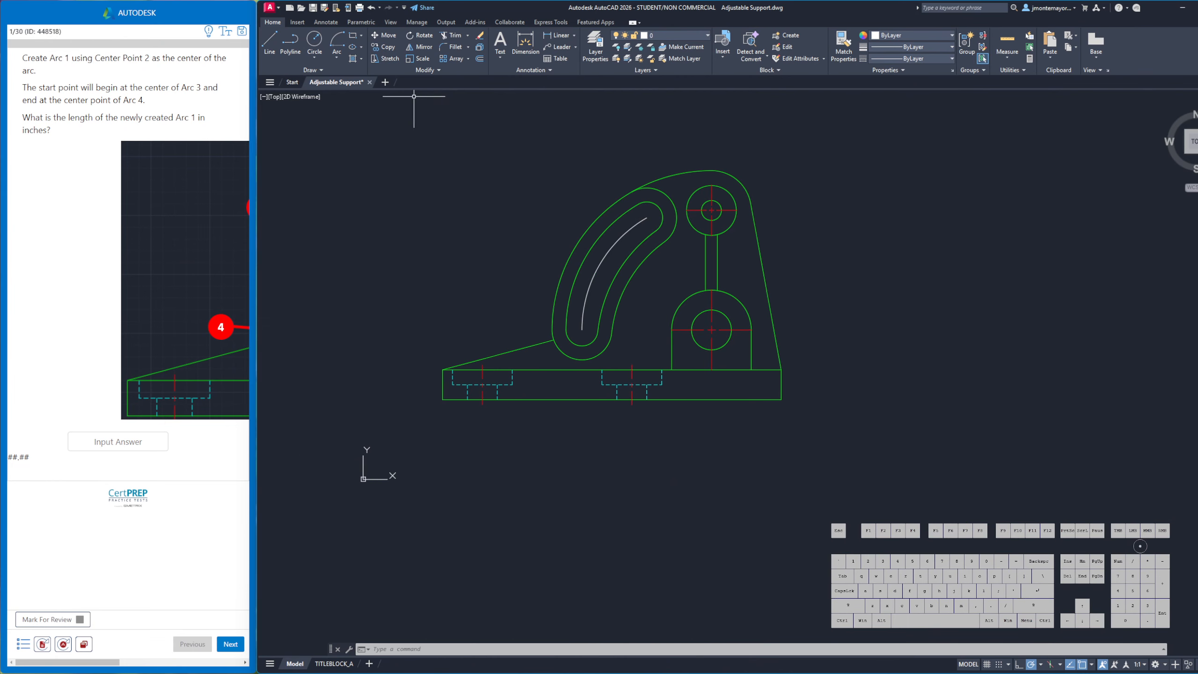
left_click(620, 239)
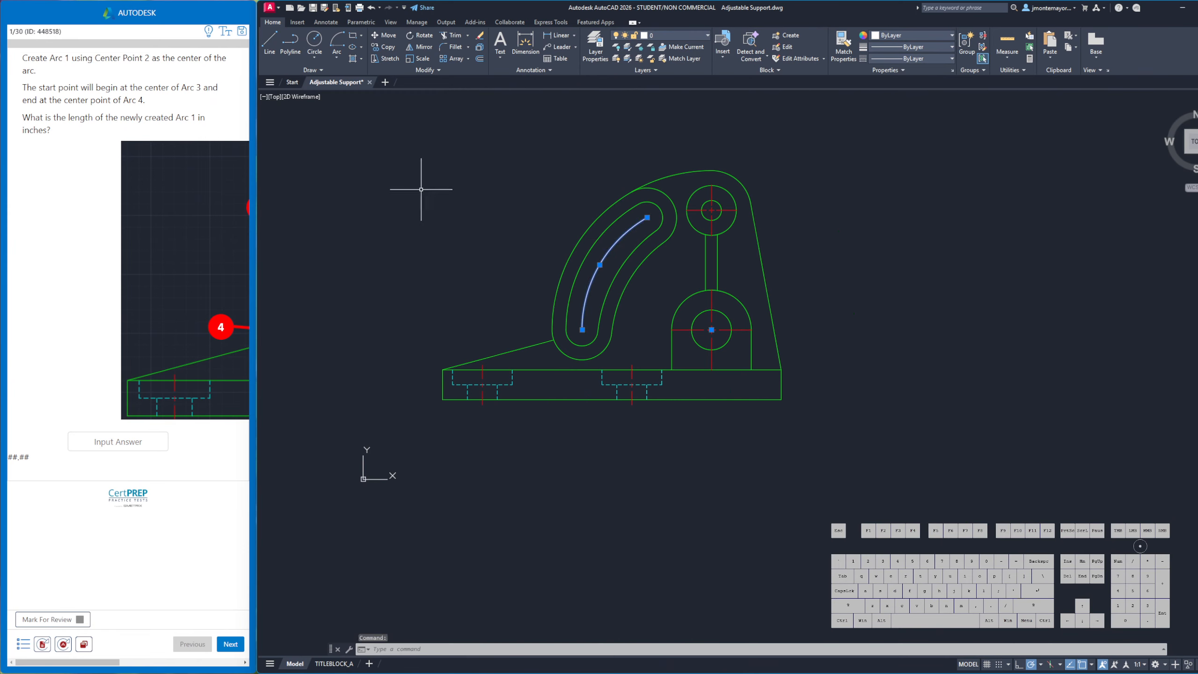
right_click(400, 169)
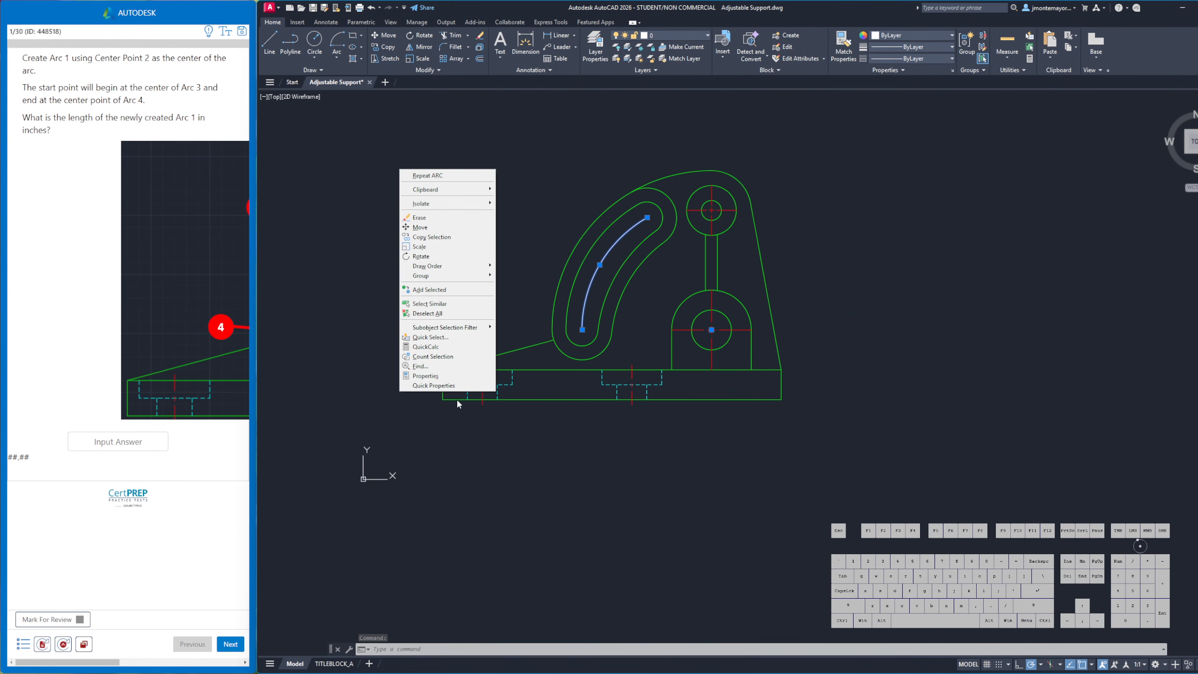
left_click(435, 377)
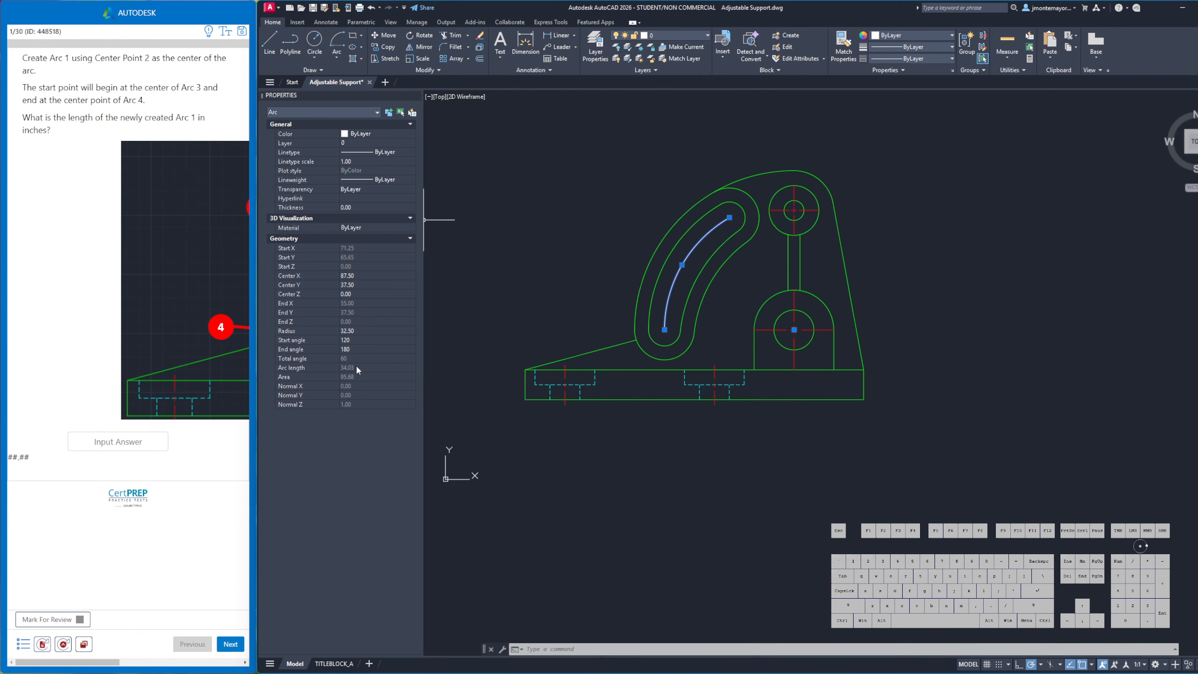
Answer practice question 1 with an arc length of 34.03, submit it, and advance to question 2
left_click(110, 442)
left_click_drag(30, 459, 7, 463)
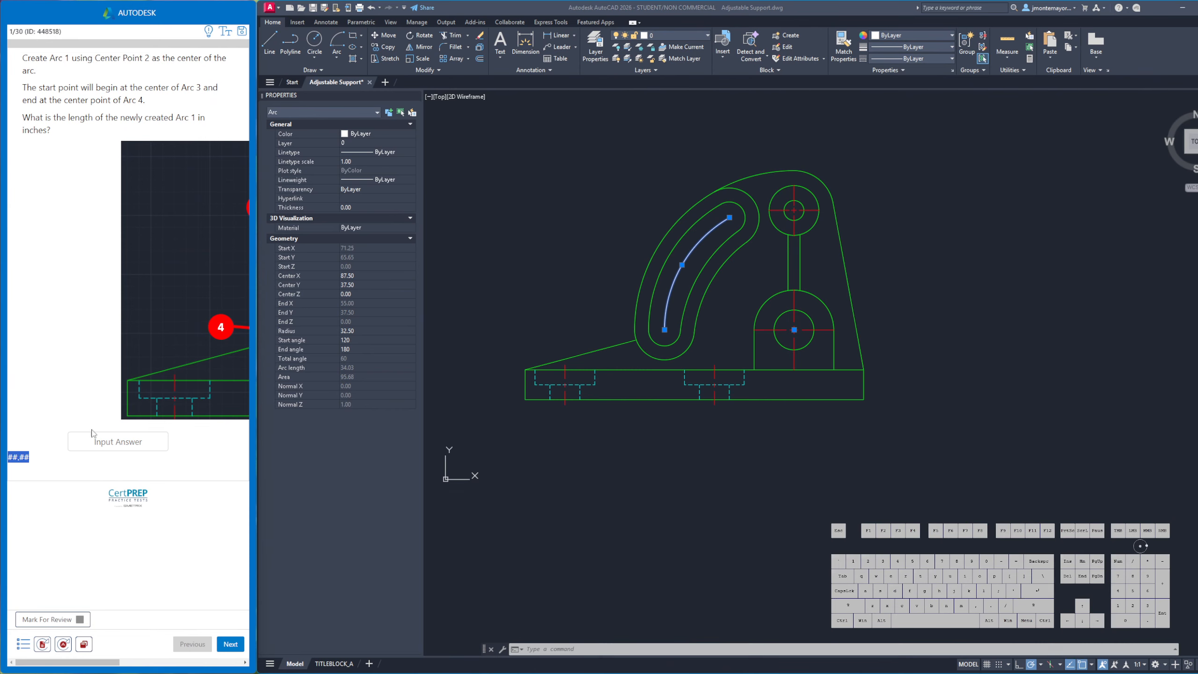
left_click(109, 446)
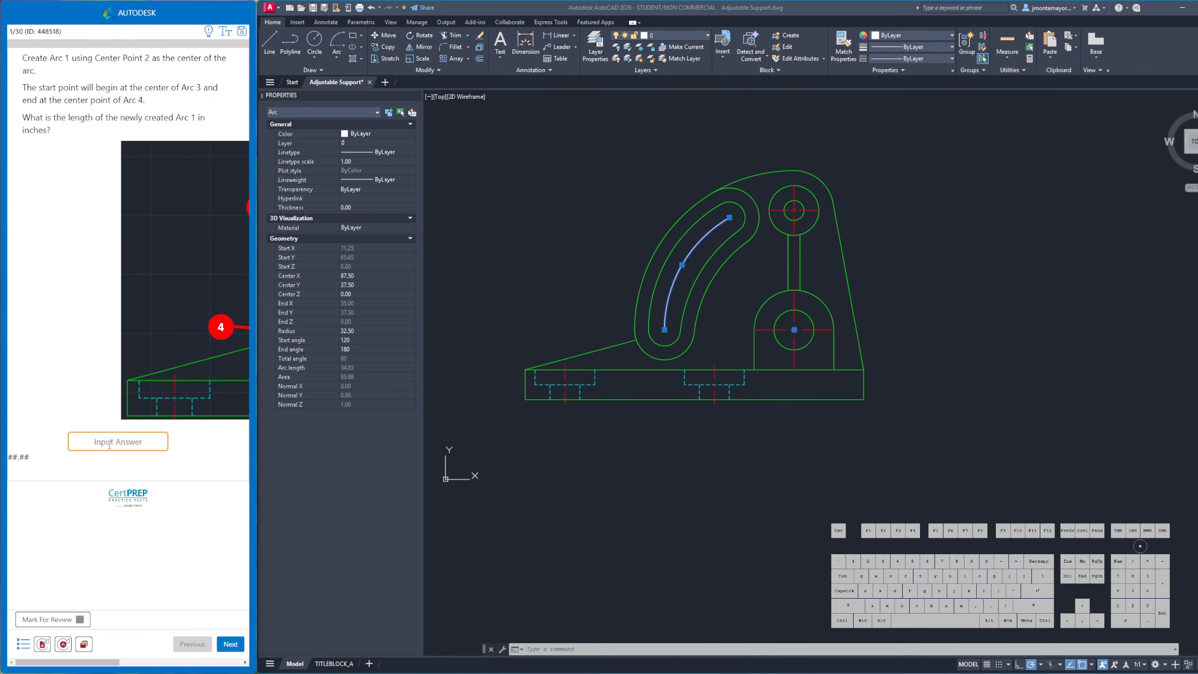
type("34.03")
left_click(230, 643)
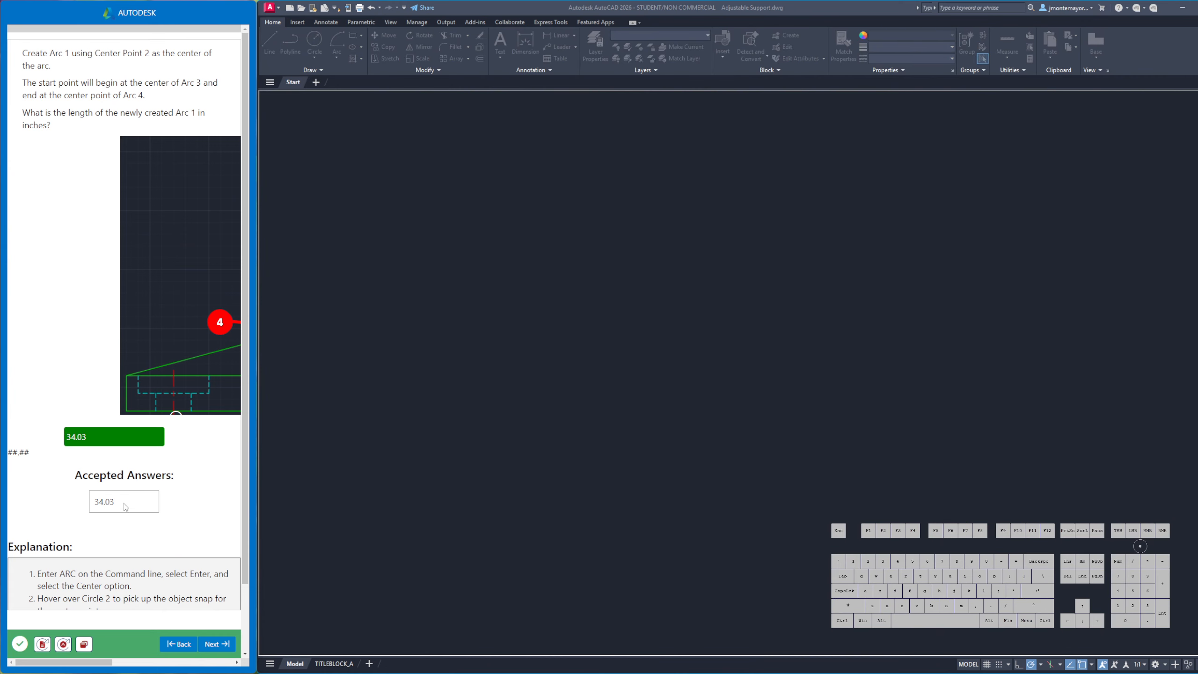
scroll(126, 507, "down", 2)
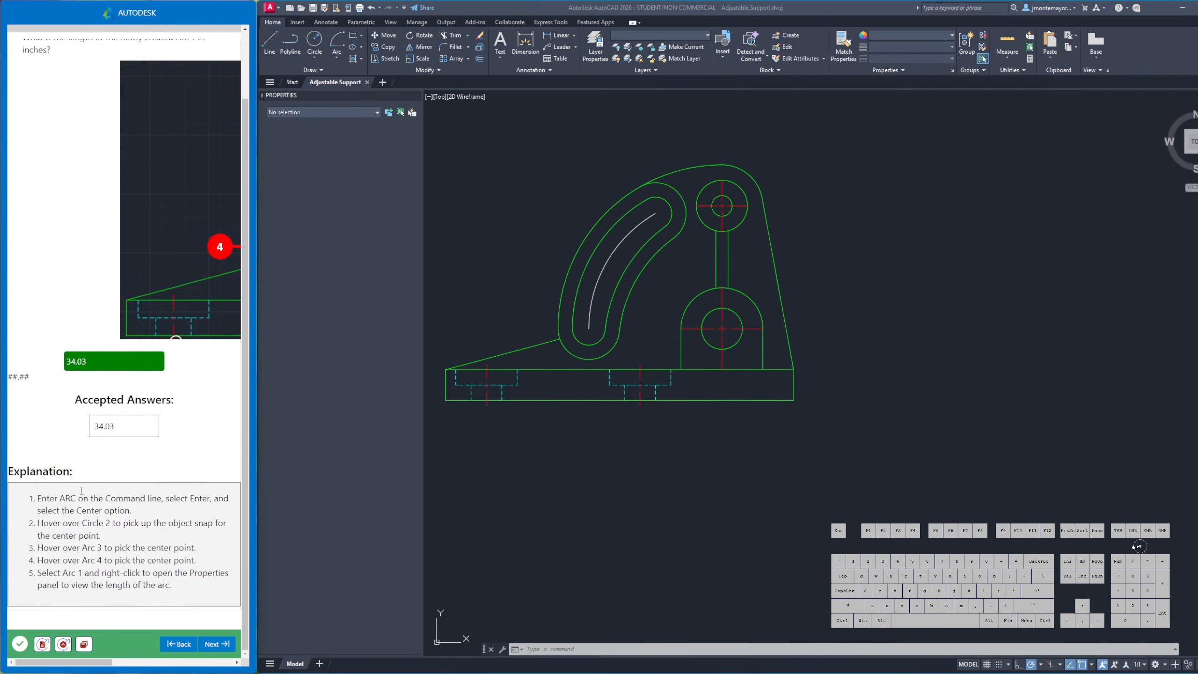
left_click(216, 644)
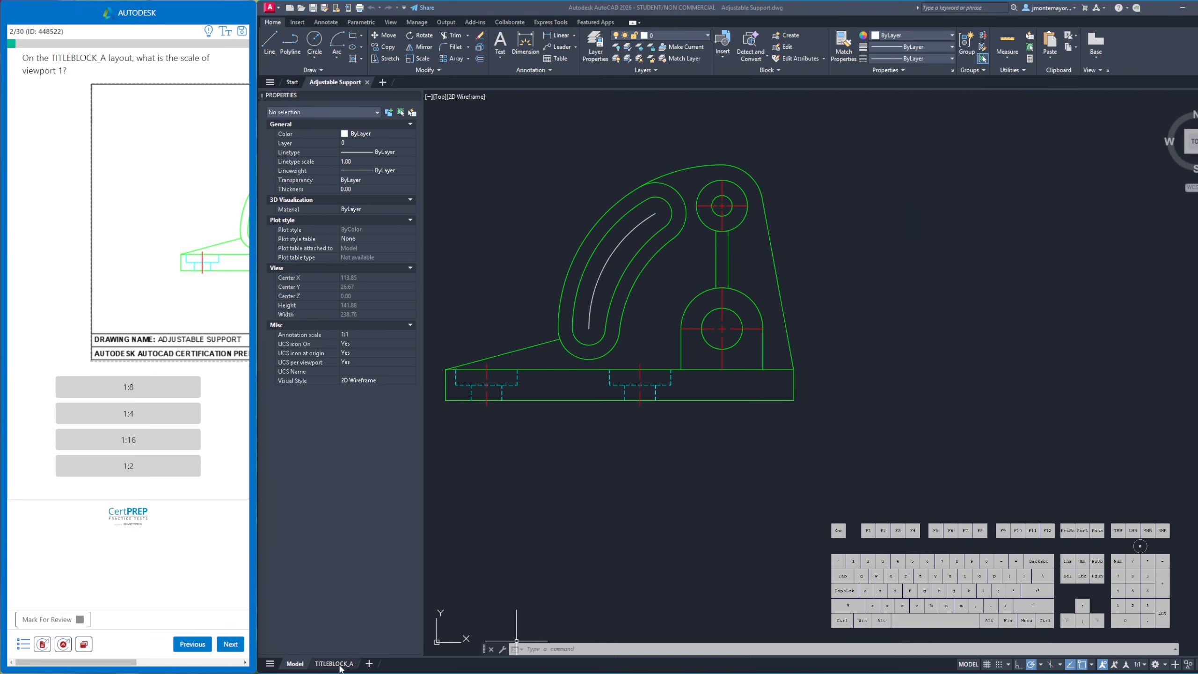
Open the TITLEBLOCK_A layout and maximize its viewport to check the viewport scale
mouse_move(331, 664)
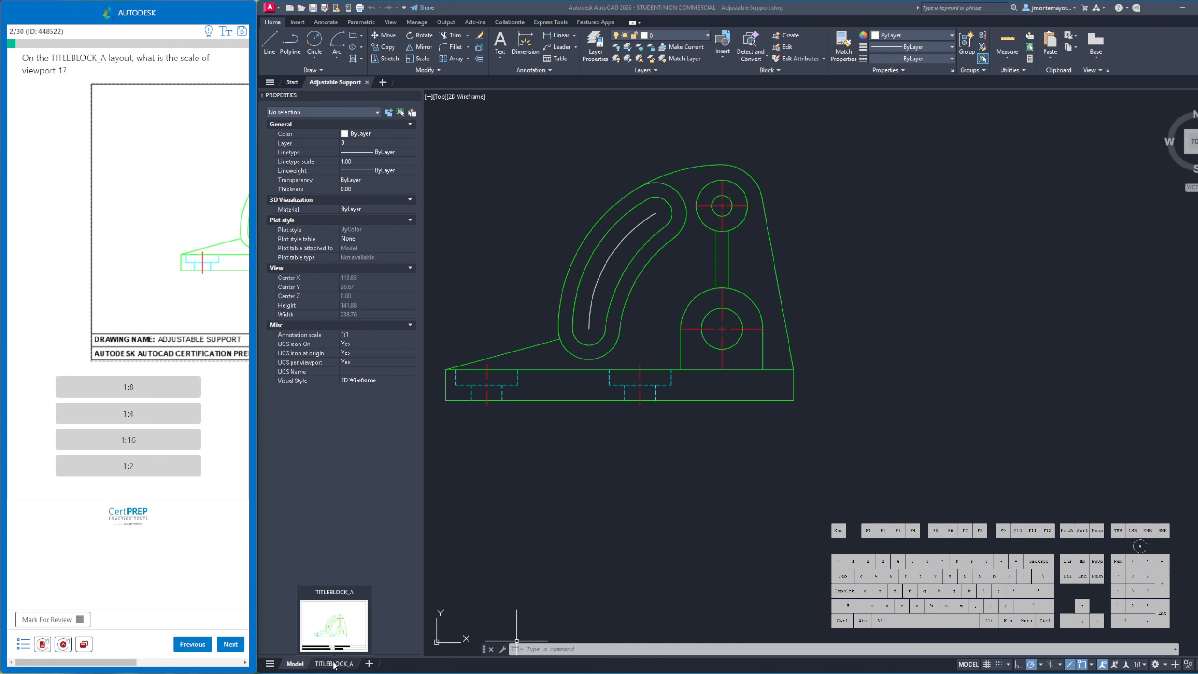
left_click(334, 663)
middle_click_drag(690, 483, 597, 354)
scroll(628, 392, "down", 1)
scroll(628, 392, "up", 3)
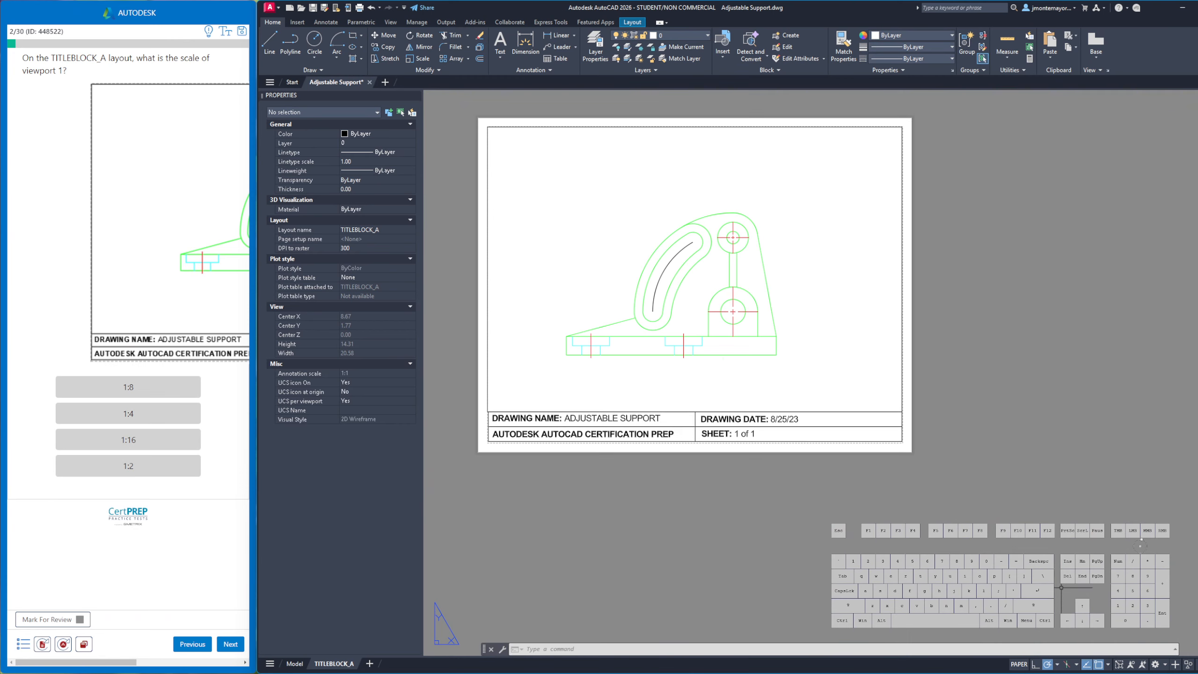
left_click(1121, 666)
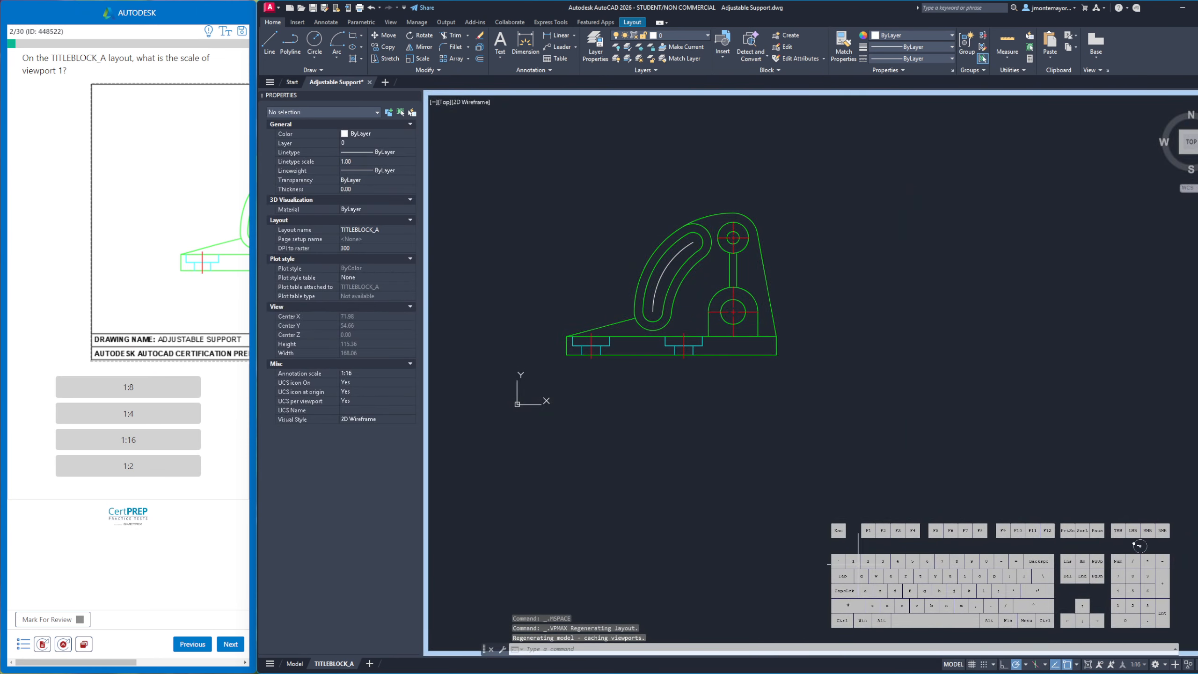
Answer practice question 2 with 1:16, submit it, and advance to question 3
left_click(127, 442)
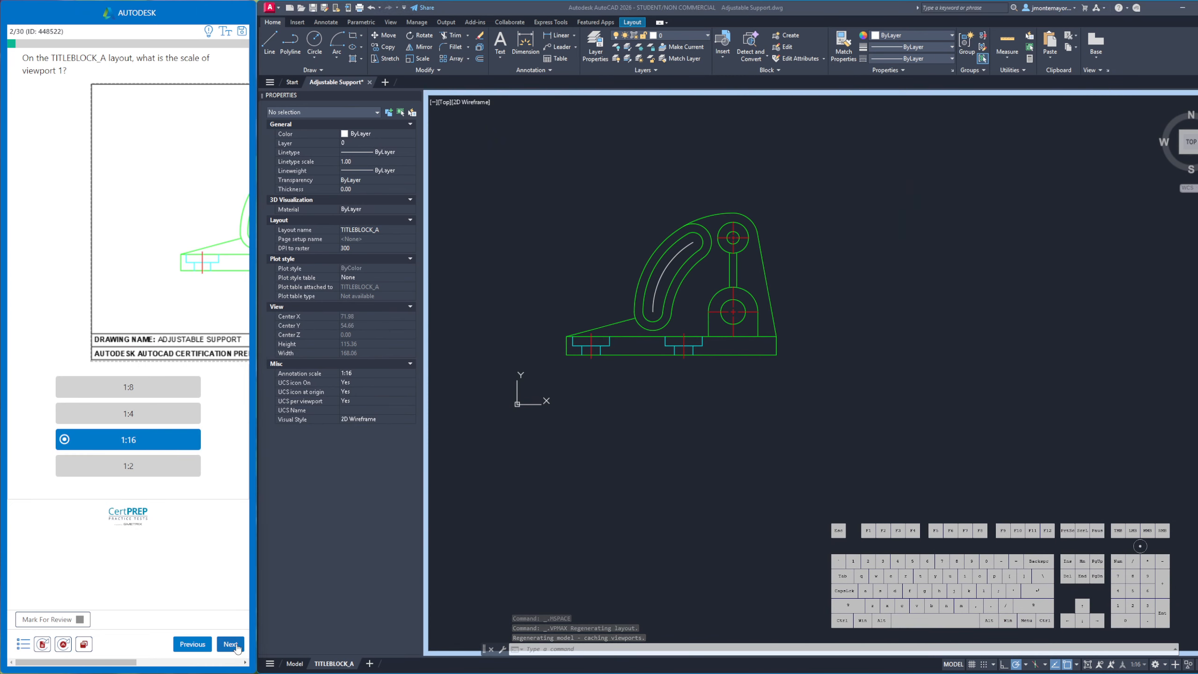
left_click(236, 645)
left_click(235, 645)
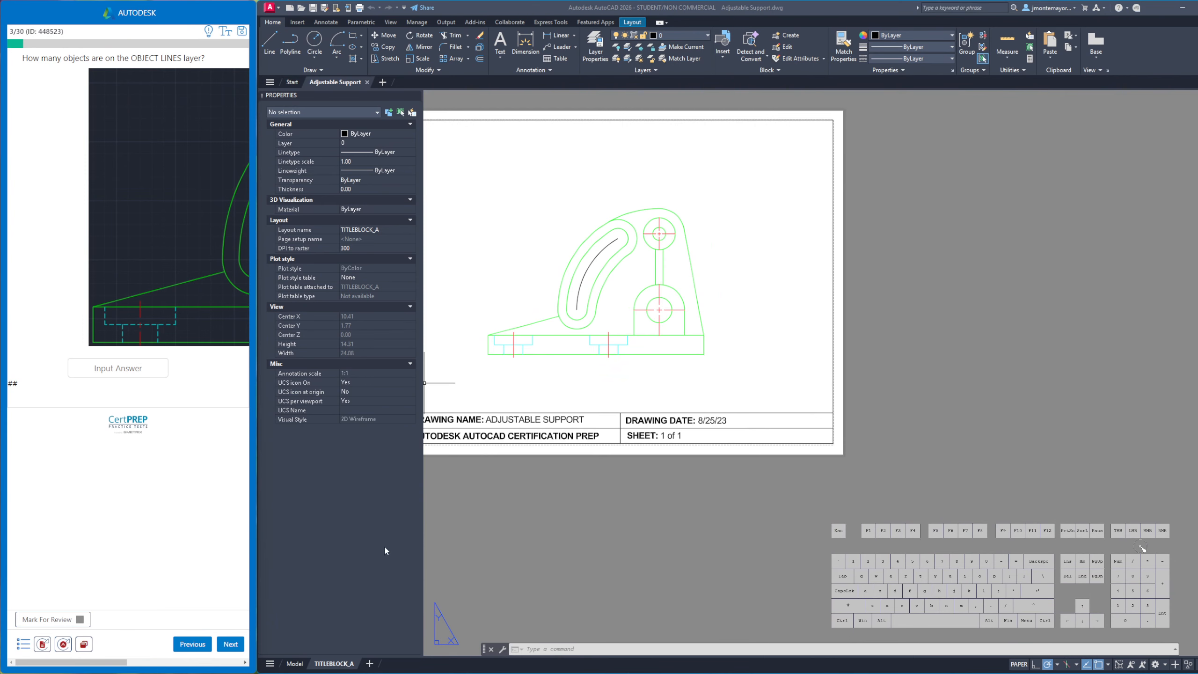
In model space, select all objects and filter the displayed properties to lines, checking against the question's reference figure
left_click(293, 661)
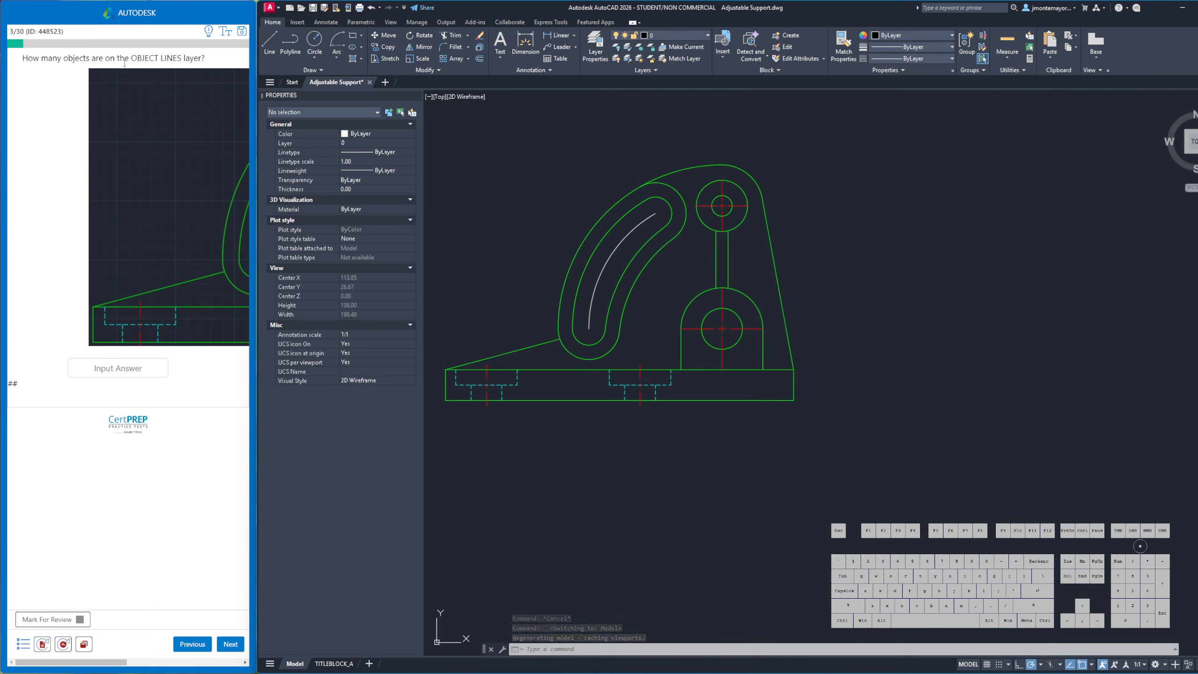
left_click(489, 186)
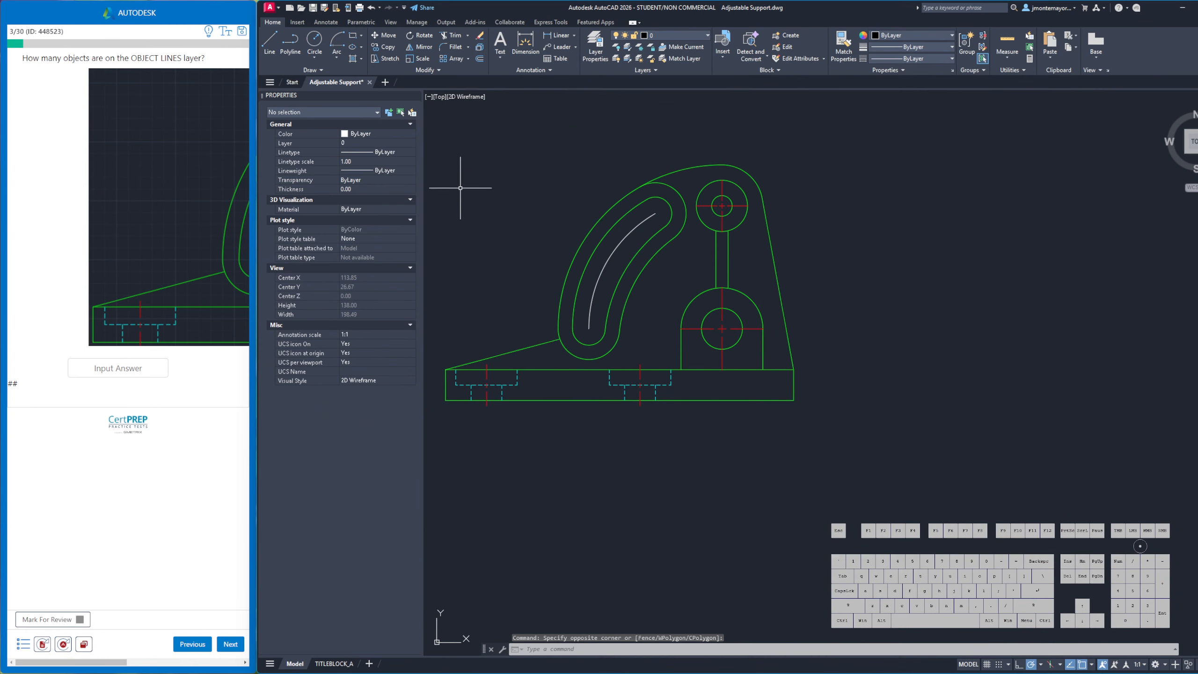
key("ctrl+a")
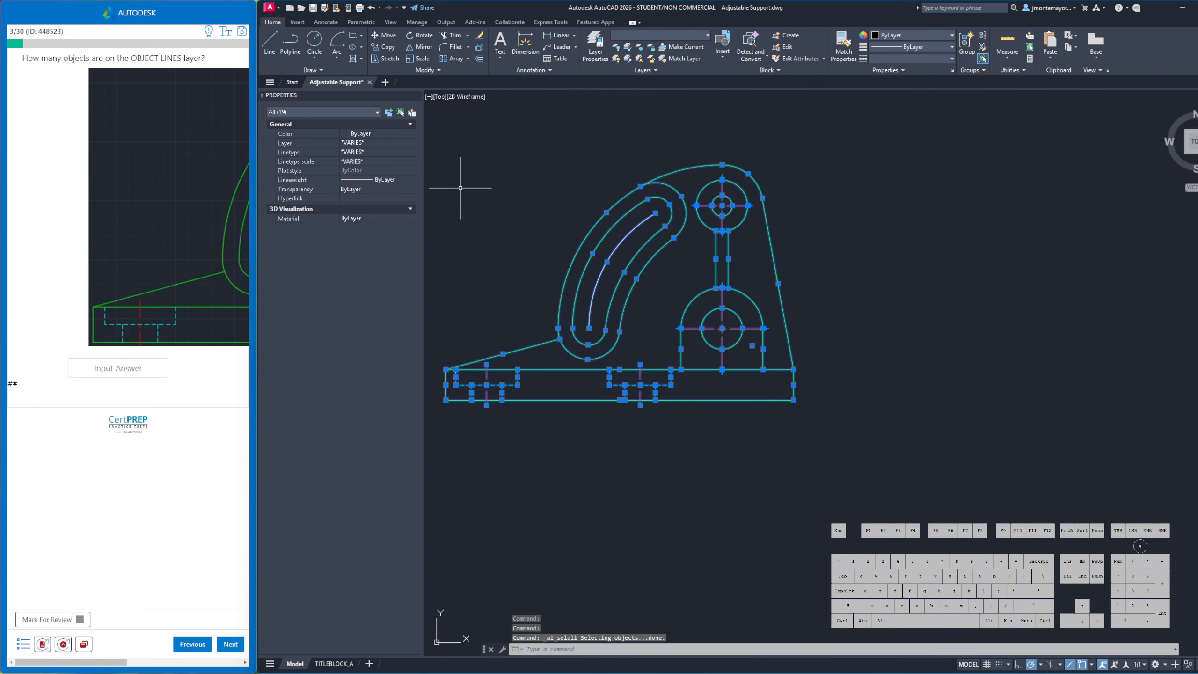
left_click(363, 114)
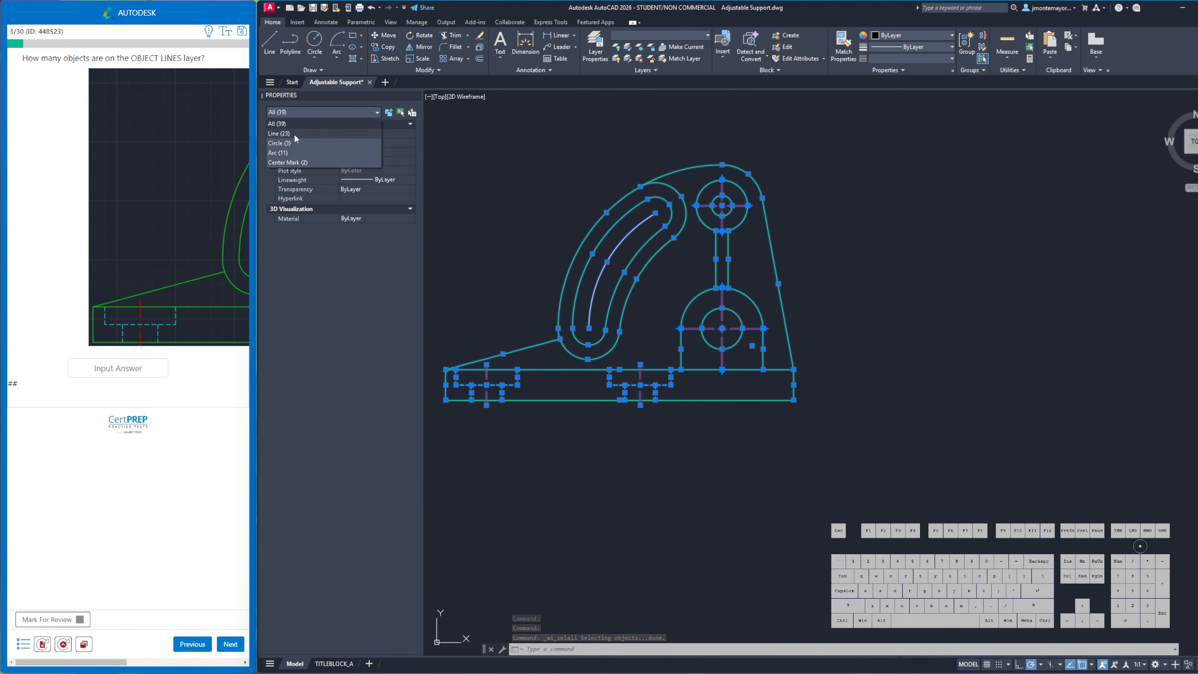
left_click(281, 133)
left_click(197, 170)
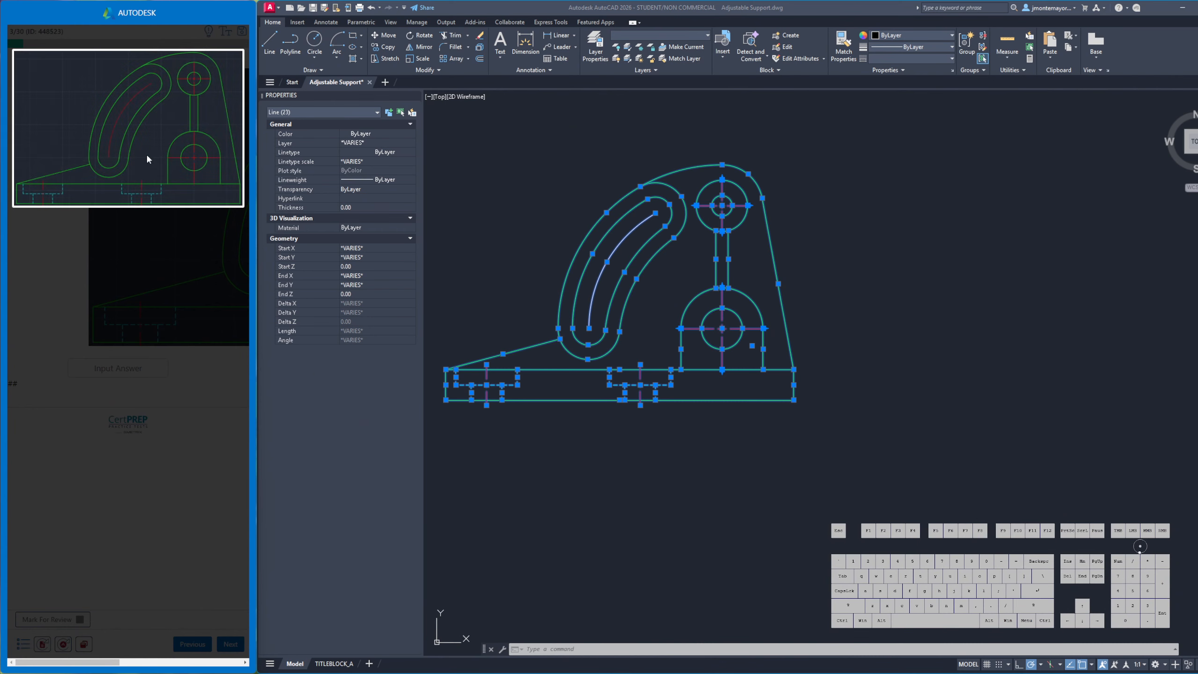
left_click(123, 284)
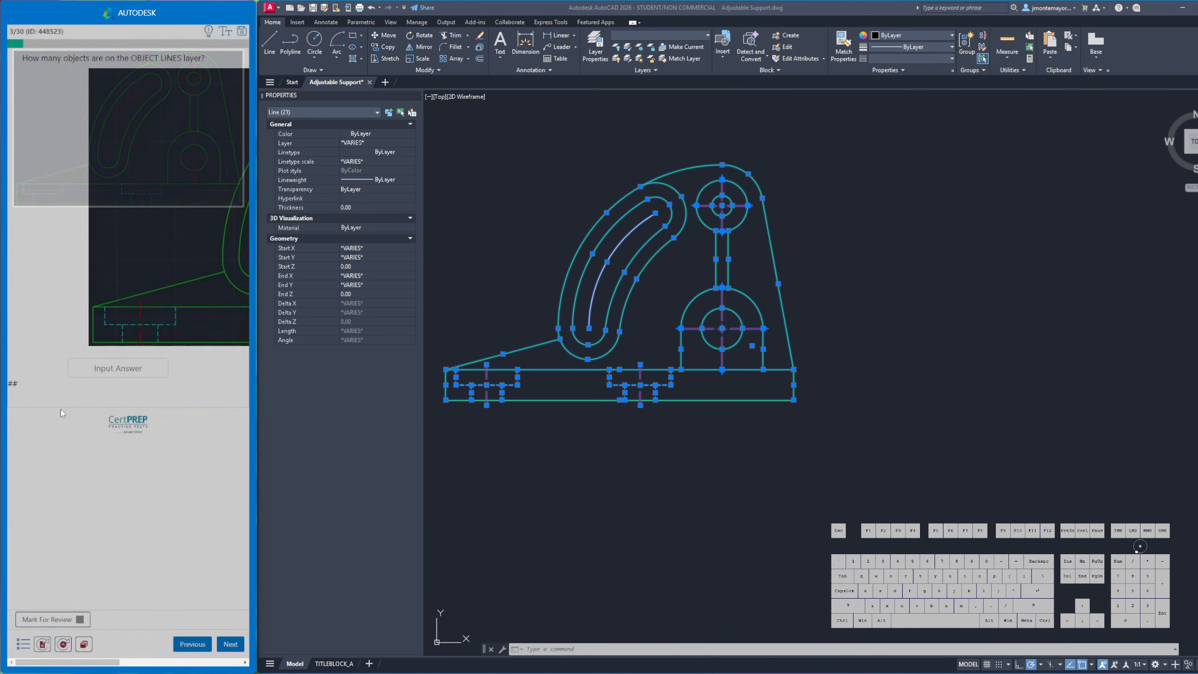
Answer practice question 3 about the OBJECT LINES layer with 23, submit it, and advance to question 4
left_click(109, 368)
type("23")
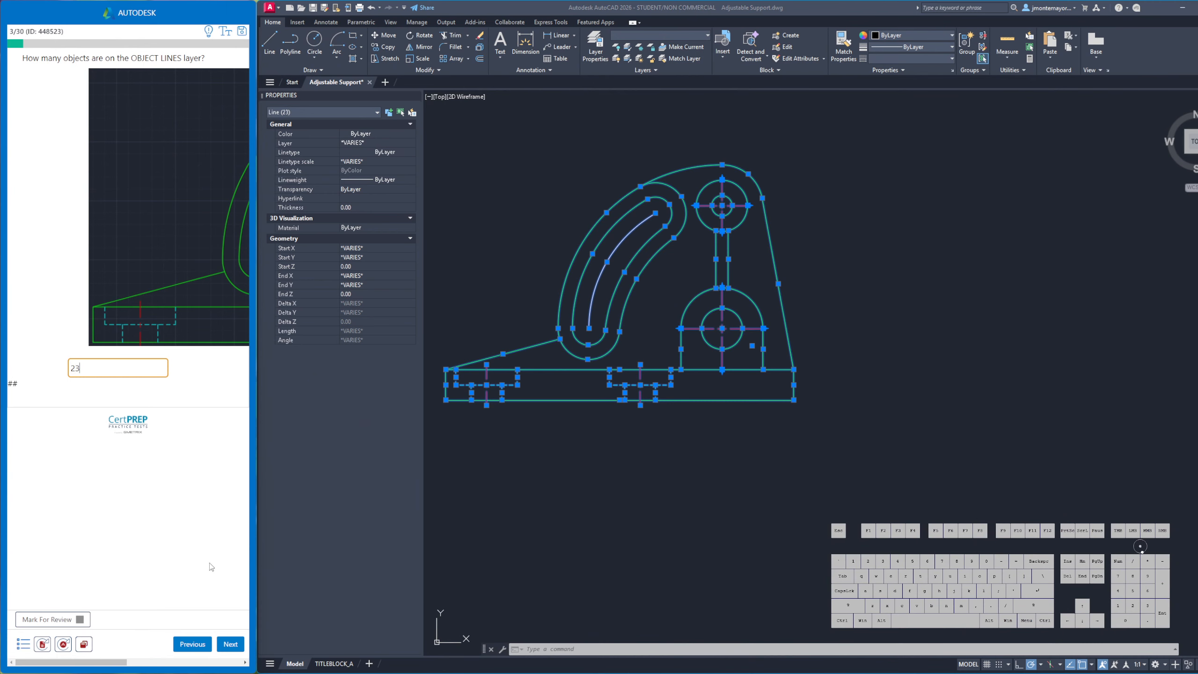
left_click(231, 644)
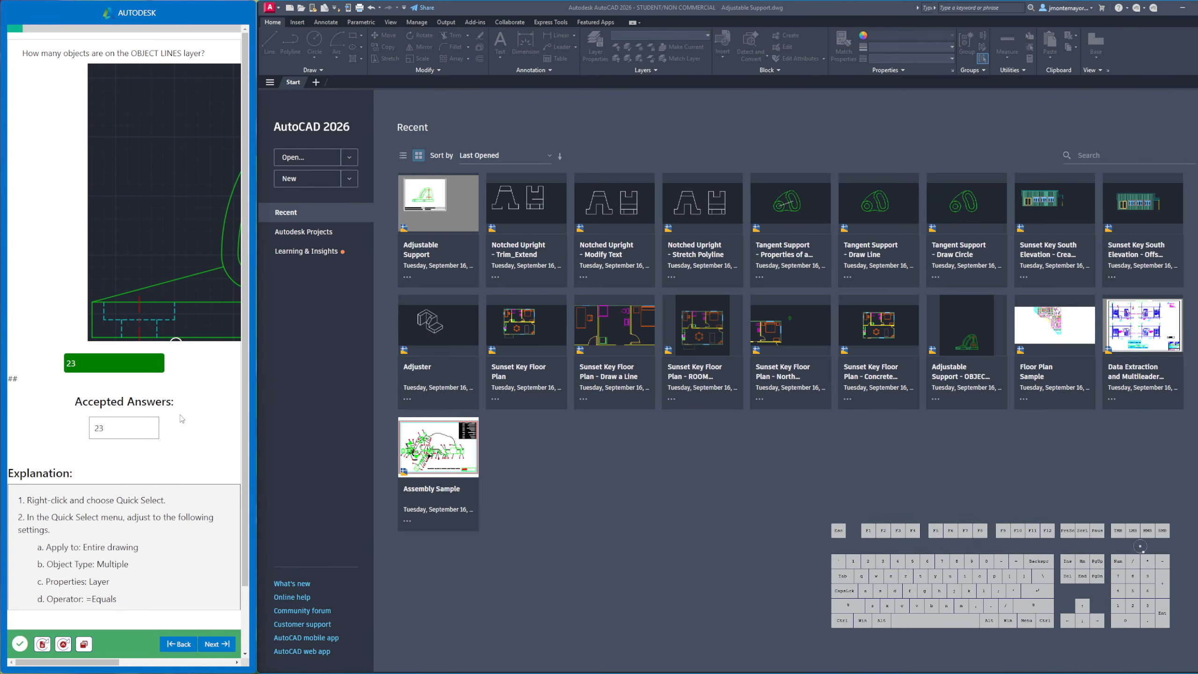
left_click(219, 645)
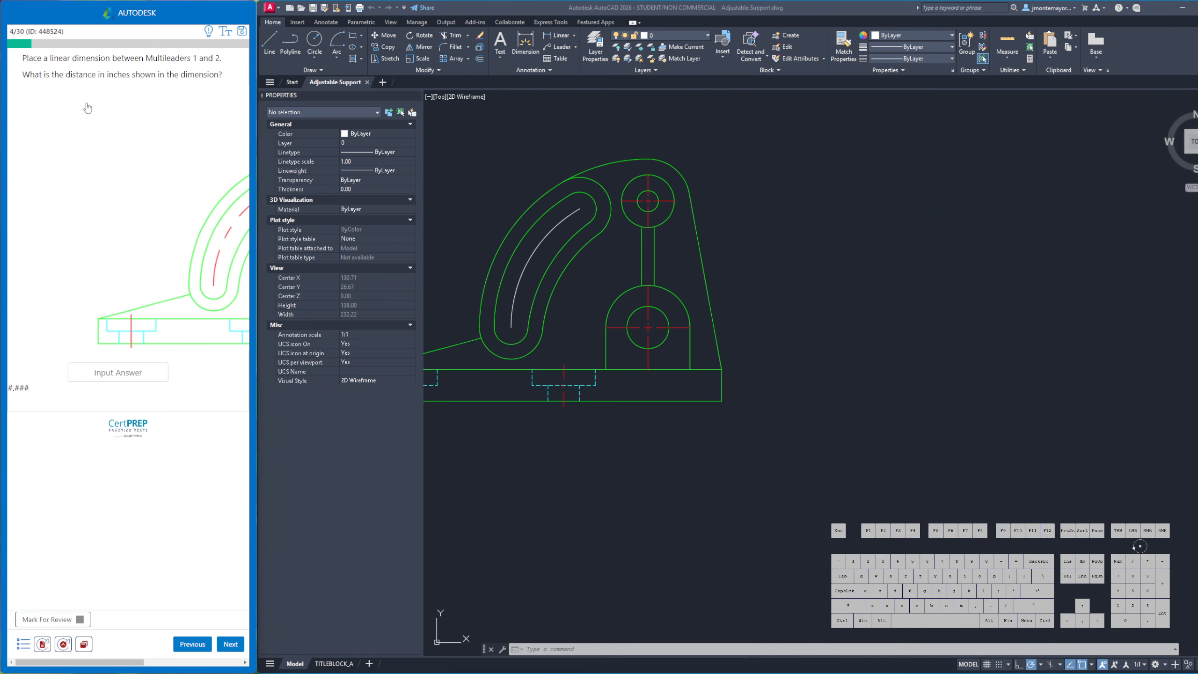
Check question 4's reference figure and place a horizontal linear dimension between the upper and lower endpoints of the support's long slanted edge, above the part
left_click(169, 263)
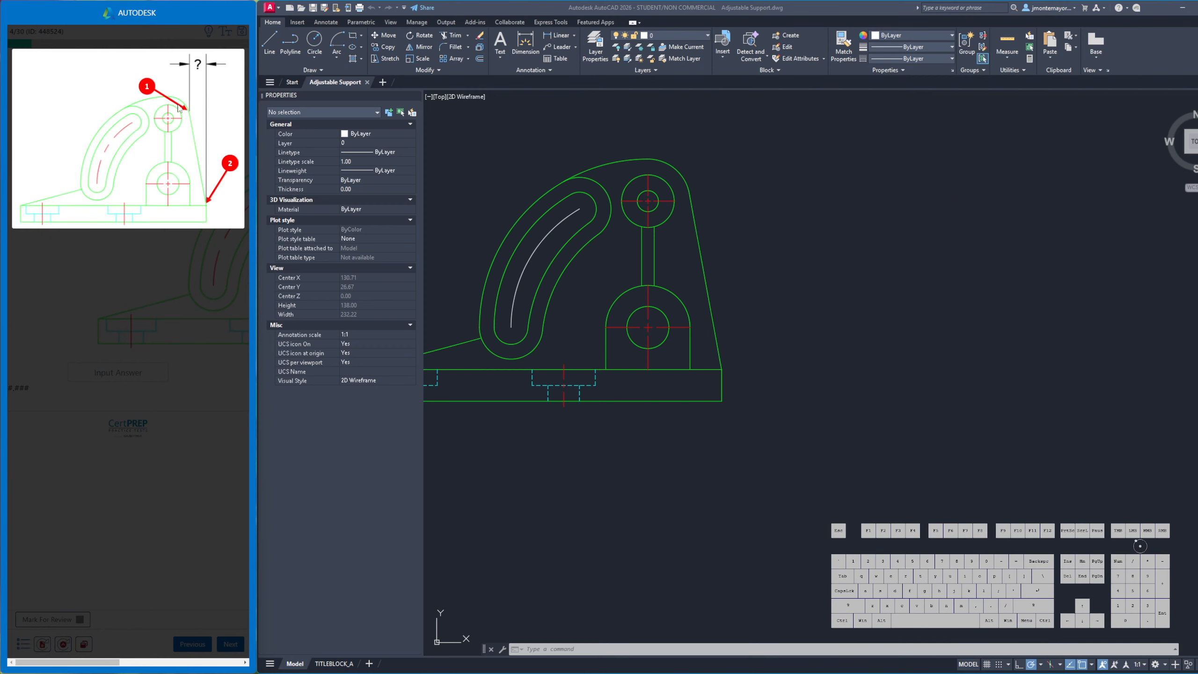
left_click(182, 282)
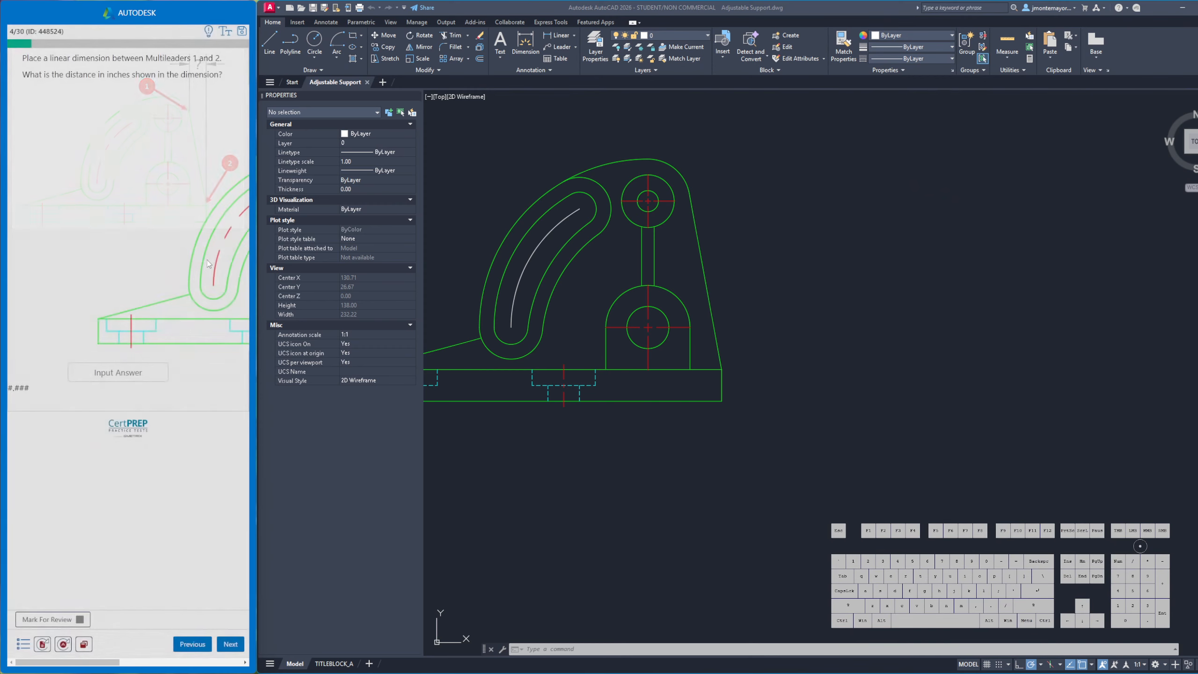
left_click(523, 47)
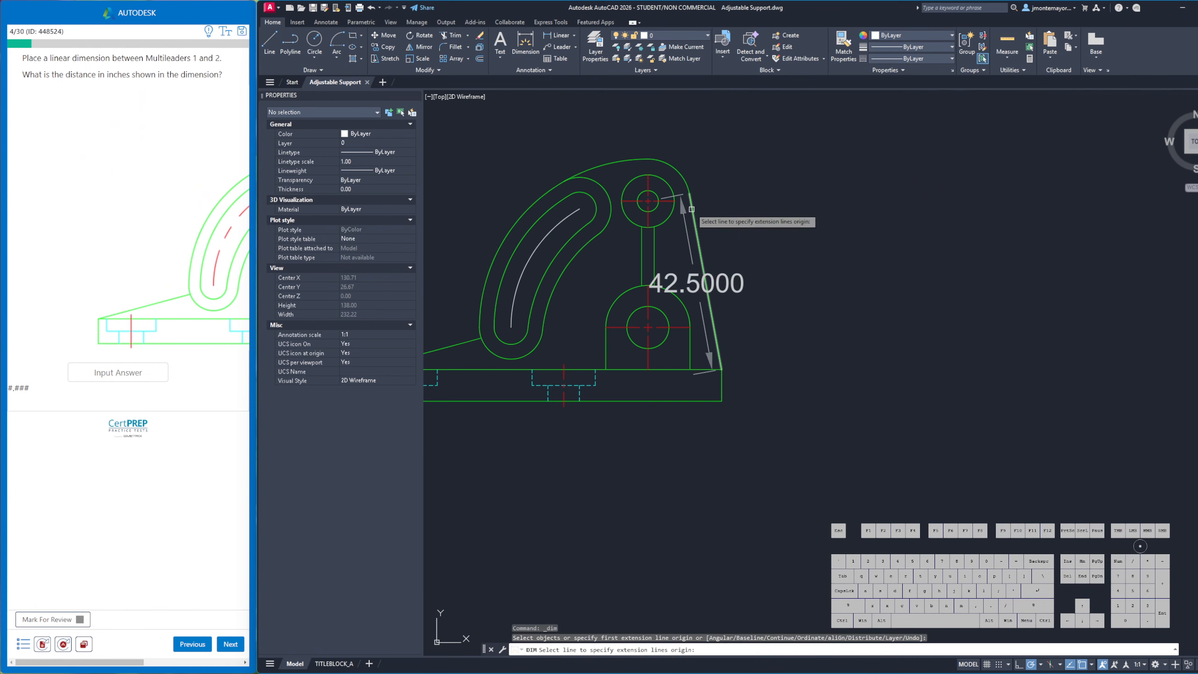
left_click(690, 193)
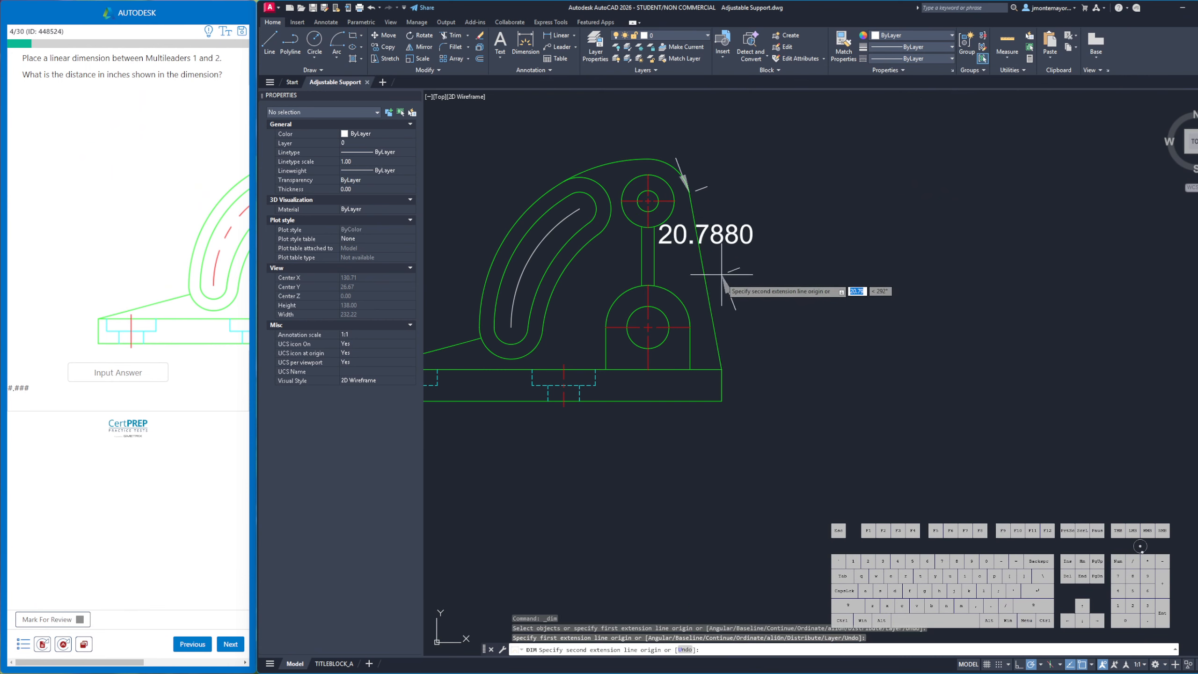
left_click(721, 370)
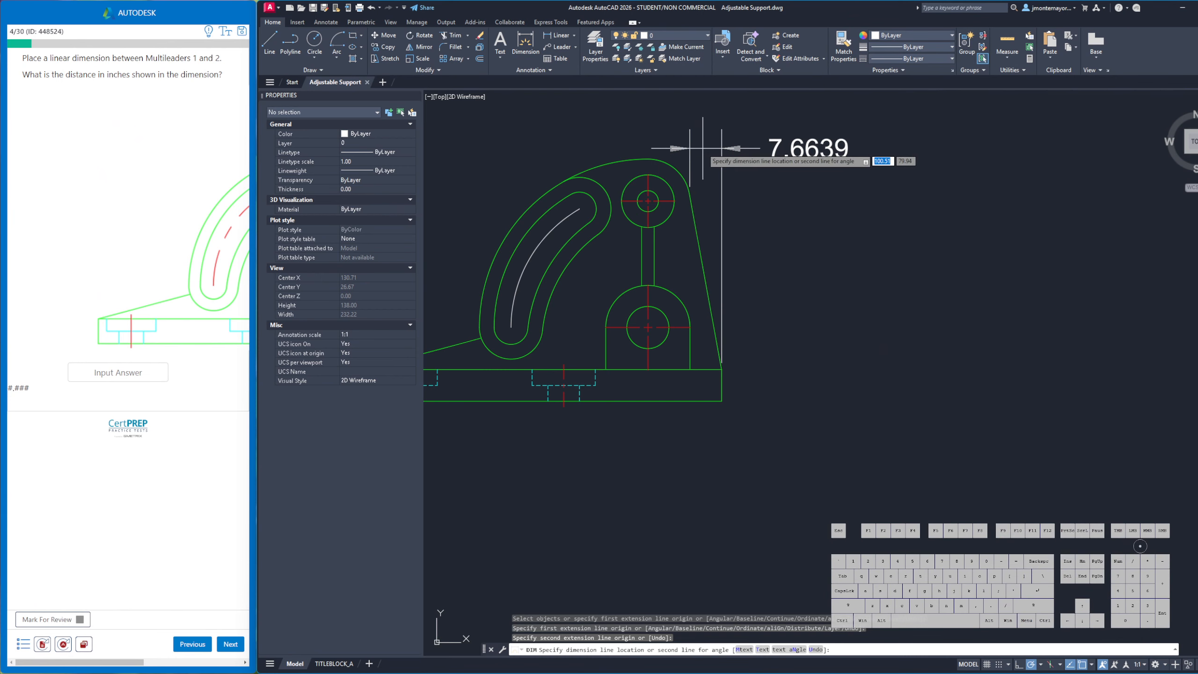
left_click(720, 161)
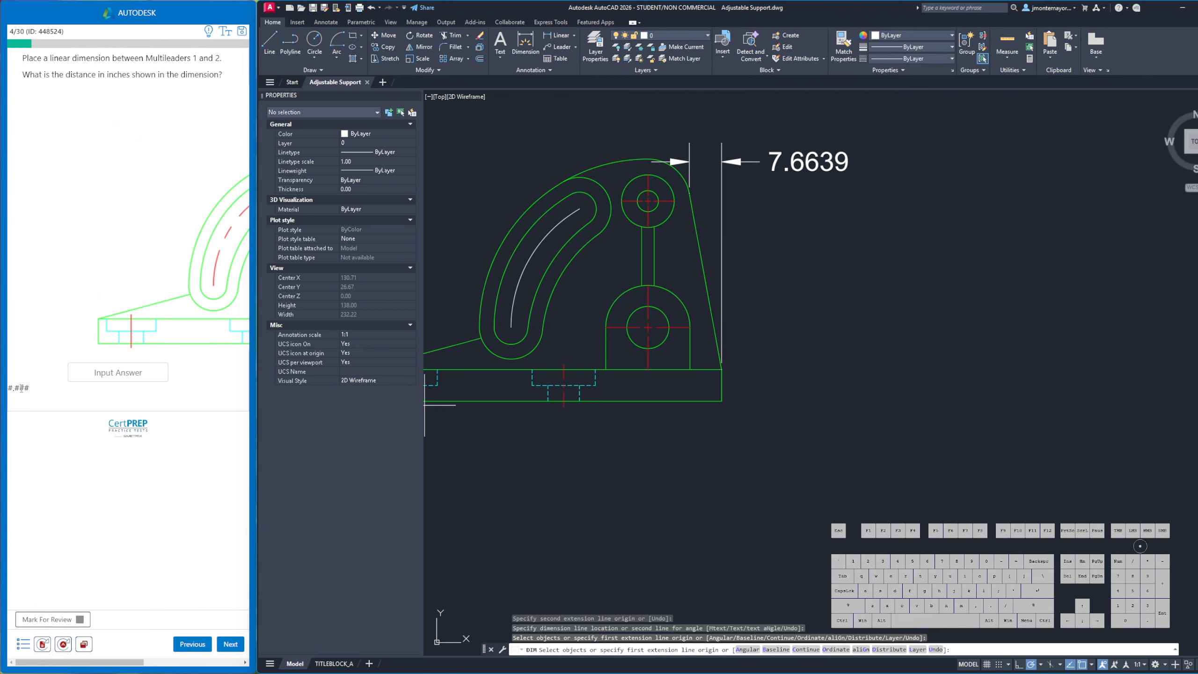
Answer practice question 4 with 7.664, submit it, and advance to question 5
left_click(116, 374)
type("7.66")
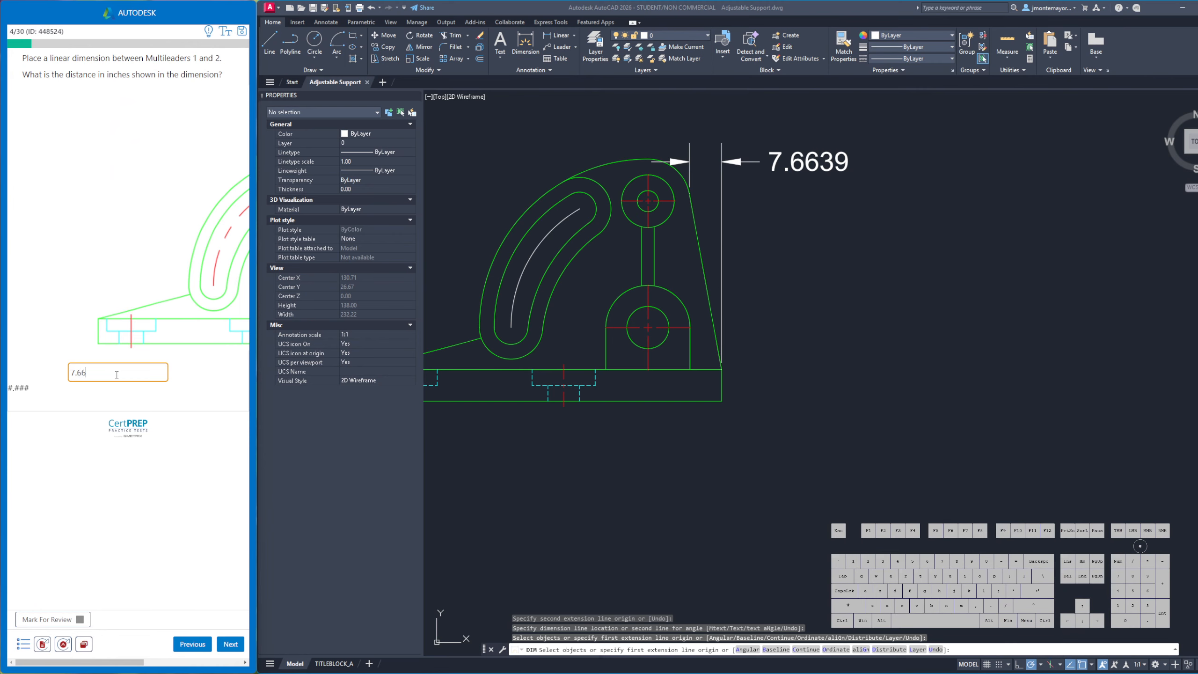
type("4")
left_click(230, 645)
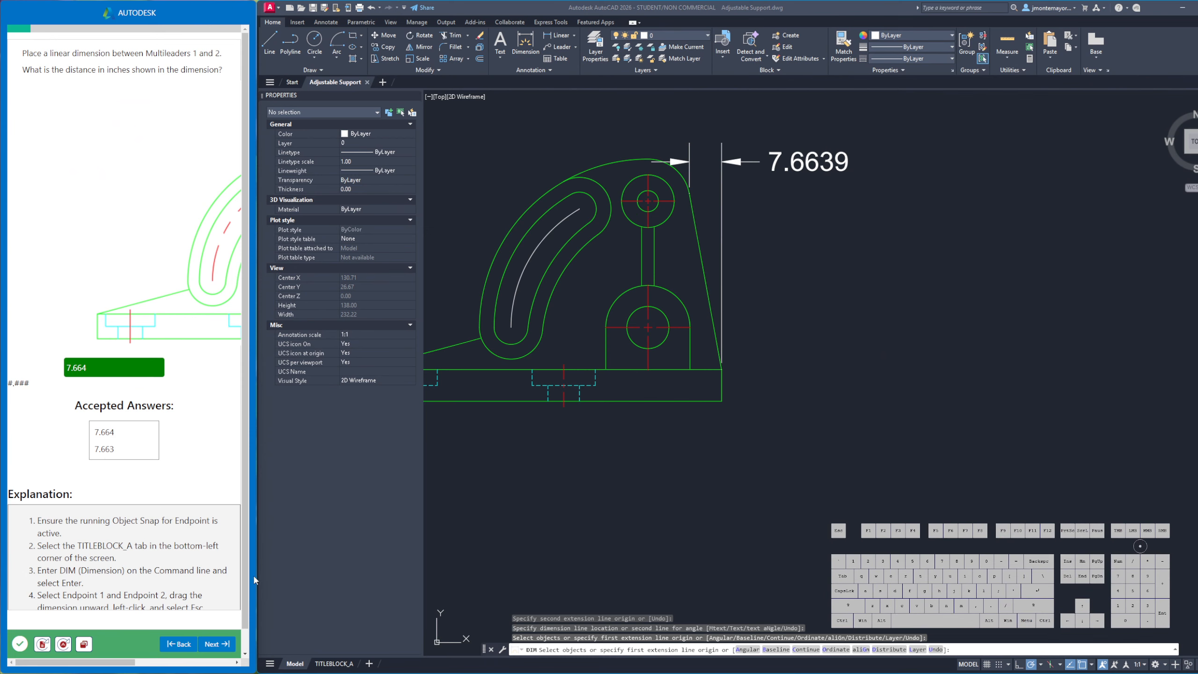
left_click(217, 652)
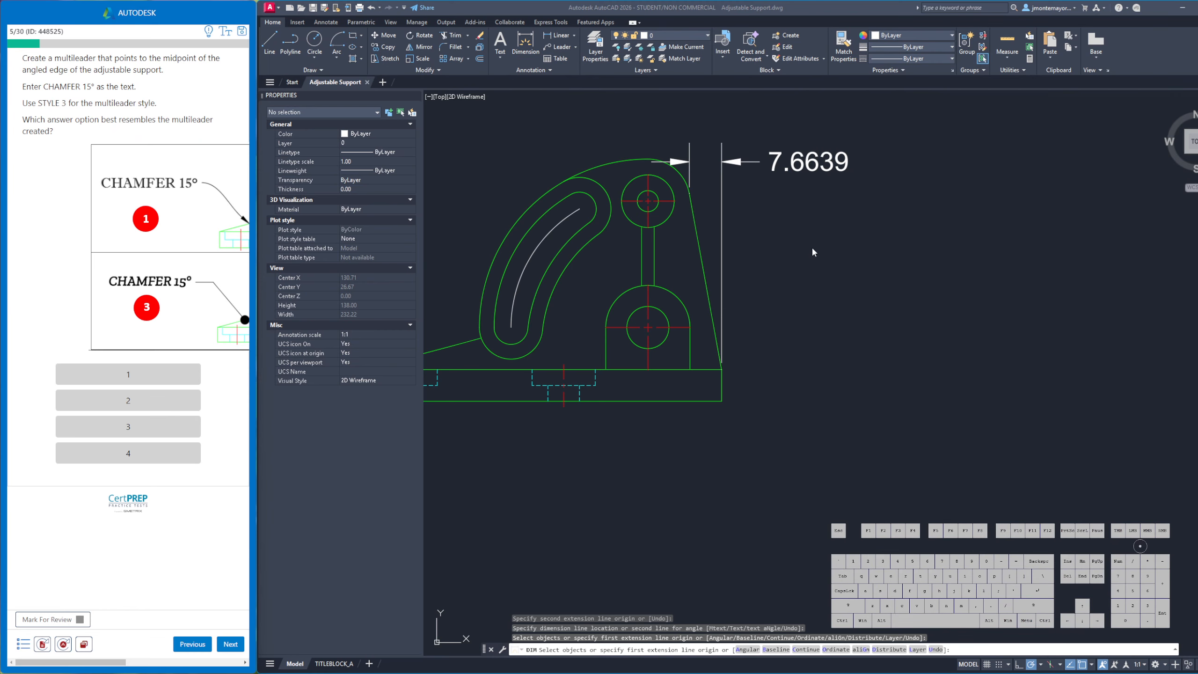
End the dimension command and check that the Midpoint object snap is enabled in the drafting settings
key("Escape")
key("Escape")
right_click(902, 305)
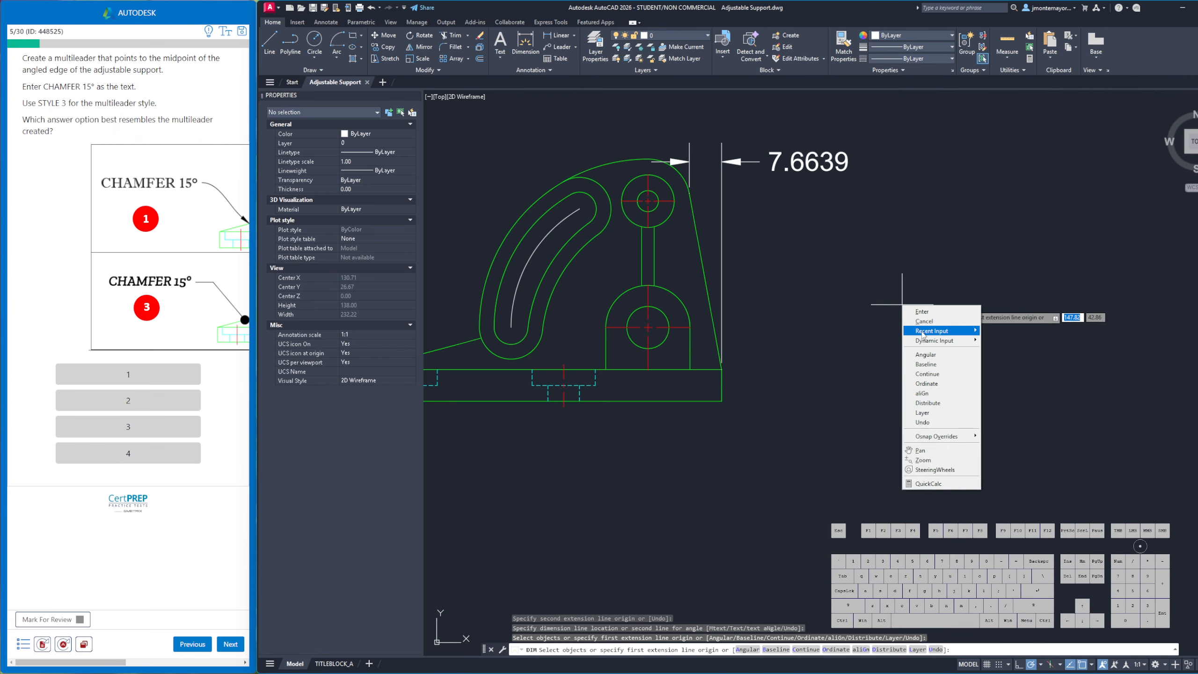
left_click(924, 322)
middle_click_drag(771, 358, 949, 314)
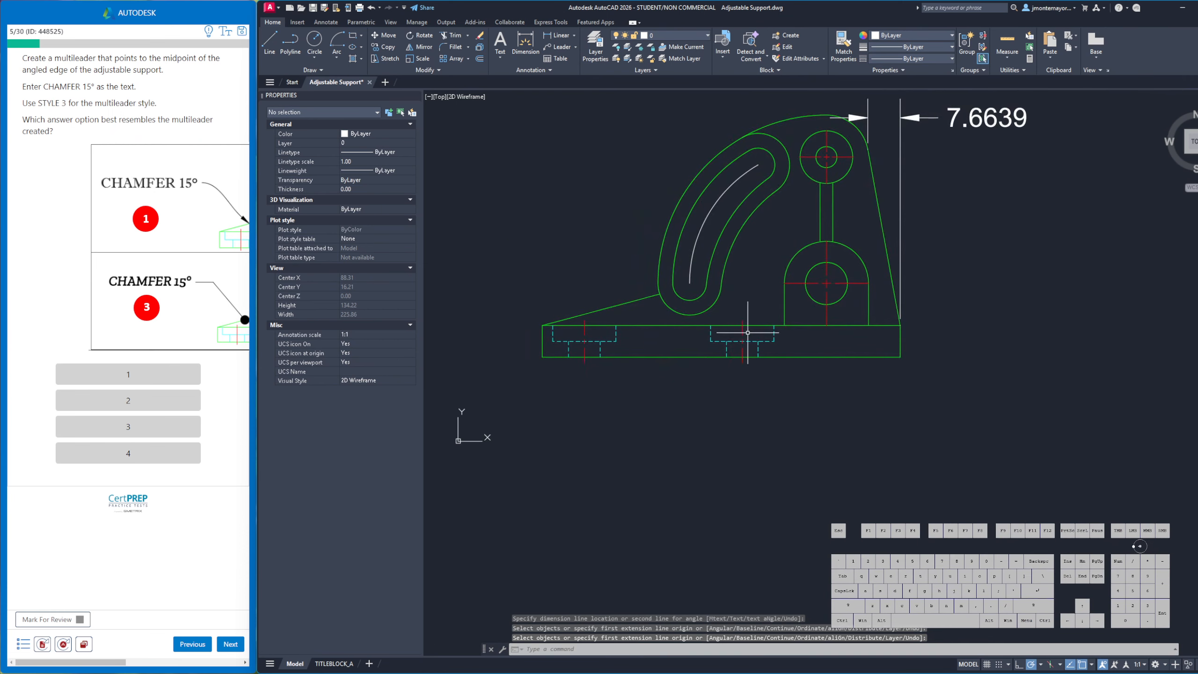
key("Escape")
key("Escape")
key("Escape")
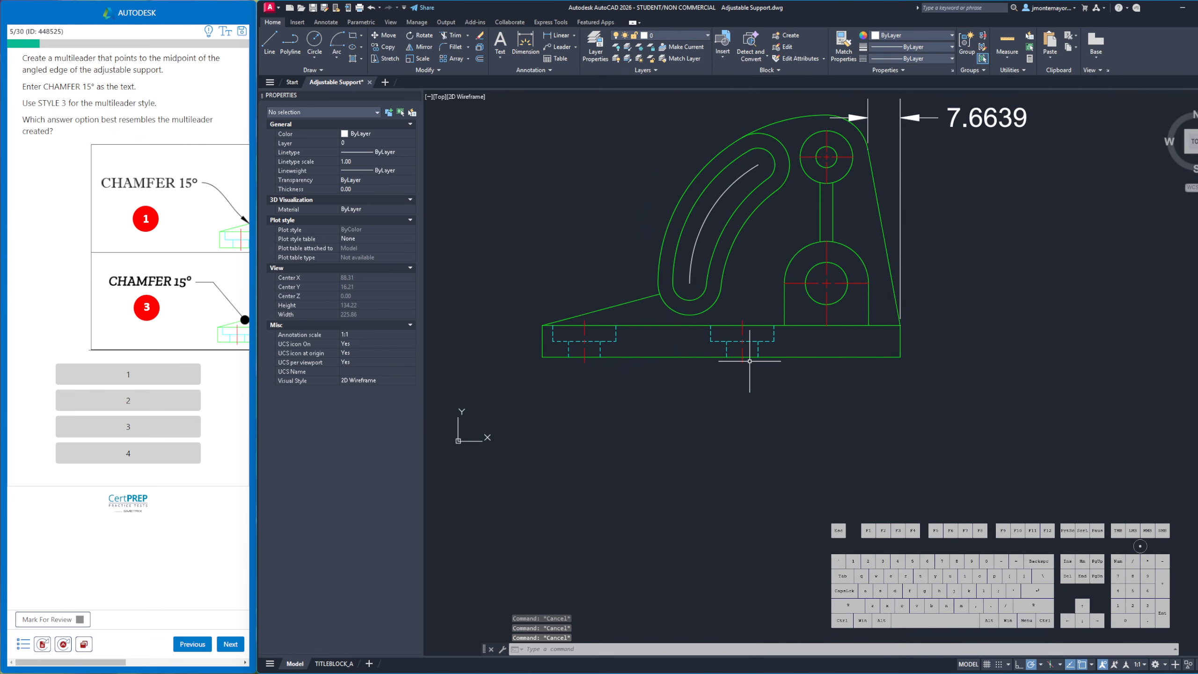
type("OS")
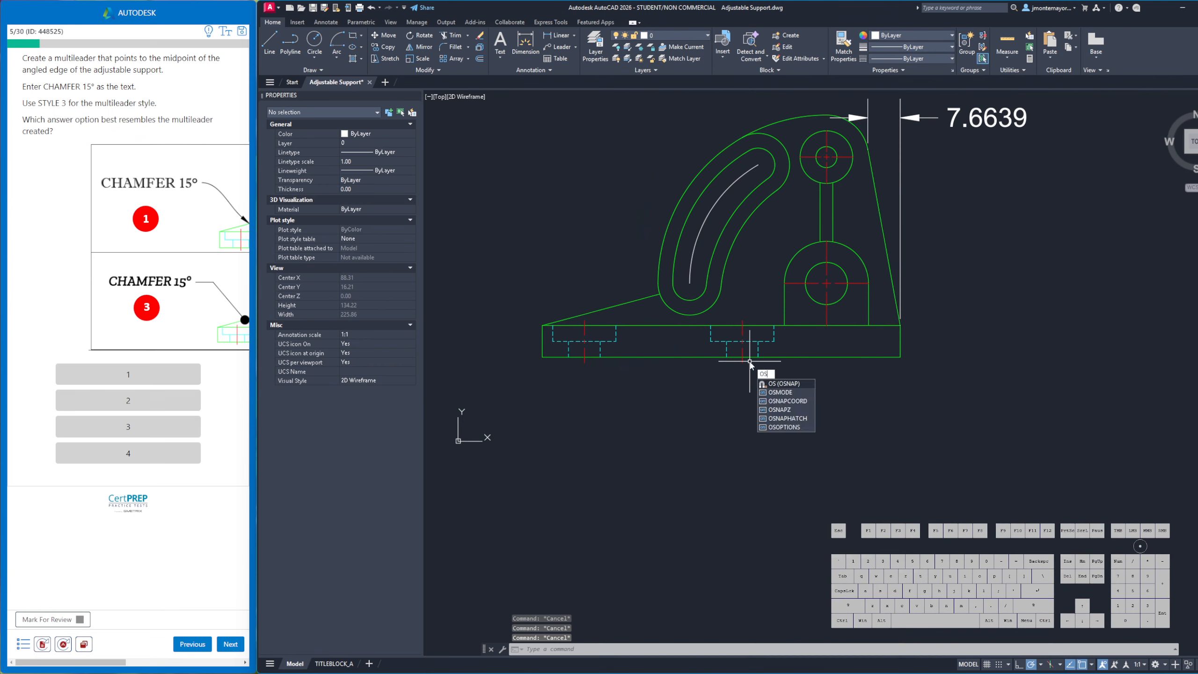
key("Return")
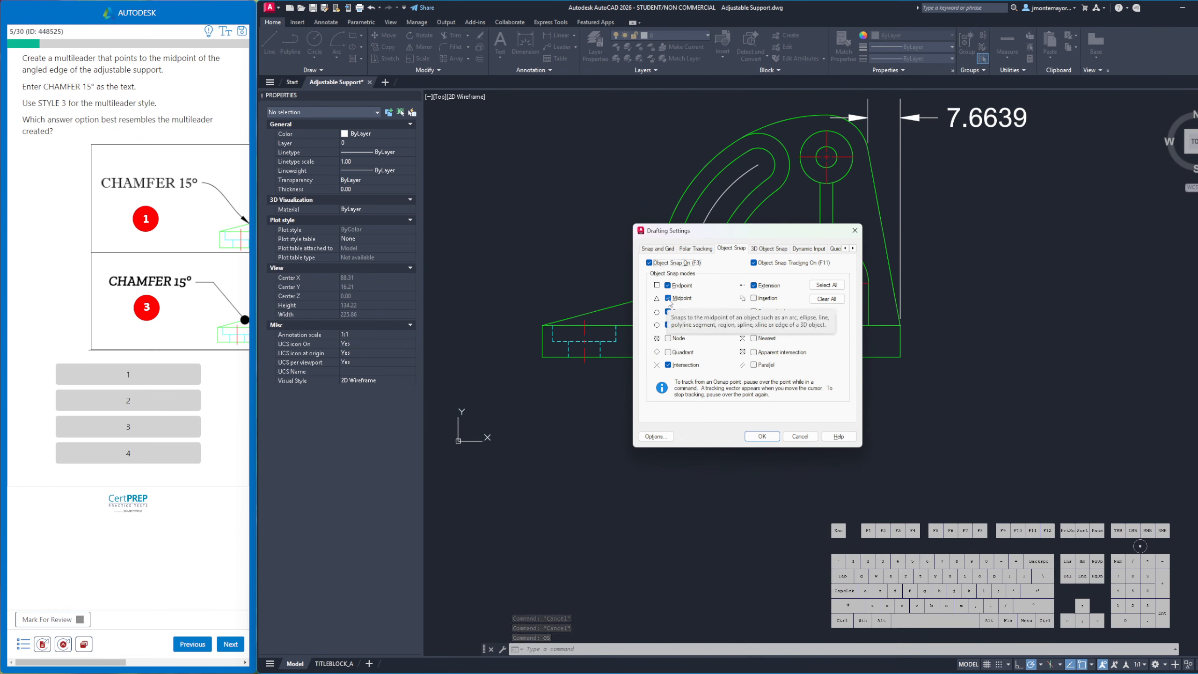
left_click(762, 436)
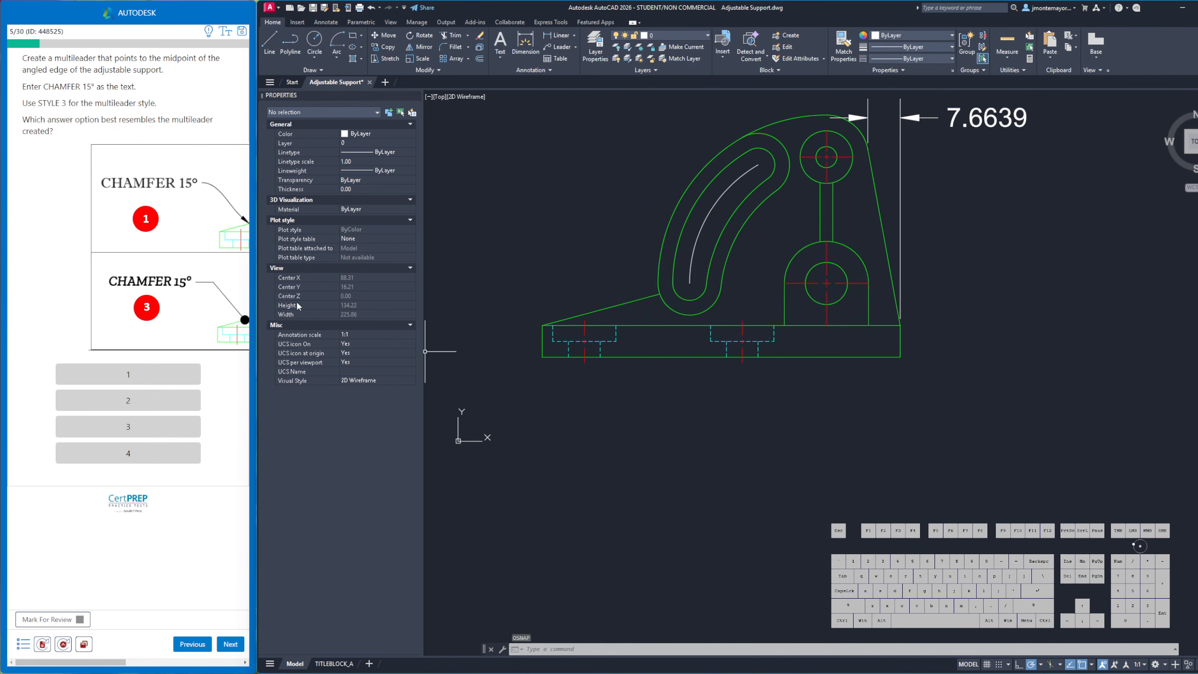
Check question 5's answer figure and create a multileader from the midpoint of the base's shallow angled edge with the text Chamfer
left_click(165, 281)
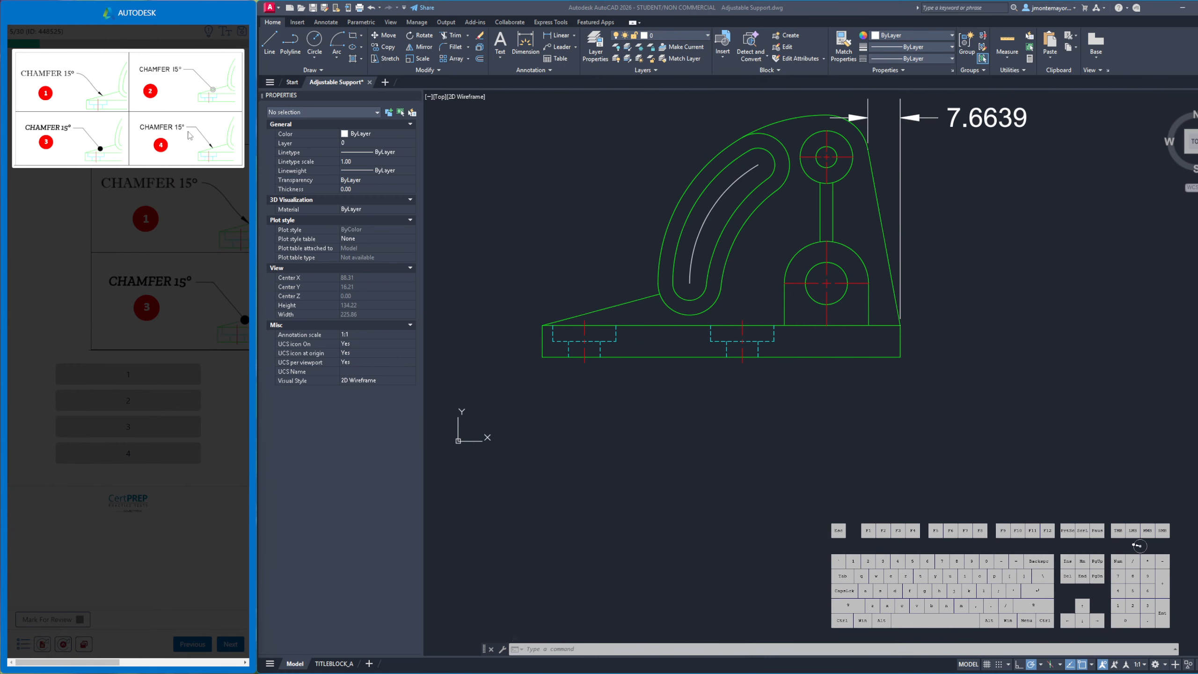
left_click(199, 232)
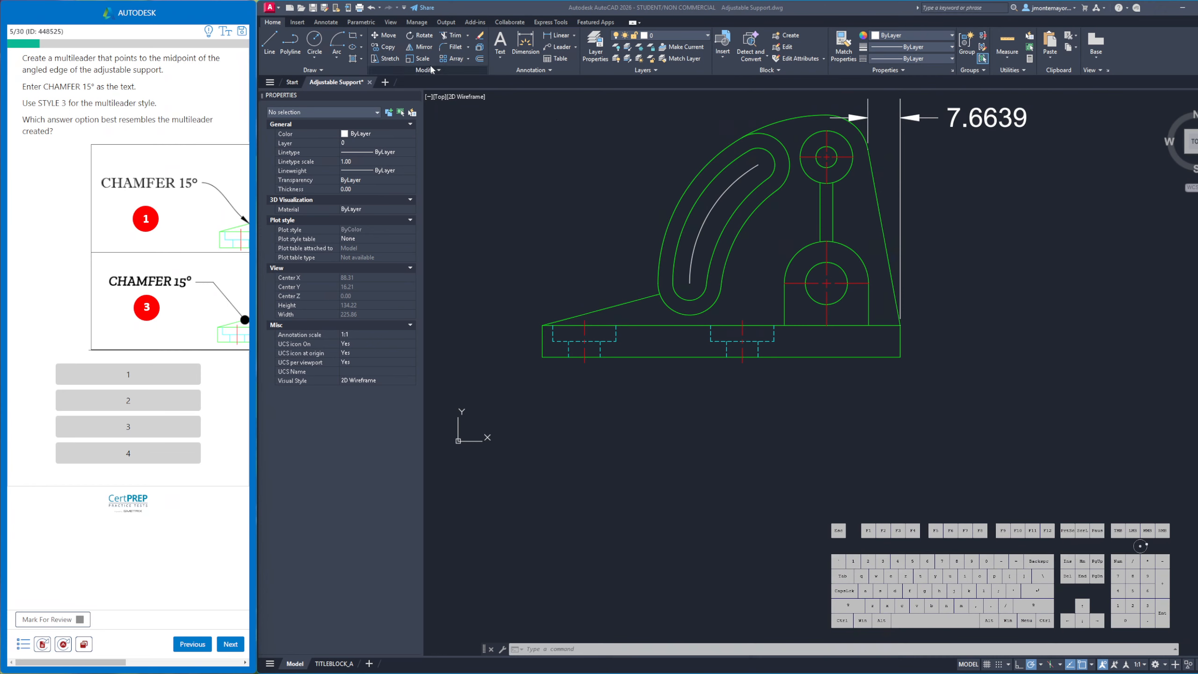
left_click(559, 47)
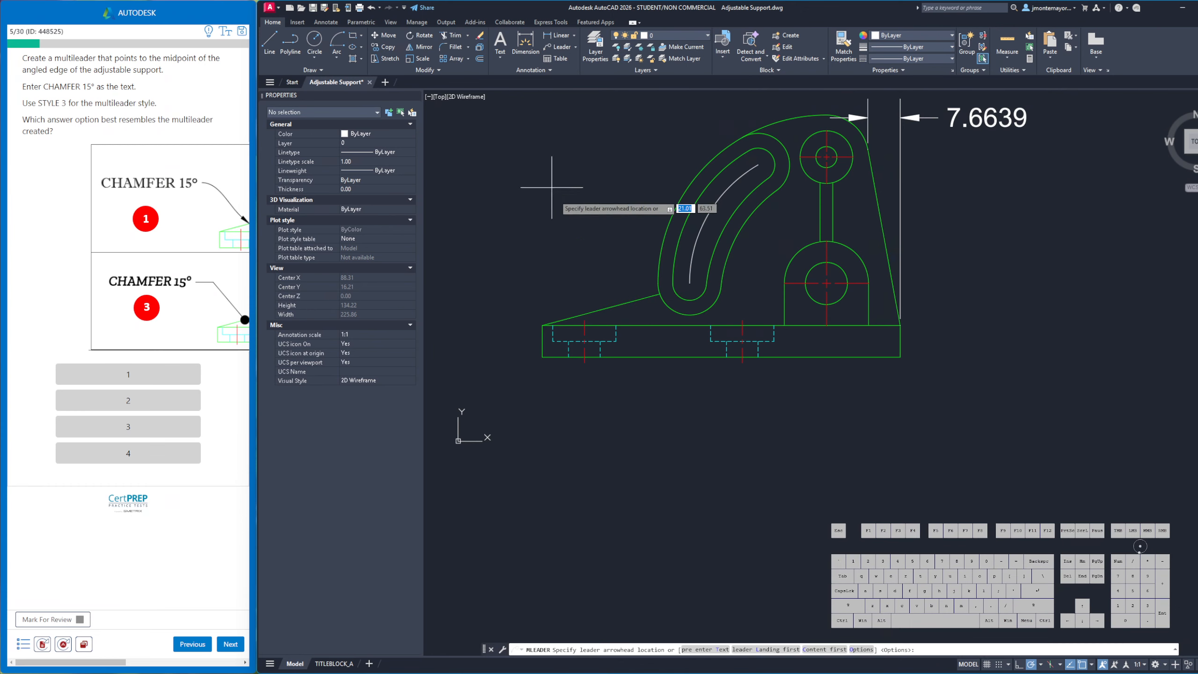
left_click(601, 310)
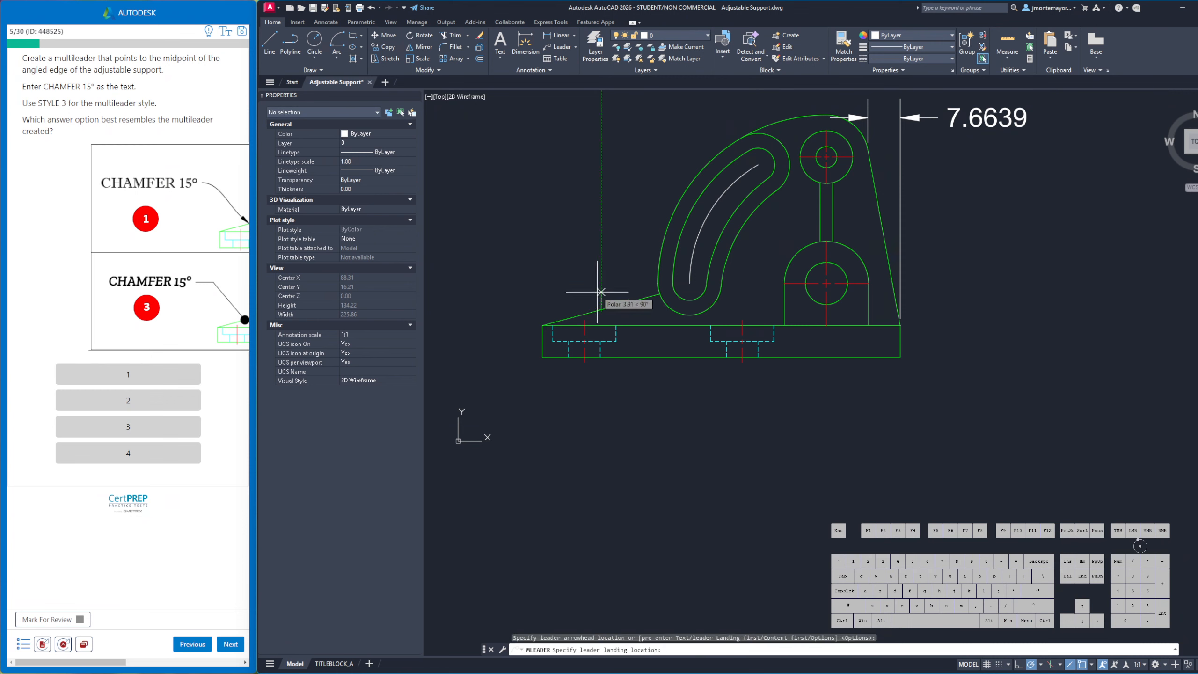
left_click(551, 259)
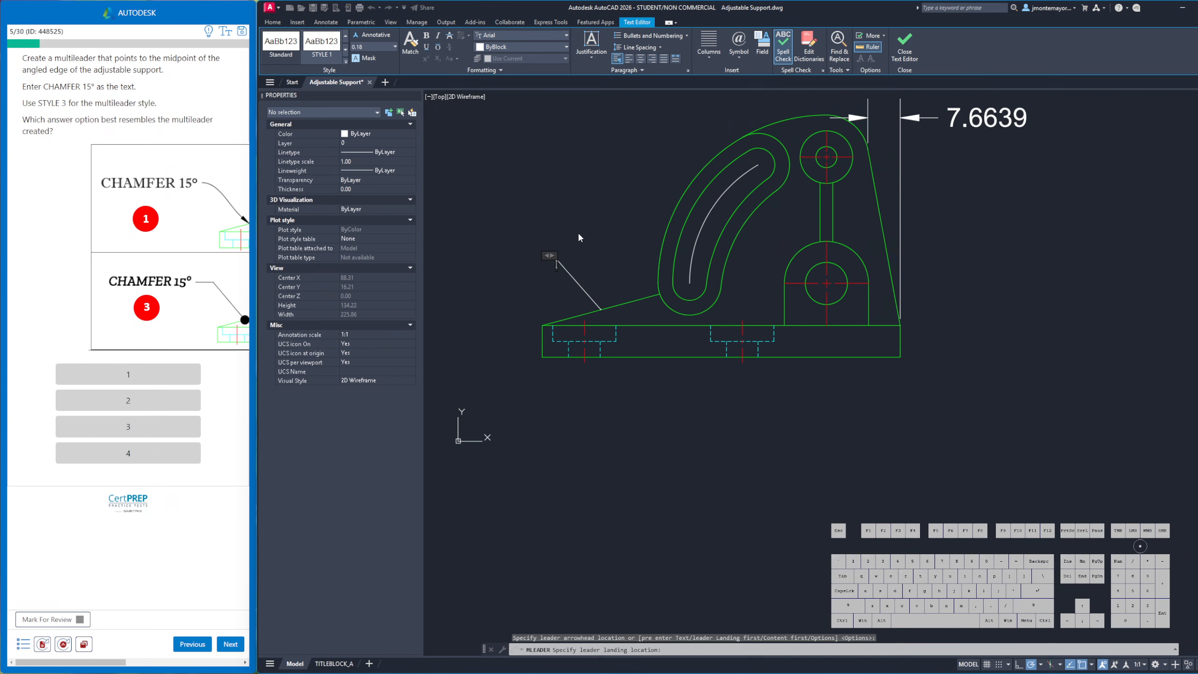
type("Ch")
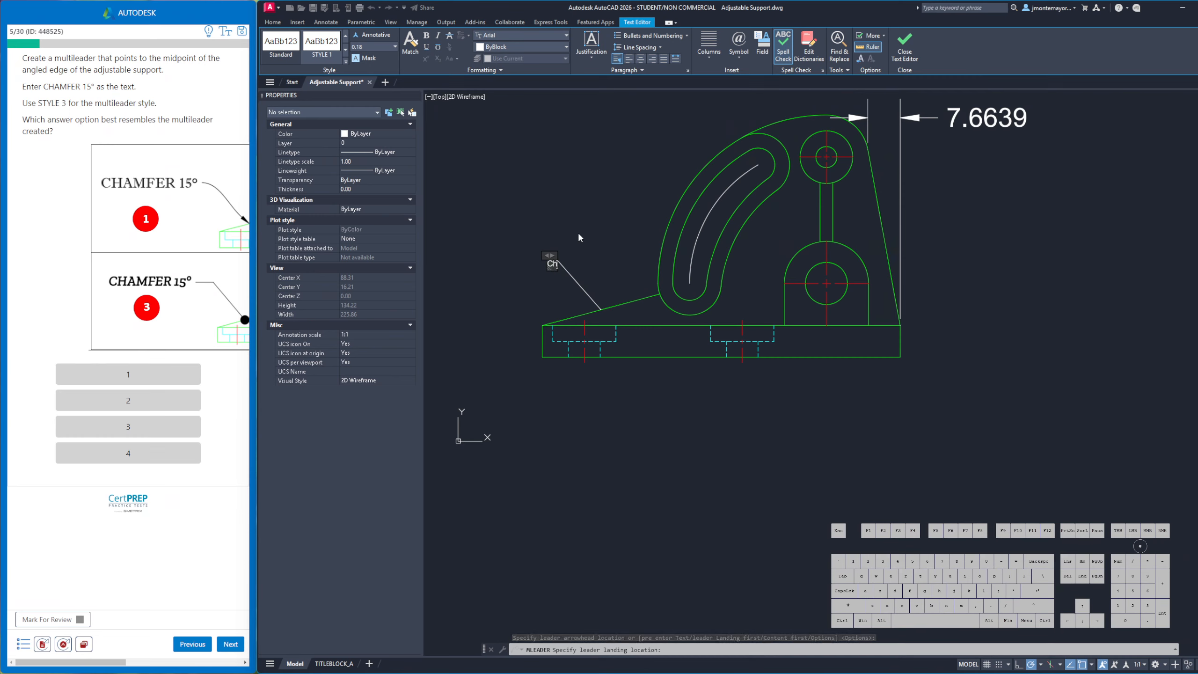
type("amfer")
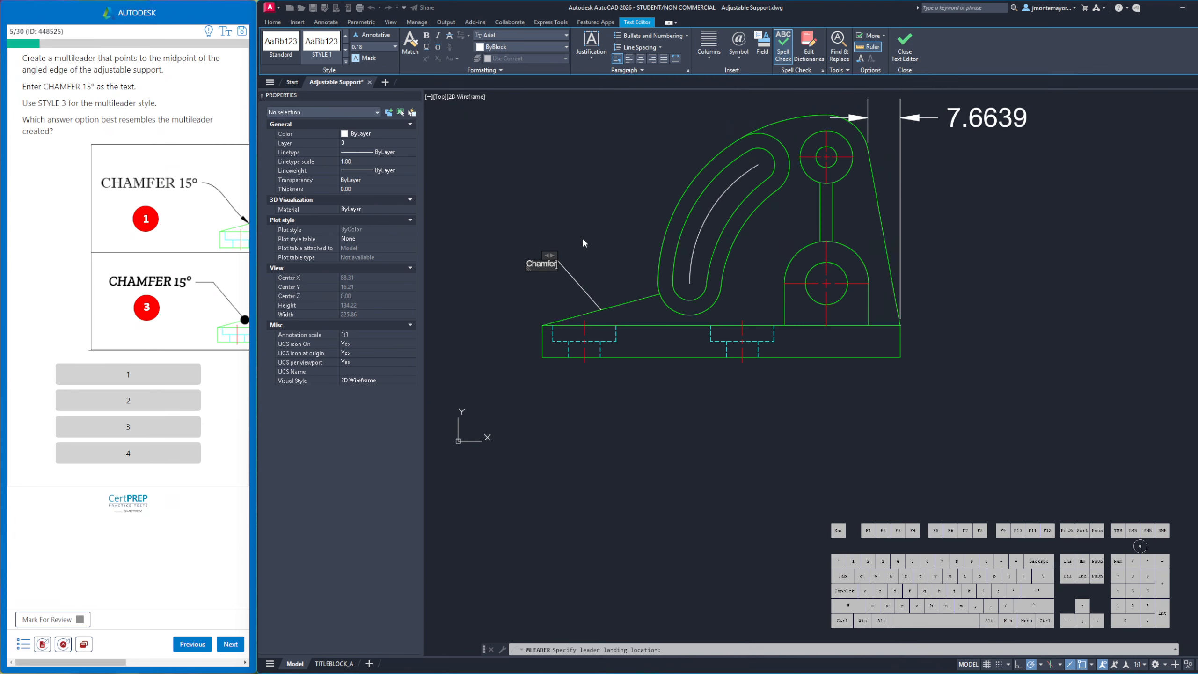
key("Escape")
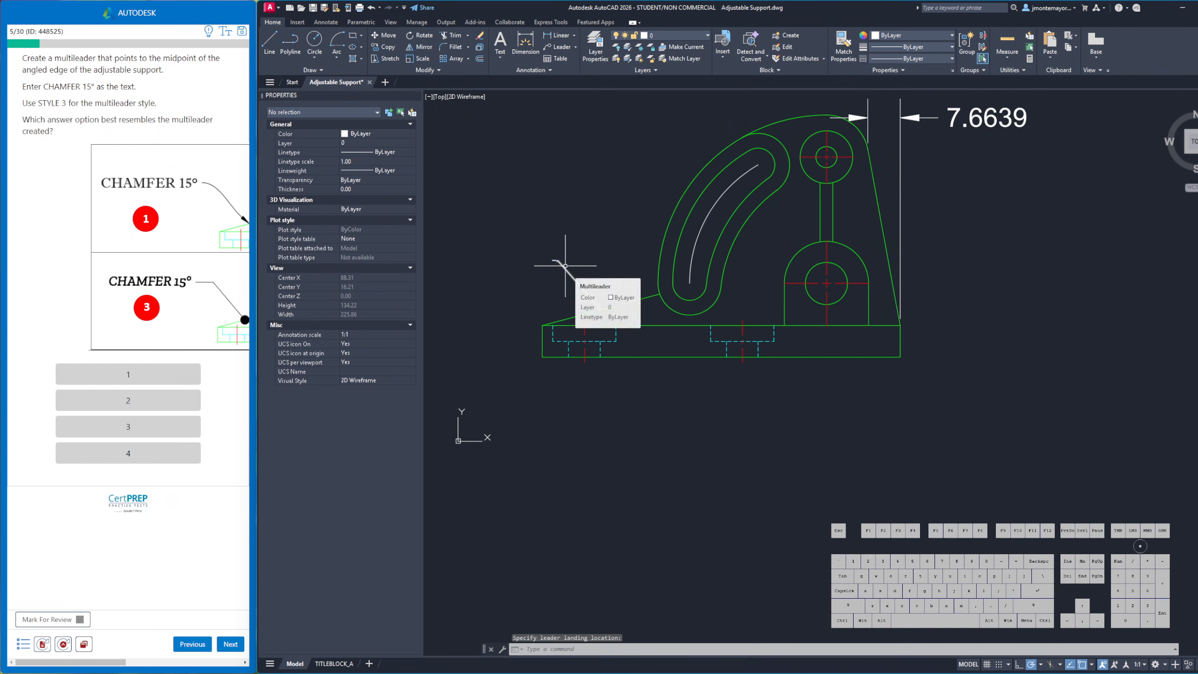
Change the Chamfer multileader's style to STYLE 3 and clear the selection
left_click(565, 266)
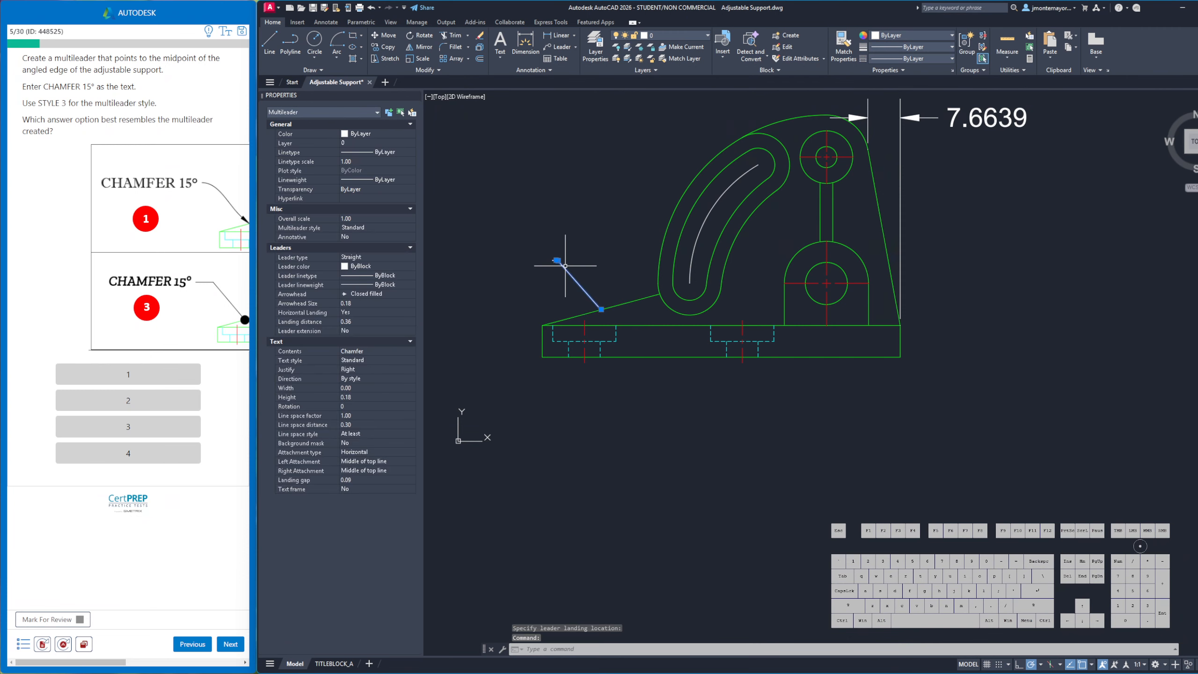
right_click(565, 267)
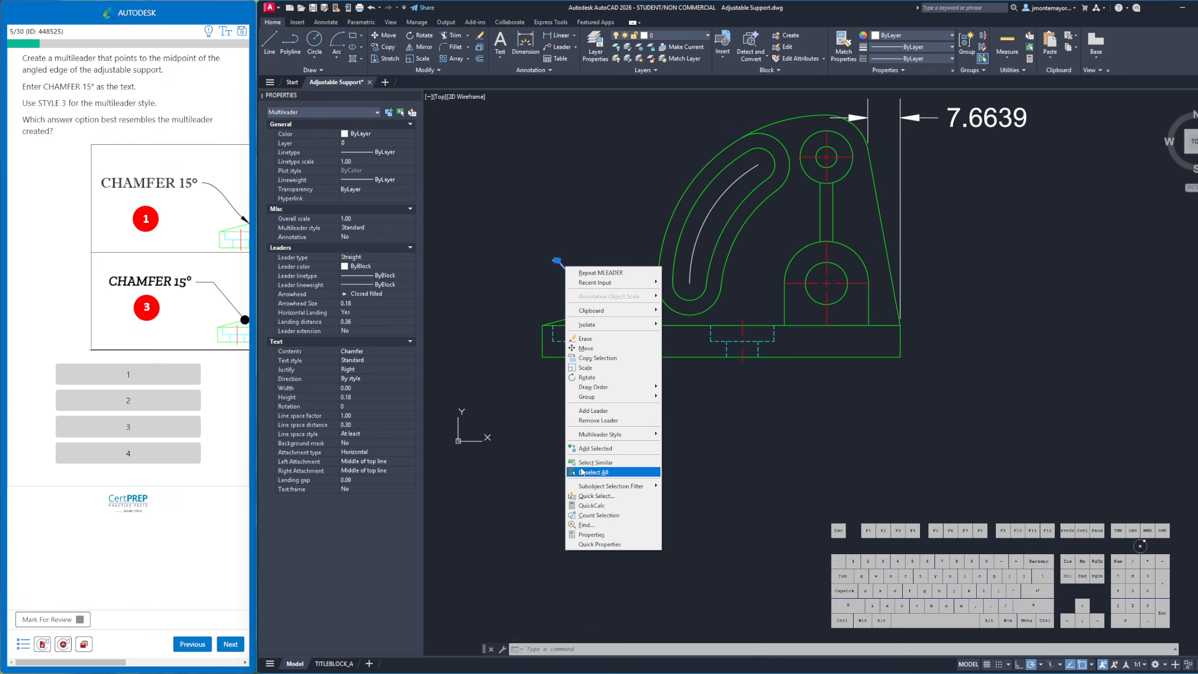
mouse_move(602, 439)
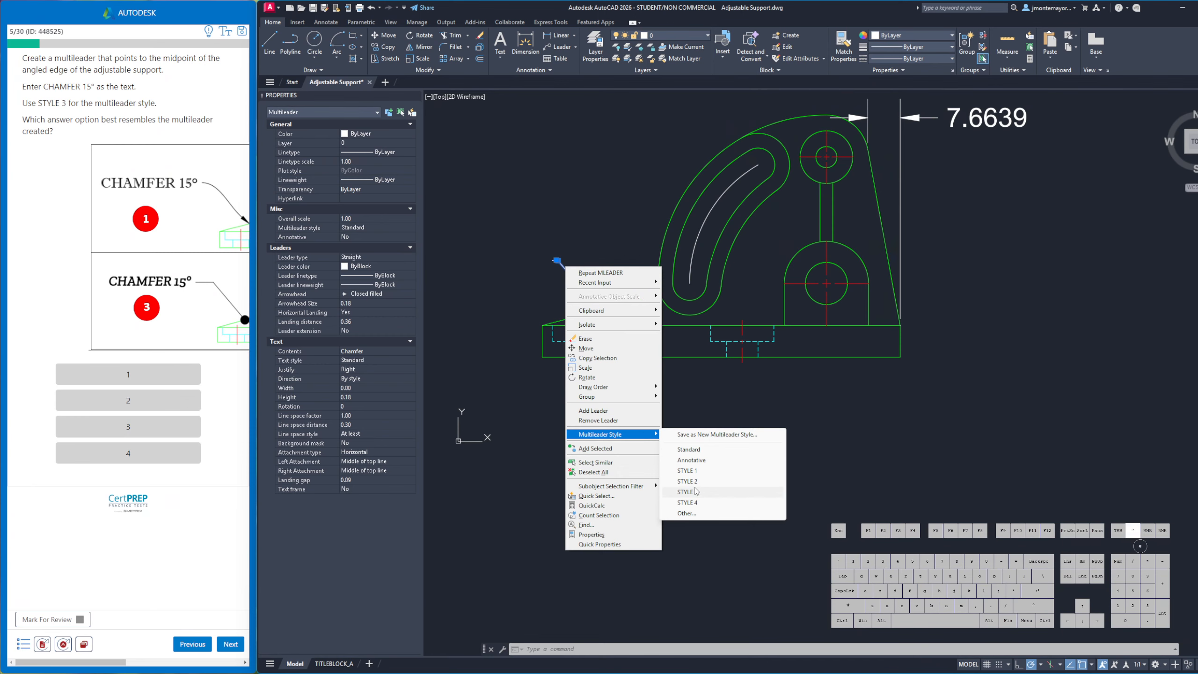
left_click(694, 487)
mouse_move(505, 311)
middle_mouse_down()
mouse_move(608, 316)
mouse_move(541, 310)
middle_mouse_up()
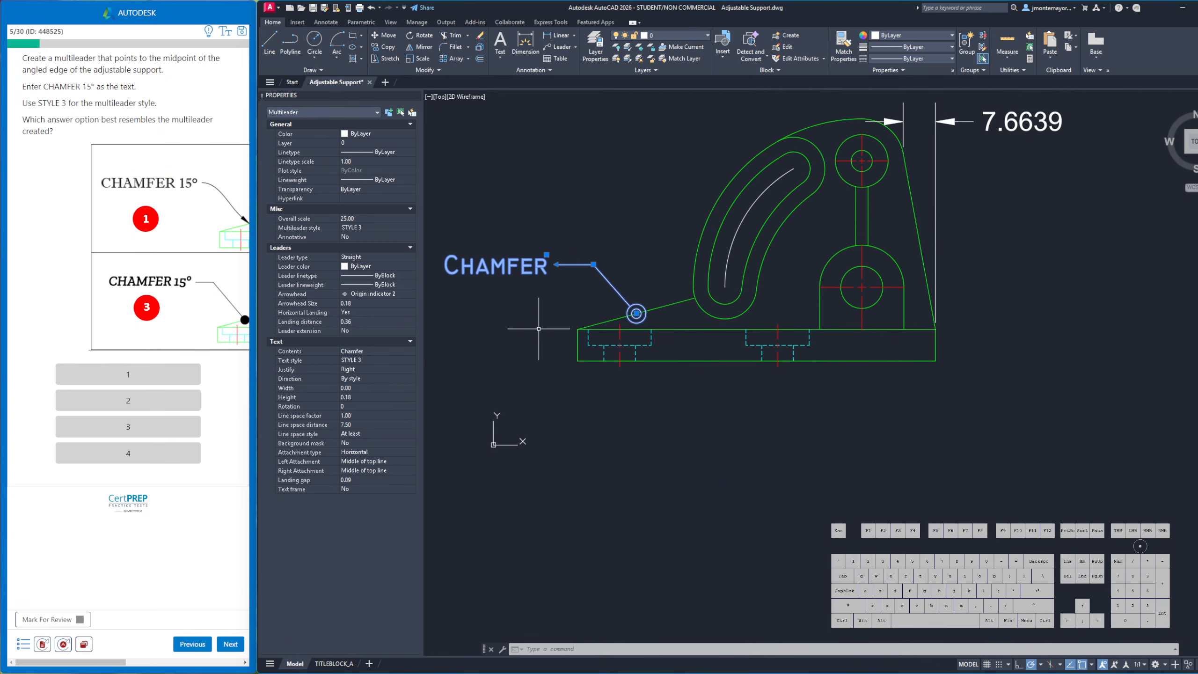
scroll(564, 326, "down", 2)
scroll(566, 326, "up", 2)
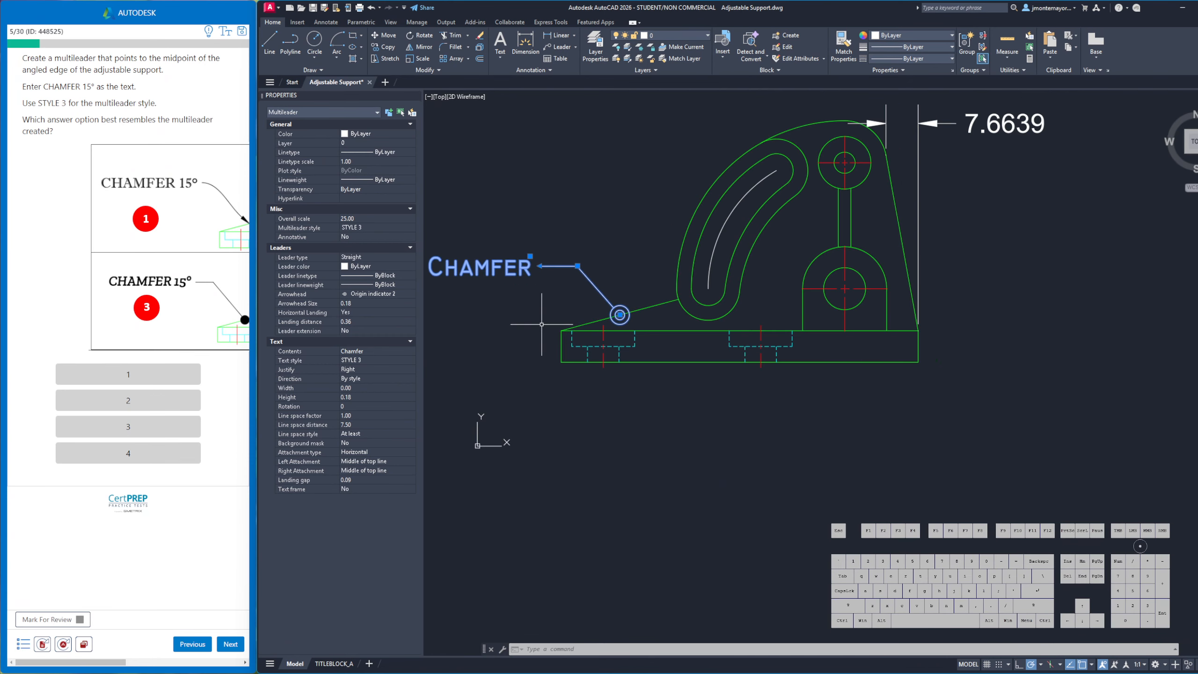
key("Escape")
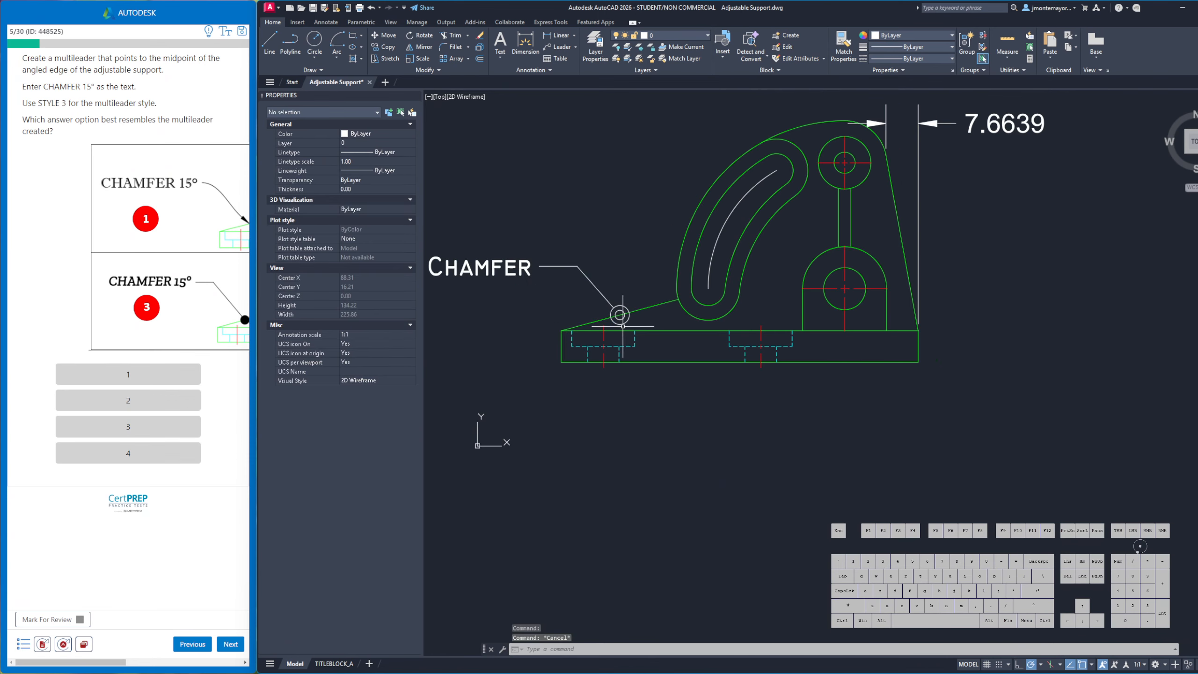
Compare the multileader with the answer figure, answer question 5 with option 2, submit it, and advance to question 6
left_click(182, 262)
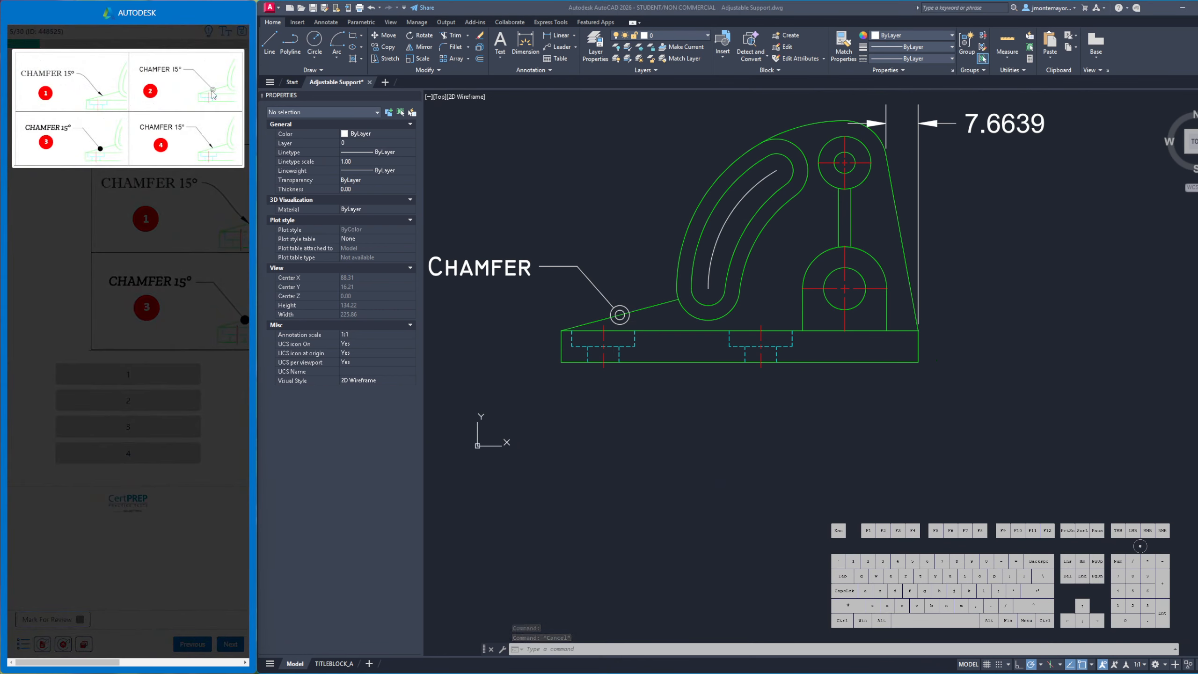
left_click(73, 293)
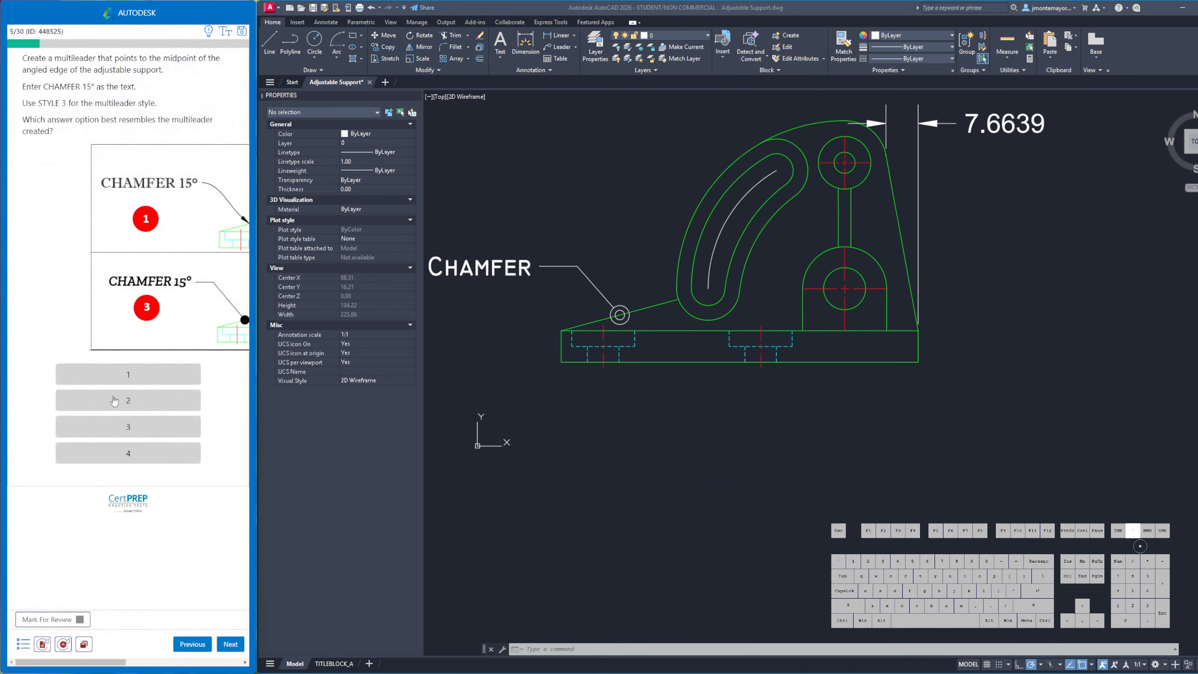
left_click(114, 400)
left_click(223, 644)
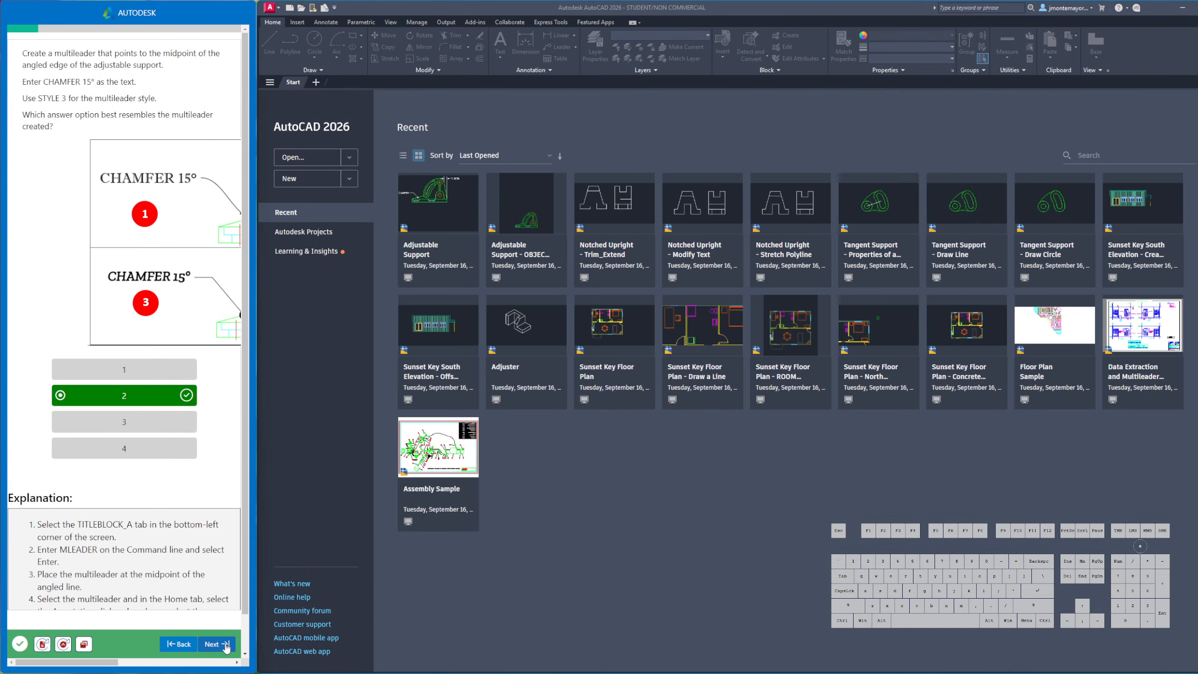
left_click(220, 644)
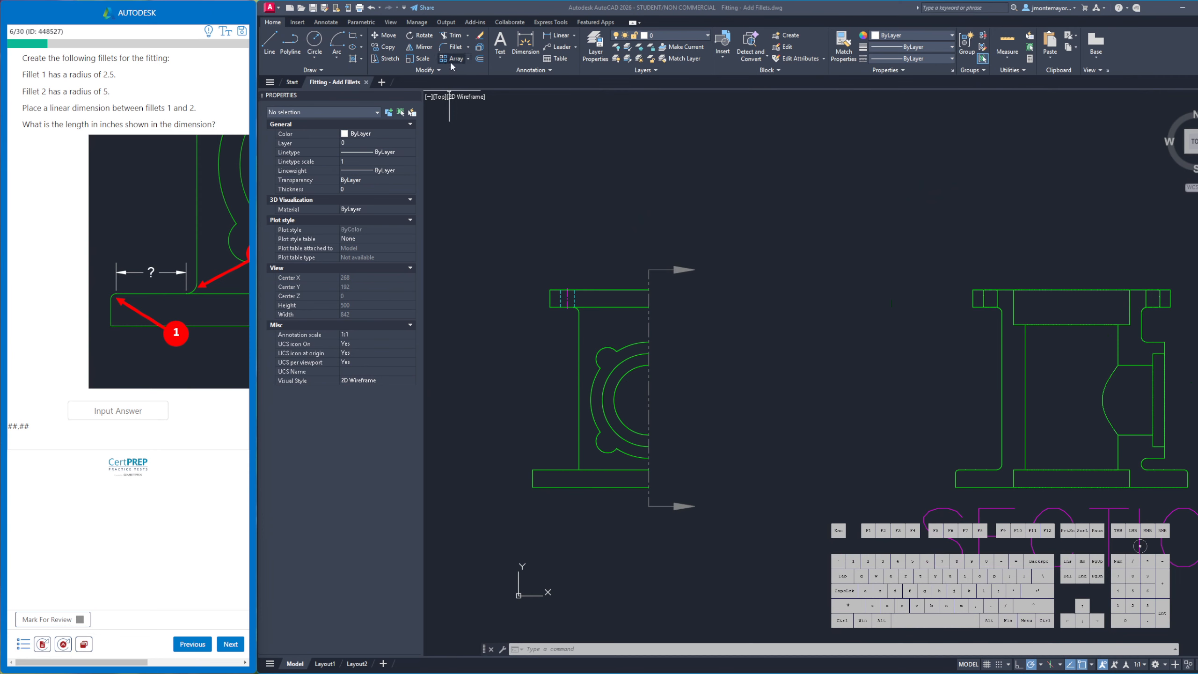
Fillet the upper-left corner of the front view's base with a radius of 2.5
left_click(453, 47)
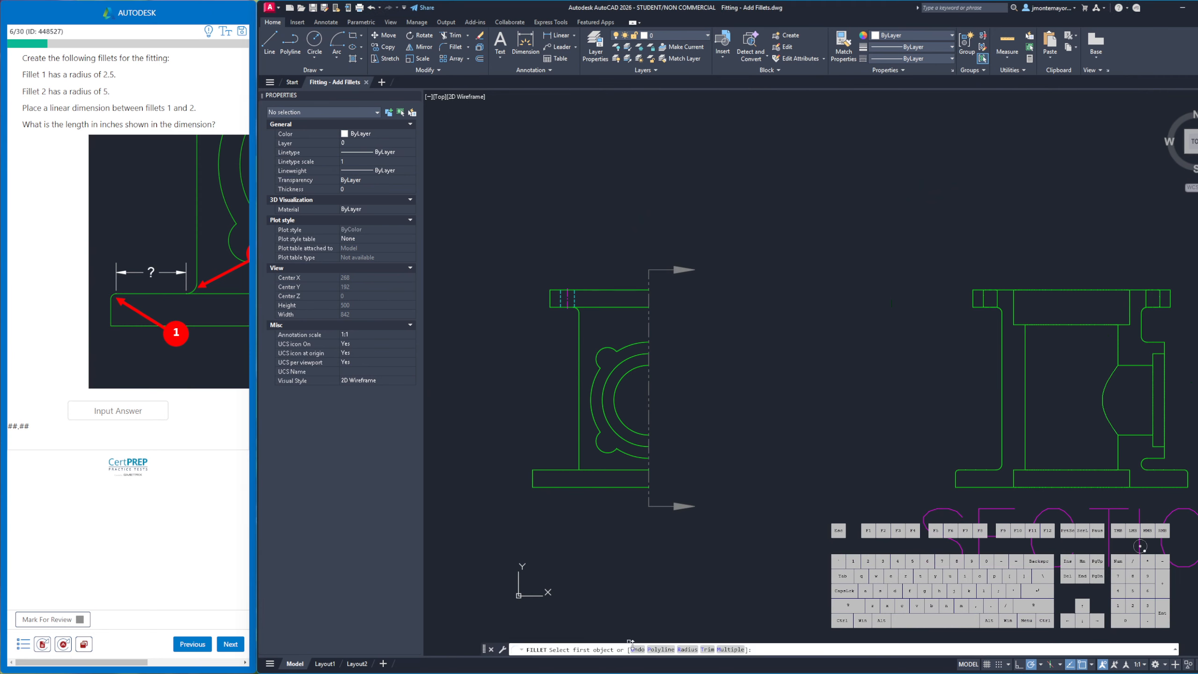
left_click(688, 650)
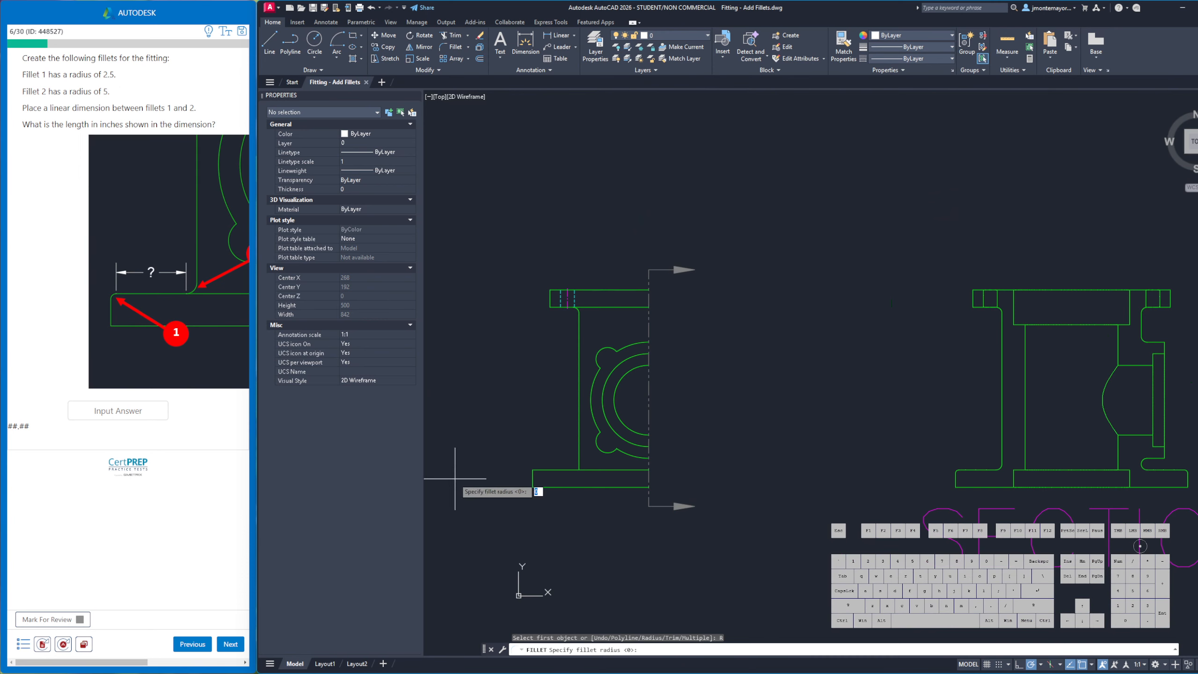
type("2.5")
key("Return")
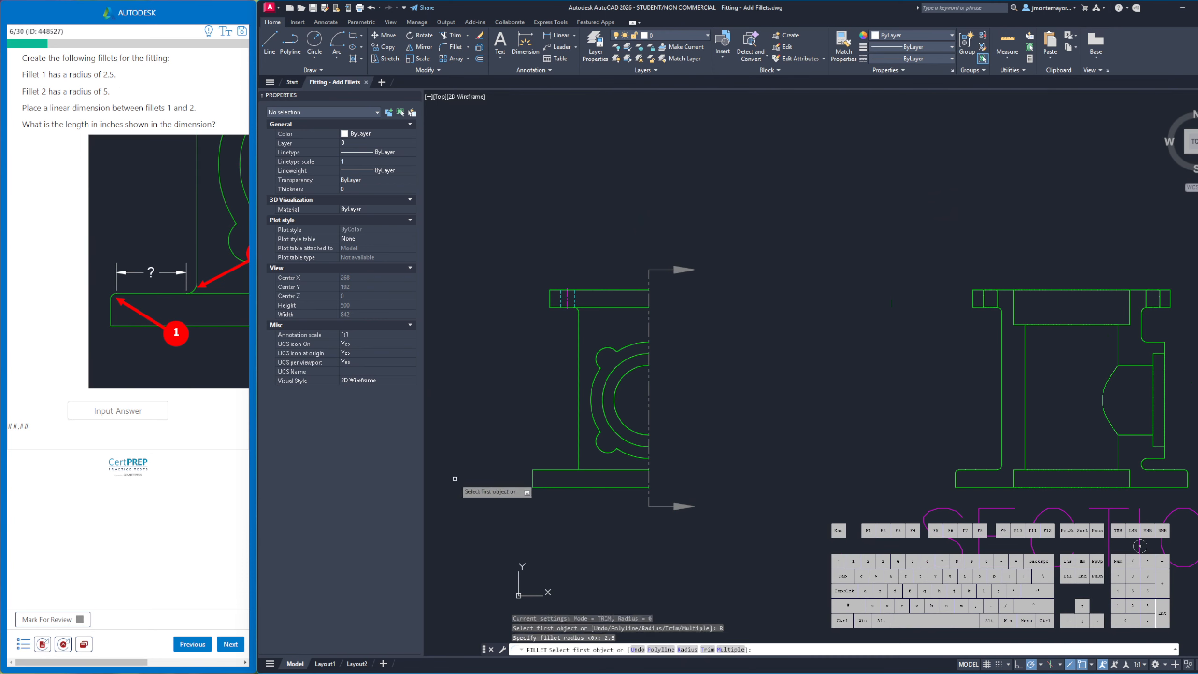
scroll(531, 484, "up", 8)
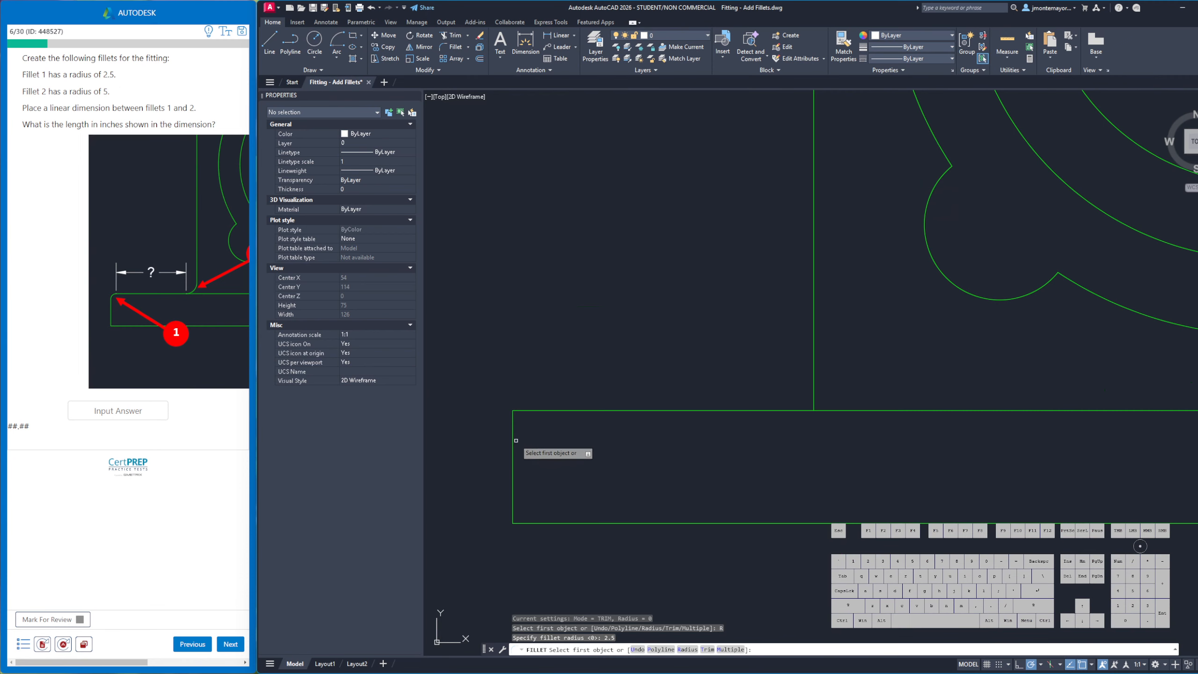
left_click(512, 439)
left_click(543, 410)
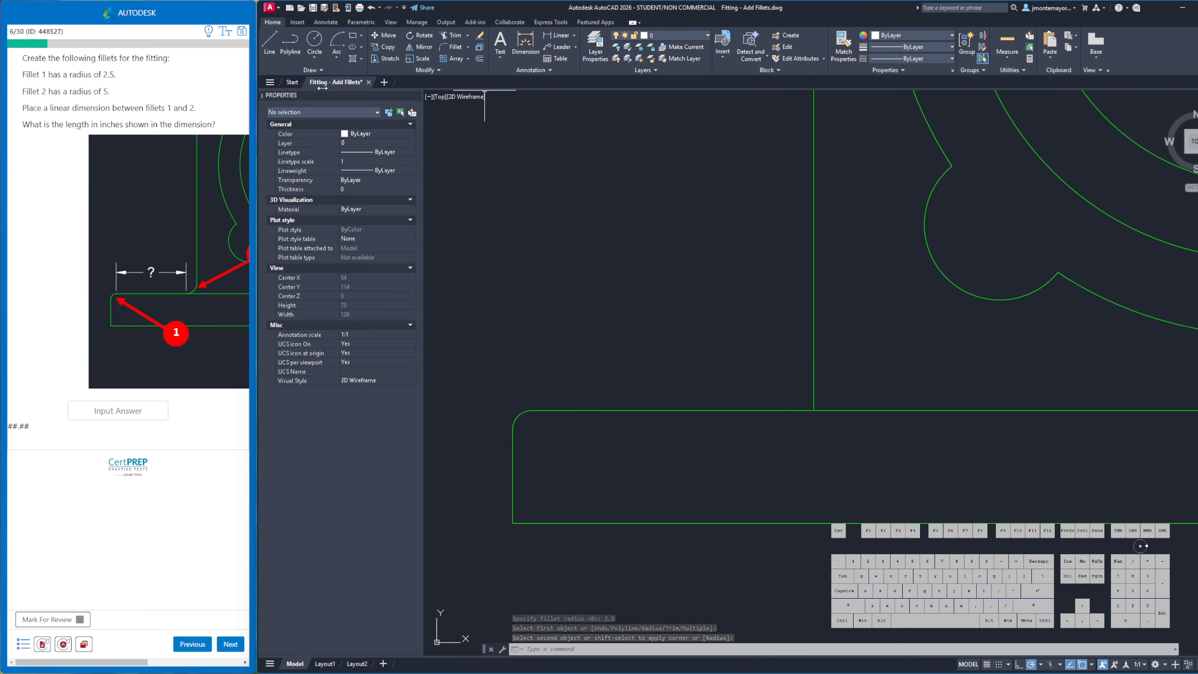
Fillet the corner between the body's left vertical edge and the base's top edge with a radius of 5
left_click(453, 46)
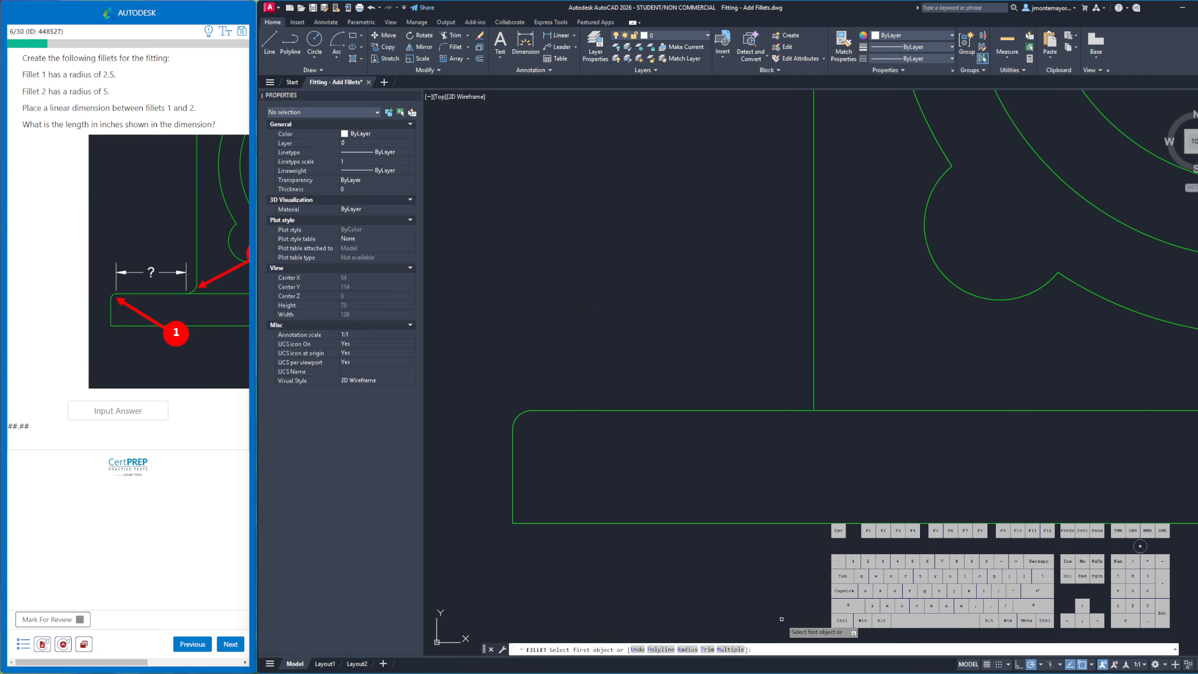
left_click(687, 650)
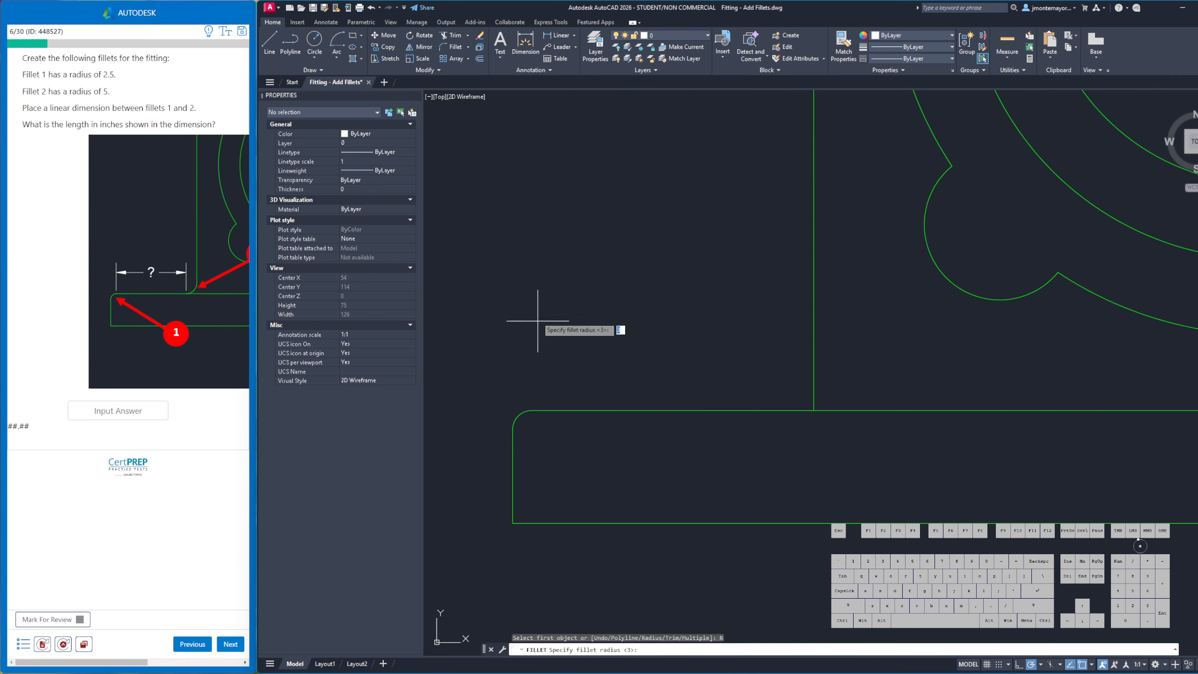
type("5")
key("Return")
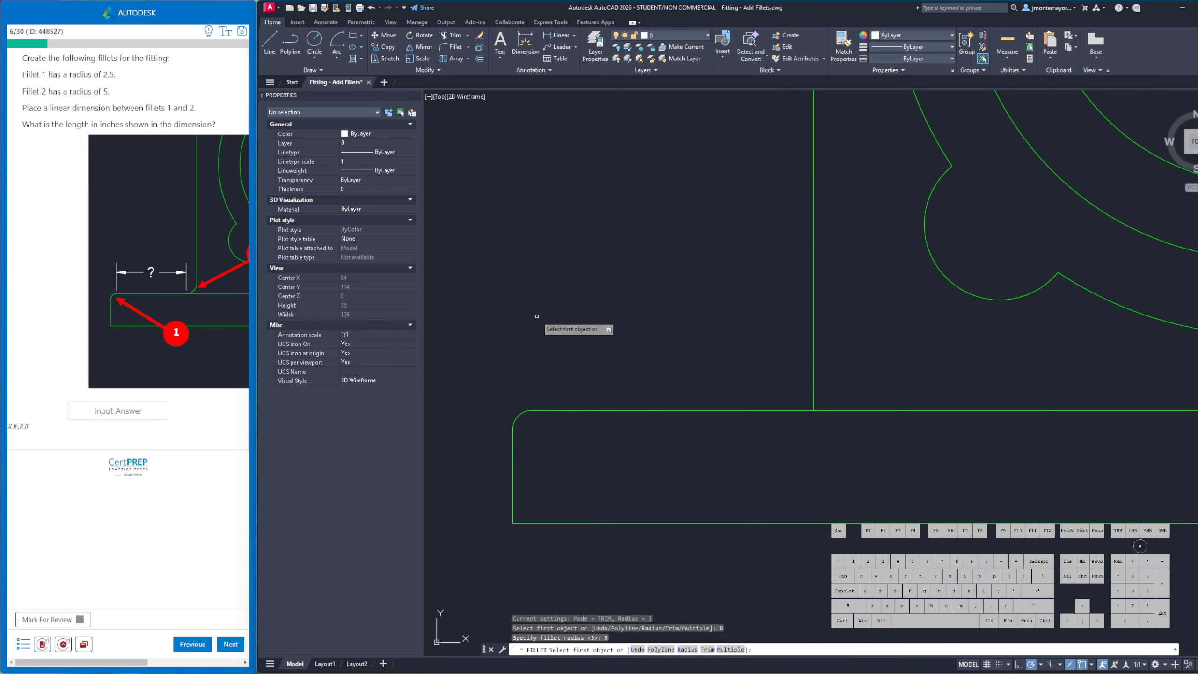
left_click(814, 342)
left_click(776, 411)
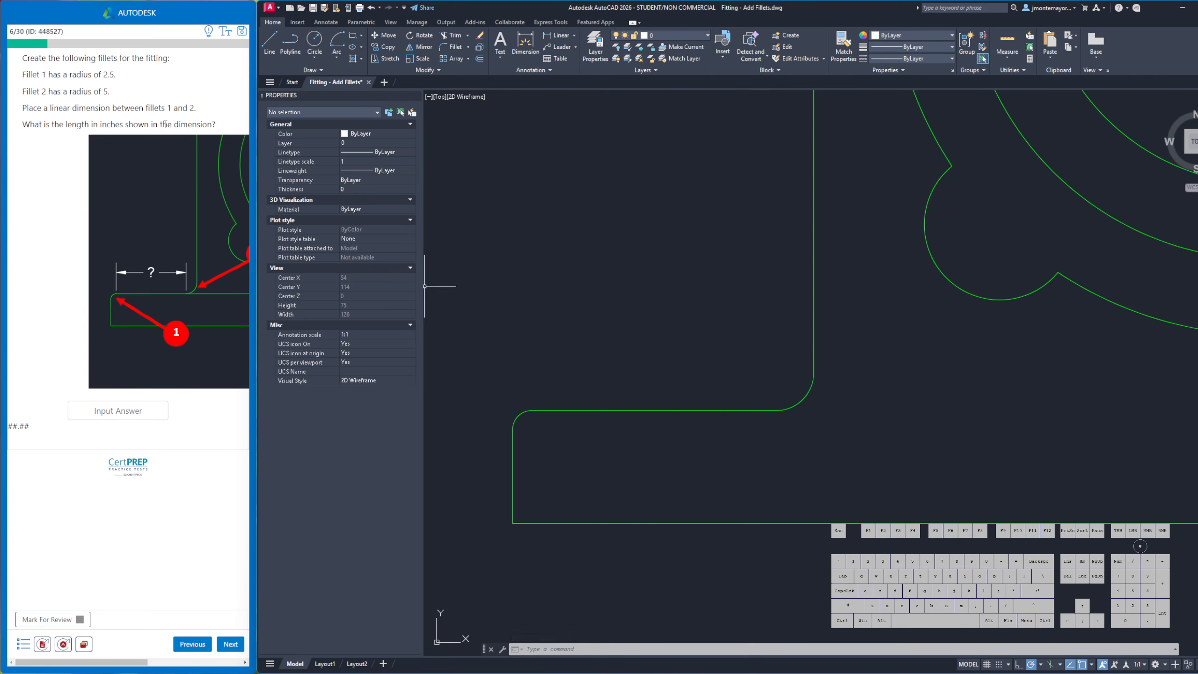
Place a linear dimension above the base between the facing tangent endpoints of the two new fillets
double_click(211, 125)
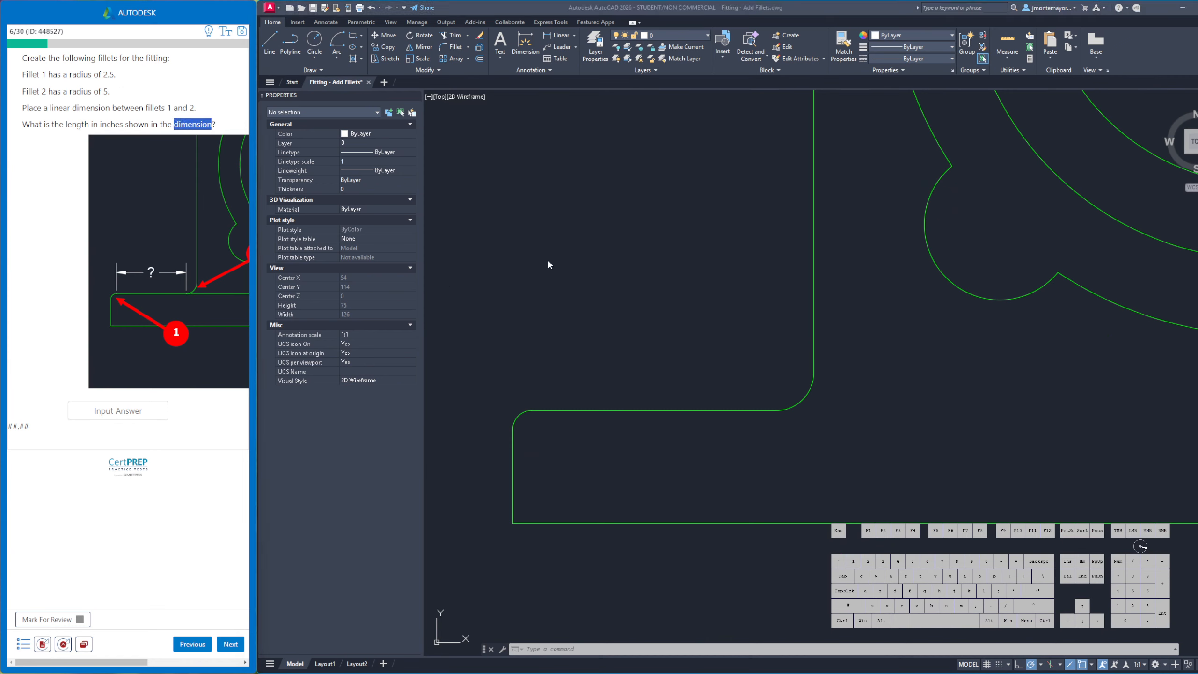
left_click(624, 232)
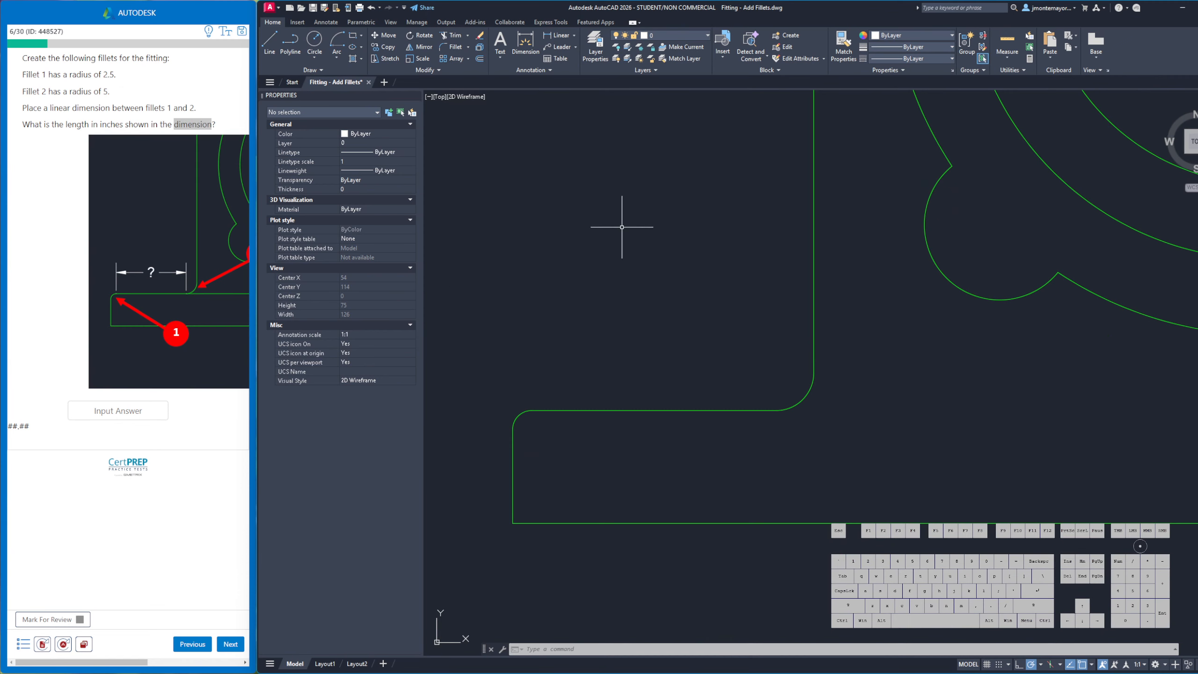
left_click(524, 48)
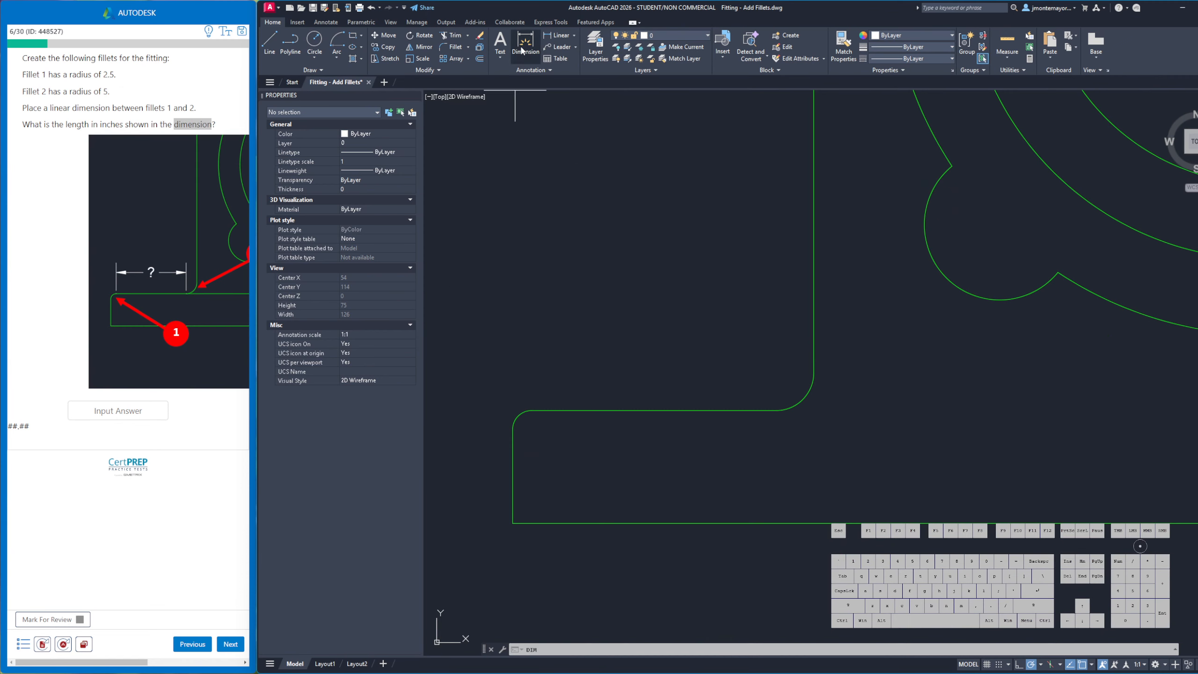
left_click(531, 409)
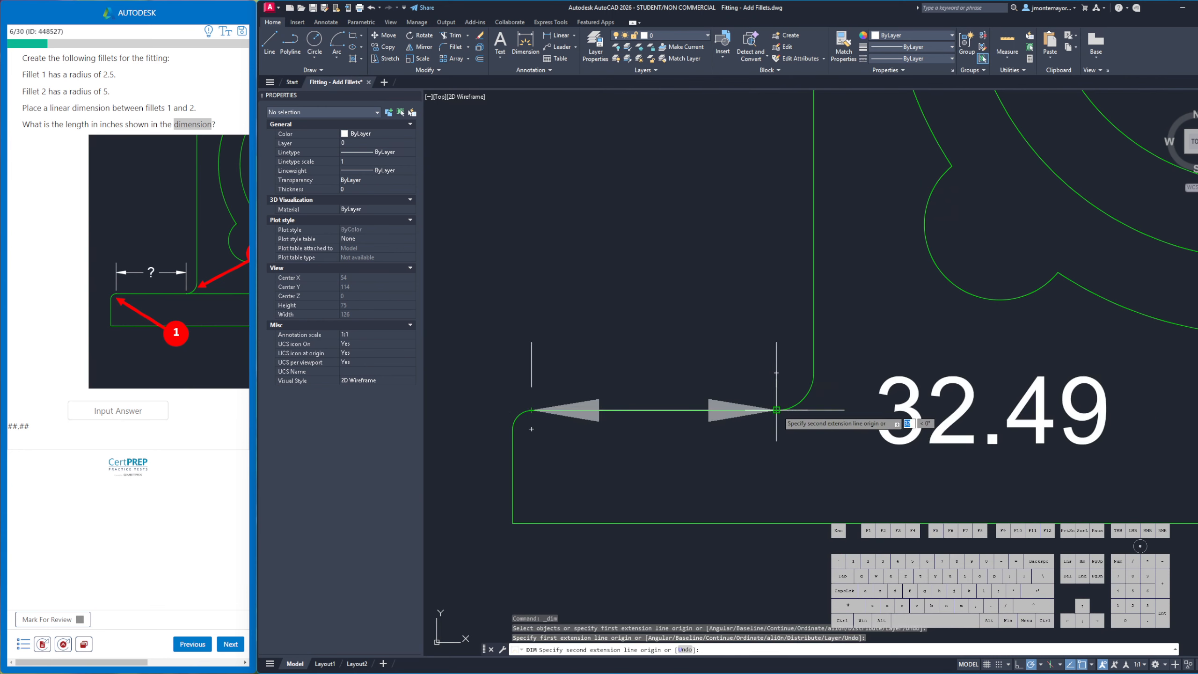
left_click(776, 410)
left_click(654, 311)
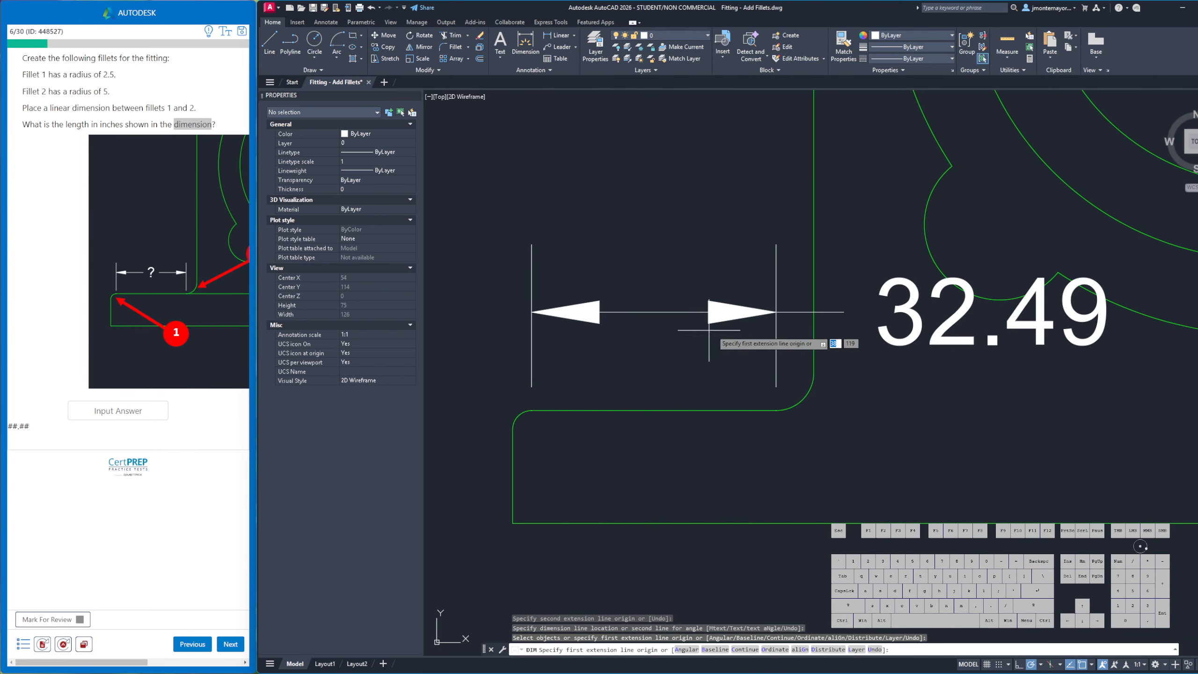
Measure the distance along the base's top edge between the ends of the two fillets
left_click(1001, 57)
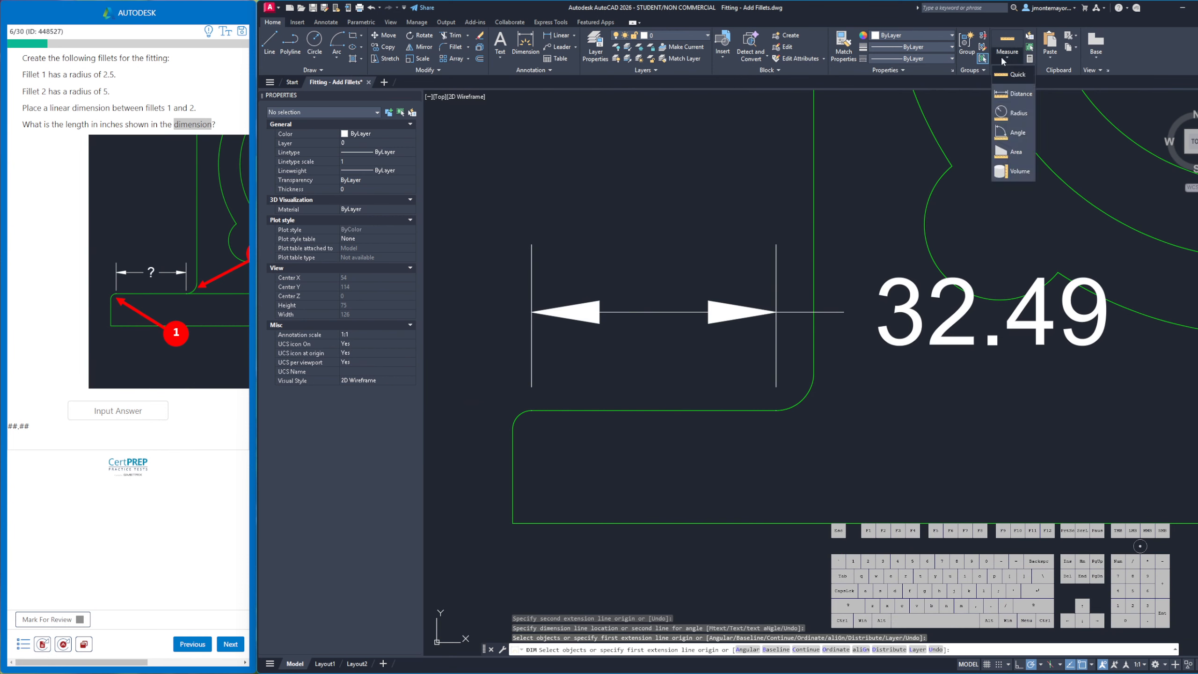
left_click(1021, 94)
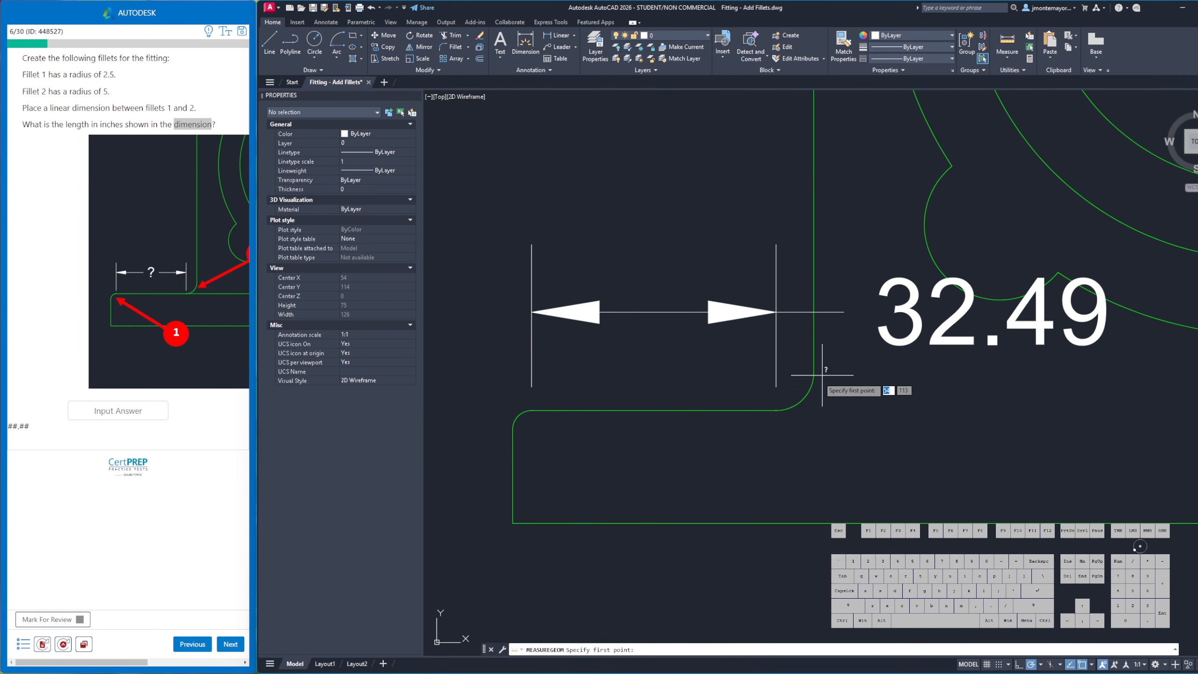
left_click(776, 410)
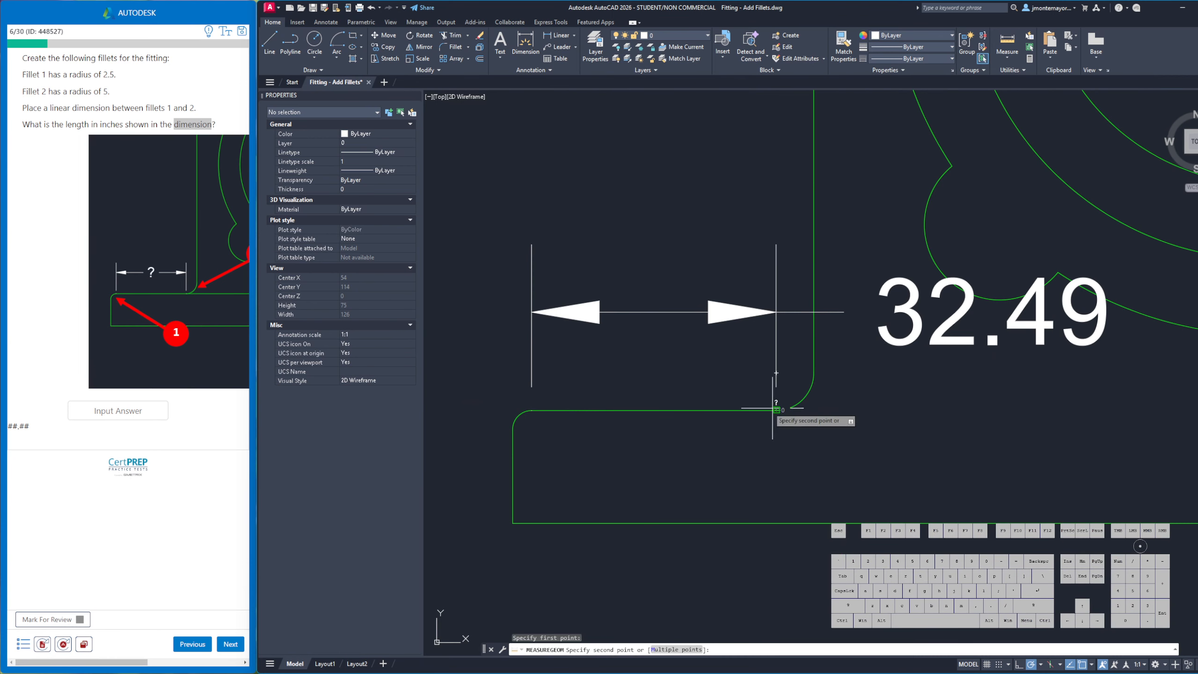
left_click(531, 409)
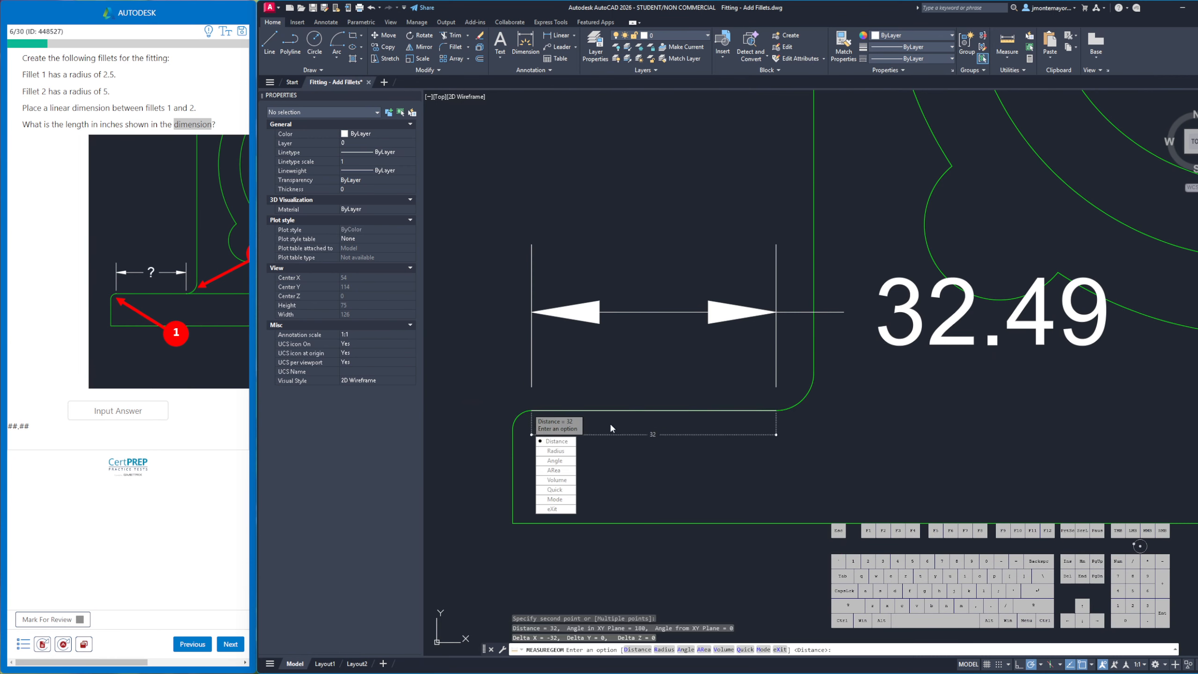
Check the required answer format, answer question 6 with 32.49, submit it, and advance to question 7
left_click_drag(33, 428, 8, 431)
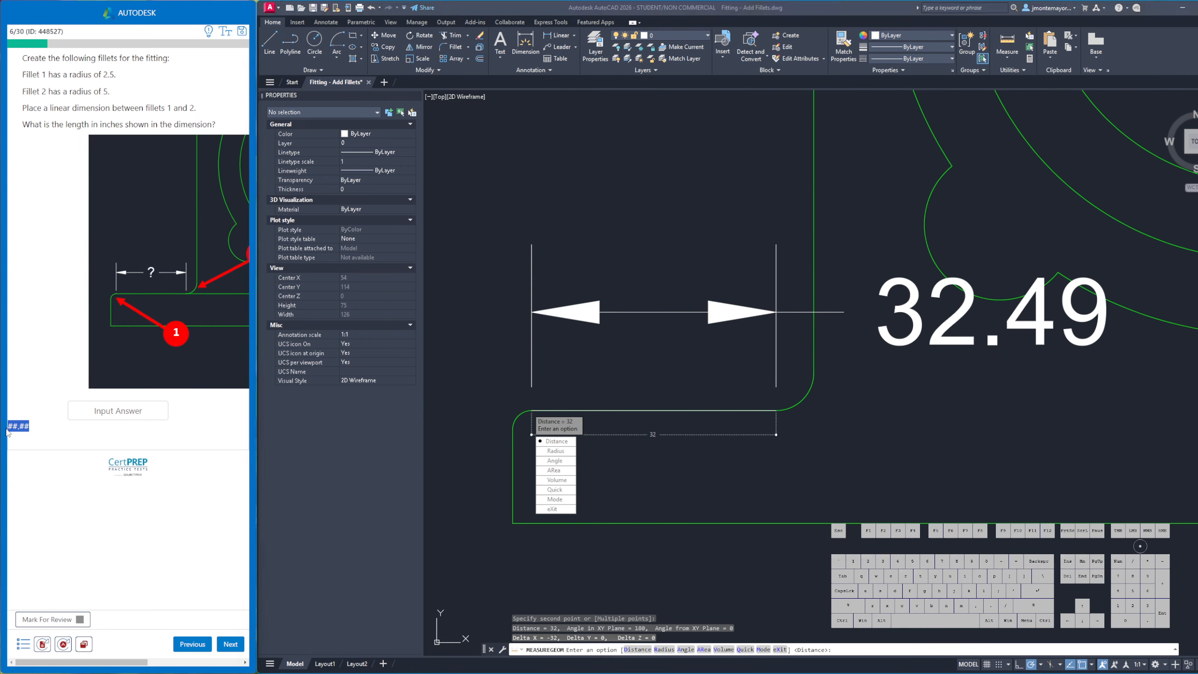
left_click(156, 409)
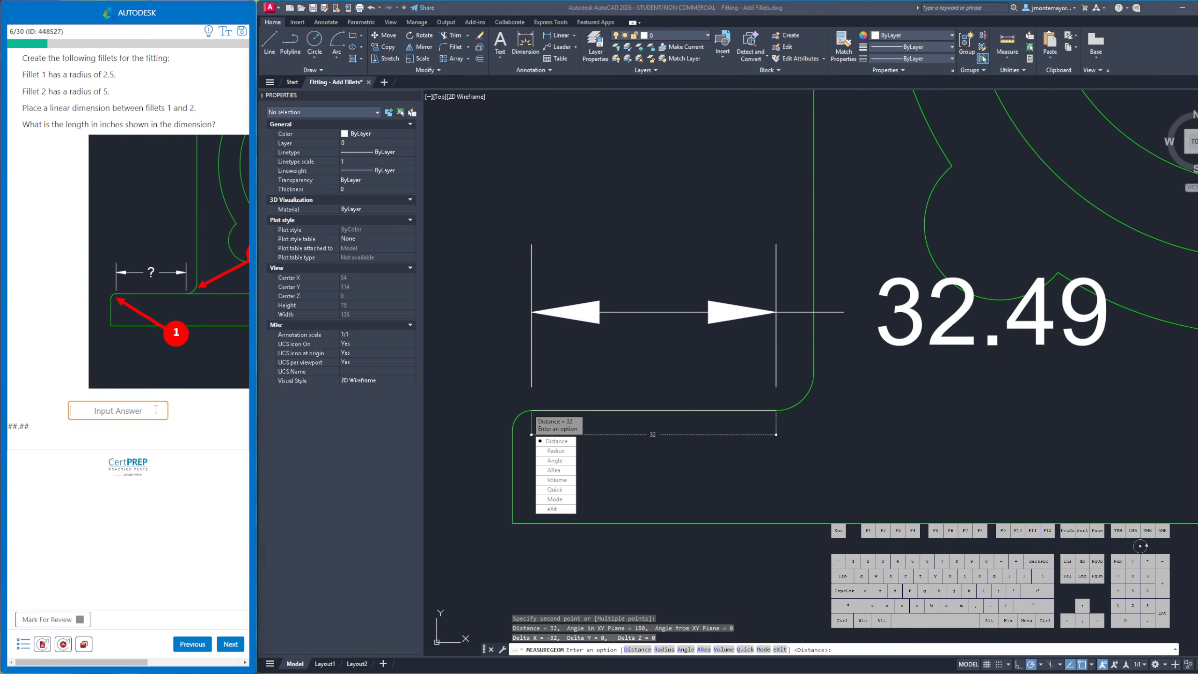
type("32.49")
left_click(237, 650)
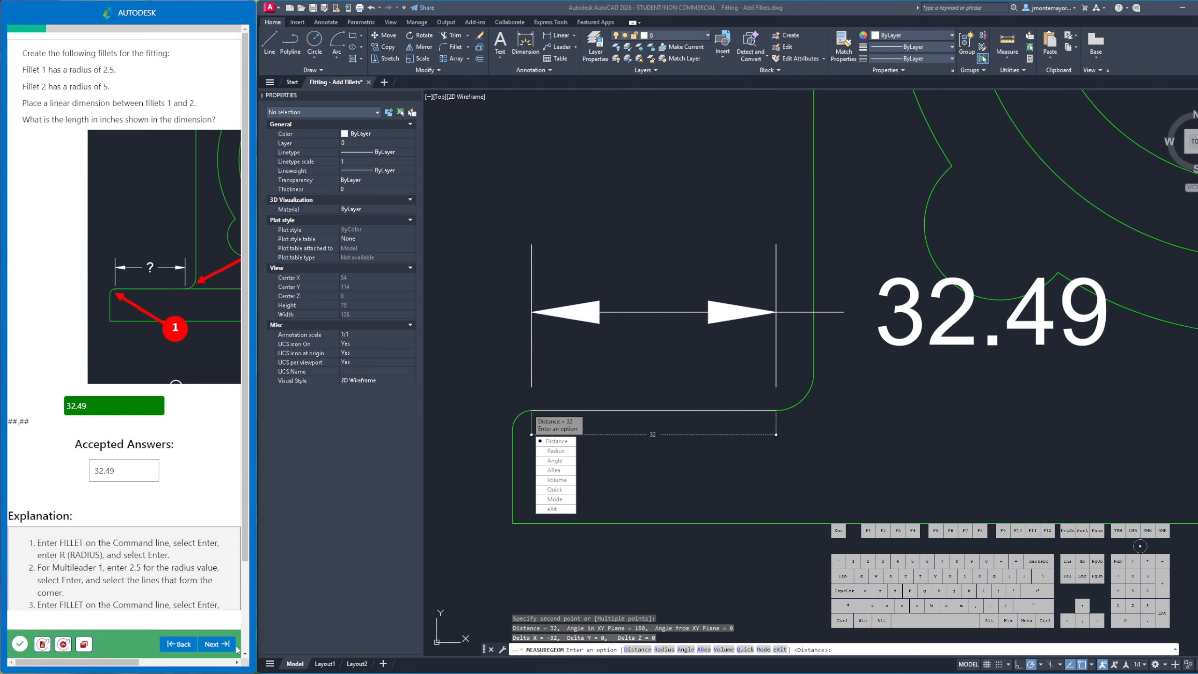
left_click(234, 646)
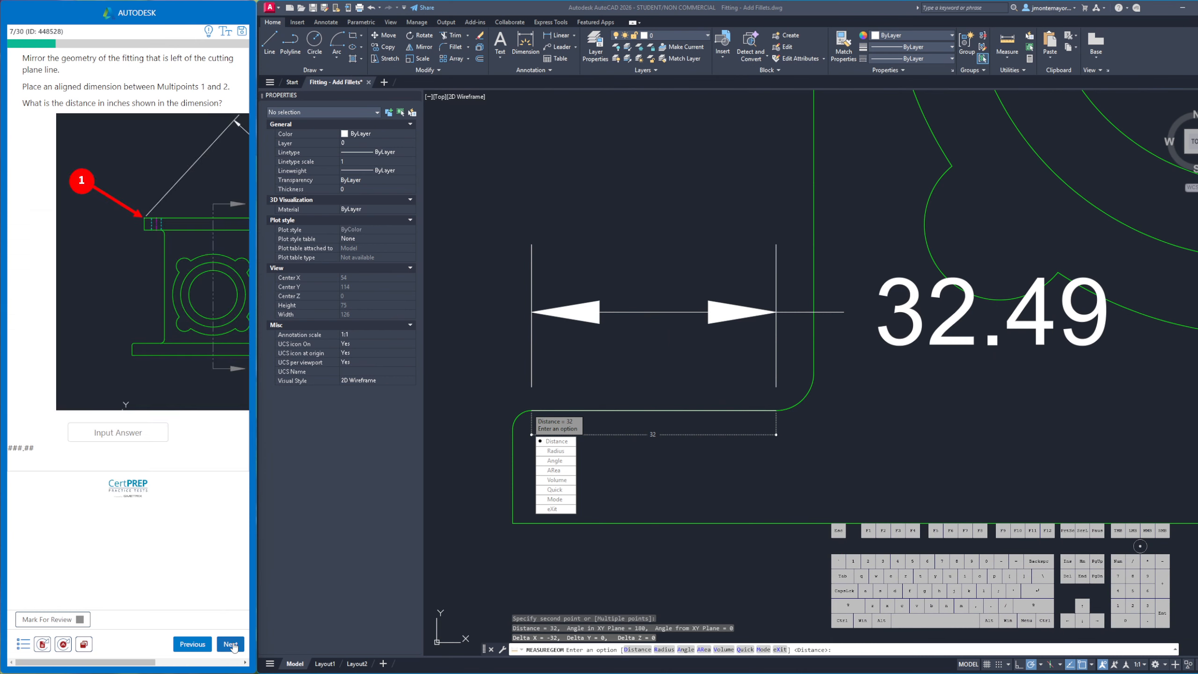
End the distance measurement and delete the linear dimension between the fillets
right_click(596, 243)
left_click(613, 258)
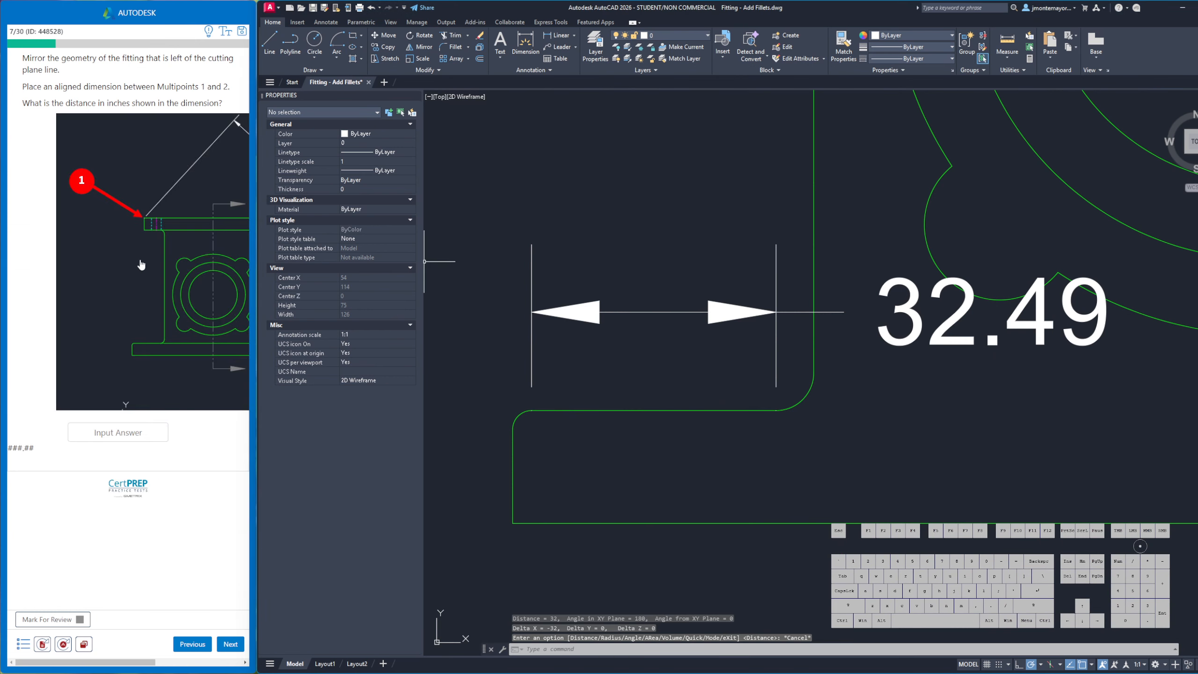
scroll(546, 263, "down", 6)
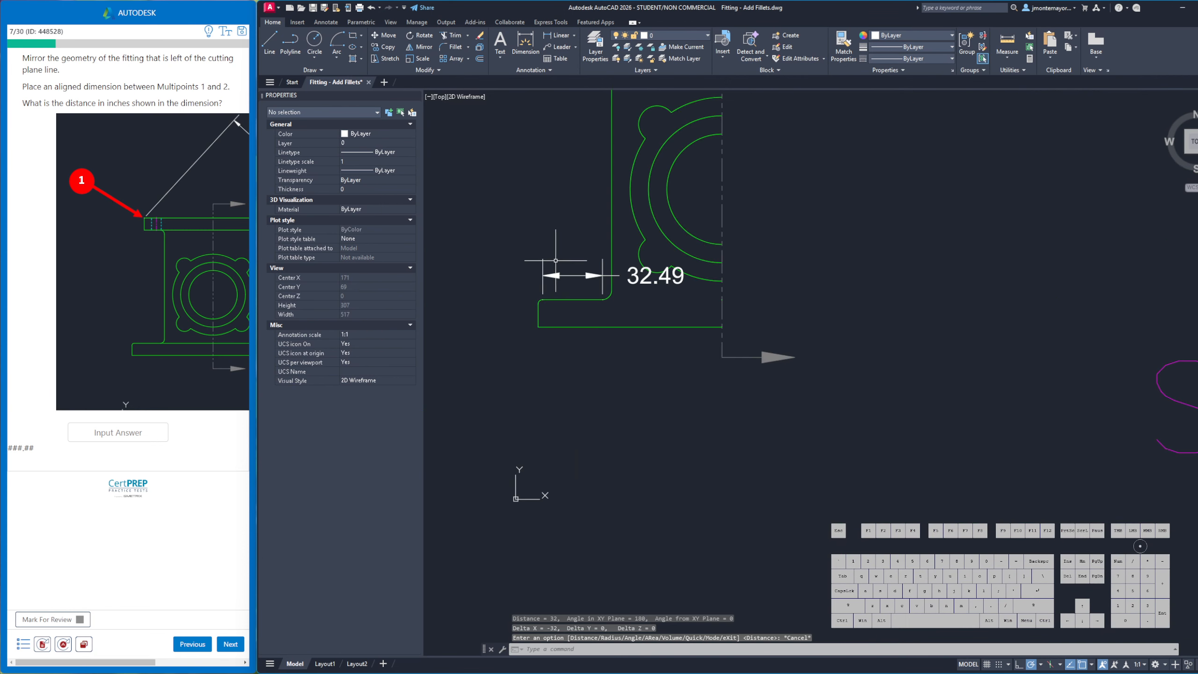
left_click(635, 277)
key("Delete")
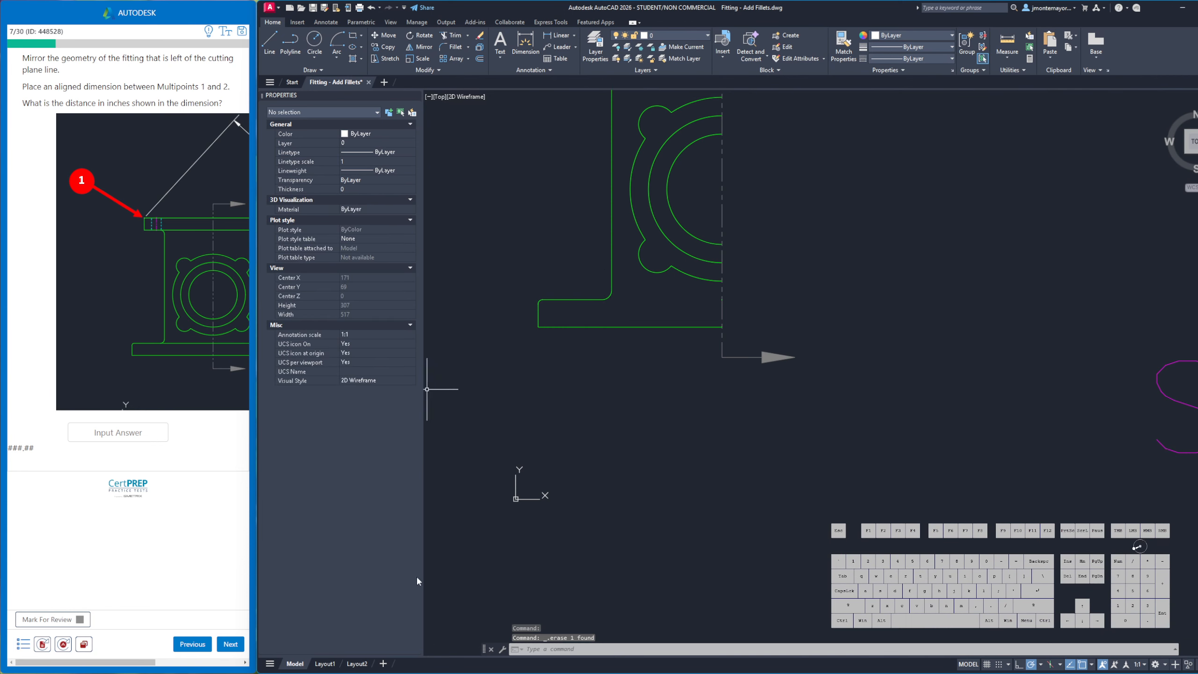
Open question 7's Fitting drawing and mirror the fitting's left half across the vertical cutting plane line, keeping the source objects
left_click(42, 644)
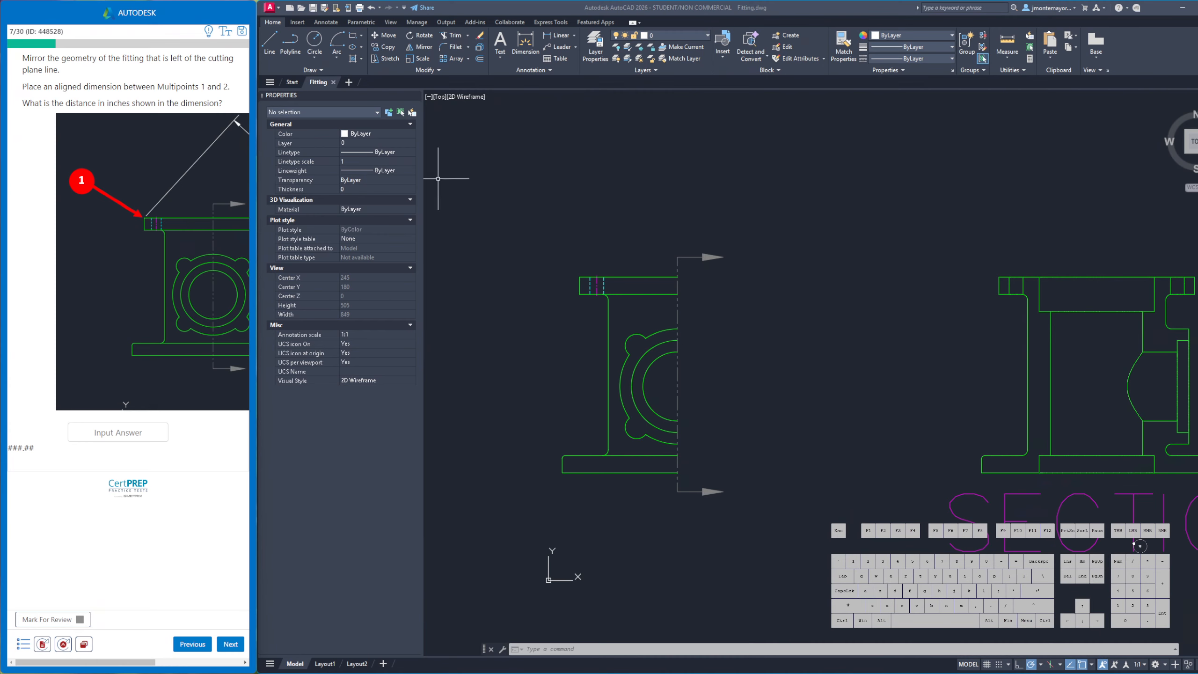
mouse_move(665, 230)
left_mouse_down()
mouse_move(637, 236)
mouse_move(552, 482)
mouse_move(691, 517)
mouse_move(672, 515)
left_mouse_up()
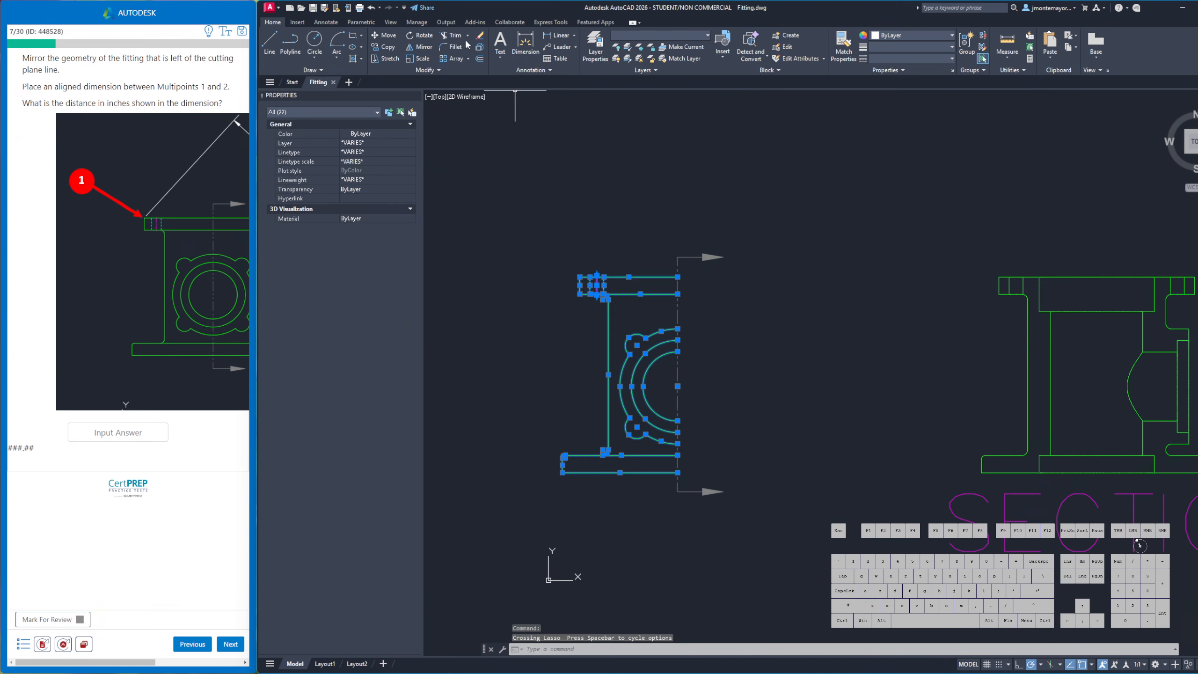
left_click(424, 48)
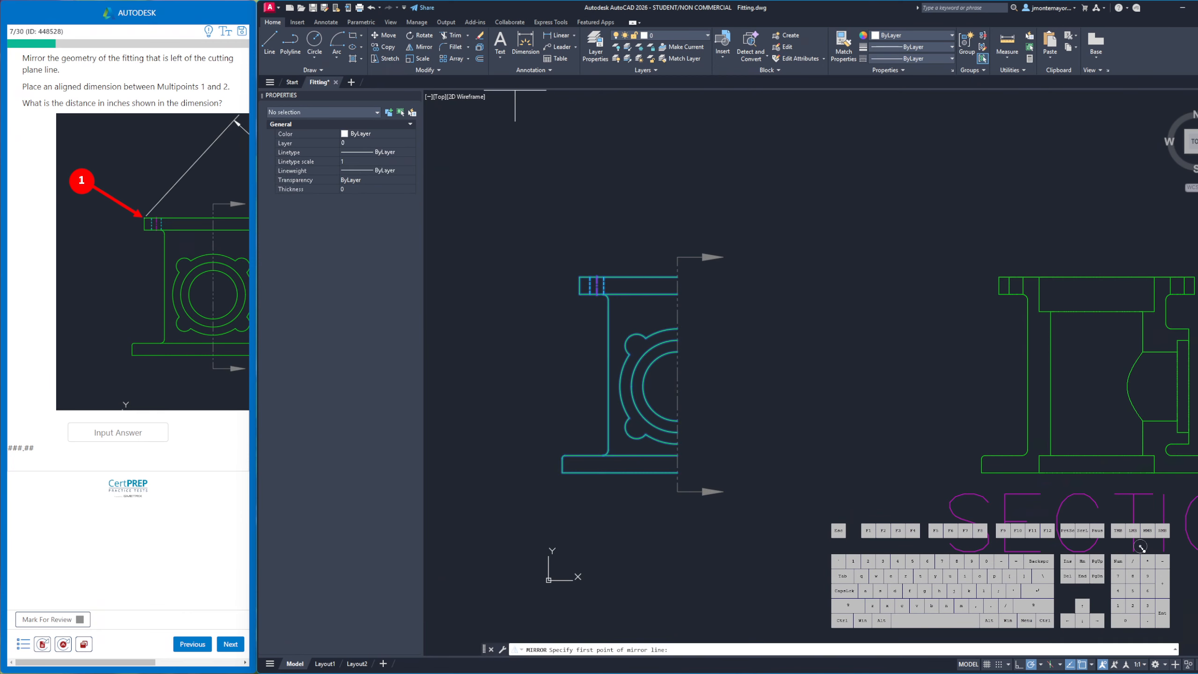
left_click(678, 491)
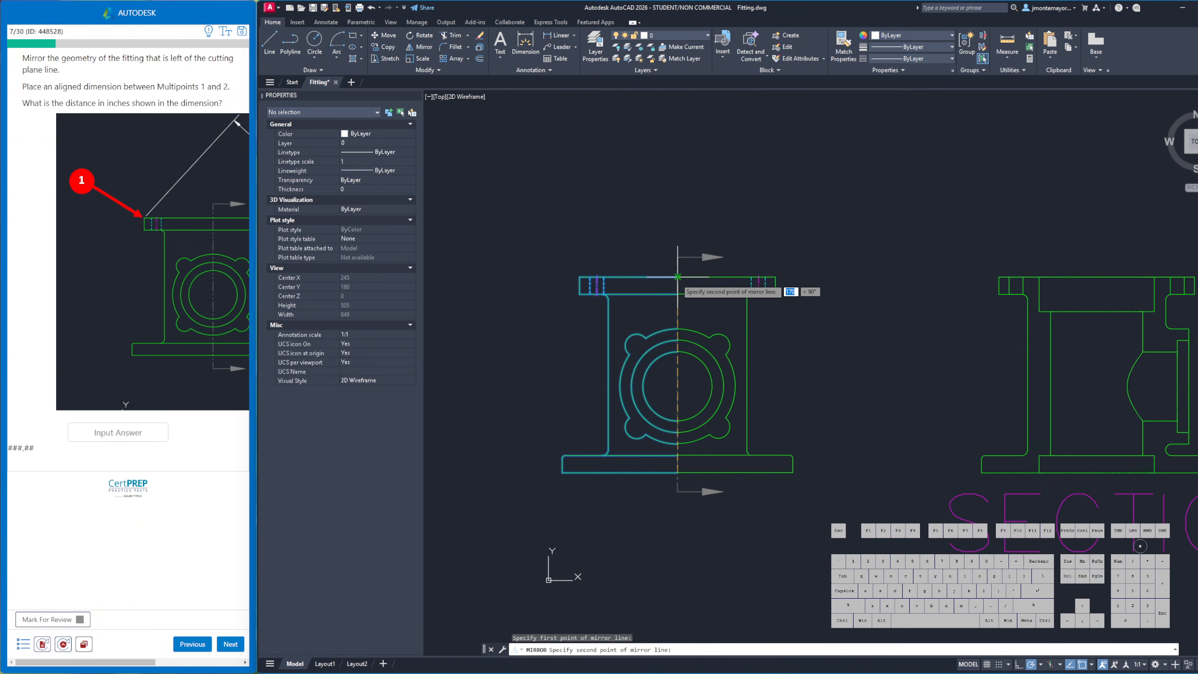
left_click(678, 277)
left_click(698, 315)
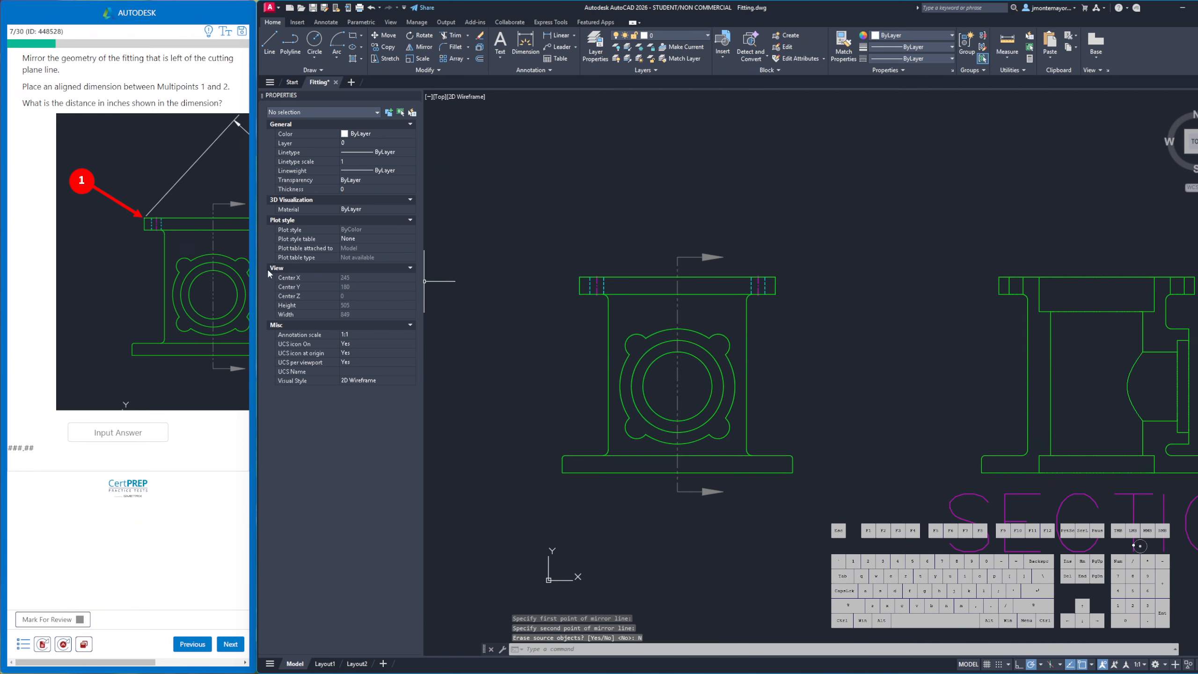
Place an aligned dimension from the fitting's upper-left flange corner to its lower-right base corner, with the dimension line outside the upper-right side
left_click(183, 273)
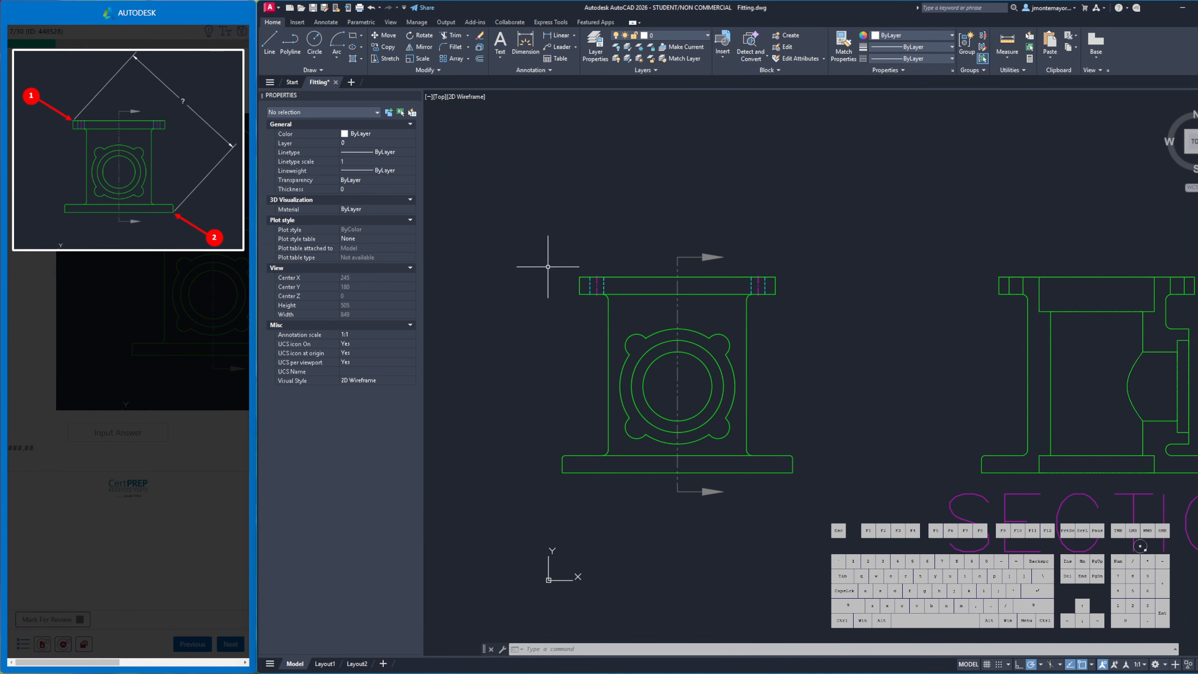
scroll(659, 347, "up", 2)
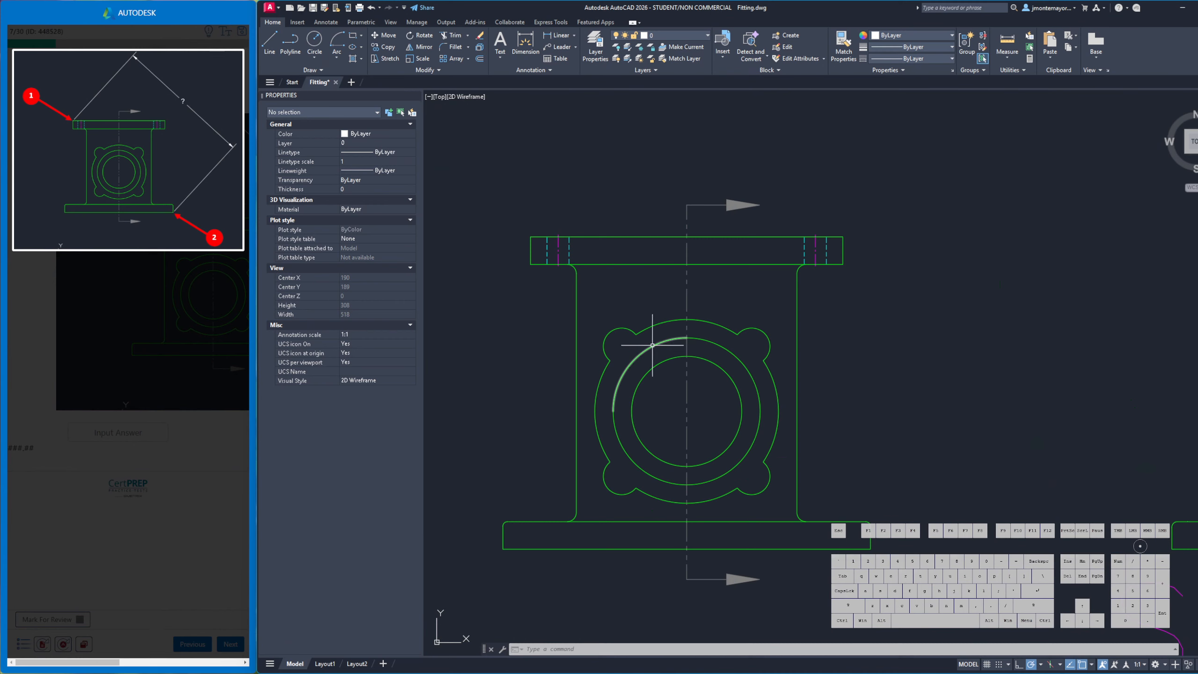
left_click(524, 41)
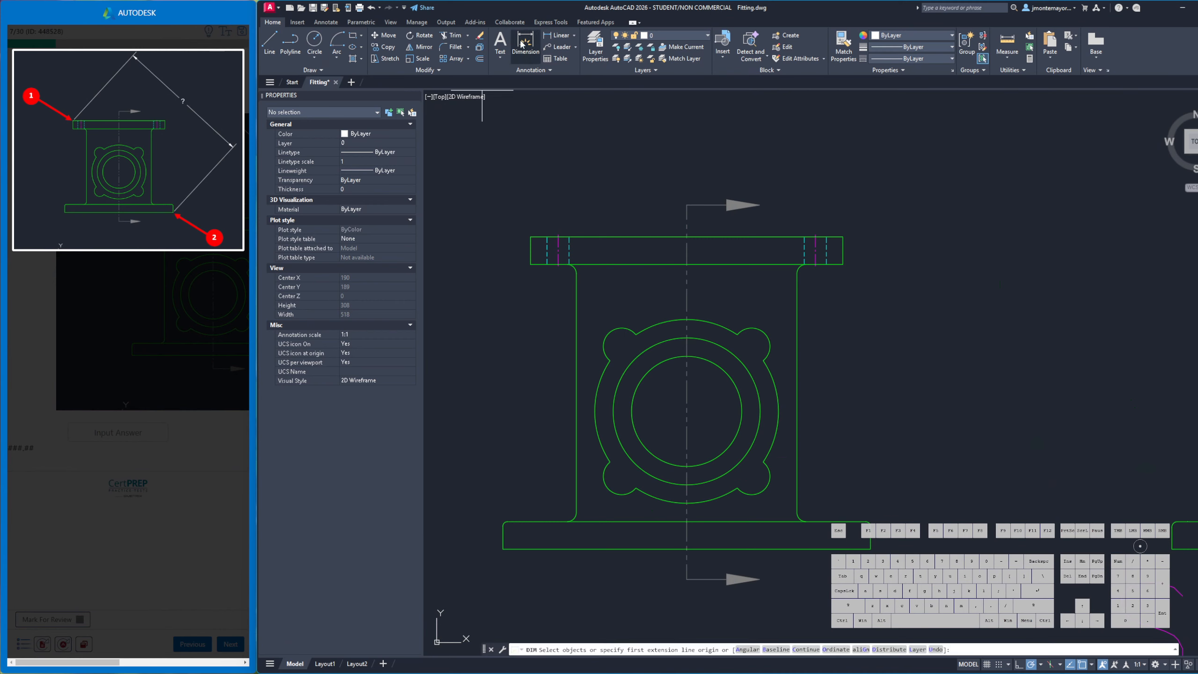
left_click(531, 236)
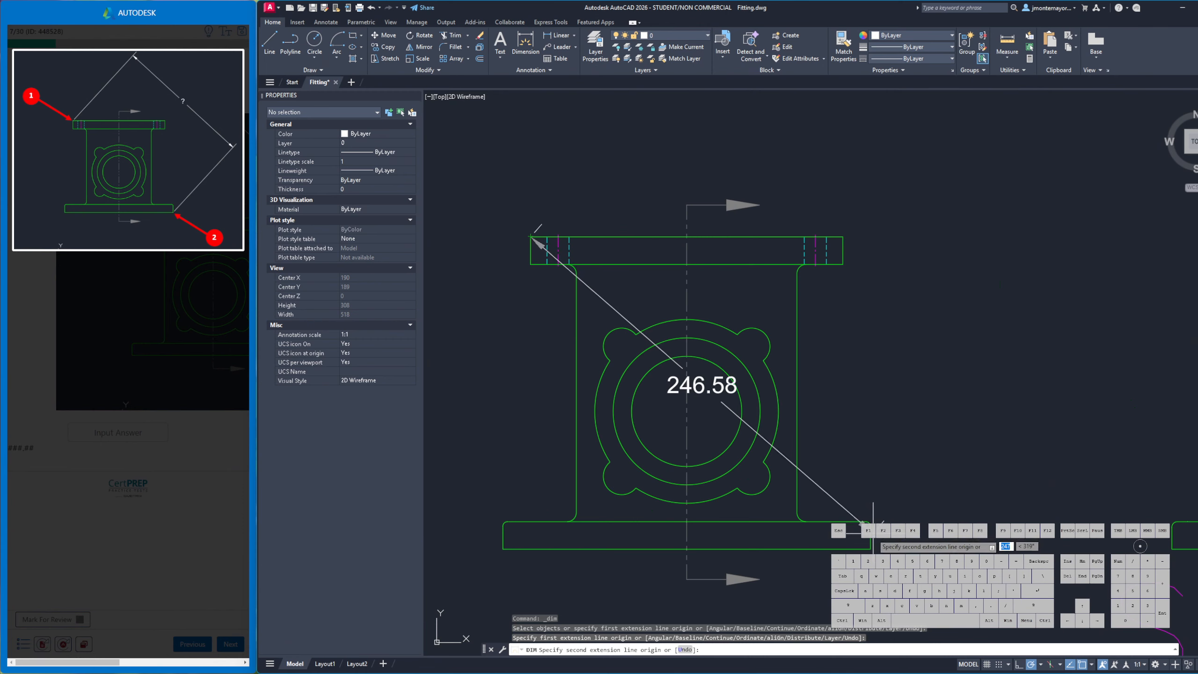
left_click(871, 549)
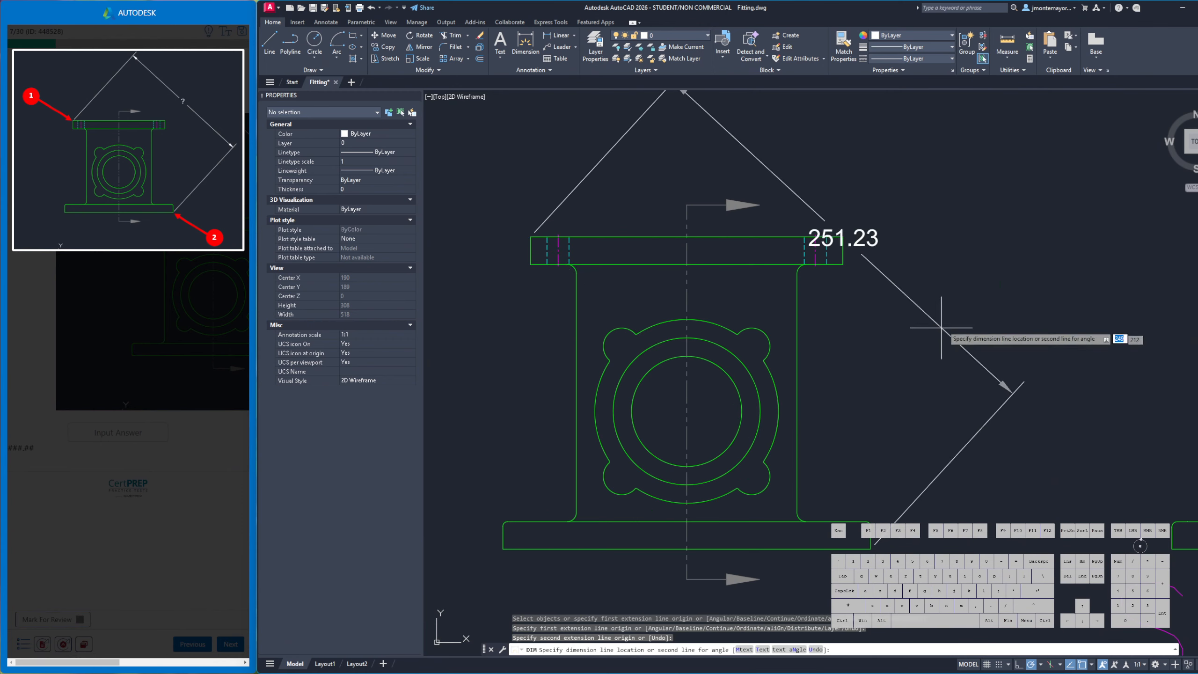
left_click(988, 300)
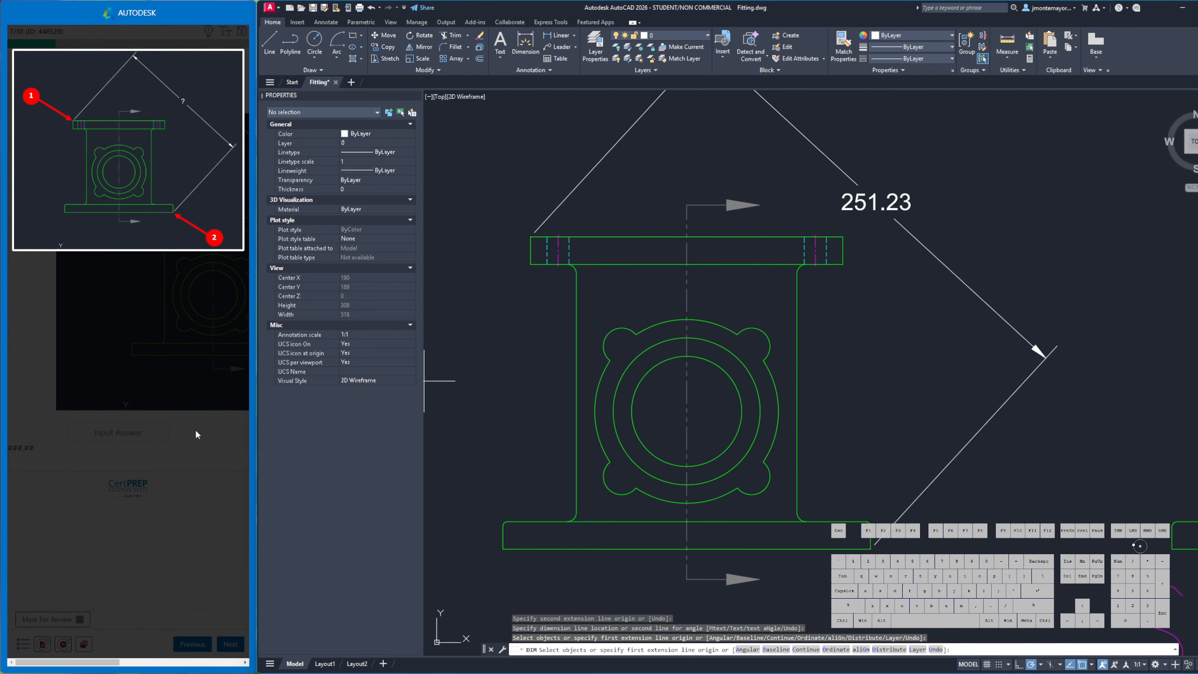
key("Return")
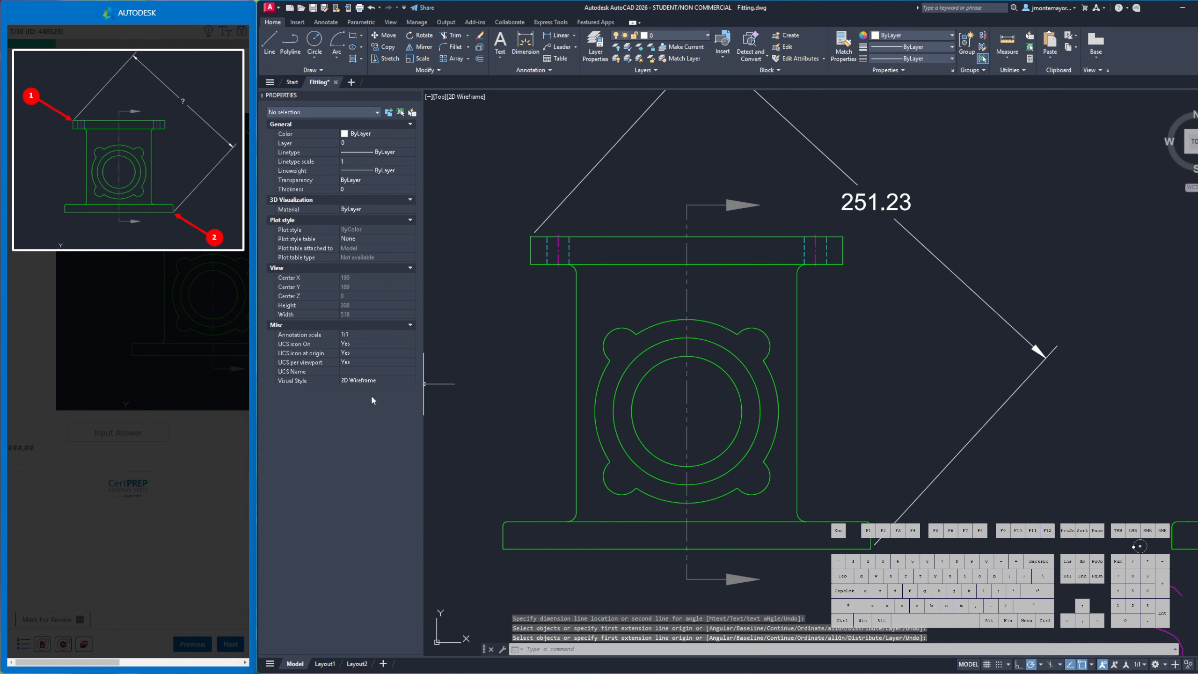
Answer question 7 with 251.23, submit it, and advance to question 8
left_click(146, 470)
left_click(110, 433)
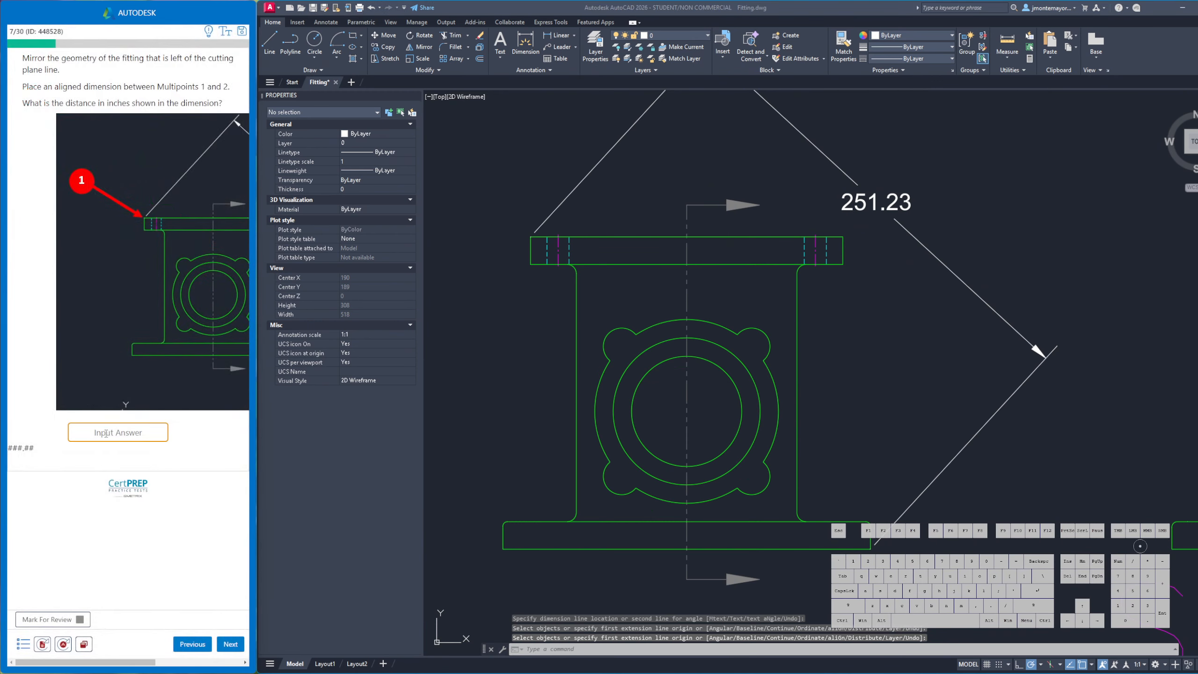
type("251.")
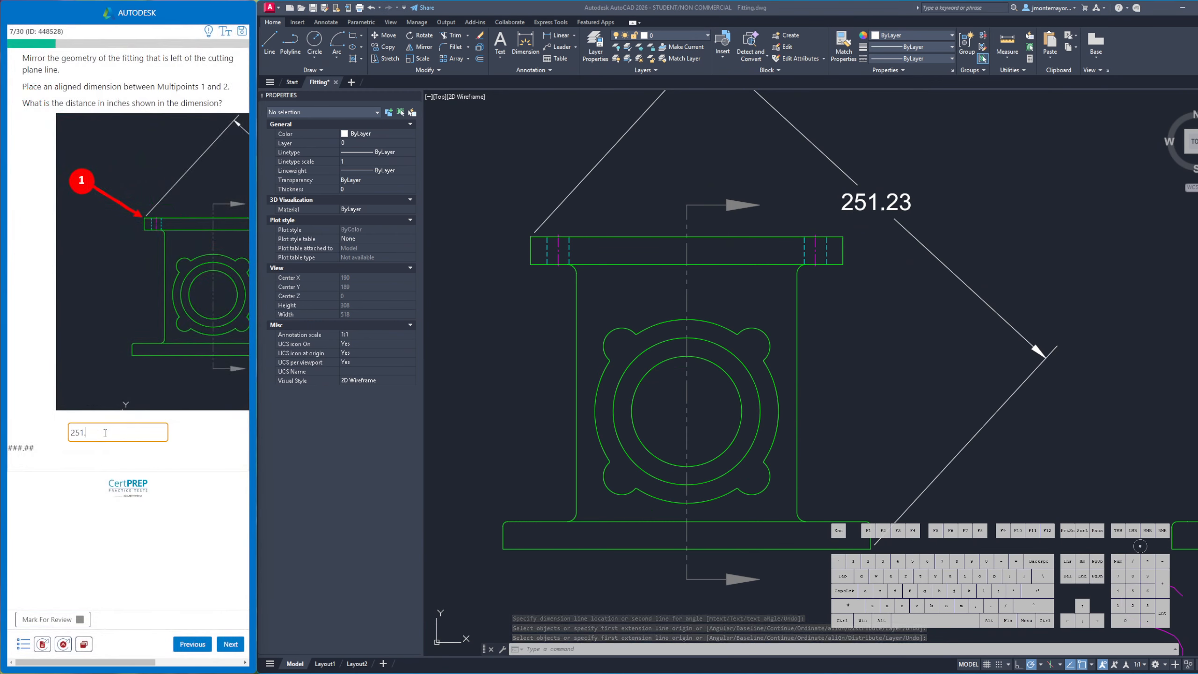
type("23")
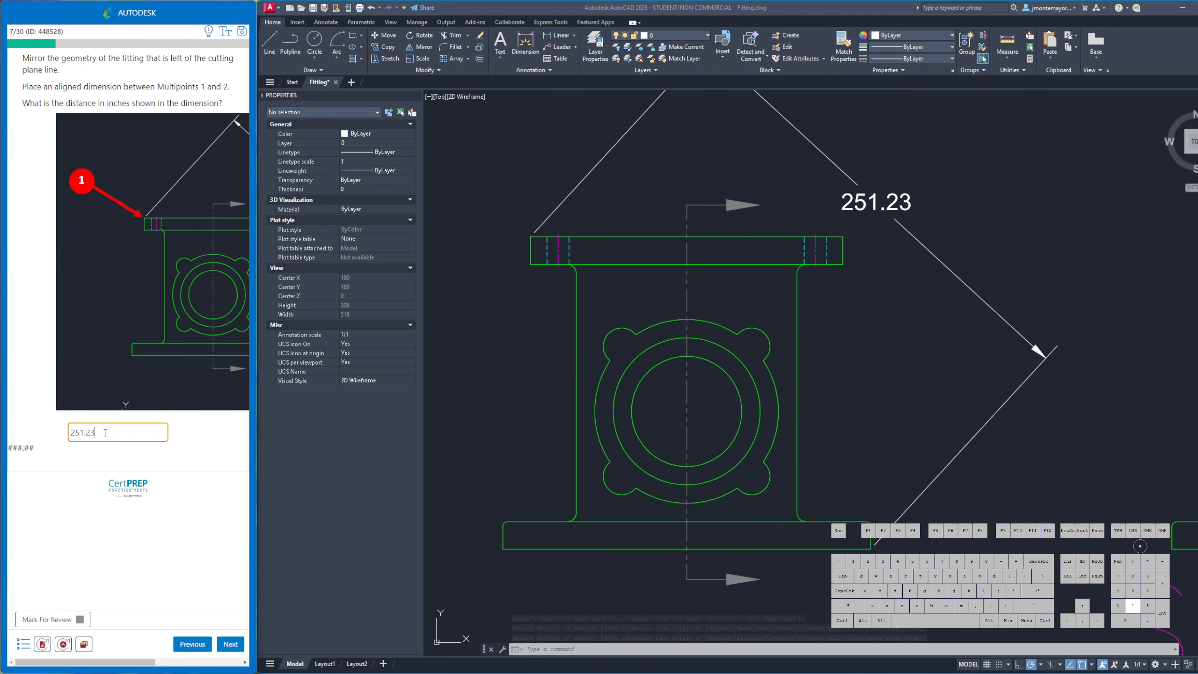
left_click(232, 649)
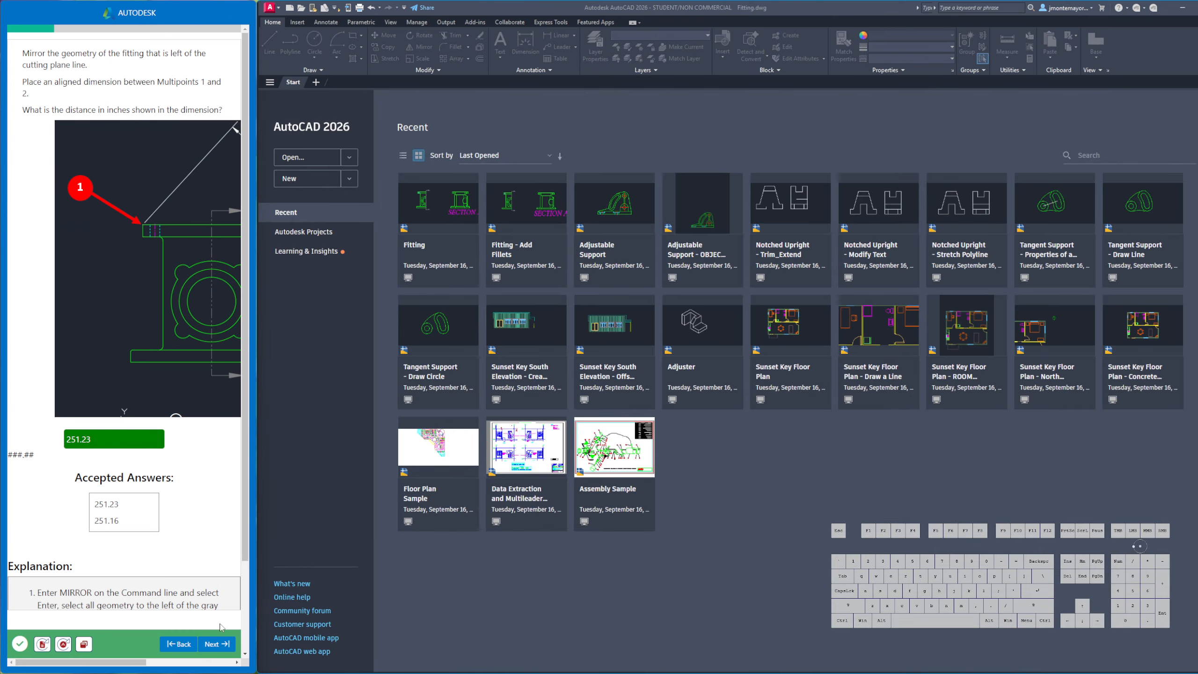
left_click(214, 645)
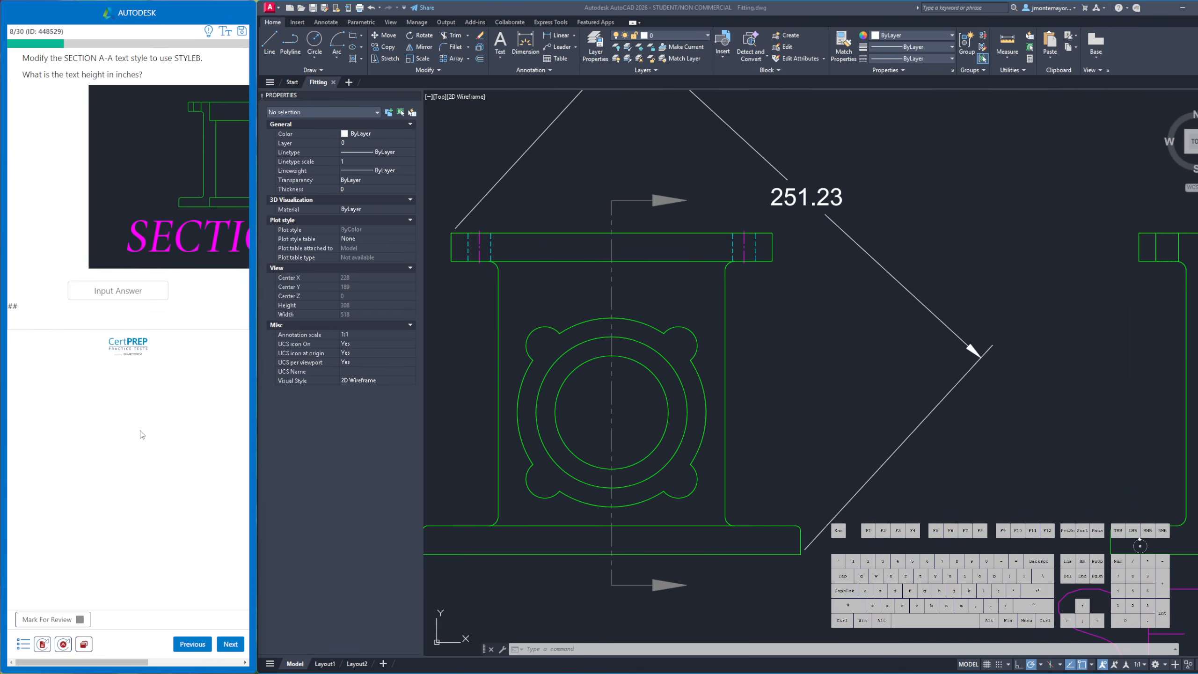
Check question 8's reference image and change the SECTION A-A text's style to STYLEB
left_click(123, 168)
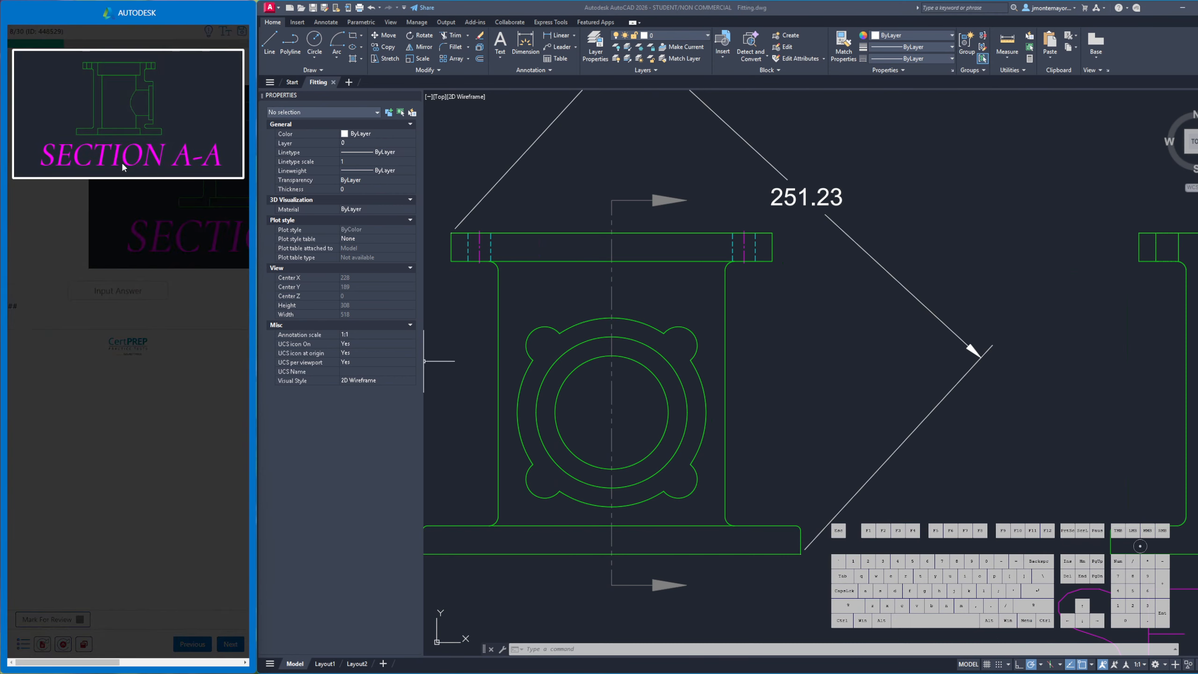
left_click(149, 214)
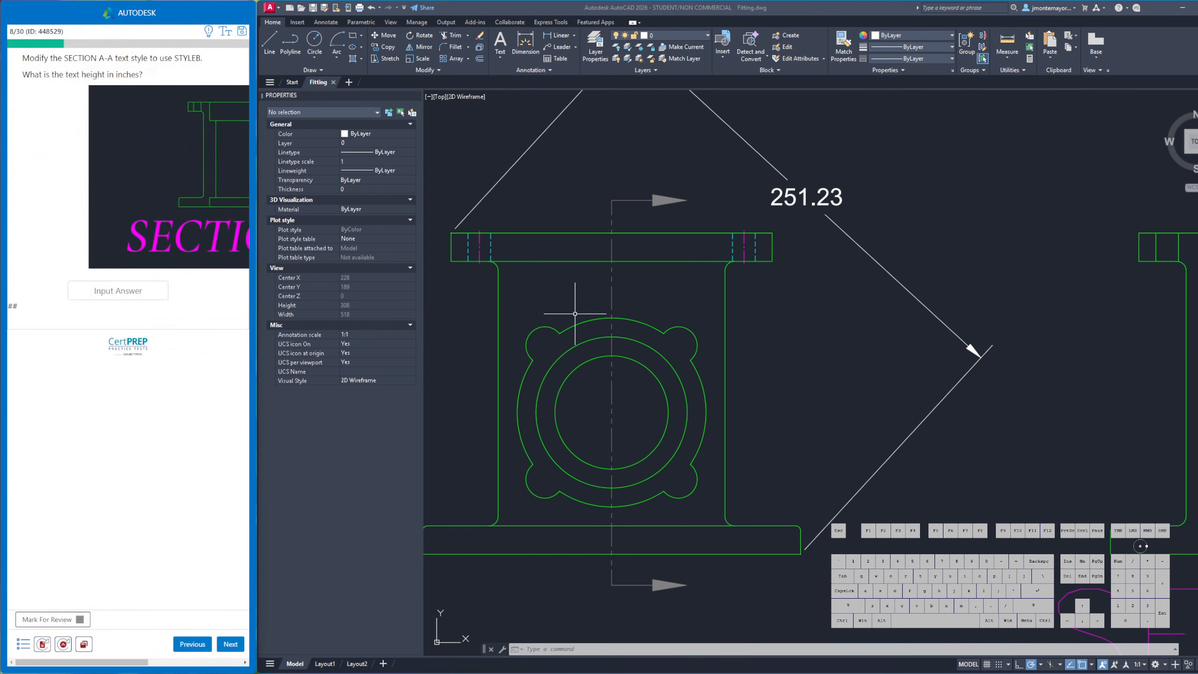
scroll(1050, 385, "down", 2)
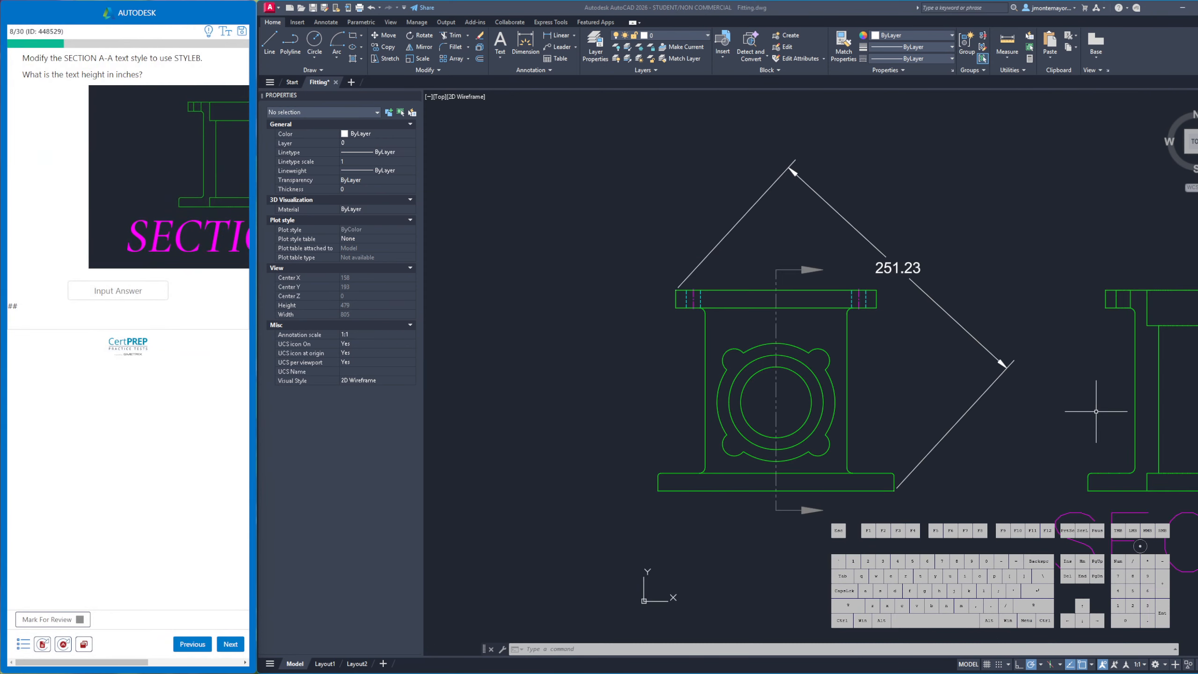
mouse_move(1091, 407)
middle_mouse_down()
mouse_move(880, 439)
mouse_move(762, 288)
middle_mouse_up()
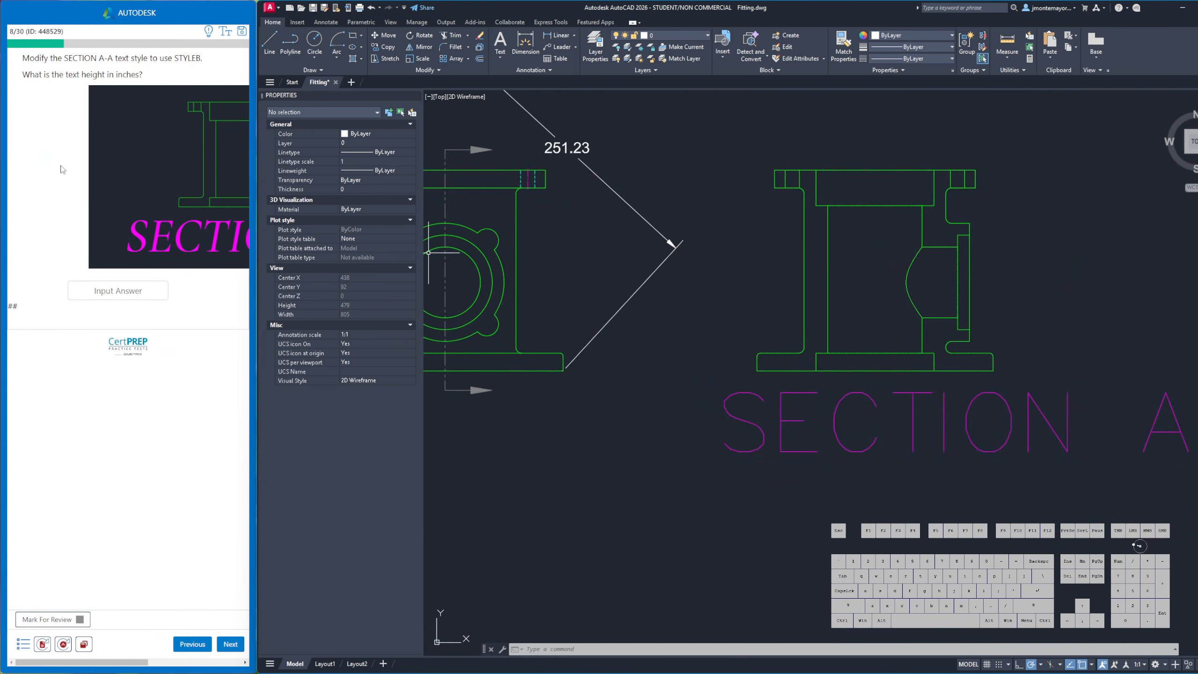
left_click(140, 188)
left_click(157, 193)
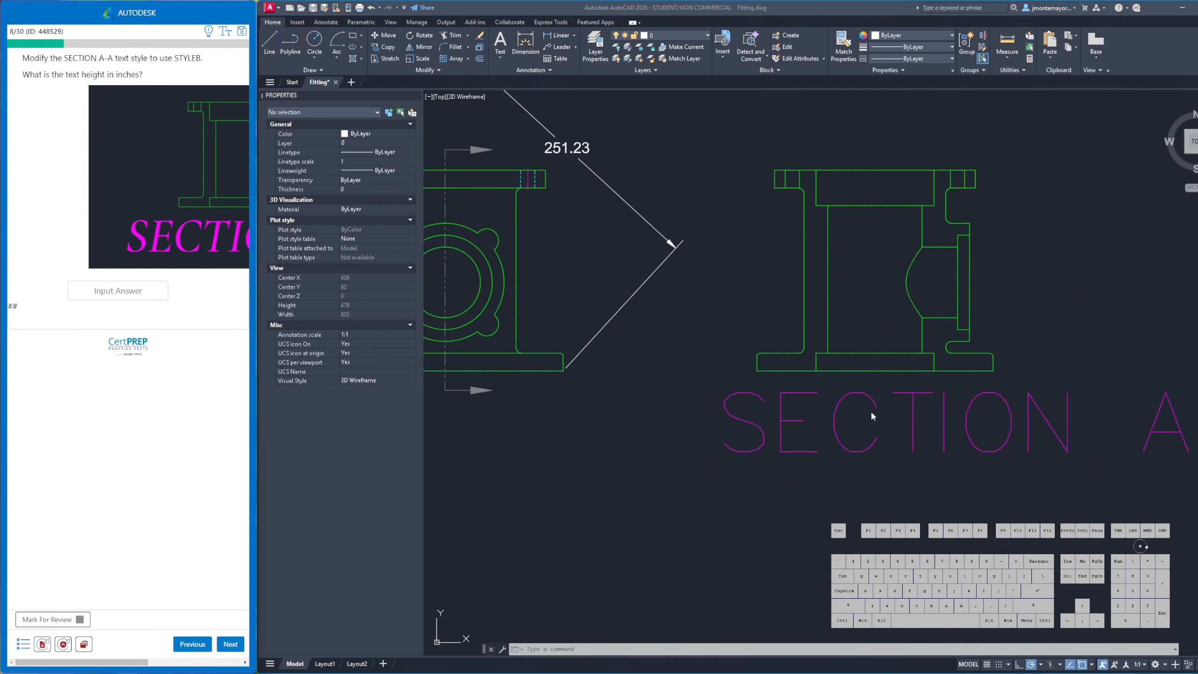
scroll(976, 420, "down", 4)
left_click(958, 423)
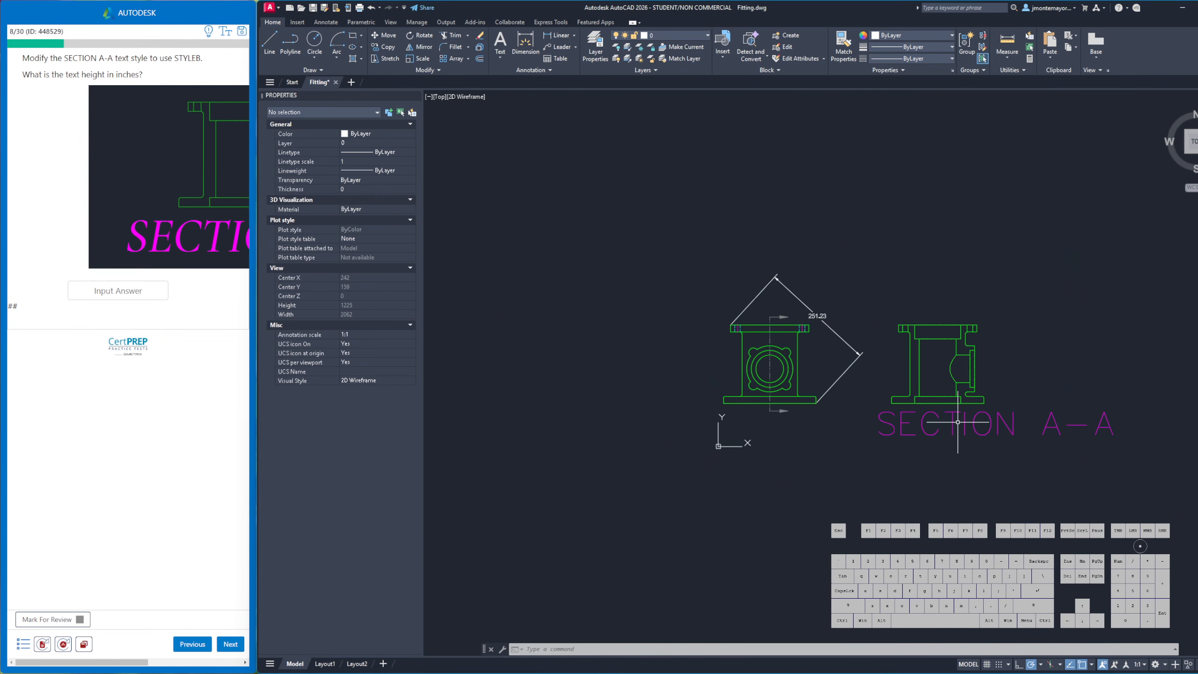
left_click(955, 423)
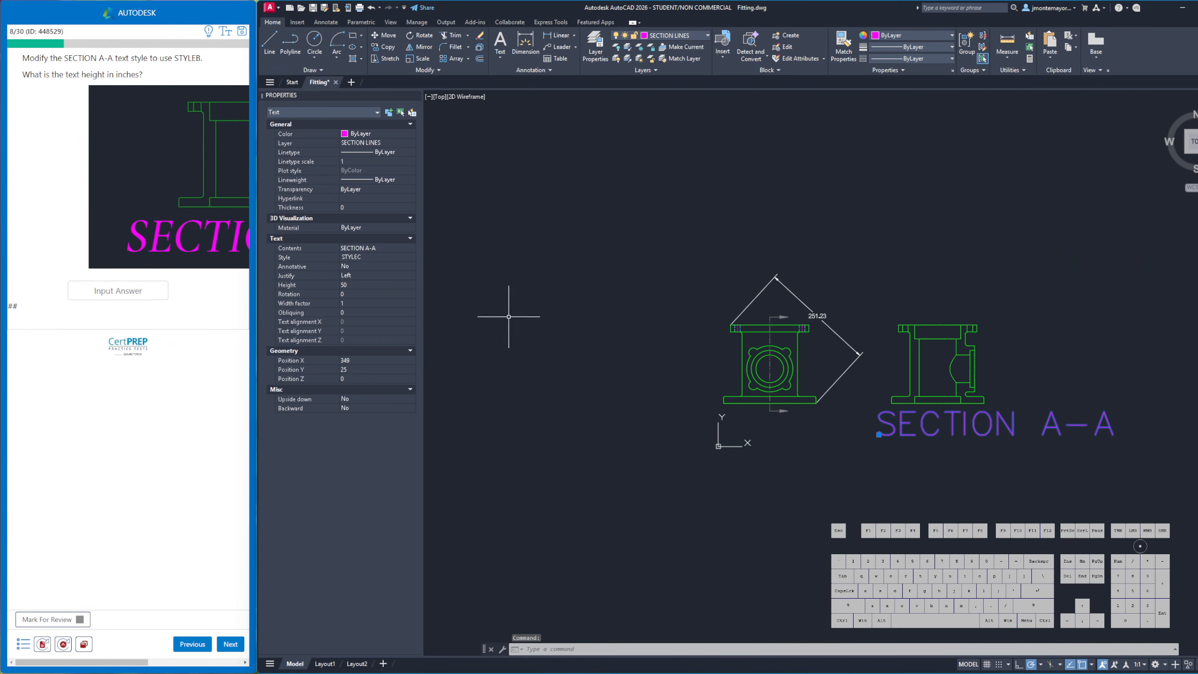
left_click(357, 259)
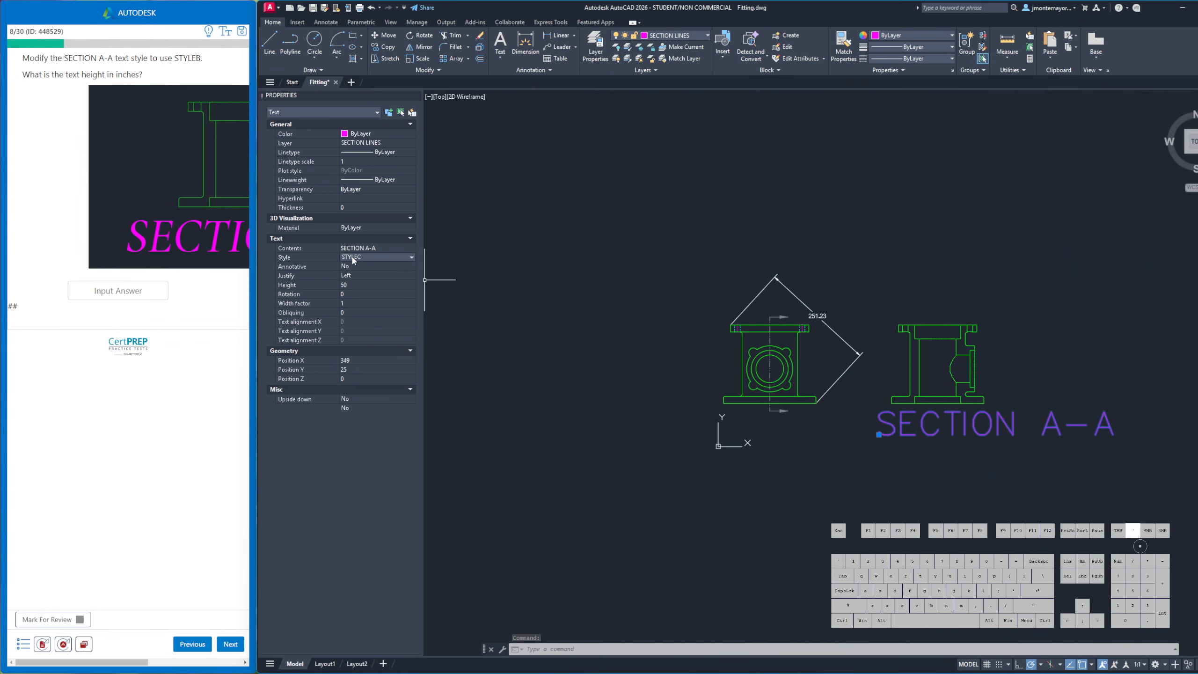
left_click(395, 258)
left_click(374, 293)
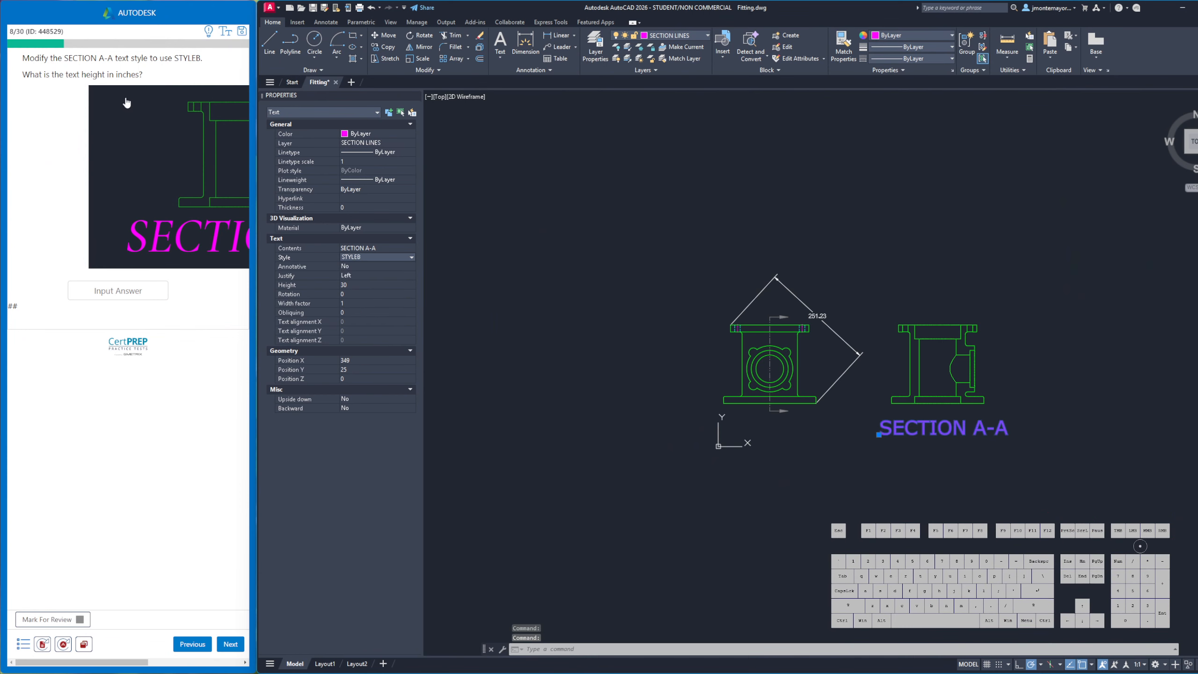
Enter 30 as the text height answer for question 8
left_click(132, 291)
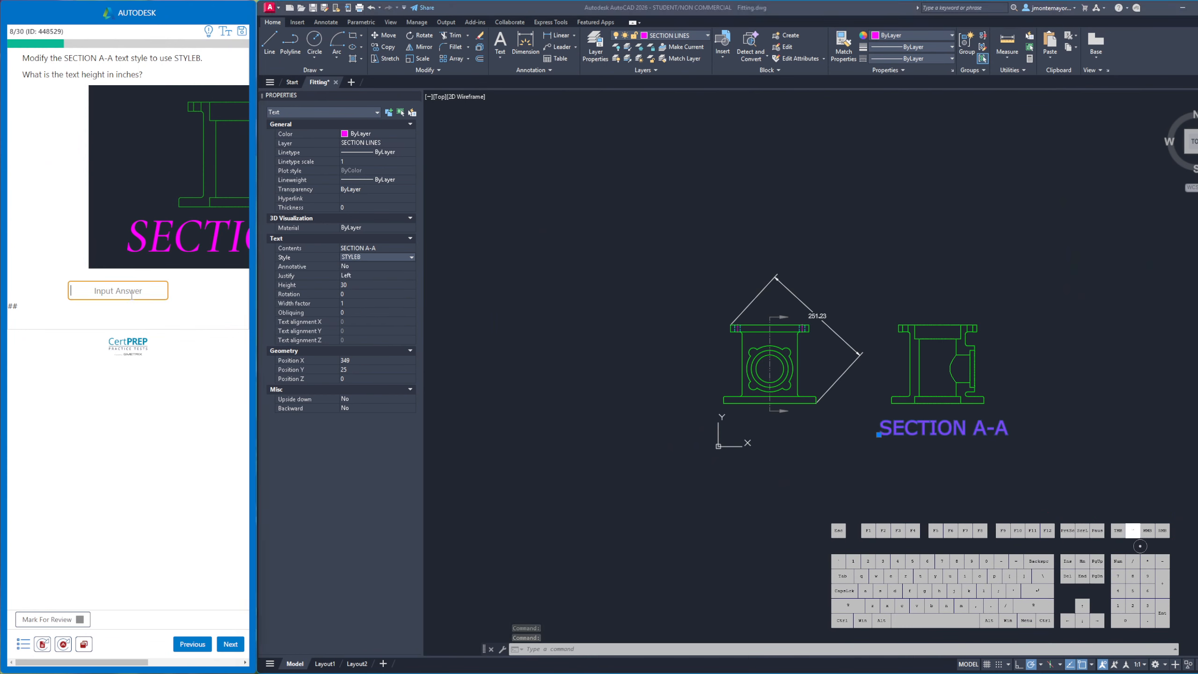
type("30")
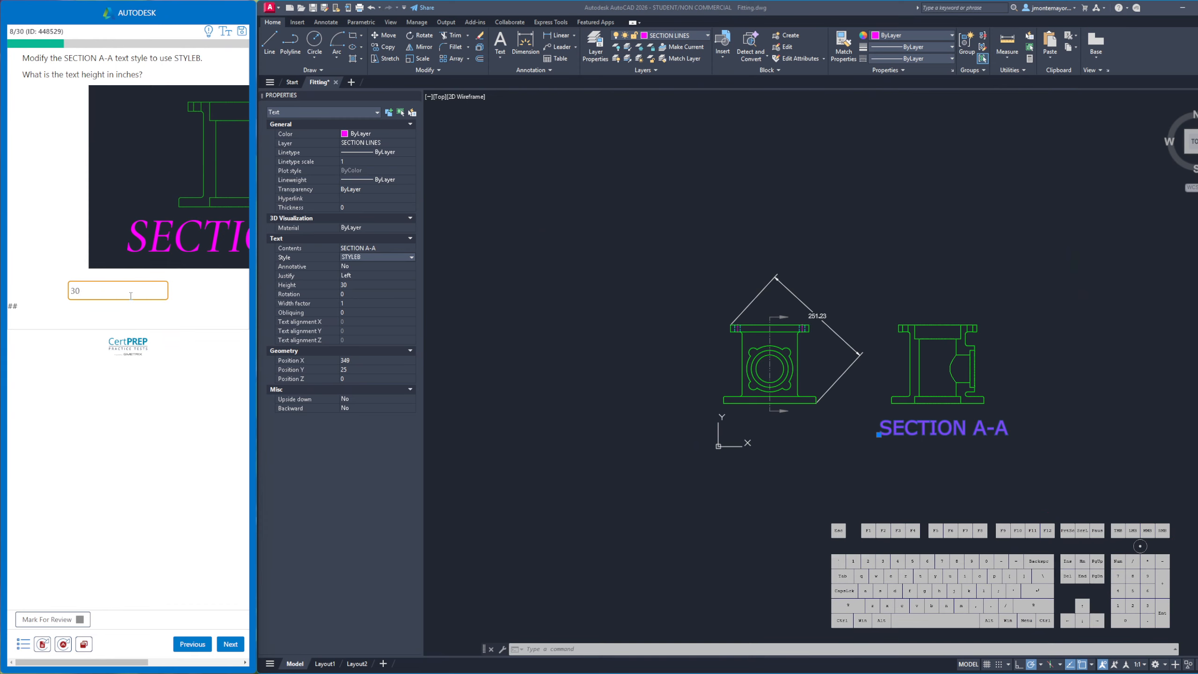
left_click(214, 323)
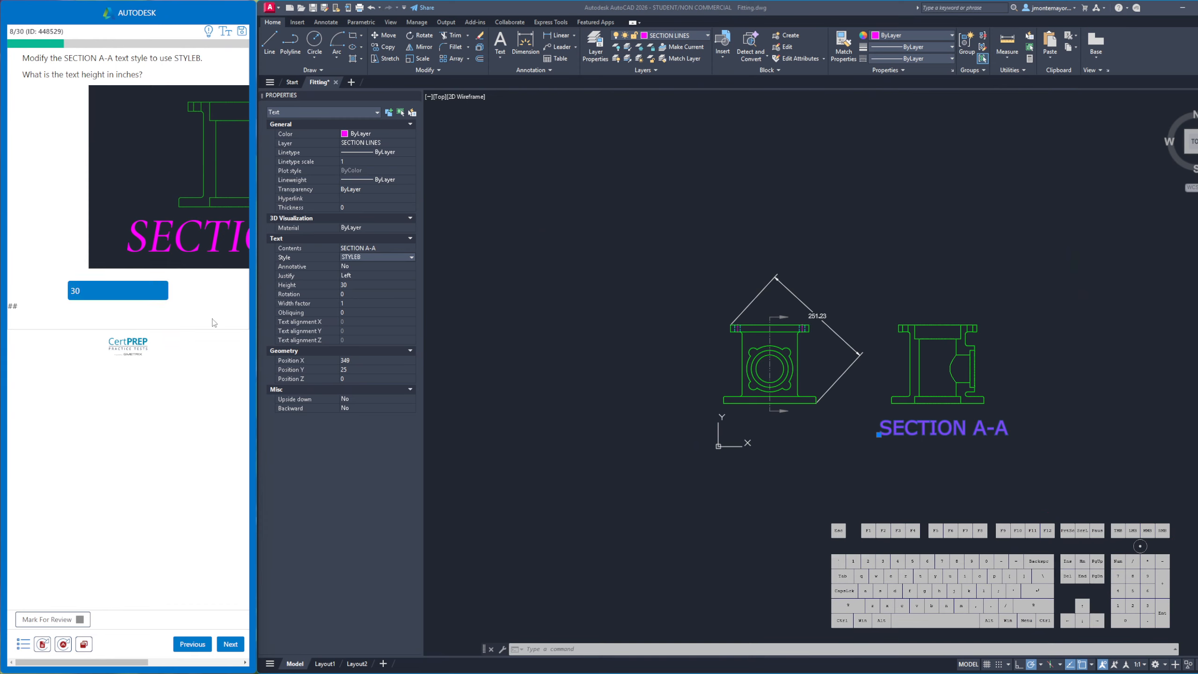
Close the Properties palette and reopen it for the selected SECTION A-A text
left_click(607, 260)
left_click(416, 96)
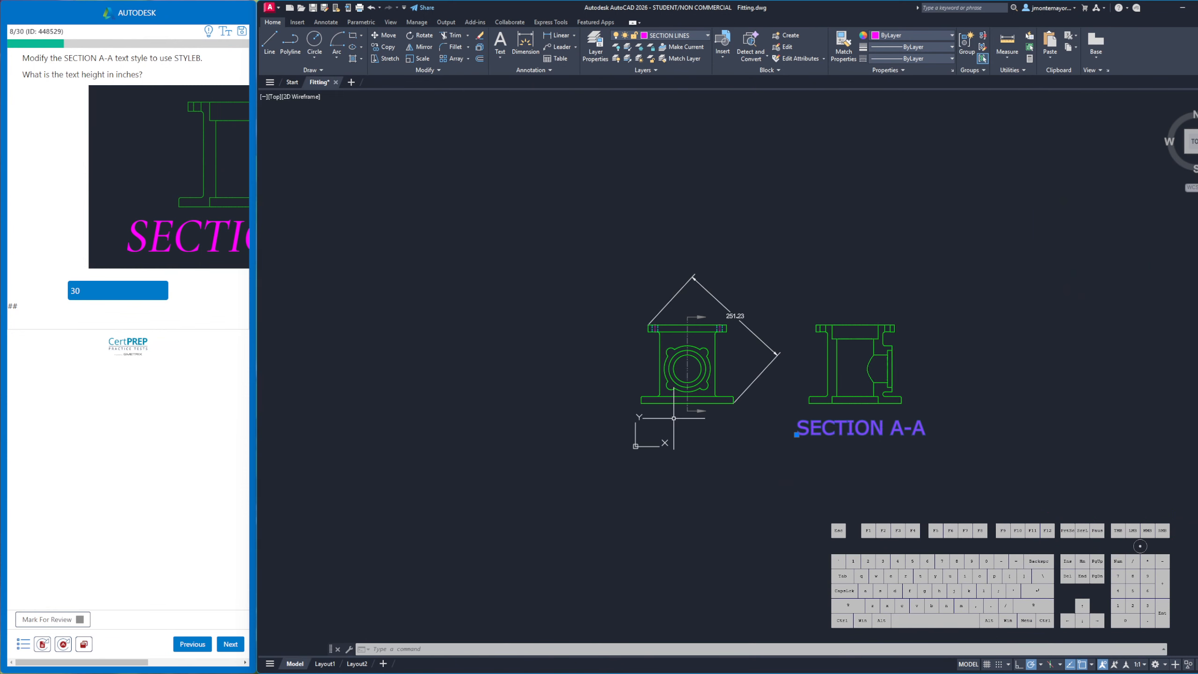
key("Escape")
left_click(832, 424)
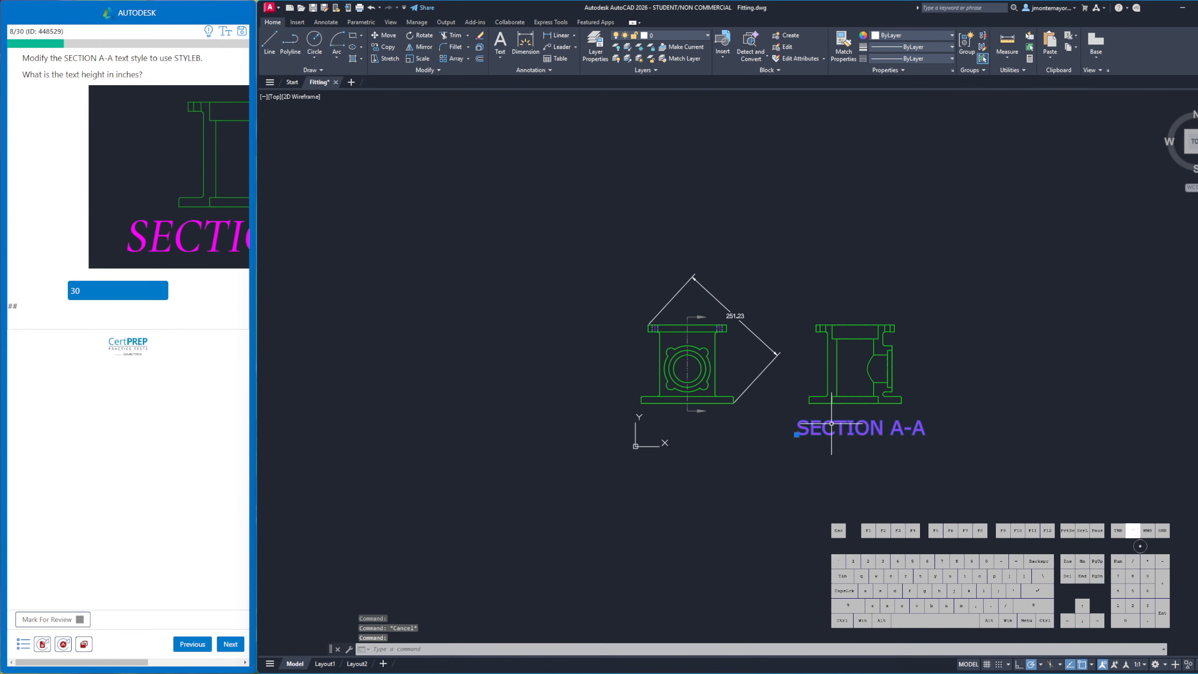
right_click(541, 303)
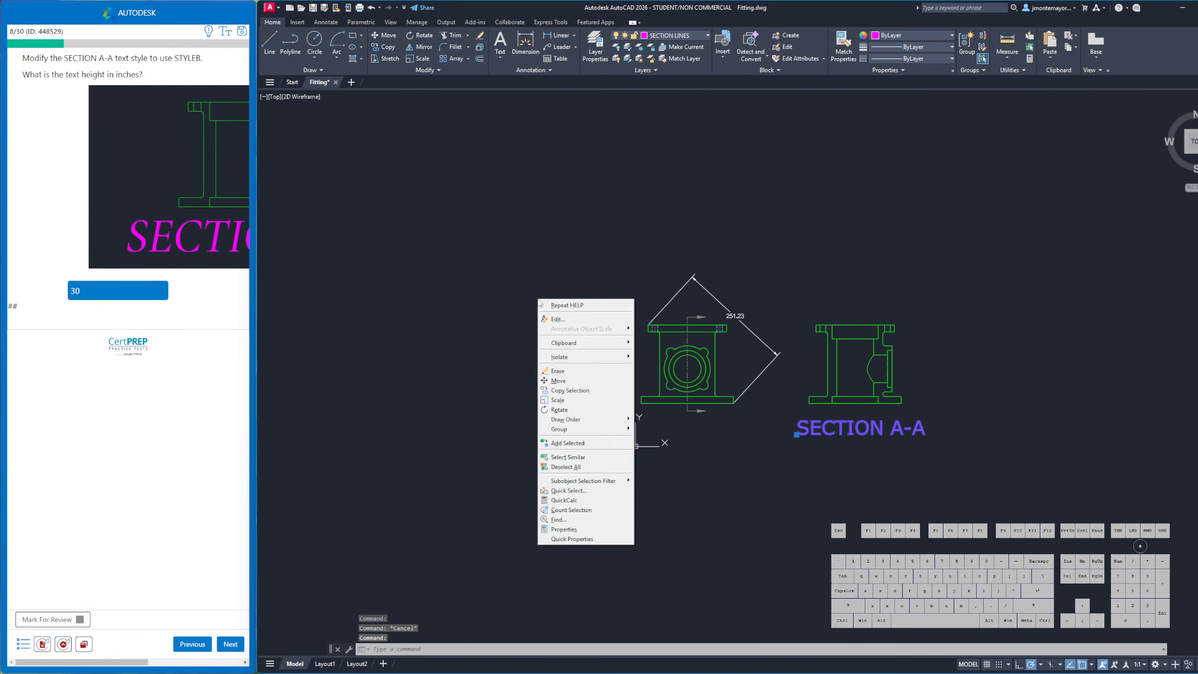
left_click(577, 530)
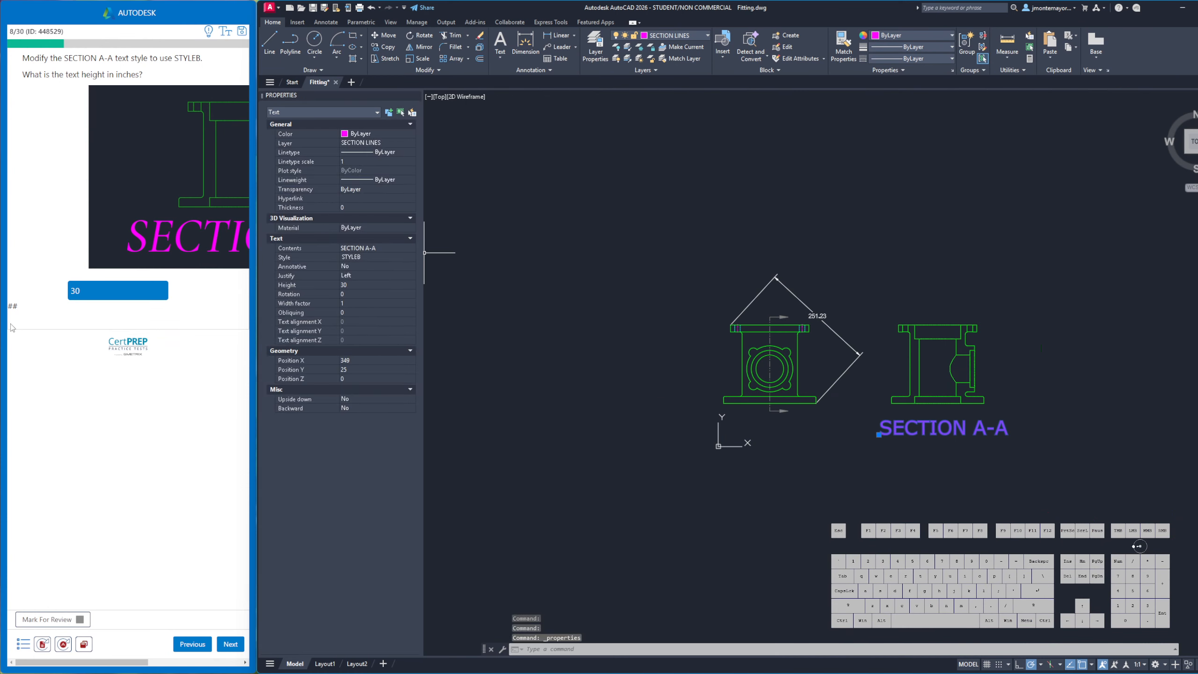
Submit the question 8 answer and advance to question 9
left_click(231, 650)
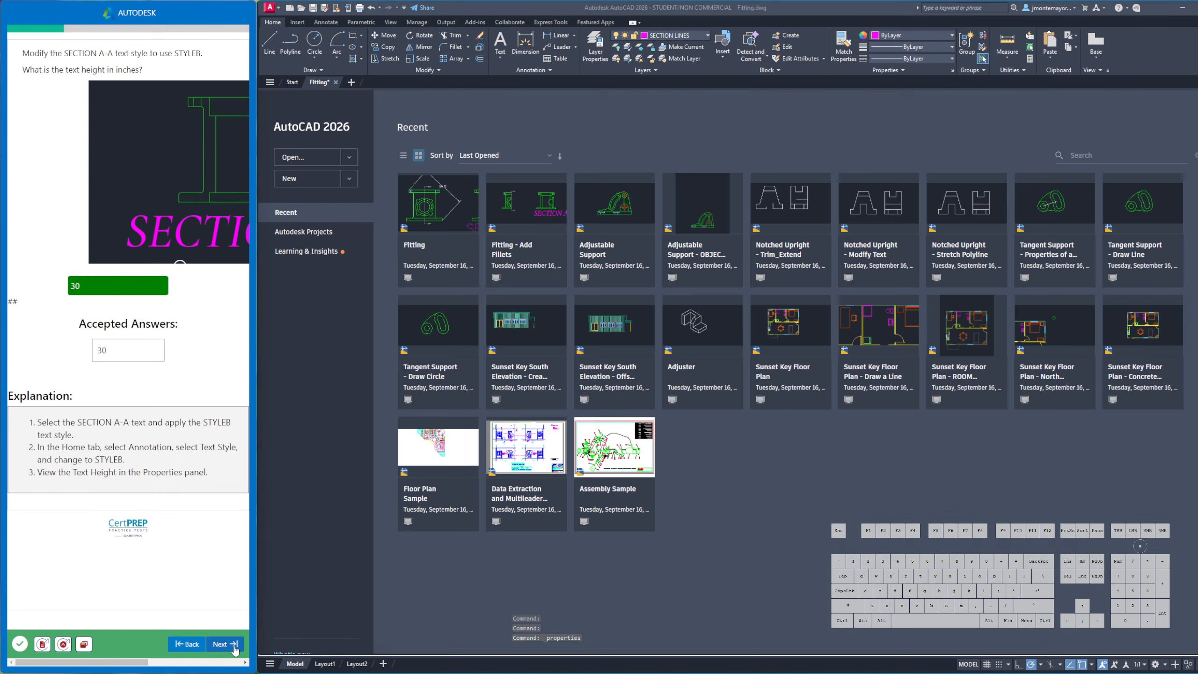
left_click(233, 645)
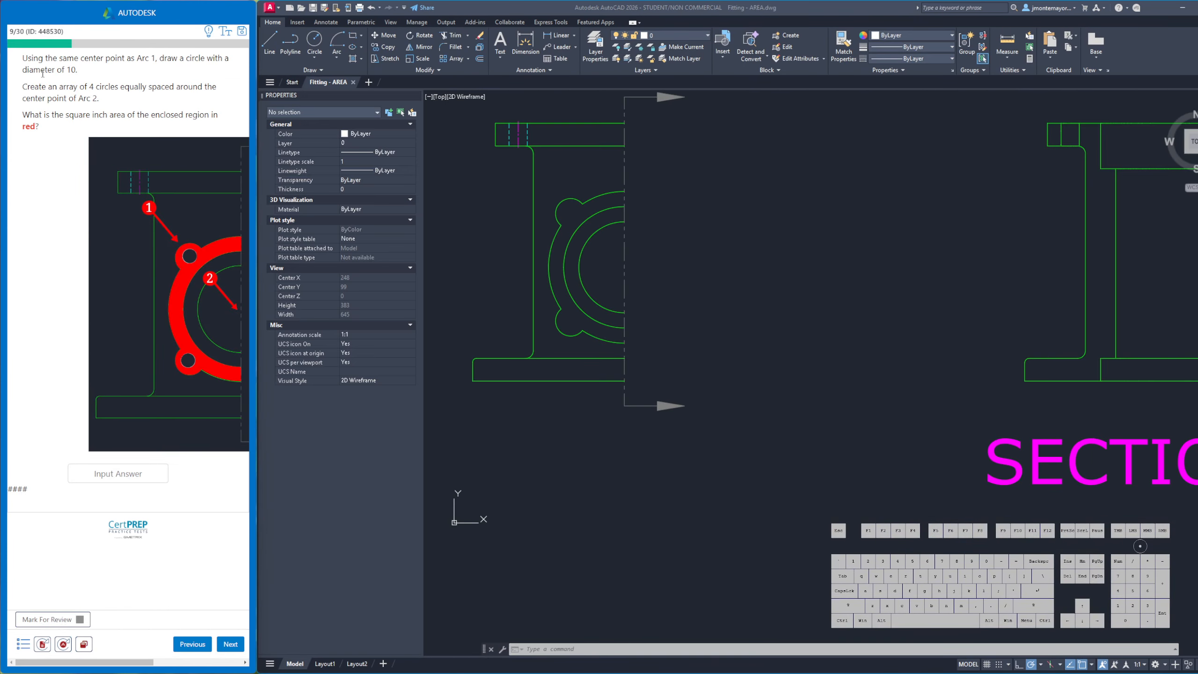
Check question 9's reference image and draw a circle of diameter 10 centred on Arc 1, the flange's upper lug arc
left_click(227, 276)
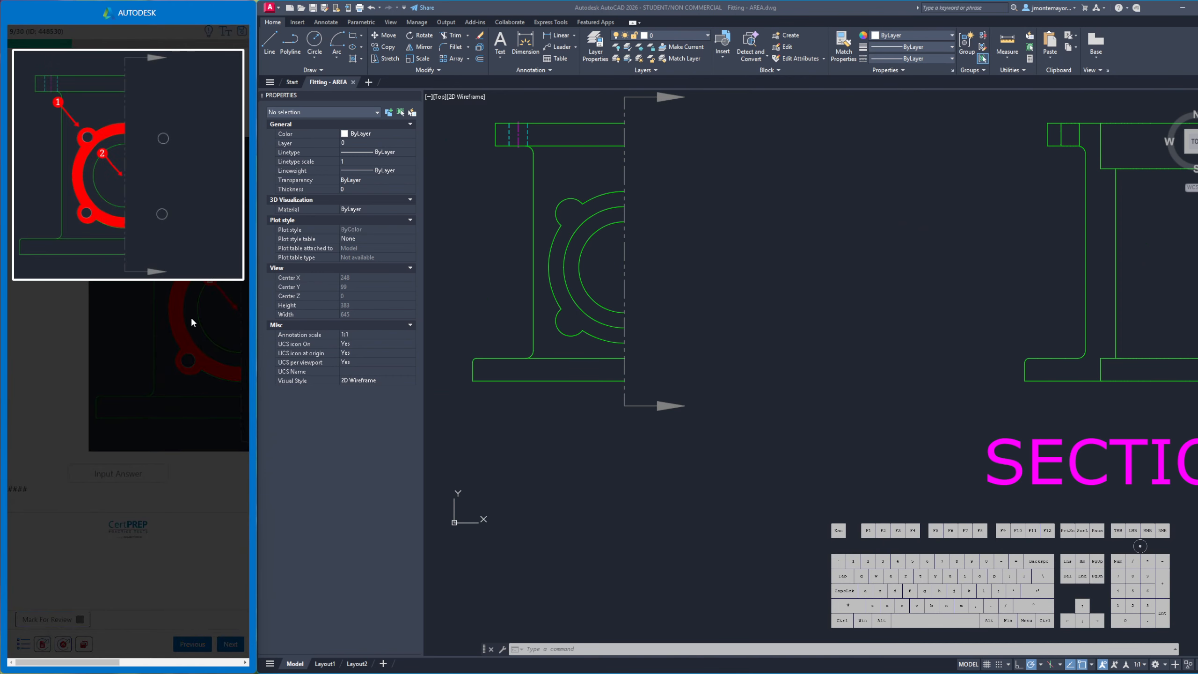
left_click(189, 315)
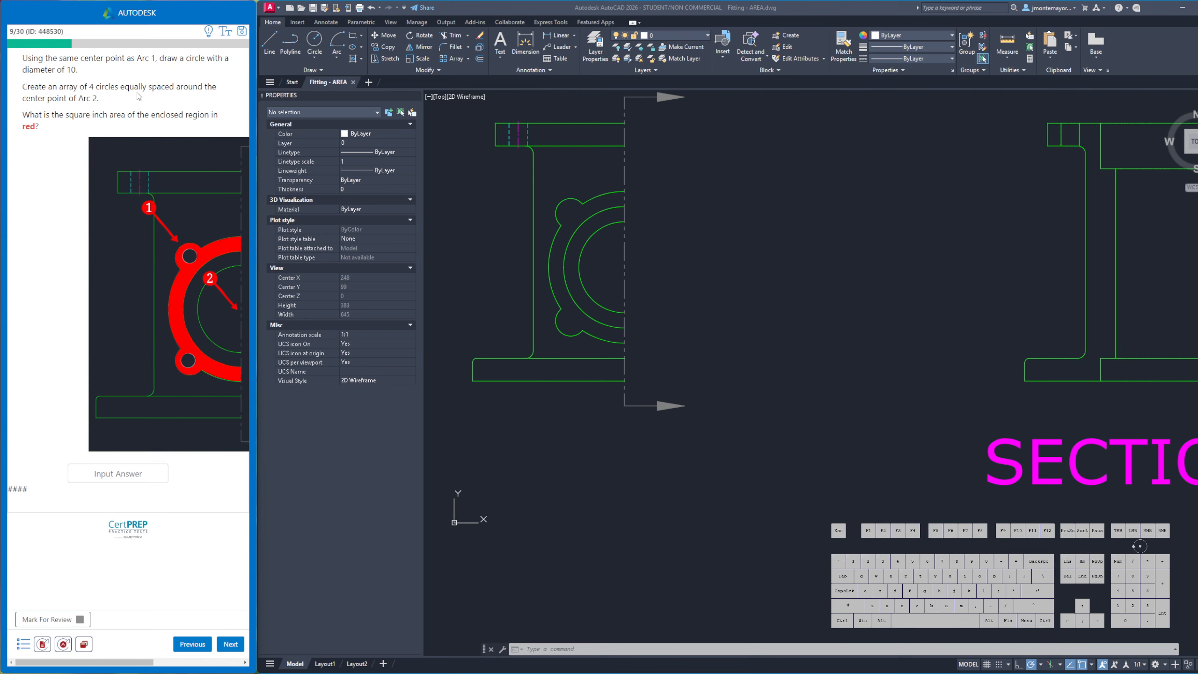
left_click(179, 267)
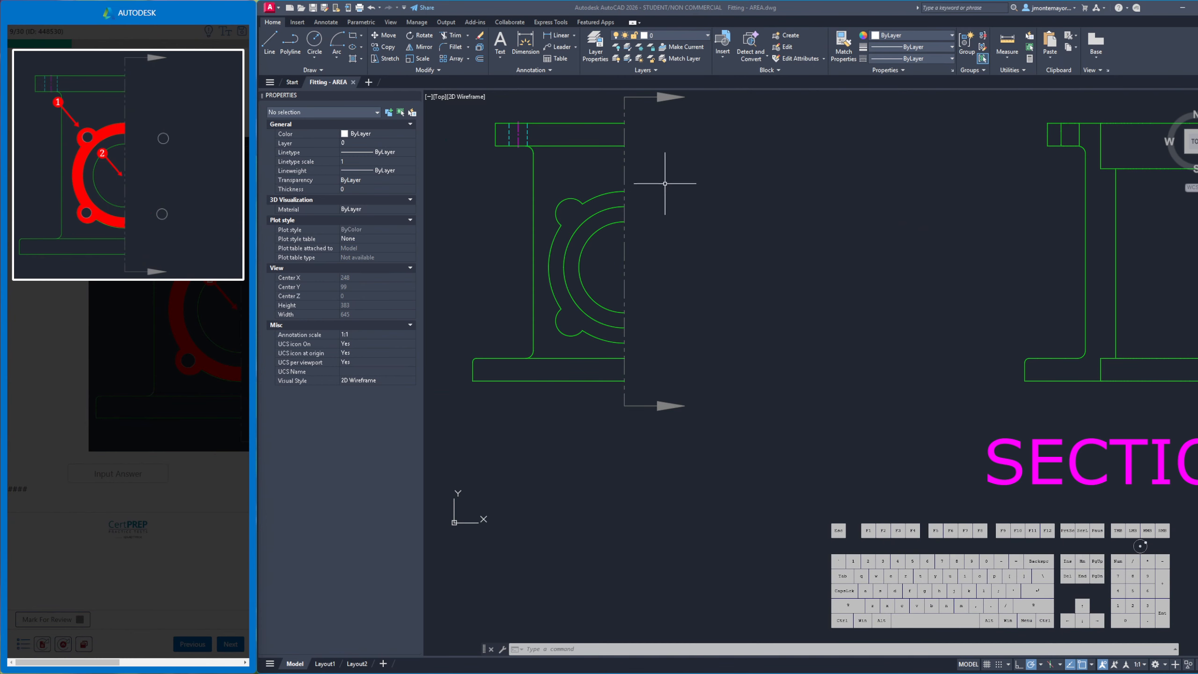
left_click(174, 348)
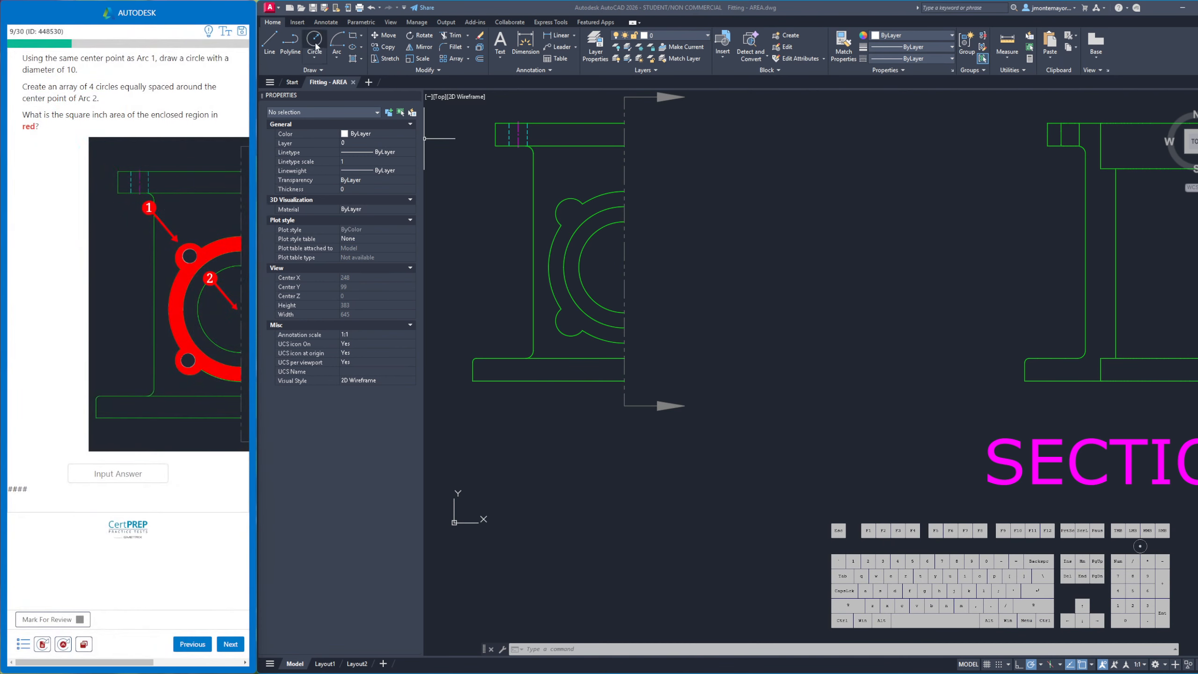
left_click(314, 59)
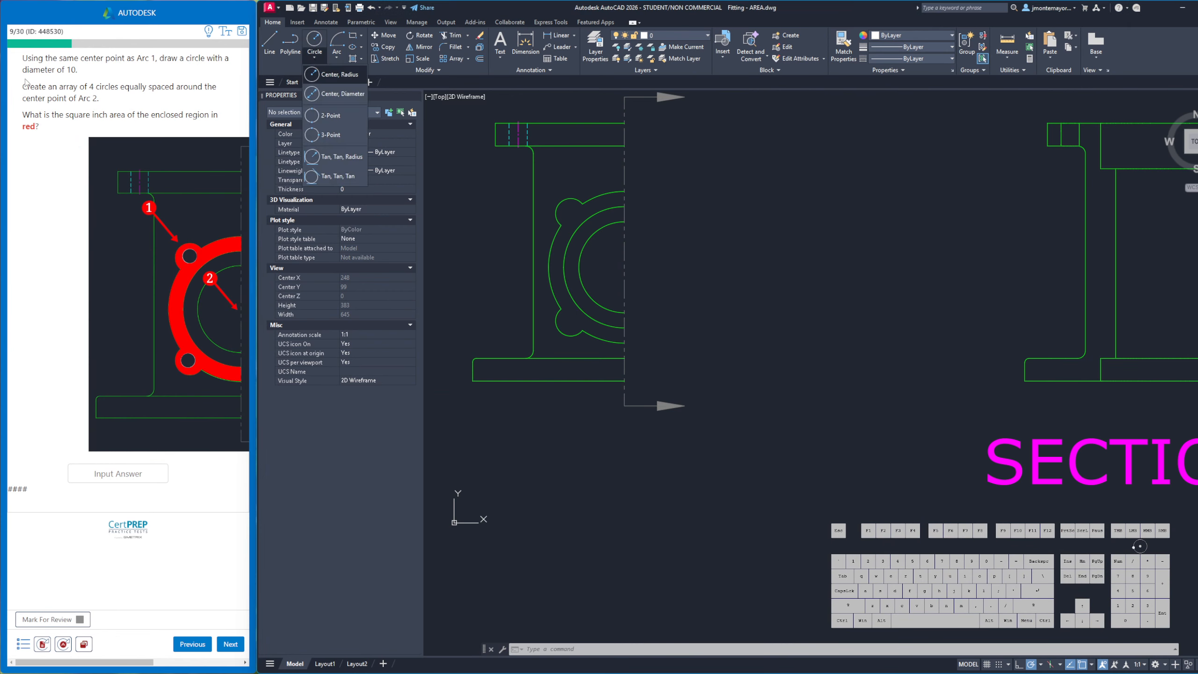
left_click(342, 94)
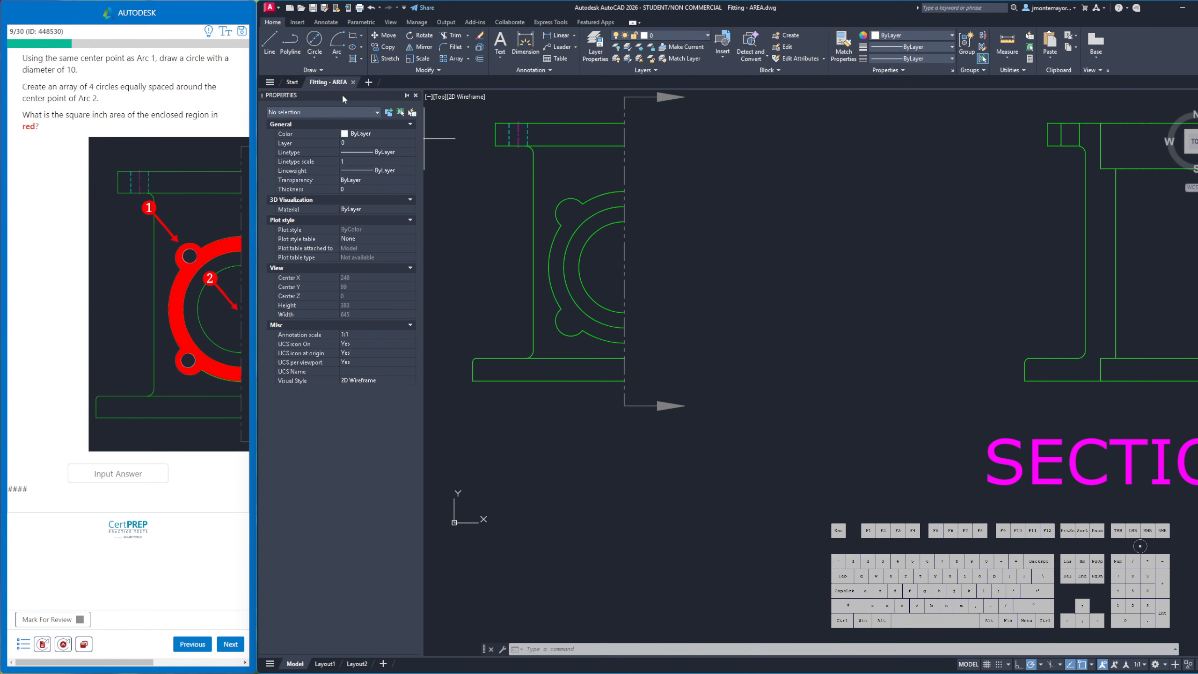
left_click(570, 213)
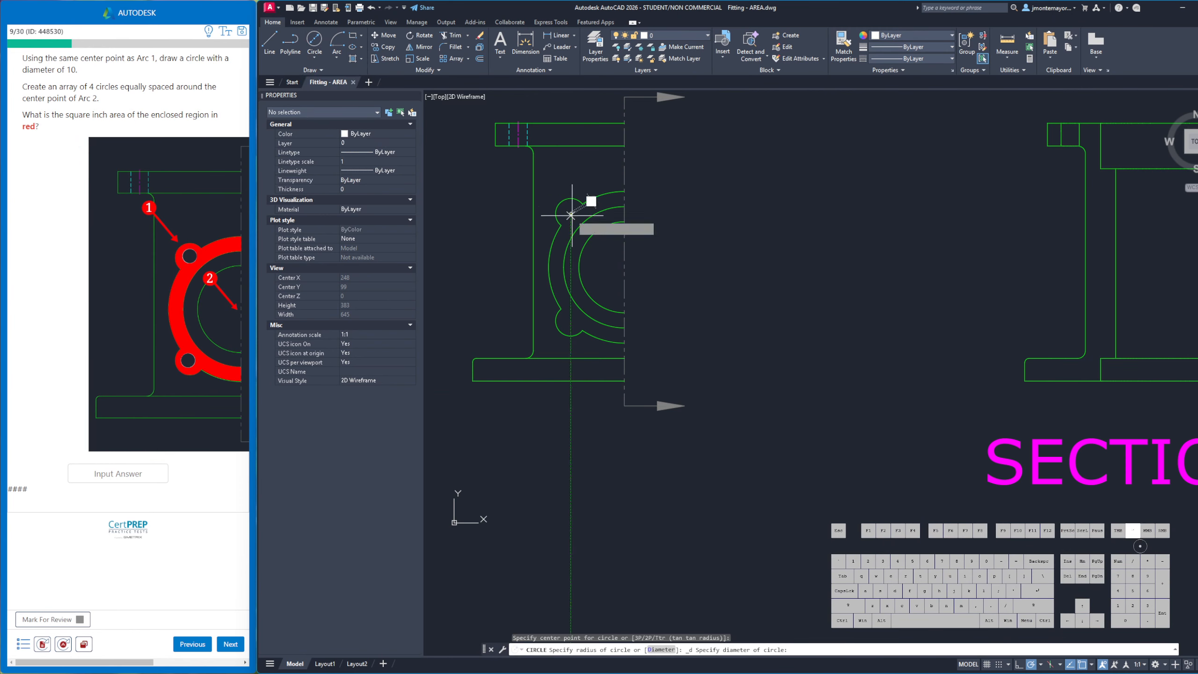
type("d10")
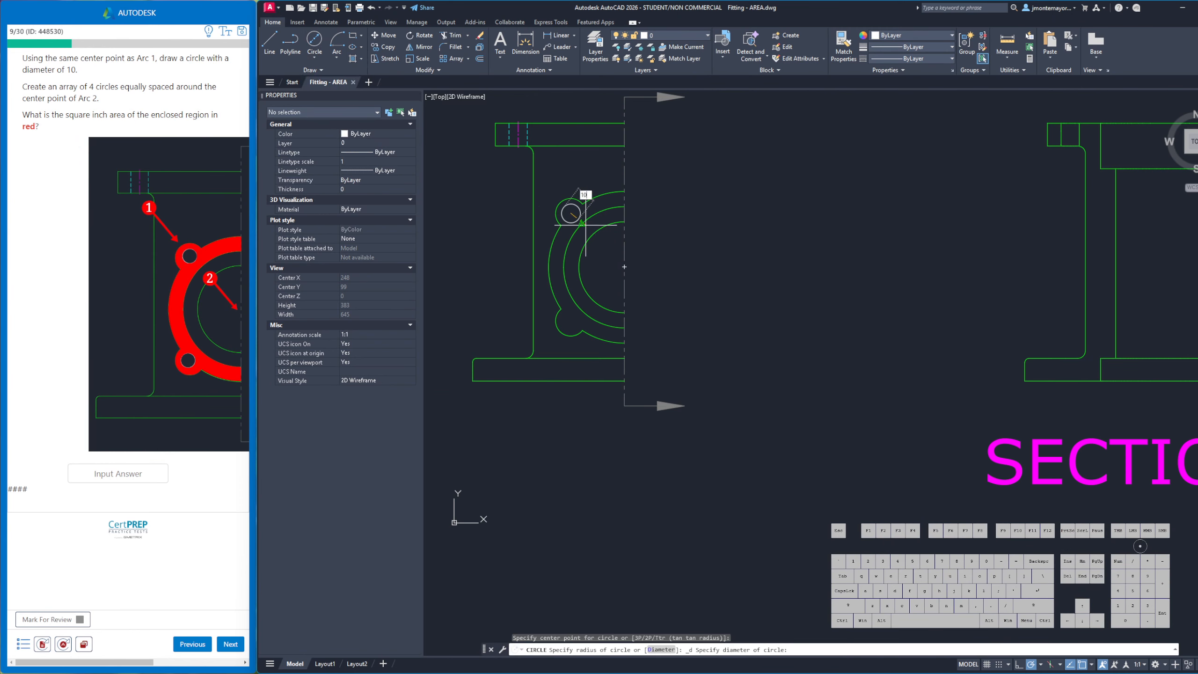
key("Return")
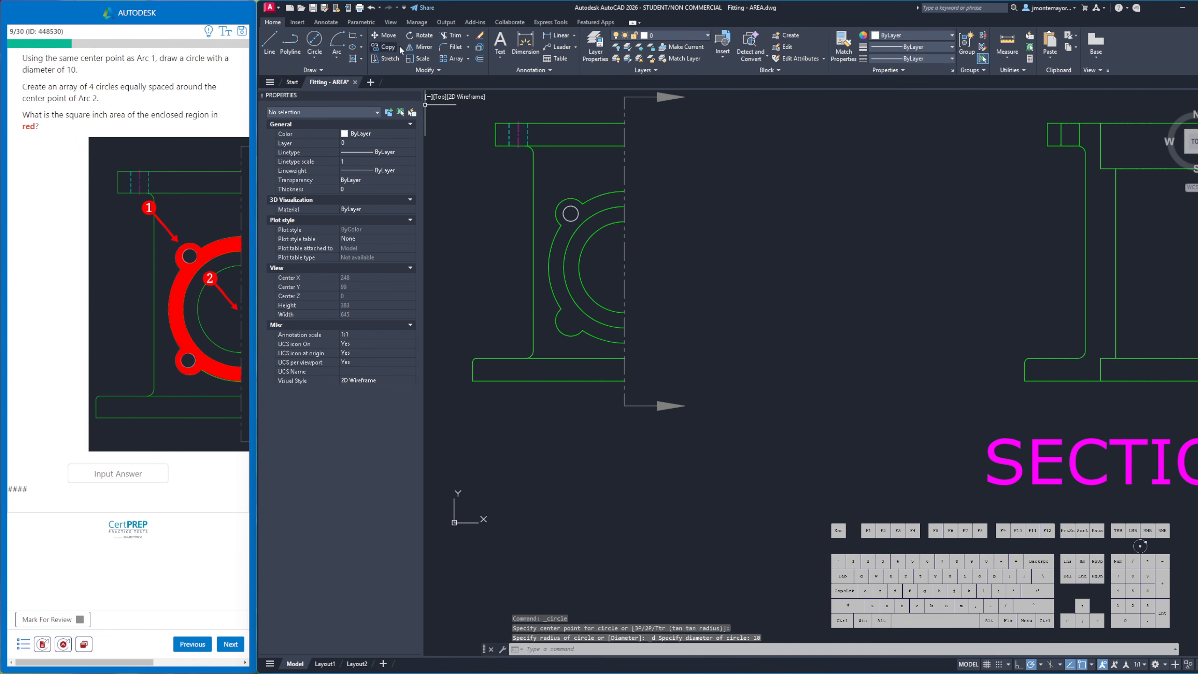
Draw a second circle of diameter 10 at the center of the flange's lower lug arc
left_click(314, 40)
left_click(570, 322)
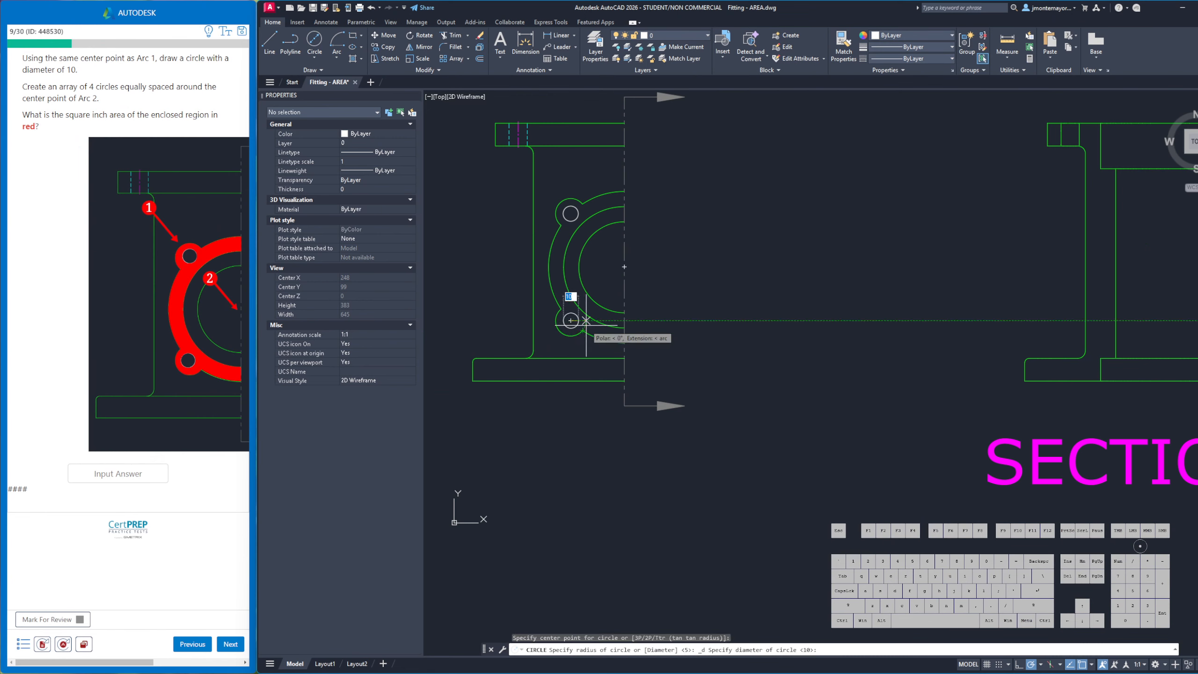
scroll(587, 321, "up", 4)
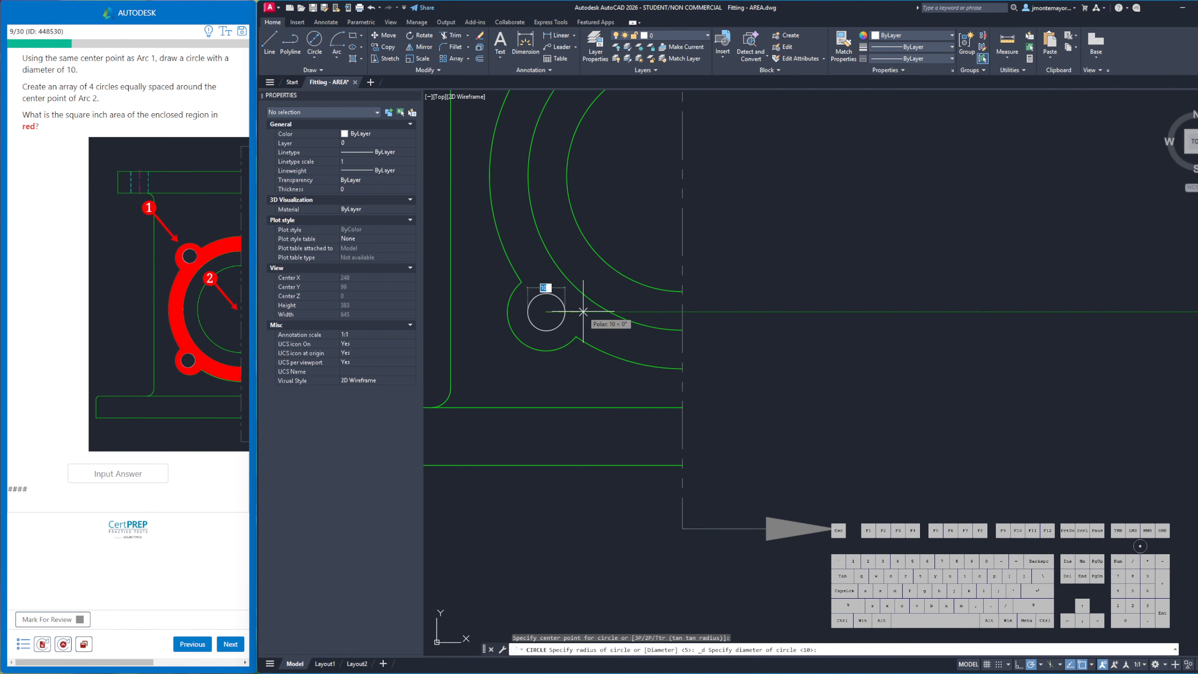
type("10")
key("Return")
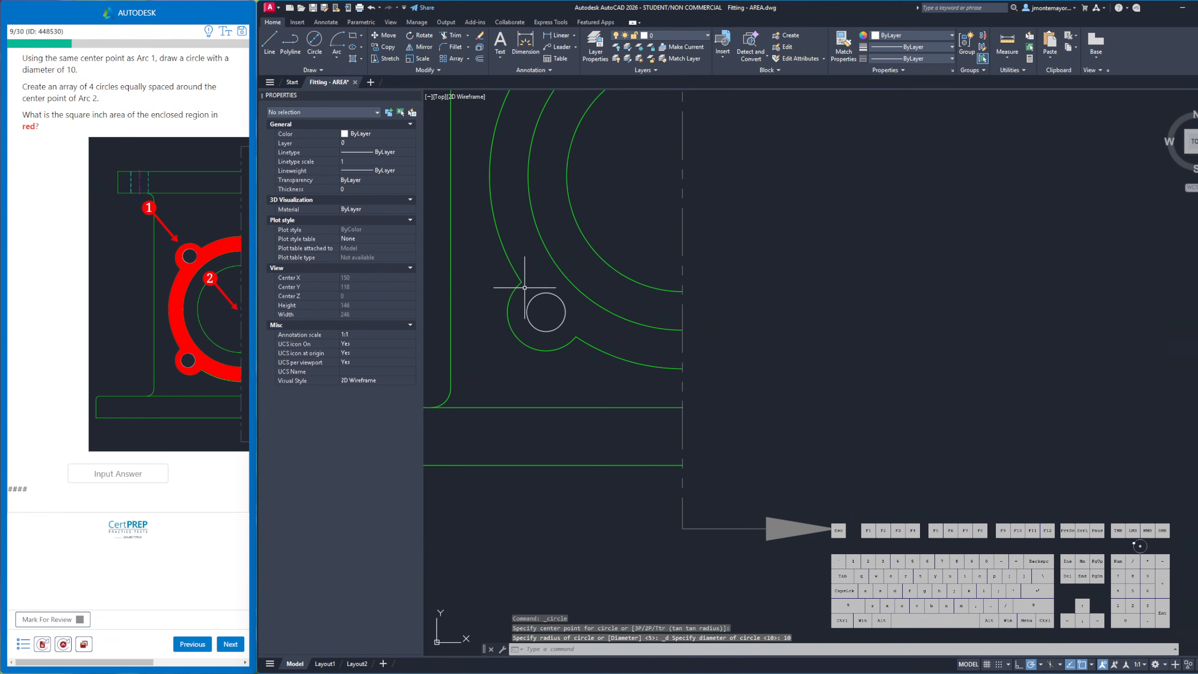
Use Quick measure to measure the area of the flange region between the lugged outline and the adjacent arc
scroll(524, 288, "down", 3)
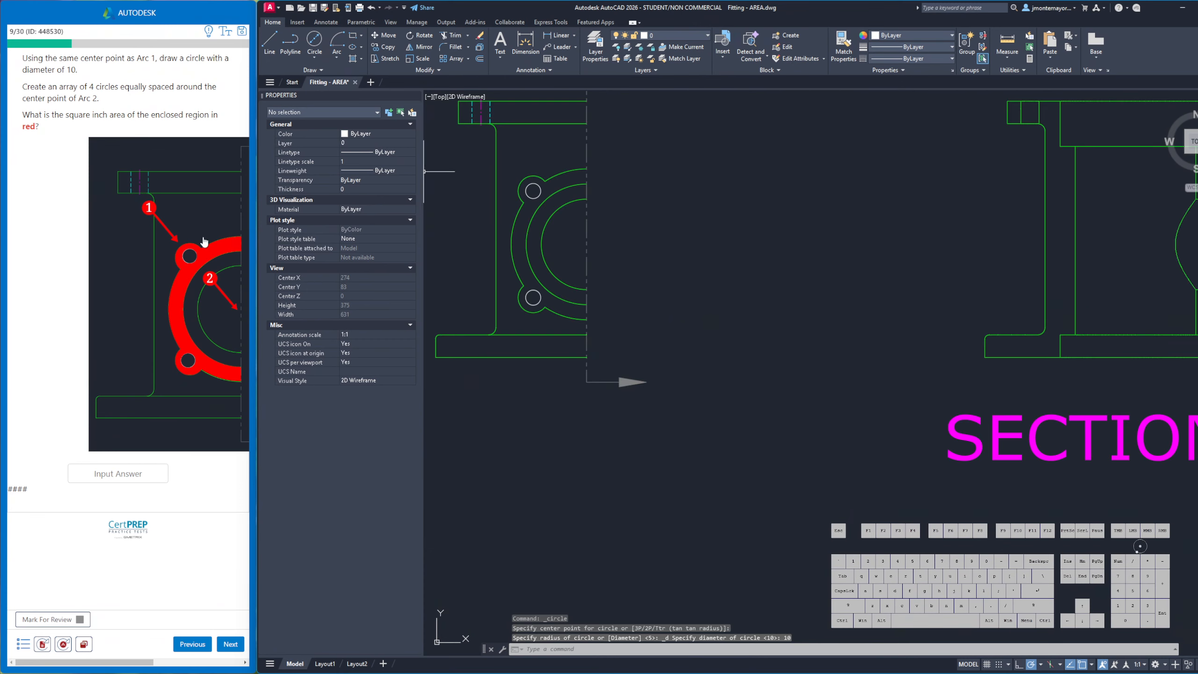
left_click(1011, 59)
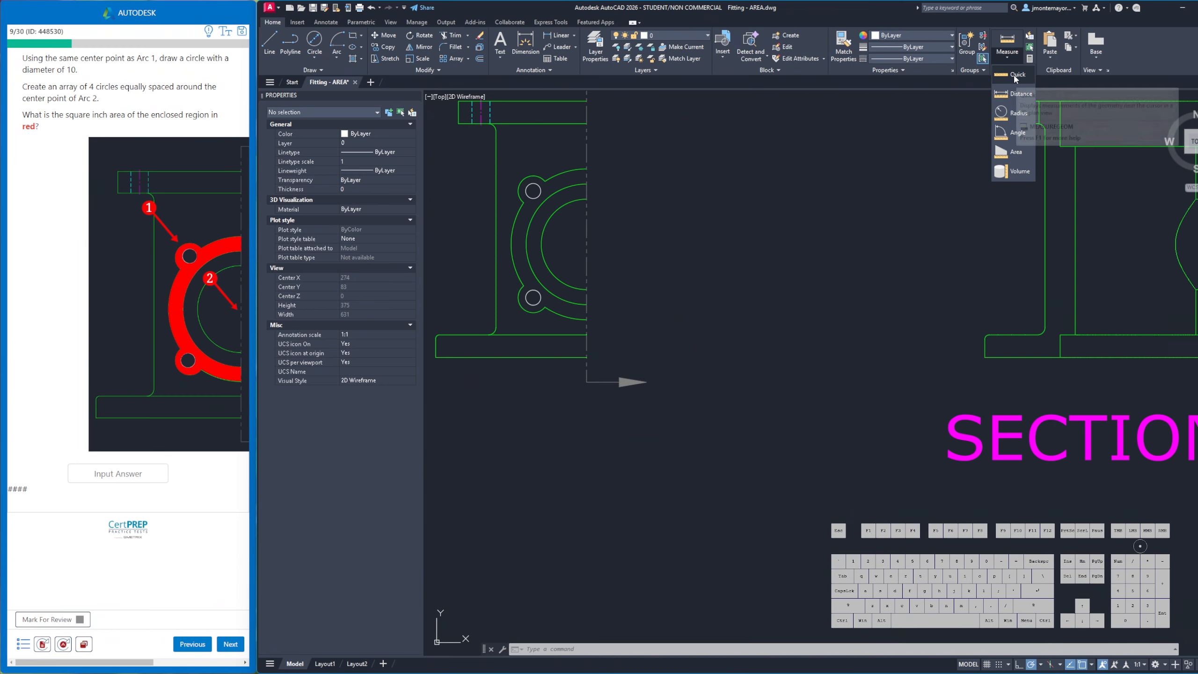
left_click(1014, 75)
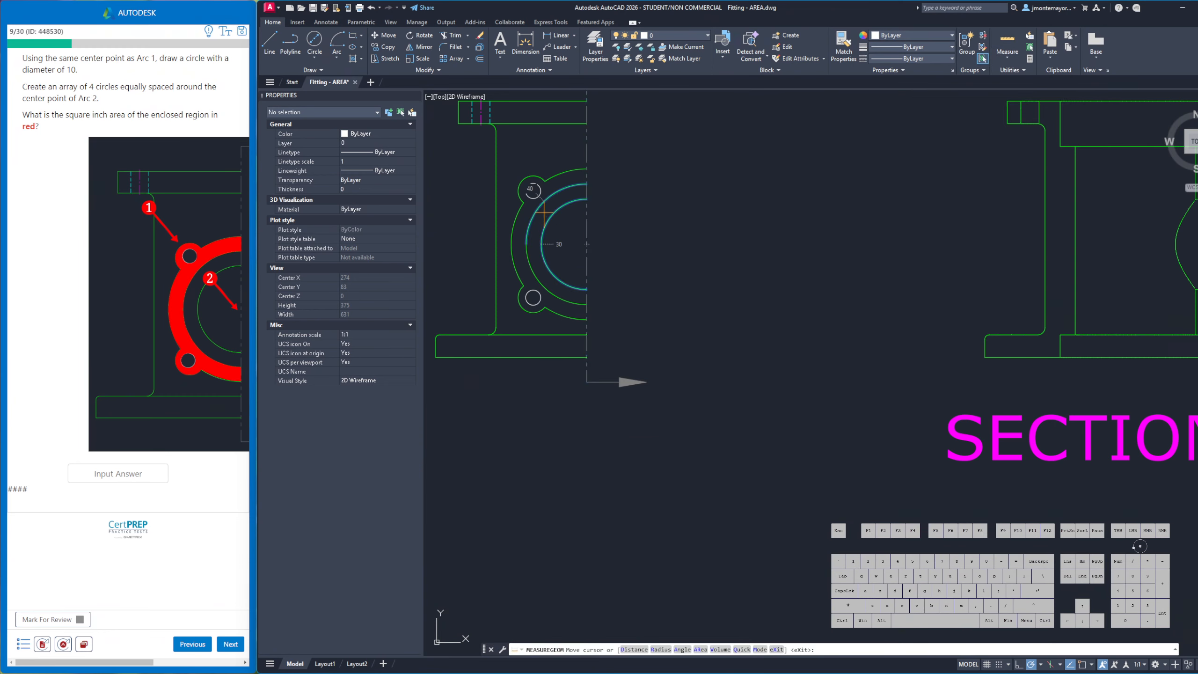
left_click(522, 220)
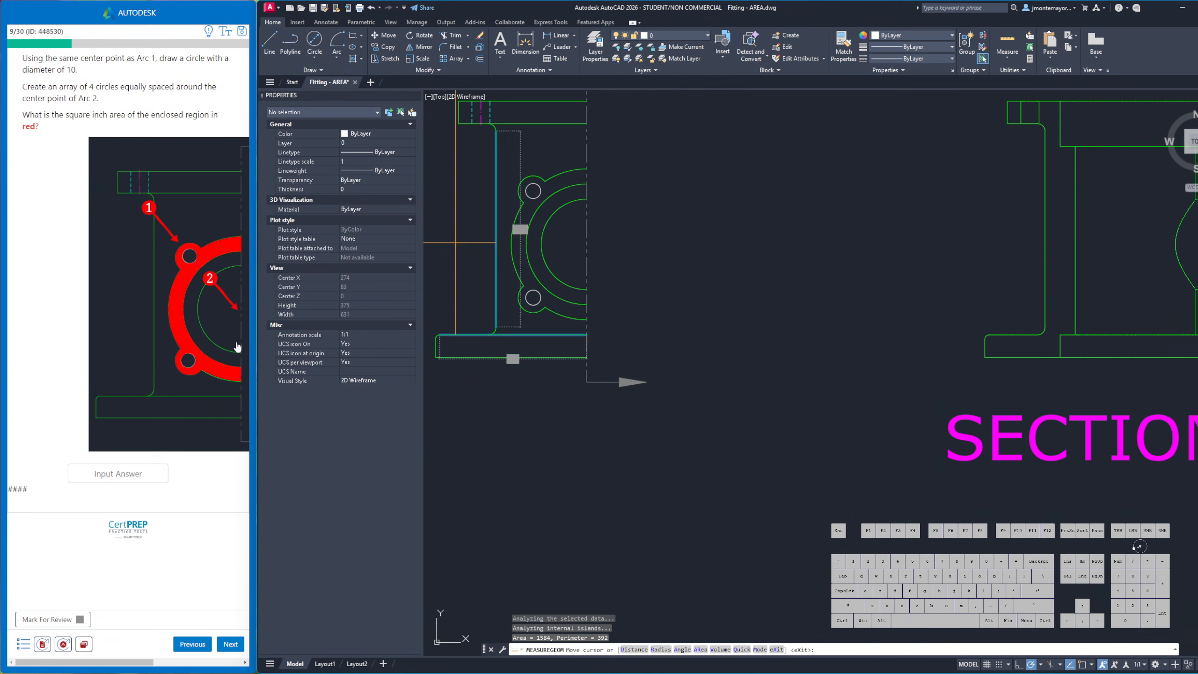
Submit 1584 as question 9's area answer, review its reference image and advance to question 10
left_click(140, 474)
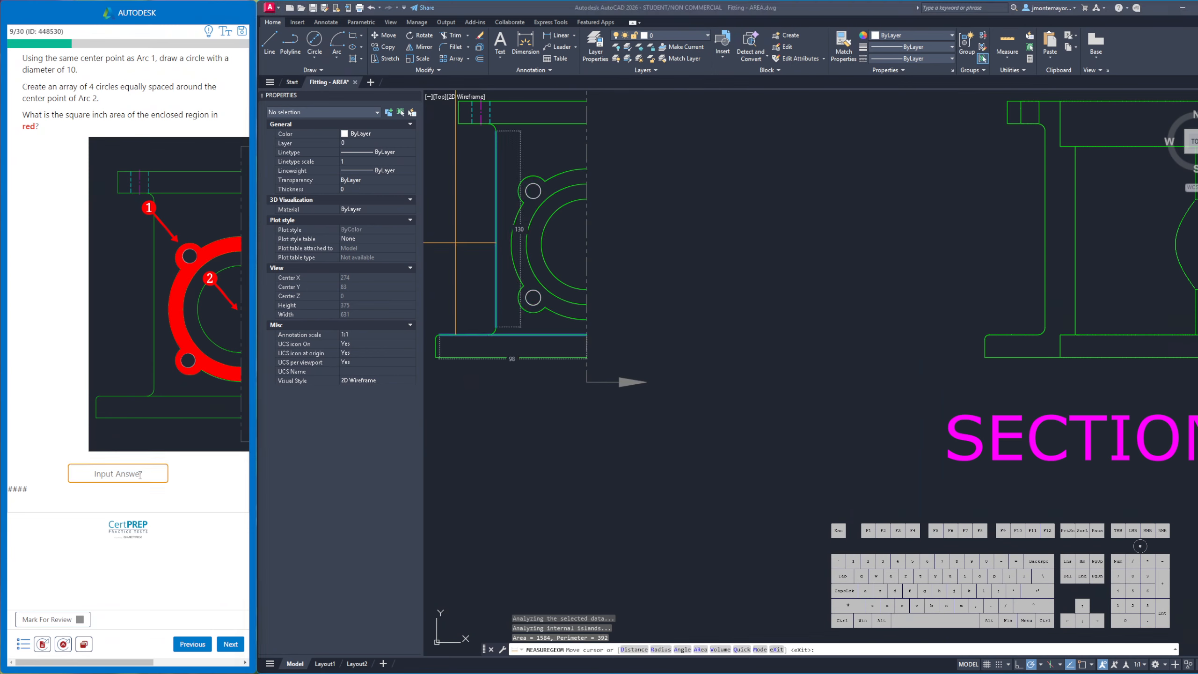
type("1584")
left_click(234, 648)
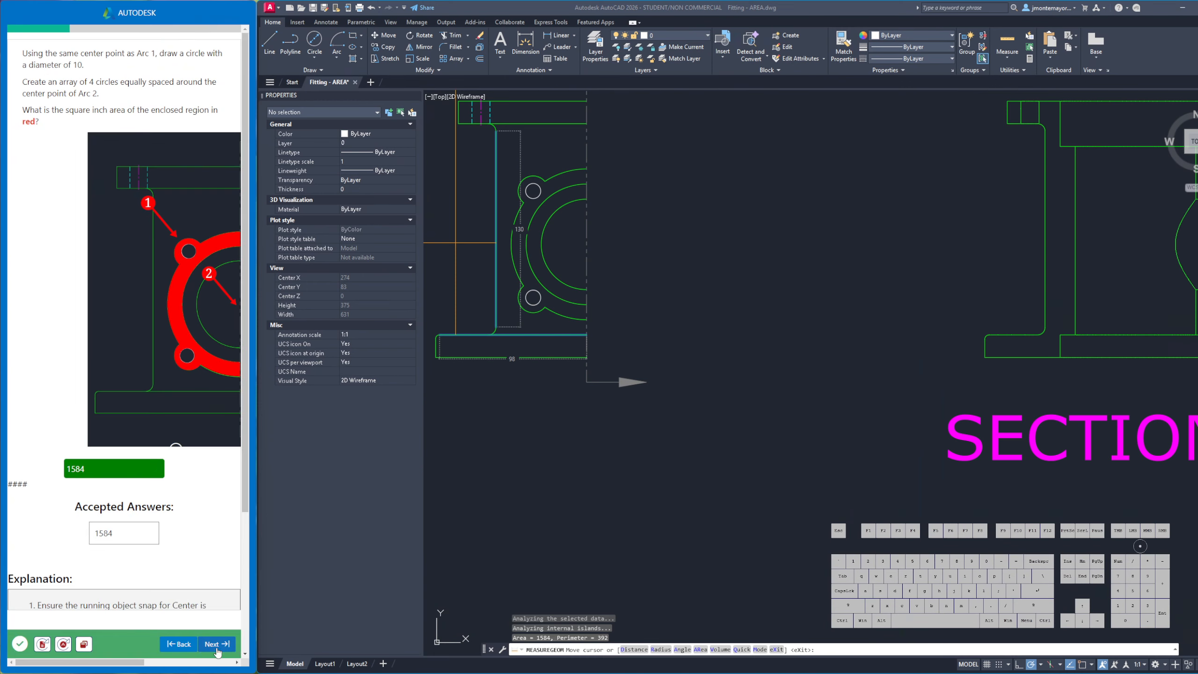
left_click(171, 268)
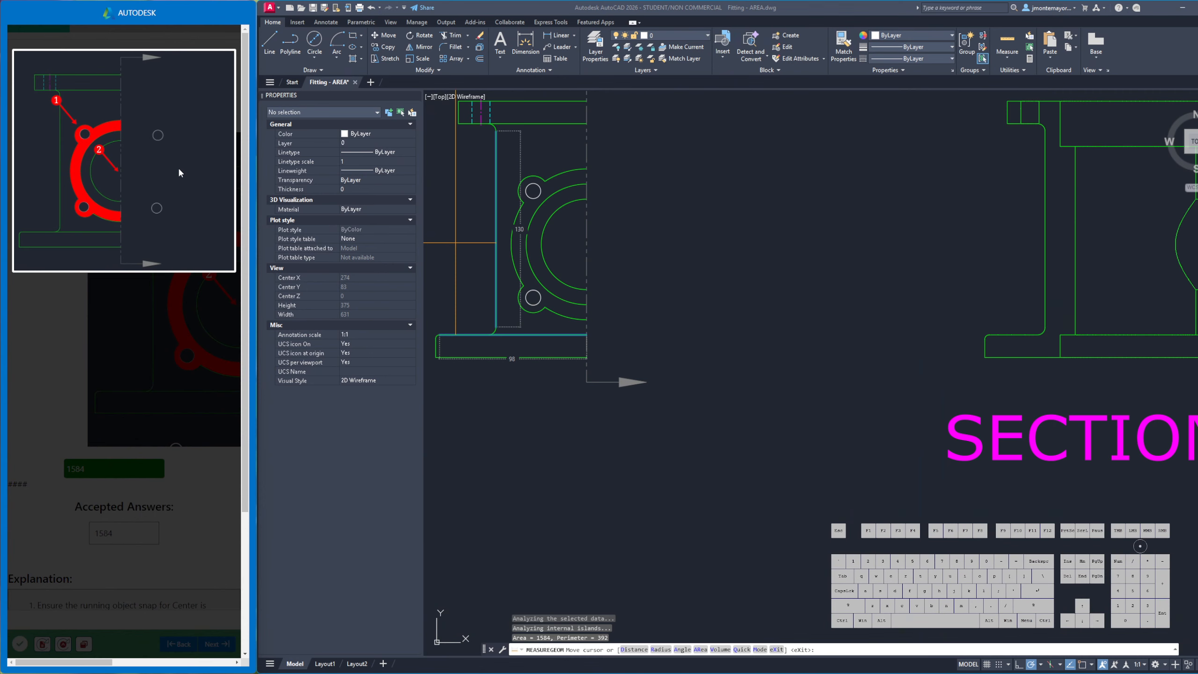
left_click(214, 440)
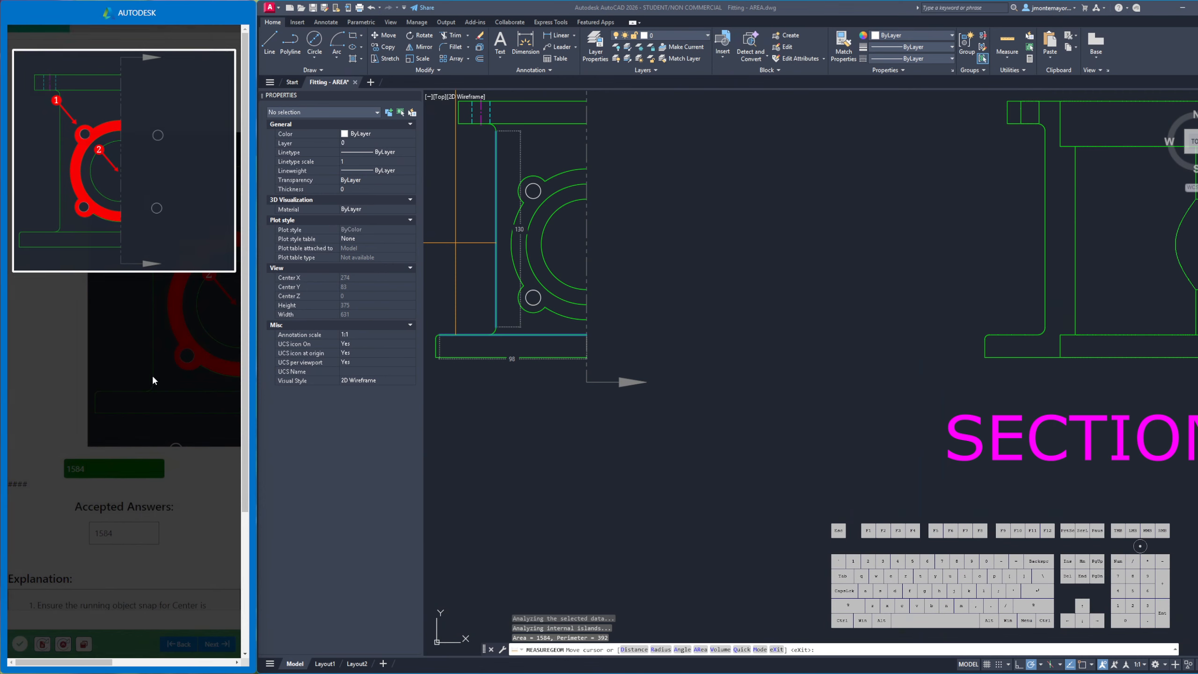
left_click(214, 647)
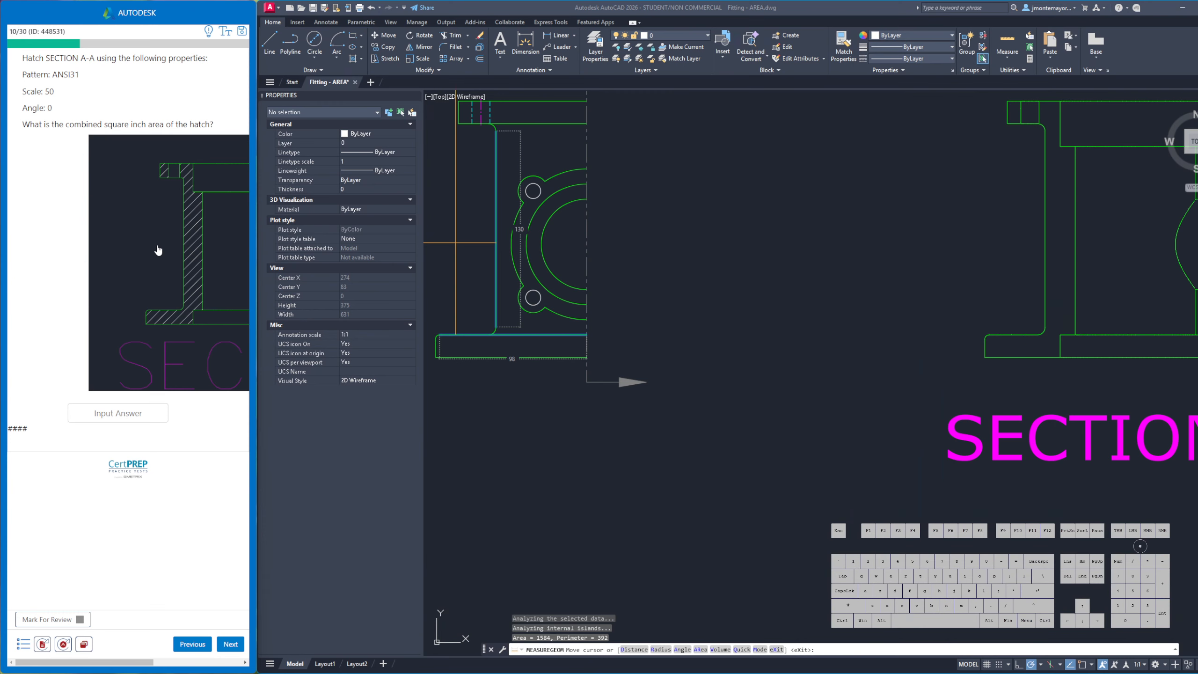
View question 10's reference image of the hatched section and exit the measuring command
left_click(163, 191)
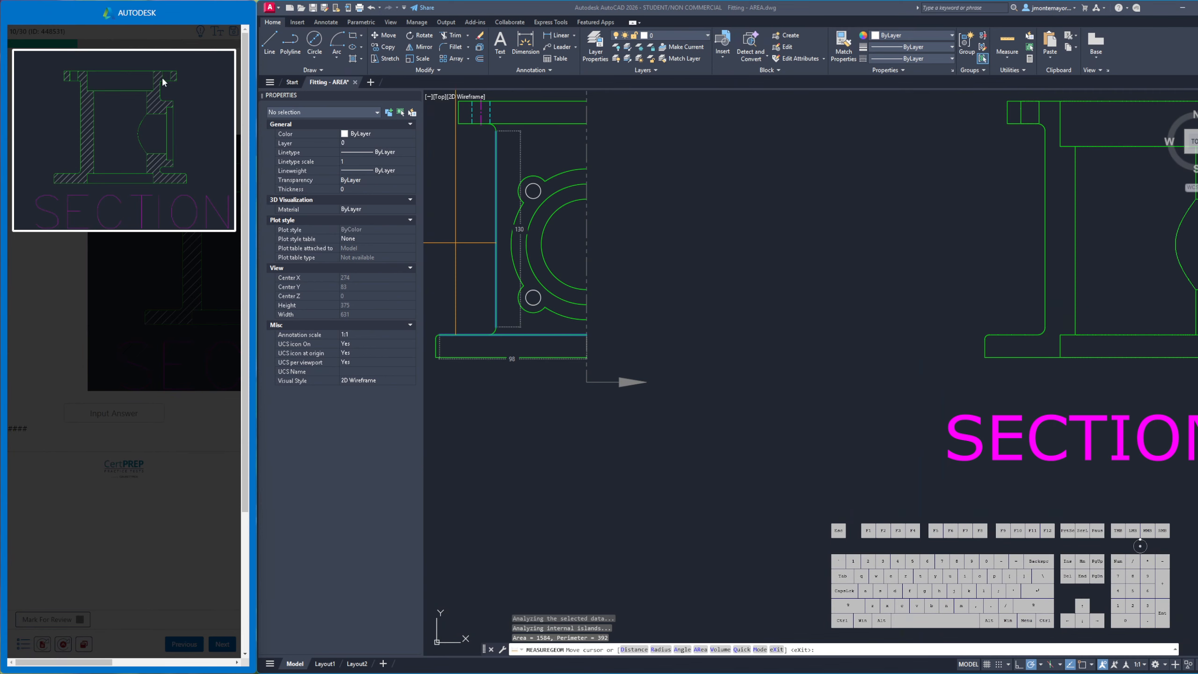
left_click(124, 271)
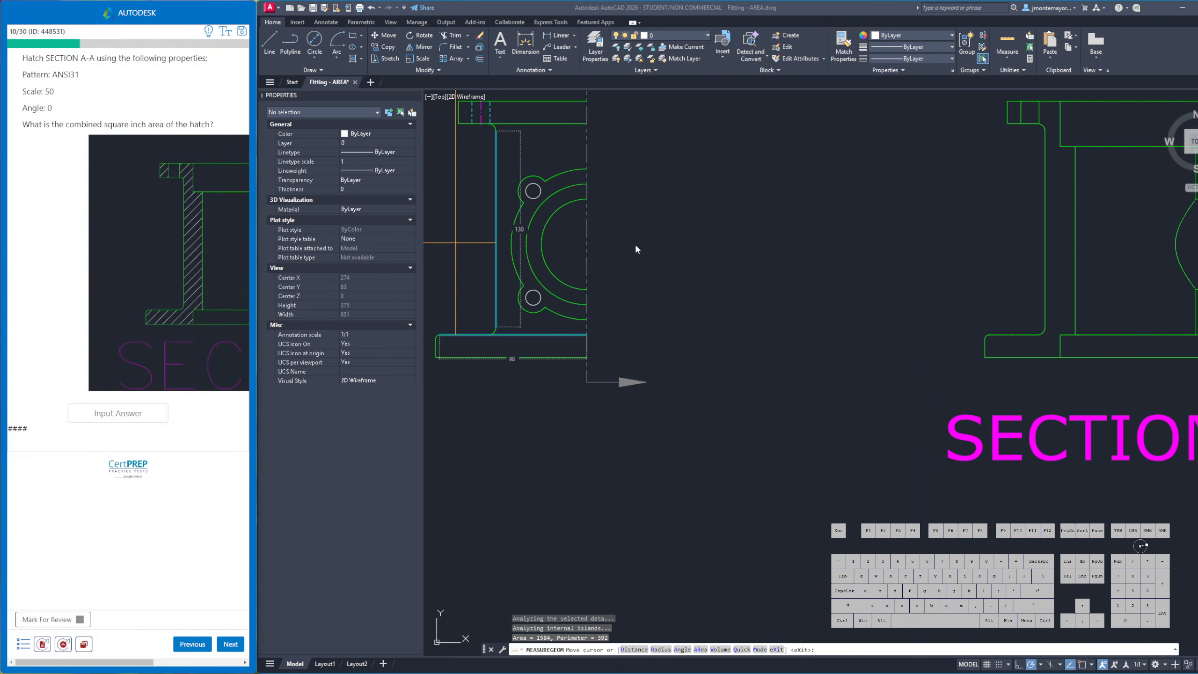
scroll(741, 243, "down", 4)
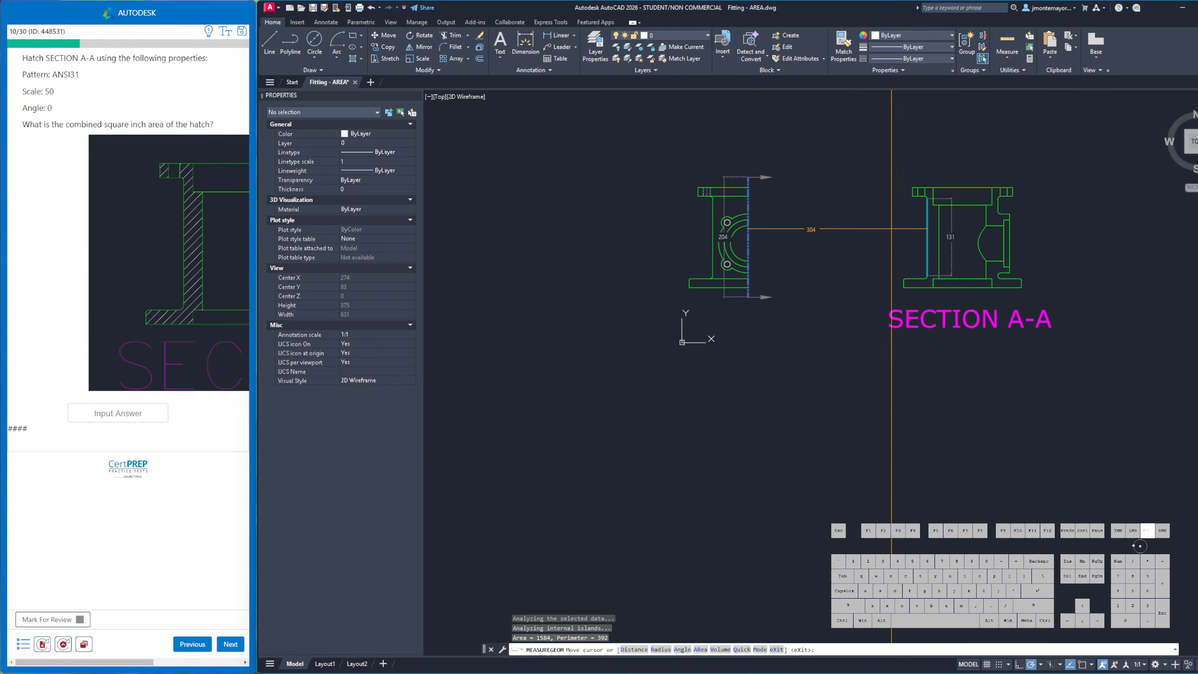
right_click(851, 246)
left_click(872, 262)
Start an ANSI31 hatch in SECTION A-A and fill the left wall and the left ends of its flanges
middle_click_drag(918, 222, 682, 250)
scroll(727, 269, "up", 6)
scroll(641, 257, "down", 2)
scroll(638, 257, "up", 2)
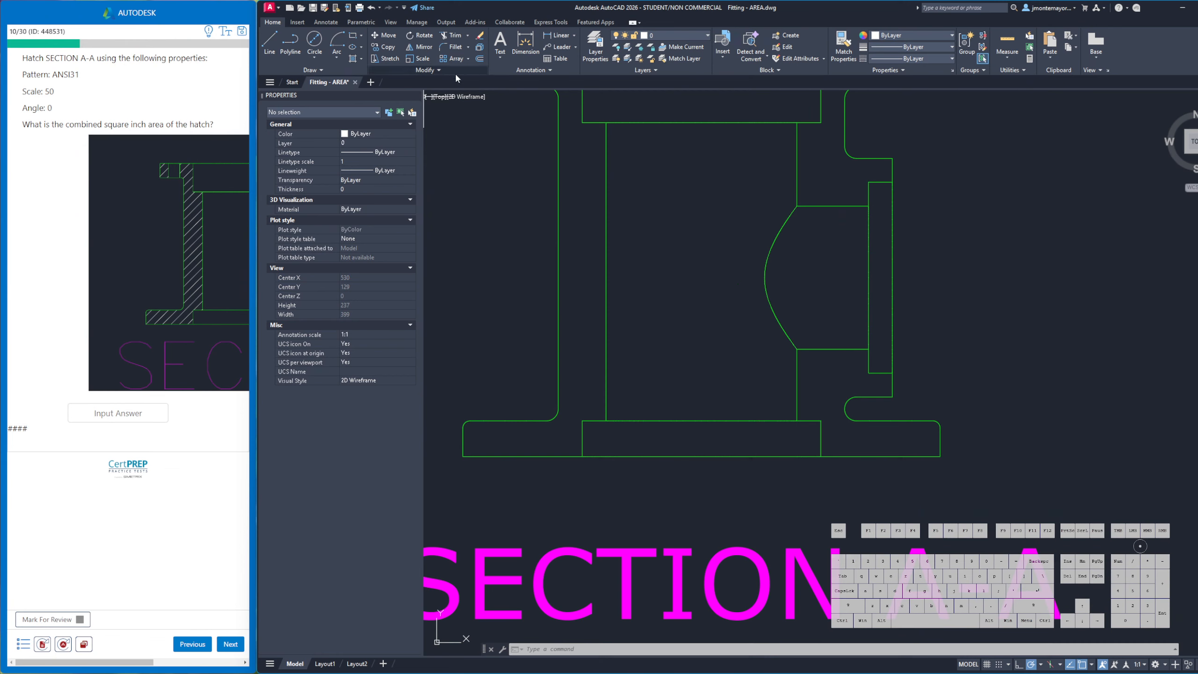
left_click(353, 59)
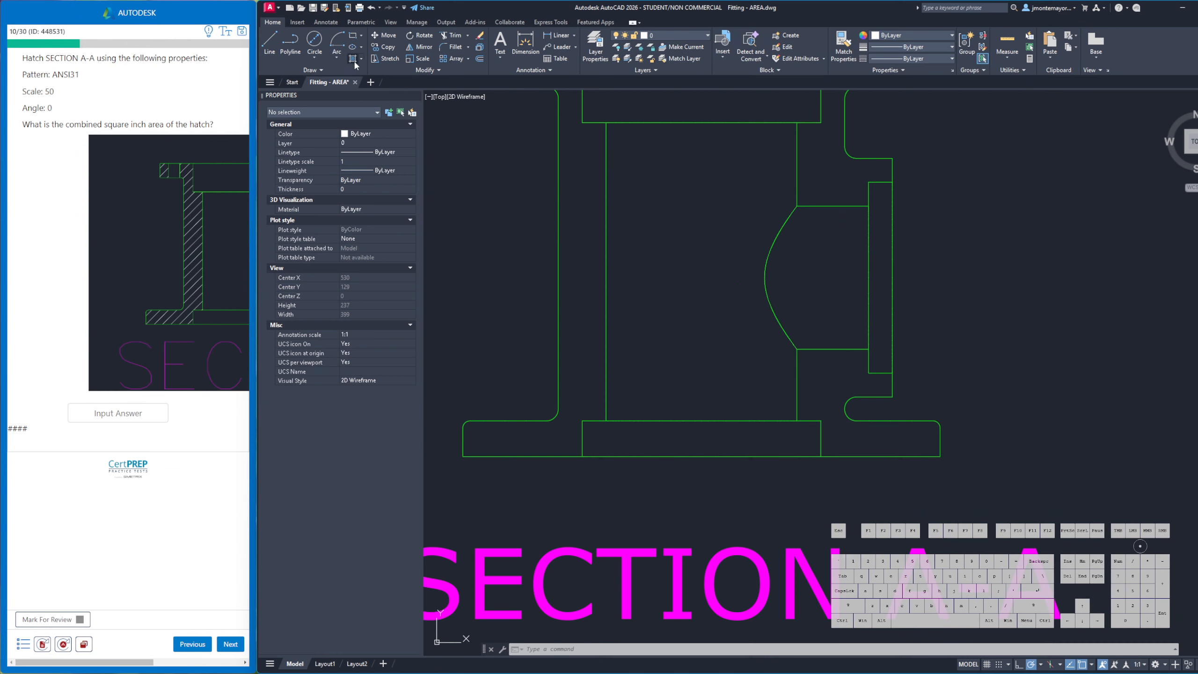
scroll(497, 154, "down", 2)
middle_click_drag(497, 154, 528, 222)
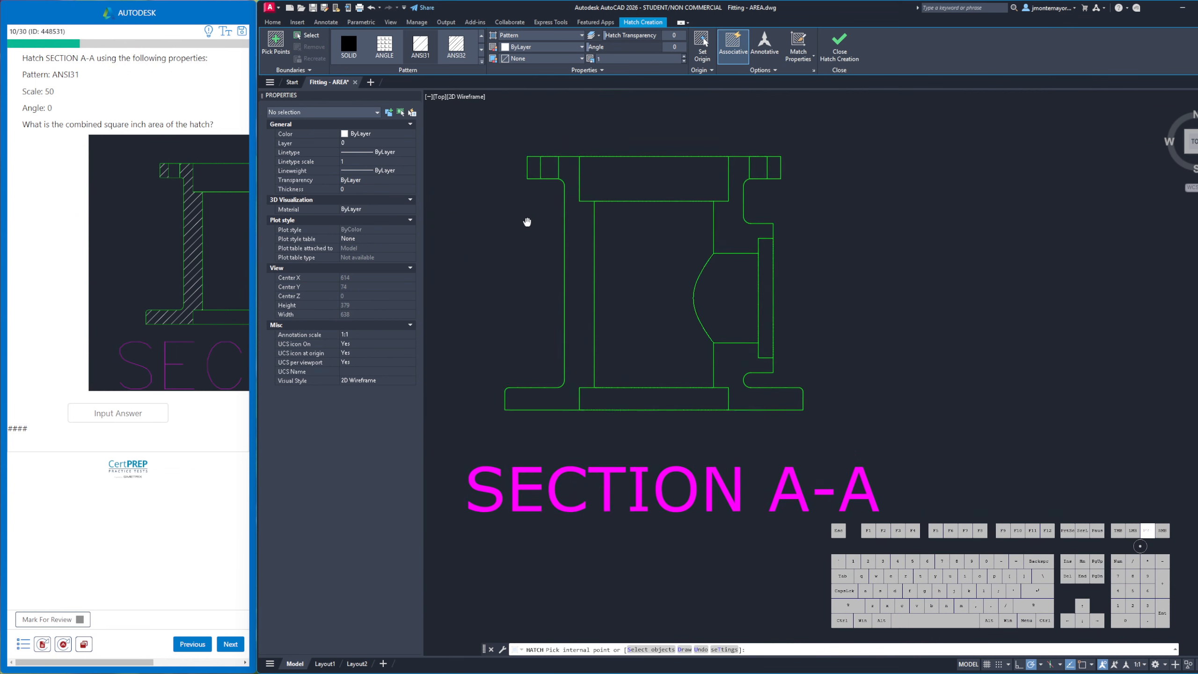
left_click(533, 172)
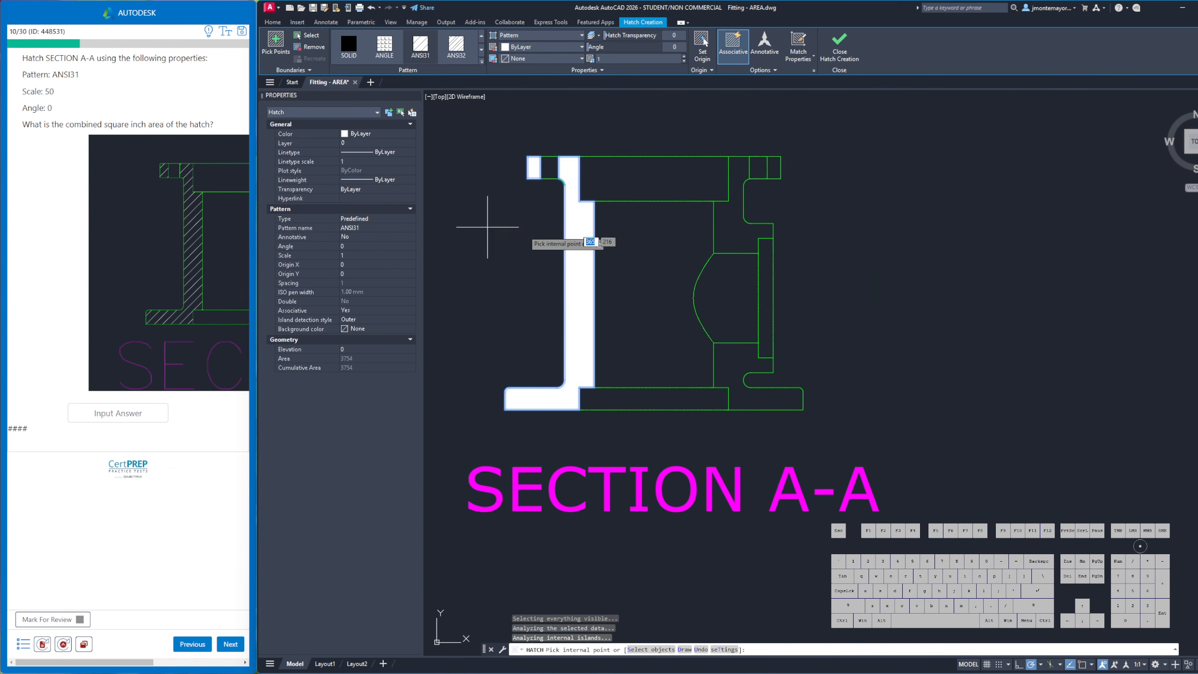
Compare with the reference image, add the right wall's upper and lower areas and the right flange end to the hatch, and finish it
left_click(160, 235)
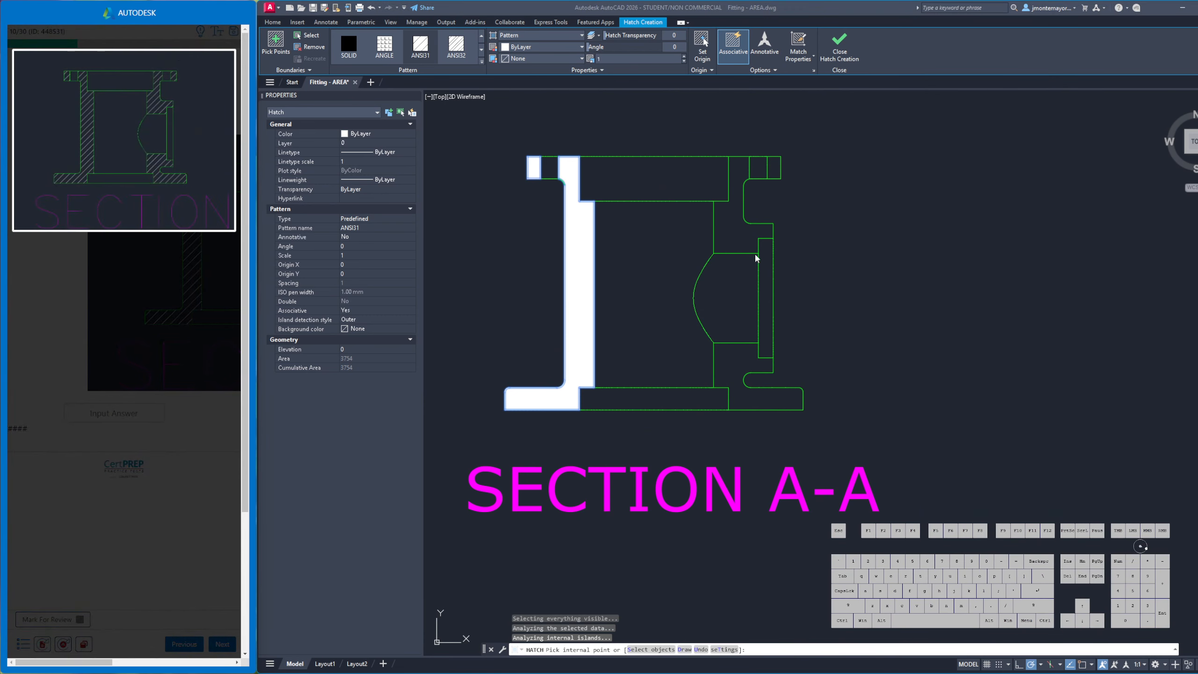
left_click(732, 226)
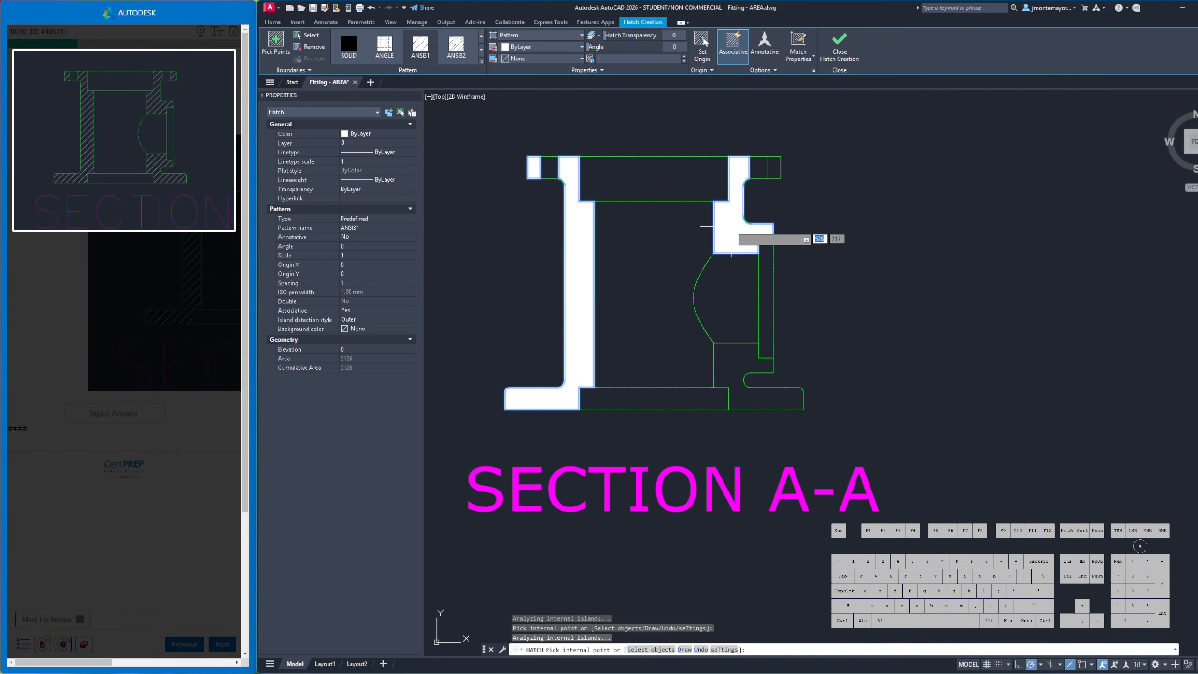
left_click(774, 167)
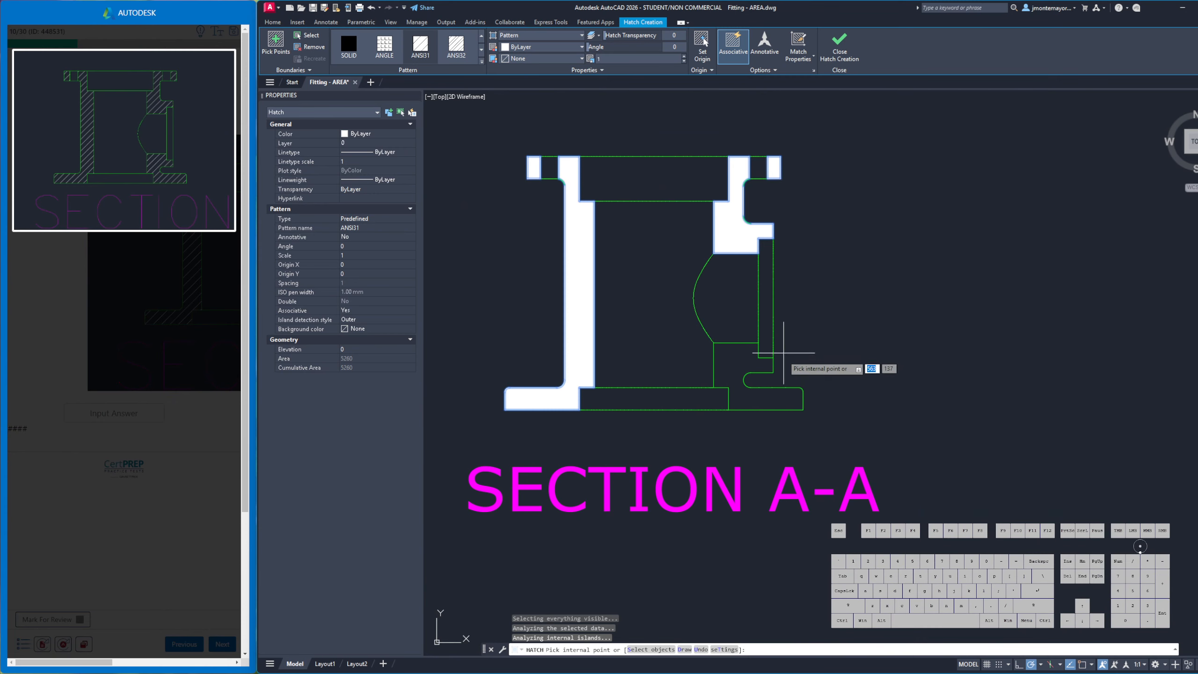
left_click(729, 369)
right_click(866, 297)
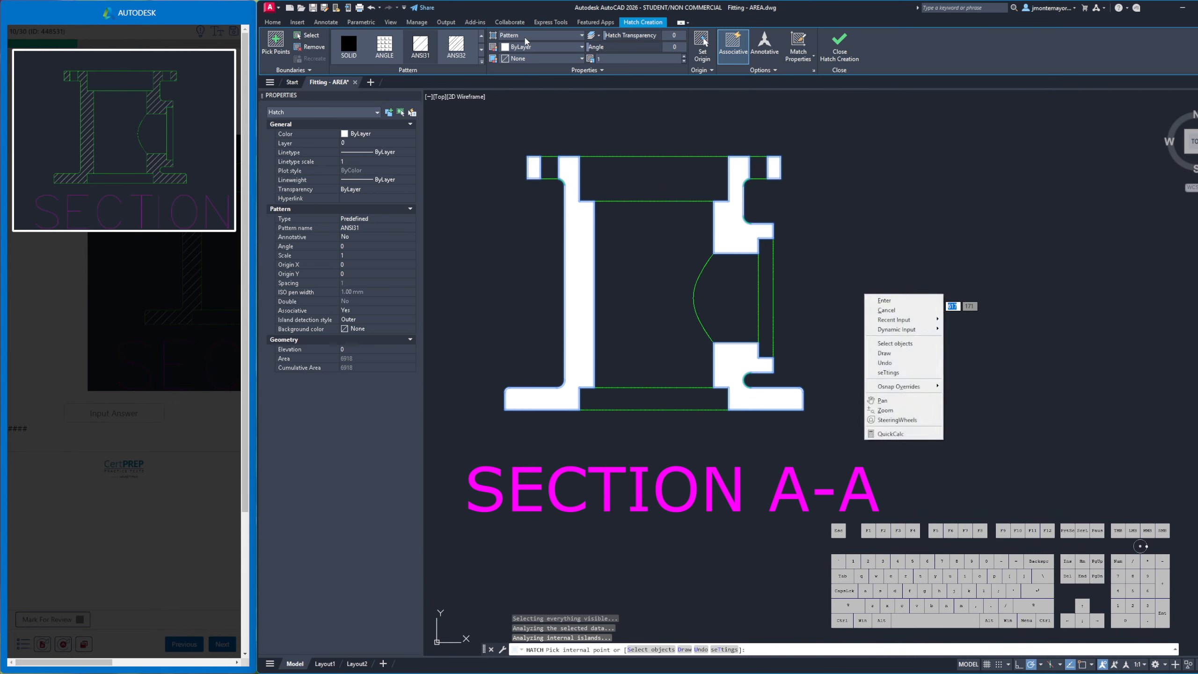
left_click(887, 310)
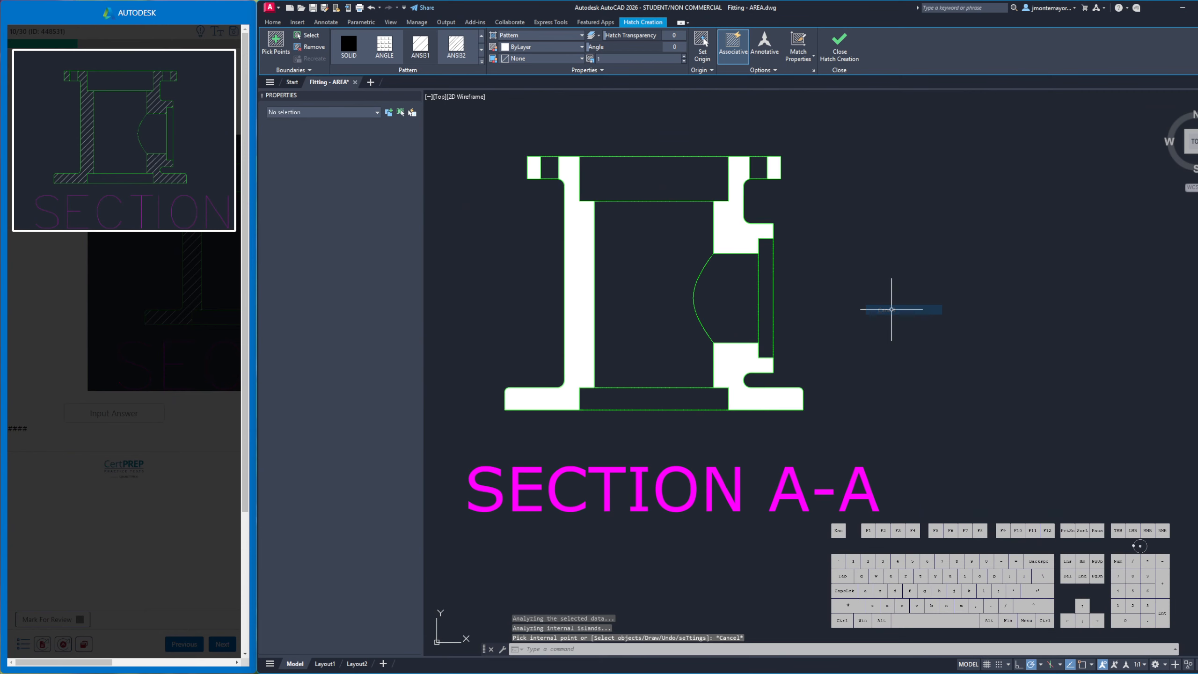
Select the SECTION A-A hatch to read its area, submit 6918 as question 10's answer and advance to question 11
left_click(574, 240)
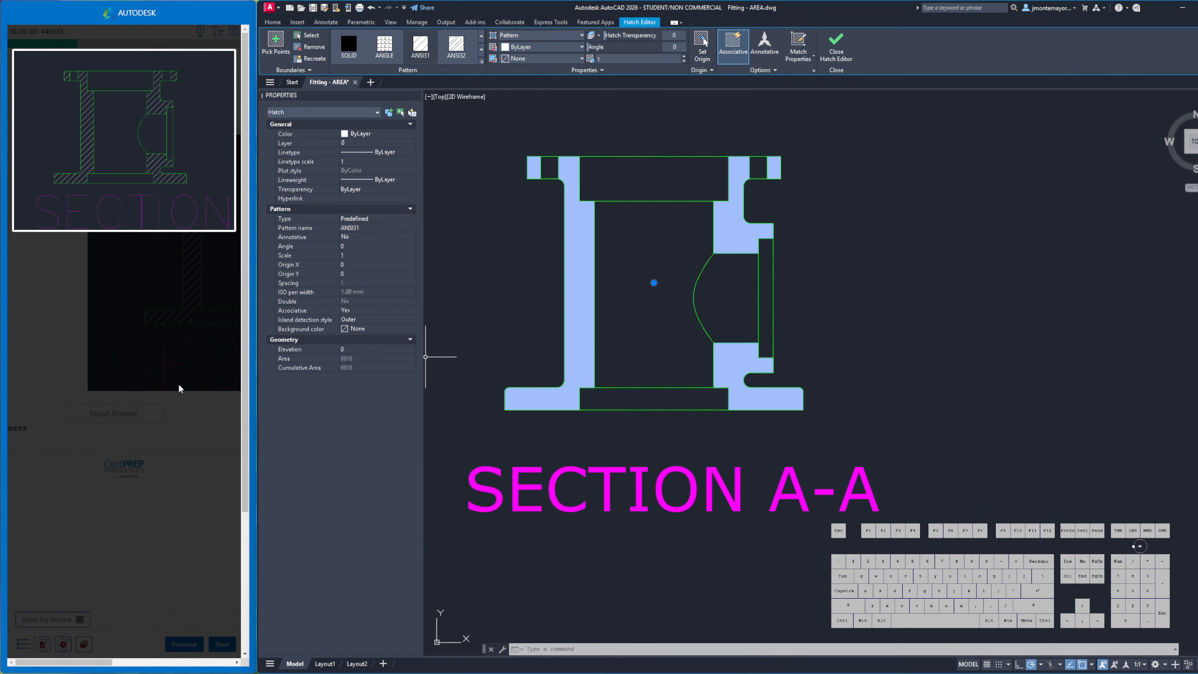
left_click(114, 414)
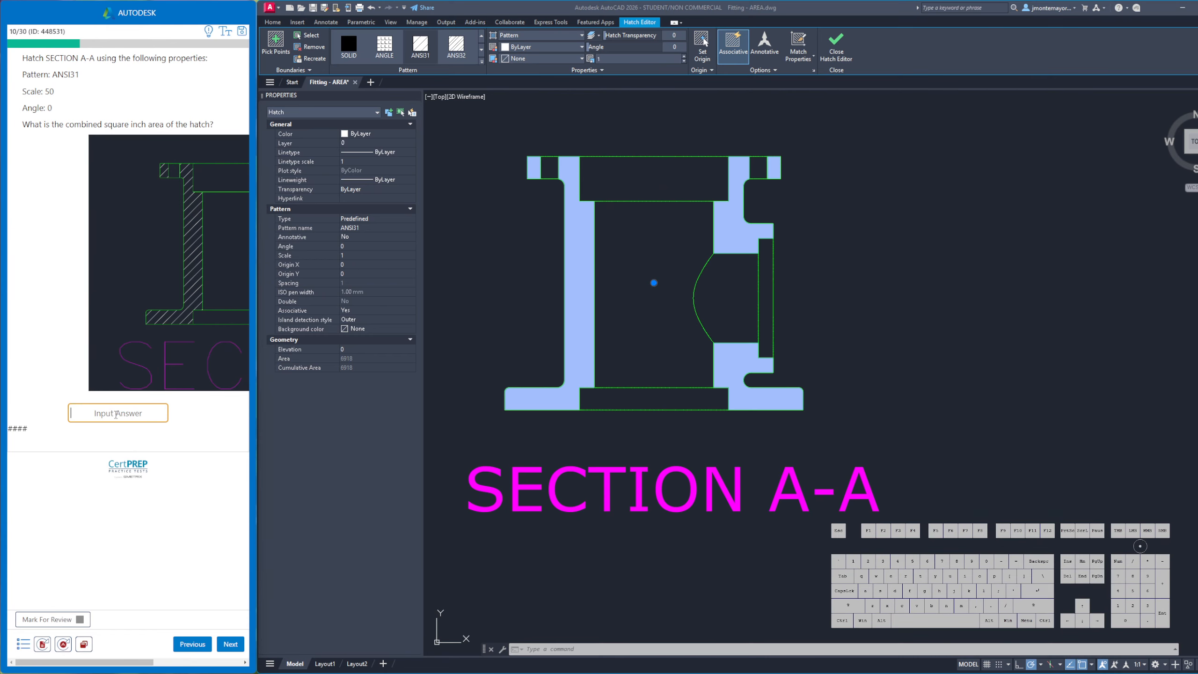
type("6918")
left_click(236, 645)
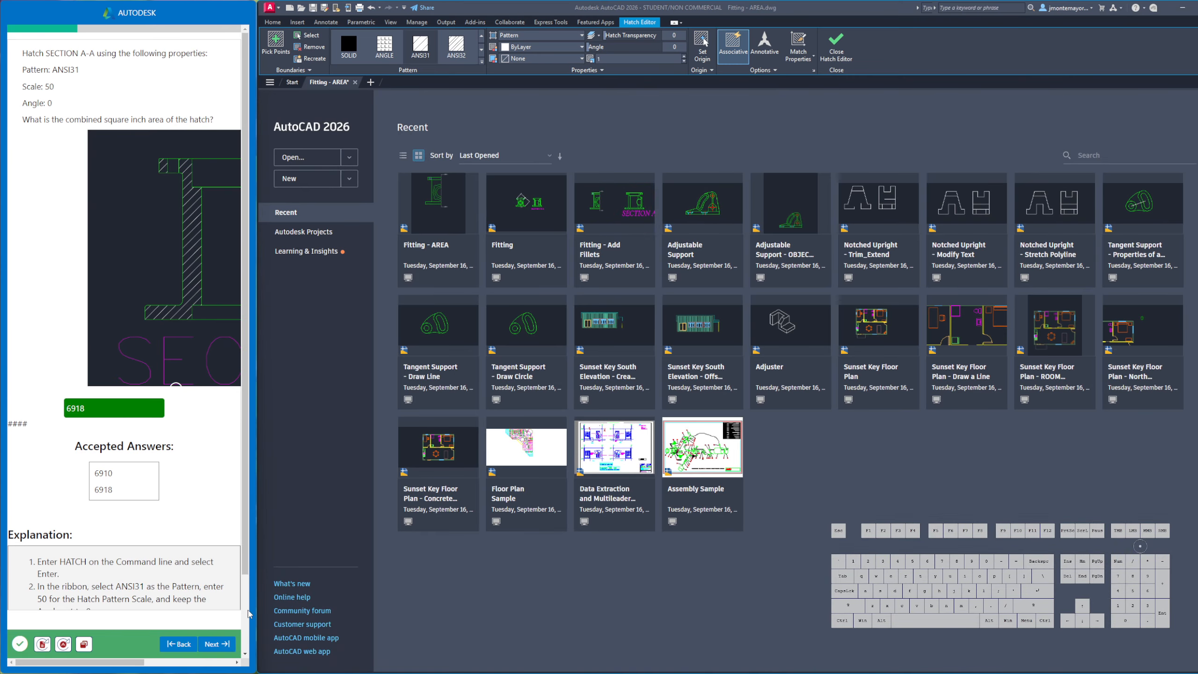
left_click(227, 651)
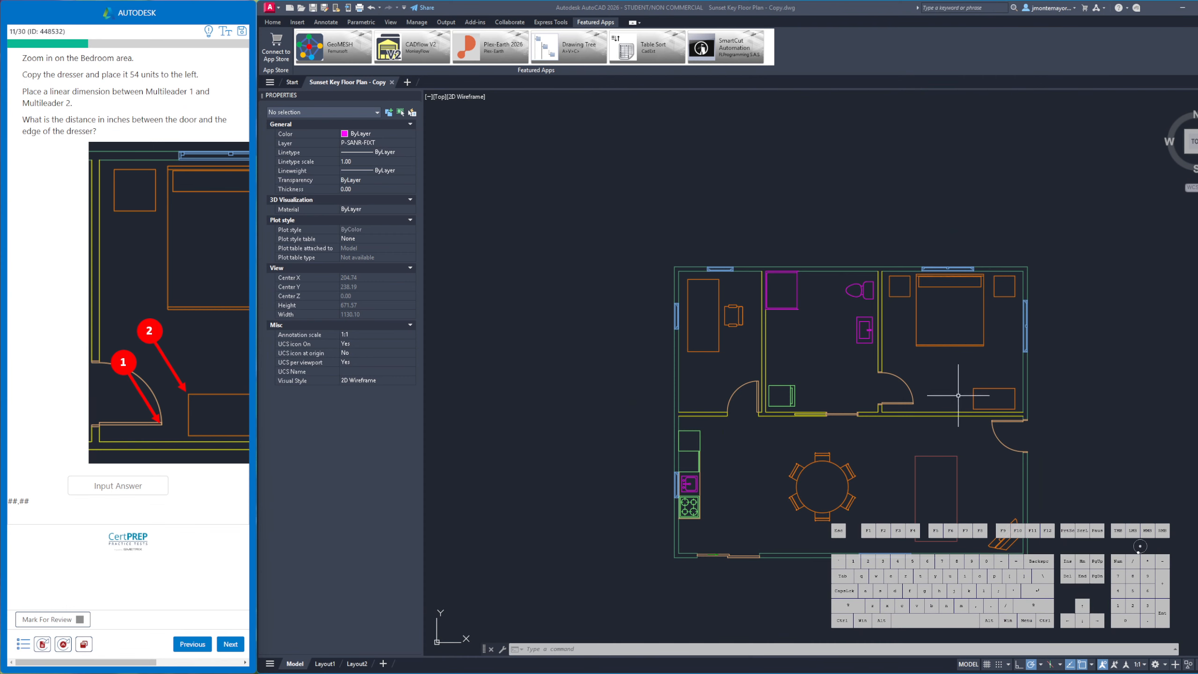
View question 11's reference image of the bedroom with the copied dresser
scroll(959, 395, "up", 2)
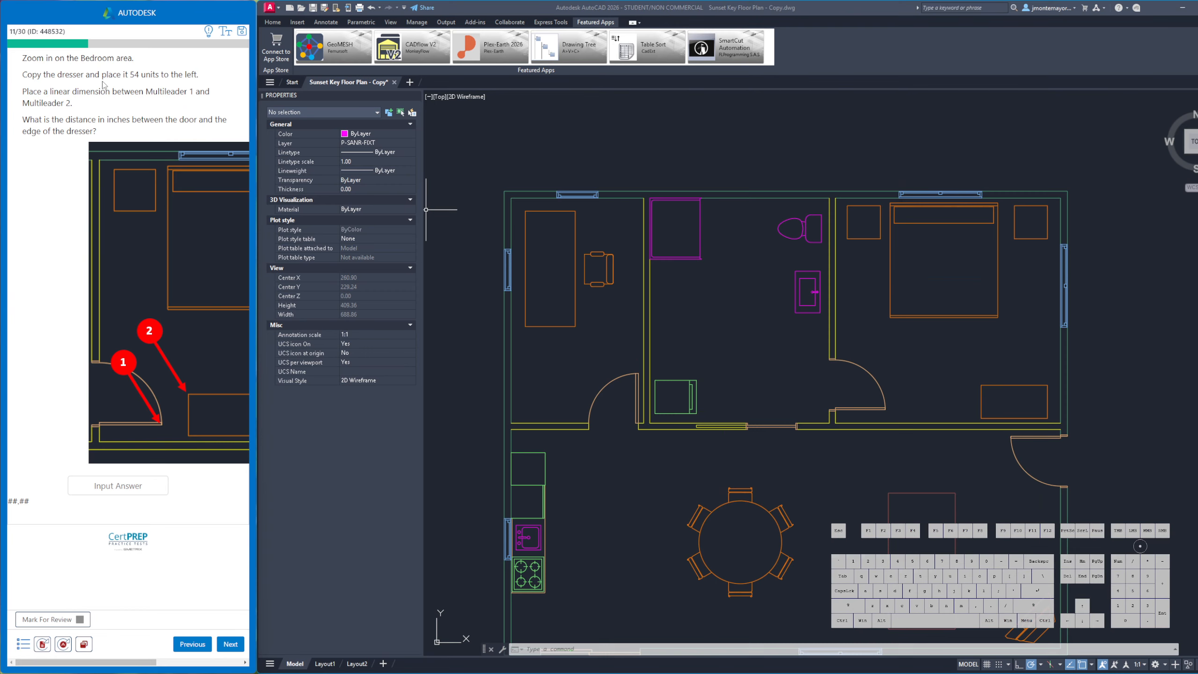
left_click(158, 313)
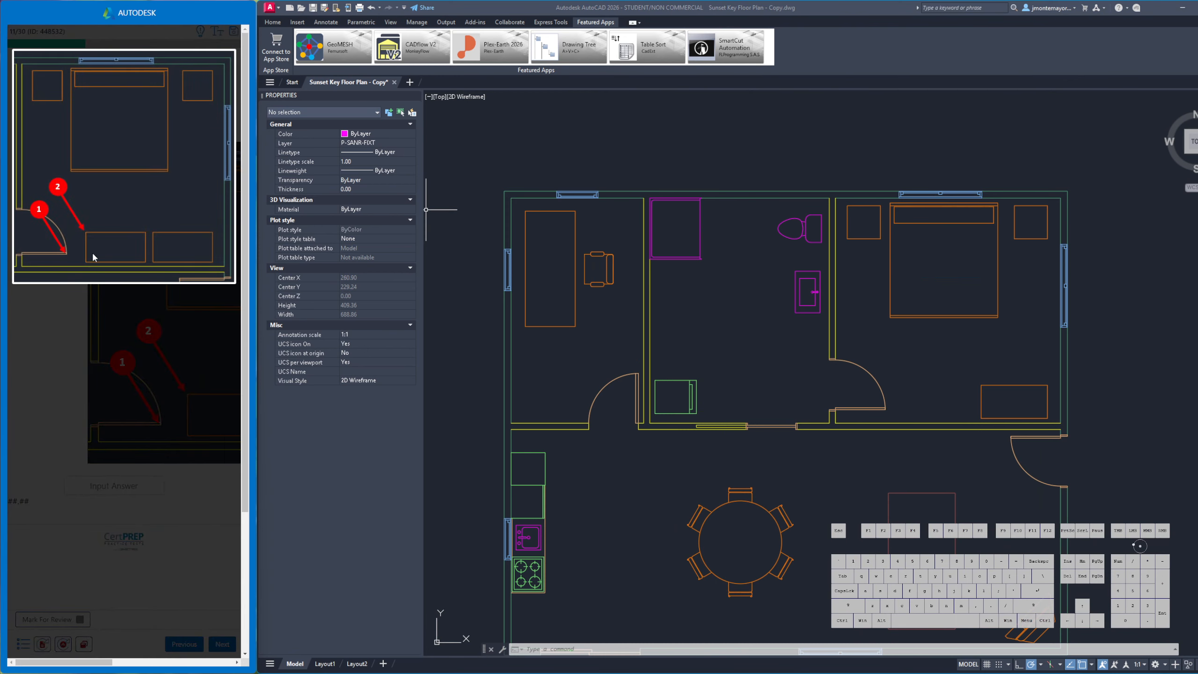
left_click(197, 344)
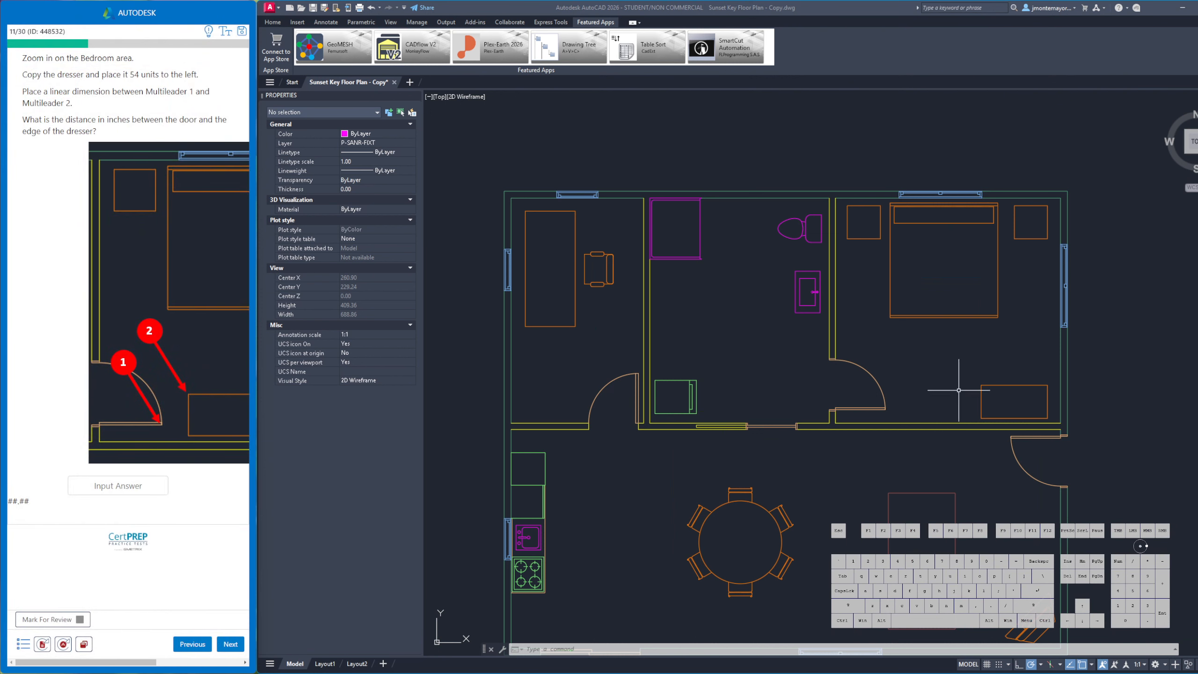
Move the left edge line of the bedroom dresser 54 units to the left
left_click(981, 398)
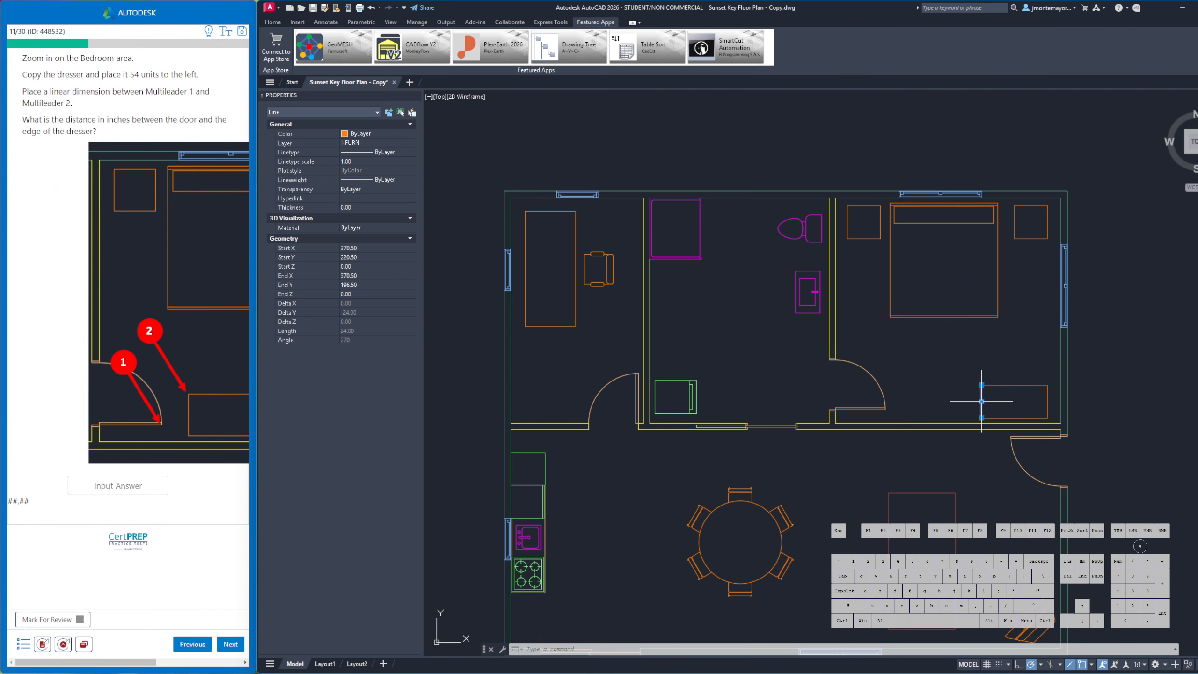
scroll(981, 401, "up", 6)
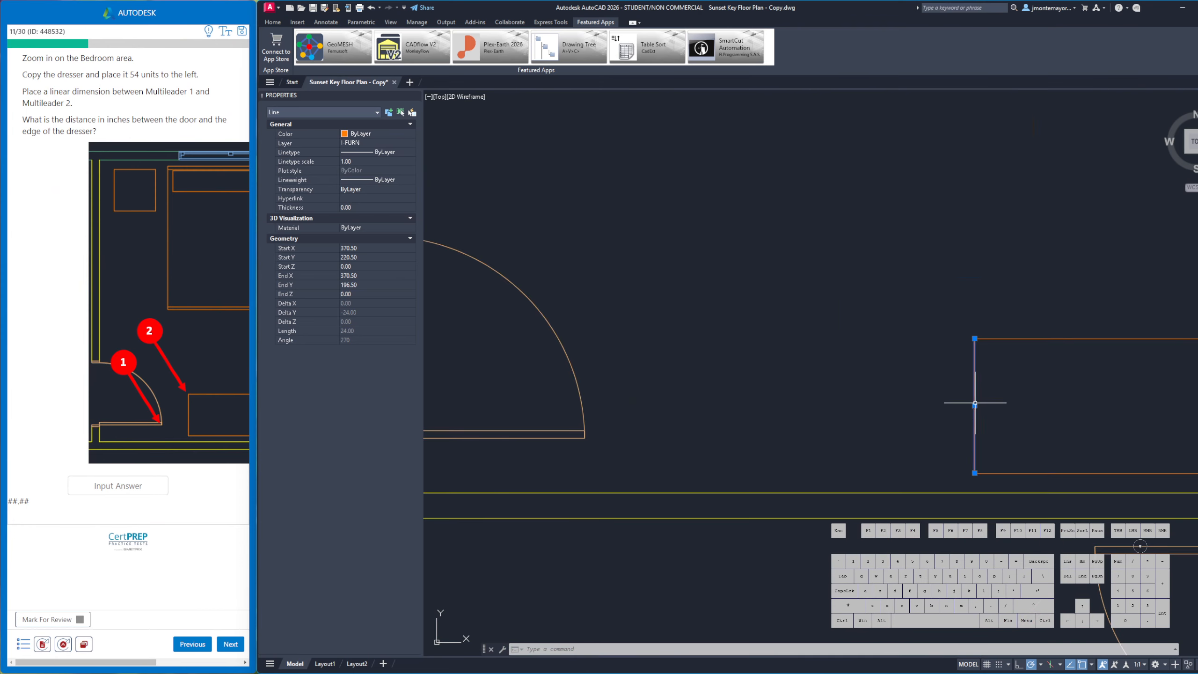
left_click(974, 405)
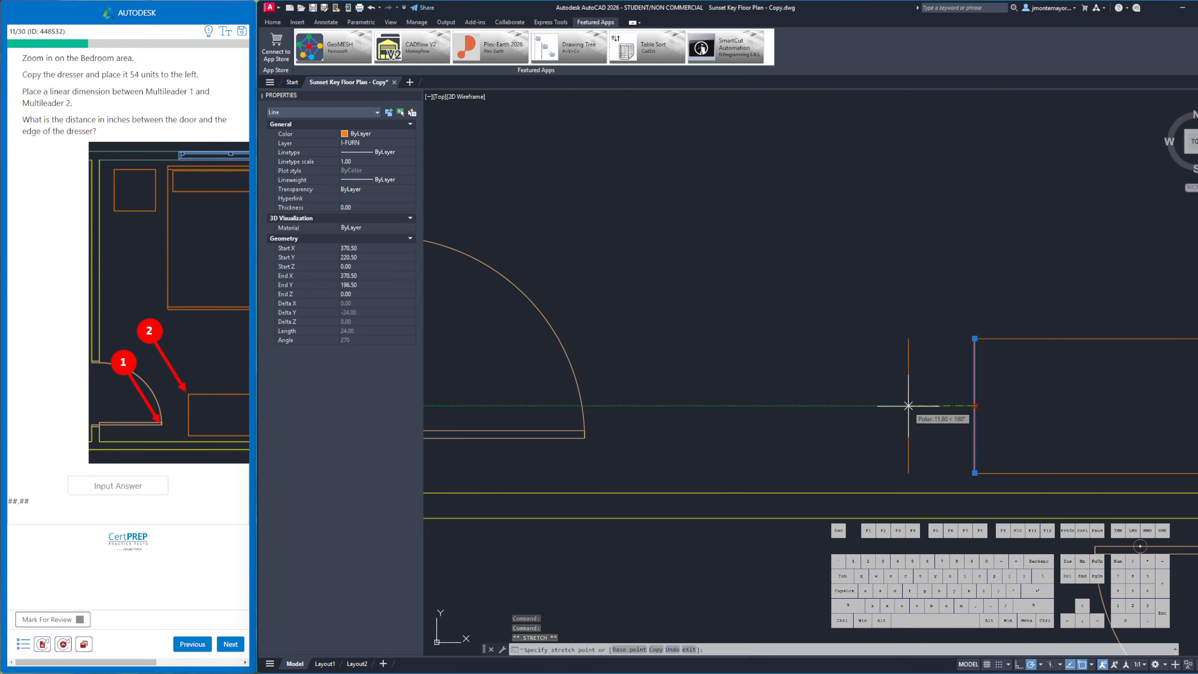
type("54")
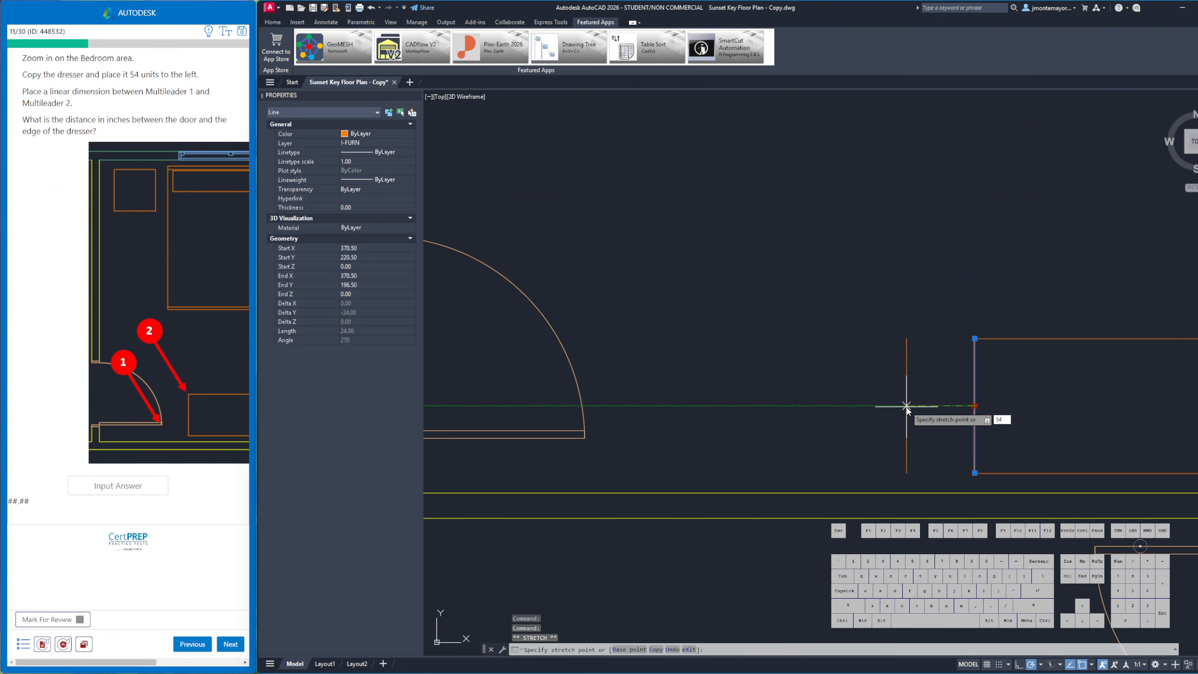
key("Return")
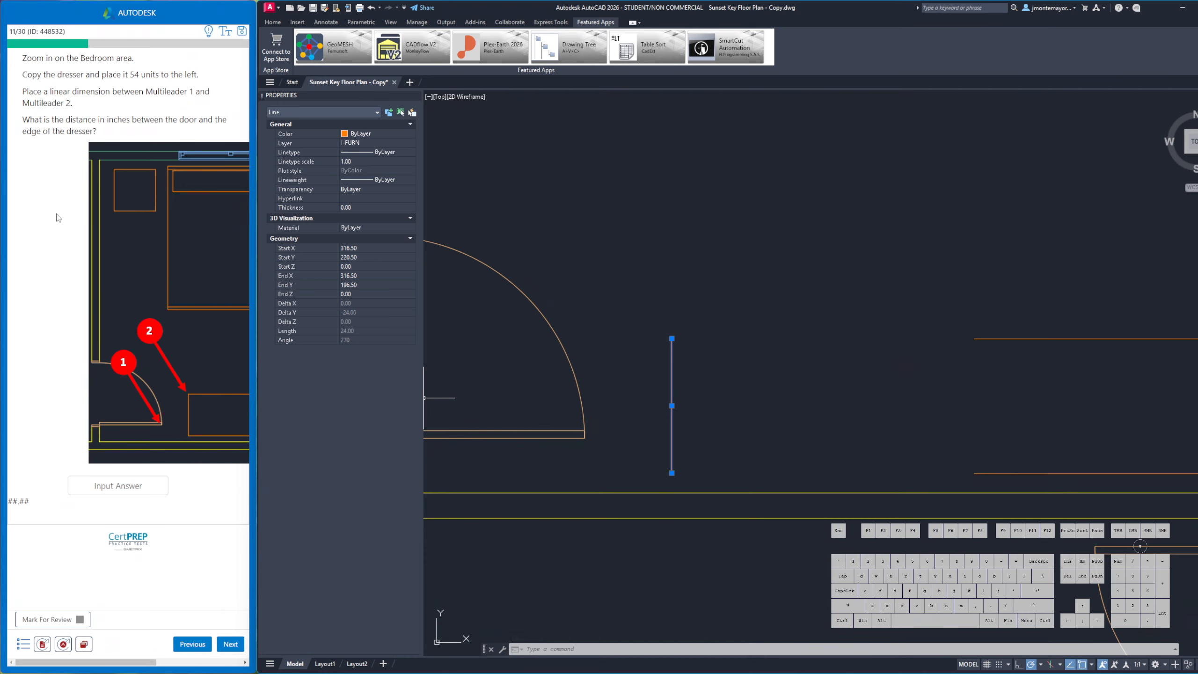
Recheck the reference image and measure the distance from the moved dresser edge's upper endpoint to the door's lower outer corner
left_click(147, 226)
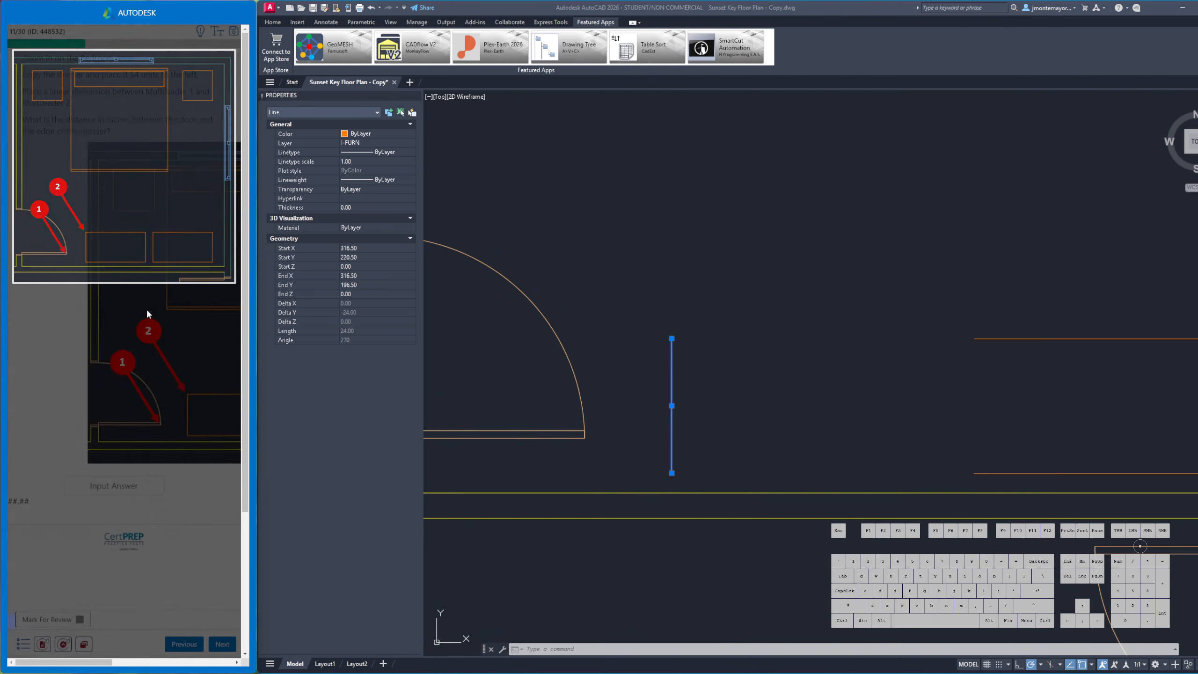
left_click(146, 308)
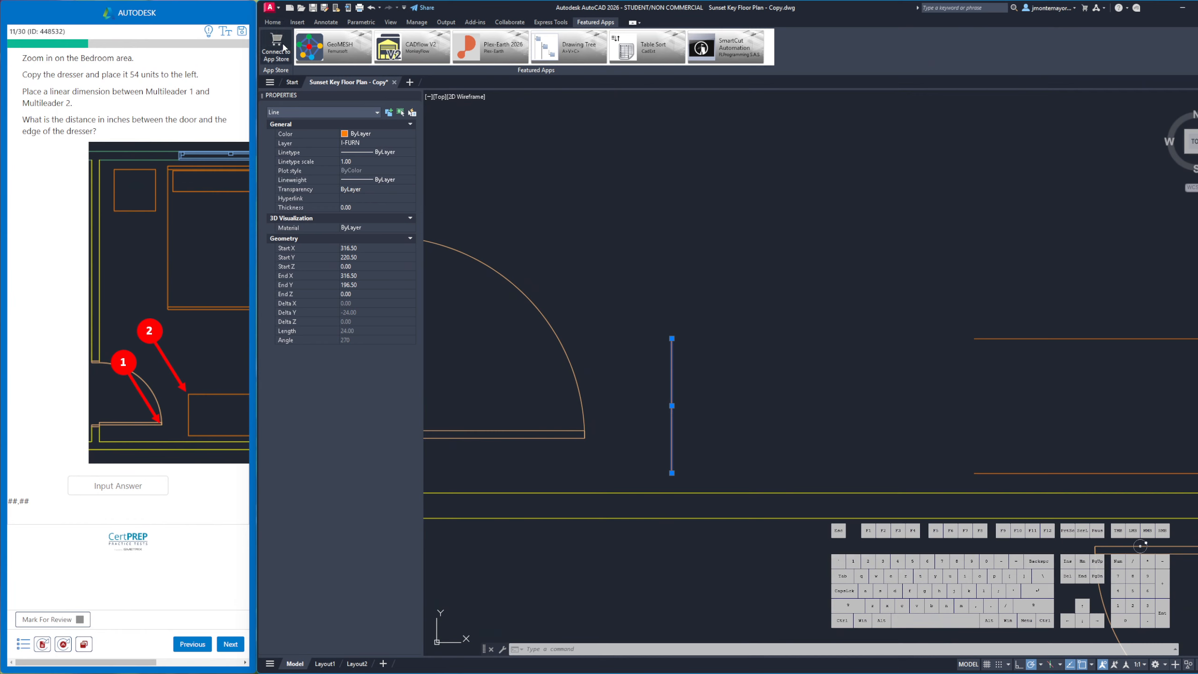
left_click(273, 22)
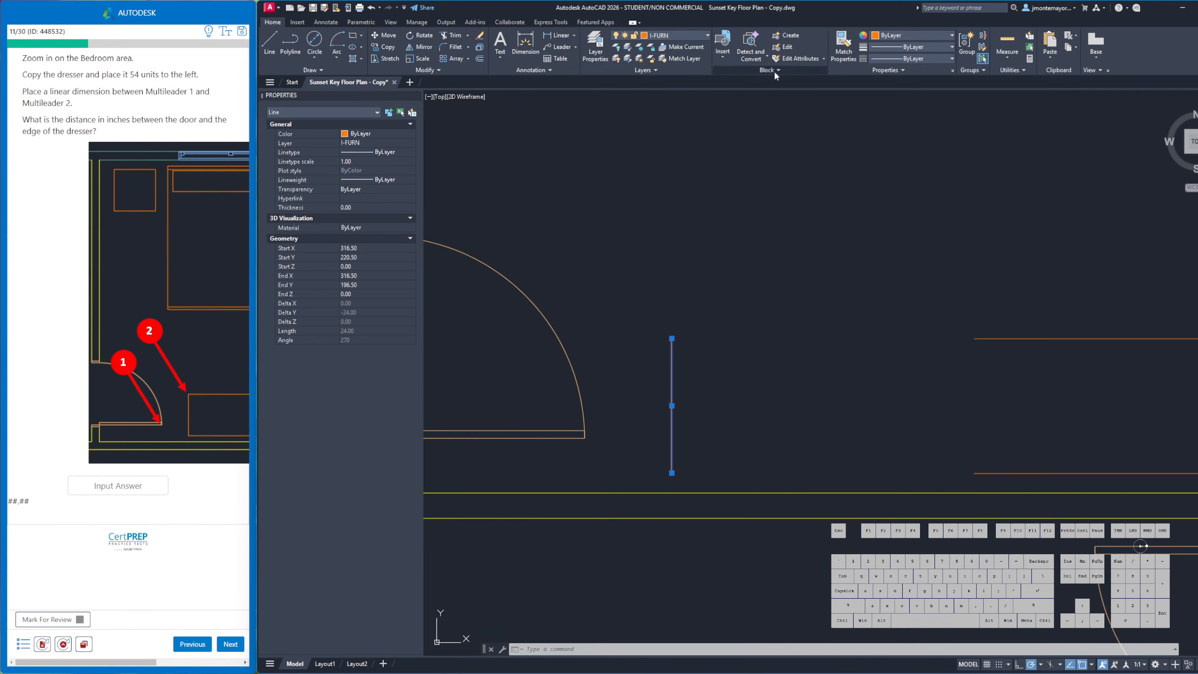
left_click(1007, 52)
left_click(1009, 98)
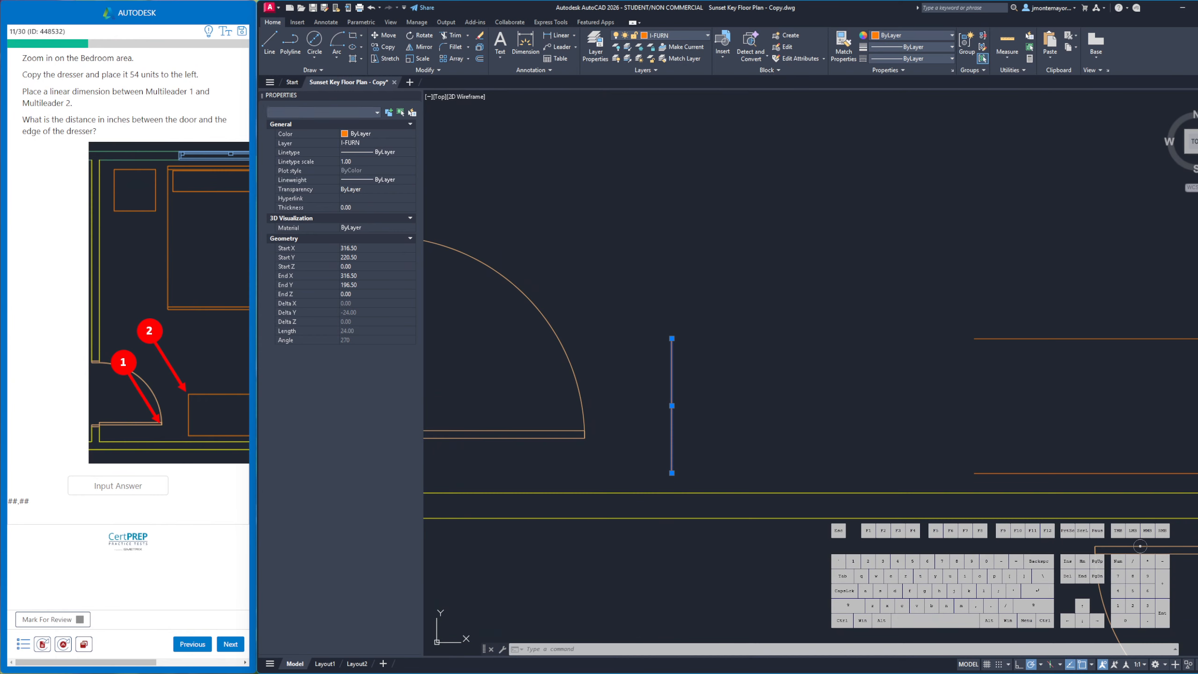
left_click(672, 339)
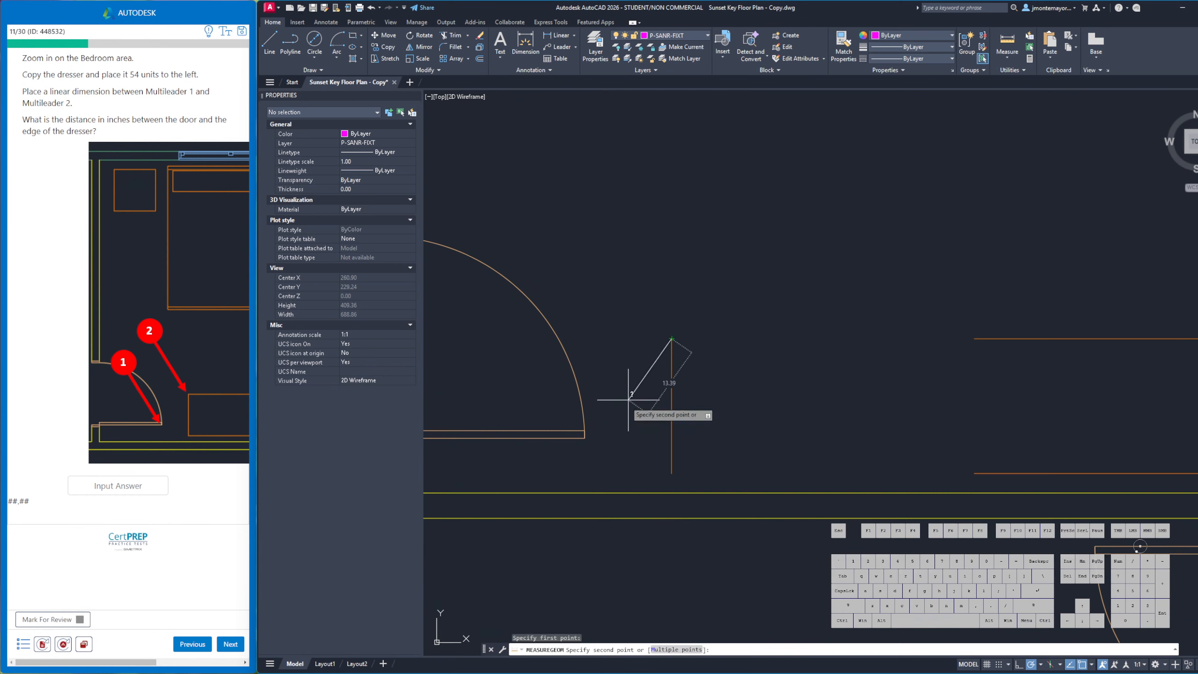
left_click(585, 438)
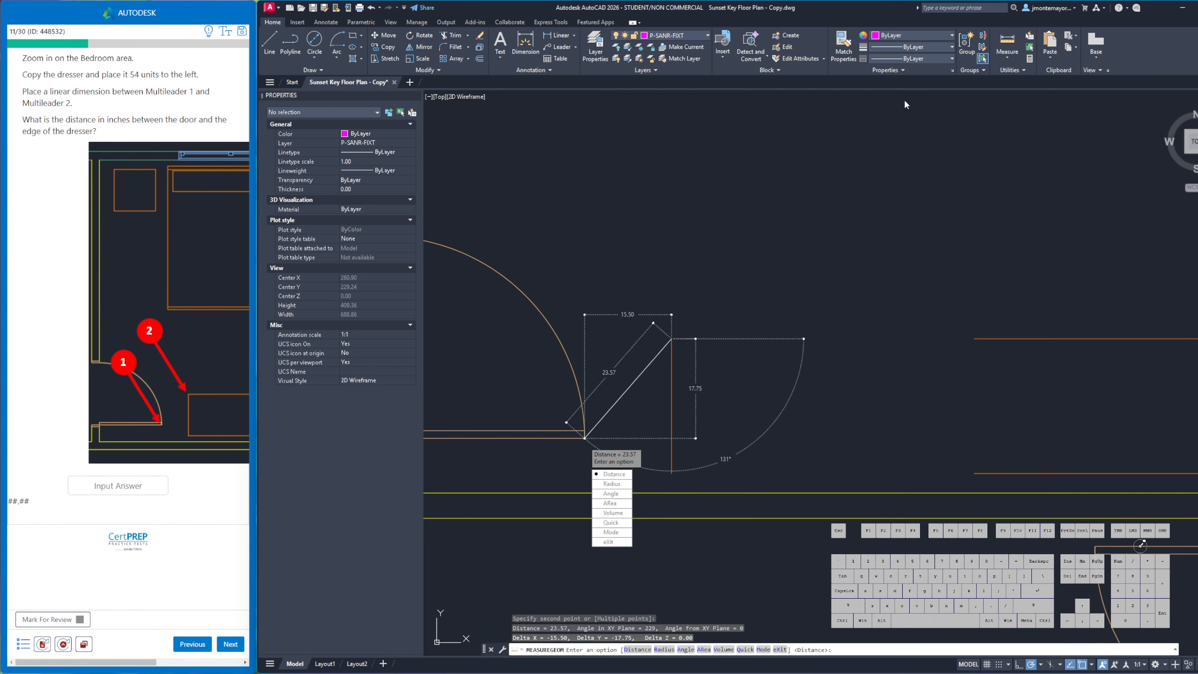
right_click(561, 239)
left_click(585, 255)
Place a horizontal dimension between the moved dresser edge's upper endpoint and the door's lower outer corner, above the door
left_click(525, 43)
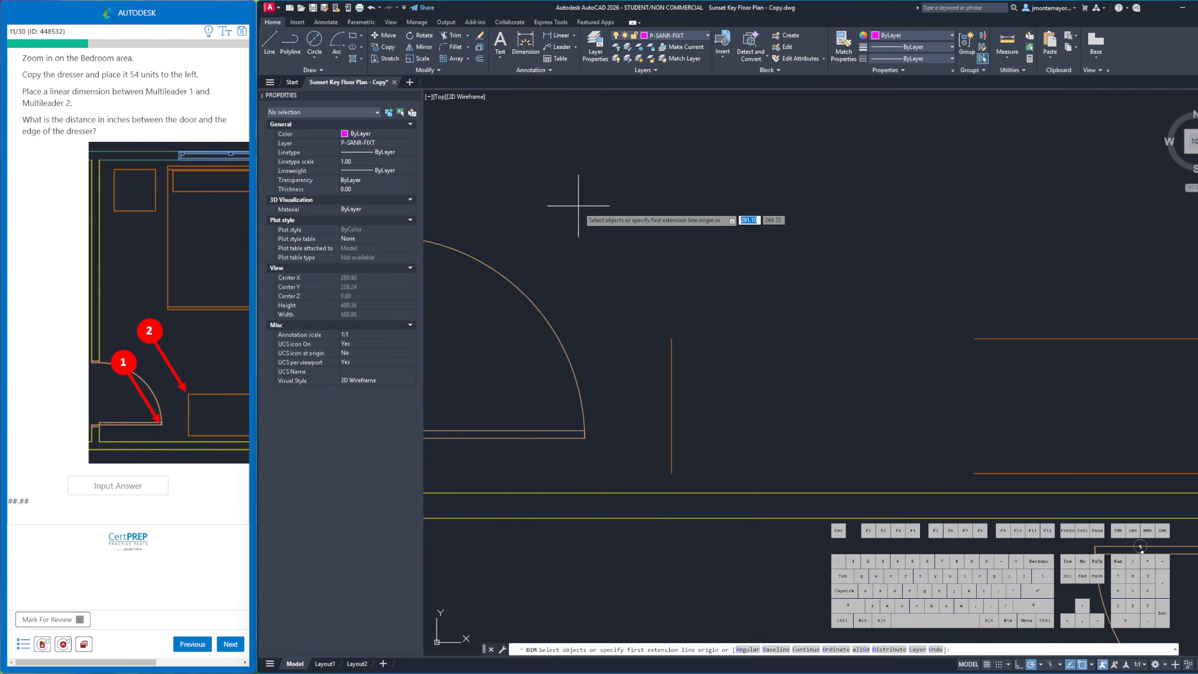
left_click(671, 338)
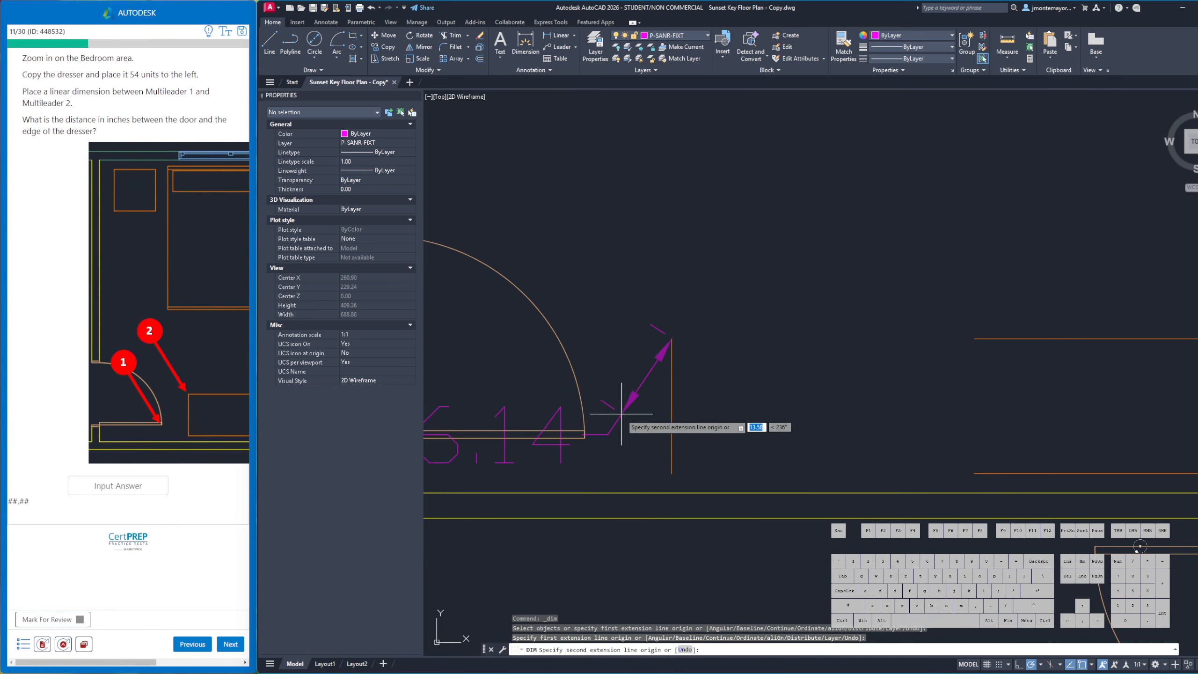
left_click(586, 438)
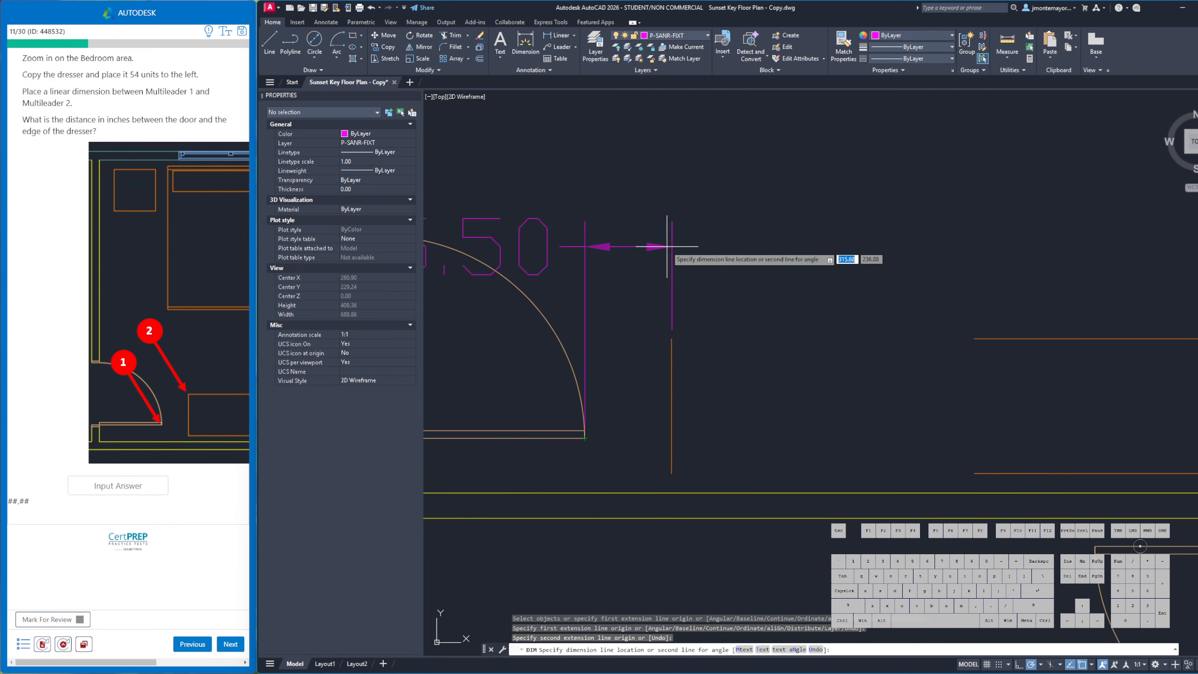
left_click(667, 247)
middle_click_drag(623, 308, 780, 305)
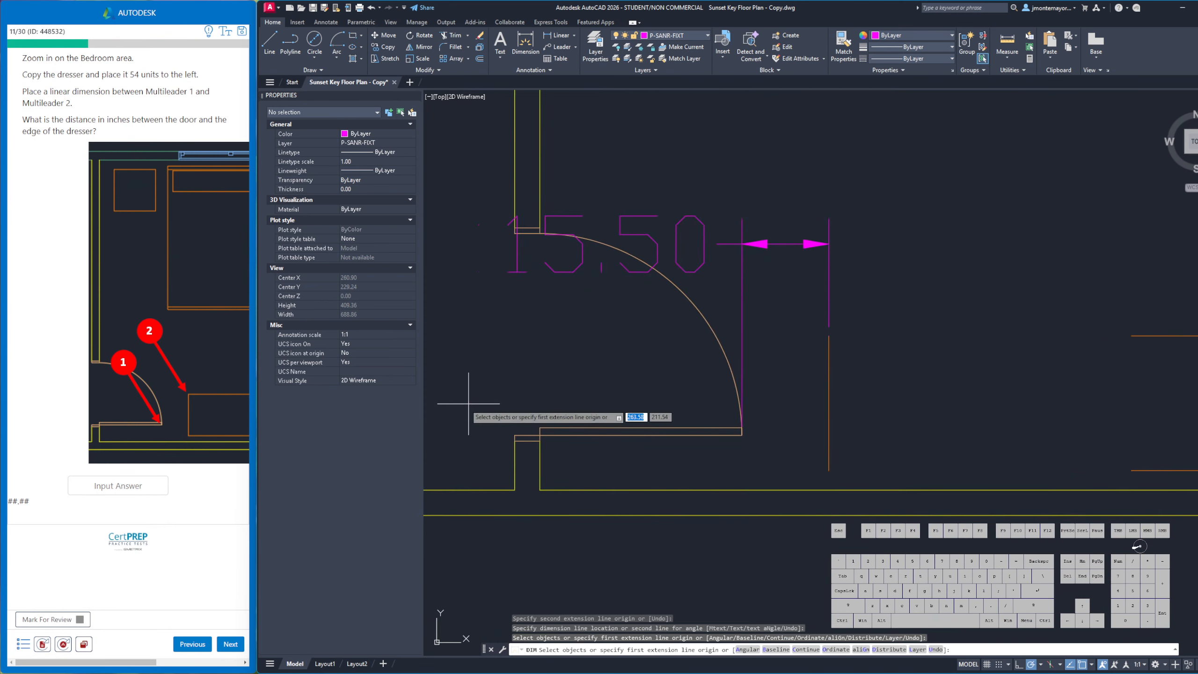
Submit 15.50 as question 11's distance answer, advance to question 12 and exit the dimension command
left_click(138, 481)
type("15.50")
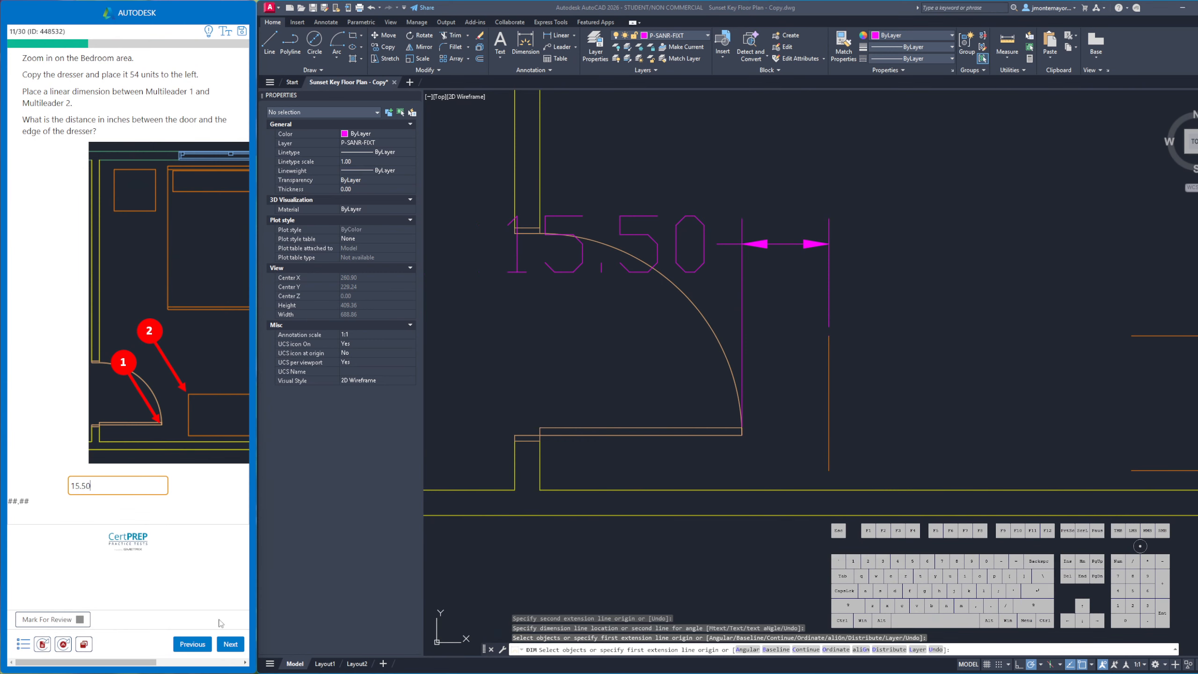
left_click(230, 643)
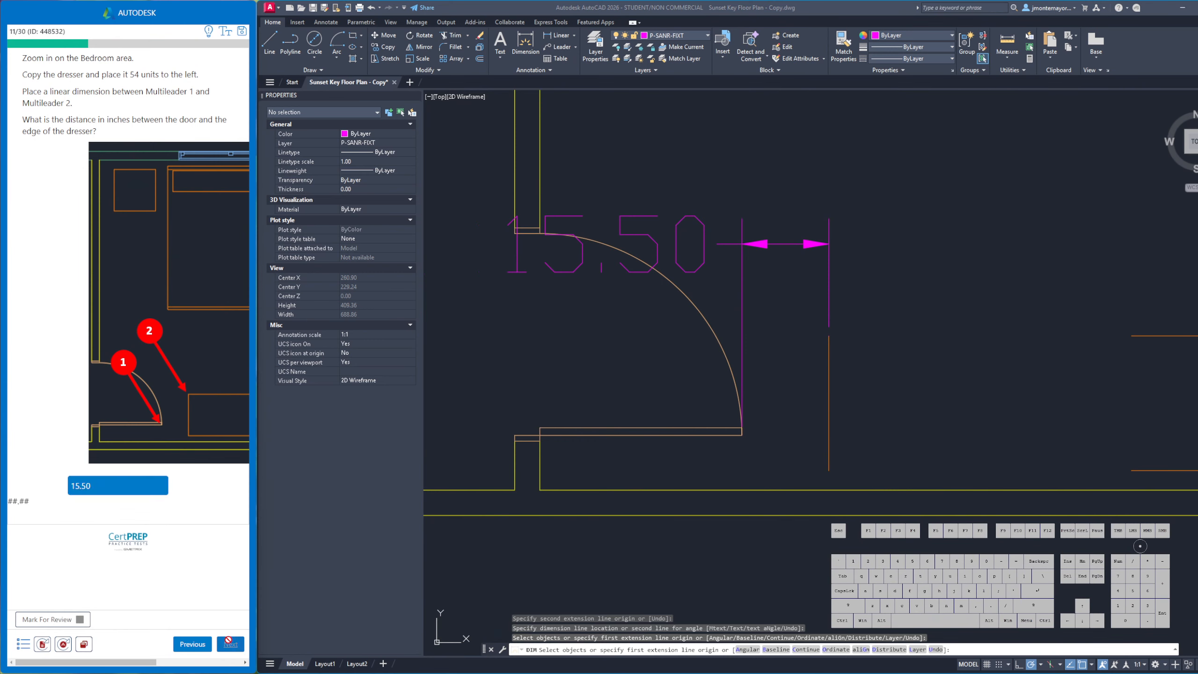
left_click(232, 643)
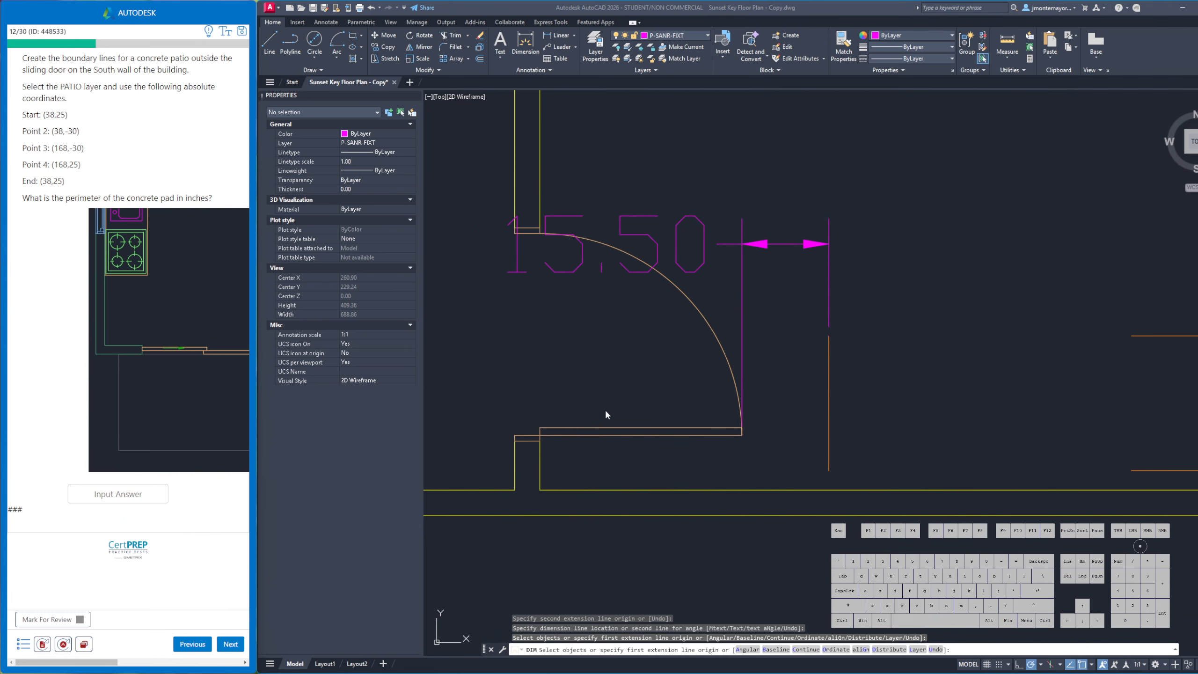
scroll(606, 414, "down", 3)
right_click(708, 380)
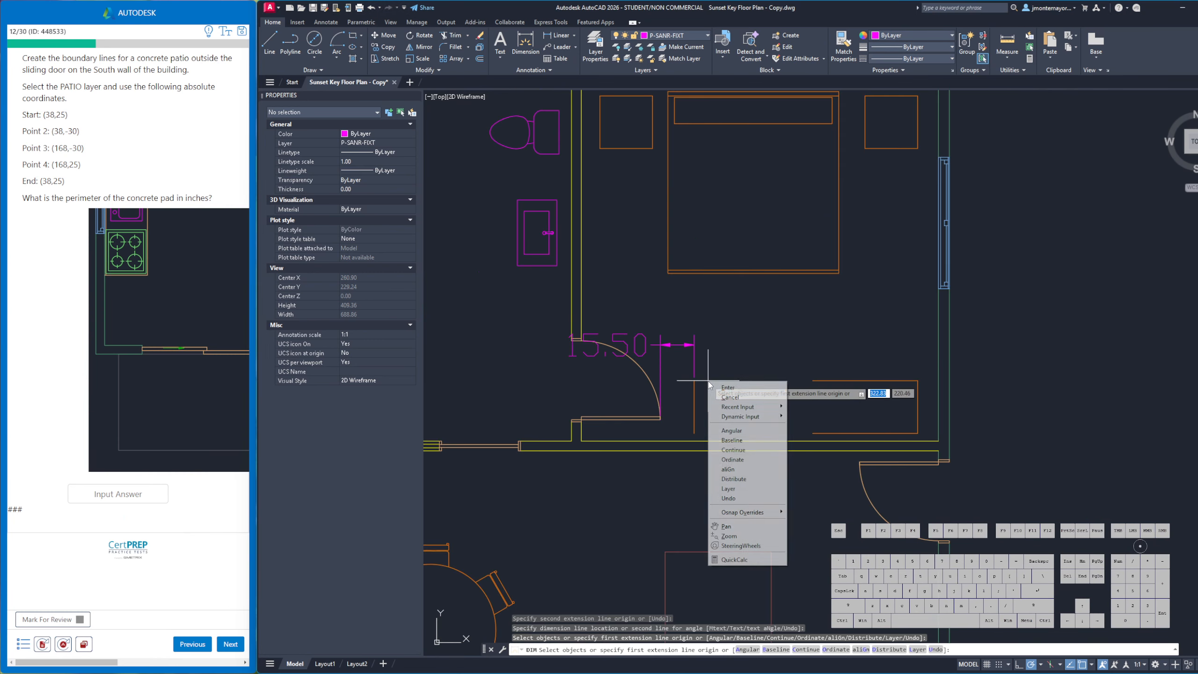
left_click(725, 402)
Draw a marker circle centred at 38,25 near the south wall's sliding door, with a radius of about 6 units
middle_click_drag(603, 366, 842, 335)
scroll(597, 405, "up", 2)
scroll(603, 401, "down", 4)
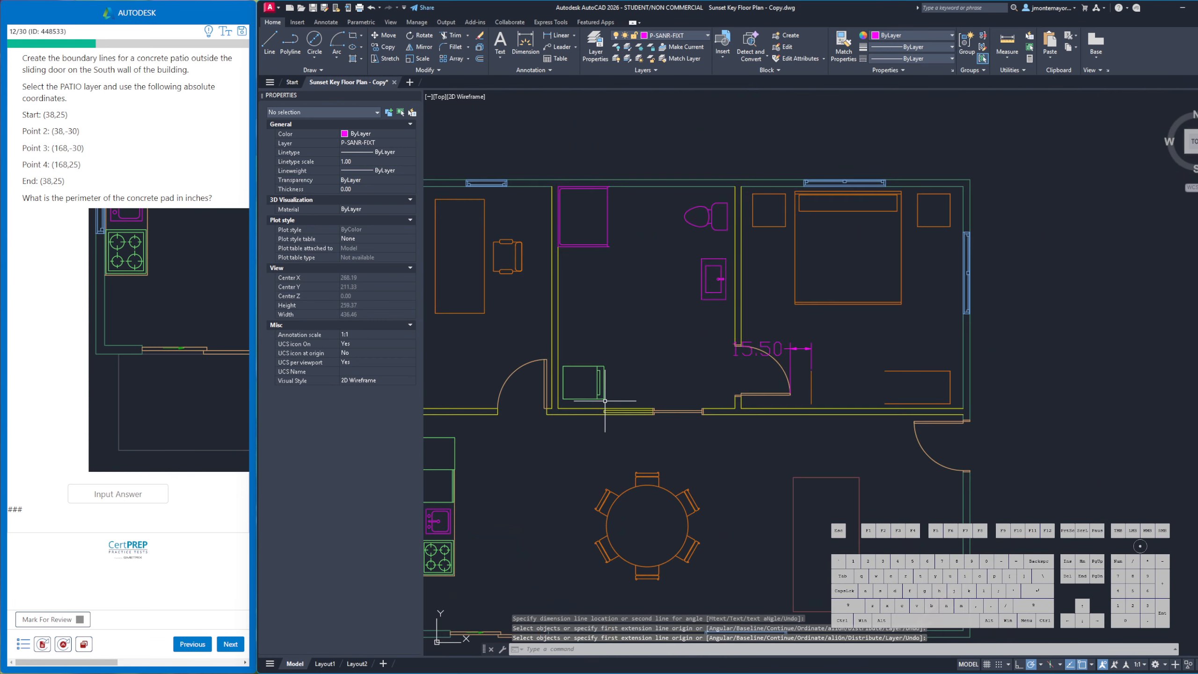
middle_click_drag(605, 401, 803, 354)
middle_click_drag(702, 472, 670, 304)
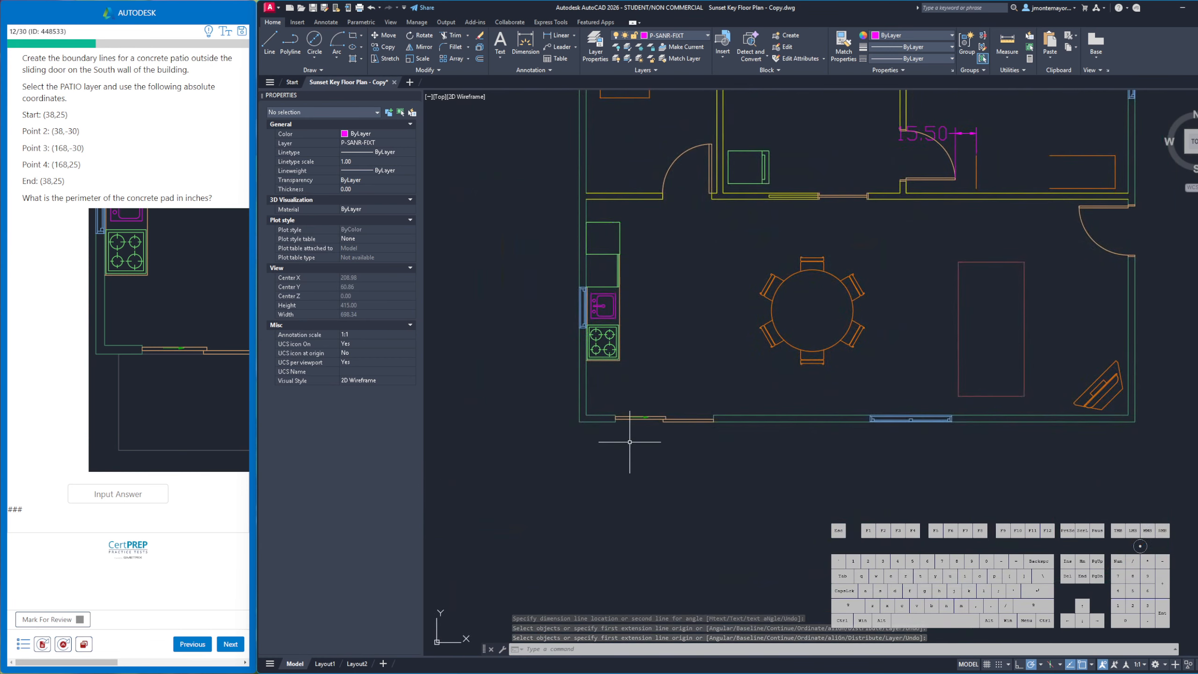
left_click(315, 59)
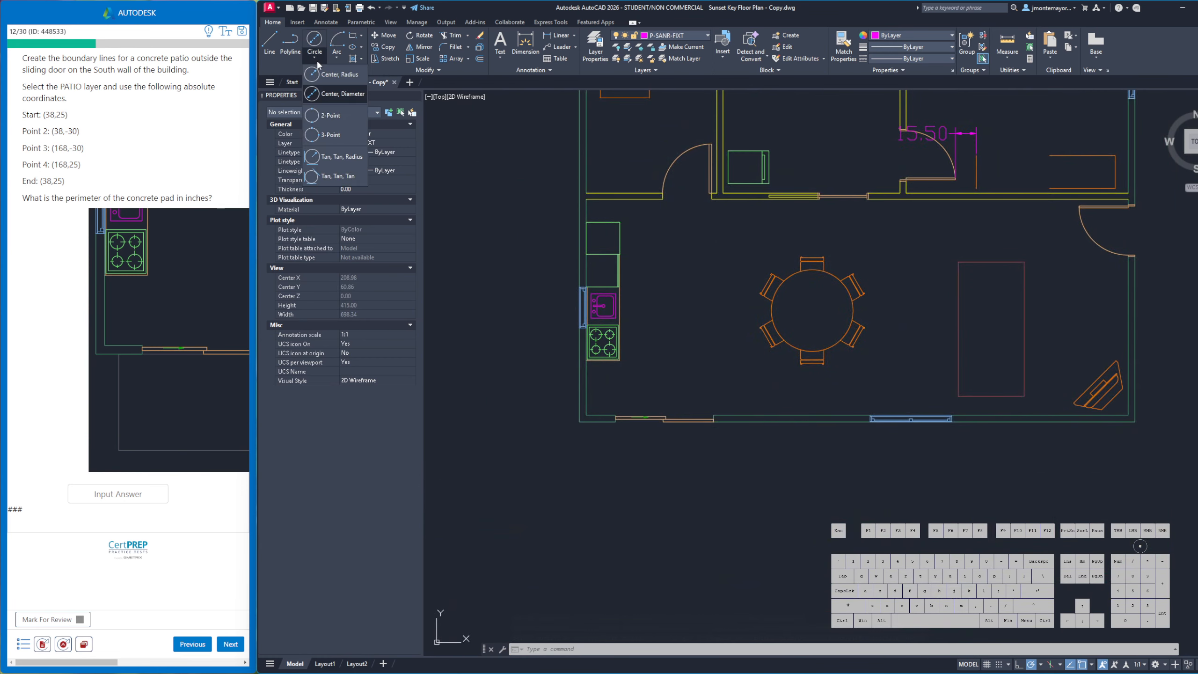
left_click(323, 74)
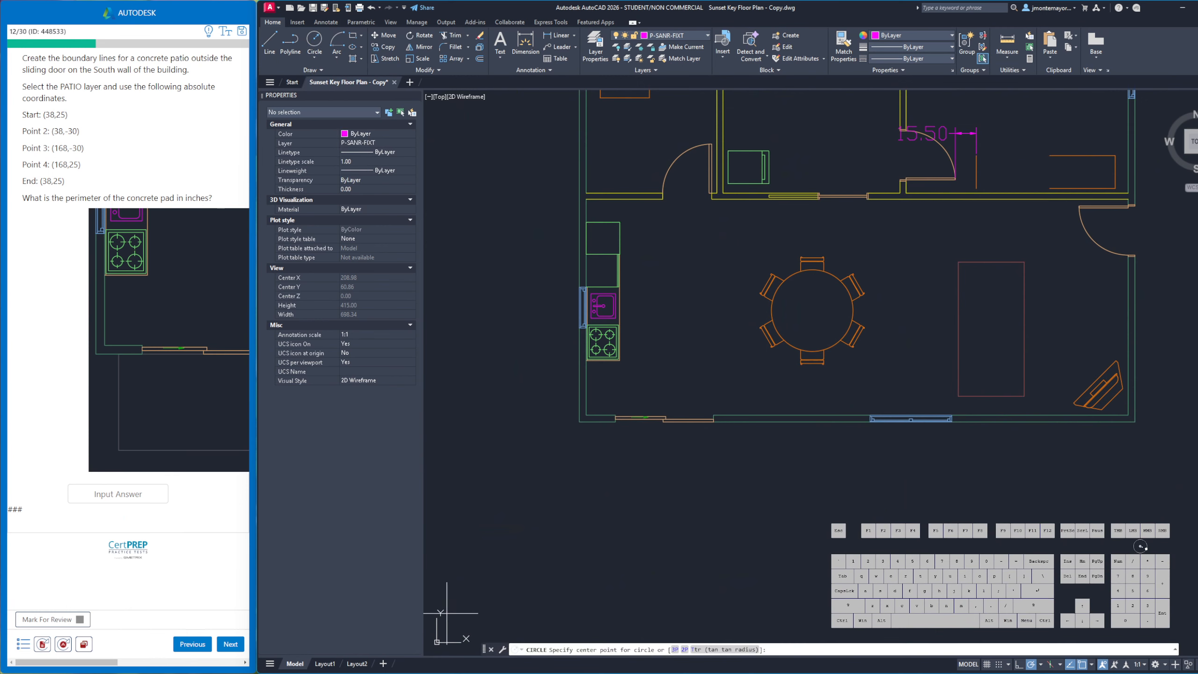
scroll(613, 435, "up", 4)
middle_click_drag(605, 438, 669, 419)
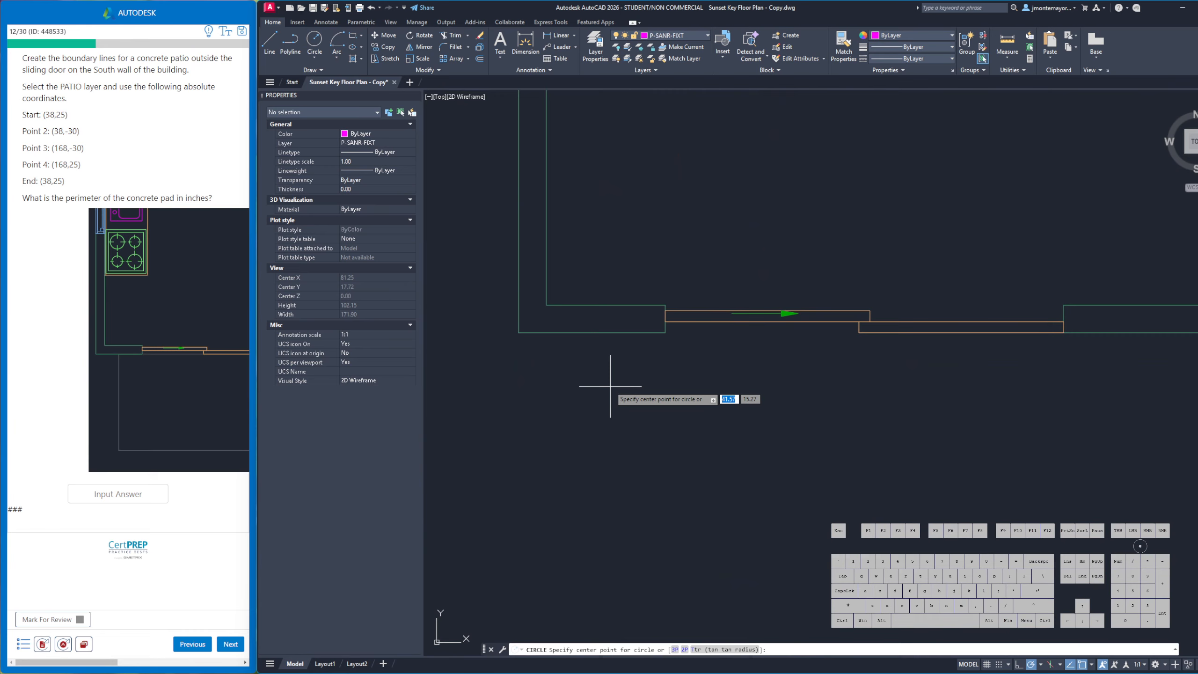
type("38")
key("Tab")
type("25")
key("Return")
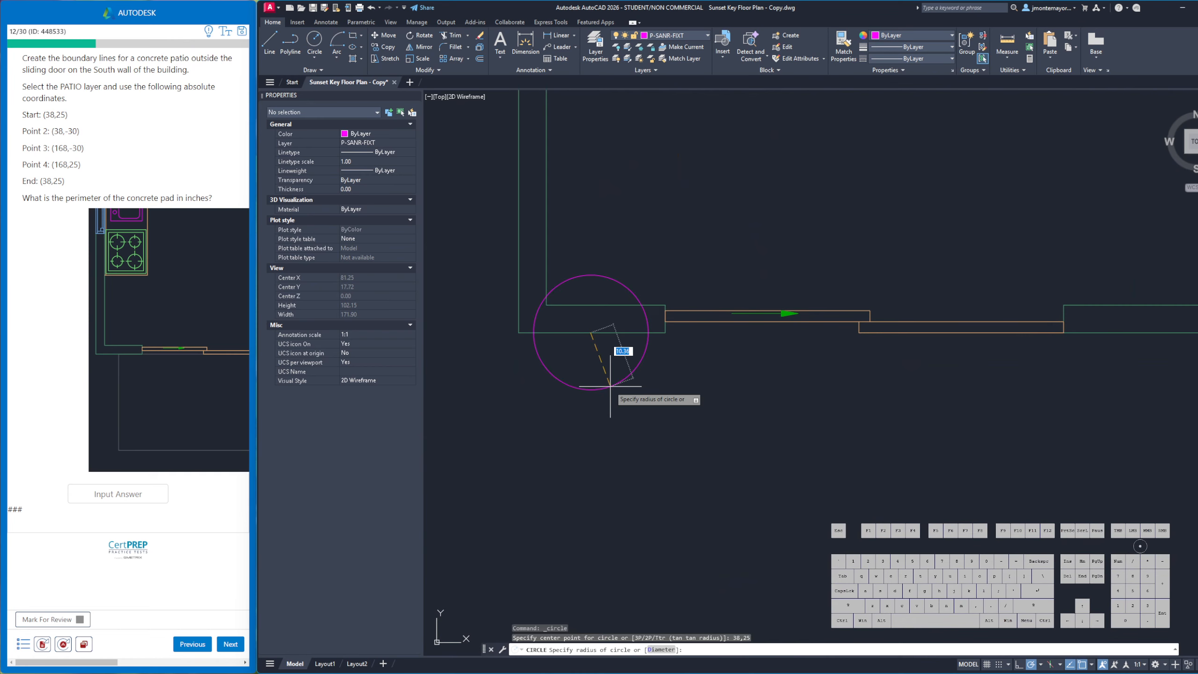
left_click(576, 364)
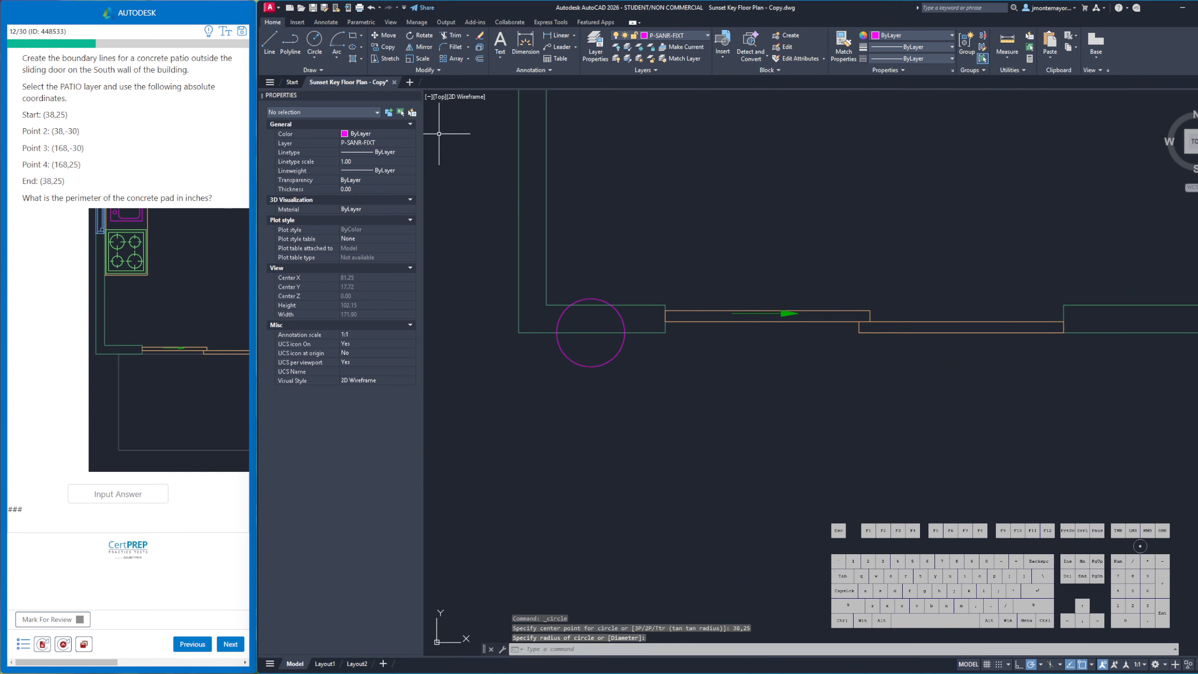
Draw a second marker circle centred at 38,-30 for the patio's point 2
left_click(318, 54)
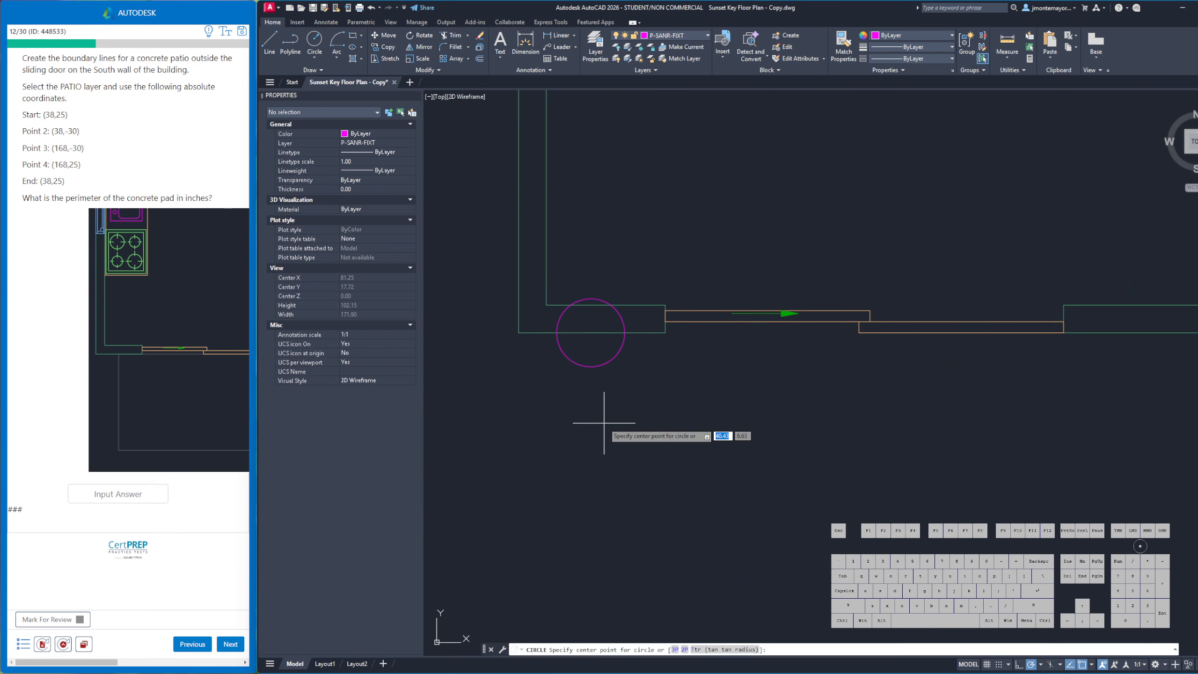
type("38")
key("Tab")
type("-30")
key("Return")
scroll(603, 423, "down", 4)
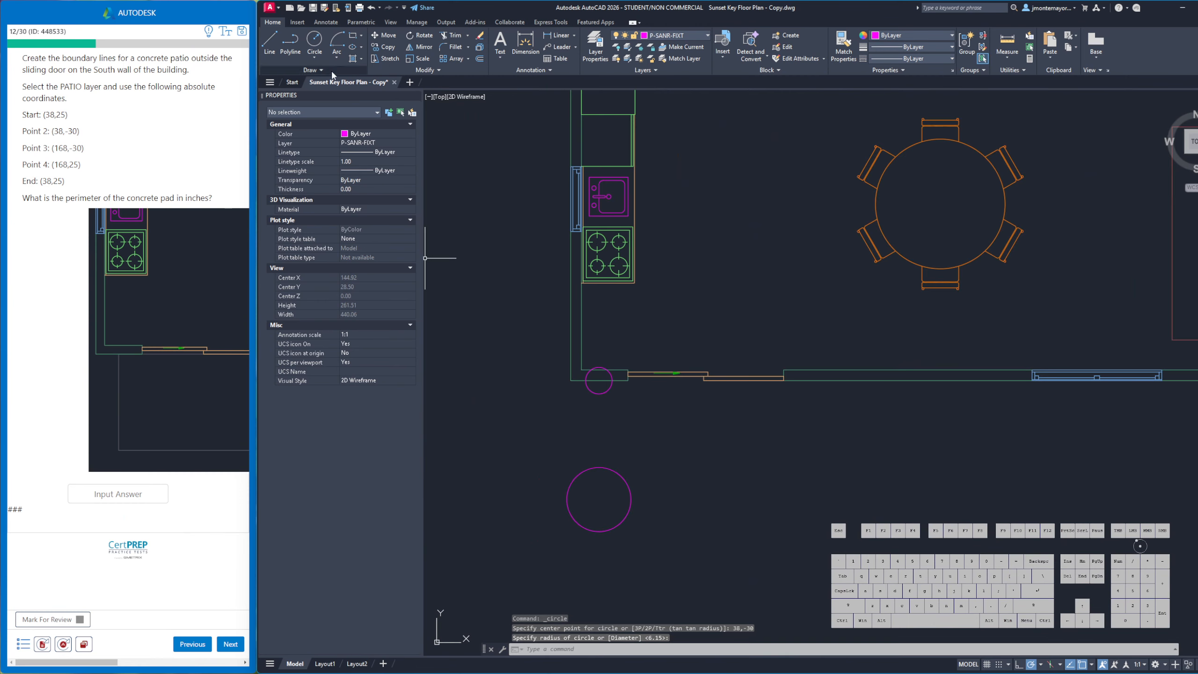
Draw a third marker circle centred at 168,-30 for the patio's point 3, with a radius of about 21 units
left_click(320, 47)
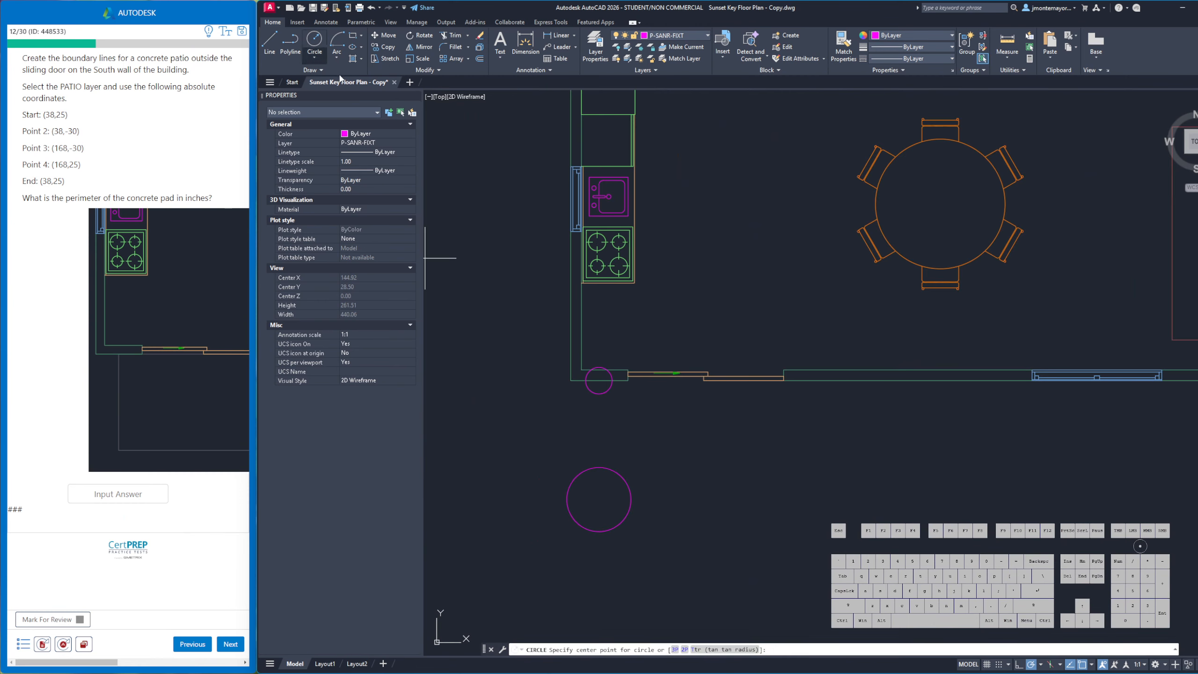
type("168")
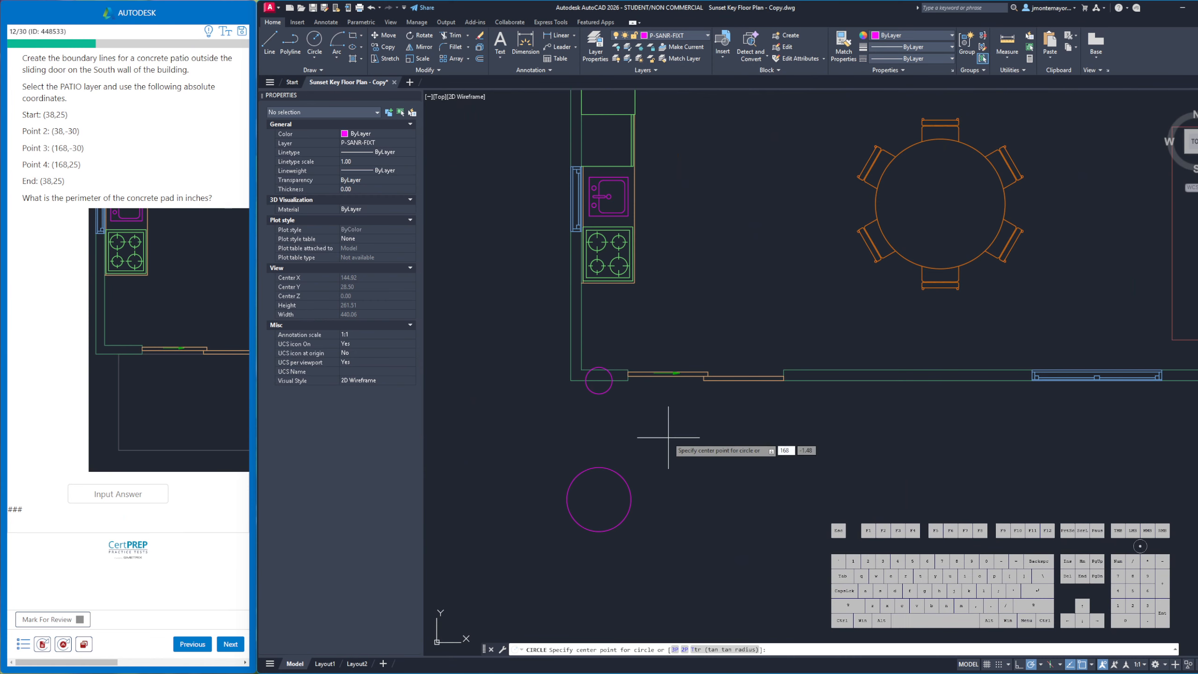
key("Tab")
type("-30")
key("Return")
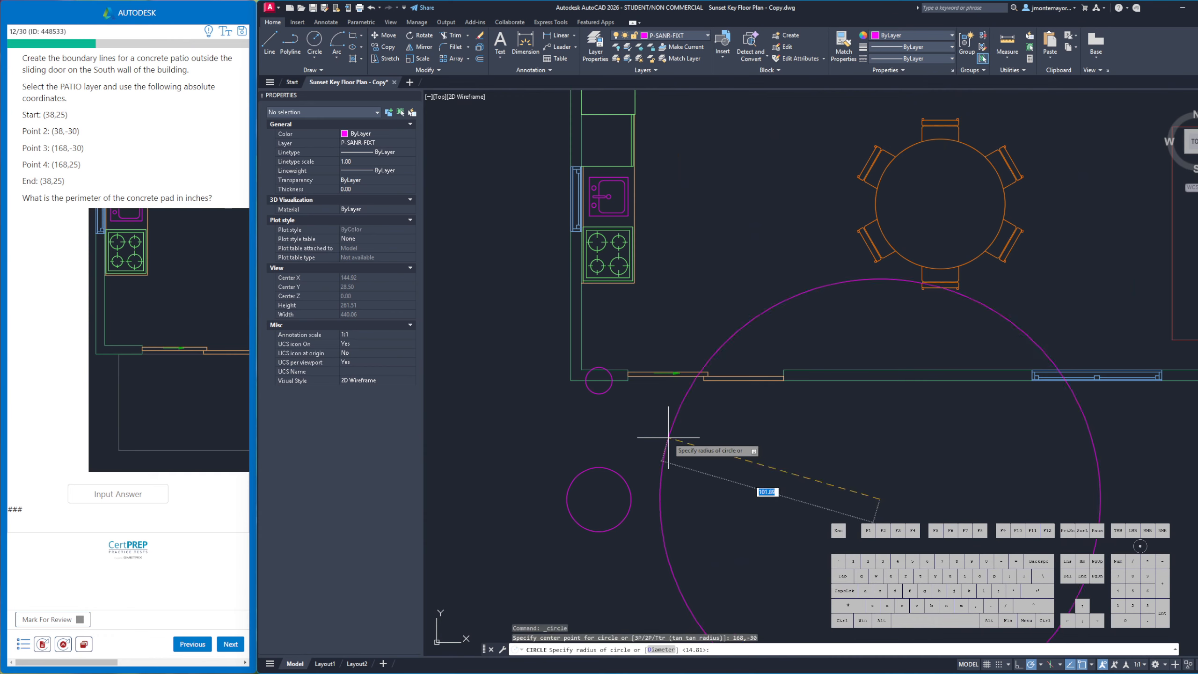
left_click(841, 480)
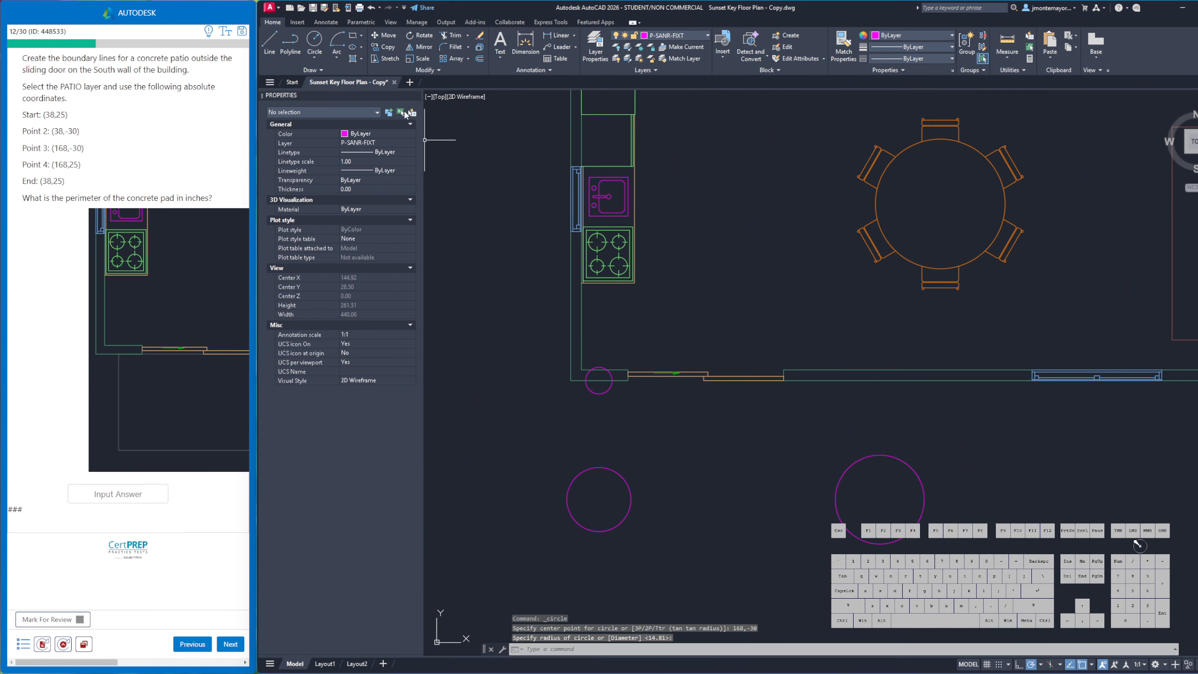
Draw a fourth marker circle centred at 168,25 for the patio's point 4
left_click(313, 43)
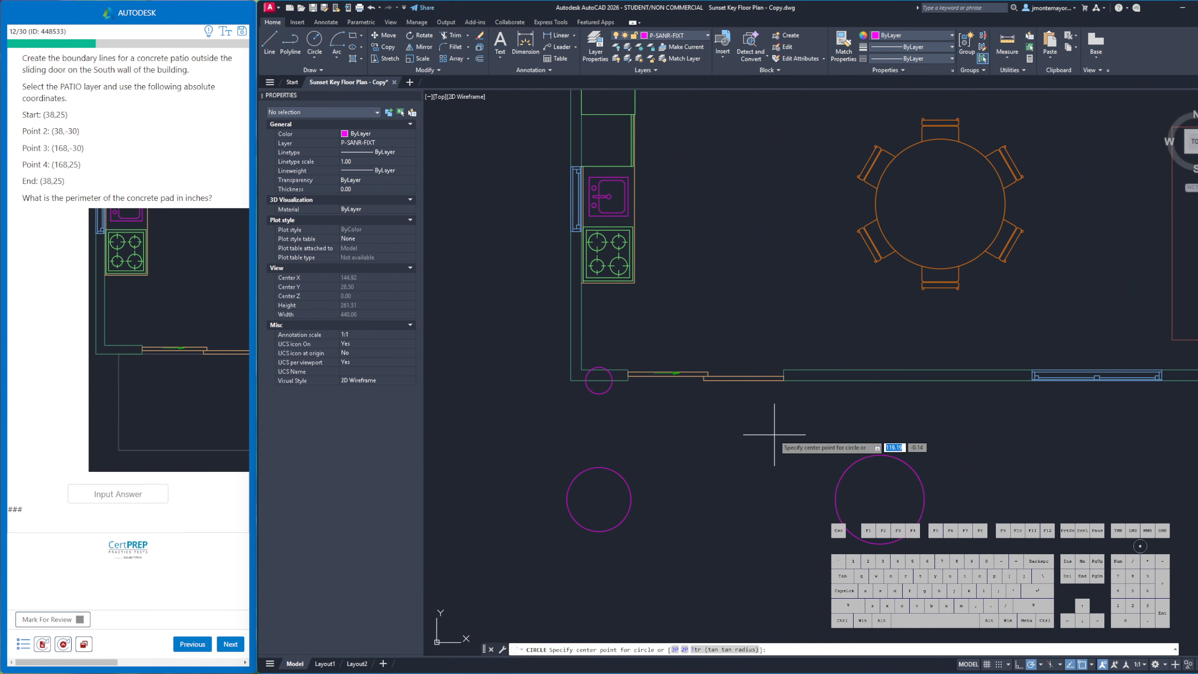
type("168,25")
key("Return")
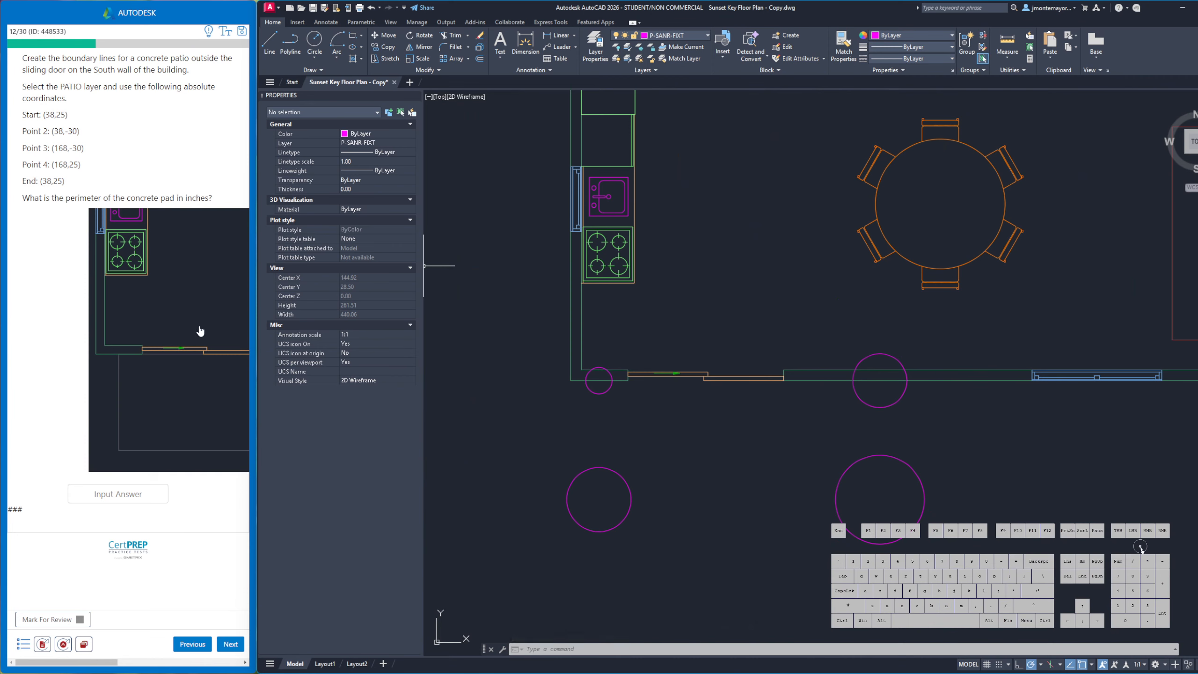
Draw the closed patio outline with lines through the four marker circle centres, starting and ending at 38,25, using the enlarged question picture as reference
left_click(169, 363)
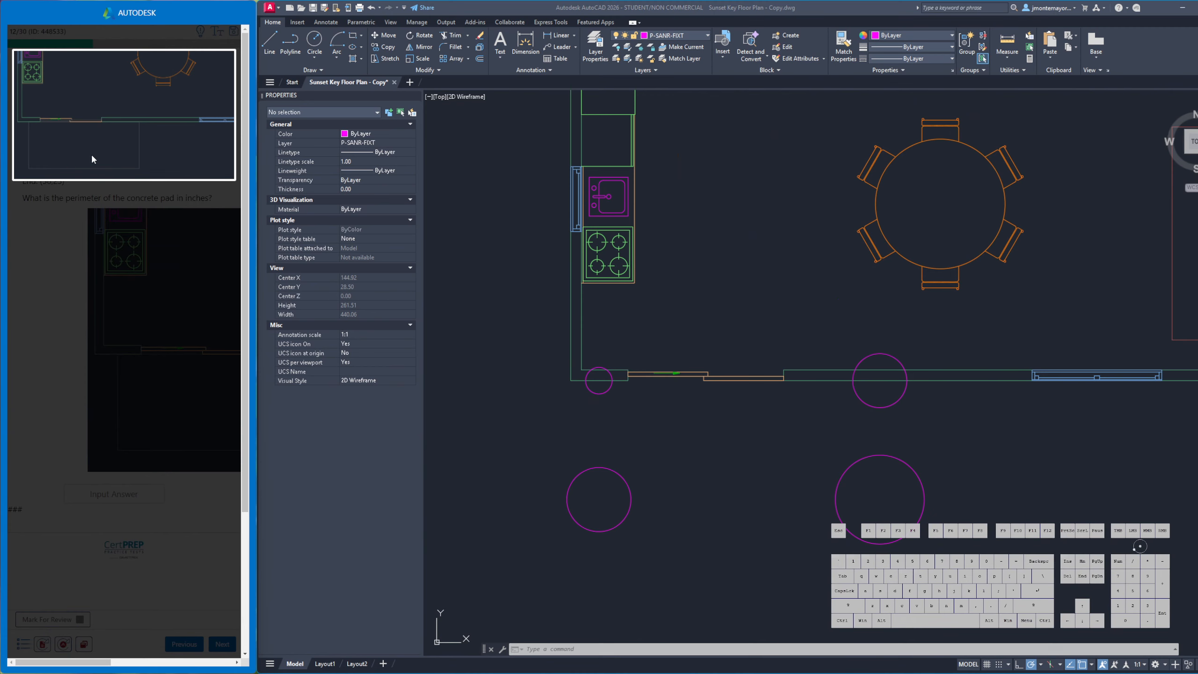
left_click(266, 46)
left_click(268, 49)
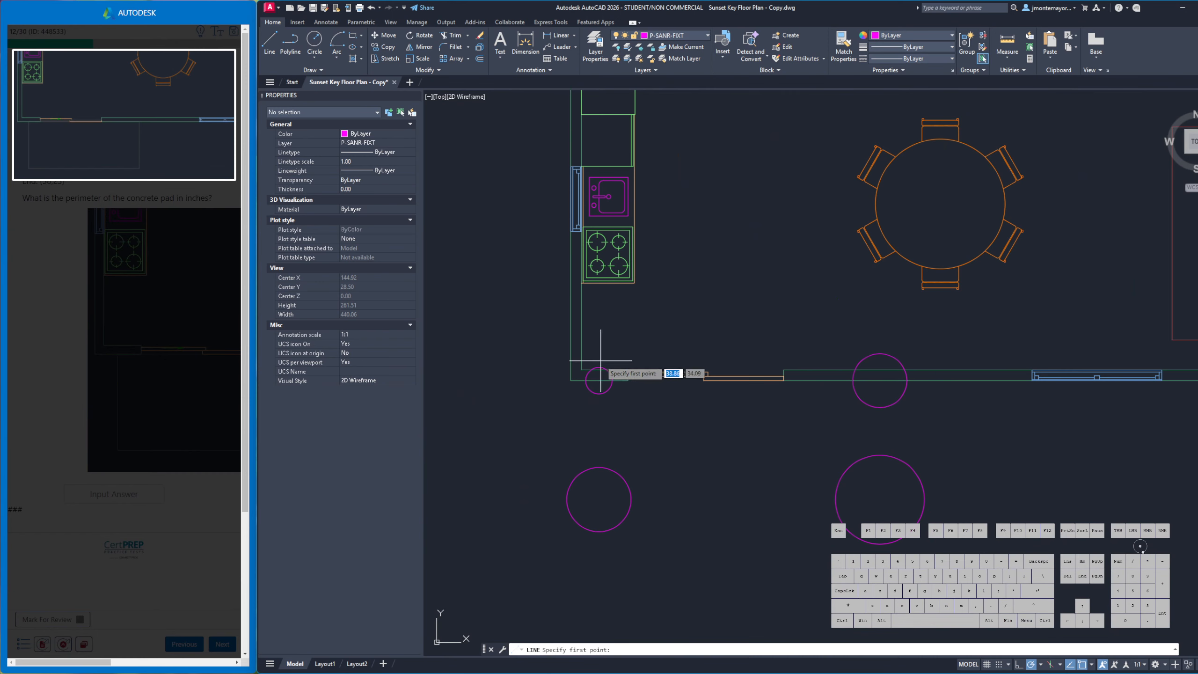
left_click(600, 380)
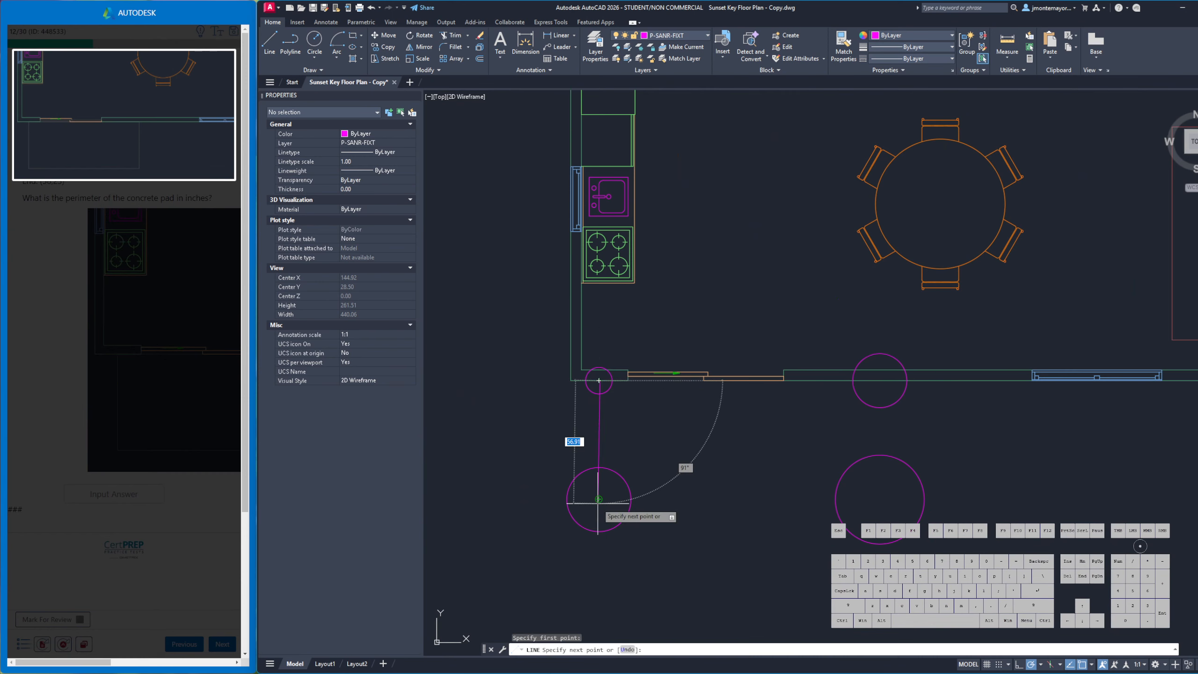
left_click(598, 499)
left_click(880, 499)
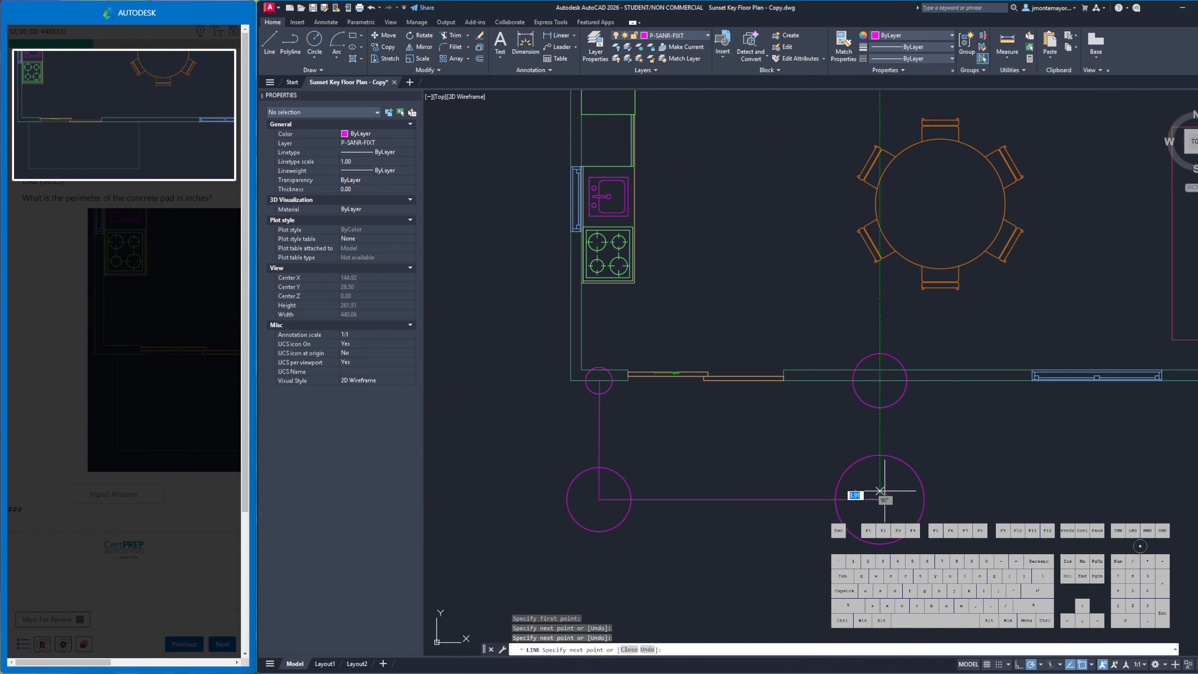
left_click(880, 380)
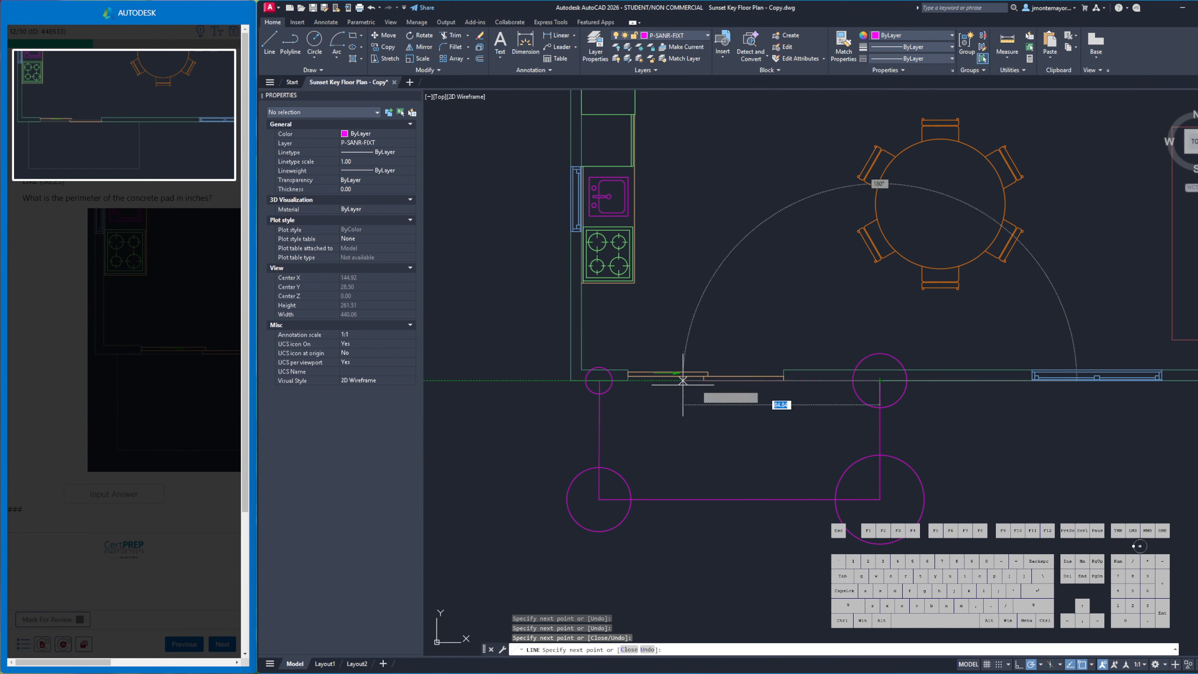
left_click(599, 380)
right_click(654, 395)
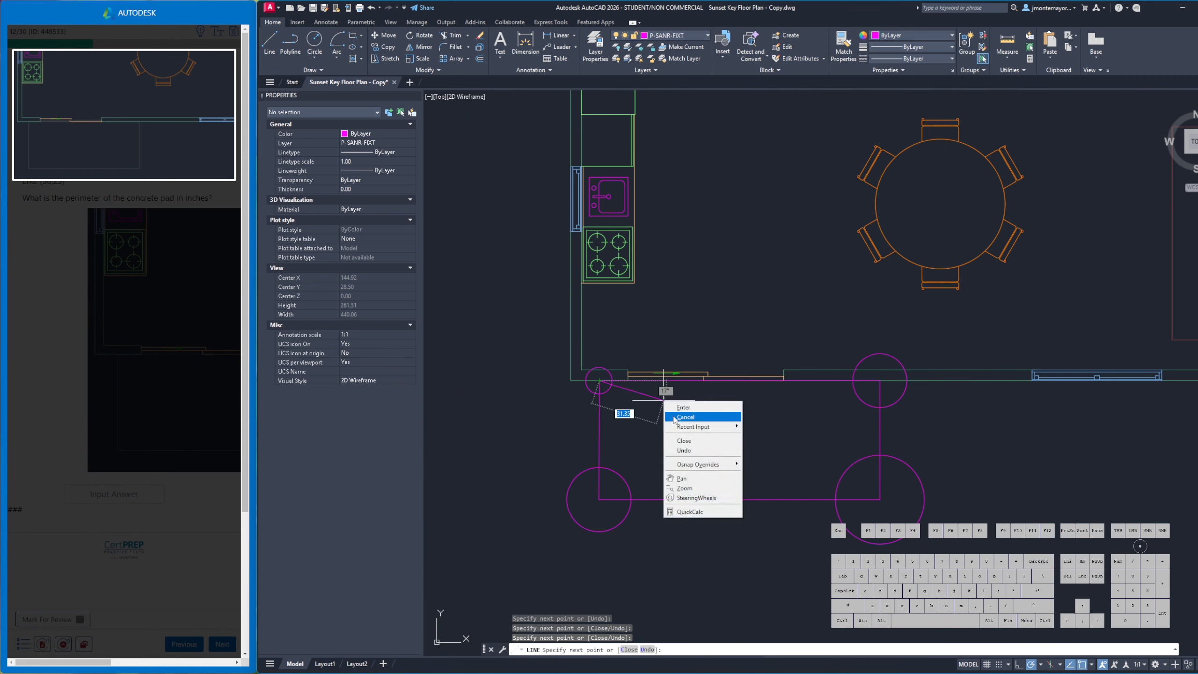
left_click(673, 418)
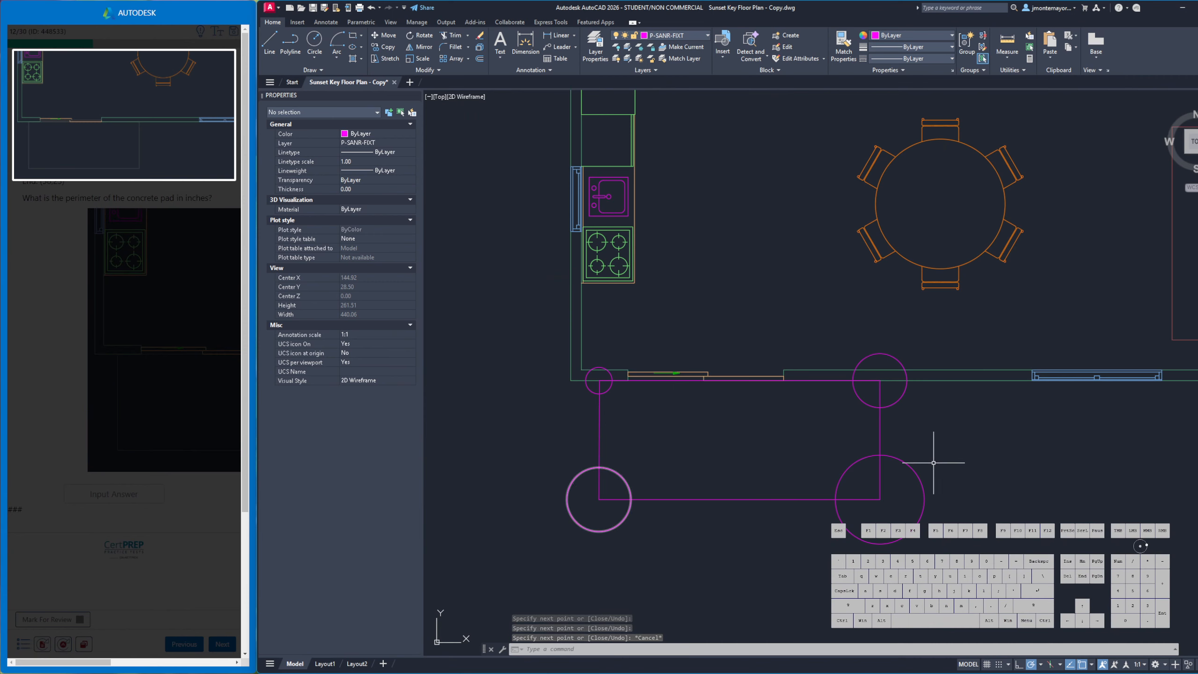
Delete the four marker circles at the patio's corners
left_click(909, 465)
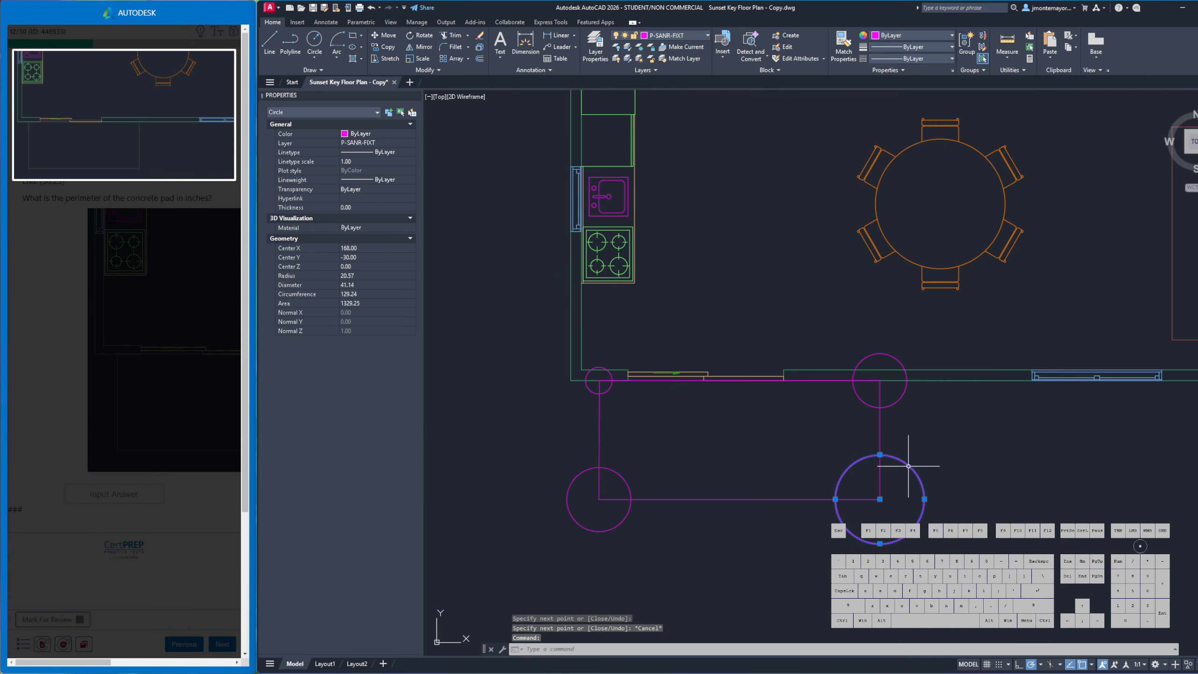
key("Delete")
left_click(899, 401)
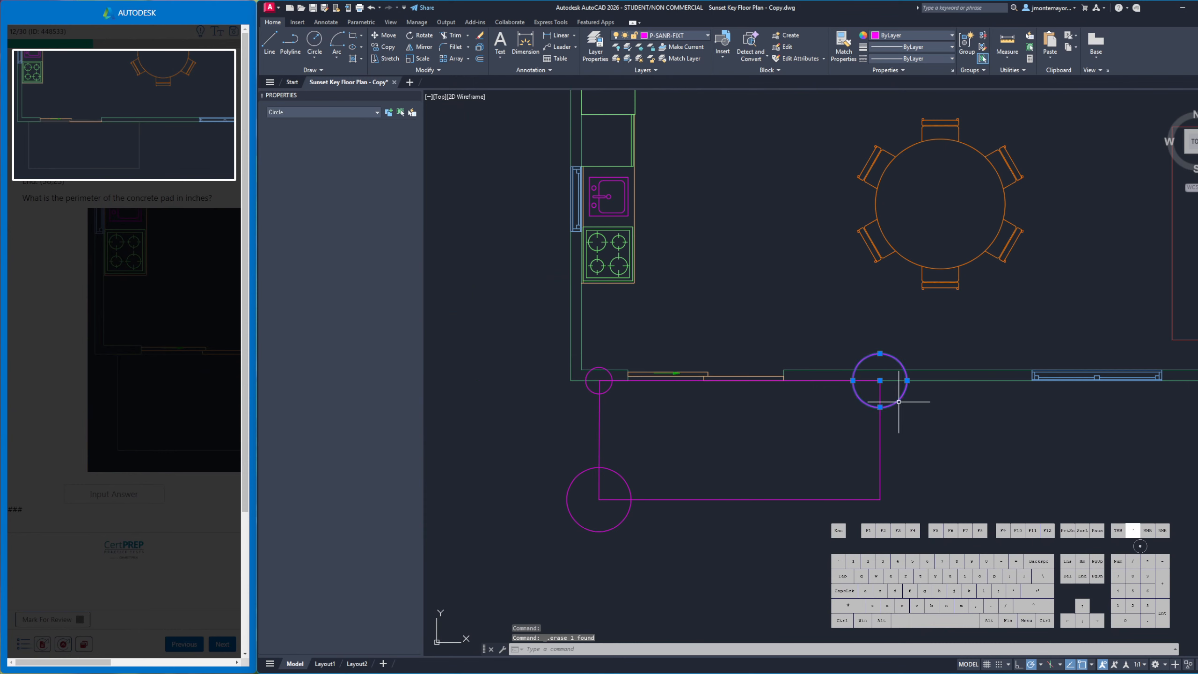
key("Delete")
left_click(612, 381)
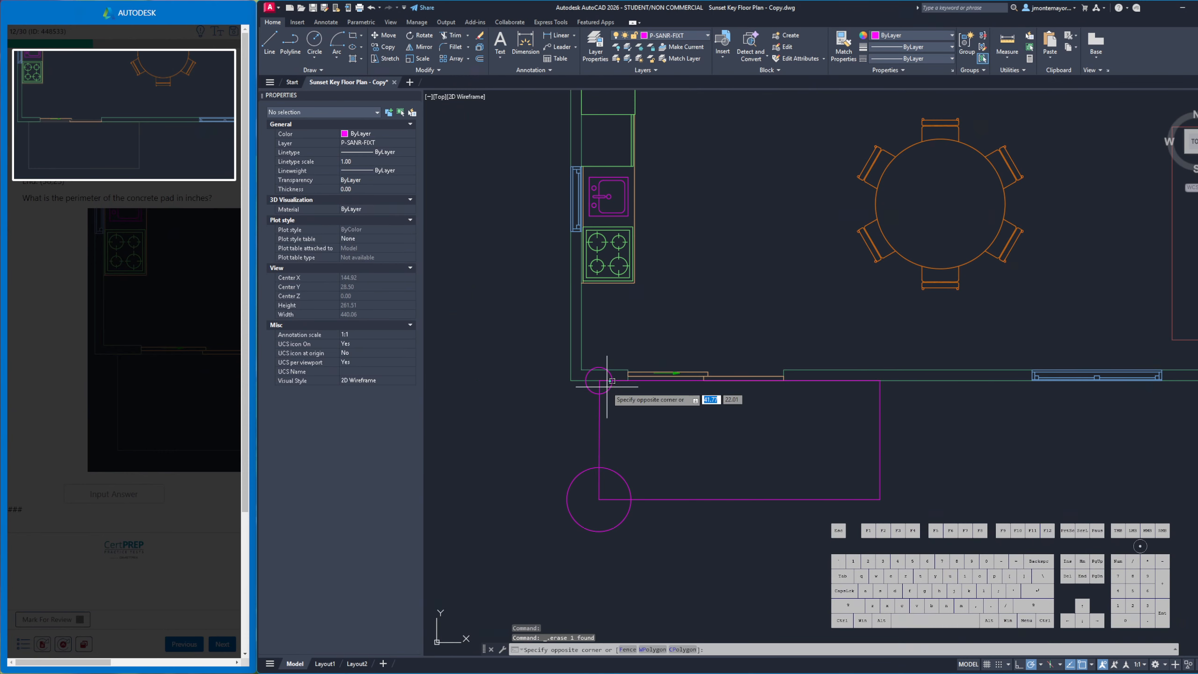
left_click(607, 387)
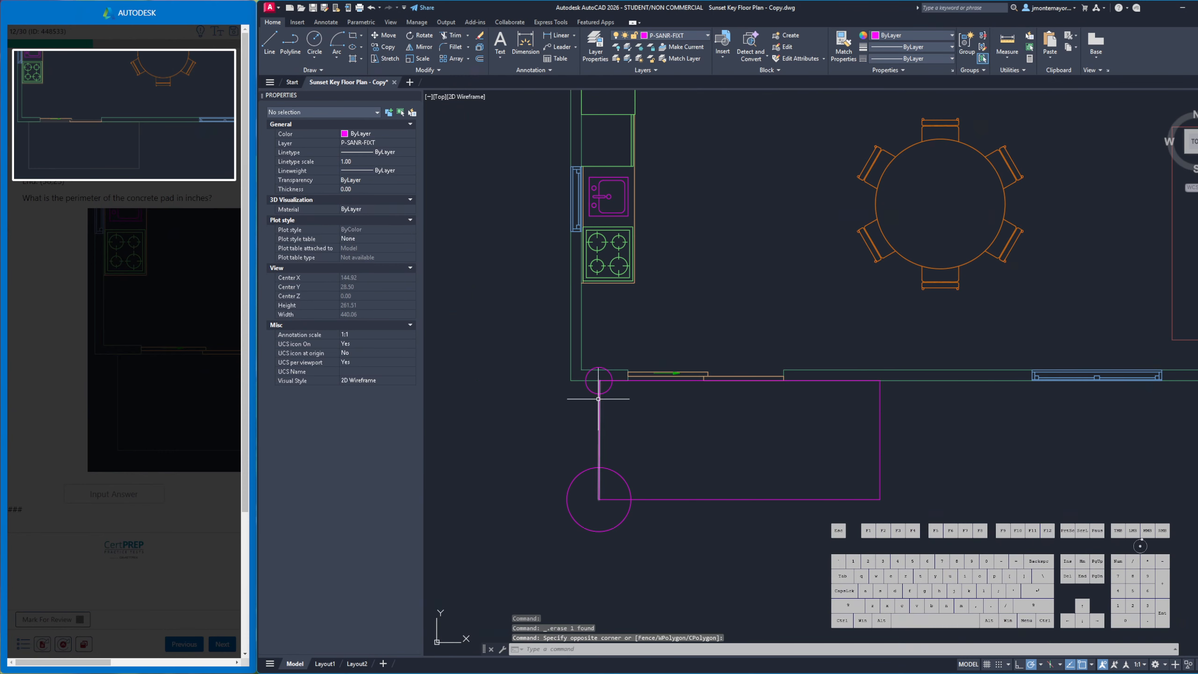
left_click(598, 394)
key("Delete")
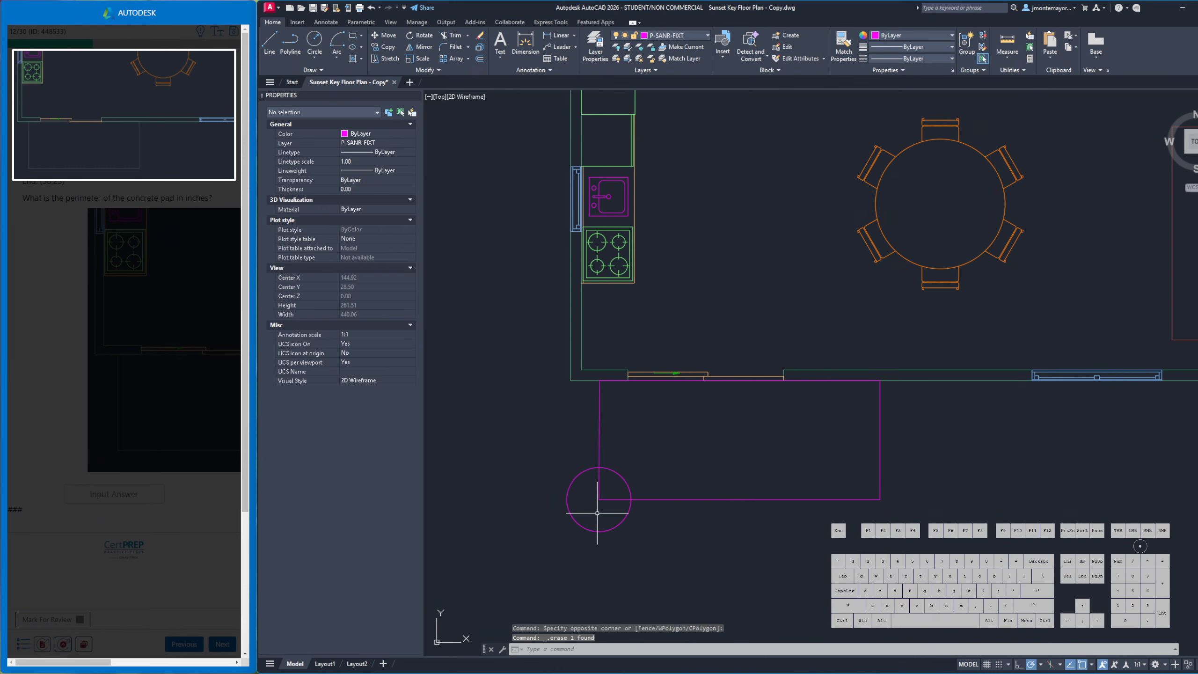
left_click(568, 496)
key("Delete")
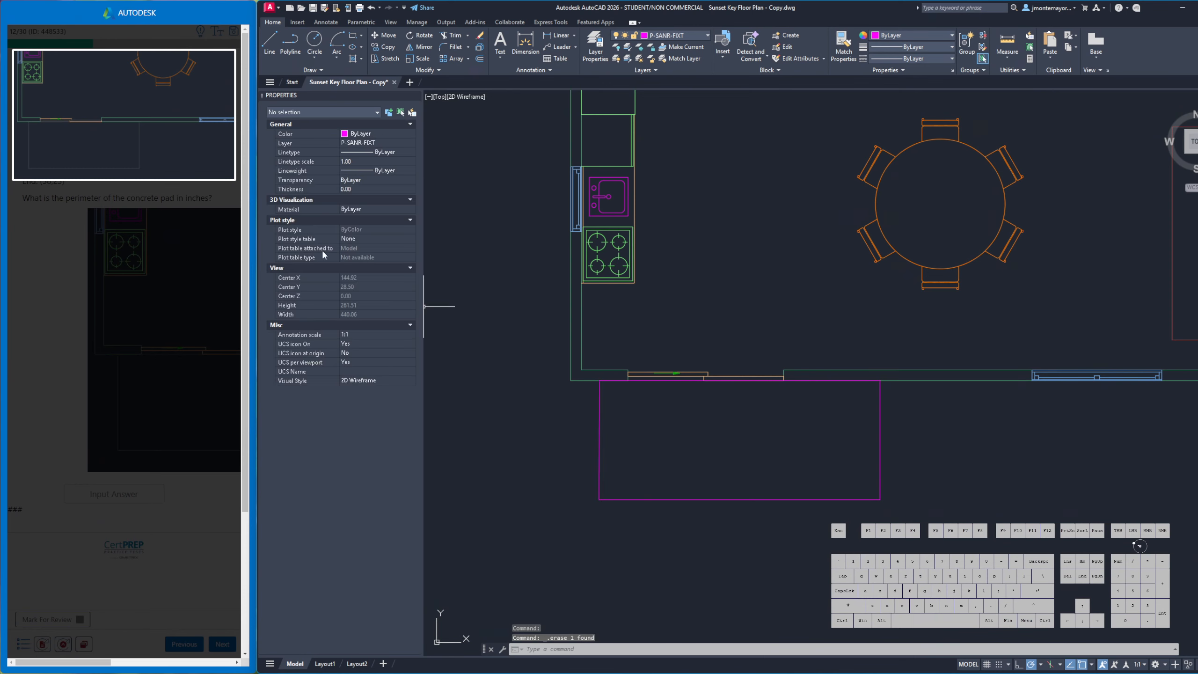
Close the enlarged question picture and measure the area and perimeter inside the patio outline with Quick measure
left_click(52, 211)
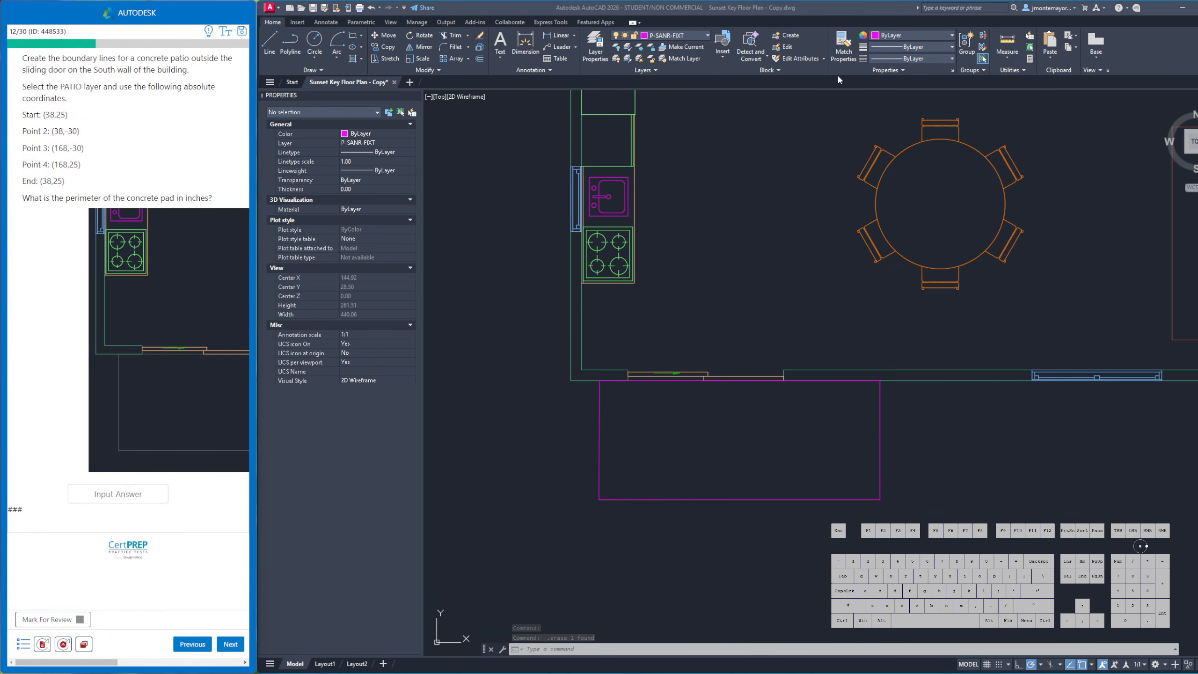
left_click(1009, 56)
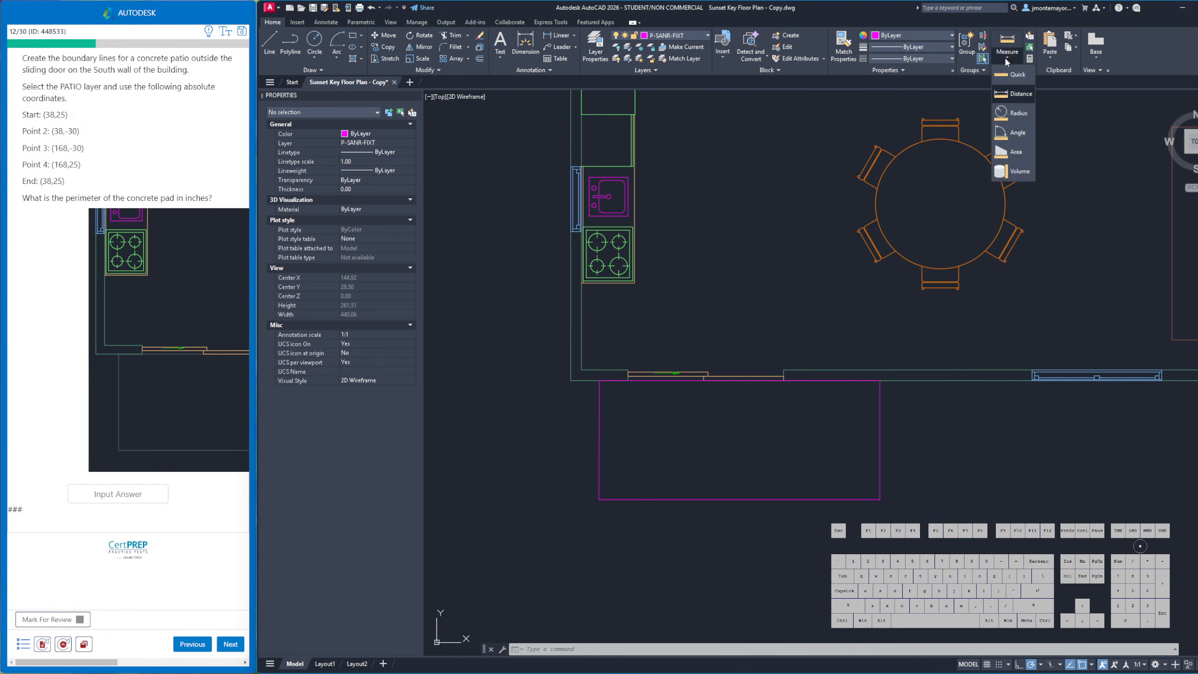
left_click(1010, 73)
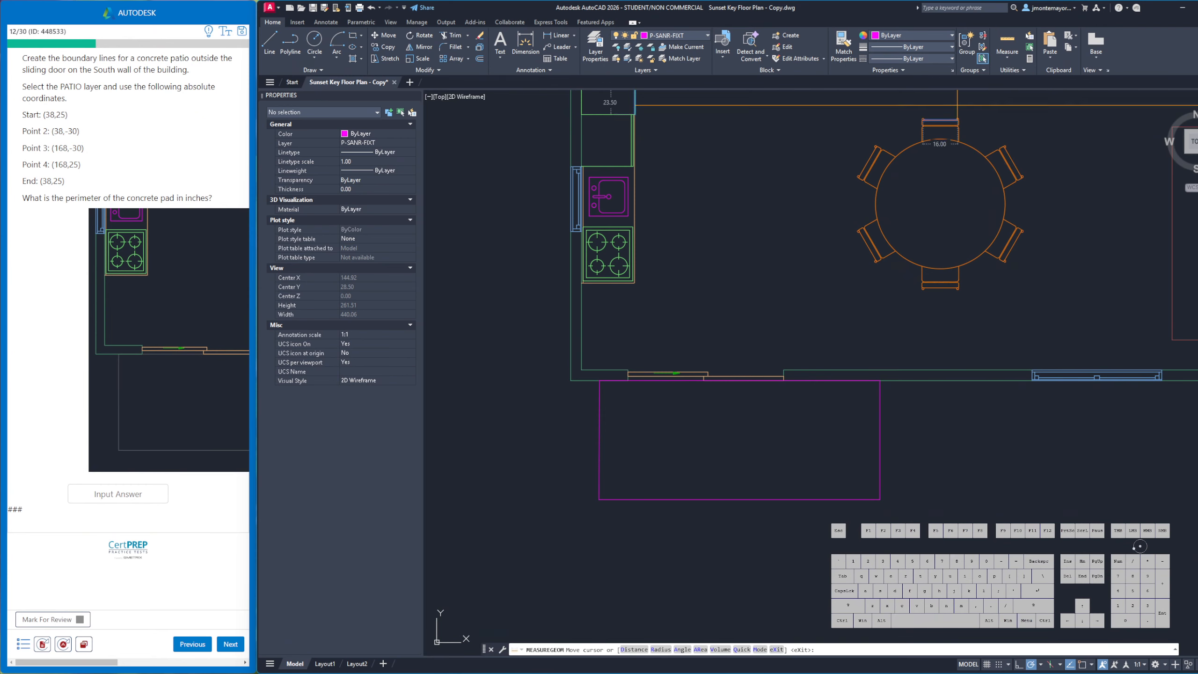
left_click(732, 407)
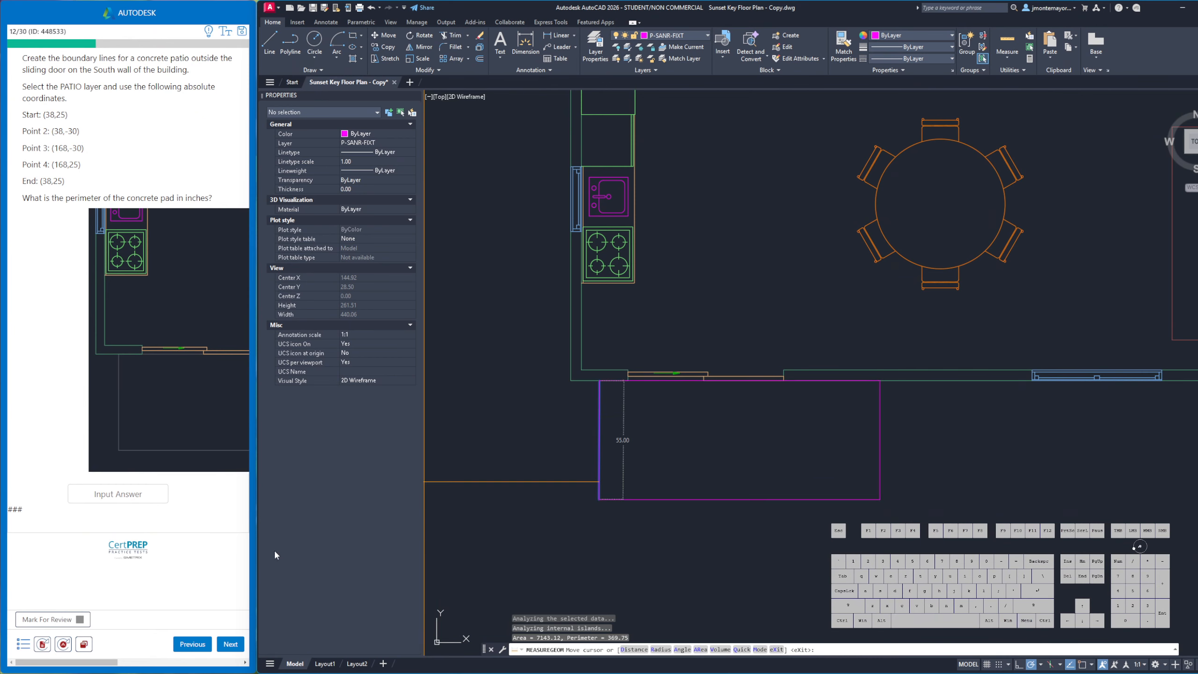
Submit 370 as question 12's perimeter answer and advance to question 13
left_click(137, 494)
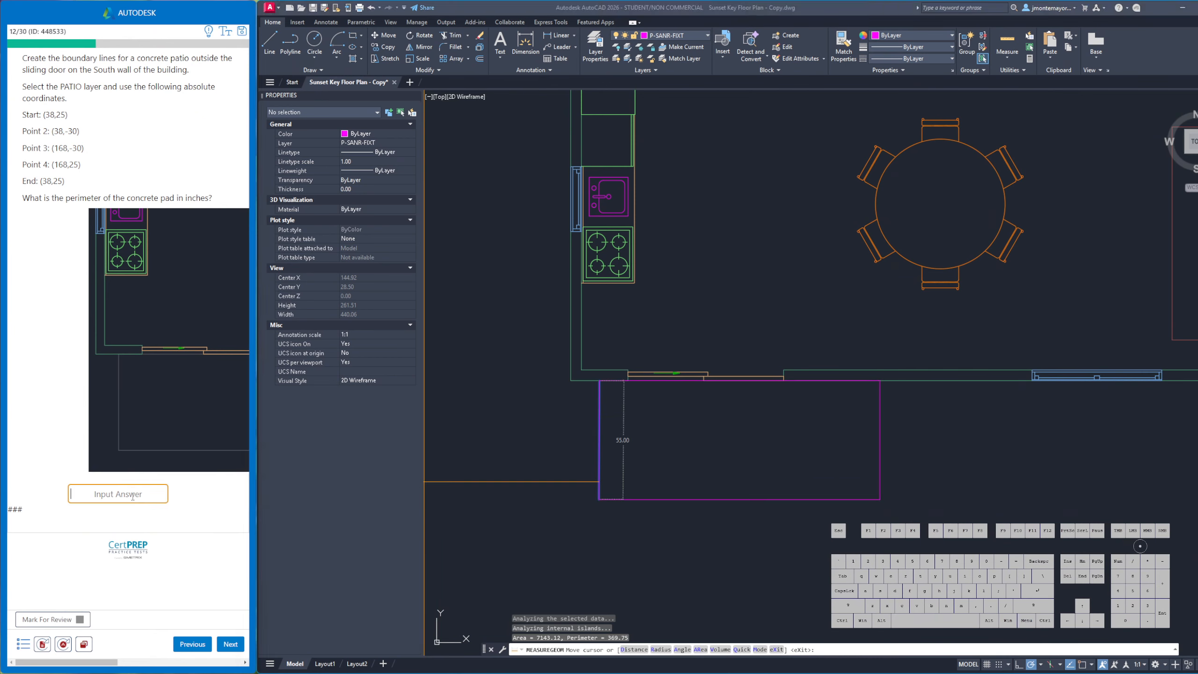
type("36")
type("70")
left_click(230, 644)
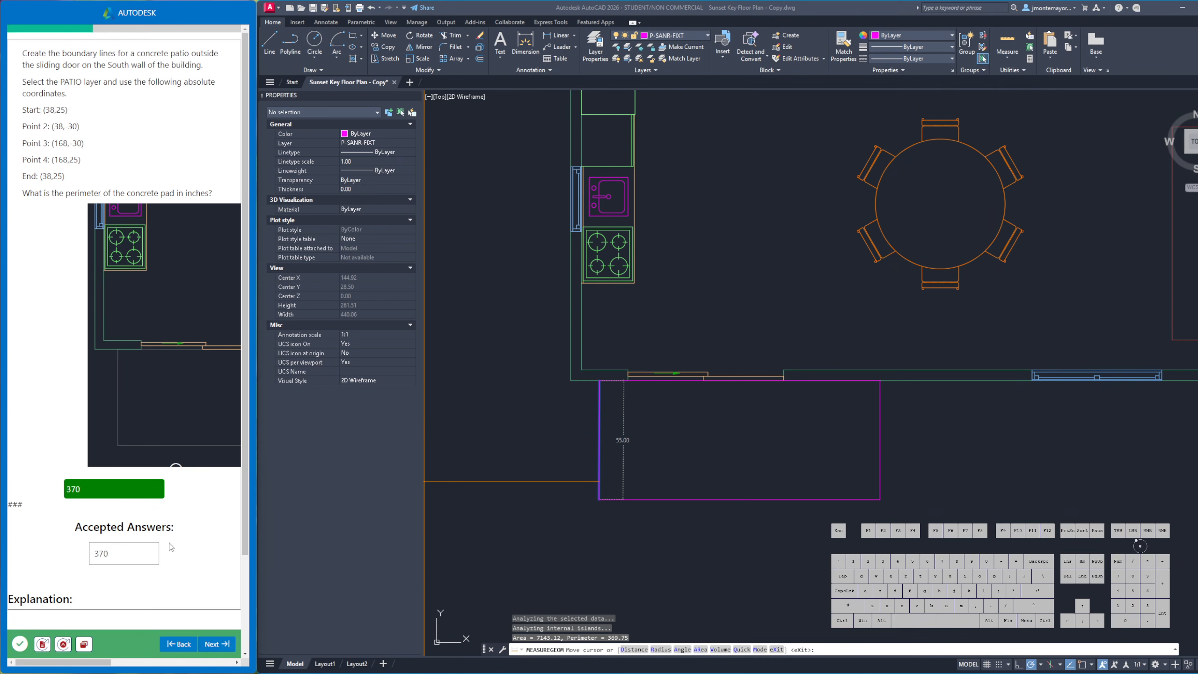
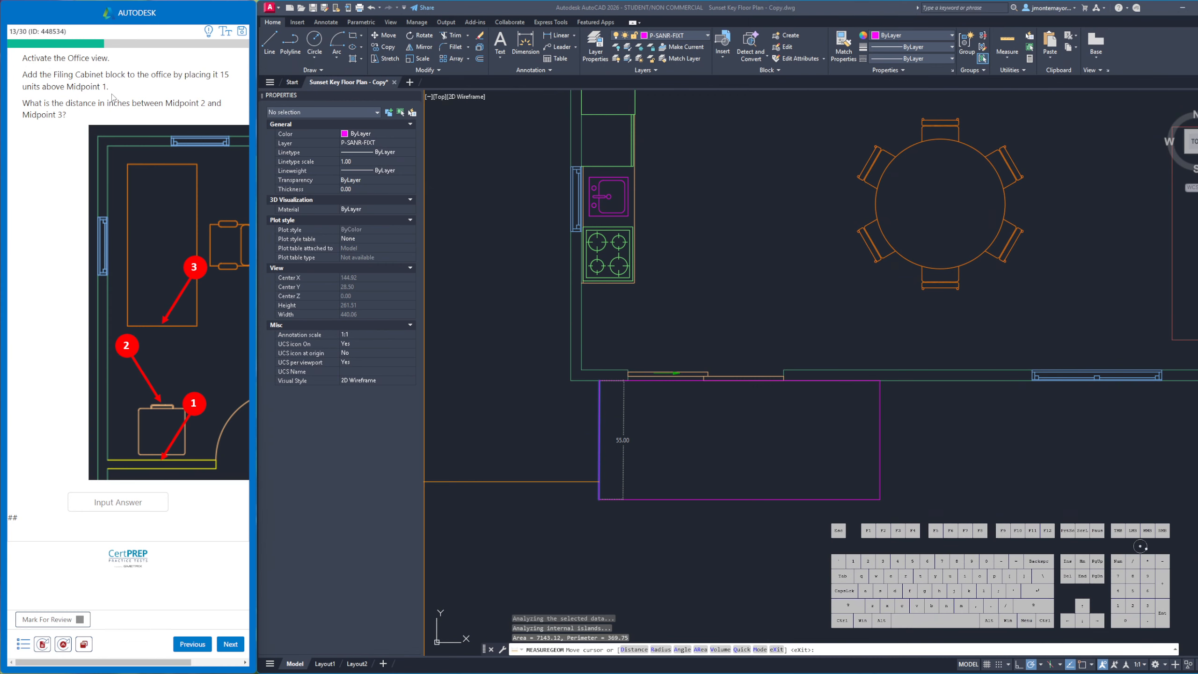
Exit the measuring command and restore the saved Office view
right_click(550, 307)
left_click(561, 320)
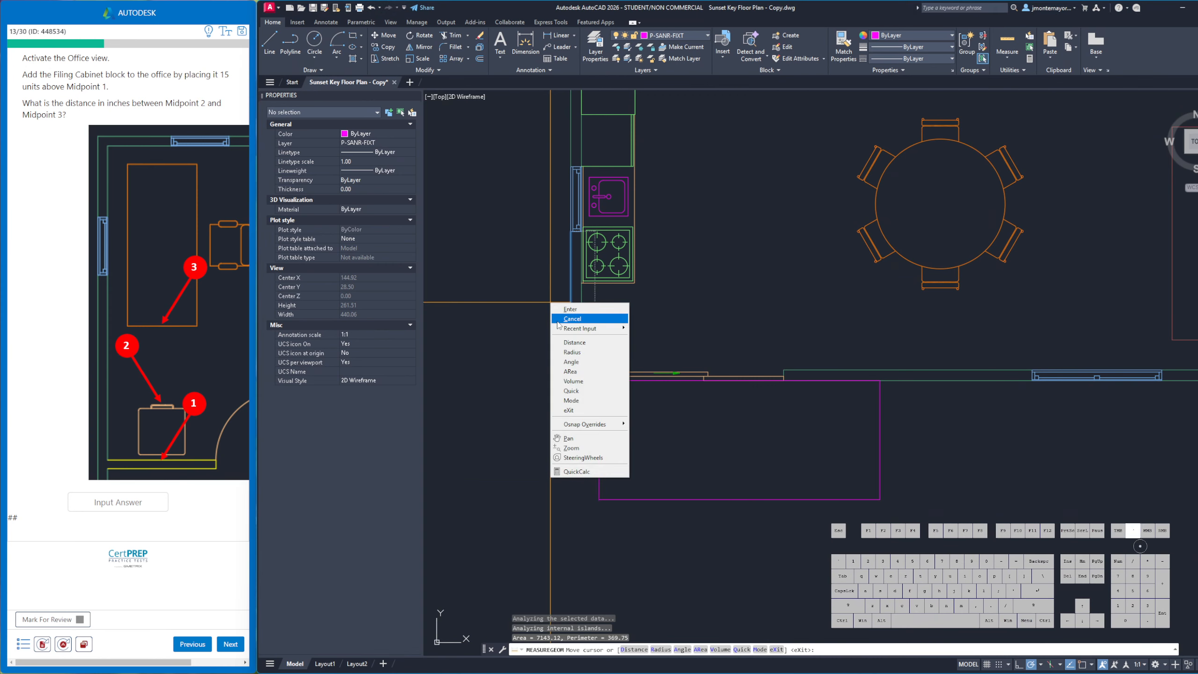
middle_click_drag(497, 325, 581, 371)
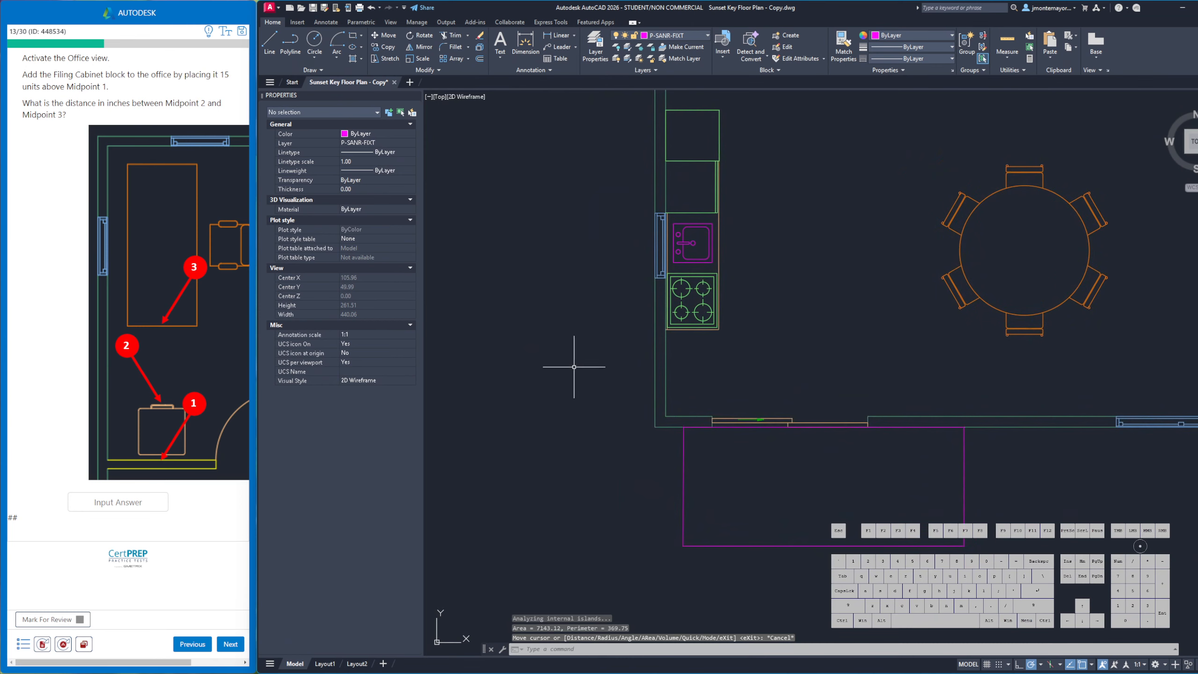
left_click(392, 22)
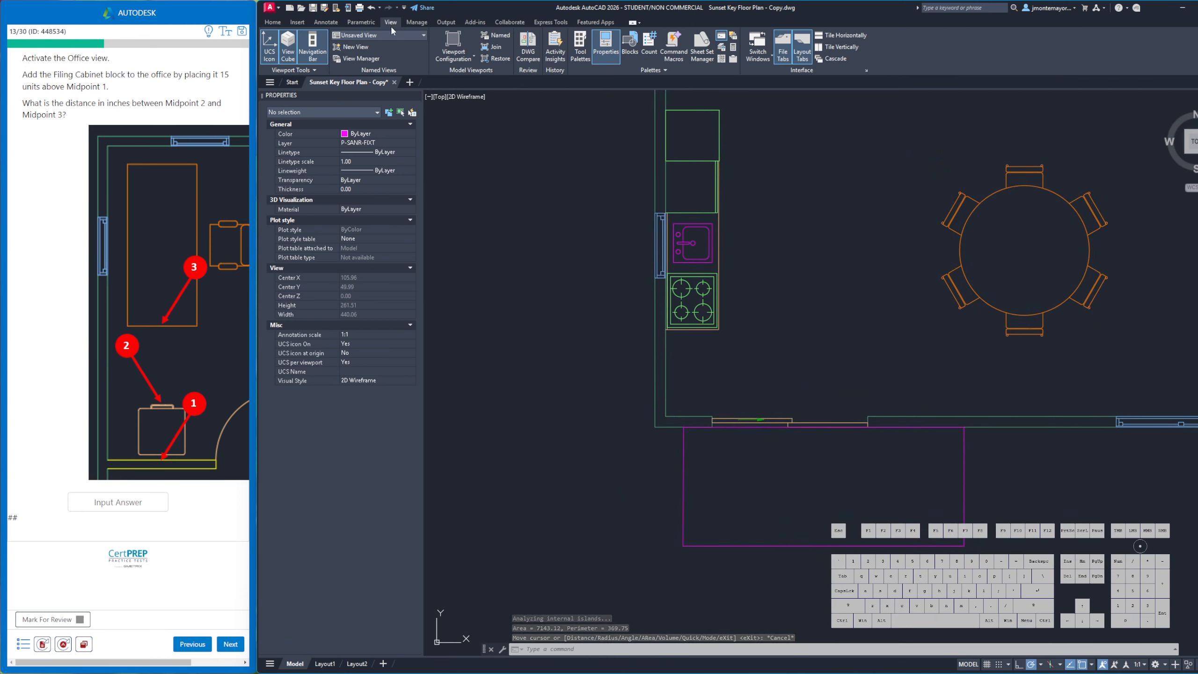
left_click(376, 36)
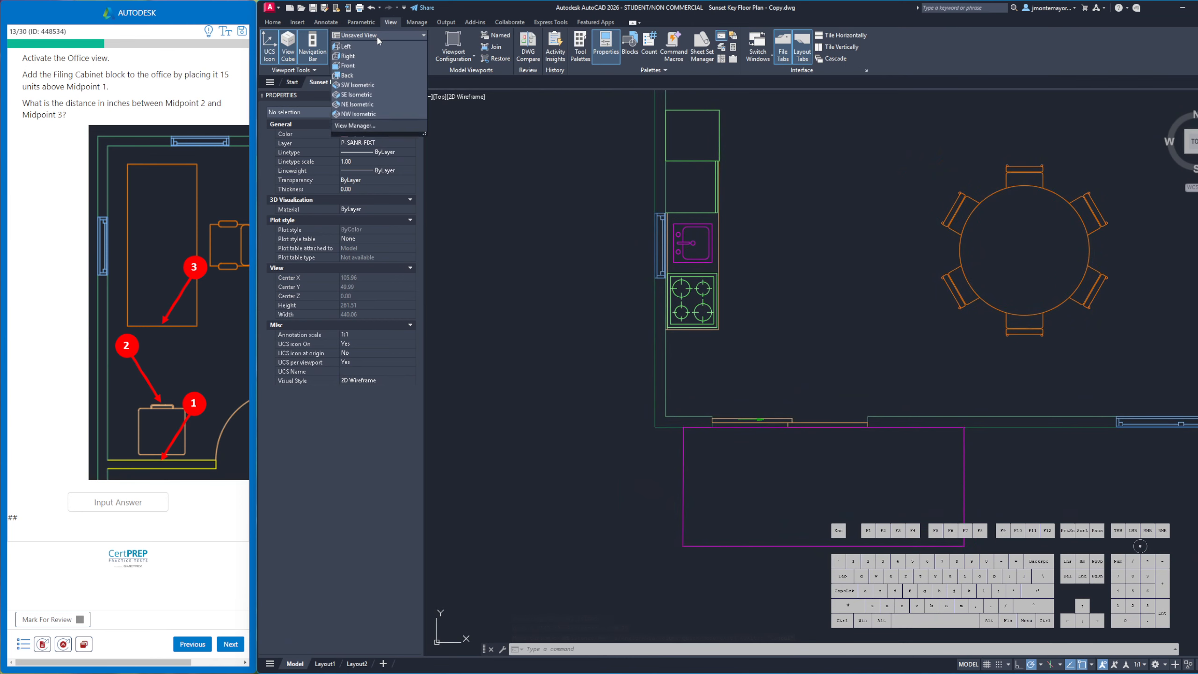
left_click(357, 65)
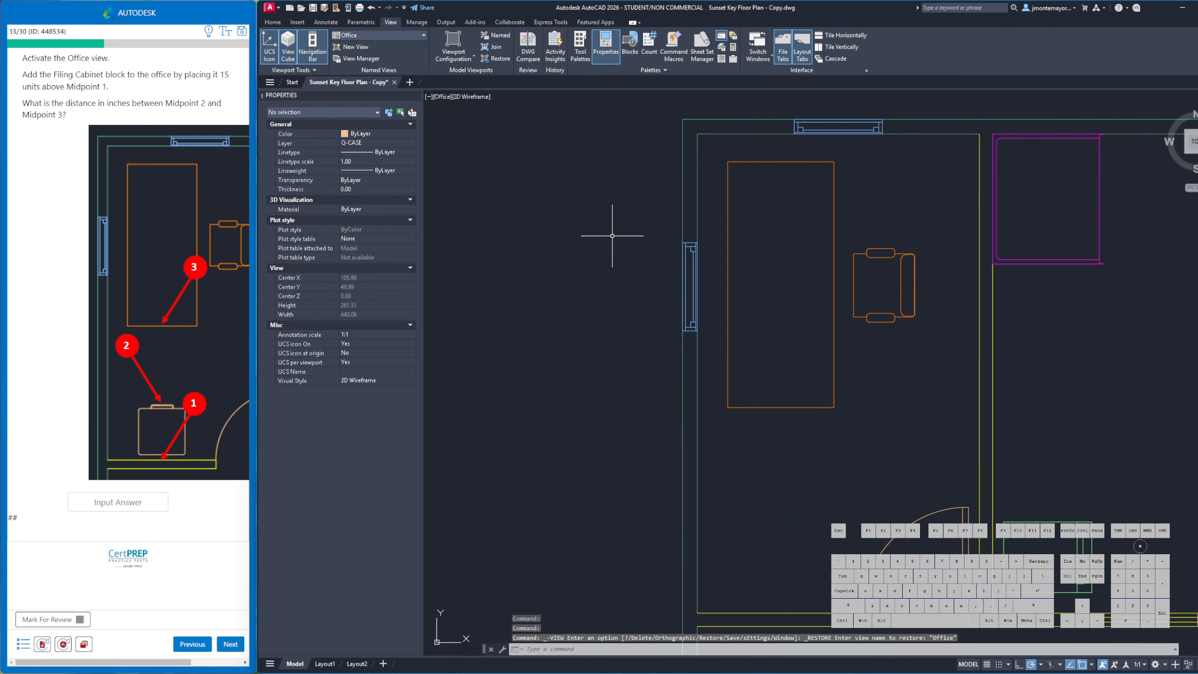
Enlarge question 13's reference picture and locate the matching office room with its desk and door in the floor plan
scroll(678, 358, "down", 6)
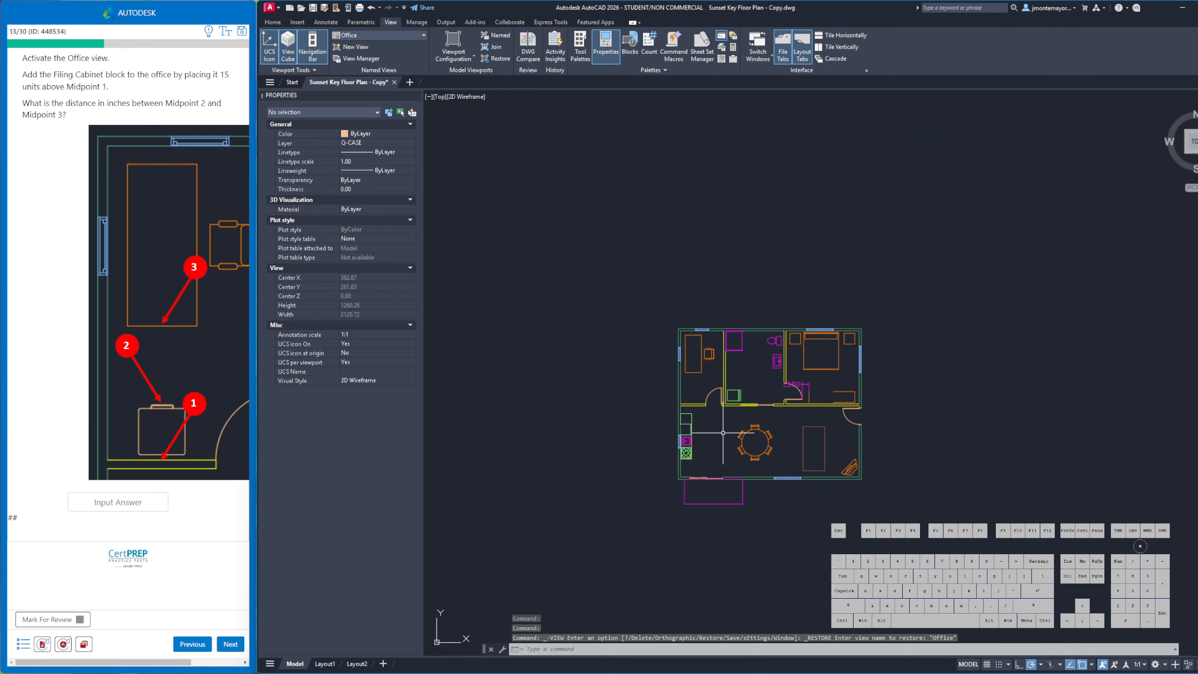
scroll(701, 482, "up", 6)
left_click(164, 235)
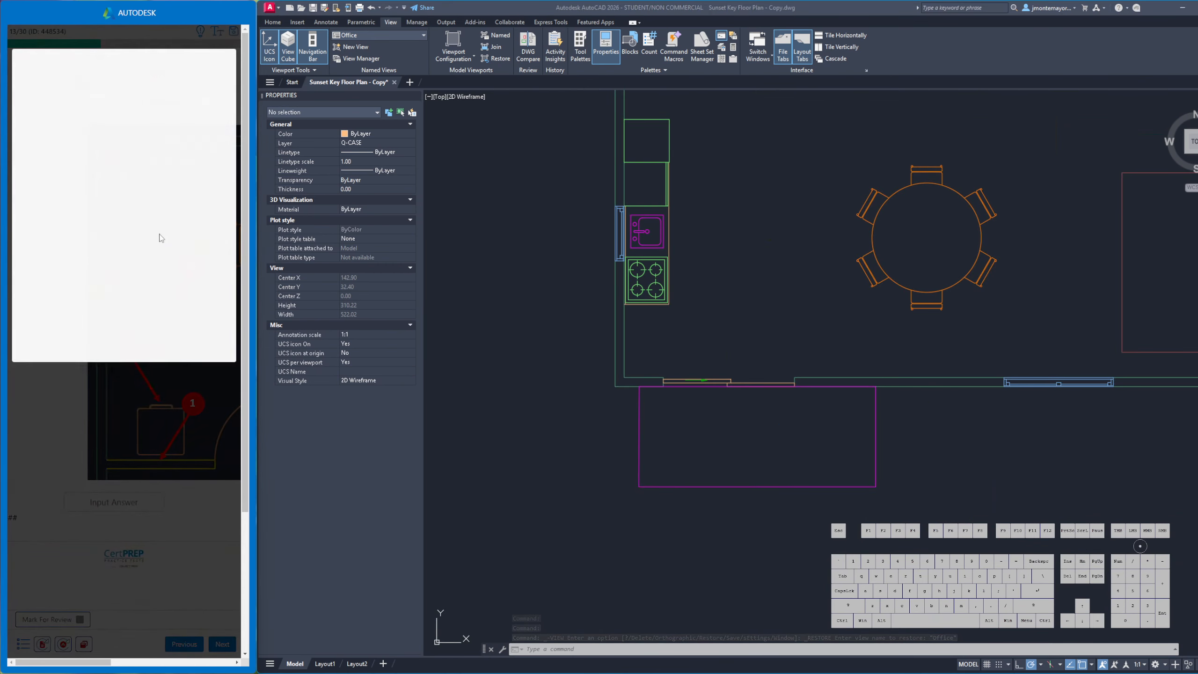
scroll(726, 326, "down", 5)
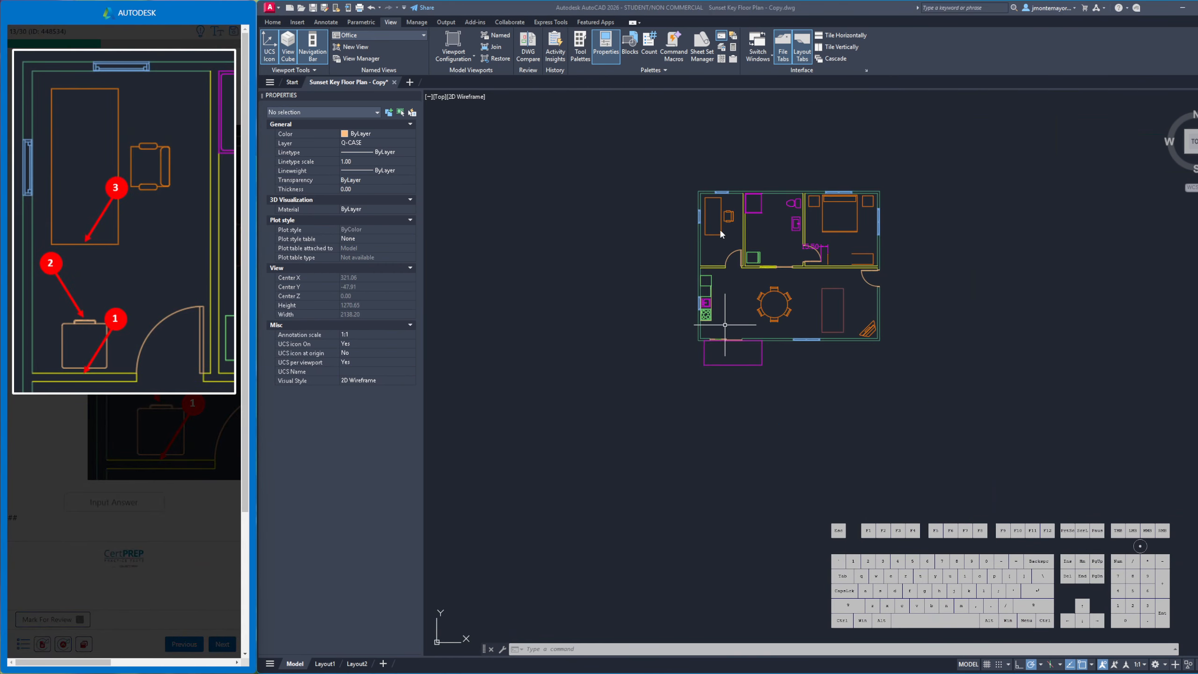
scroll(720, 233, "up", 6)
middle_click_drag(765, 302, 756, 389)
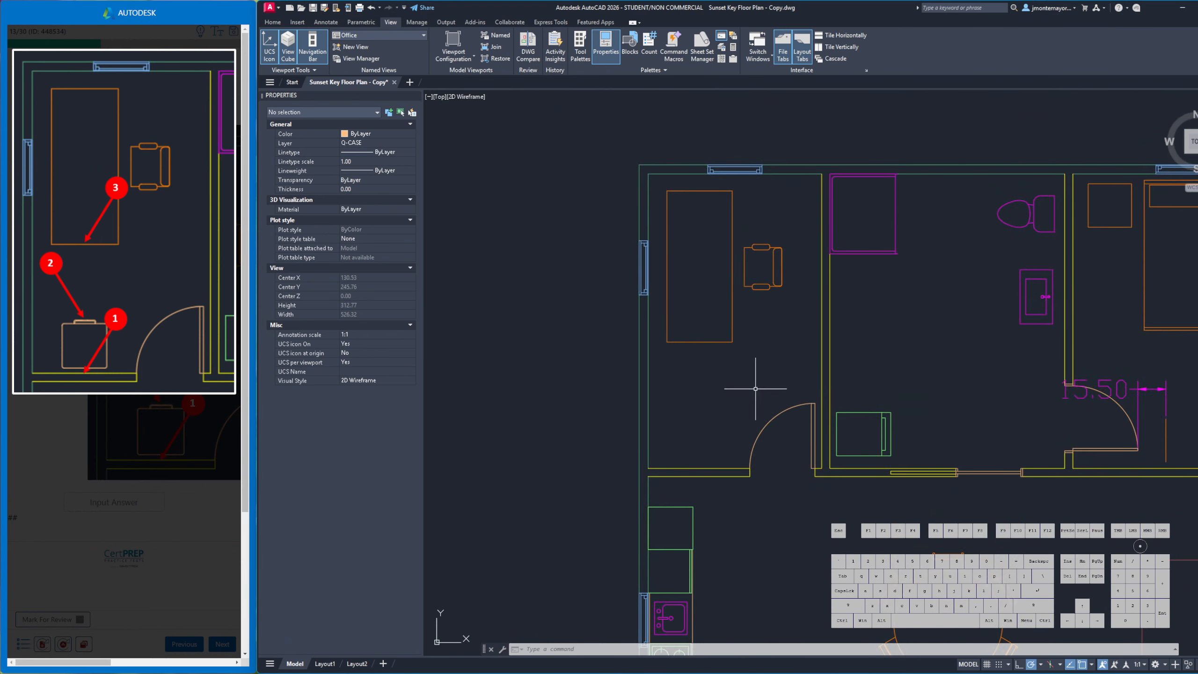
left_click(363, 42)
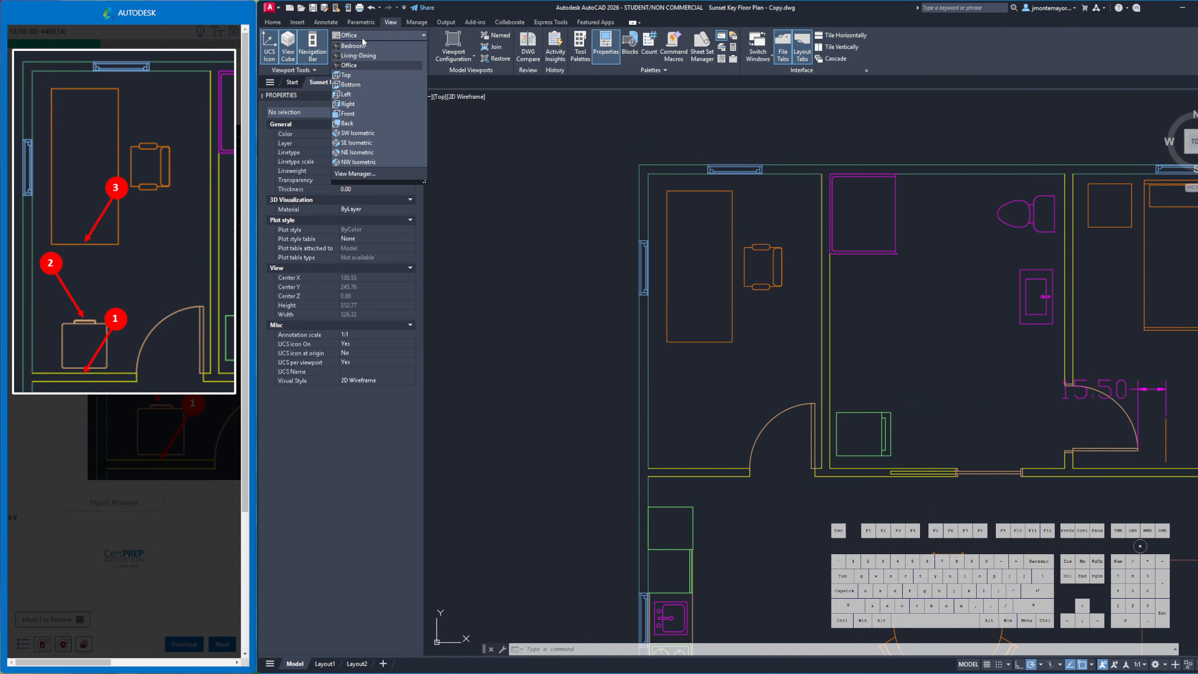
left_click(384, 34)
left_click(273, 23)
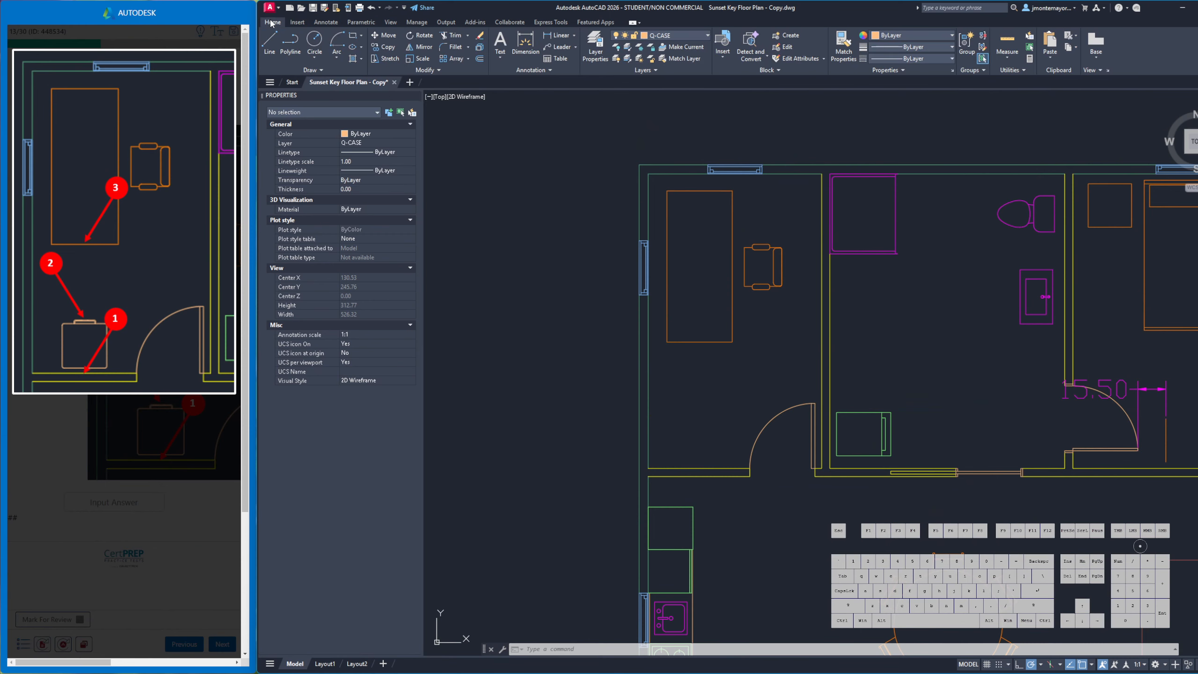
Close the enlarged question picture and insert the Filing Cabinet block 15 units above the midpoint of the office's lower wall
left_click(91, 433)
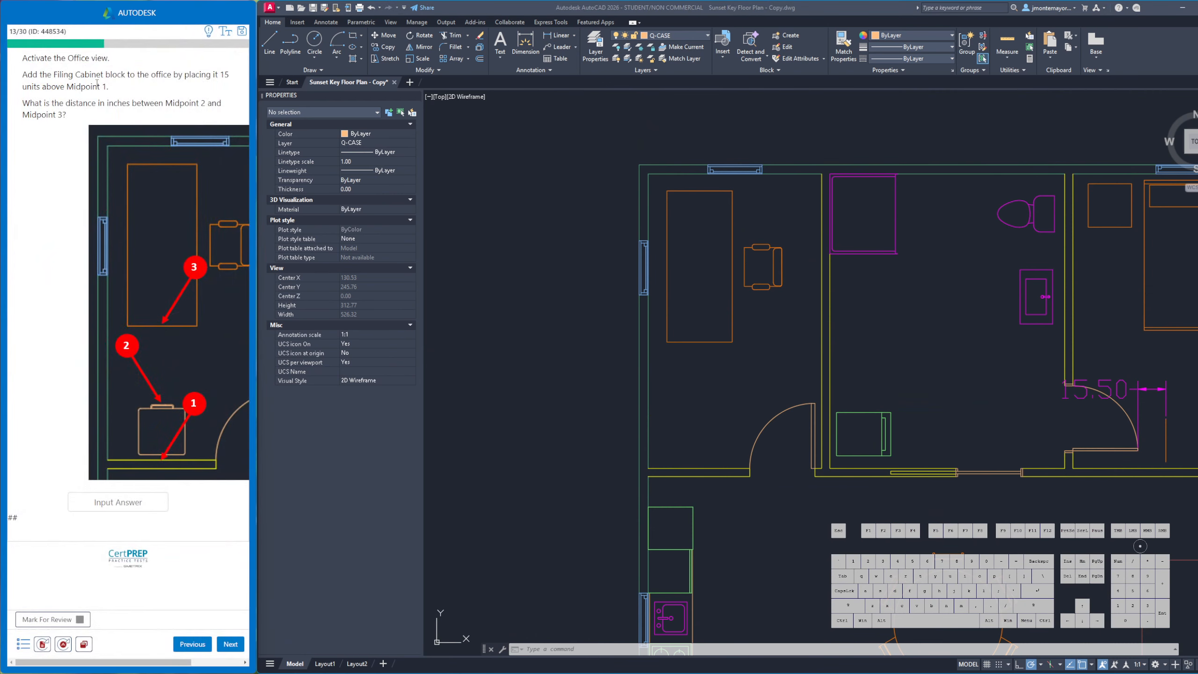
left_click(298, 22)
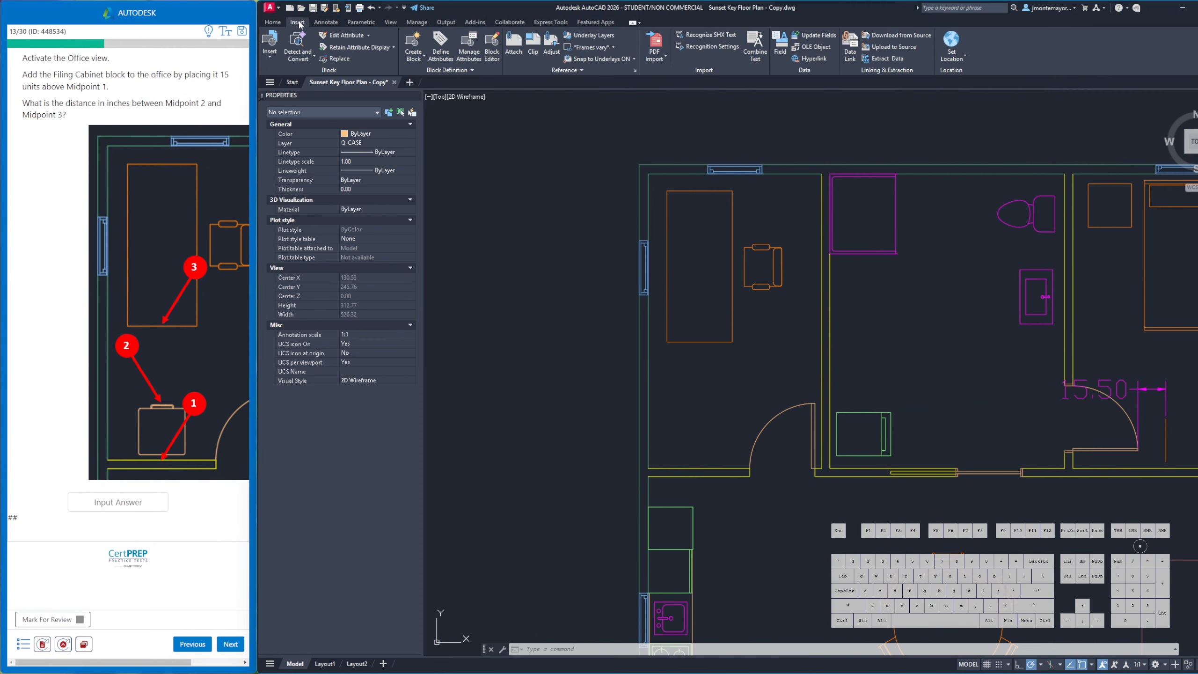
left_click(267, 59)
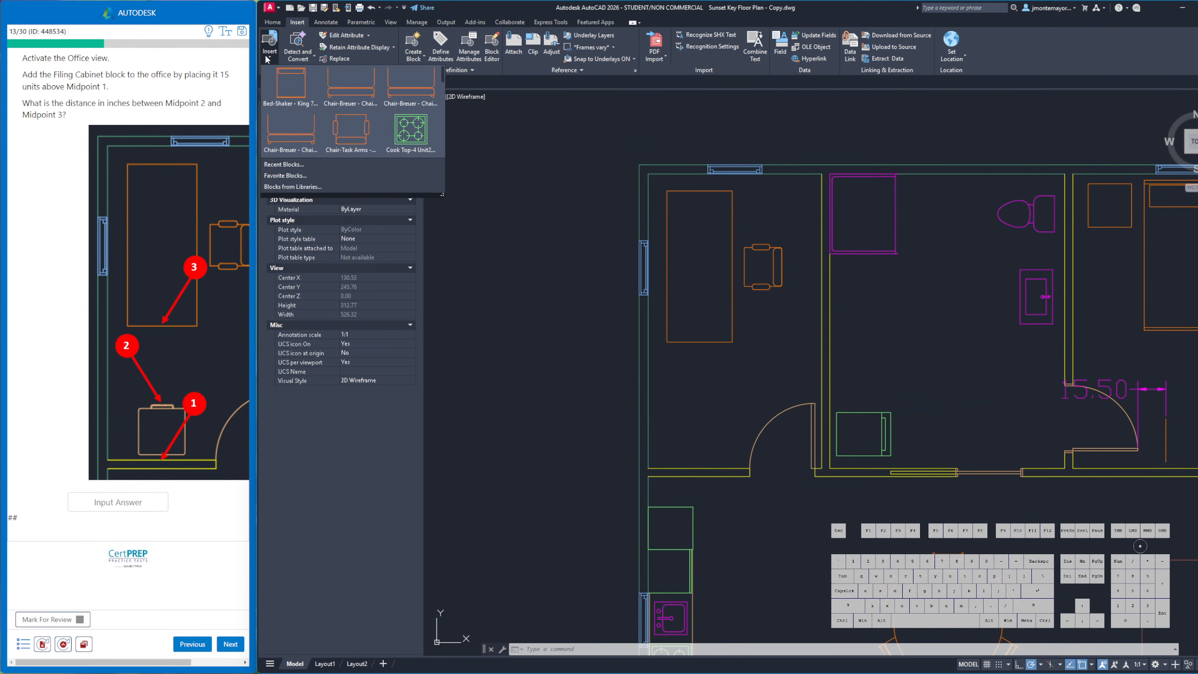
scroll(333, 118, "down", 2)
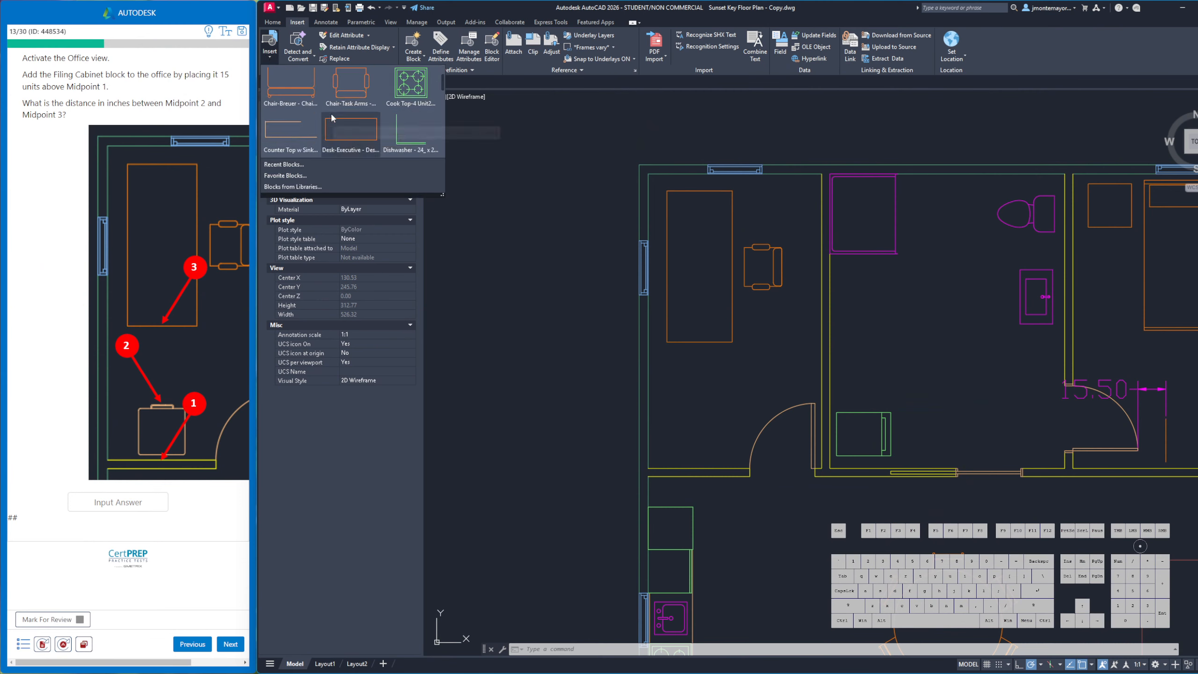
scroll(333, 119, "down", 4)
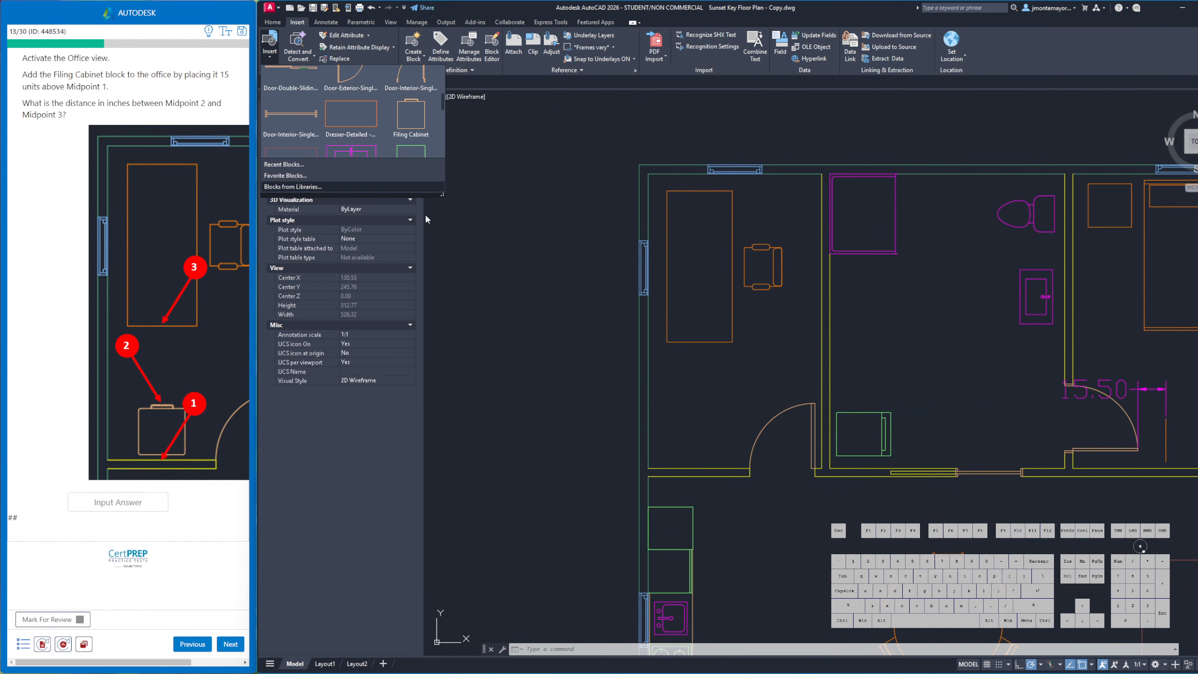
scroll(418, 109, "down", 1)
left_click(413, 99)
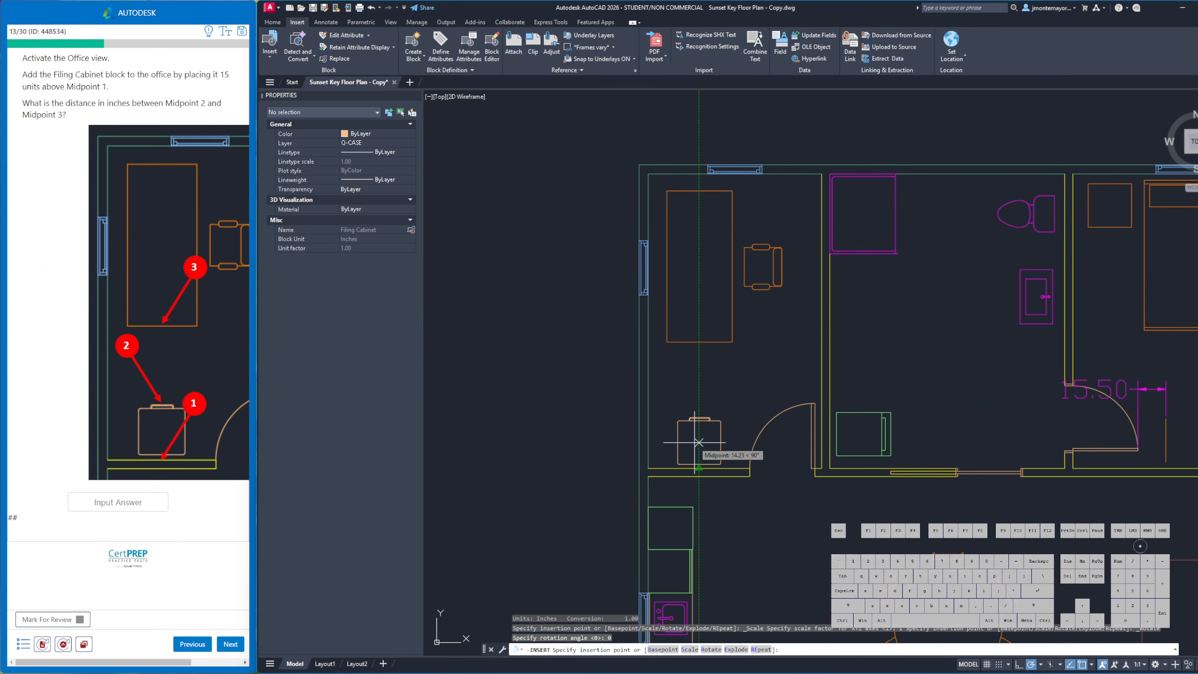
type("15")
key("Return")
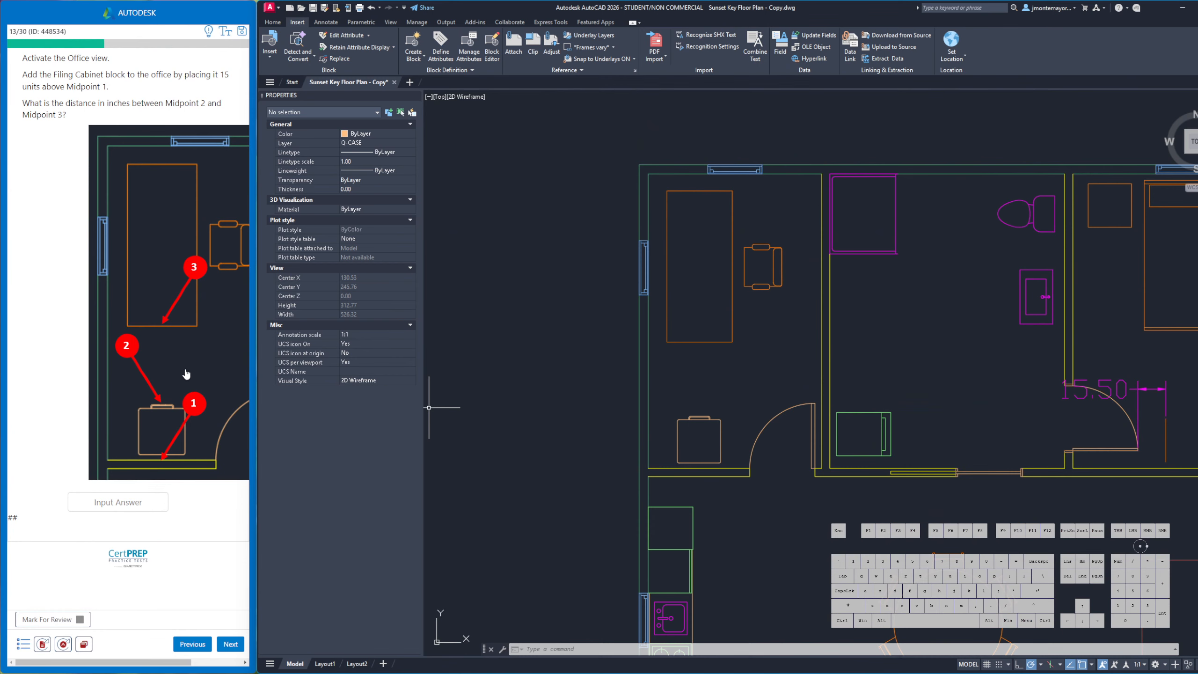
Measure the distance from the midpoint of the filing cabinet's handle to the midpoint of the desk's lower edge
scroll(566, 215, "down", 2)
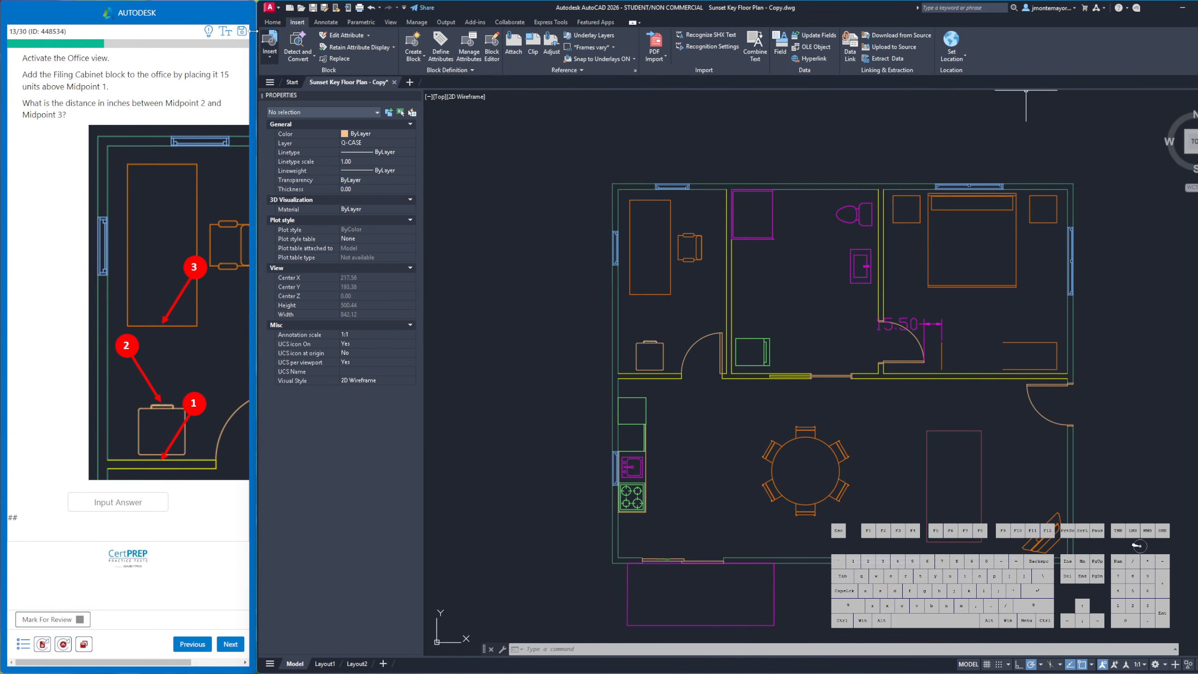
left_click(273, 22)
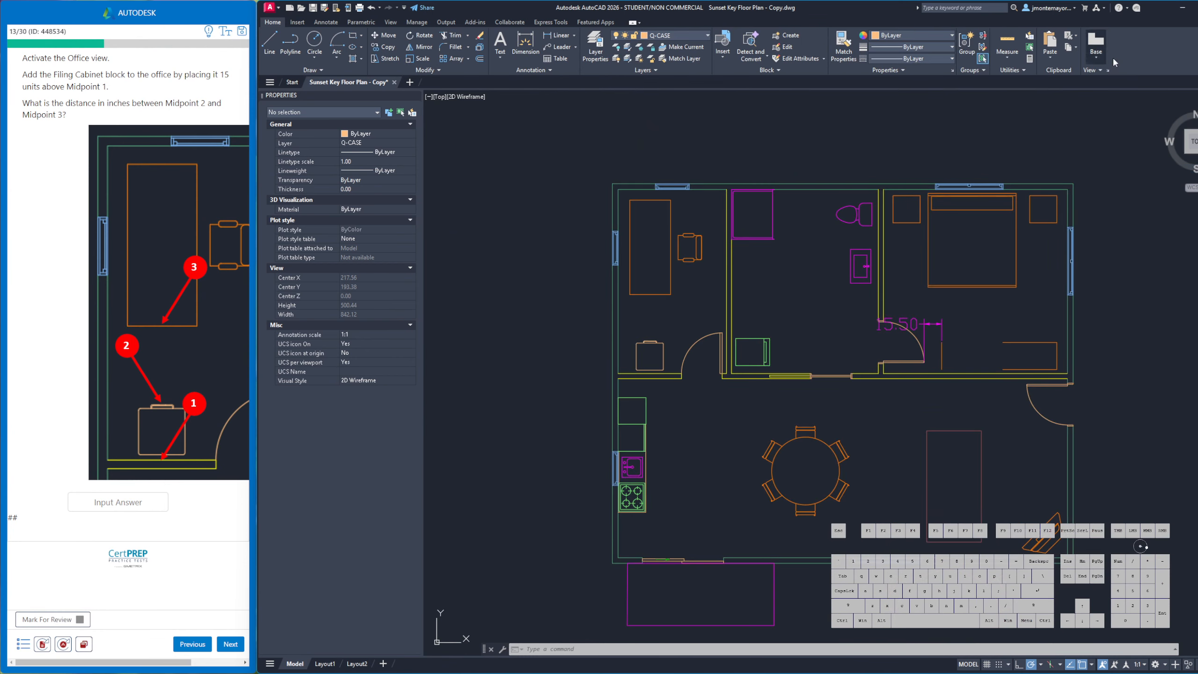
left_click(1007, 58)
left_click(1009, 78)
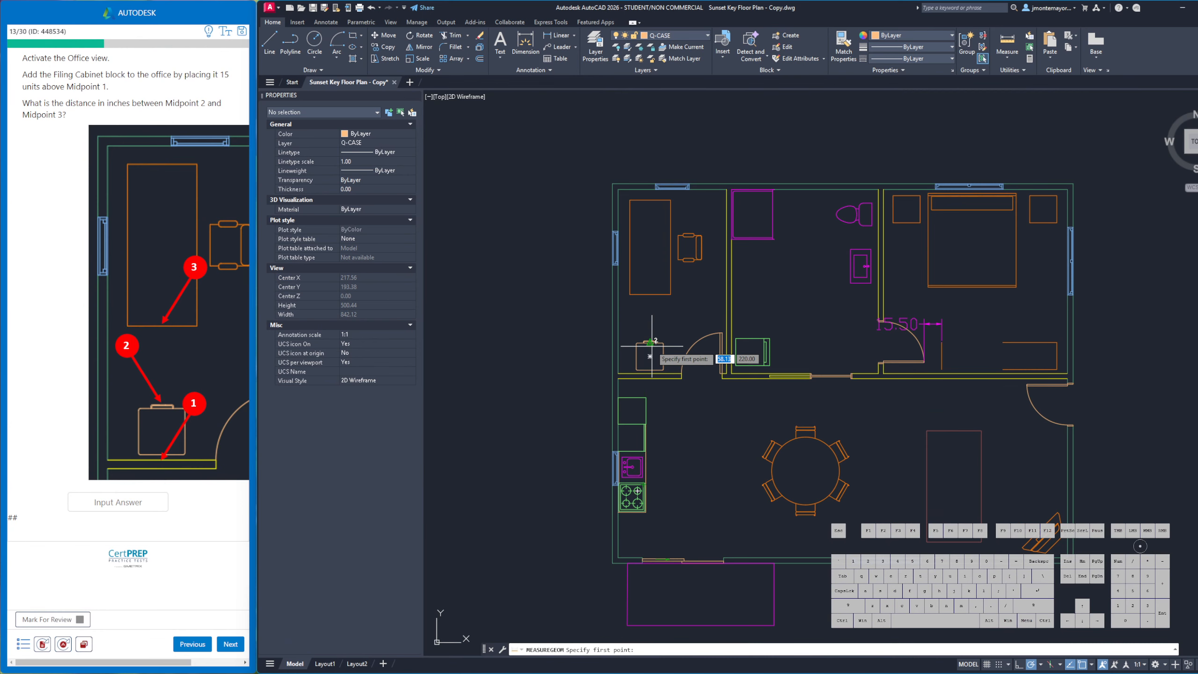
scroll(652, 343, "up", 4)
left_click(643, 331)
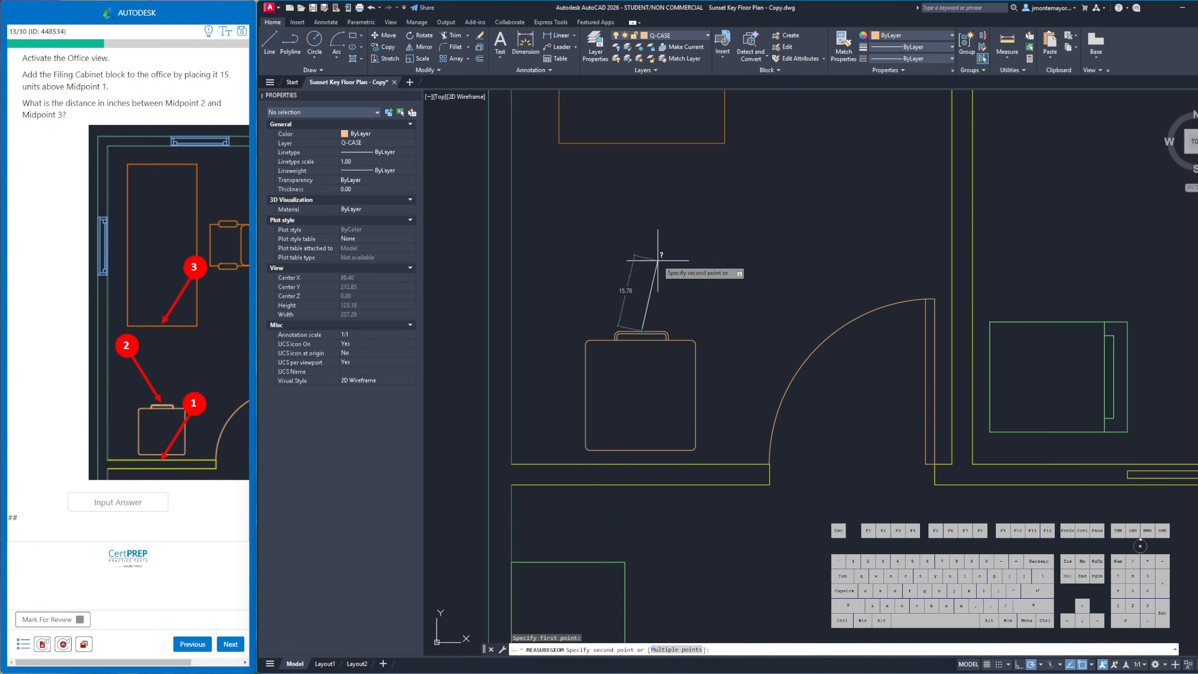
left_click(642, 142)
Submit 41 as question 13's distance answer and advance to question 14
left_click(132, 503)
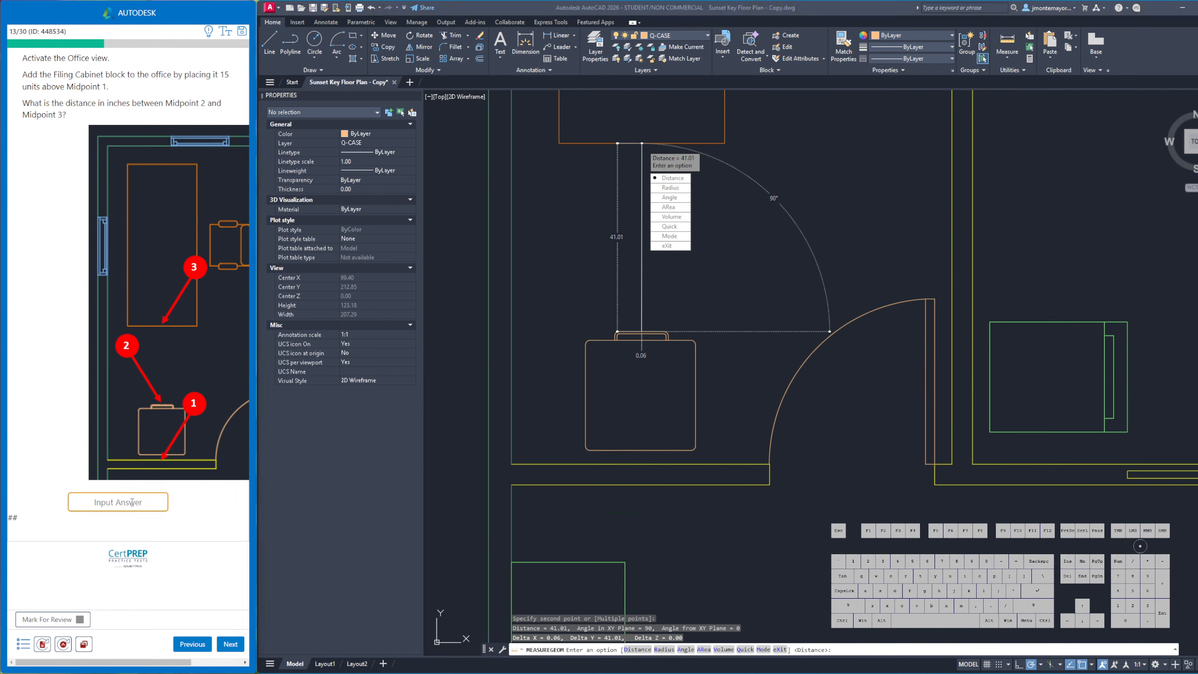
type("41")
left_click(236, 643)
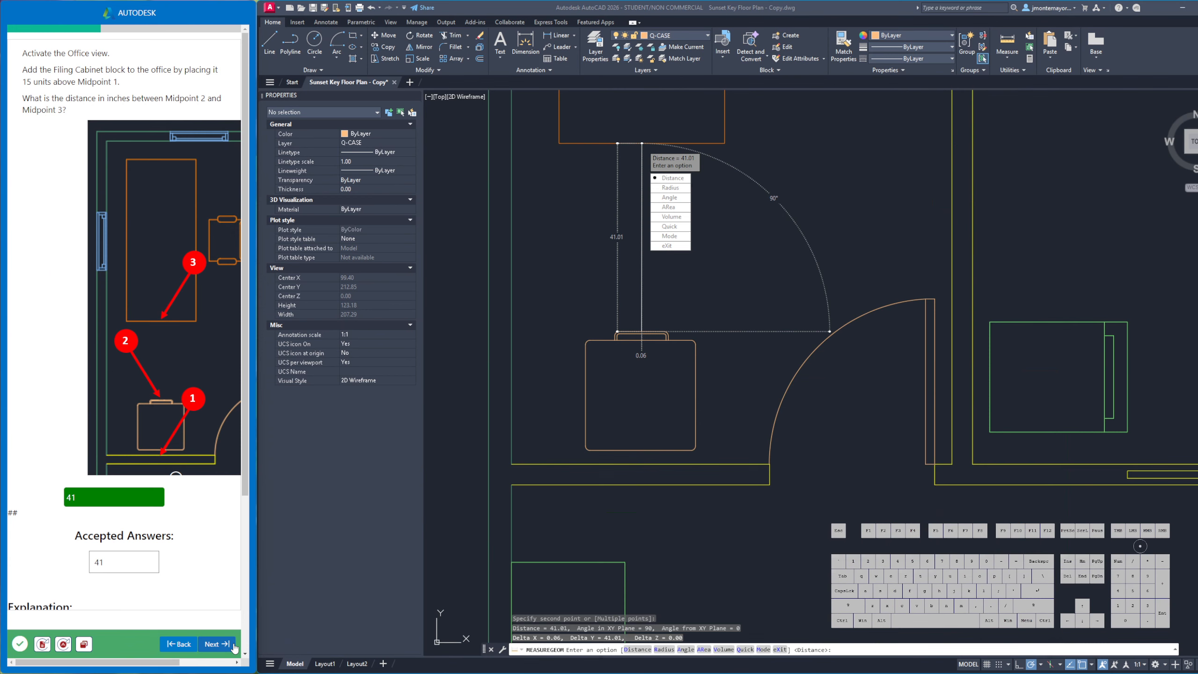
left_click(233, 645)
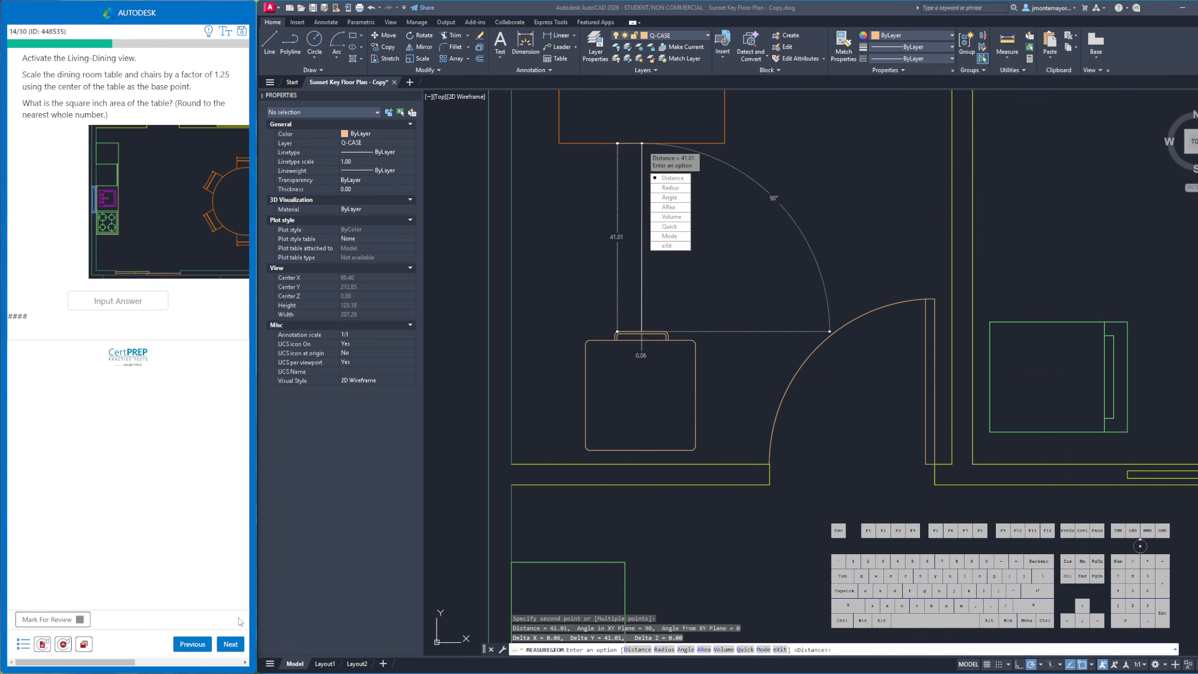
Exit the measuring command and scale the dining table and chairs by 1.25 about the table's center
right_click(857, 189)
left_click(875, 204)
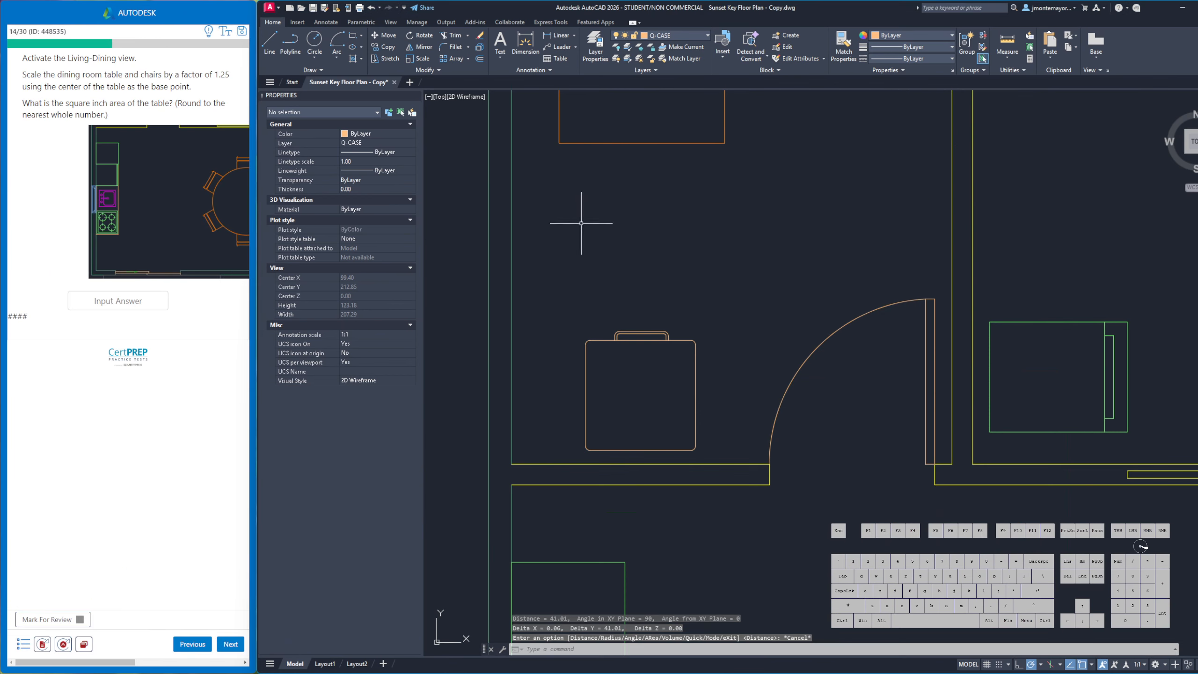
scroll(696, 245, "down", 6)
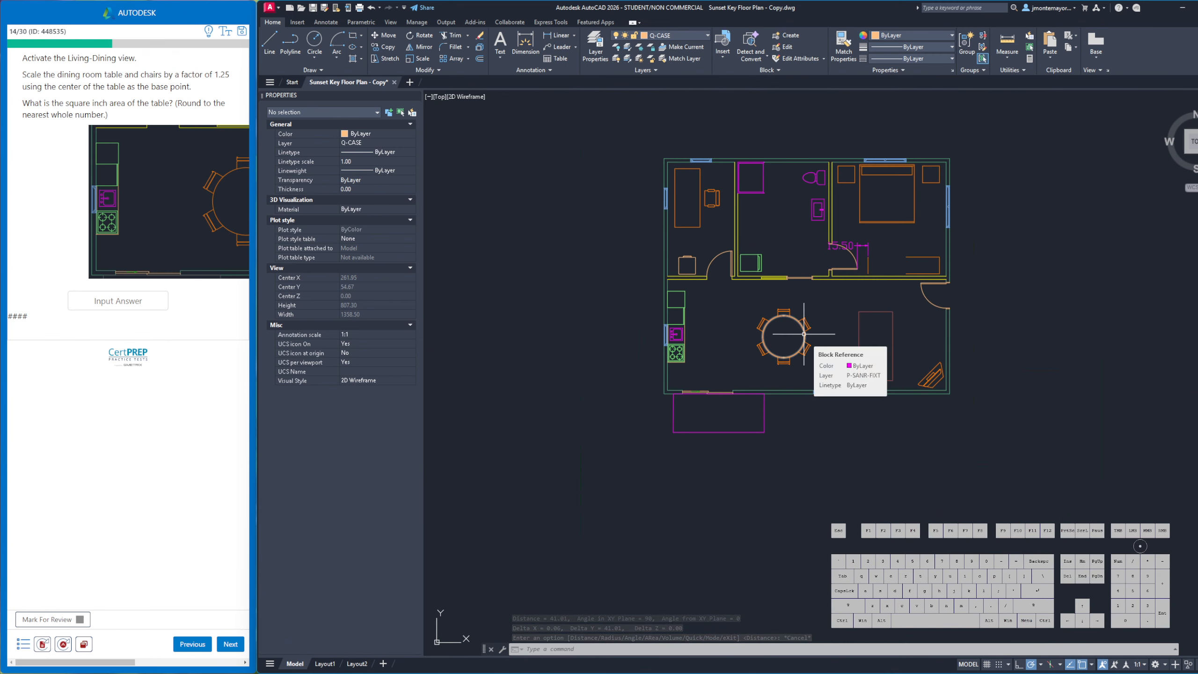
scroll(804, 333, "up", 4)
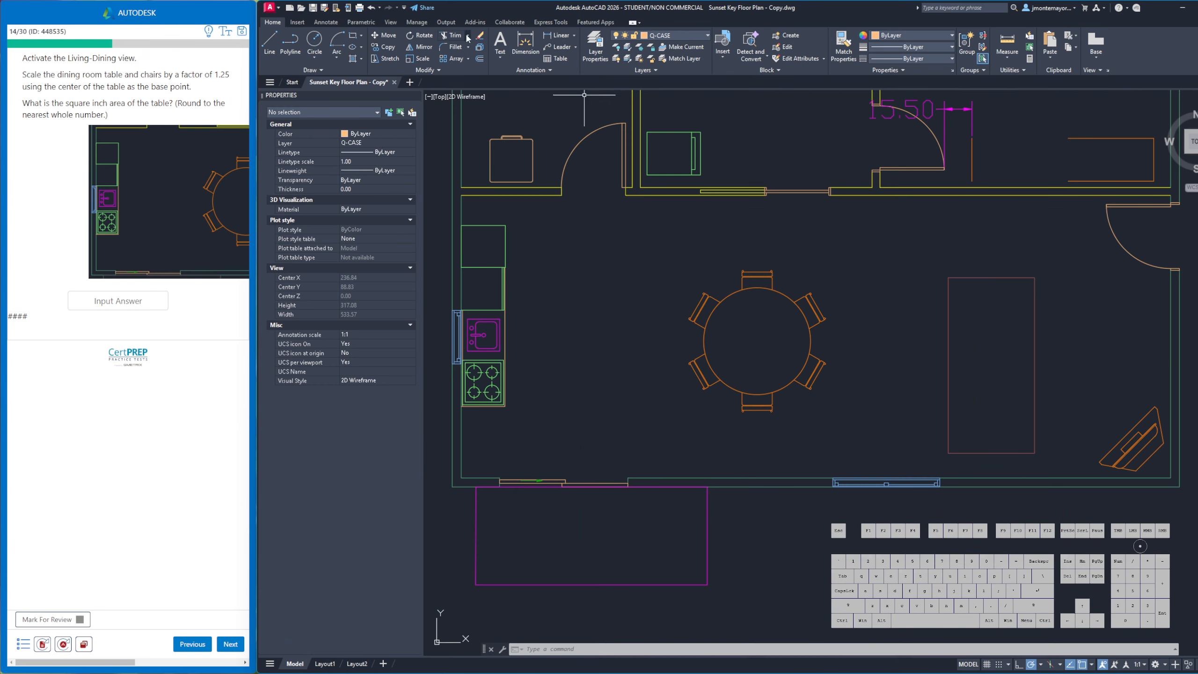
left_click(419, 59)
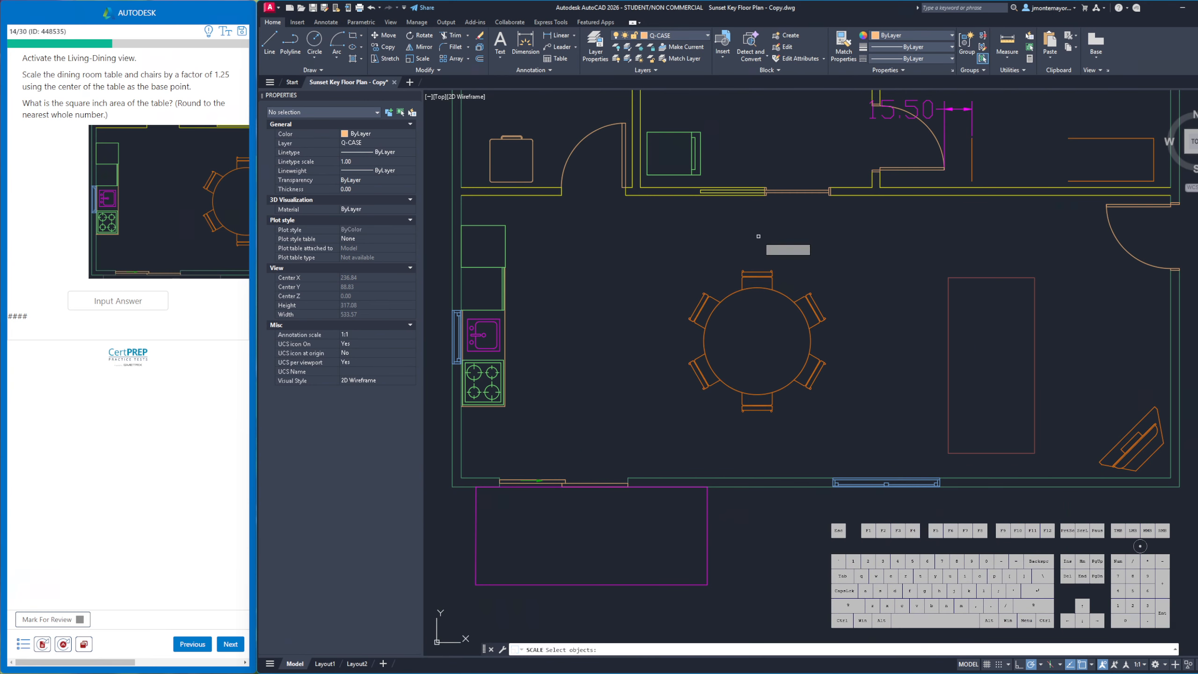
mouse_move(754, 241)
left_mouse_down()
mouse_move(615, 338)
mouse_move(825, 426)
mouse_move(846, 293)
left_mouse_up()
key("Return")
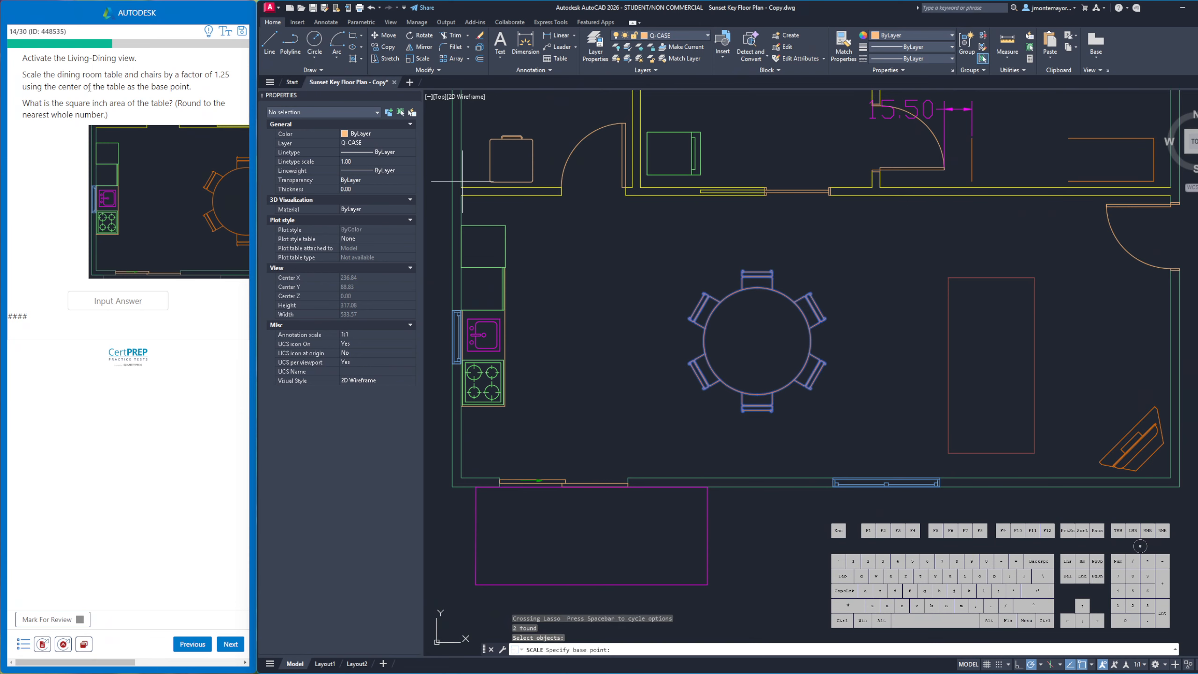
left_click(757, 340)
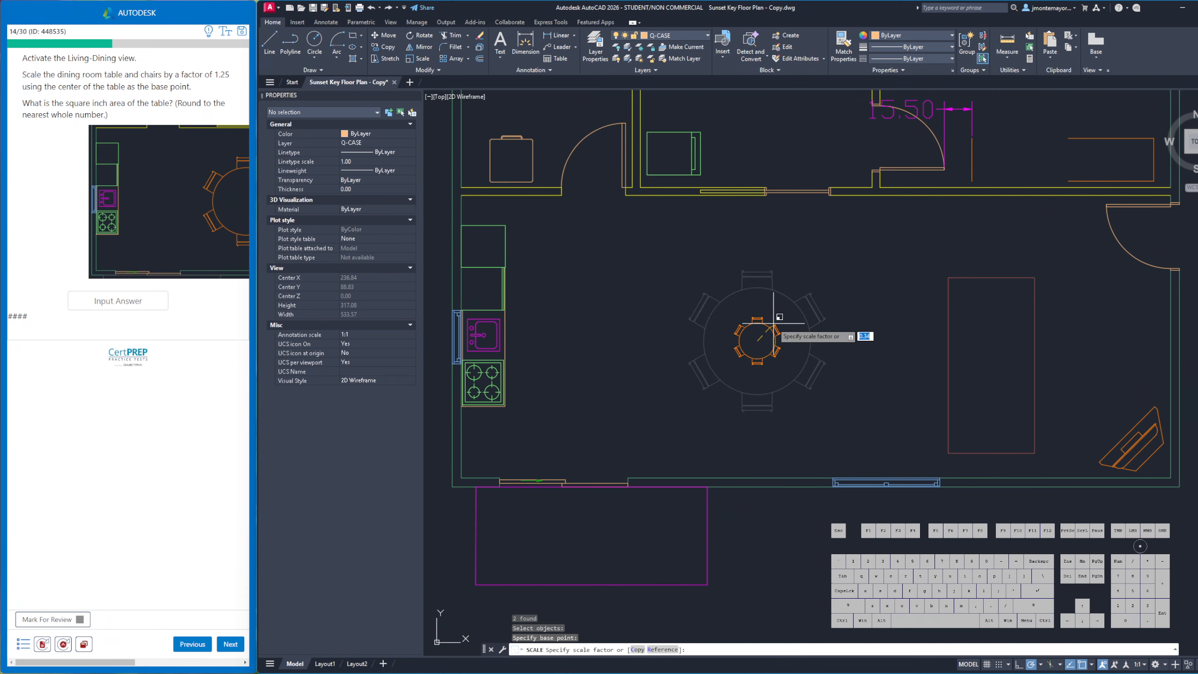
type("1.25")
key("Return")
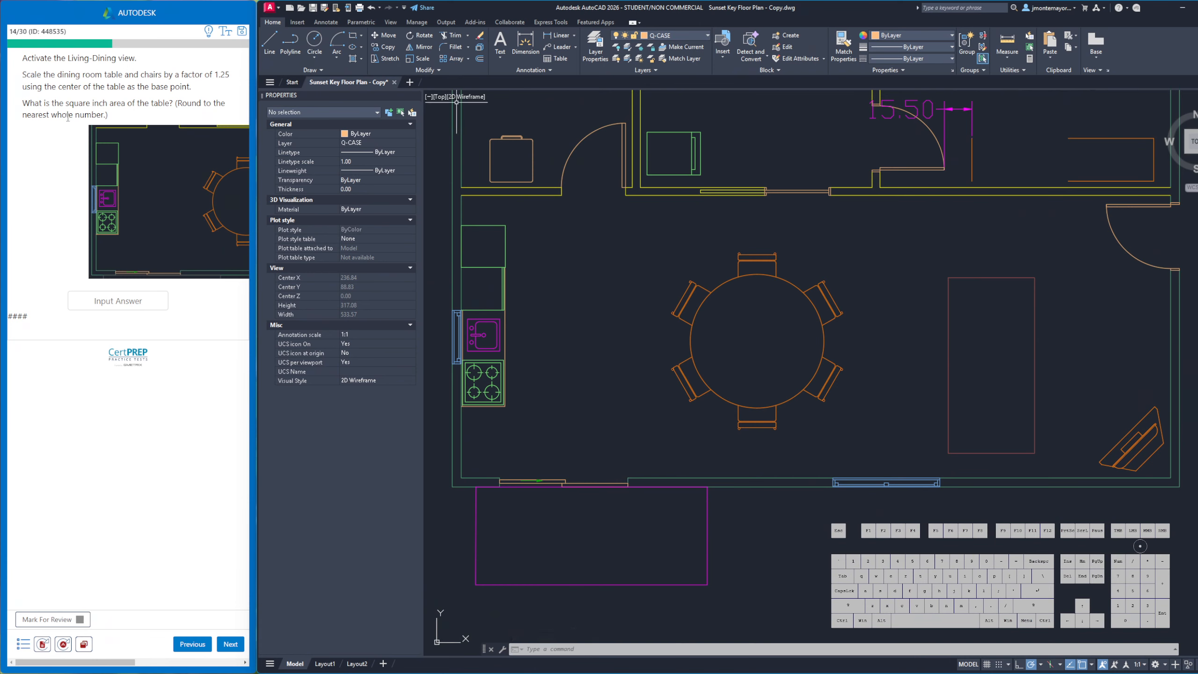
Measure the area of the scaled round dining table with Quick measure
left_click(1007, 59)
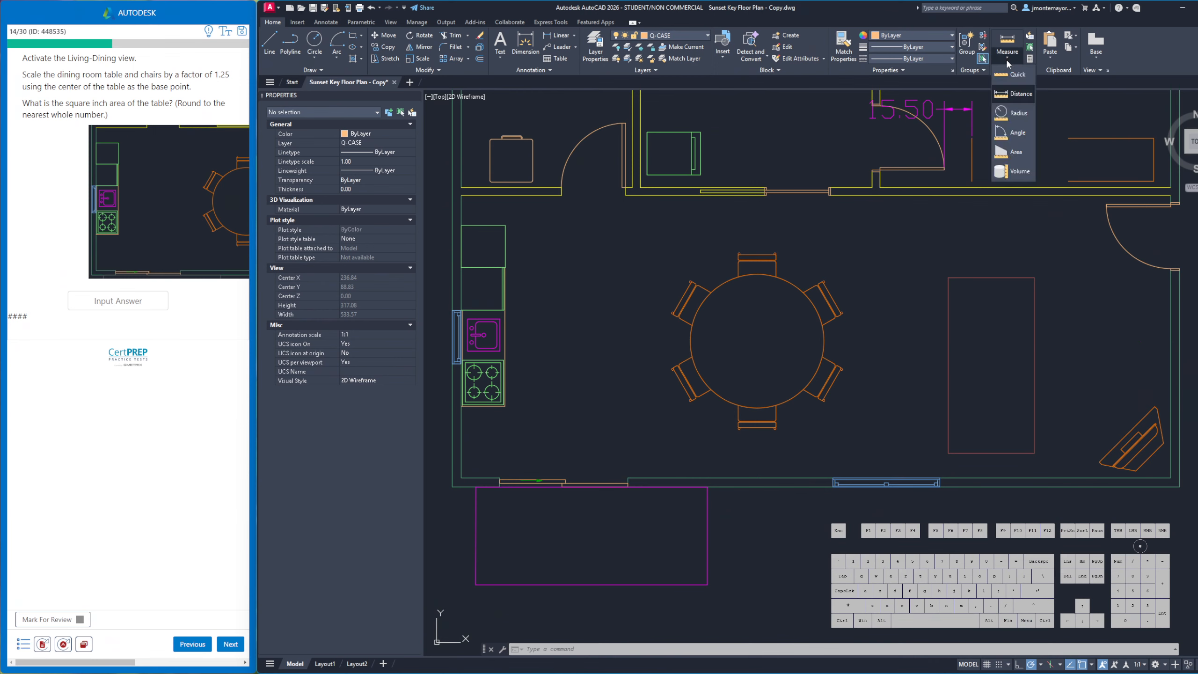
left_click(1018, 74)
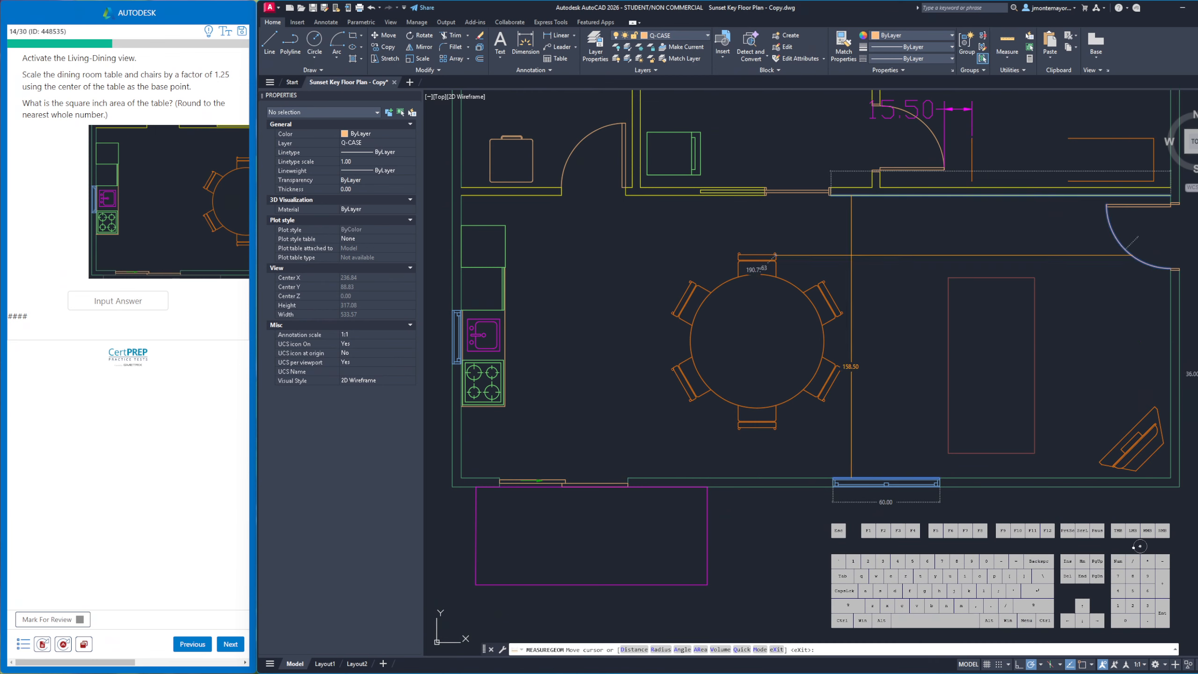
left_click(757, 325)
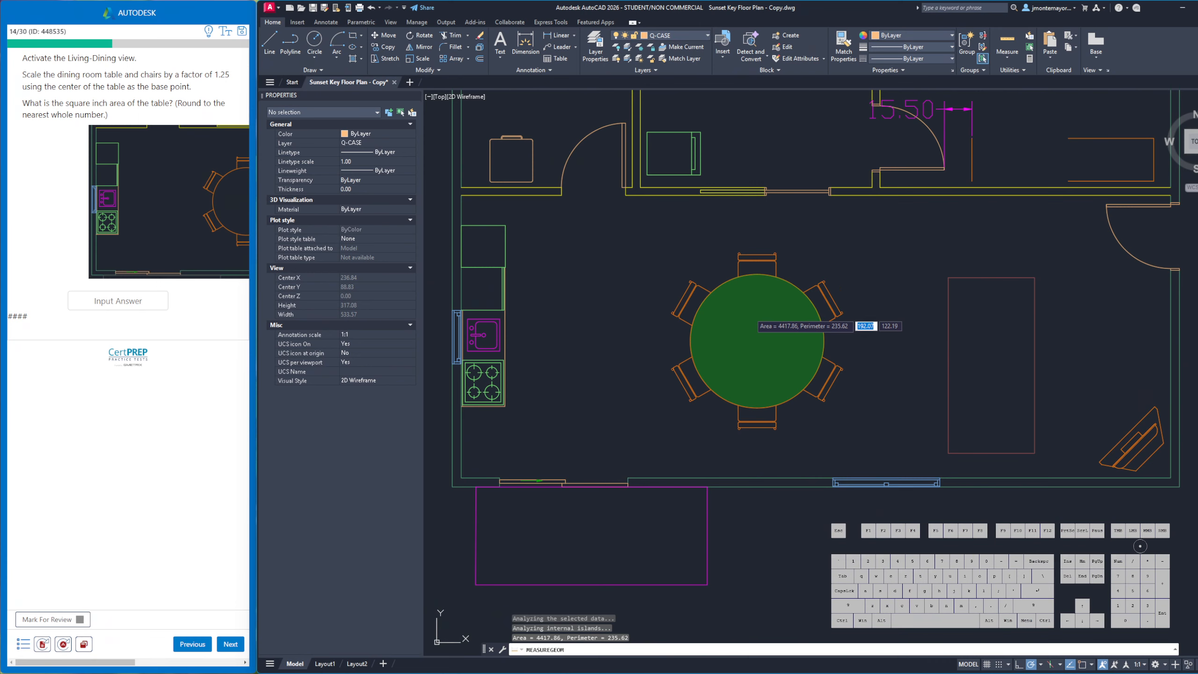
Submit 4418 as question 14's table area answer and advance to question 15
left_click(103, 301)
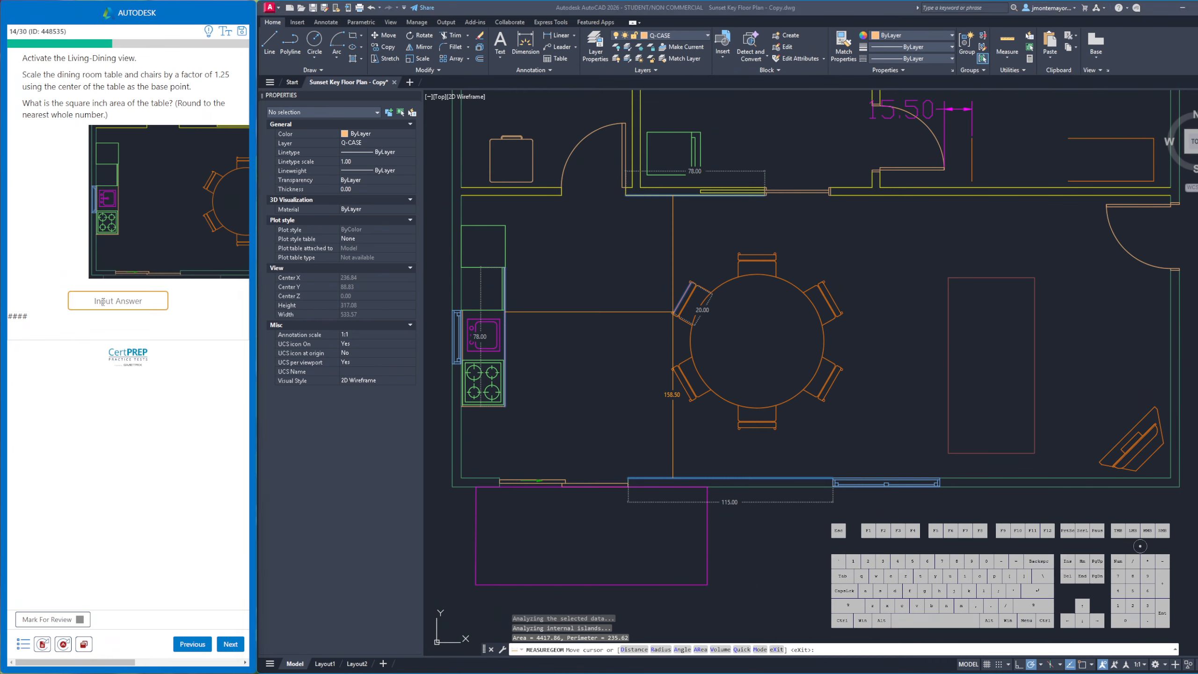
type("4418")
left_click(231, 645)
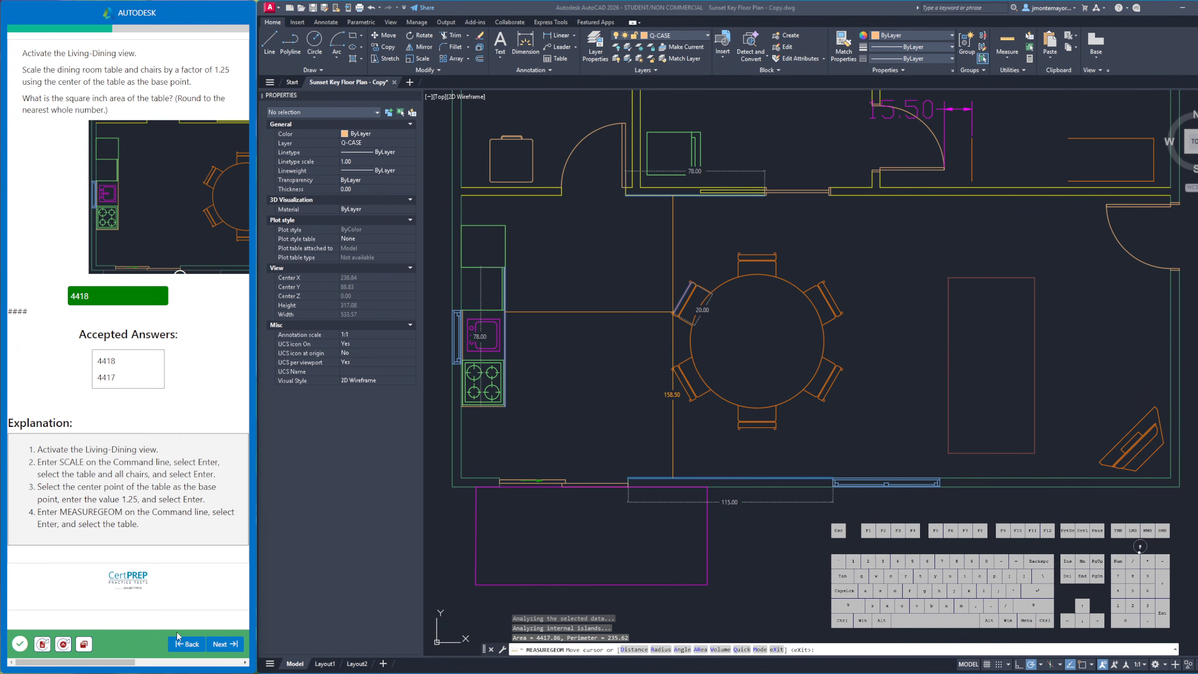
left_click(231, 645)
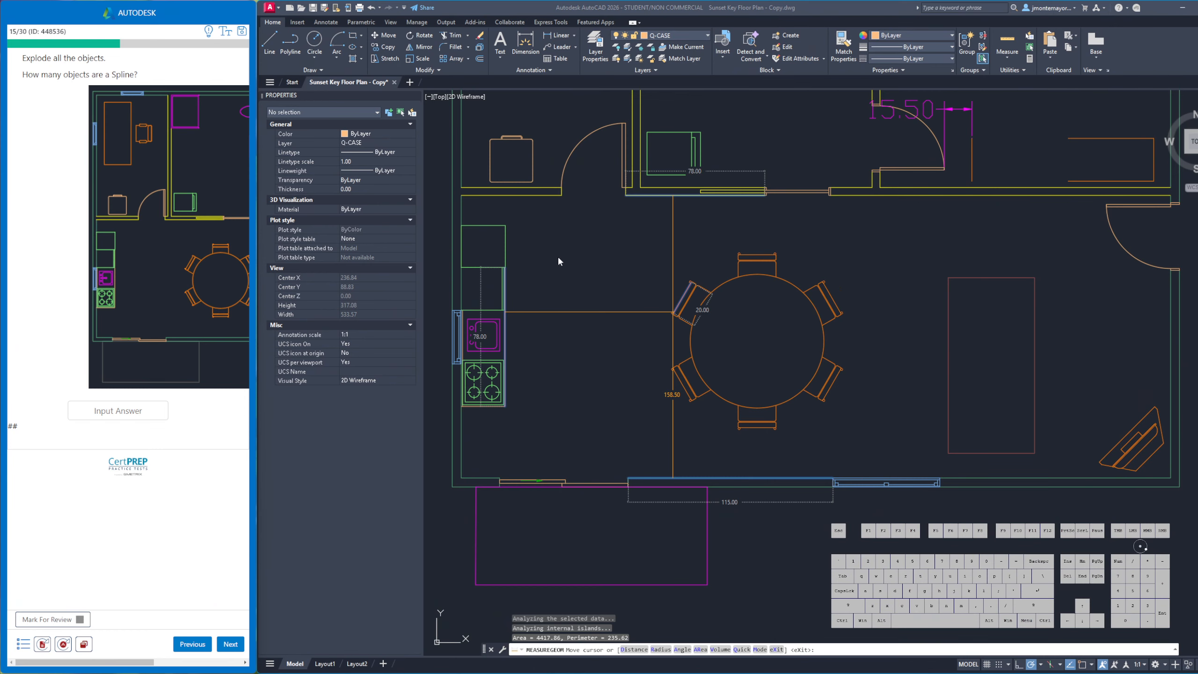
Exit the measuring command, explode all objects in the floor plan twice, and select everything again
right_click(624, 250)
left_click(635, 270)
scroll(594, 271, "down", 4)
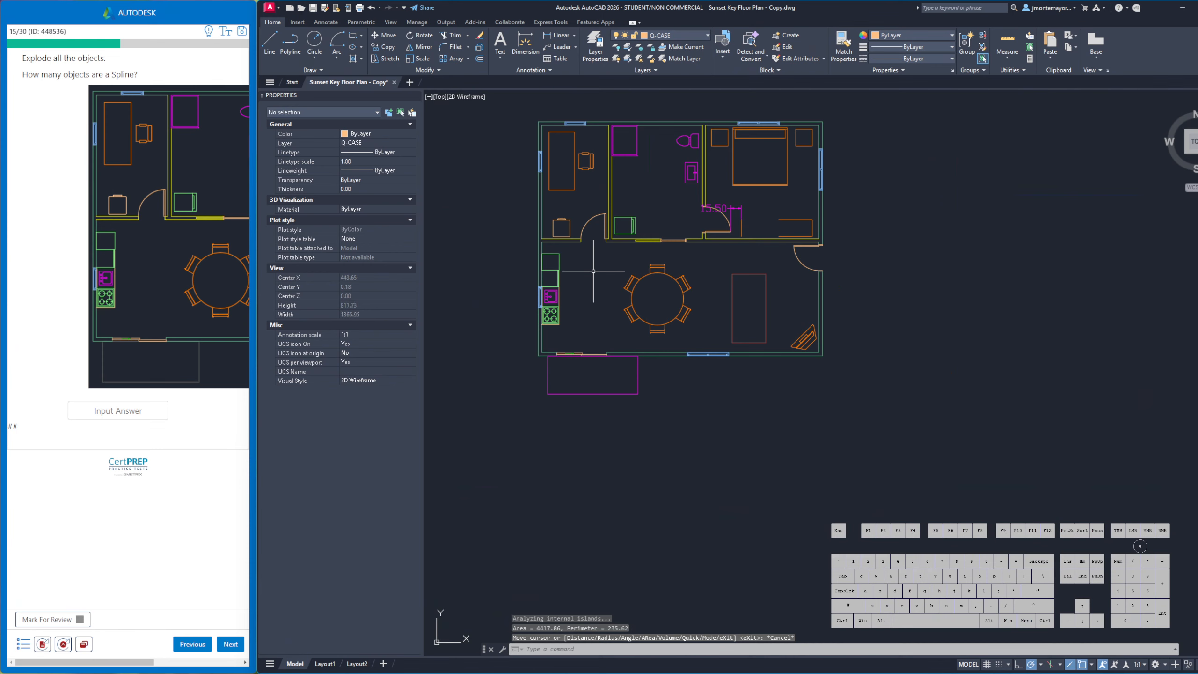
middle_click_drag(594, 271, 704, 350)
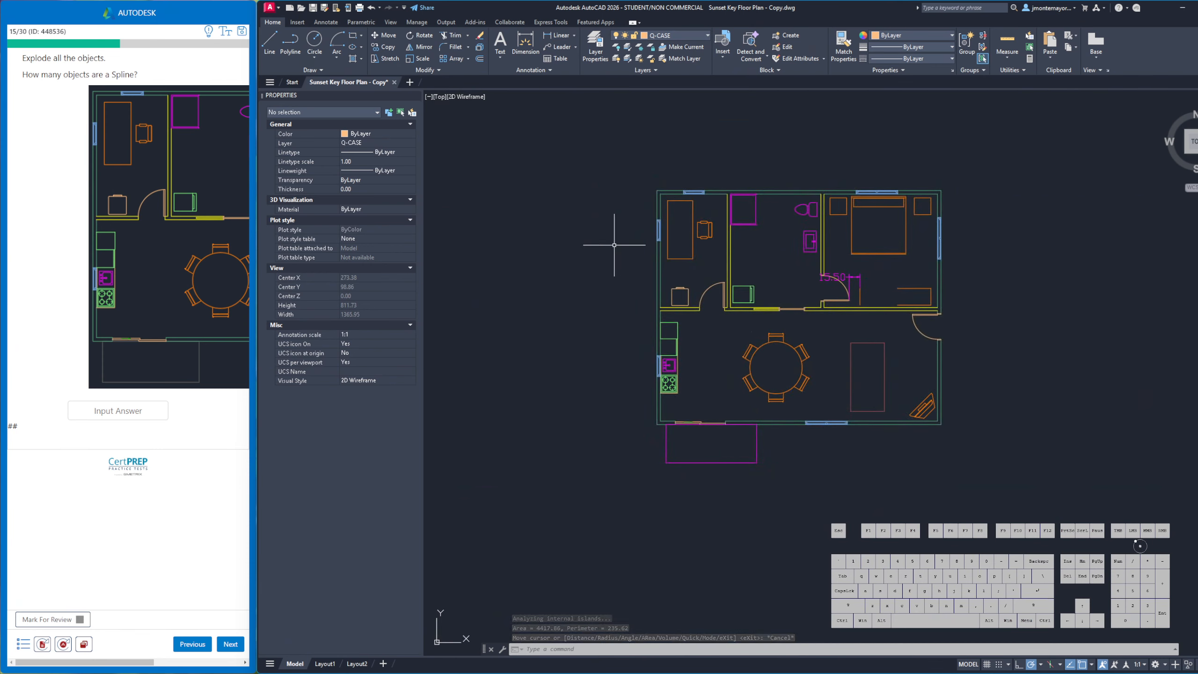
key("ctrl+a")
left_click(480, 51)
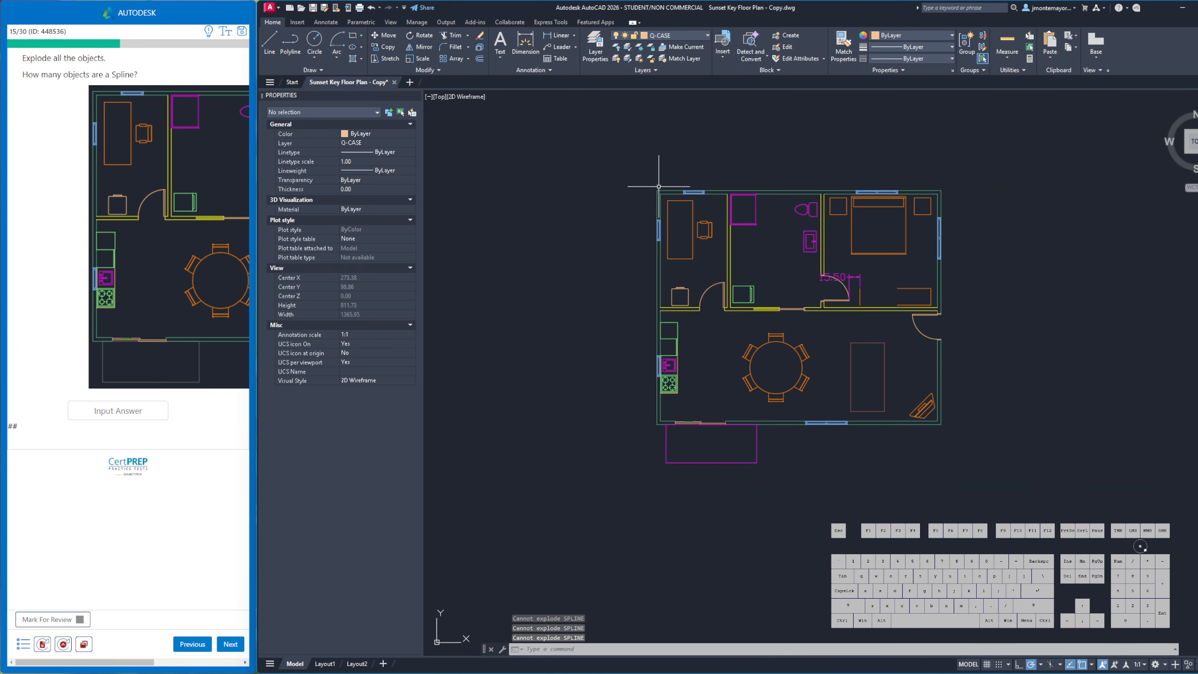
key("ctrl+a")
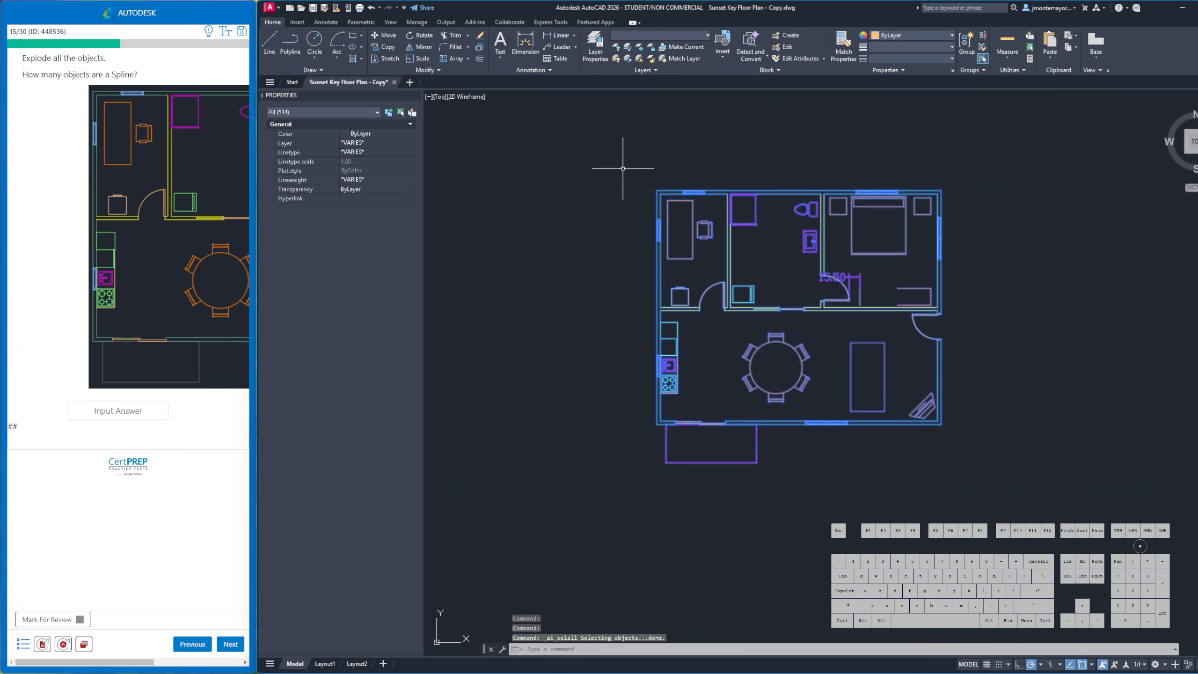
left_click(480, 50)
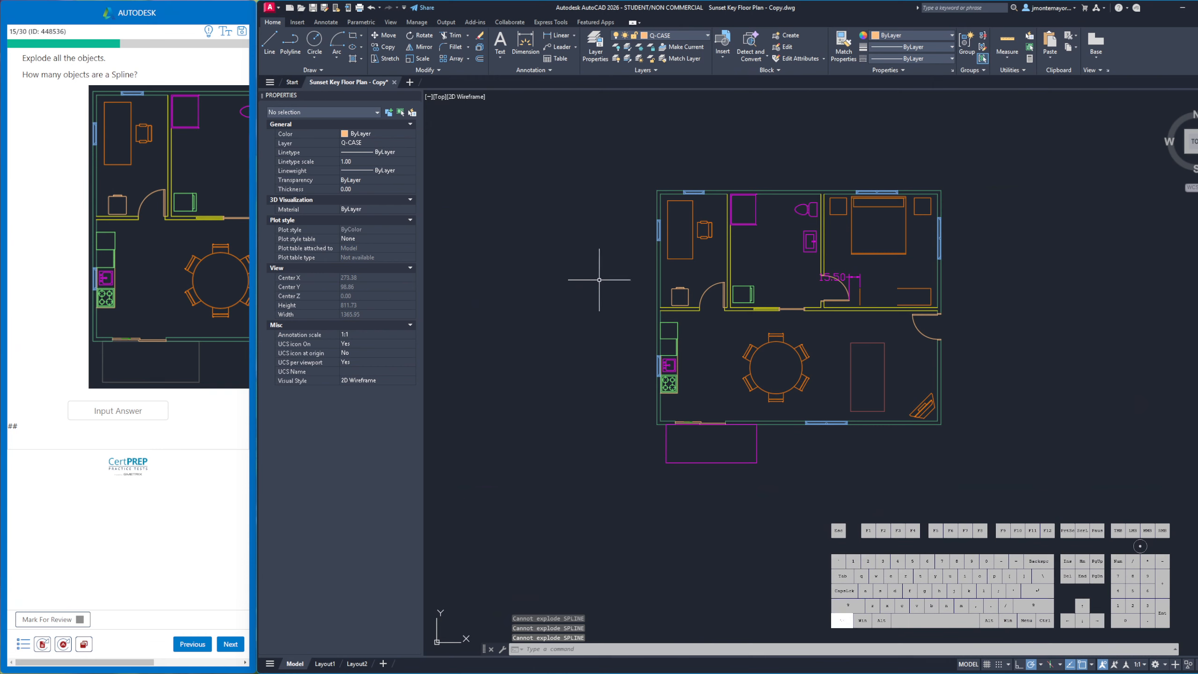
key("ctrl+a")
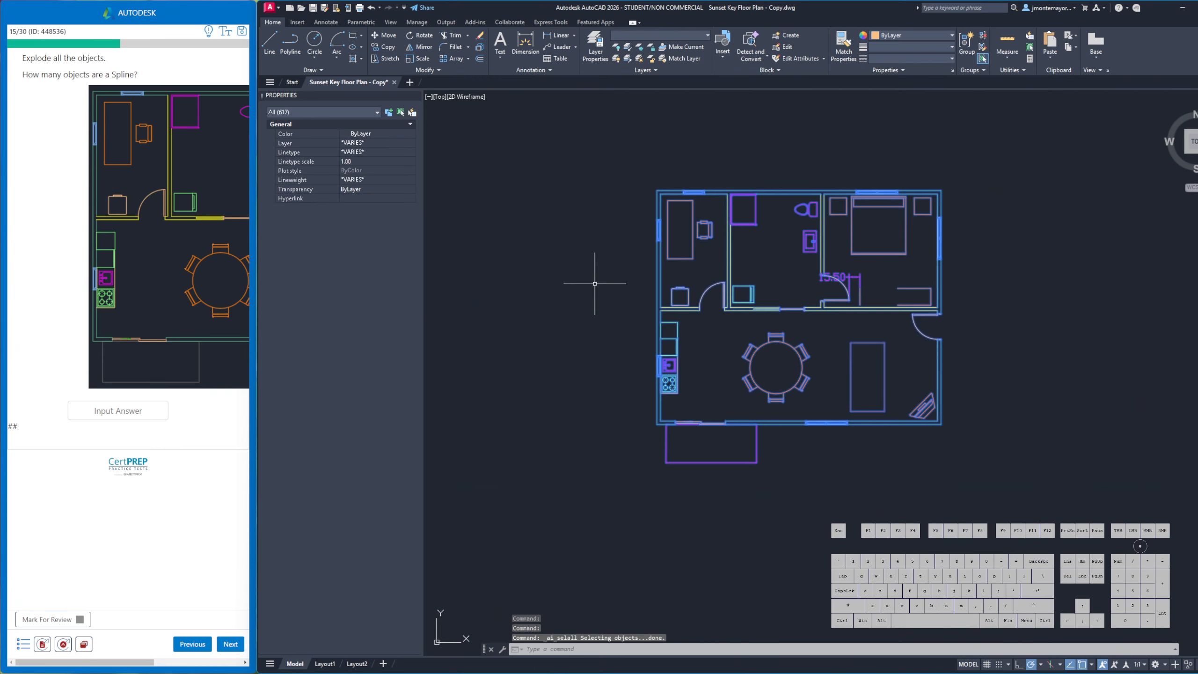
Filter the properties of all selected objects to Spline, submit 30 as the answer to question 15 and continue
left_click(311, 111)
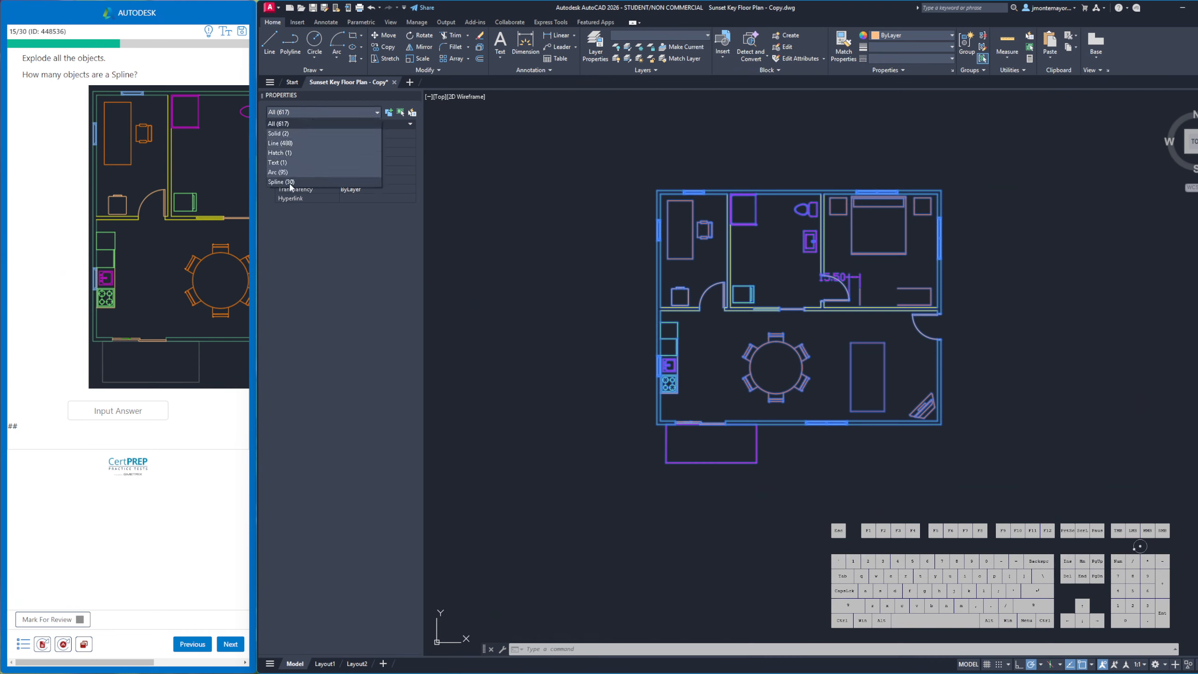
left_click(292, 182)
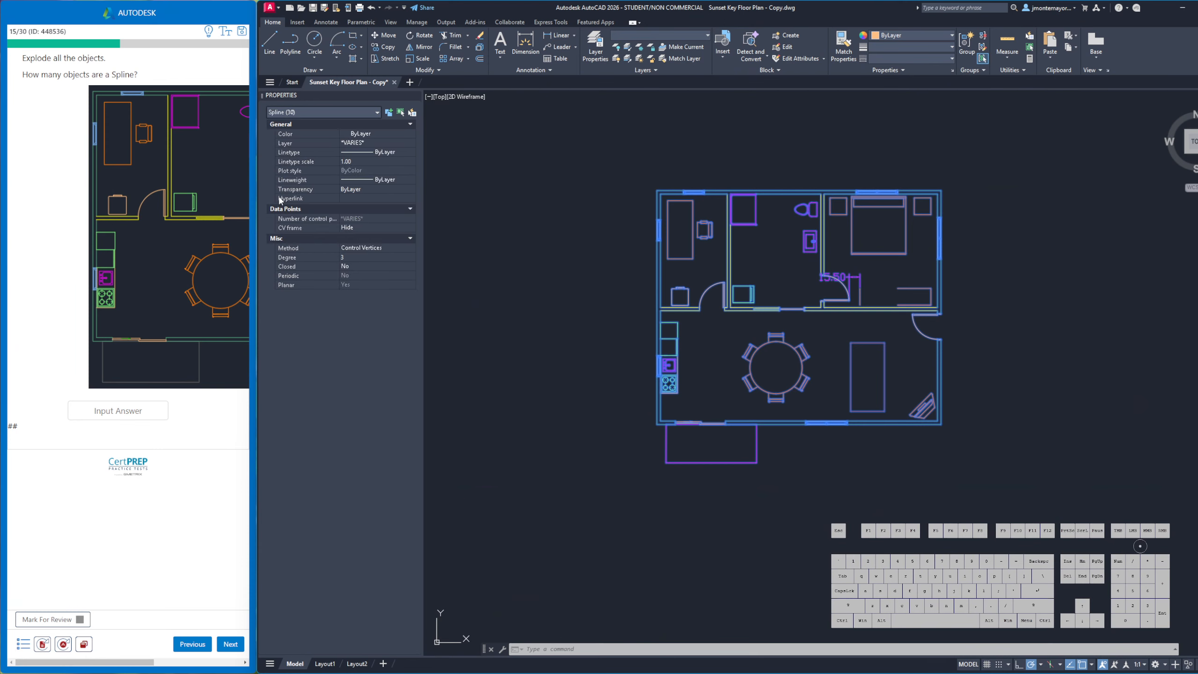
left_click(108, 415)
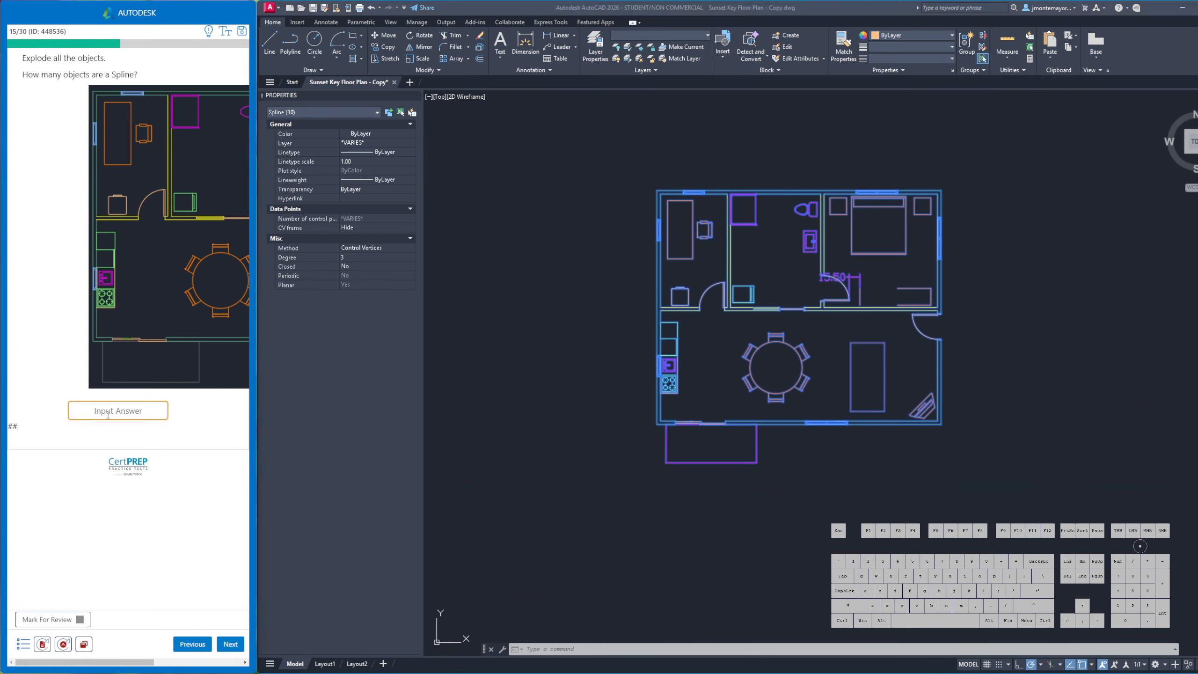
type("30")
left_click(242, 653)
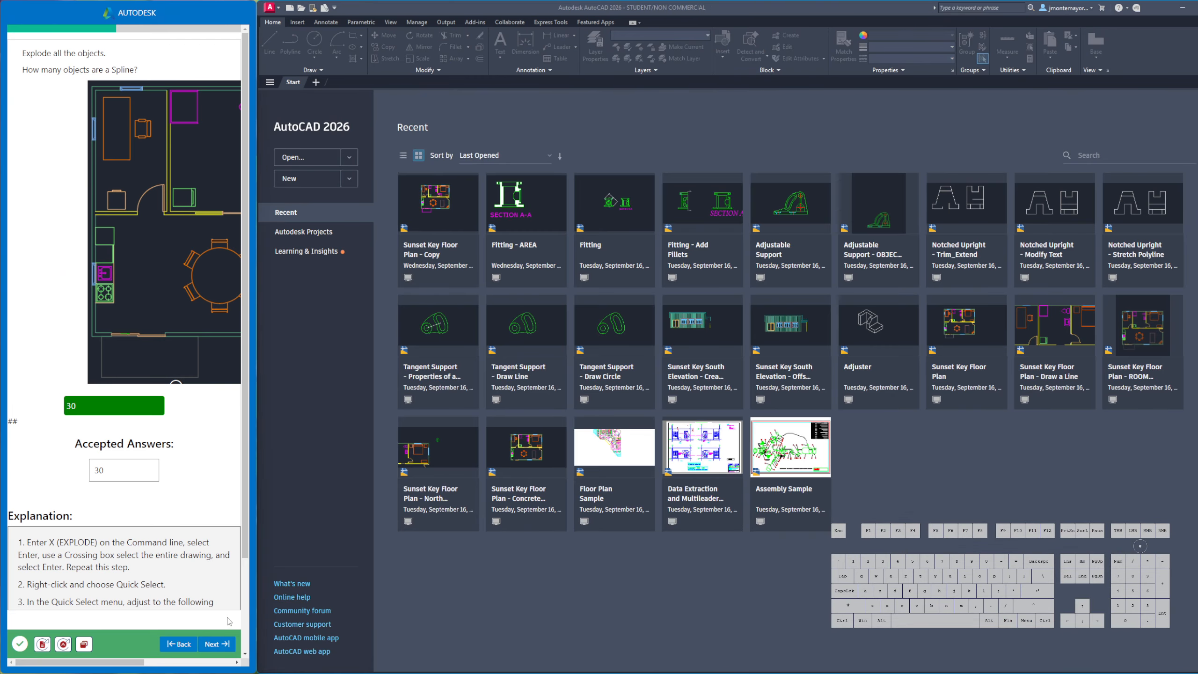
left_click(220, 645)
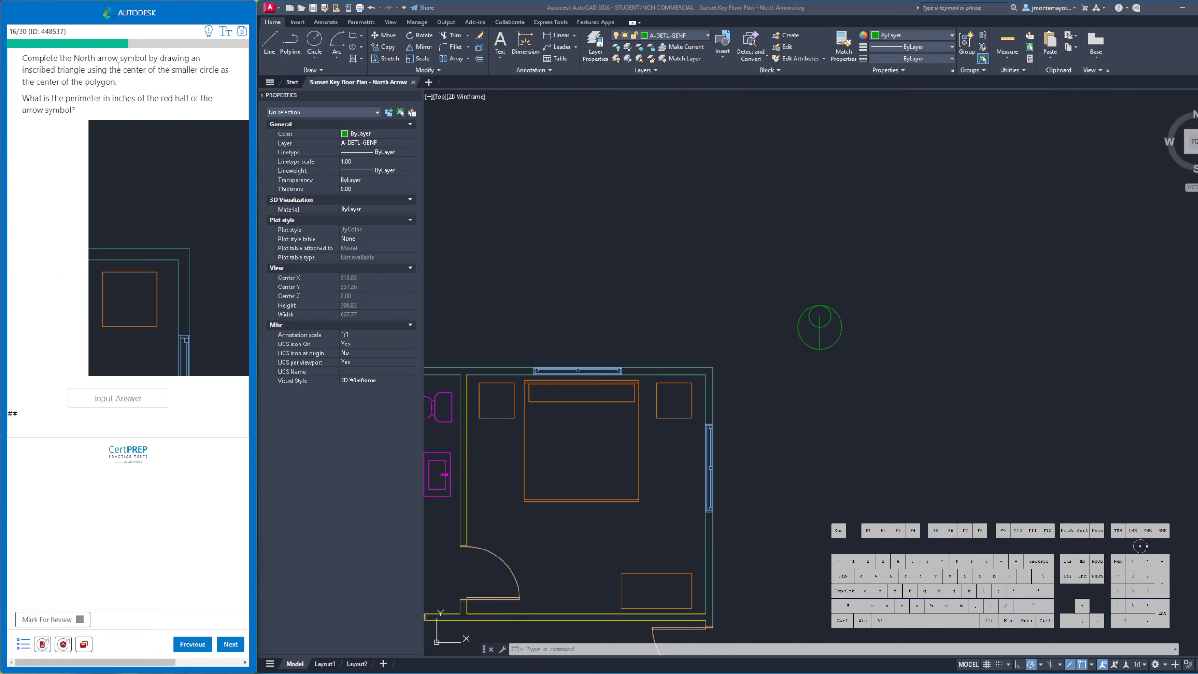
Check the reference picture and draw a three-sided polygon inscribed in the North arrow's small circle, centred on that circle with its apex at the upper edge
left_click(163, 297)
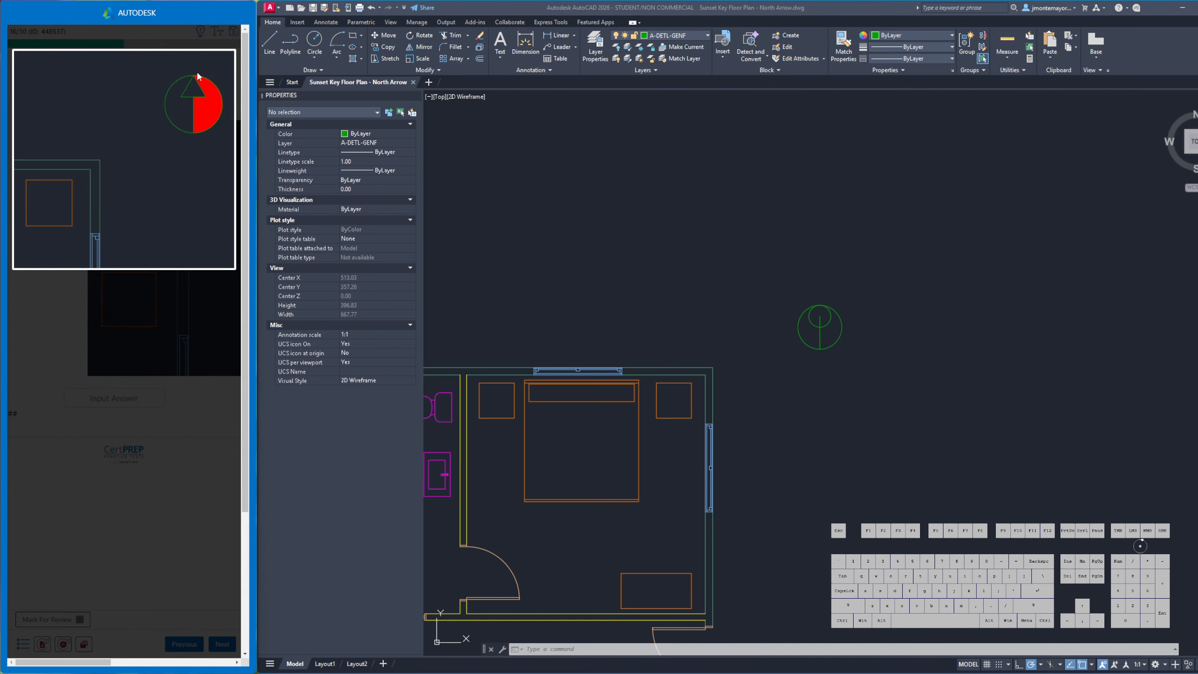
left_click(183, 346)
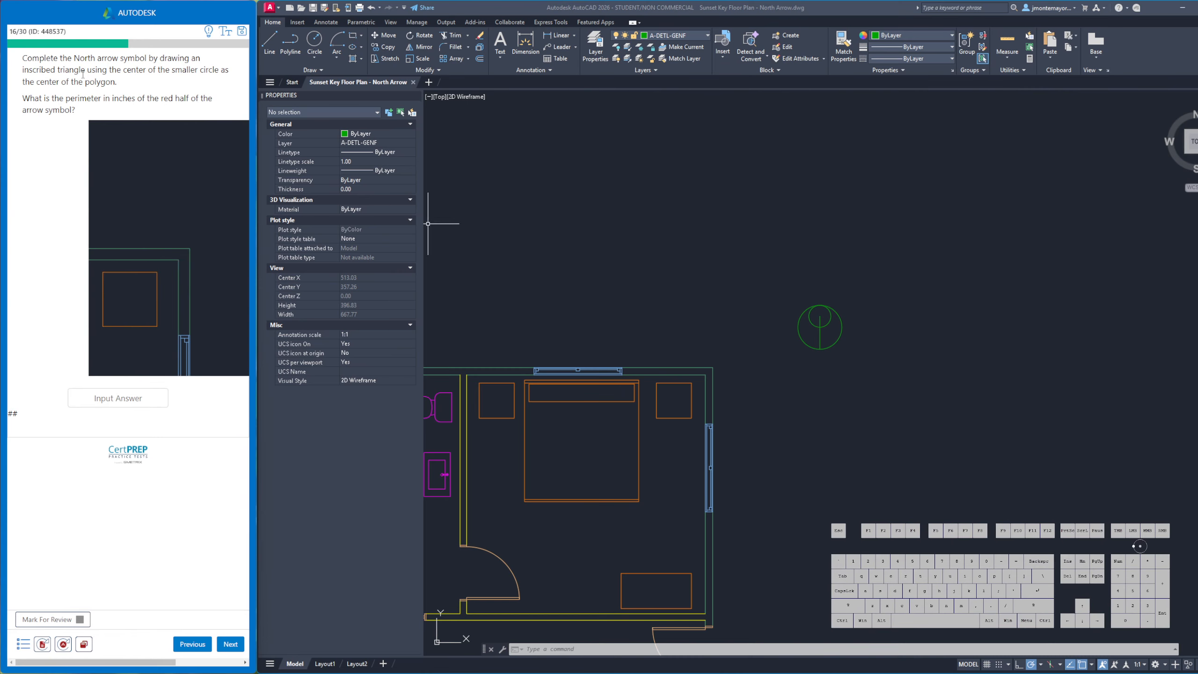
mouse_move(58, 71)
left_mouse_down()
mouse_move(79, 72)
mouse_move(24, 72)
mouse_move(46, 73)
left_mouse_up()
left_click(550, 185)
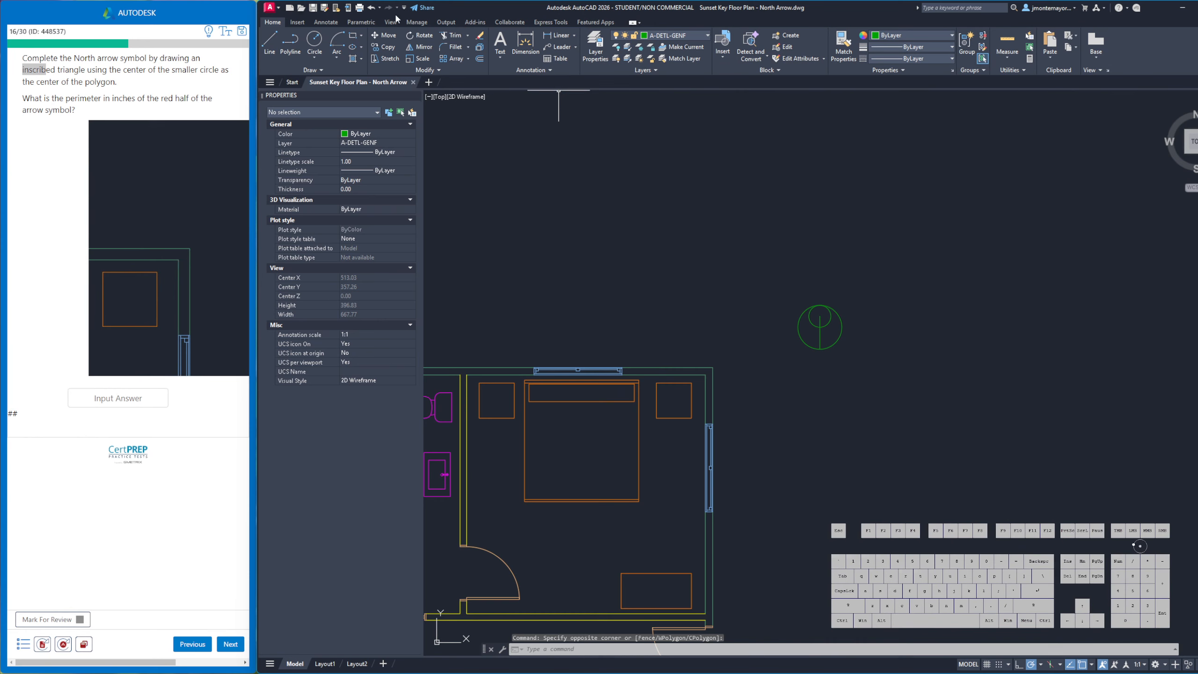
left_click(361, 38)
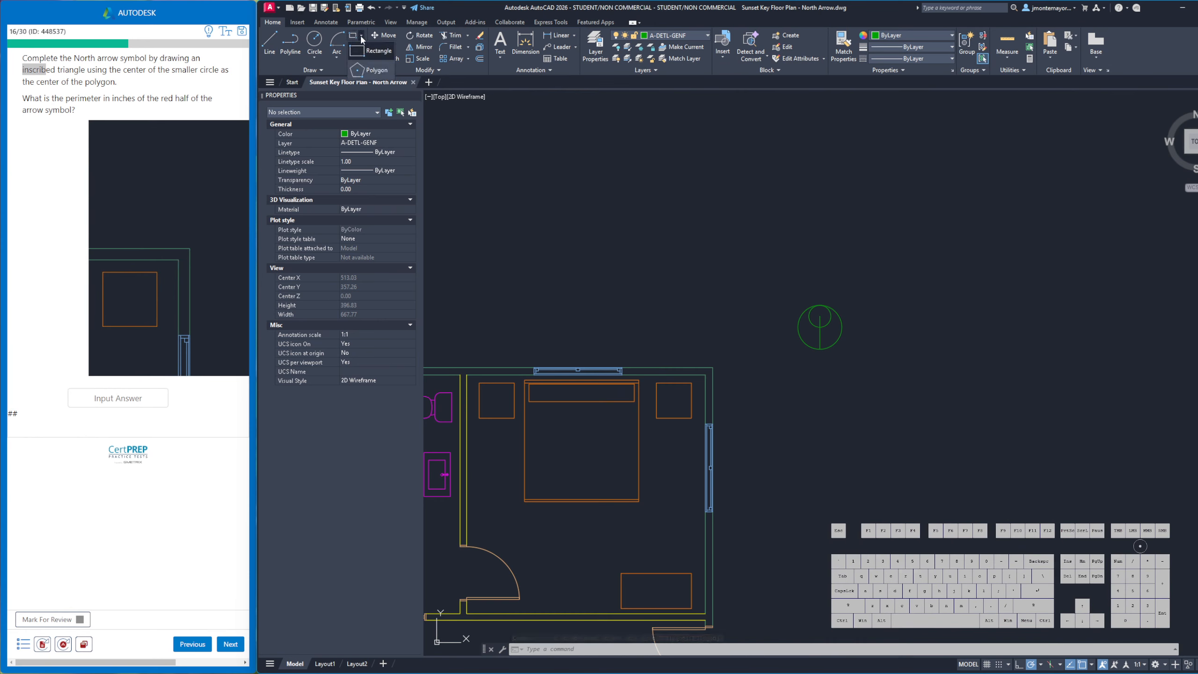
left_click(375, 71)
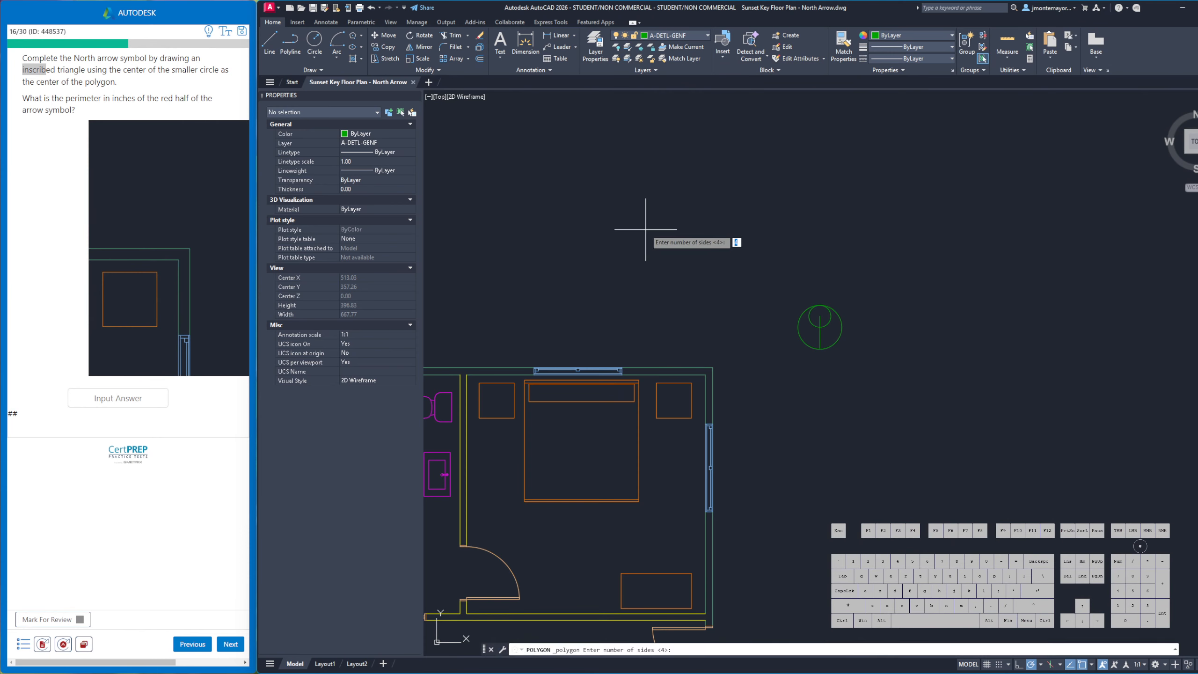
type("3")
key("Return")
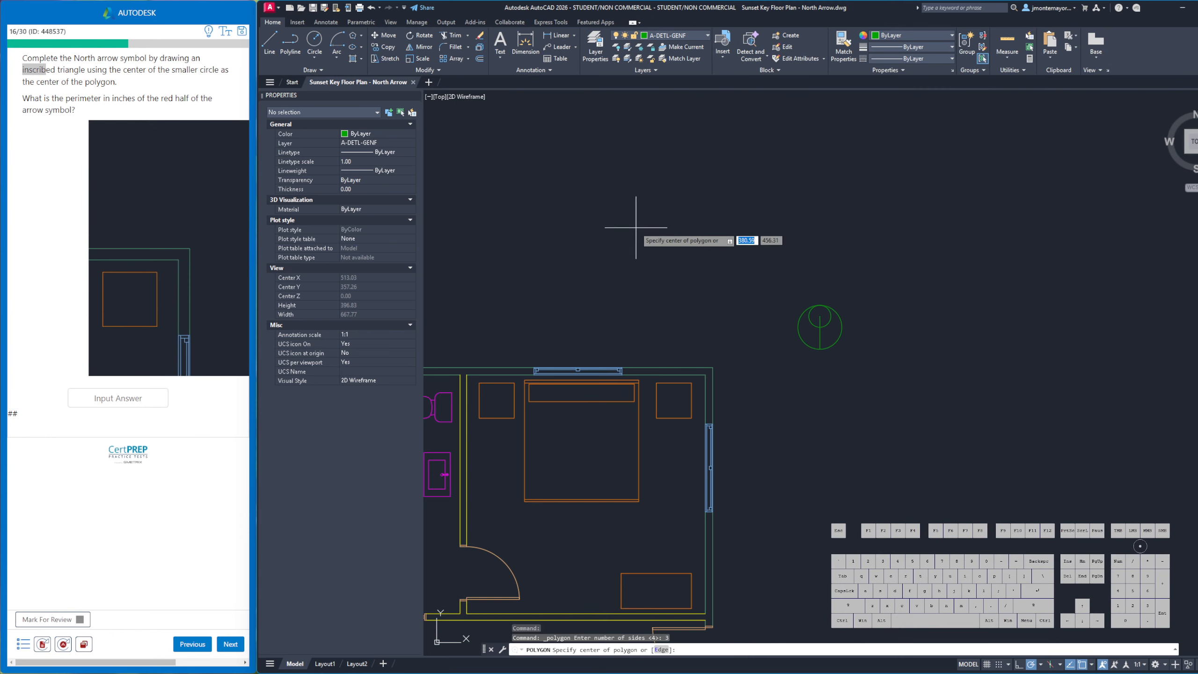
left_click(820, 316)
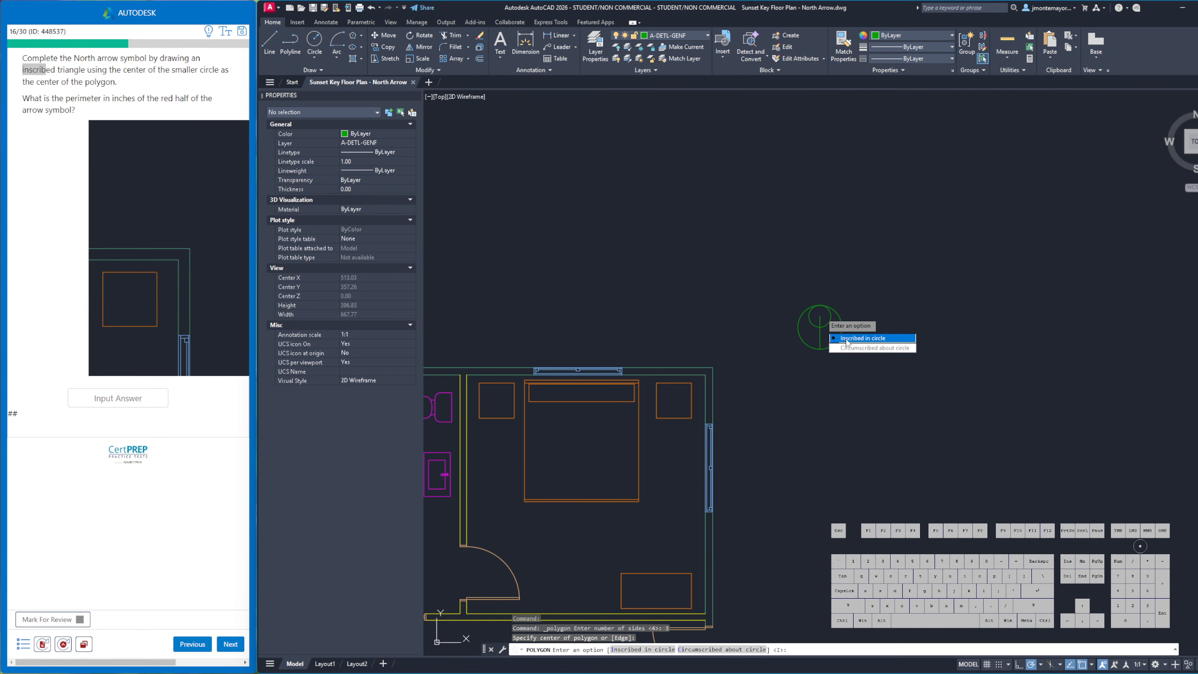
left_click(846, 339)
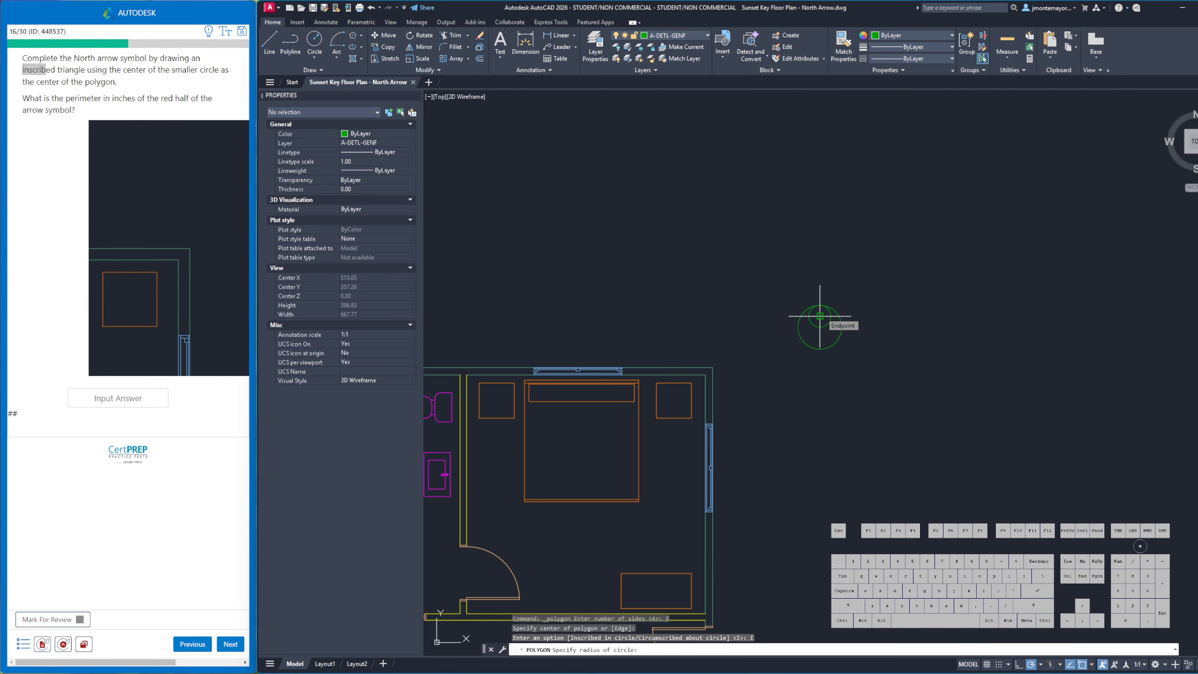
scroll(822, 312, "up", 3)
left_click(817, 292)
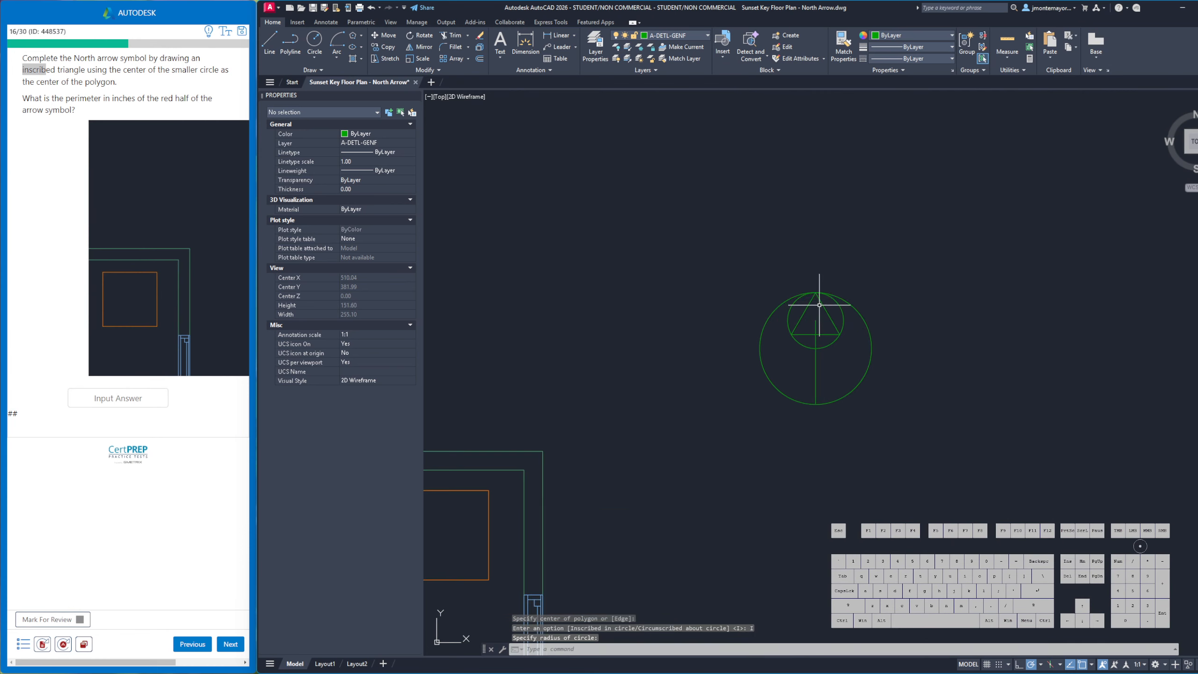
Trim the small circle's arcs on the right half of the North arrow symbol to match the reference picture
left_click(189, 181)
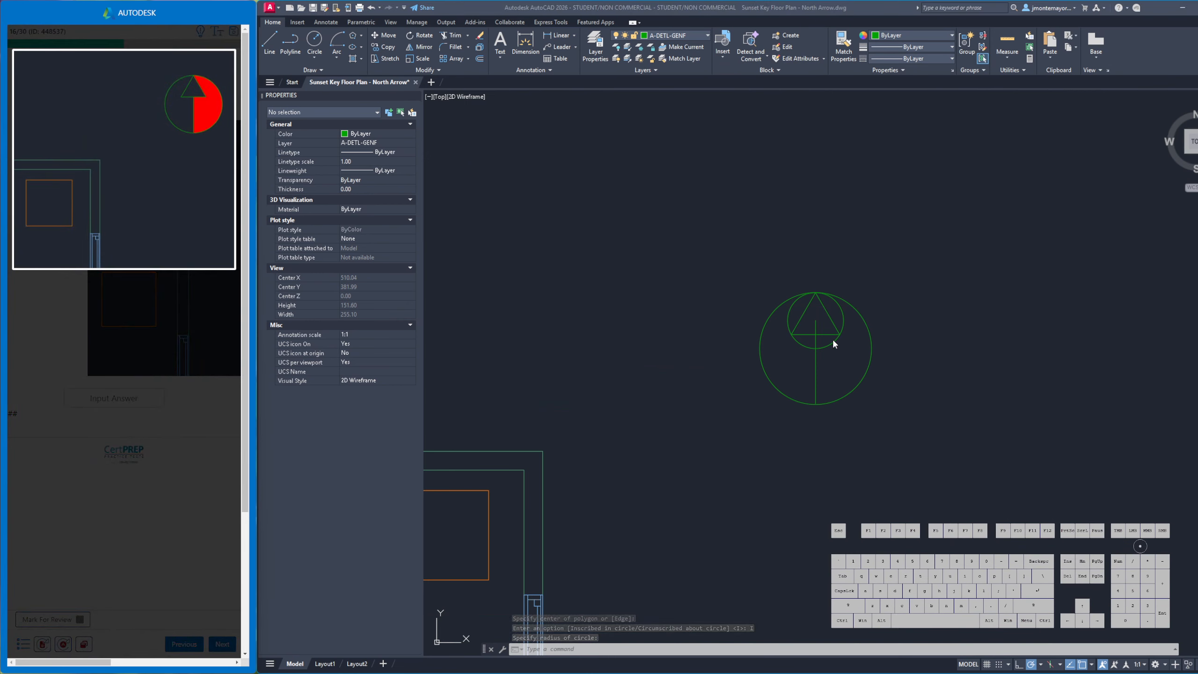
left_click(833, 341)
left_click(453, 36)
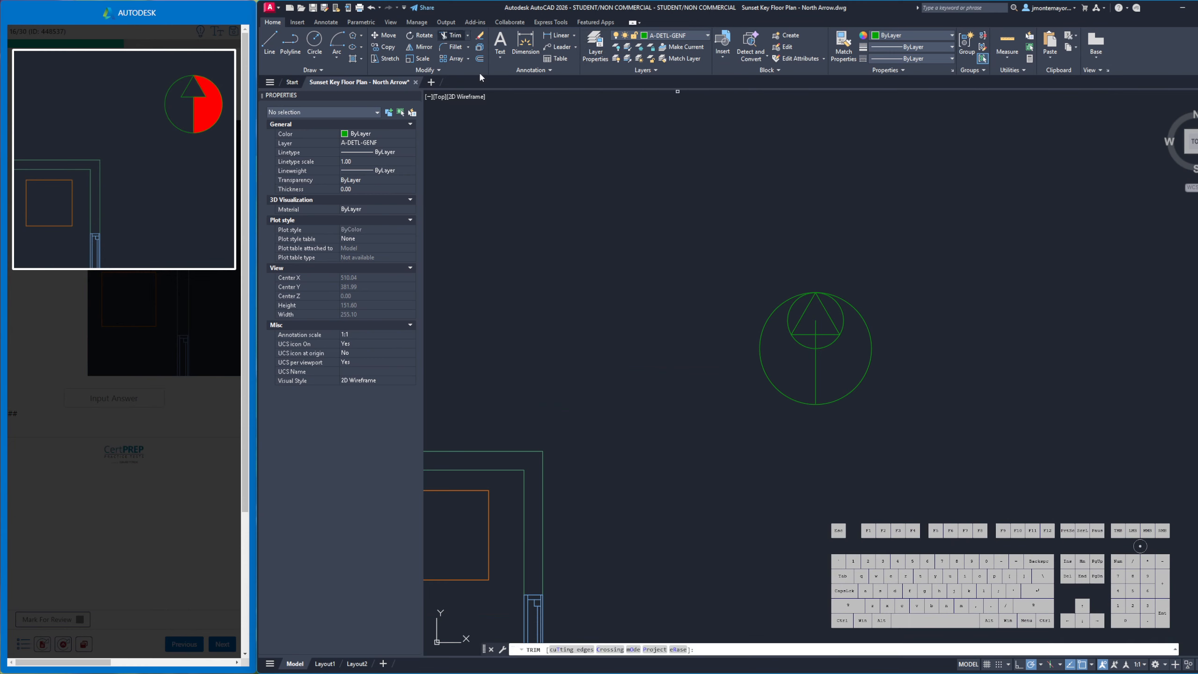
left_click(835, 341)
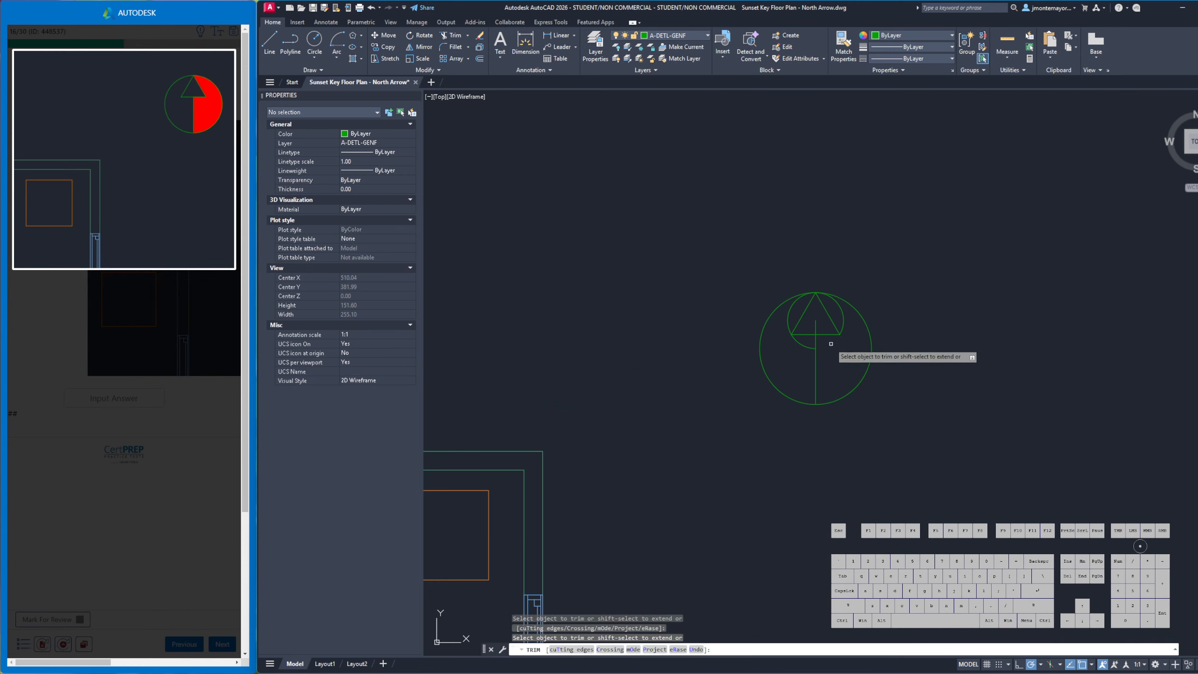
left_click(845, 312)
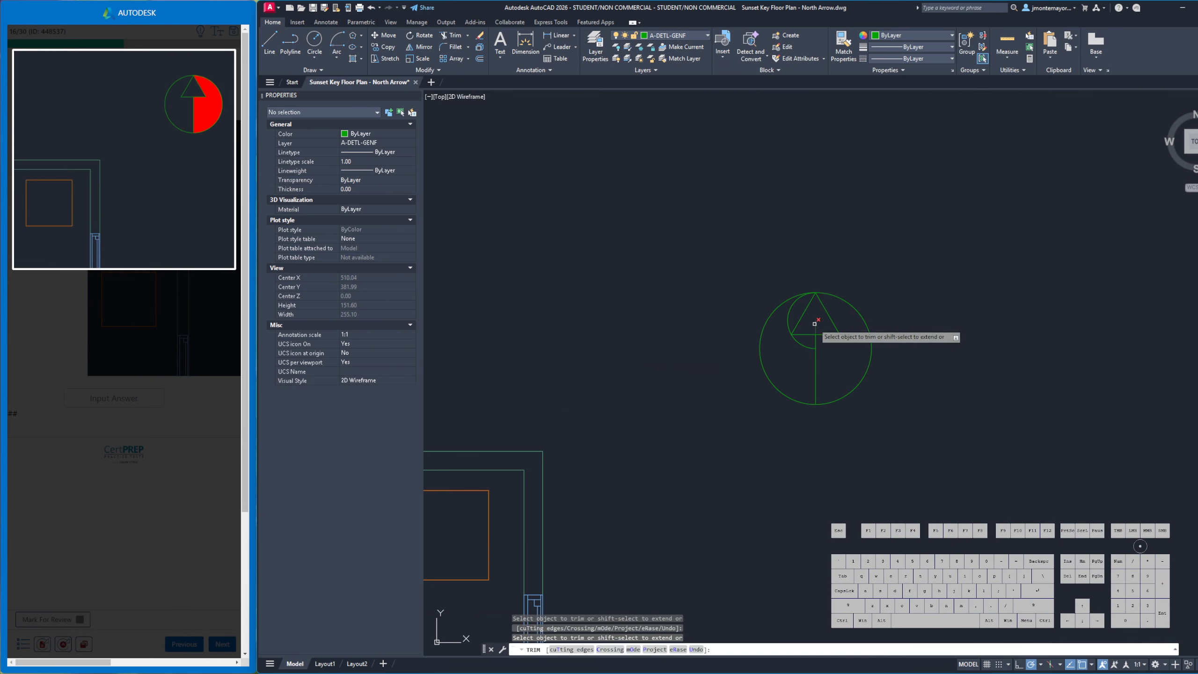
left_click(815, 324)
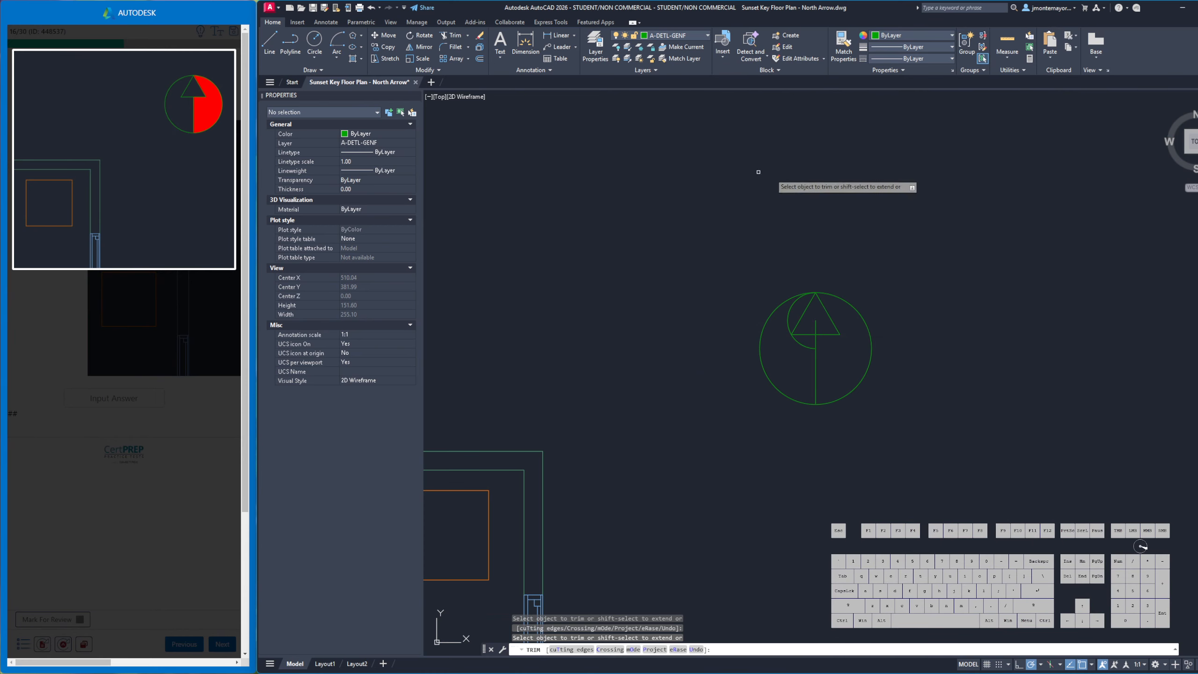
Measure the area and perimeter of the North arrow symbol's right half, outside the triangle, with Quick measure
left_click(1011, 57)
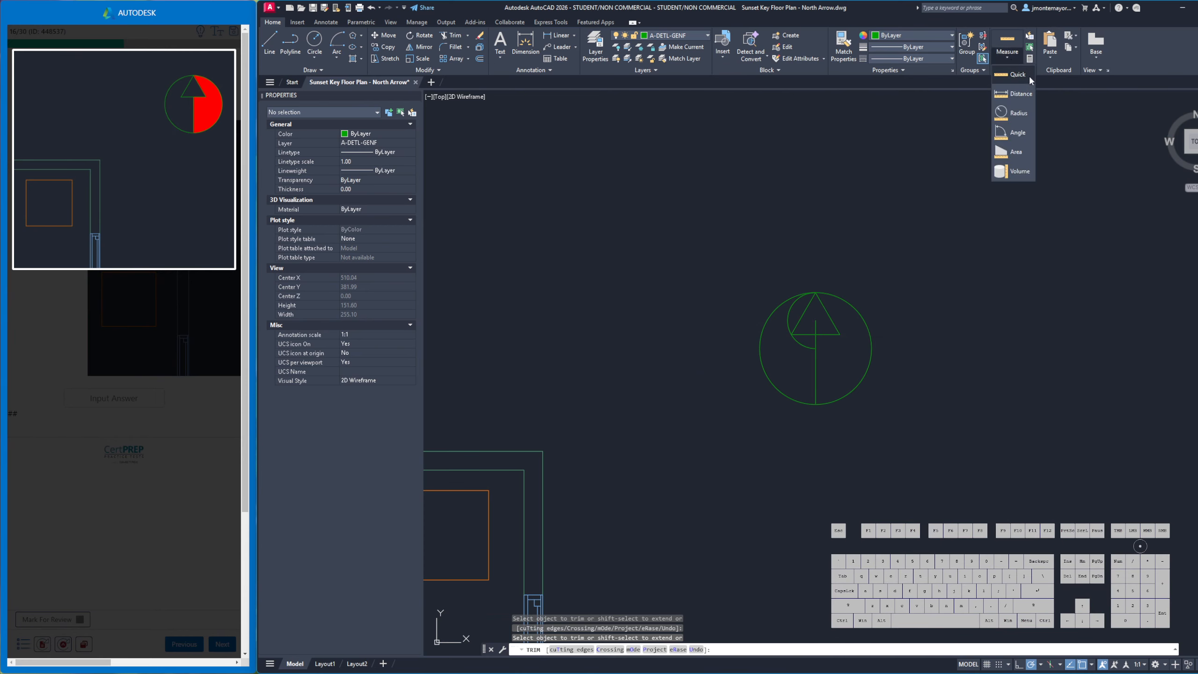
left_click(1014, 74)
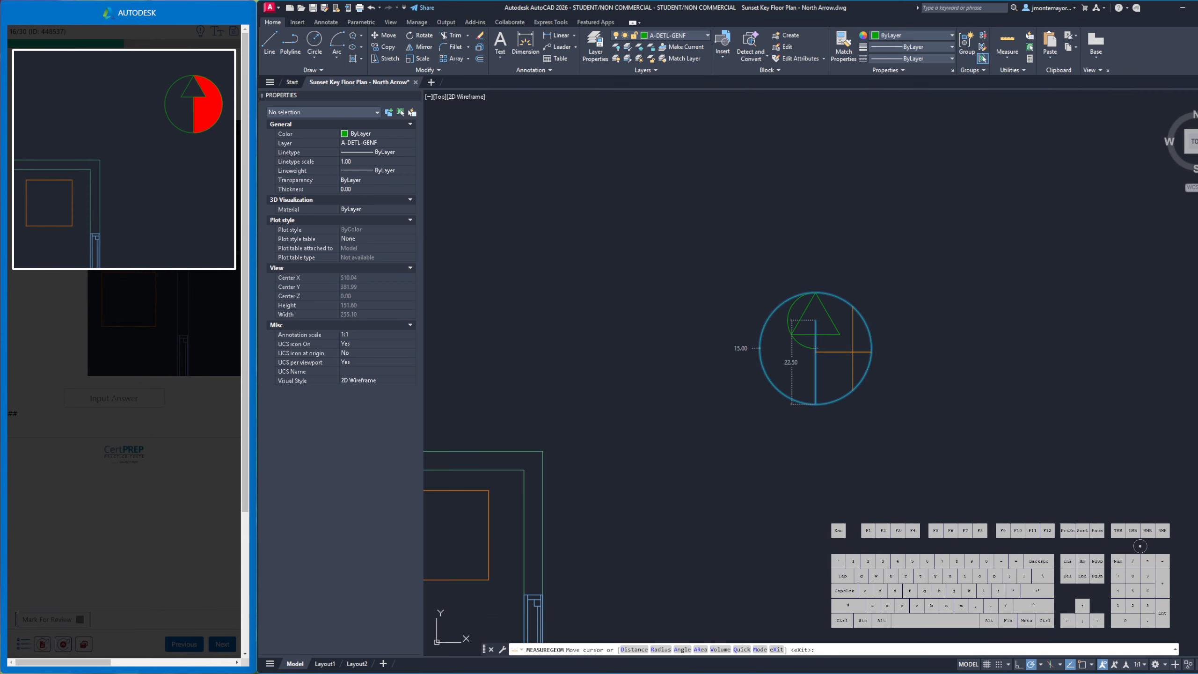
left_click(847, 363)
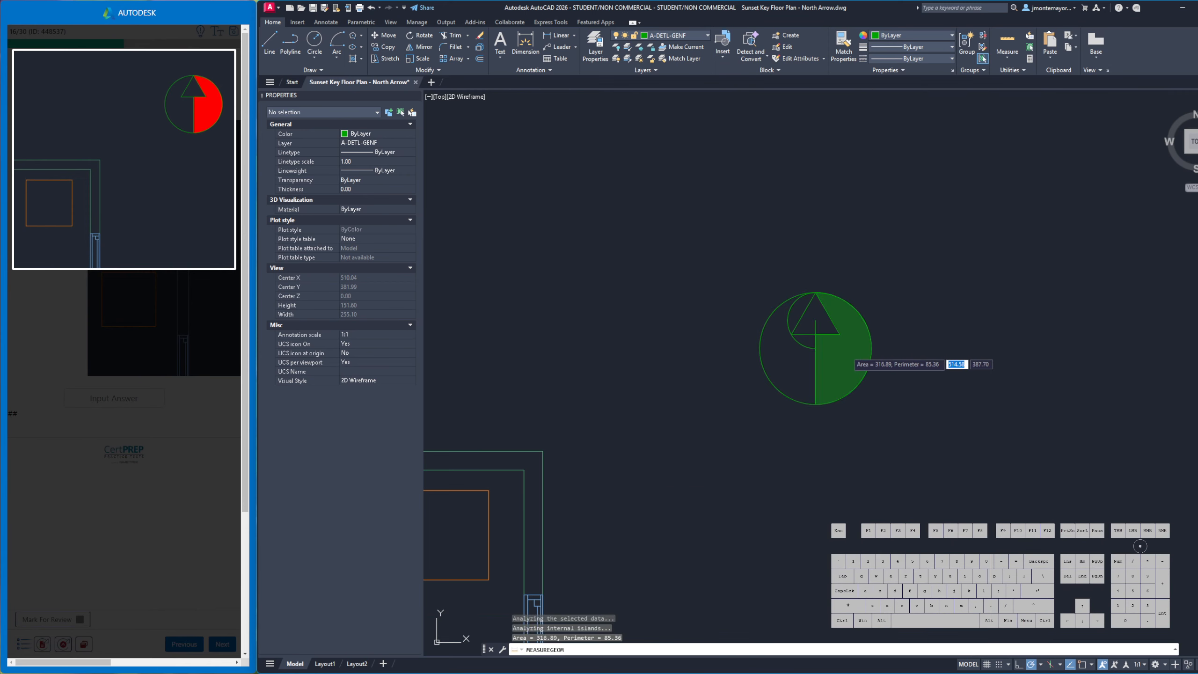
Submit 85 as the perimeter answer to question 16 and continue to the next question
left_click(147, 405)
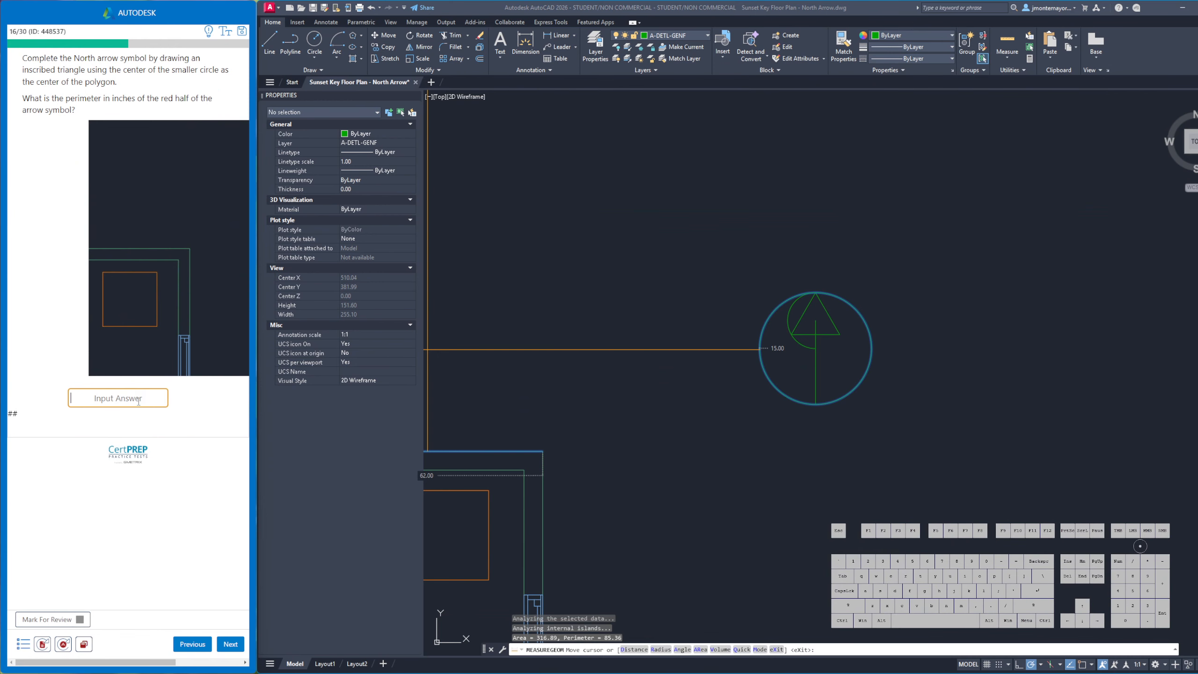
type("85")
left_click(236, 644)
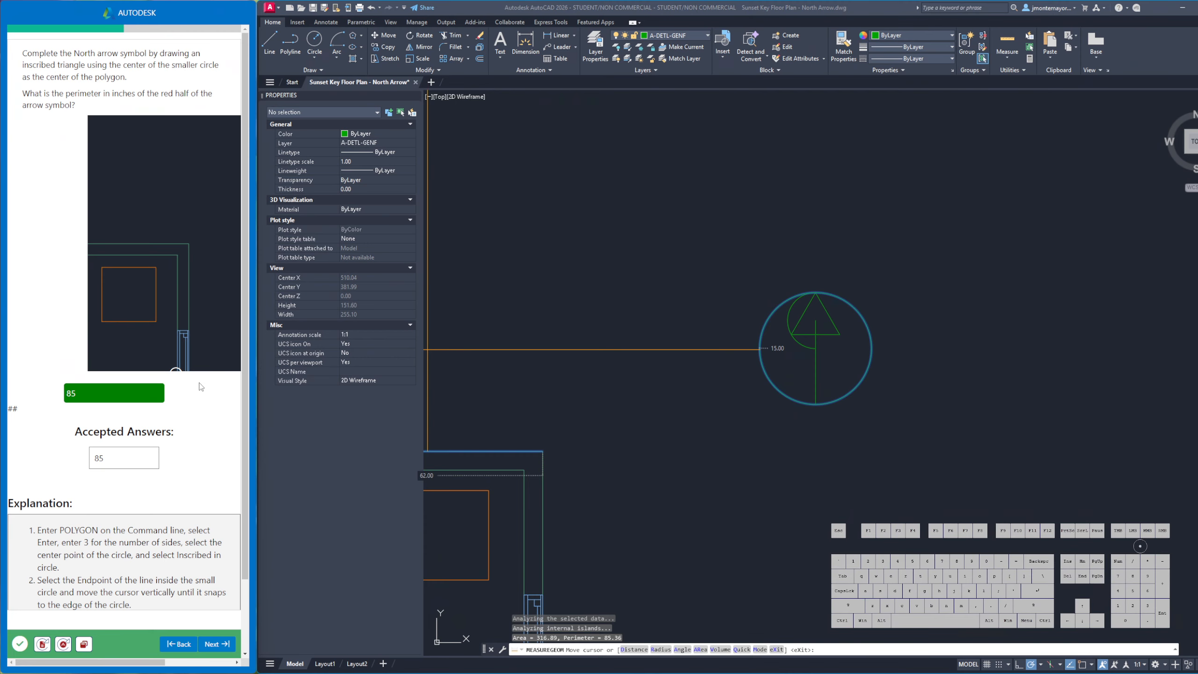
left_click(233, 645)
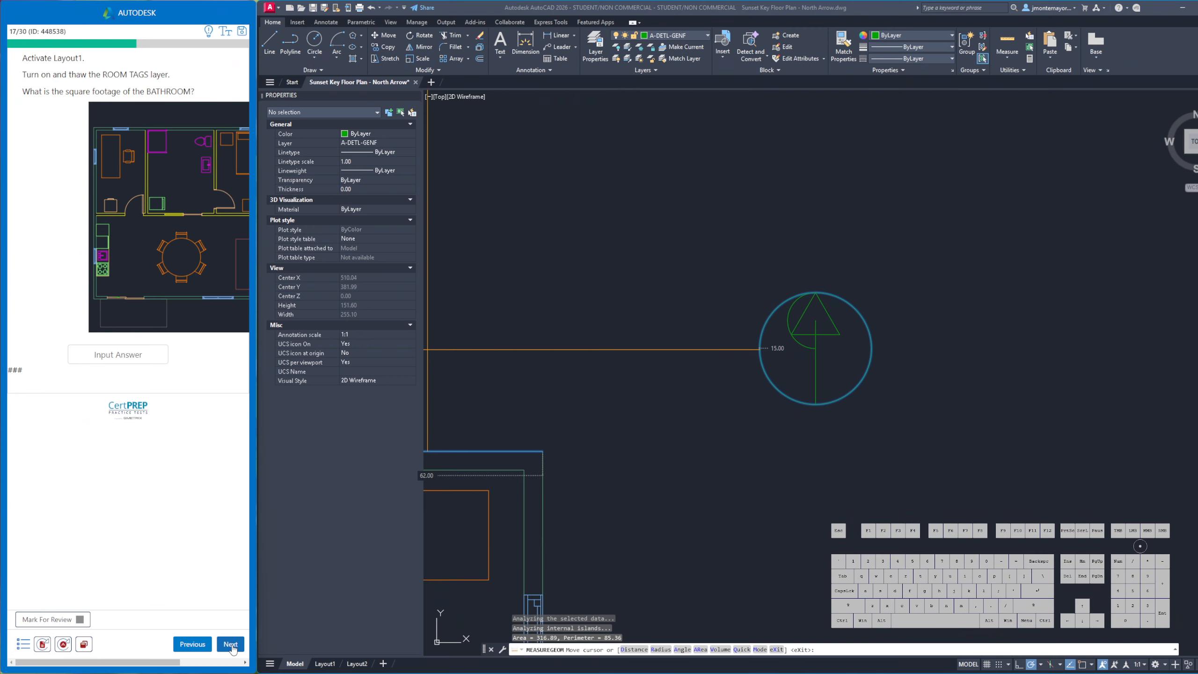
Cancel the measuring command and activate Layout1 of the floor plan
right_click(713, 284)
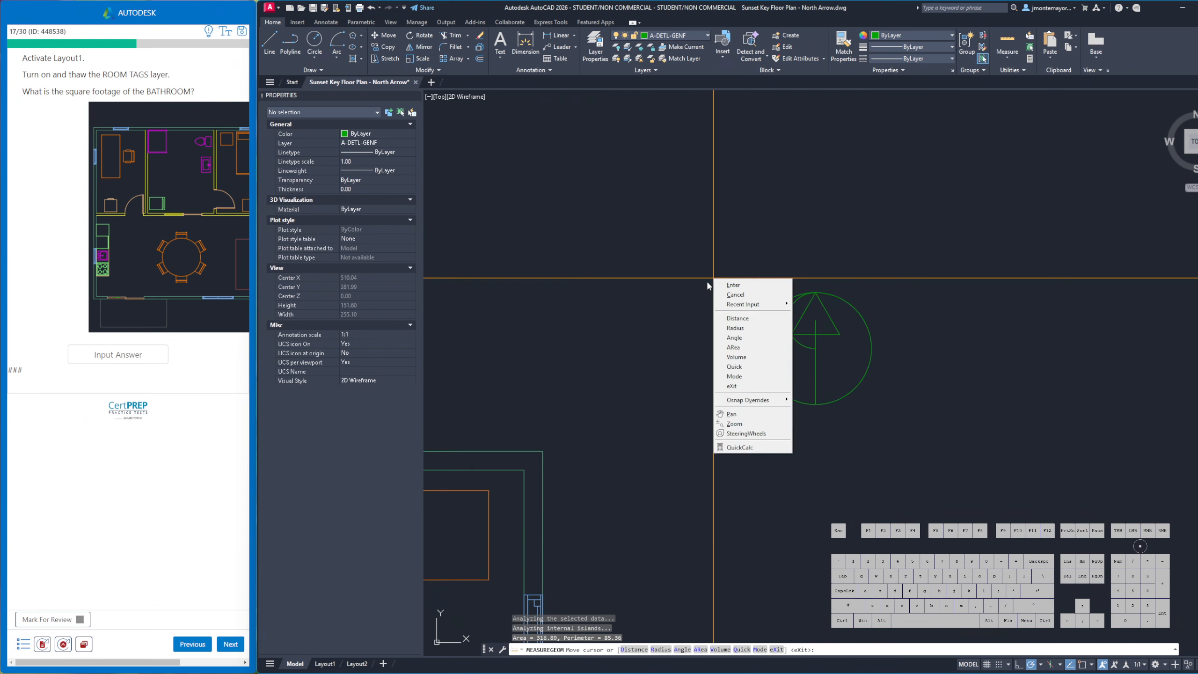
left_click(736, 295)
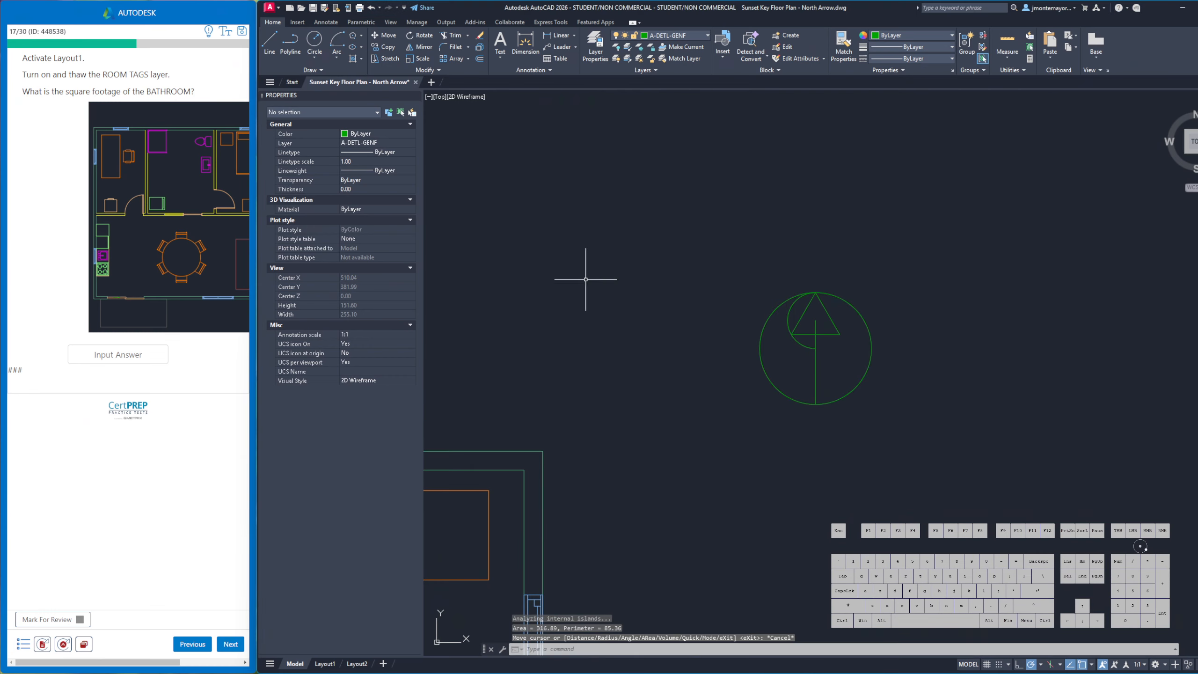
scroll(614, 292, "down", 10)
middle_click_drag(599, 312, 723, 245)
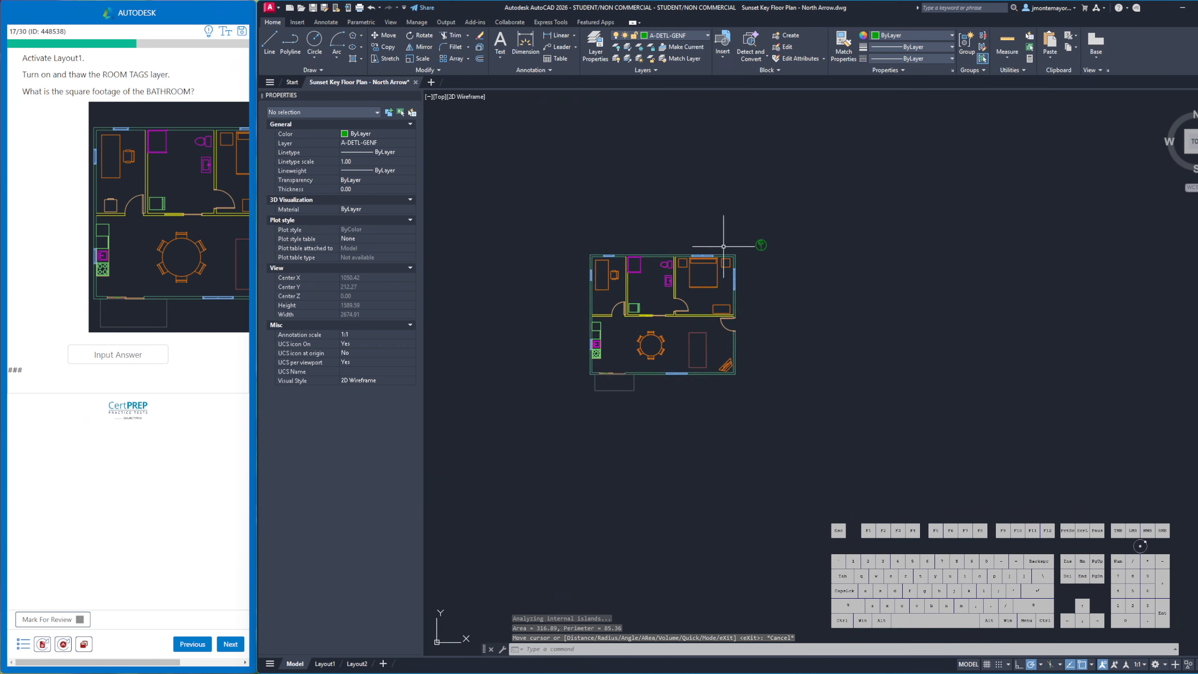
left_click(324, 664)
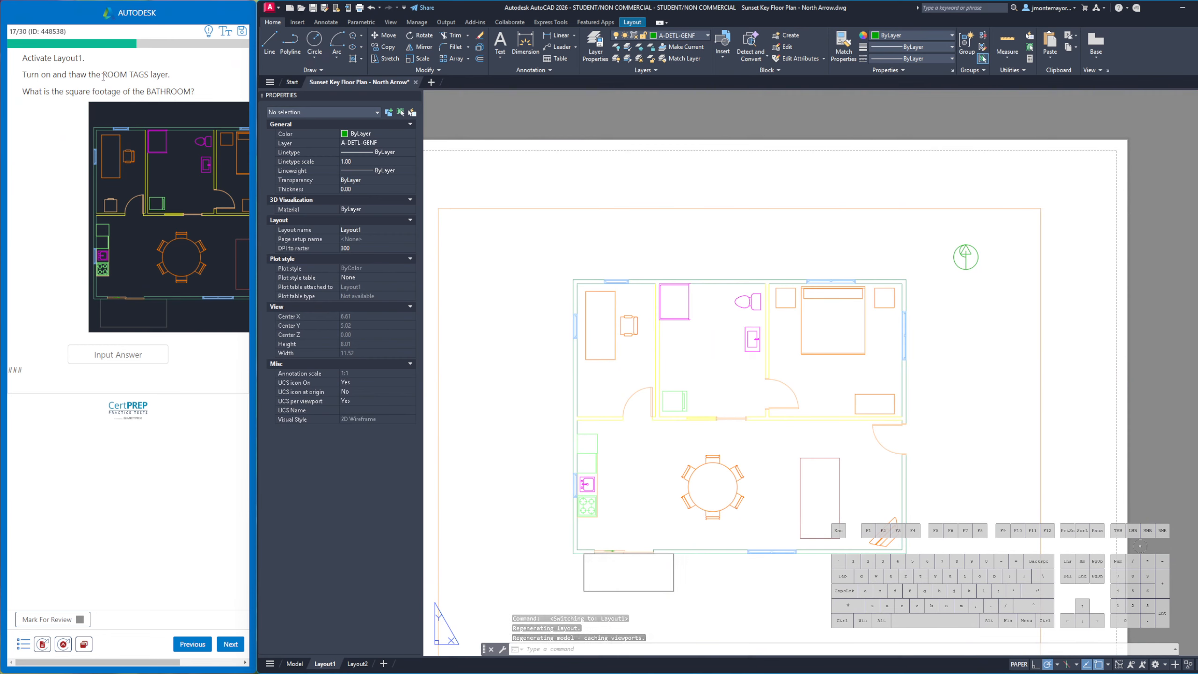
Turn on and thaw the ROOM TAGS layer in Layout1
left_click(681, 37)
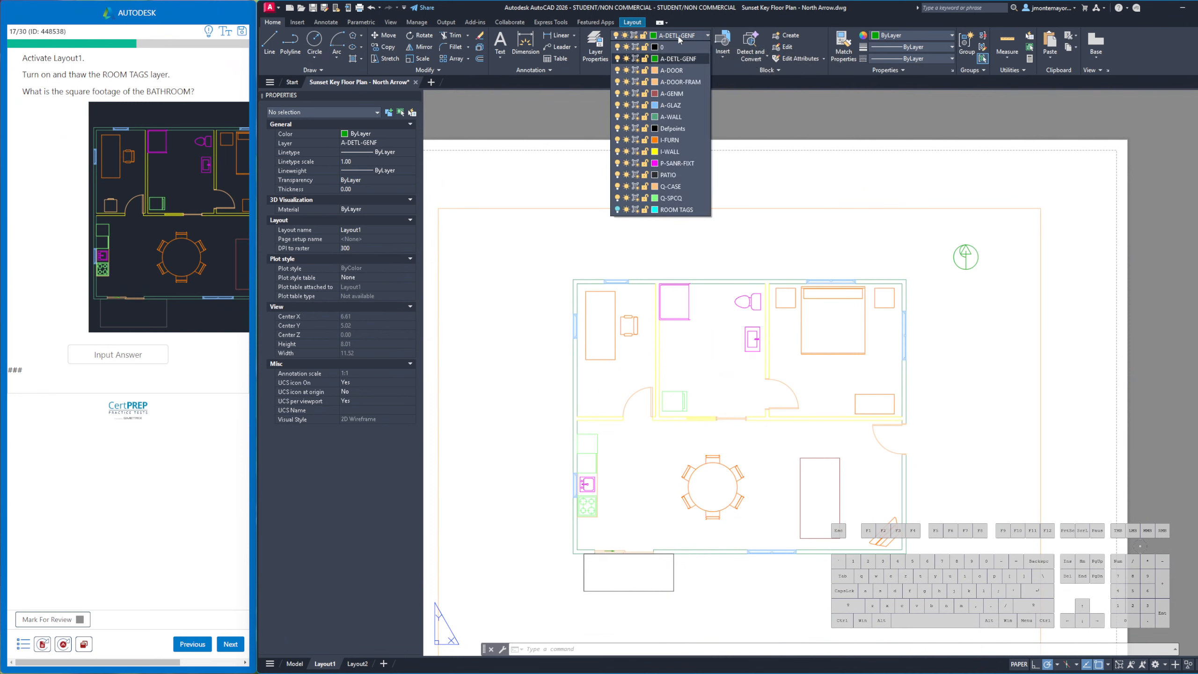
left_click(627, 210)
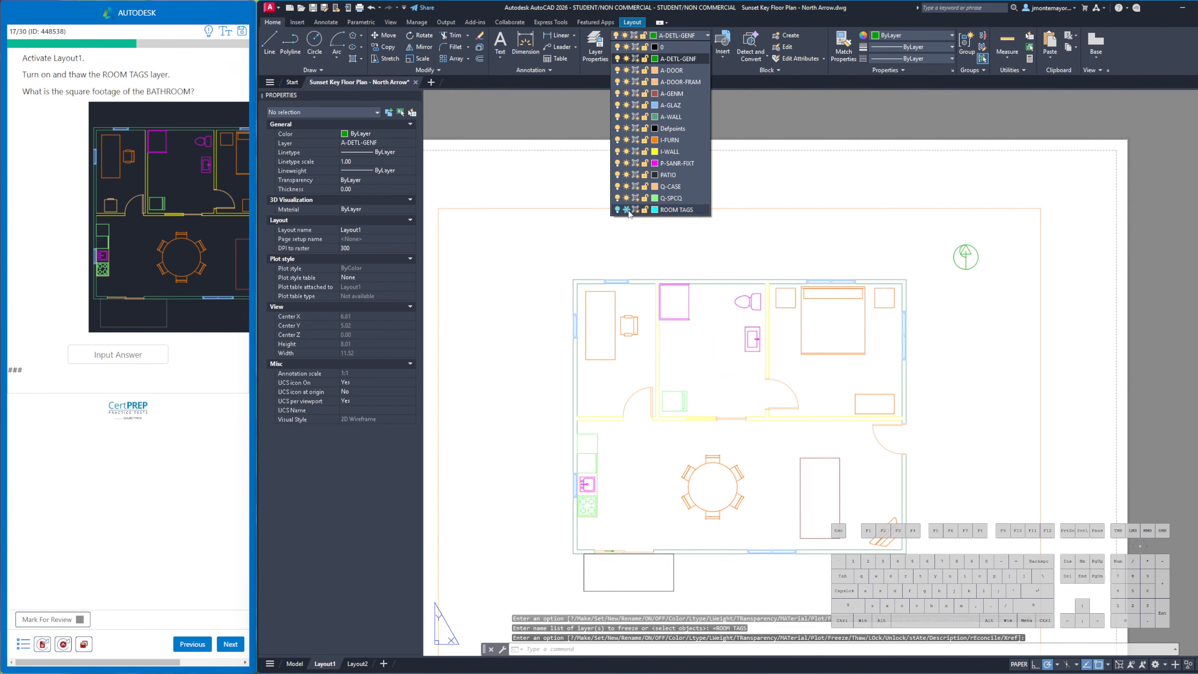
left_click(626, 210)
left_click(618, 211)
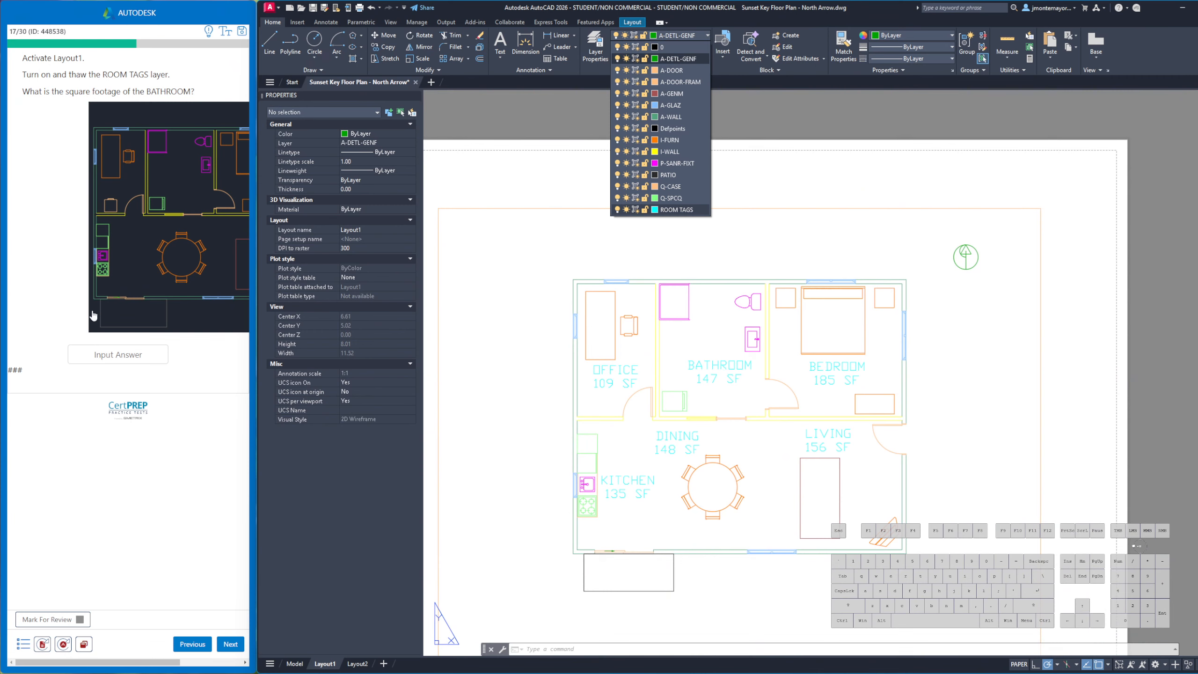
Submit 147 as the bathroom's square footage in question 17 and continue to the next question
left_click(107, 354)
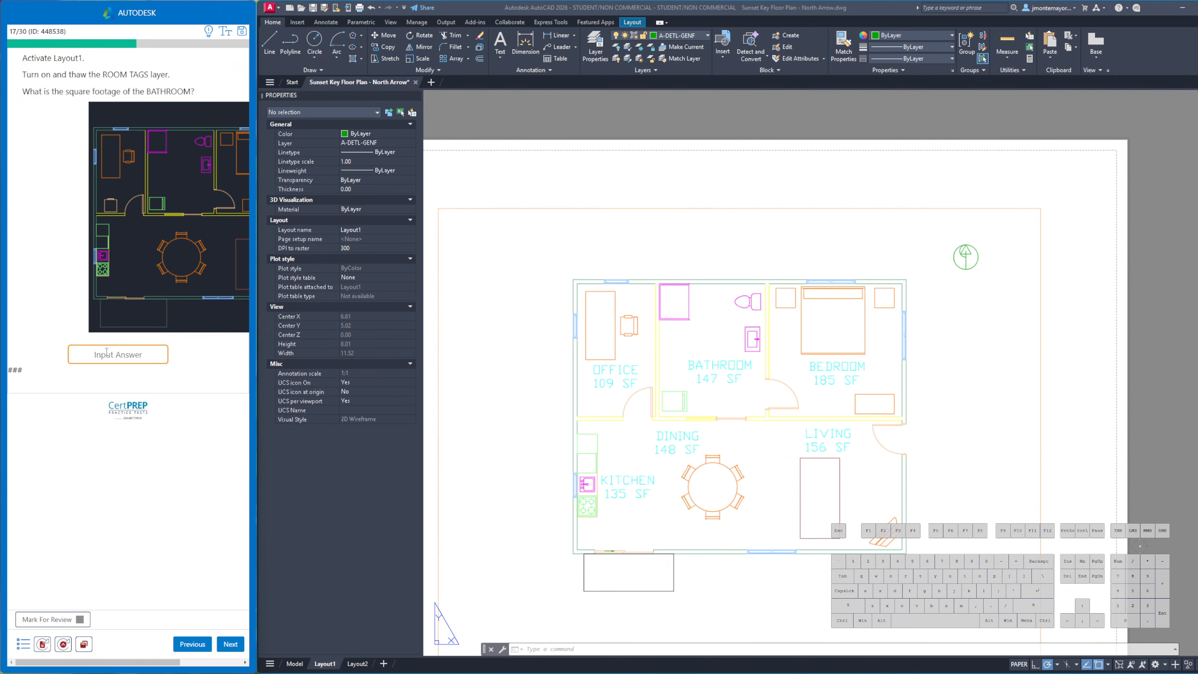
type("147")
left_click(230, 643)
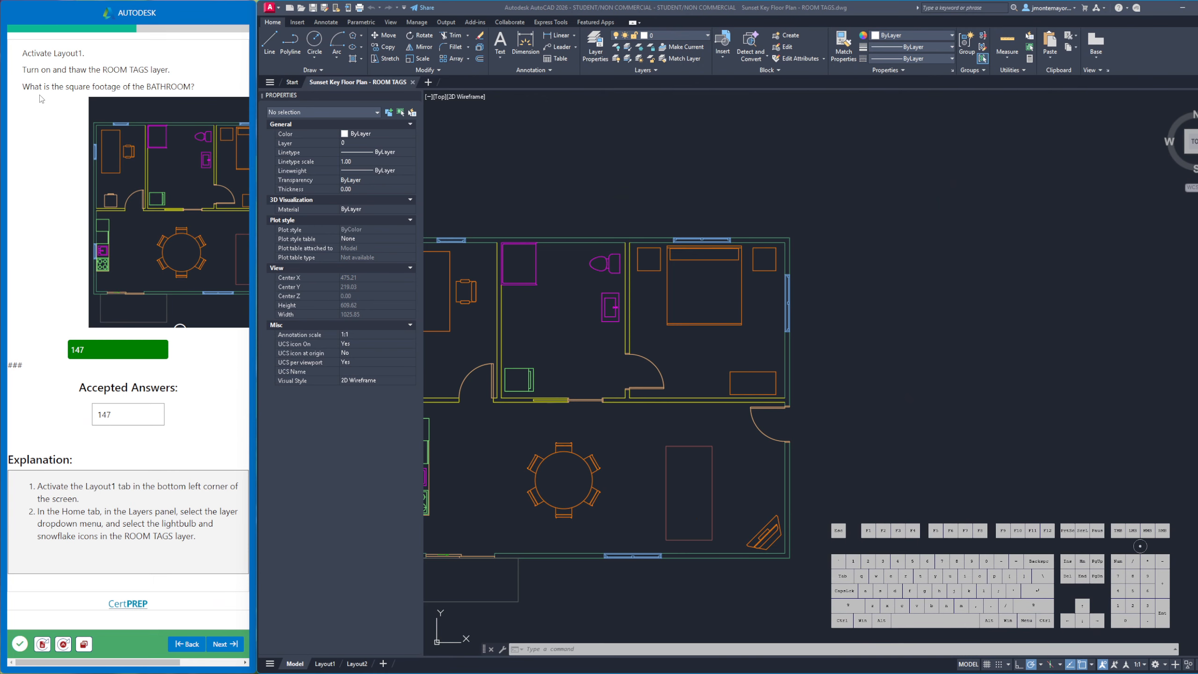
left_click(224, 644)
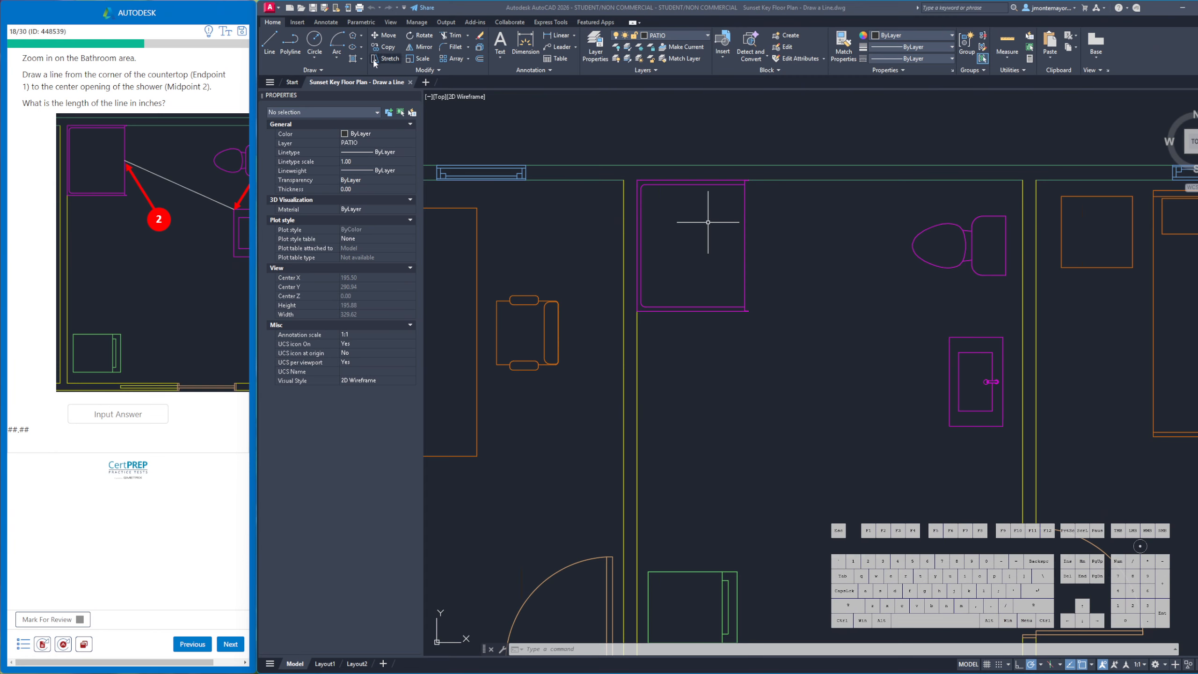
Draw a line from the bathroom countertop's upper-left corner to the midpoint of the shower opening
left_click(270, 45)
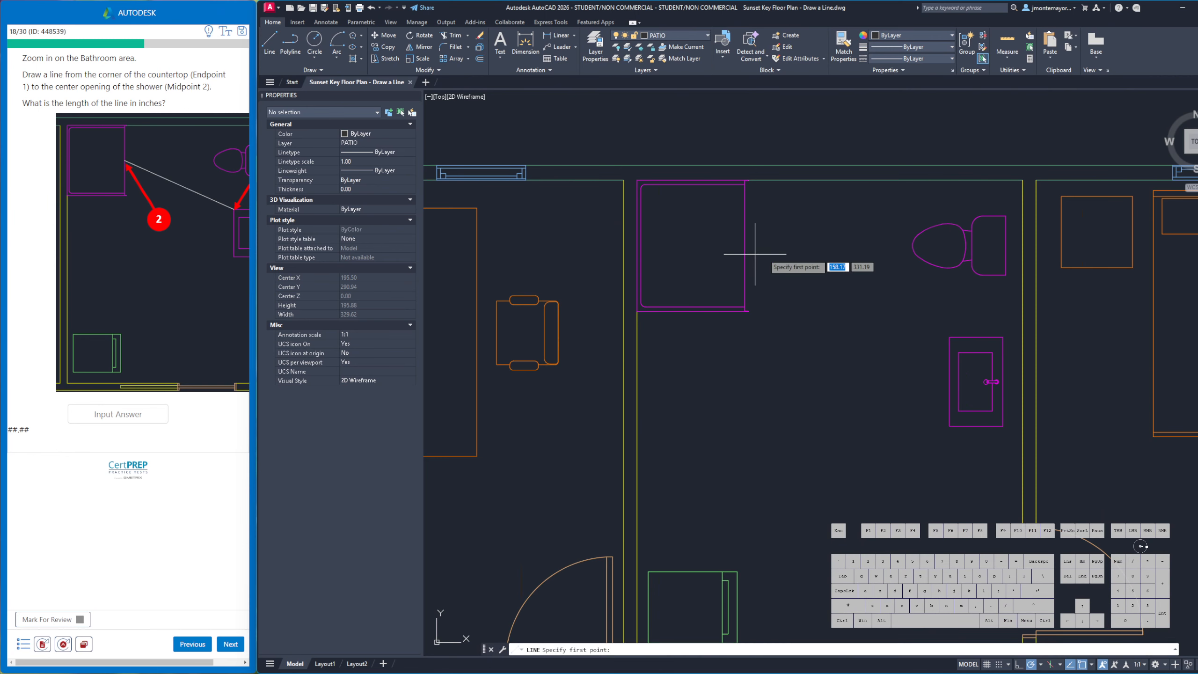
left_click(949, 337)
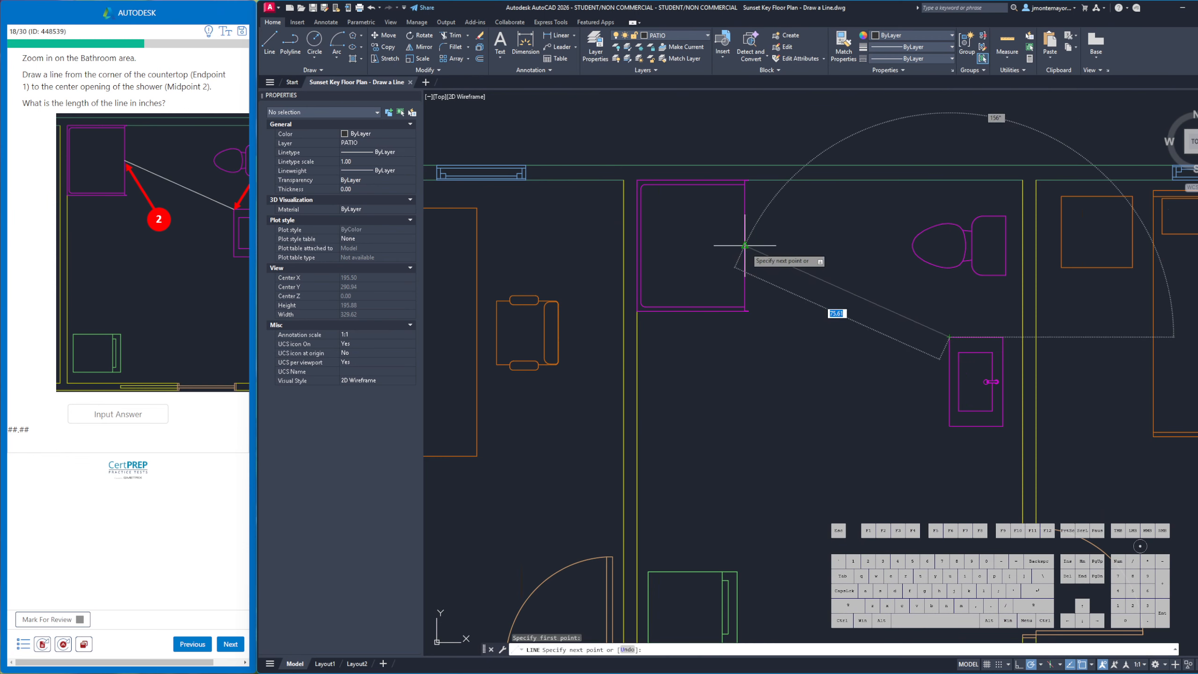
left_click(745, 245)
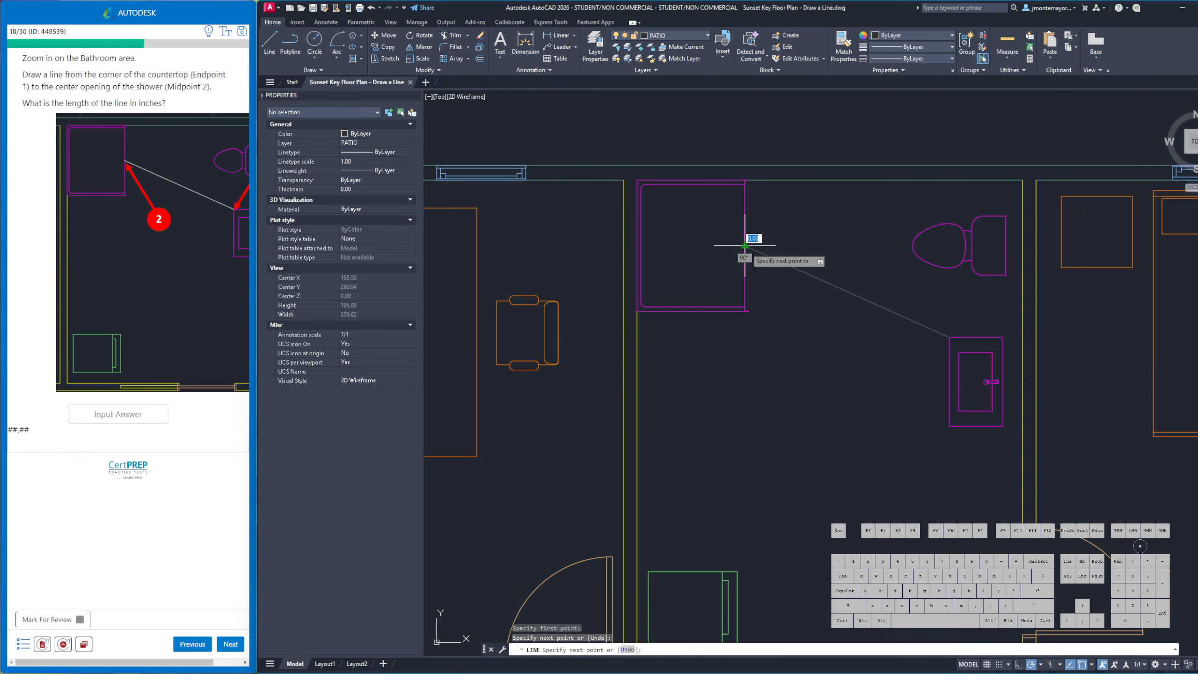
right_click(794, 290)
left_click(826, 306)
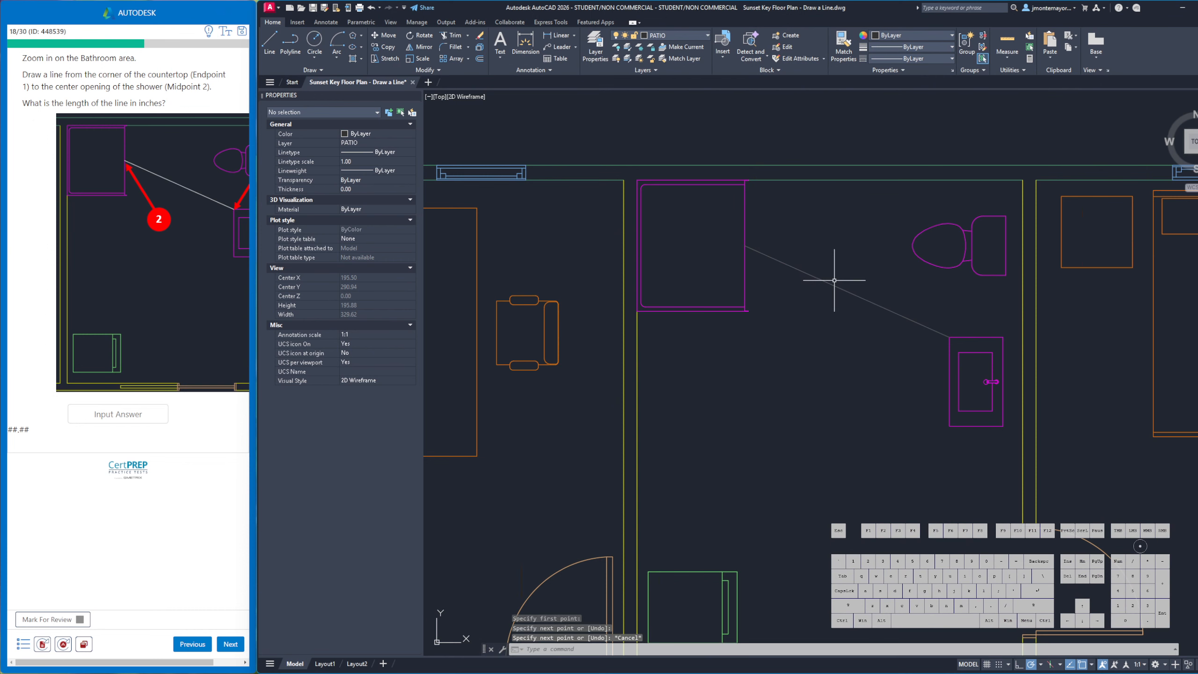
Erase the line between the countertop and the shower and undo the erasure
left_click_drag(839, 268, 826, 294)
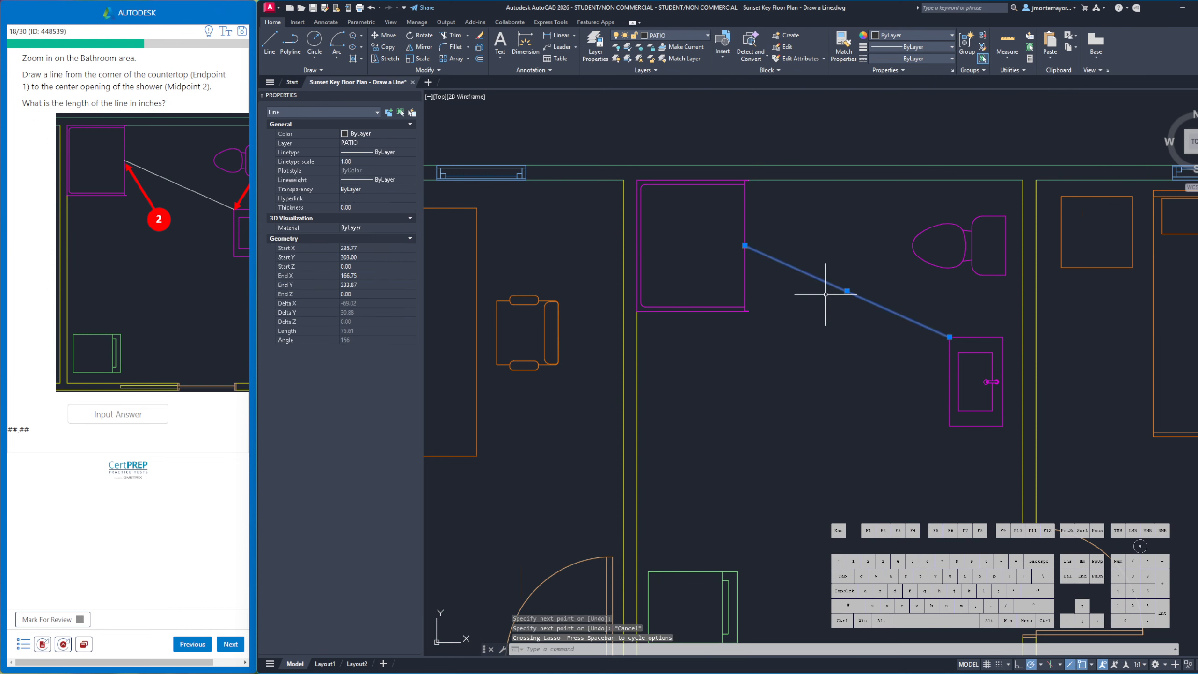
key("Delete")
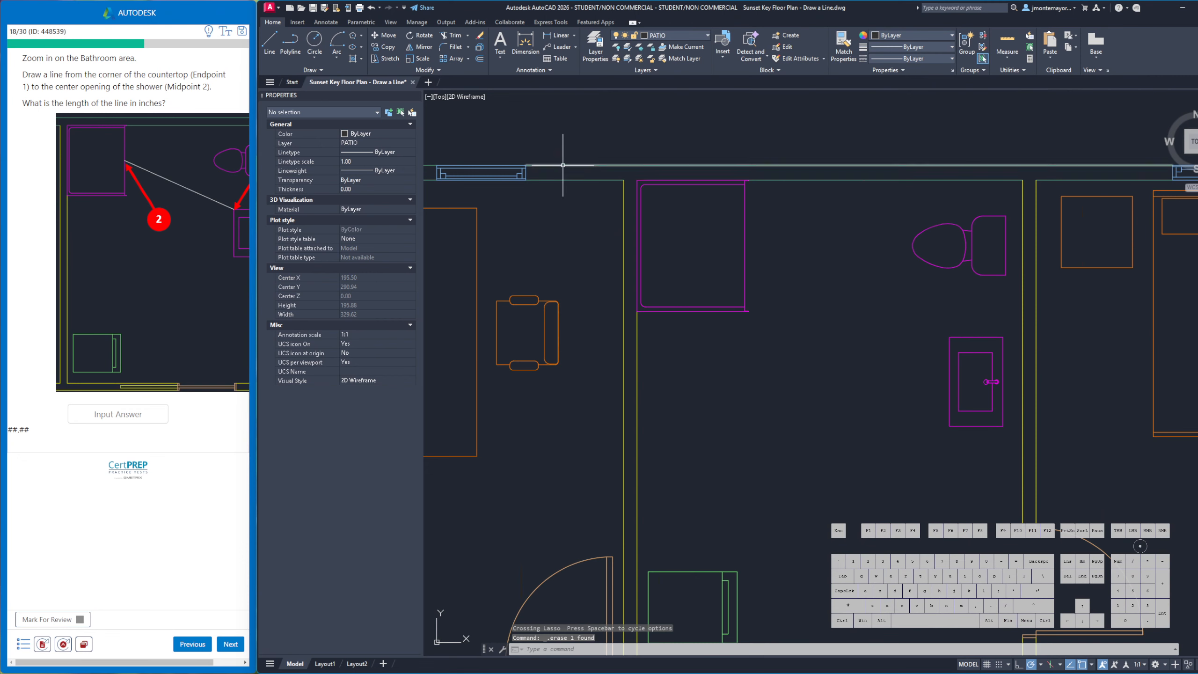
key("ctrl+z")
Select the countertop-to-shower line to read its length and enter 75.61 as the answer to question 18
left_click(775, 260)
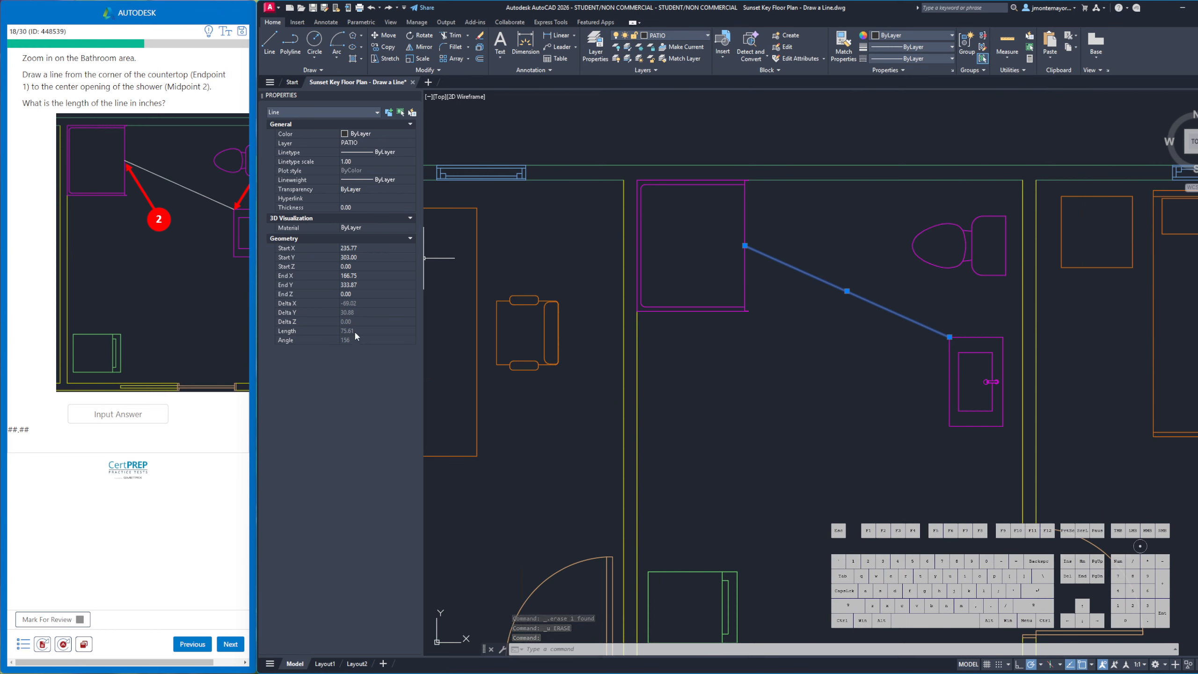
left_click(127, 412)
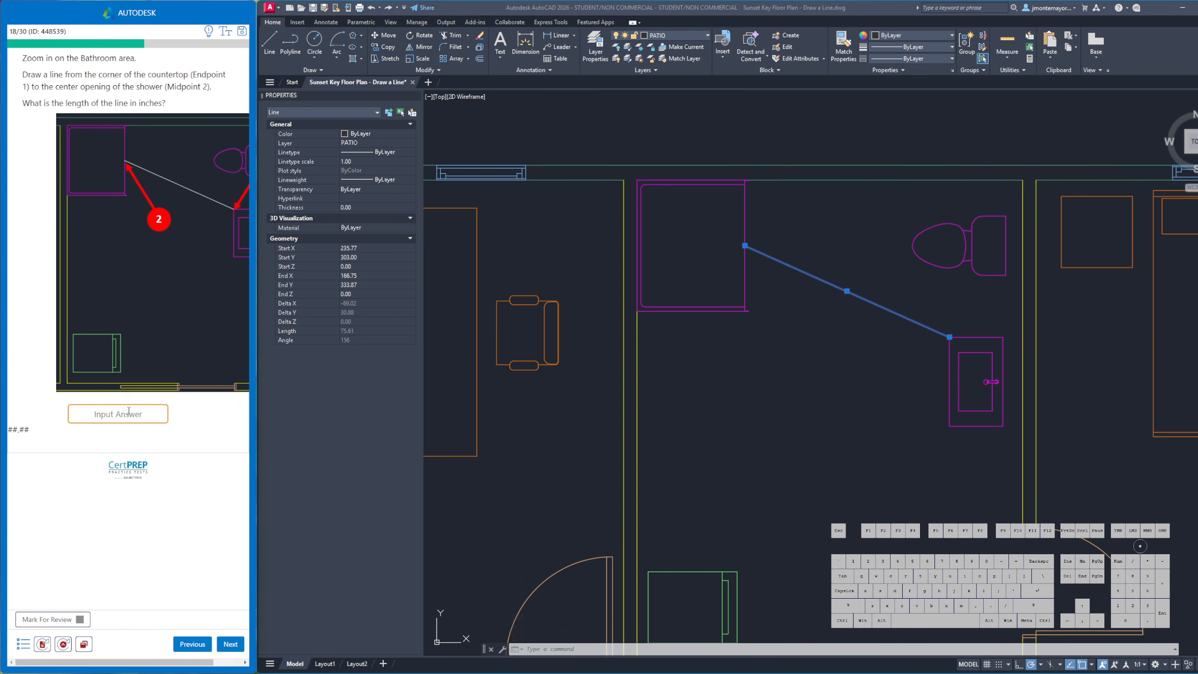
type("75.61")
Clear the selection and erase the line between the countertop and the shower
left_click(855, 256)
key("Escape")
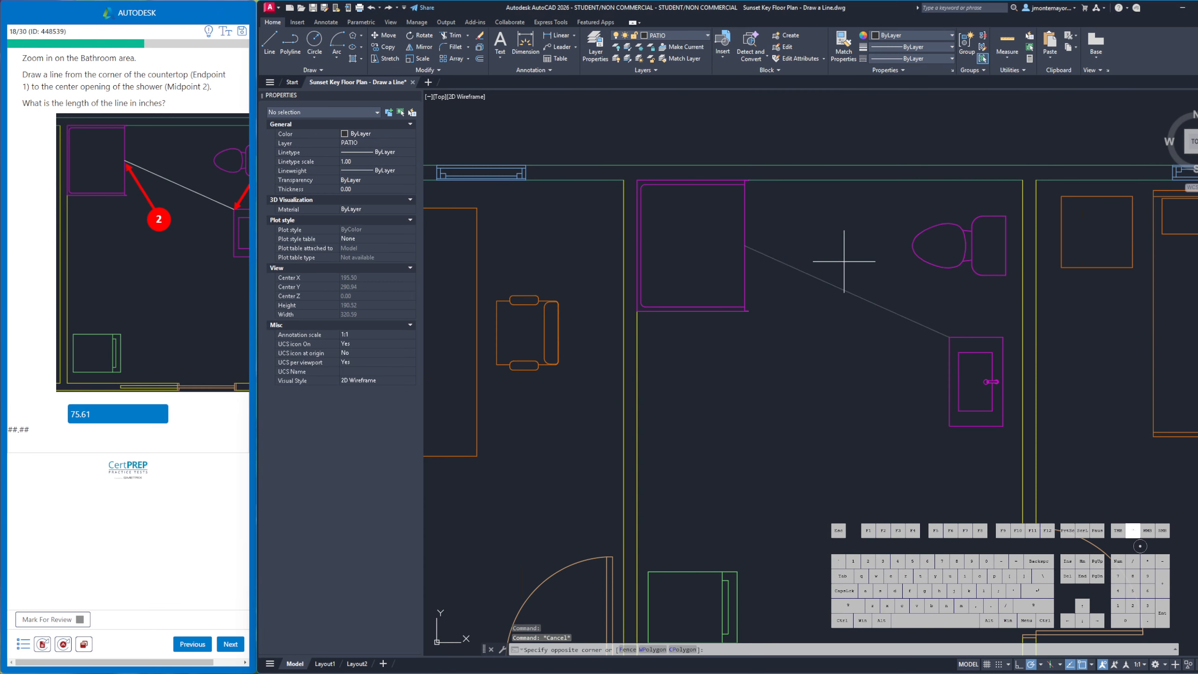
left_click_drag(845, 260, 816, 286)
key("Delete")
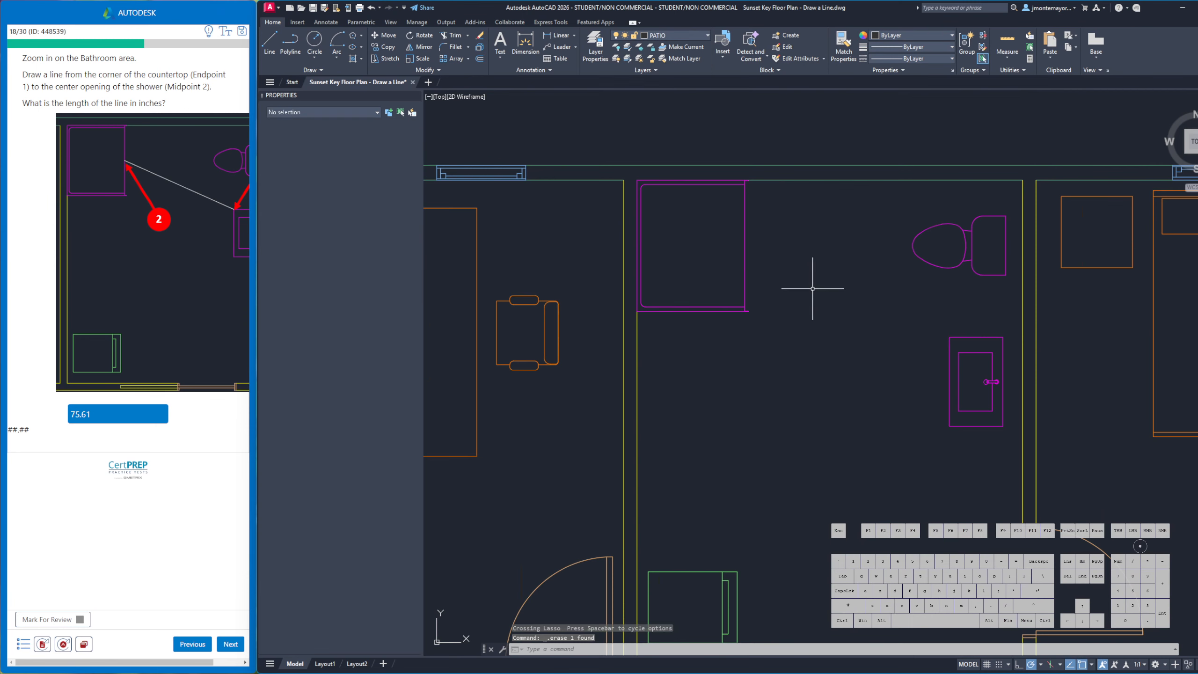
Measure the distance from the bathroom countertop's upper-left corner to the midpoint of the shower opening
left_click(1009, 55)
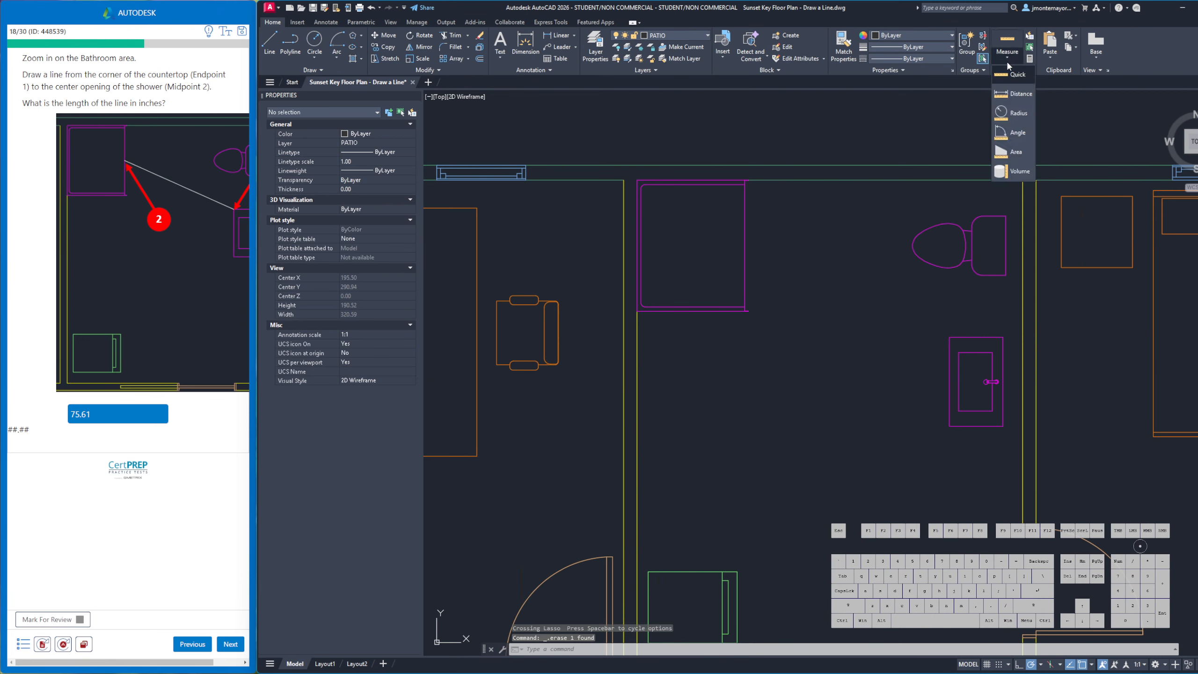
left_click(1015, 97)
left_click(949, 336)
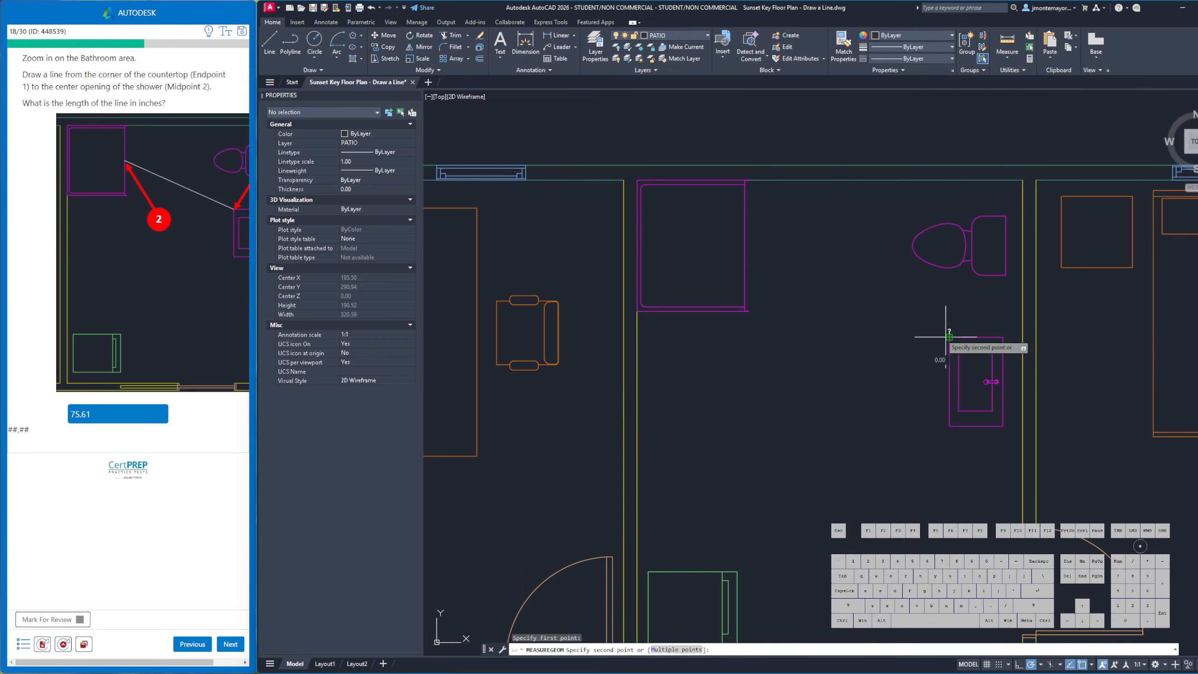
left_click(745, 245)
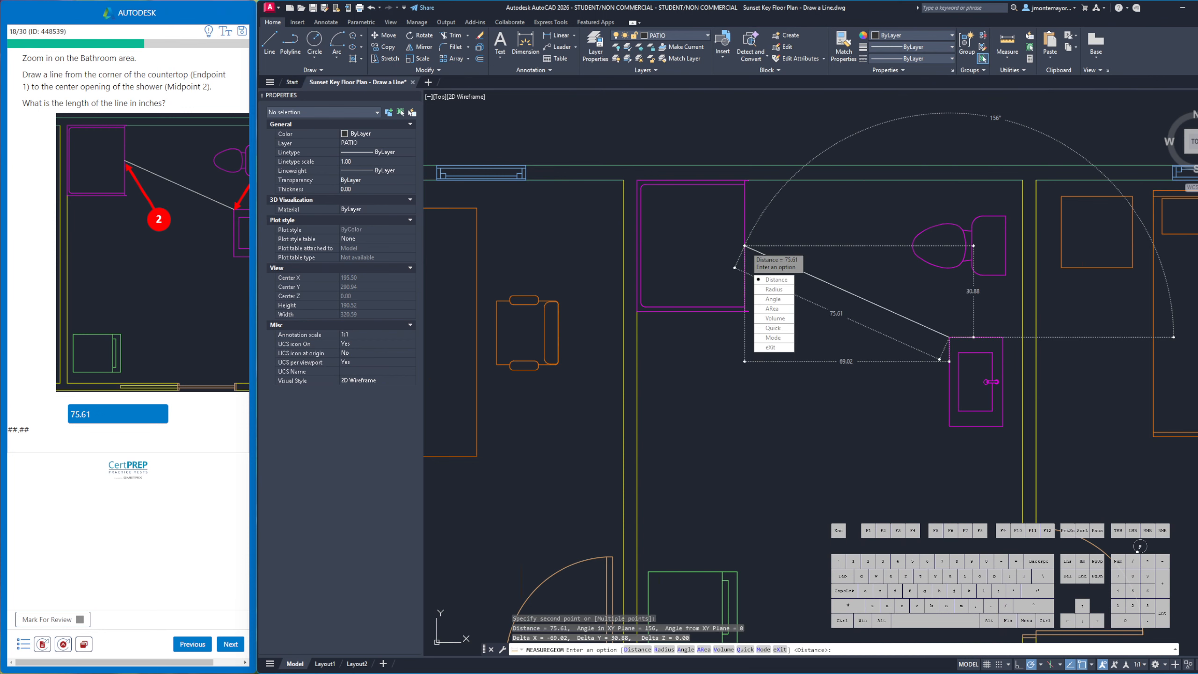
Submit the answer to question 18, continue to question 19 and end the distance measurement
left_click(230, 645)
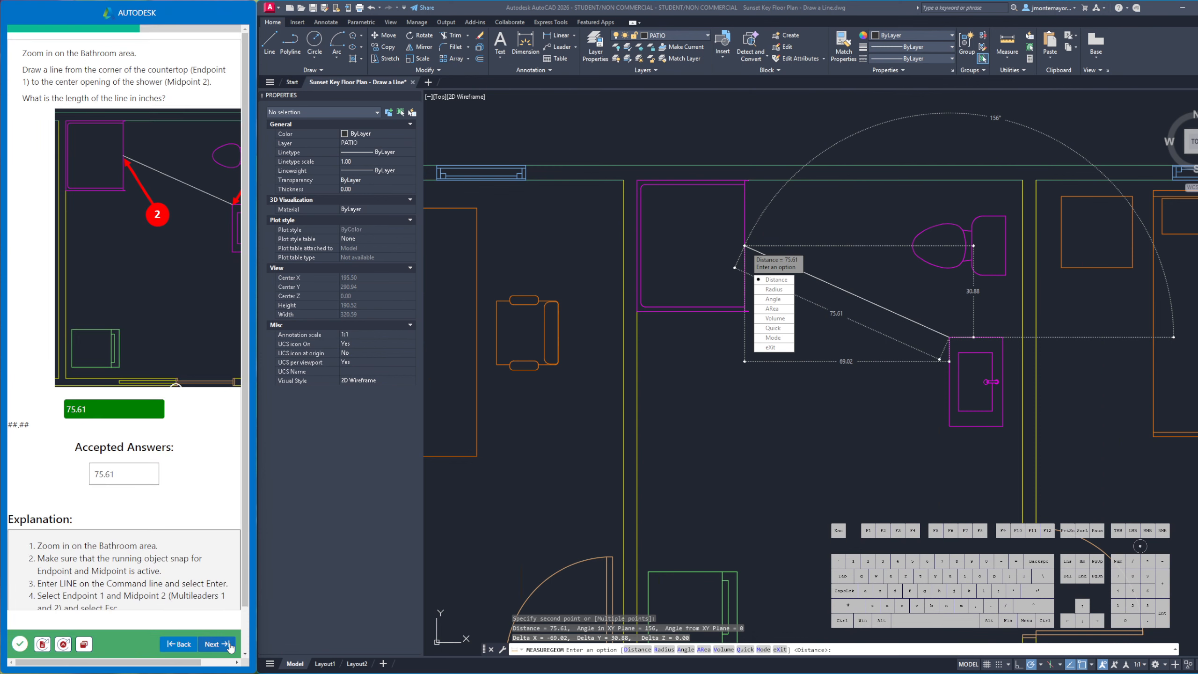
left_click(230, 644)
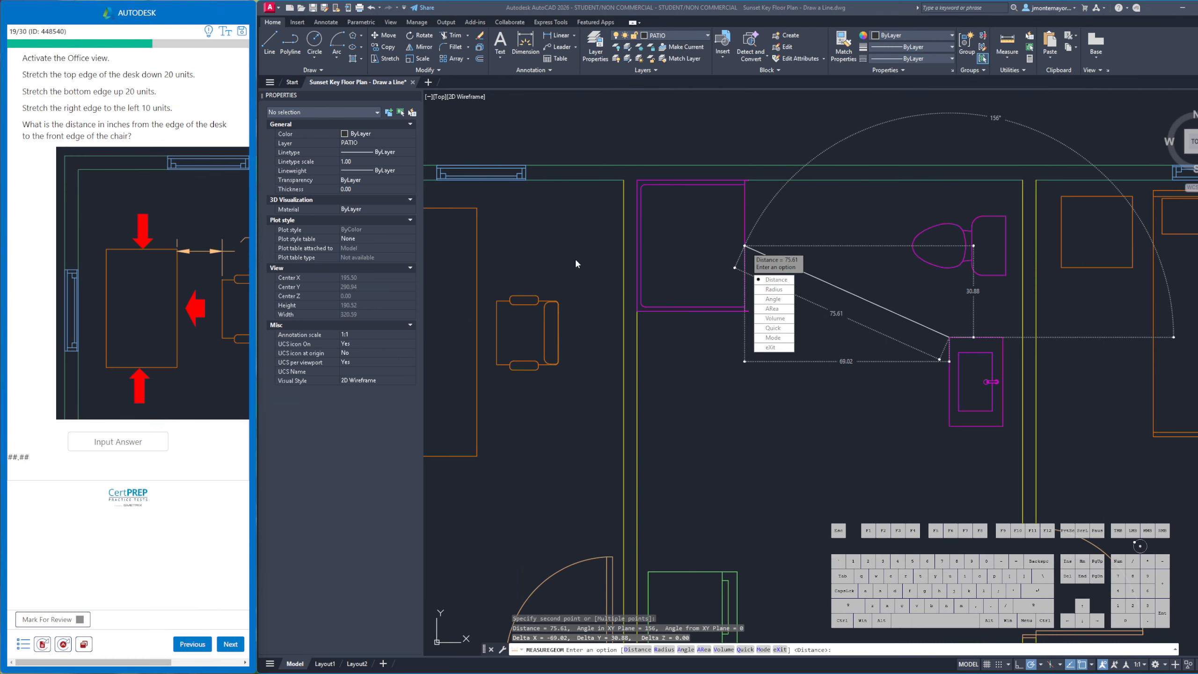
right_click(722, 387)
left_click(736, 400)
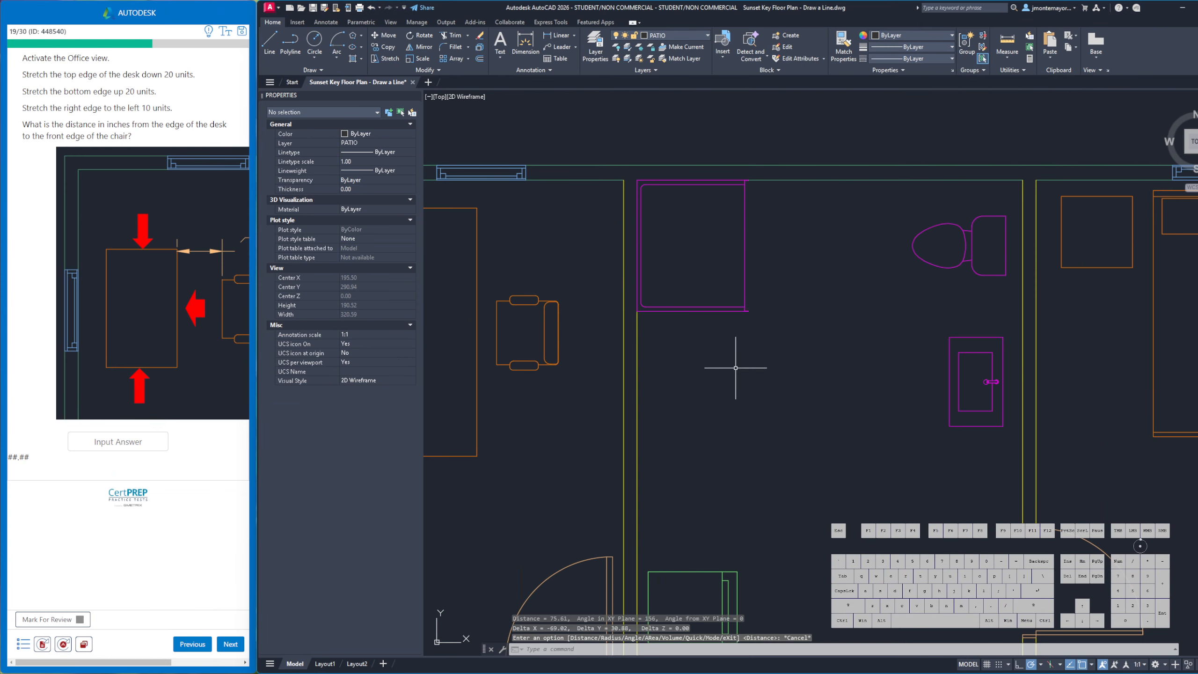
Stretch the top edge of the office desk down 20 units from its midpoint
scroll(736, 361, "down", 4)
scroll(620, 359, "up", 6)
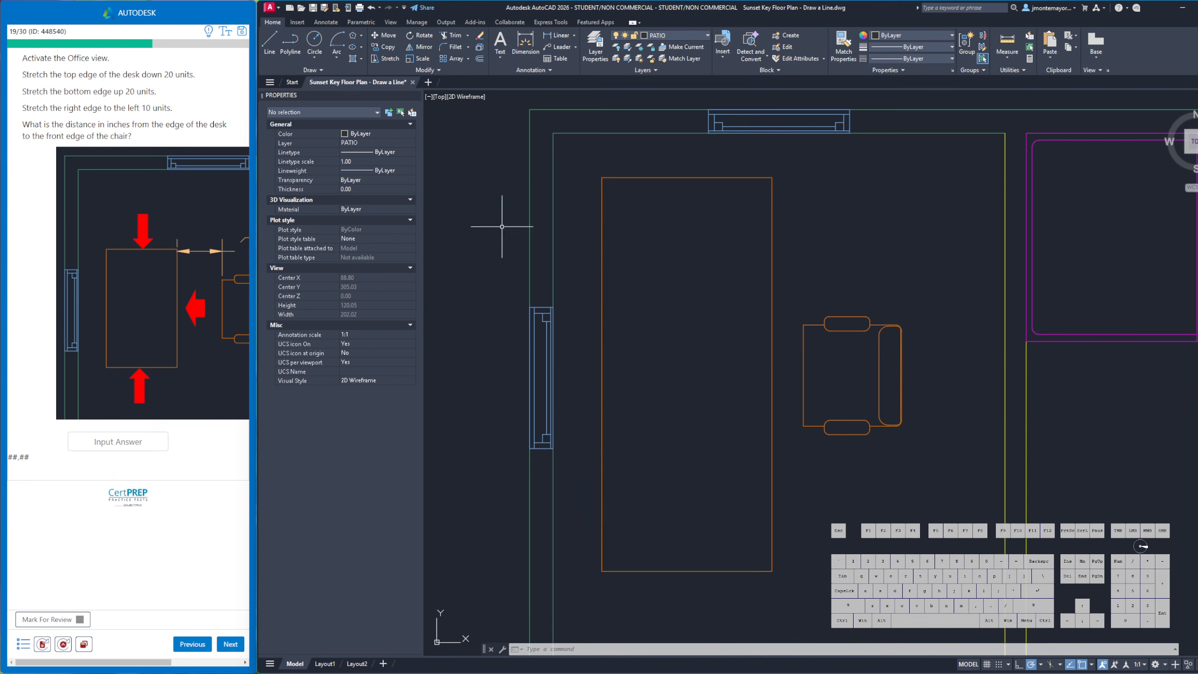
left_click(687, 177)
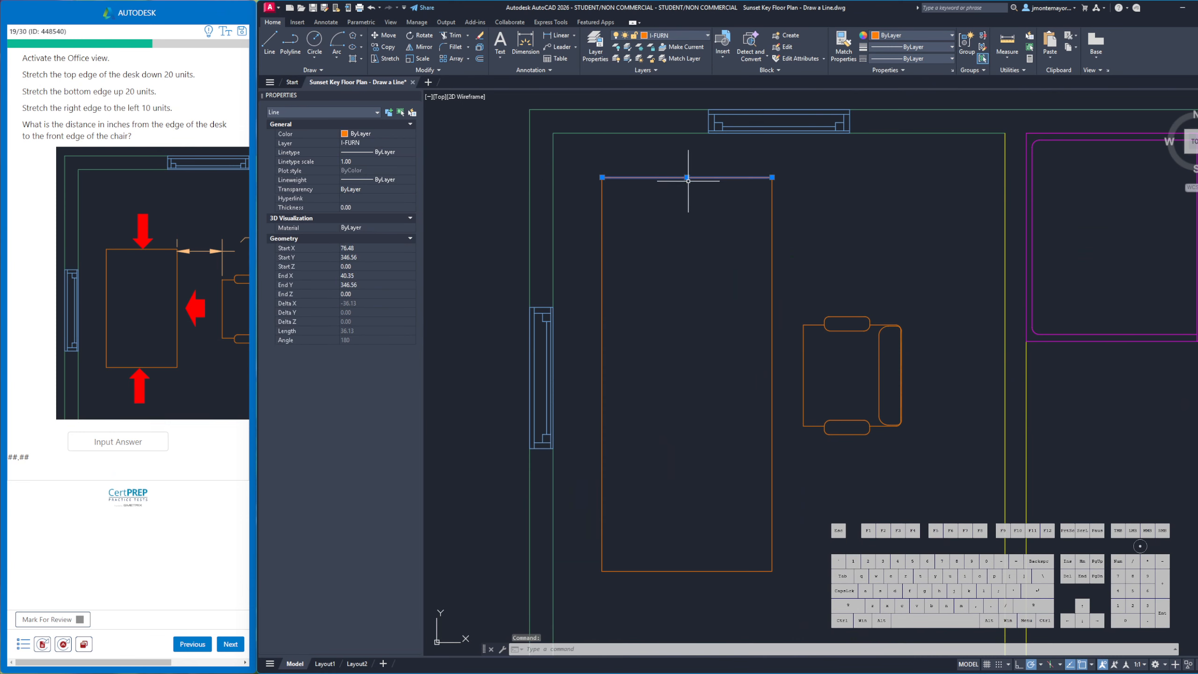
left_click(686, 178)
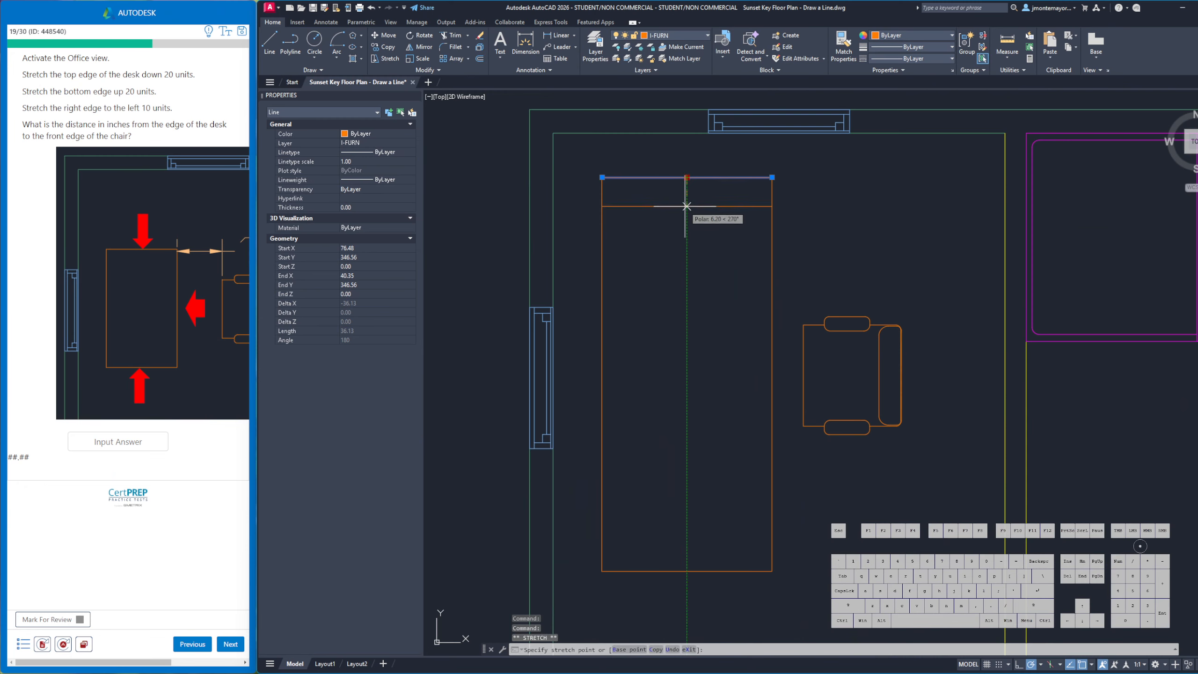
type("20")
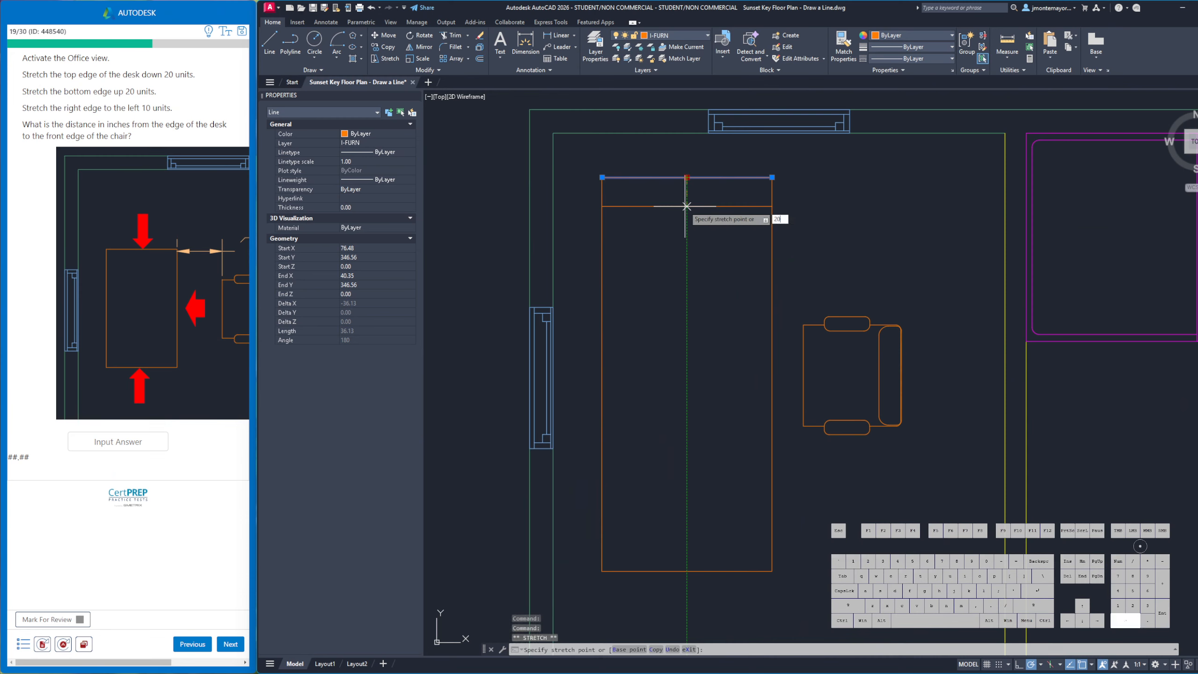
key("Return")
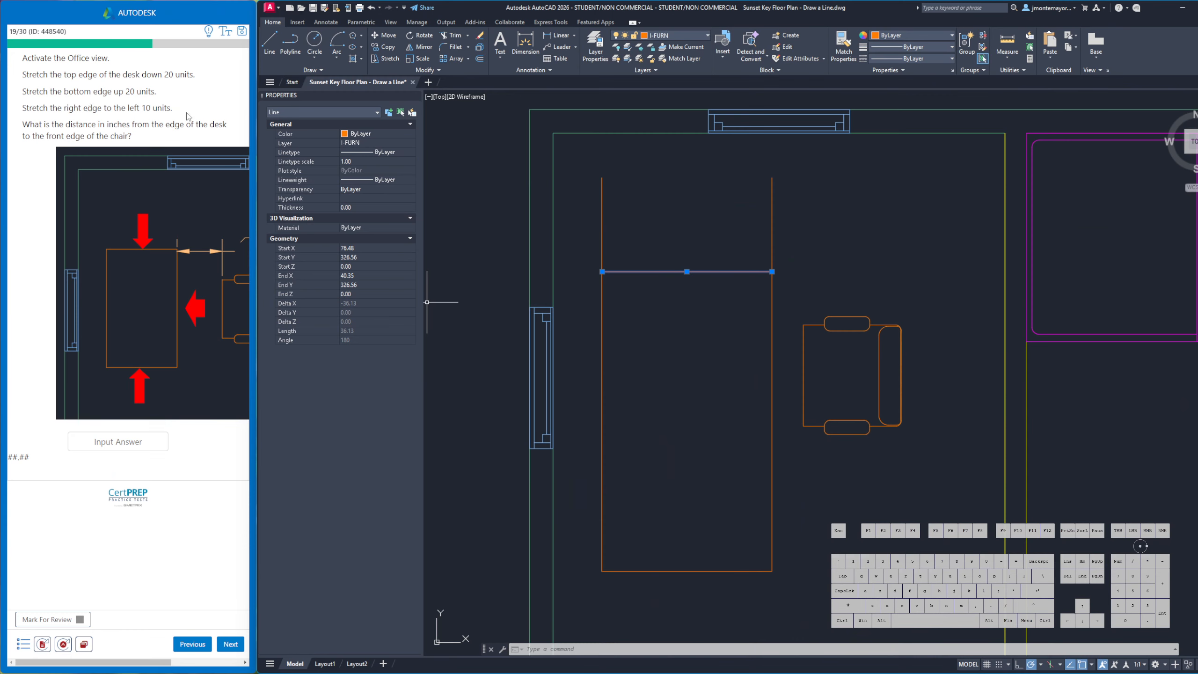
Stretch the right endpoint of the desk's top edge 10 units to the left
left_click(772, 271)
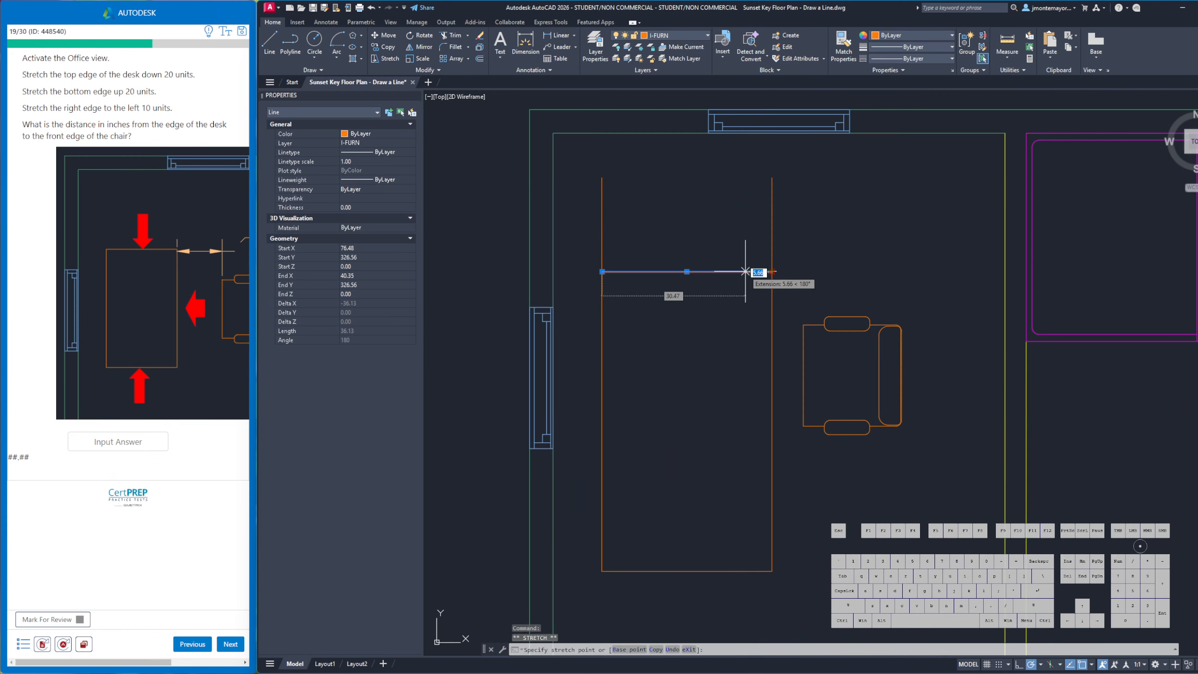
type("10")
key("Return")
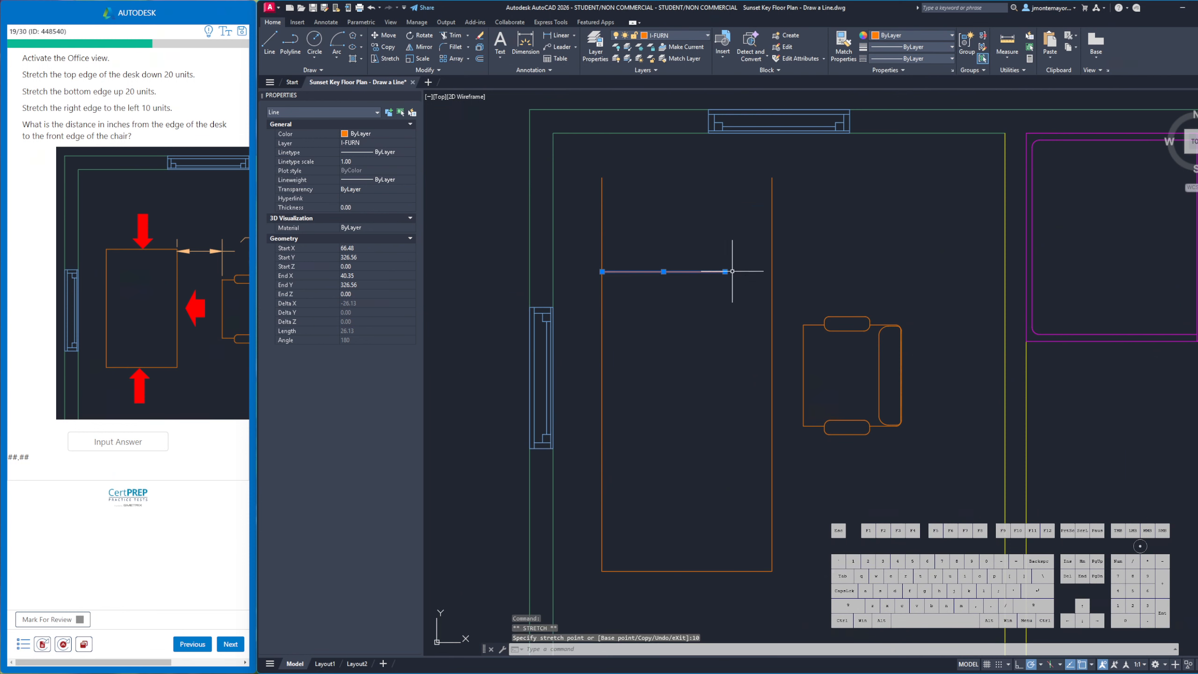
Dimension the horizontal distance from the right end of the desk's top edge to the chair's front edge
left_click(527, 50)
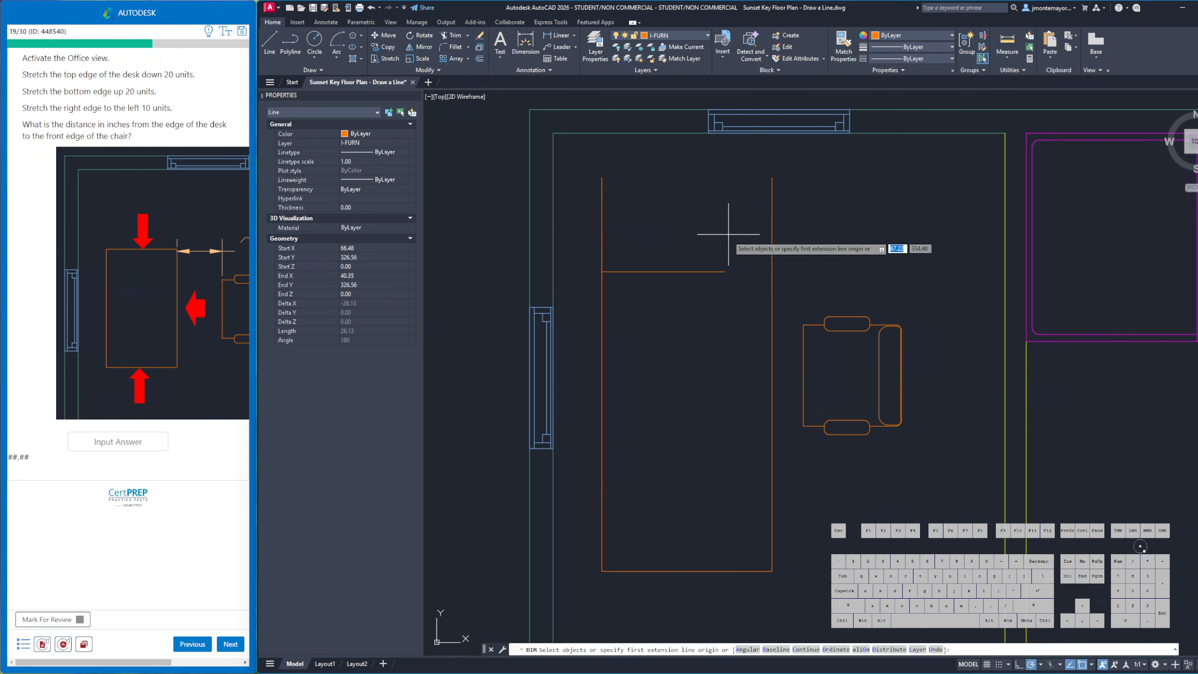
left_click(725, 271)
left_click(804, 325)
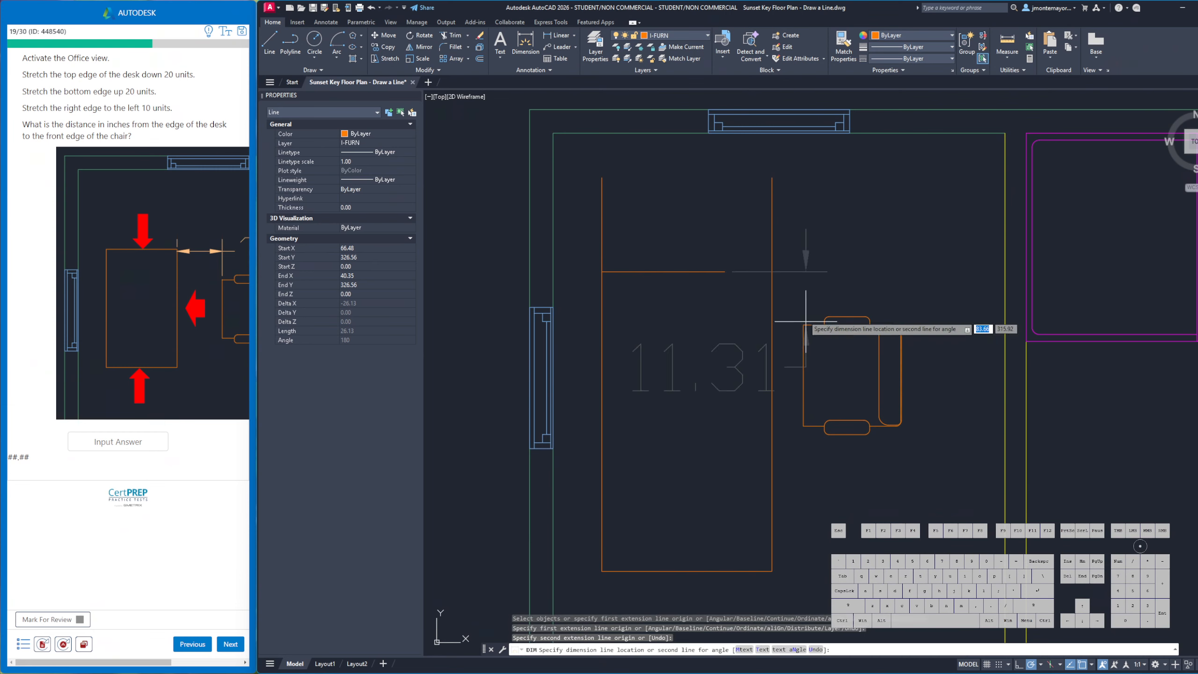
left_click(722, 207)
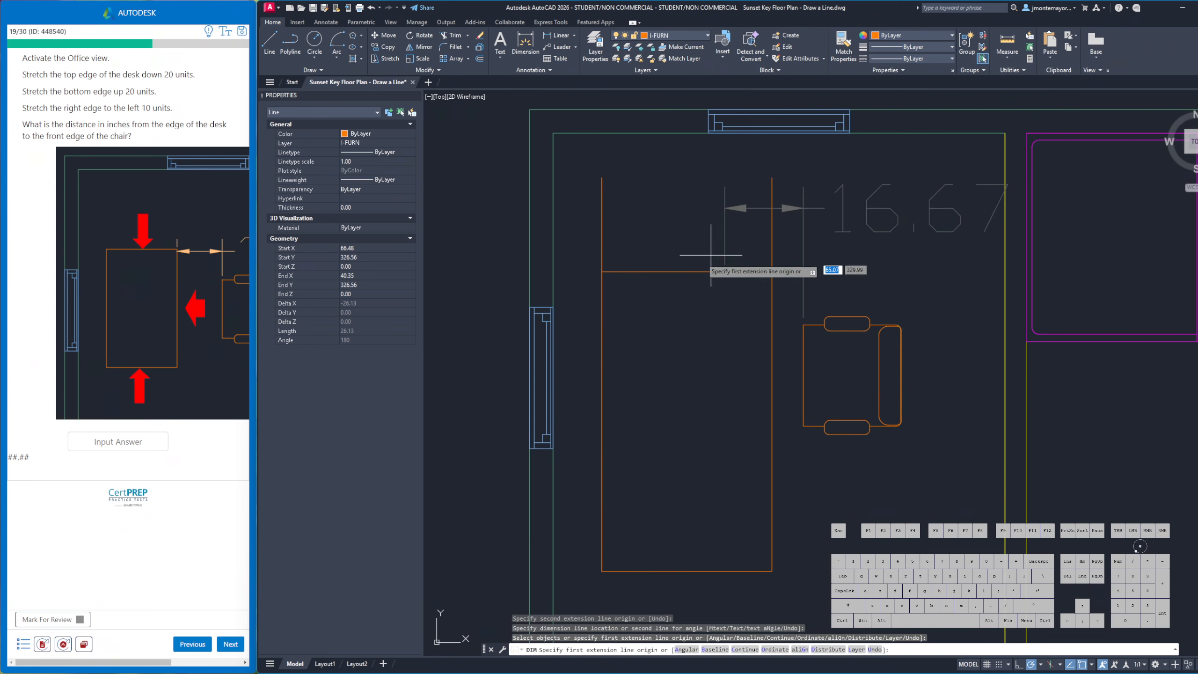
Submit 16.67 as the desk-to-chair distance in question 19 and continue to the next question
left_click(129, 445)
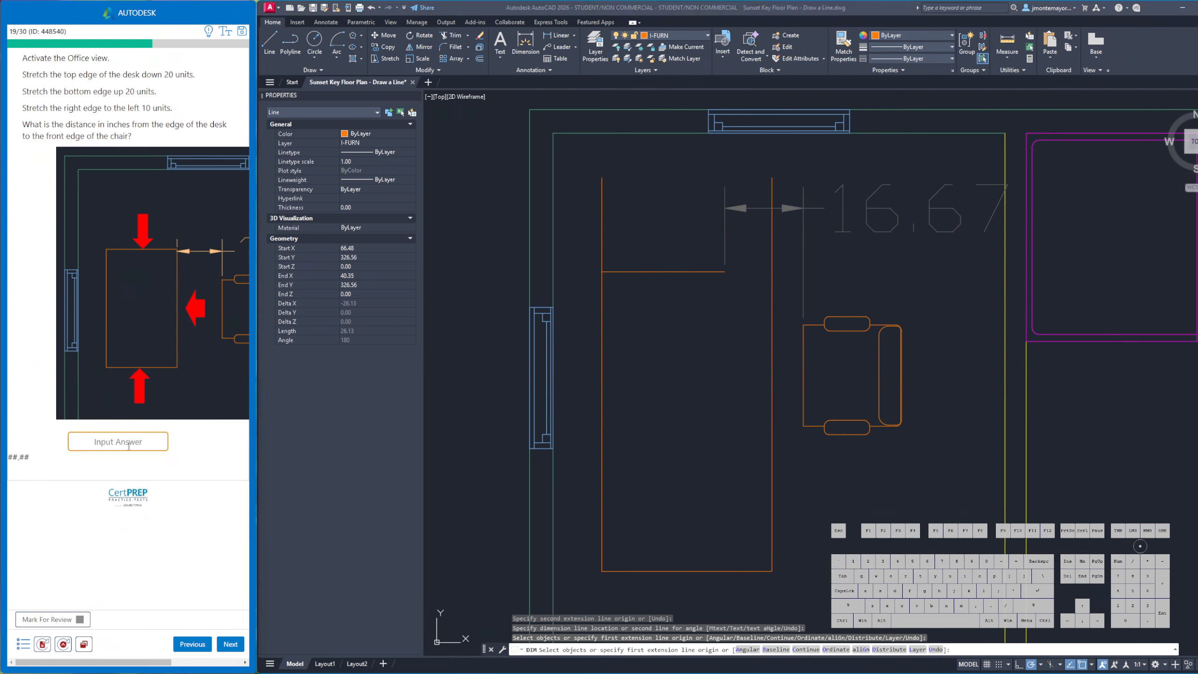
type("16.67")
left_click(230, 647)
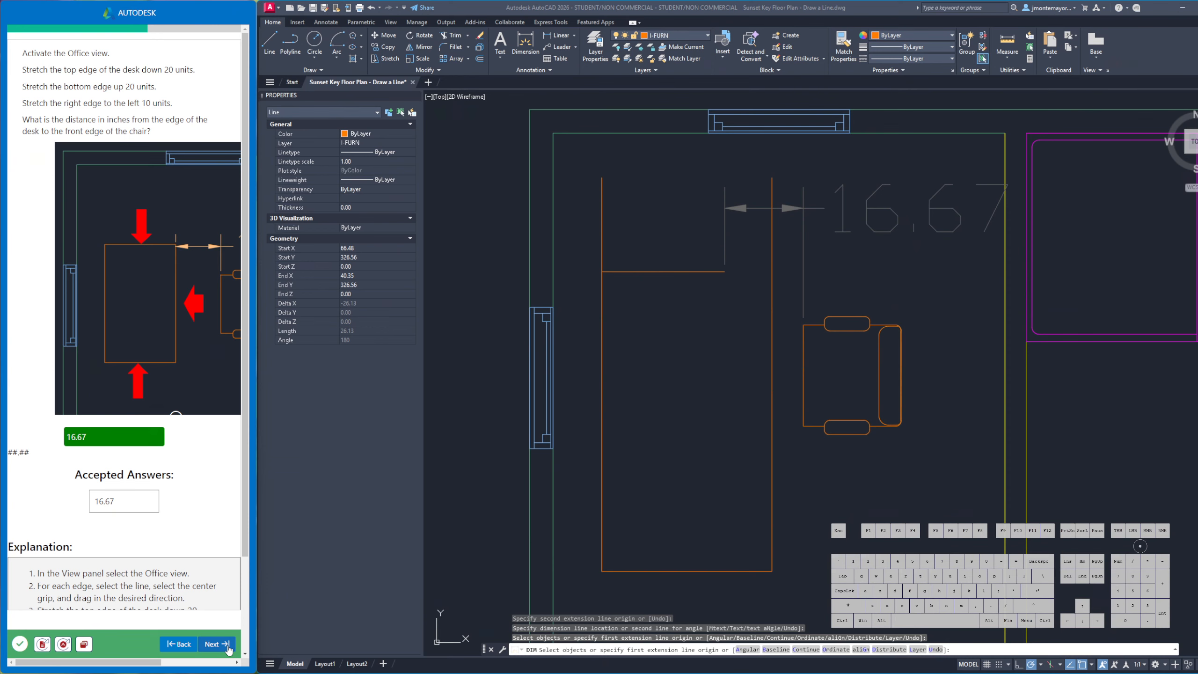
left_click(228, 650)
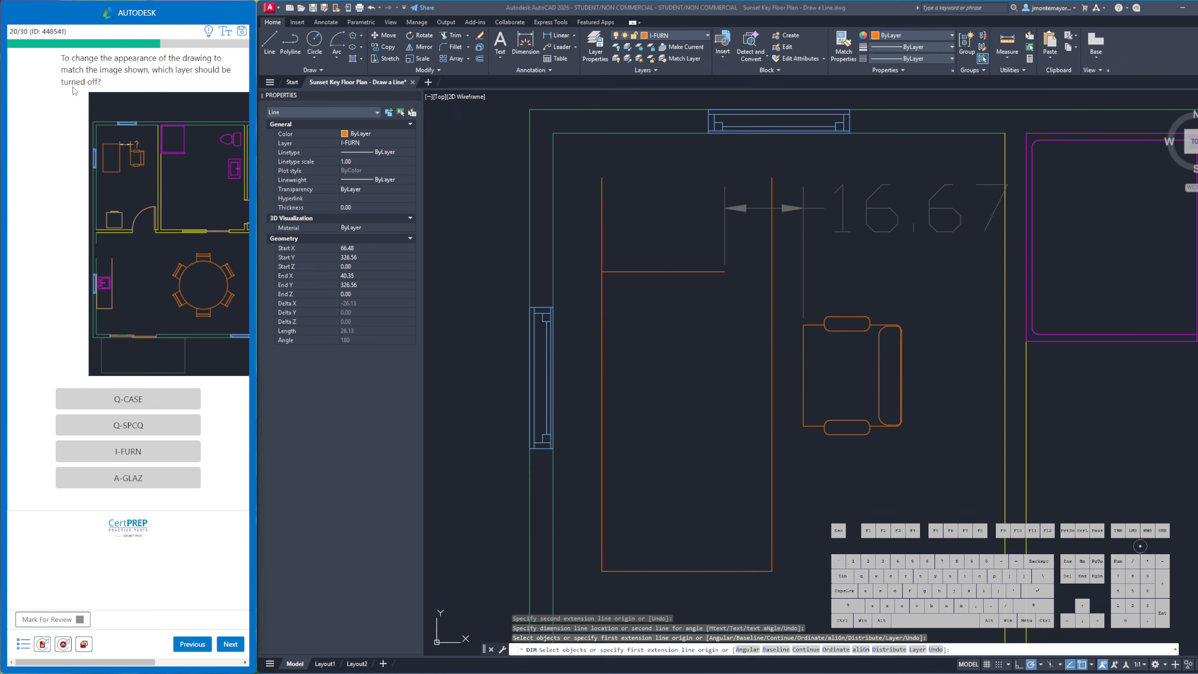
Enlarge the reference image of question 20 and end the dimension command in the floor plan
left_click(136, 271)
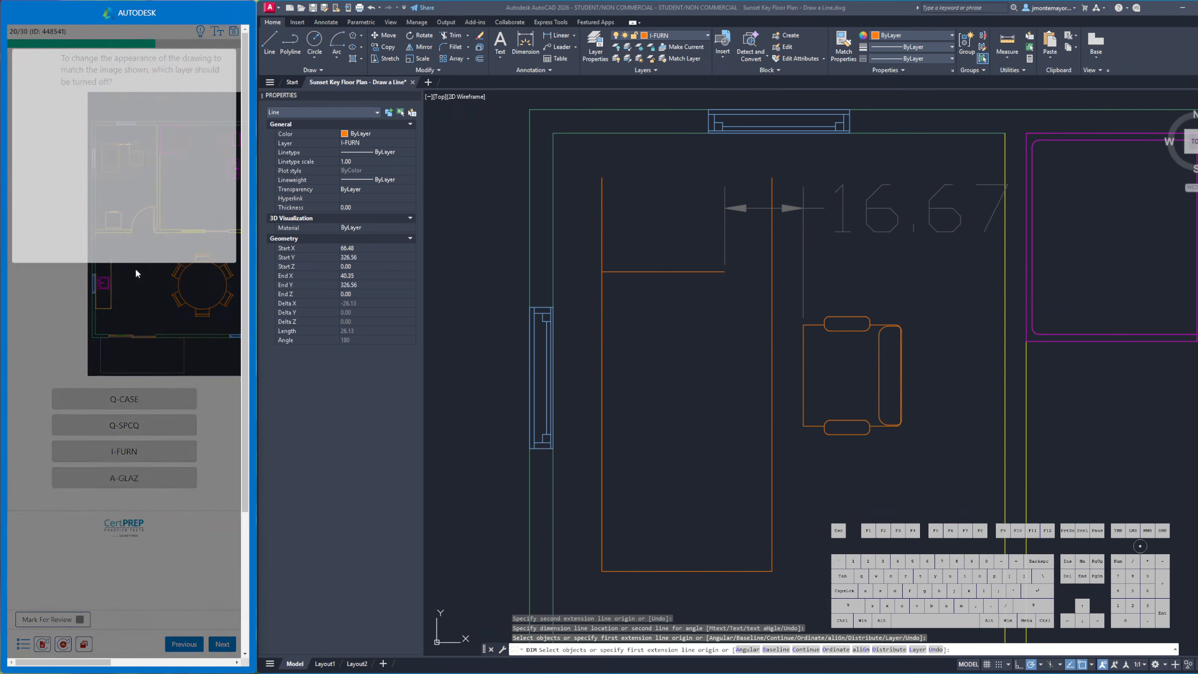
scroll(728, 324, "down", 5)
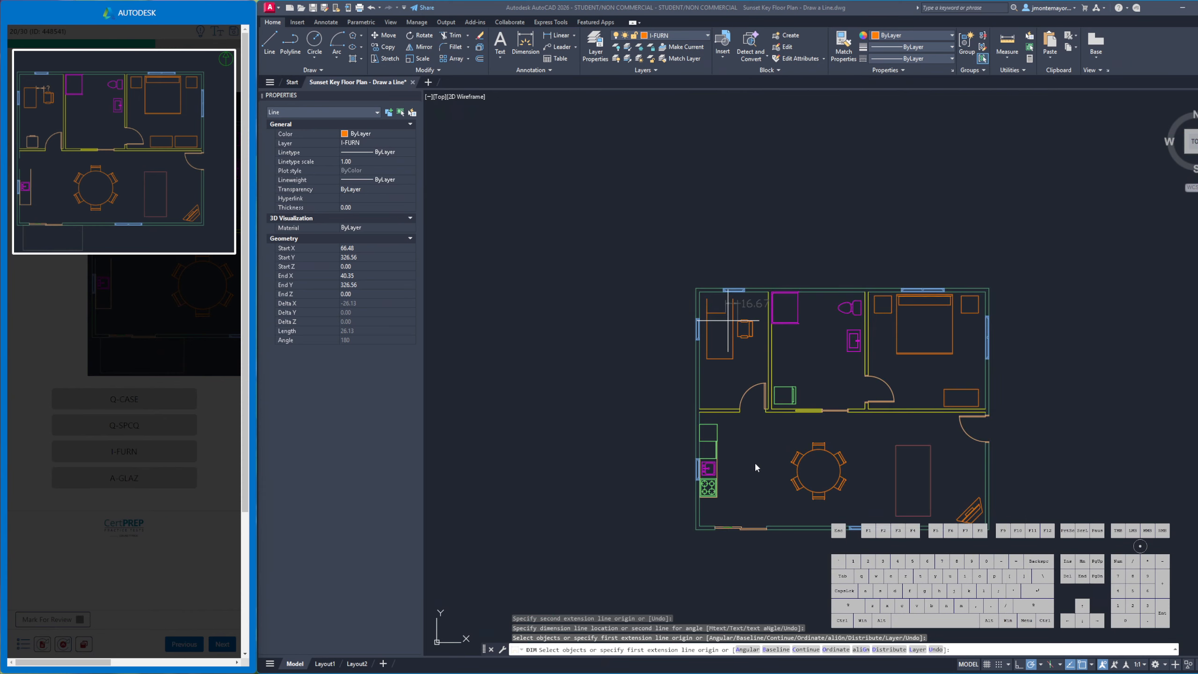
right_click(656, 388)
left_click(664, 402)
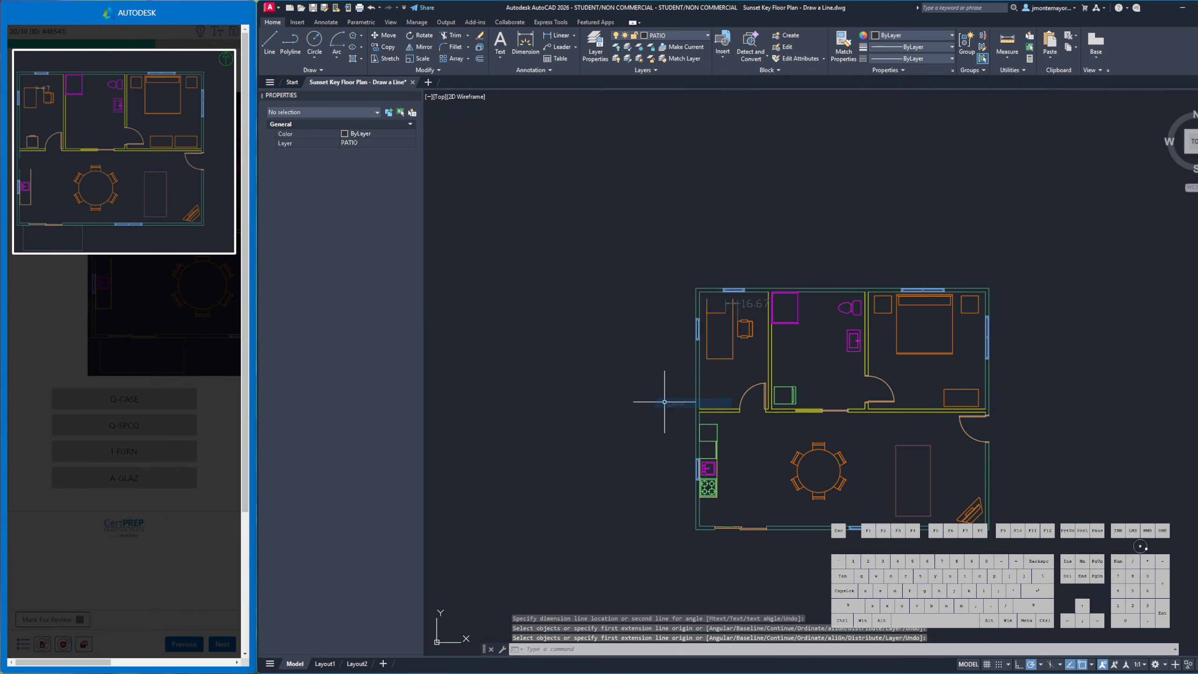
Compare the floor plan with the reference image and select the kitchen counter line above the sink to check its layer
mouse_move(773, 433)
middle_mouse_down()
mouse_move(586, 332)
mouse_move(676, 374)
middle_mouse_up()
scroll(587, 326, "up", 3)
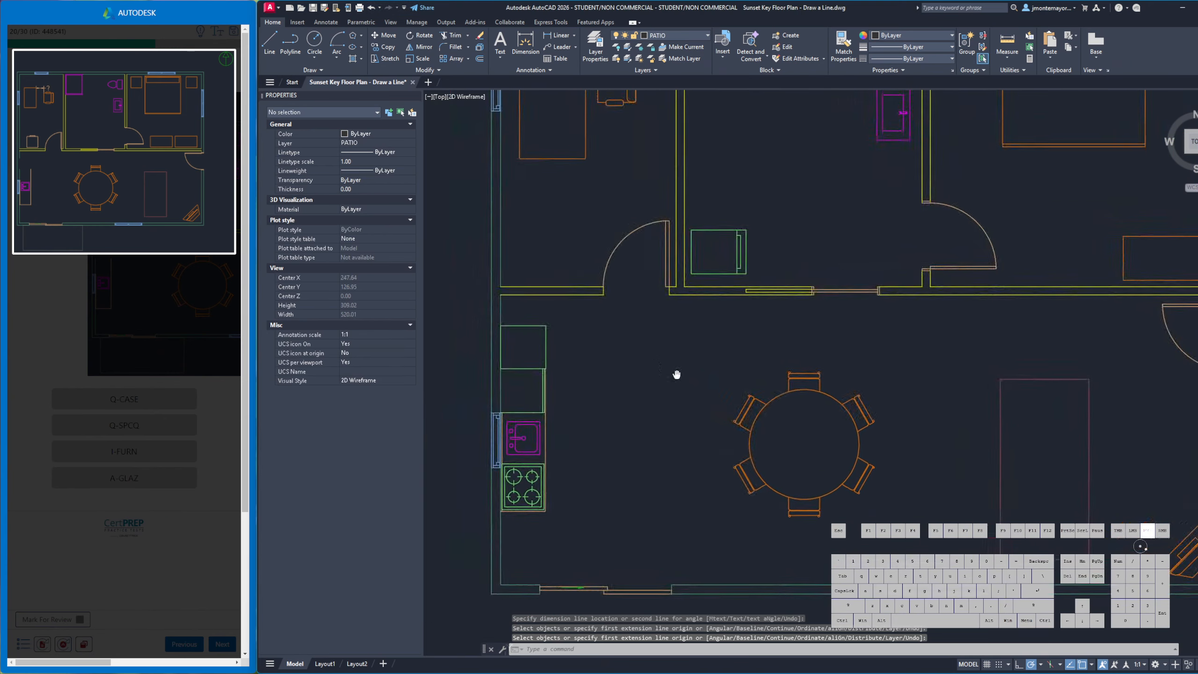
scroll(676, 375, "down", 2)
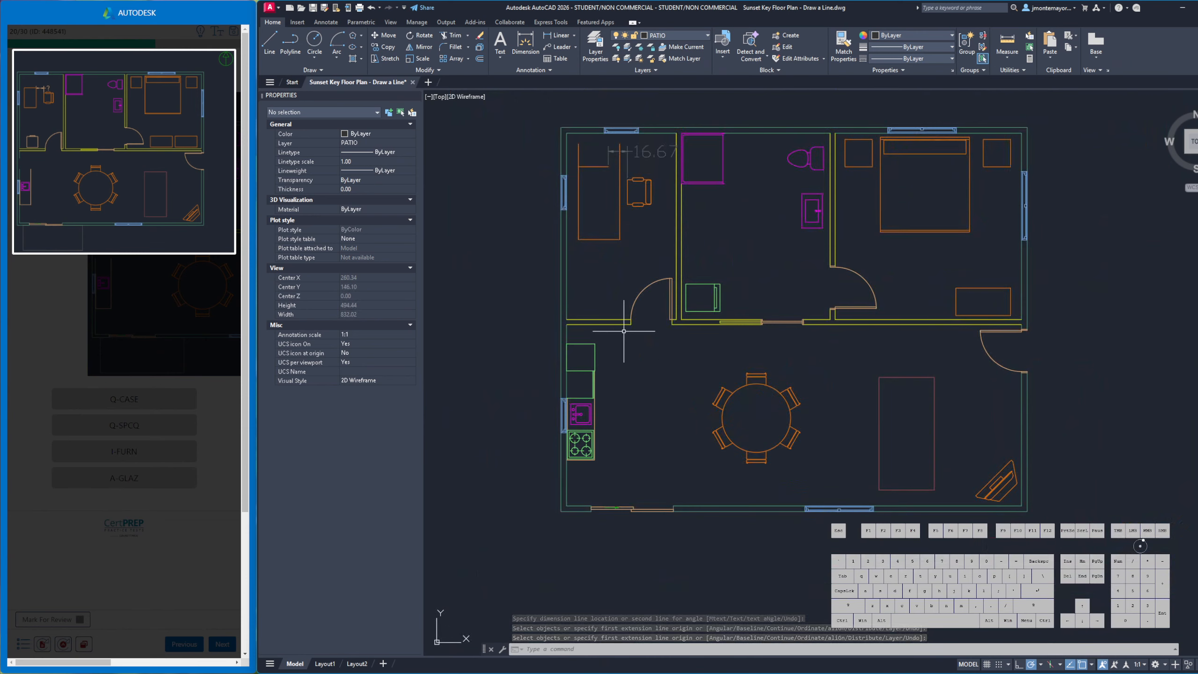
left_click(578, 372)
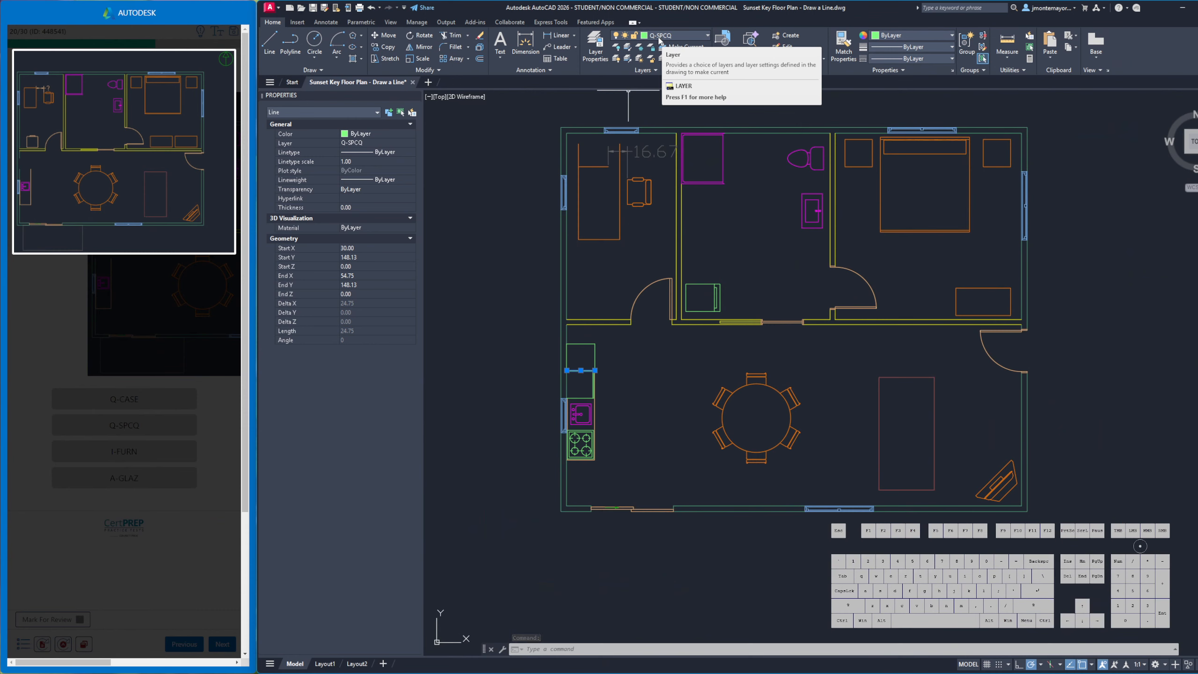
Close the enlarged reference image and check which layer the kitchen stove lines belong to
left_click(211, 393)
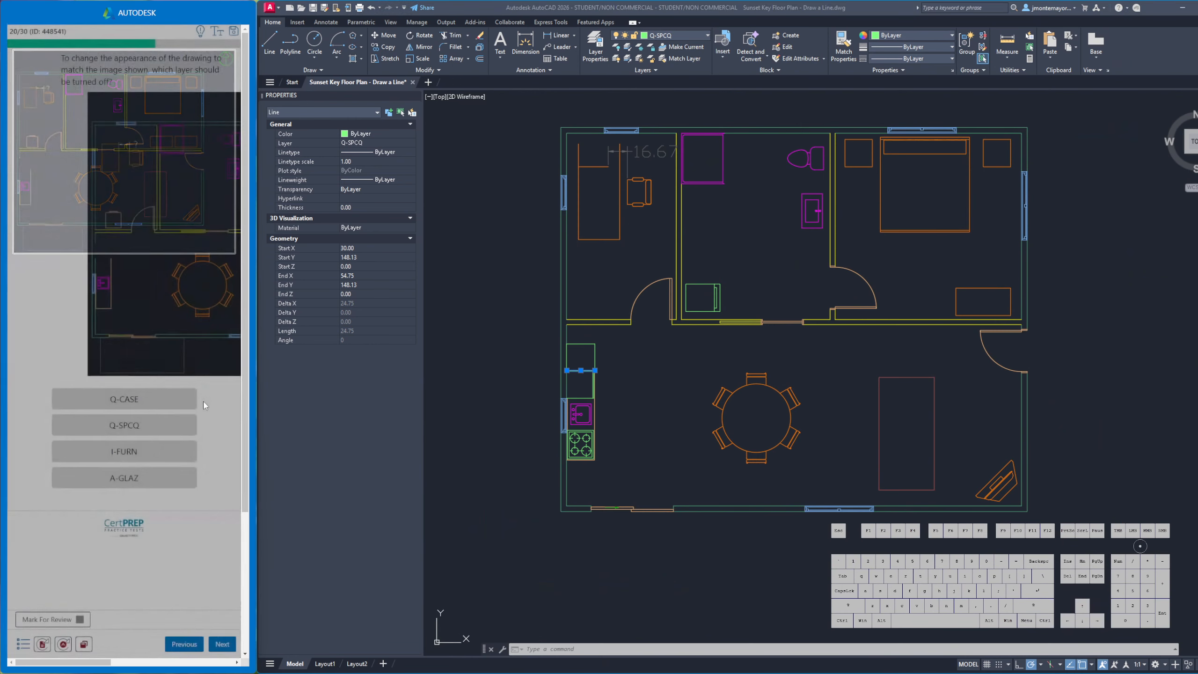
left_click(576, 444)
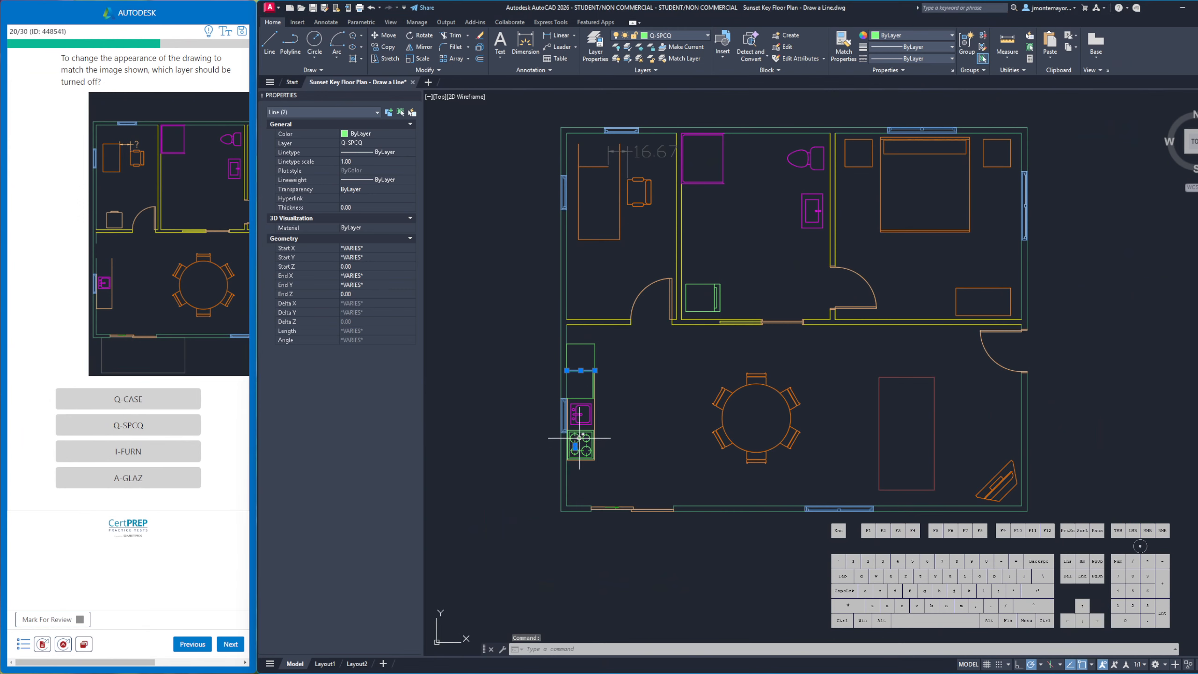
key("Escape")
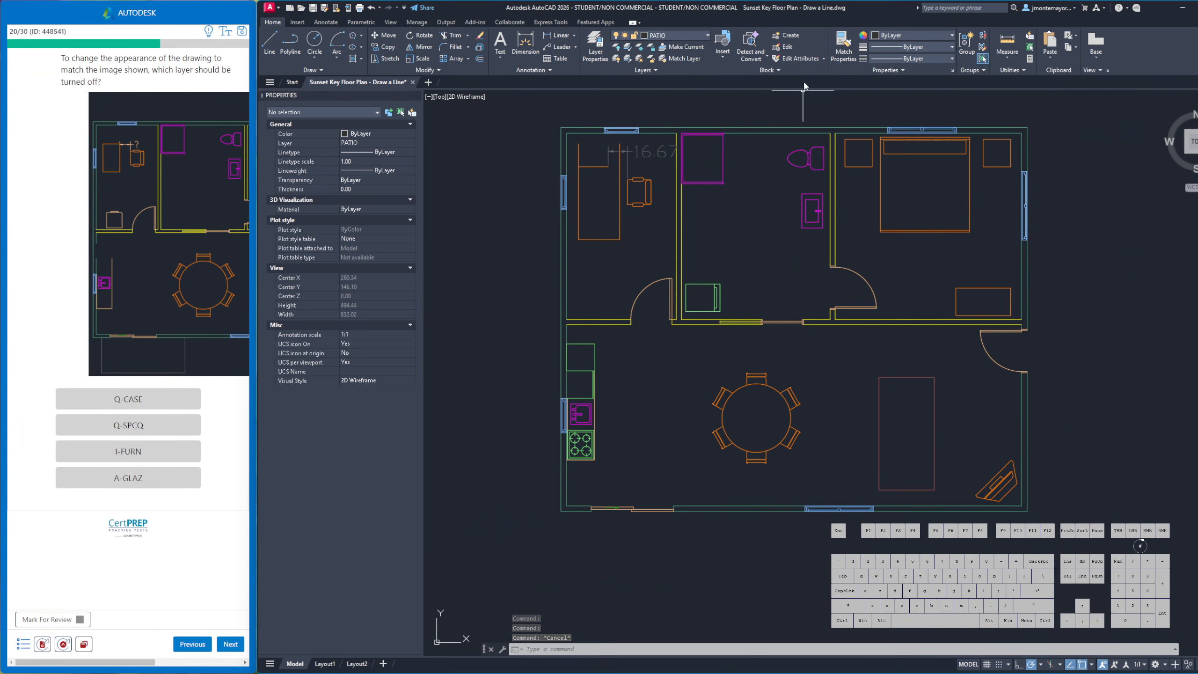
Toggle the Q-SPCQ layer off and back on for comparison with the reference image, and check the layer of the counter's upper end line
left_click(662, 38)
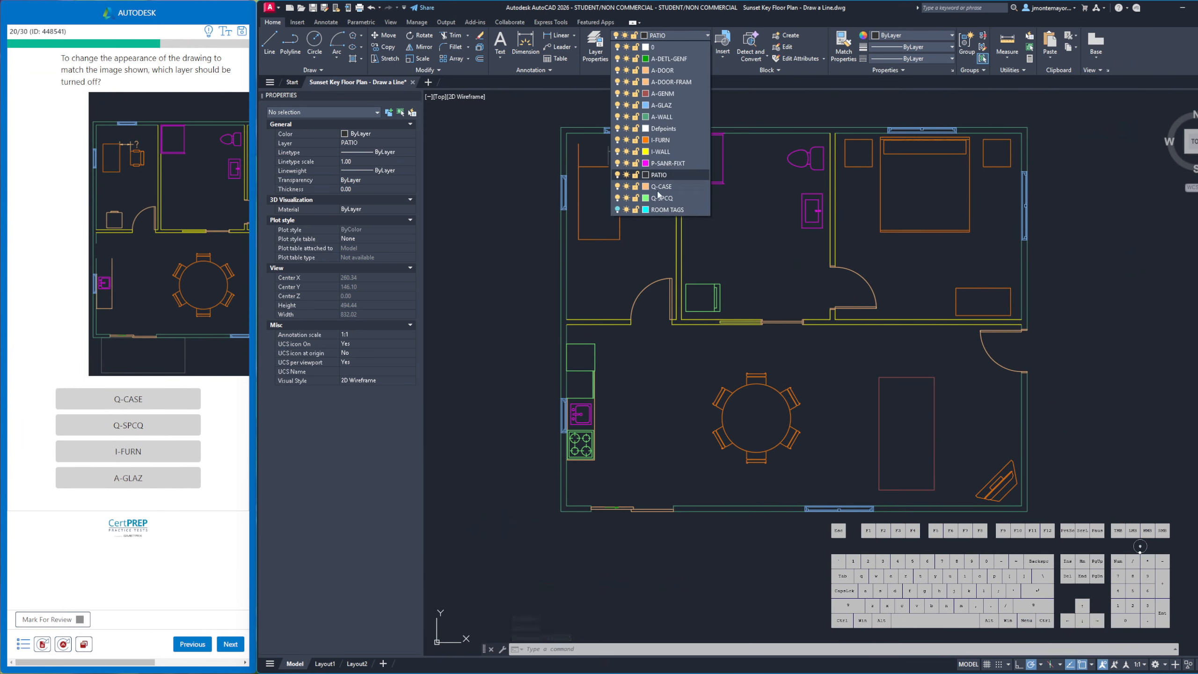
left_click(617, 199)
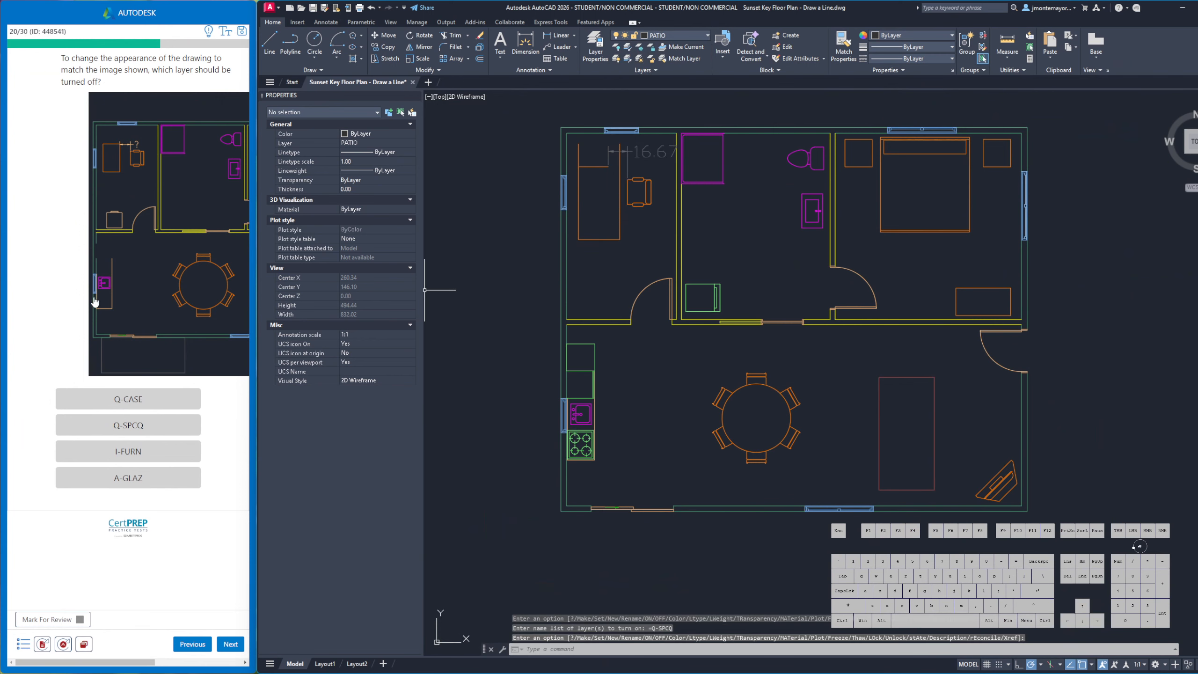
key("Return")
left_click(578, 344)
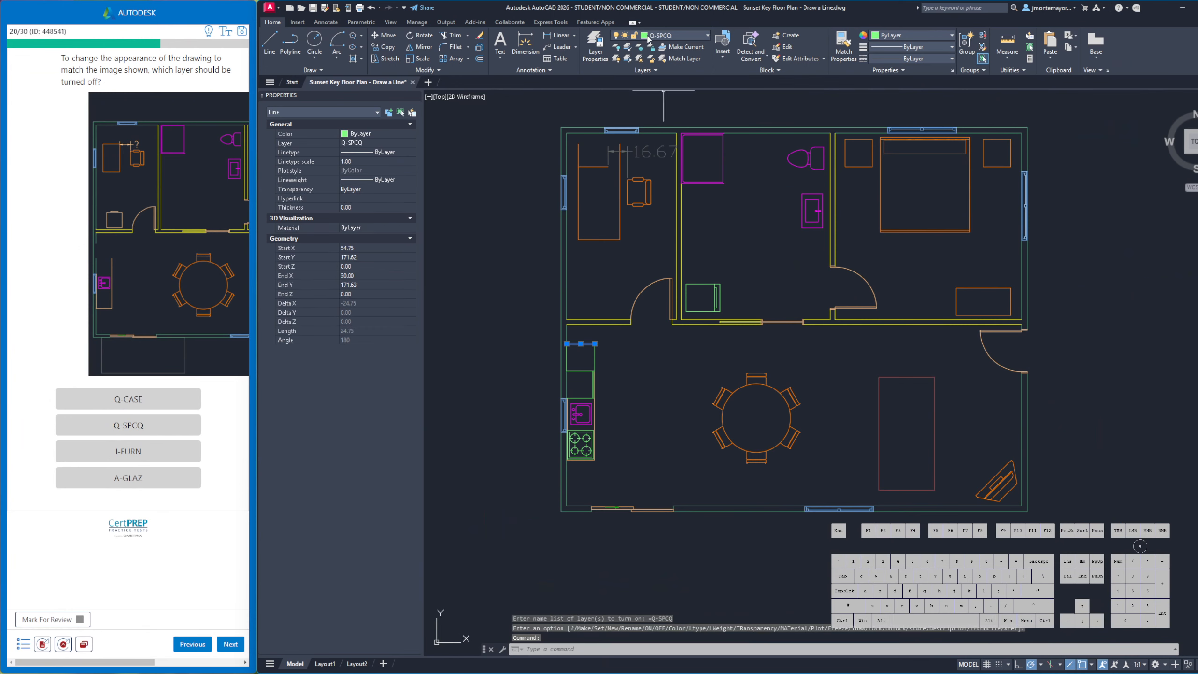
Submit Q-SPCQ as the answer to question 20 and continue to the next question
left_click(117, 428)
left_click(229, 645)
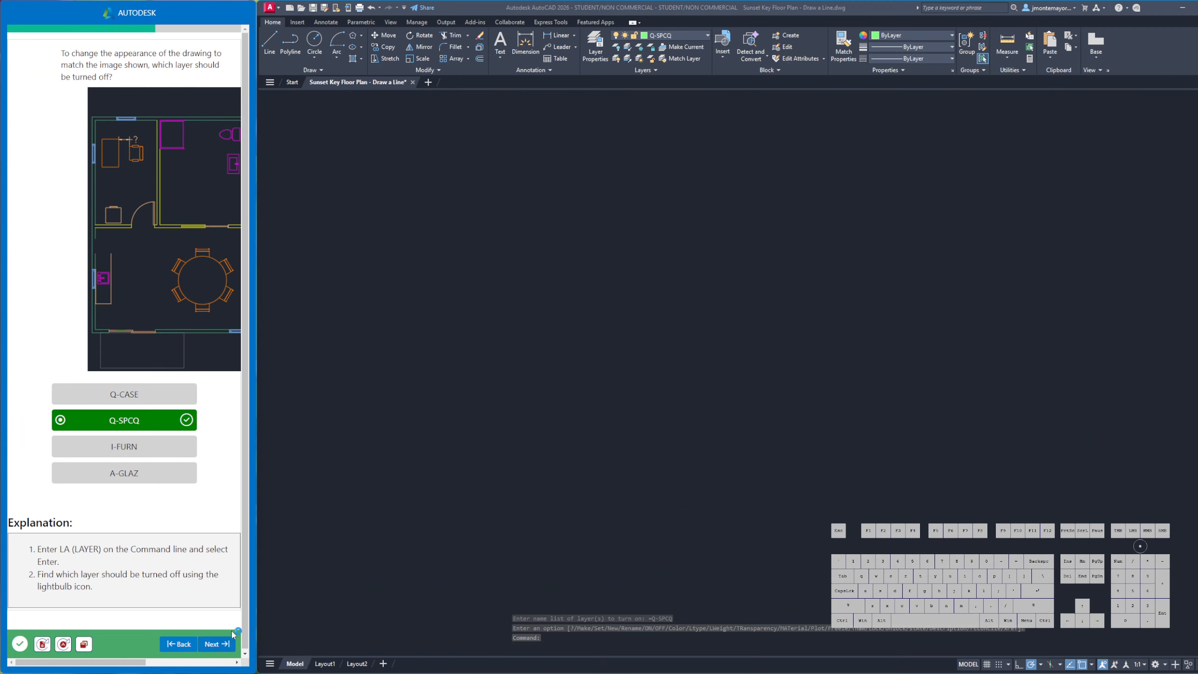
left_click(226, 645)
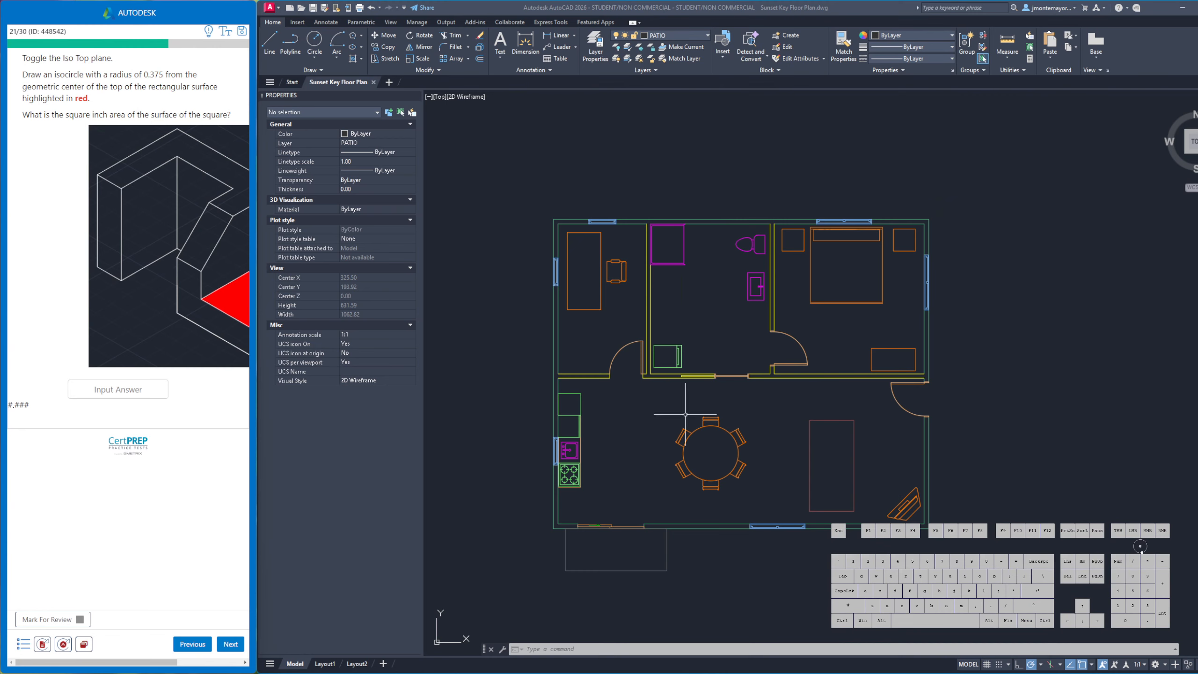
Open the Adjuster drawing for question 21 and examine the enlarged reference image of the red surface with its isocircle
left_click(42, 645)
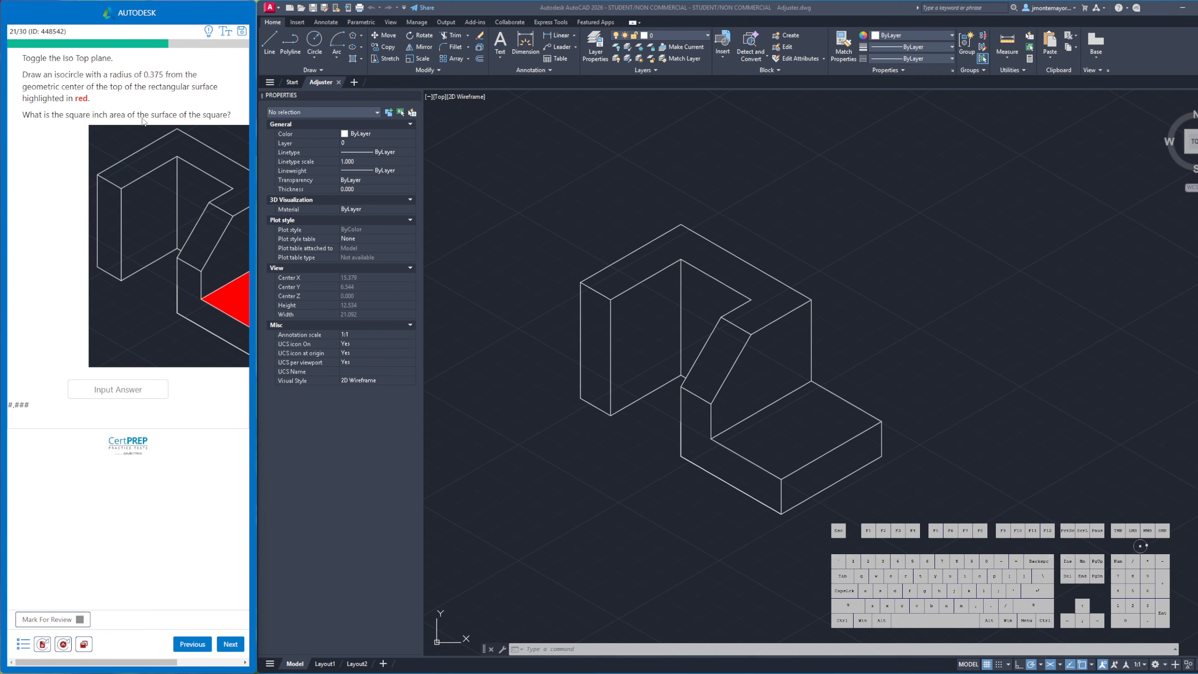
left_click_drag(148, 74, 165, 77)
left_click(126, 275)
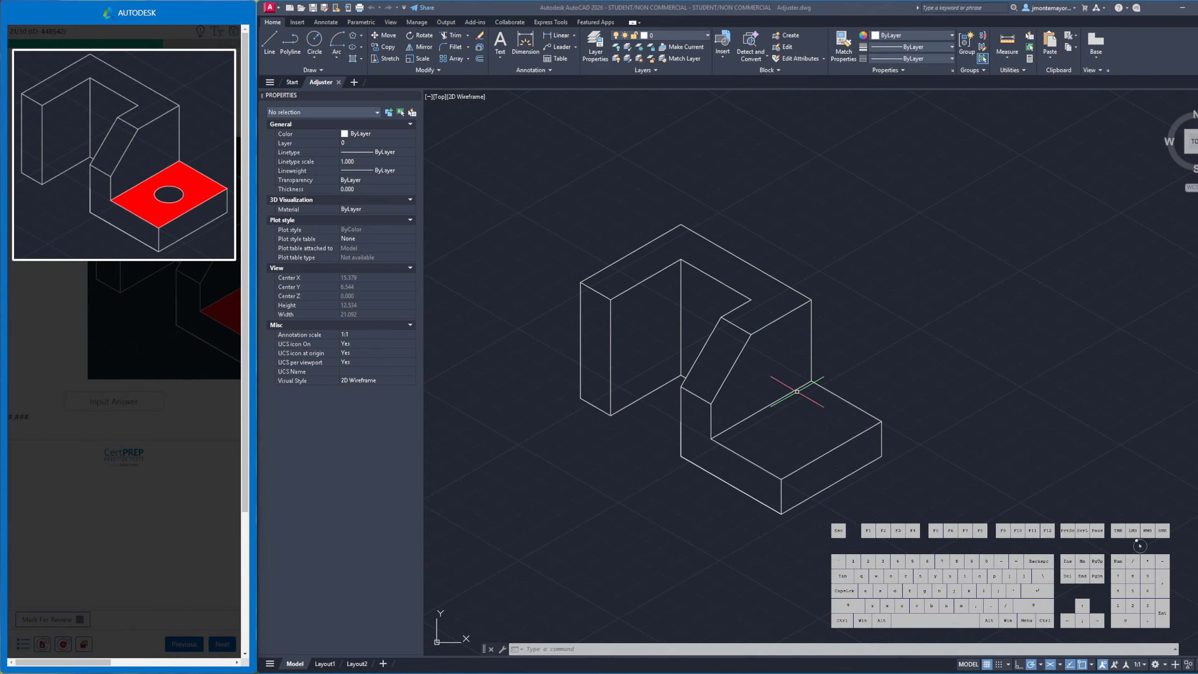
left_click(84, 316)
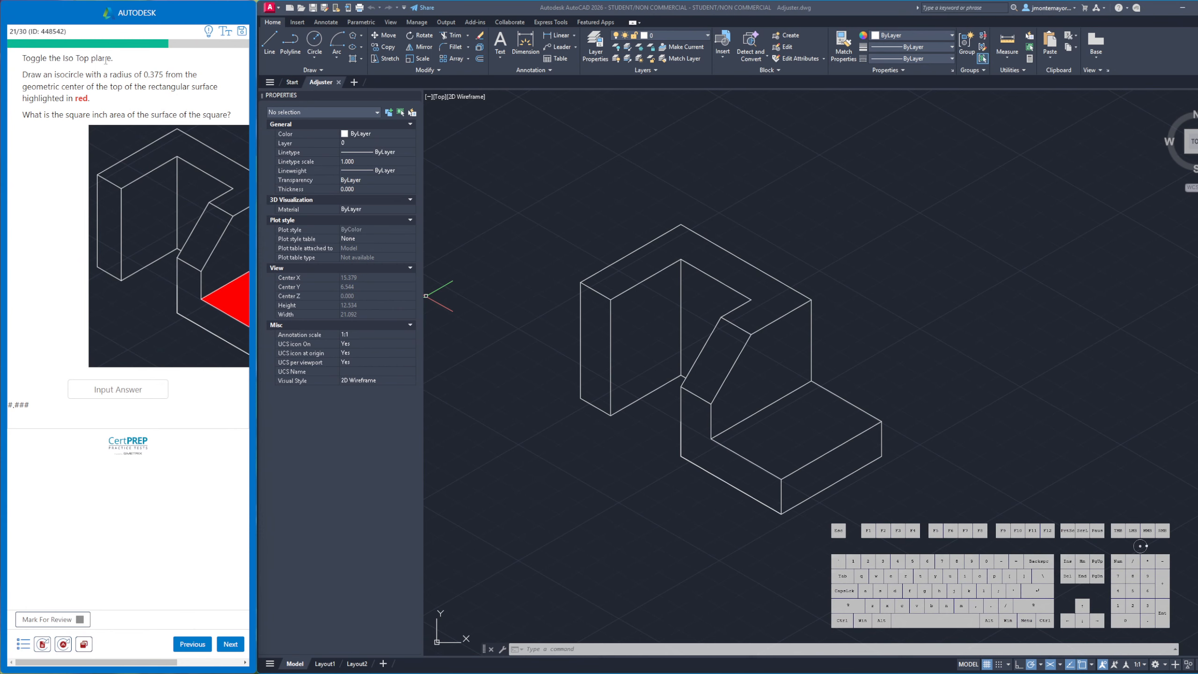
left_click(158, 260)
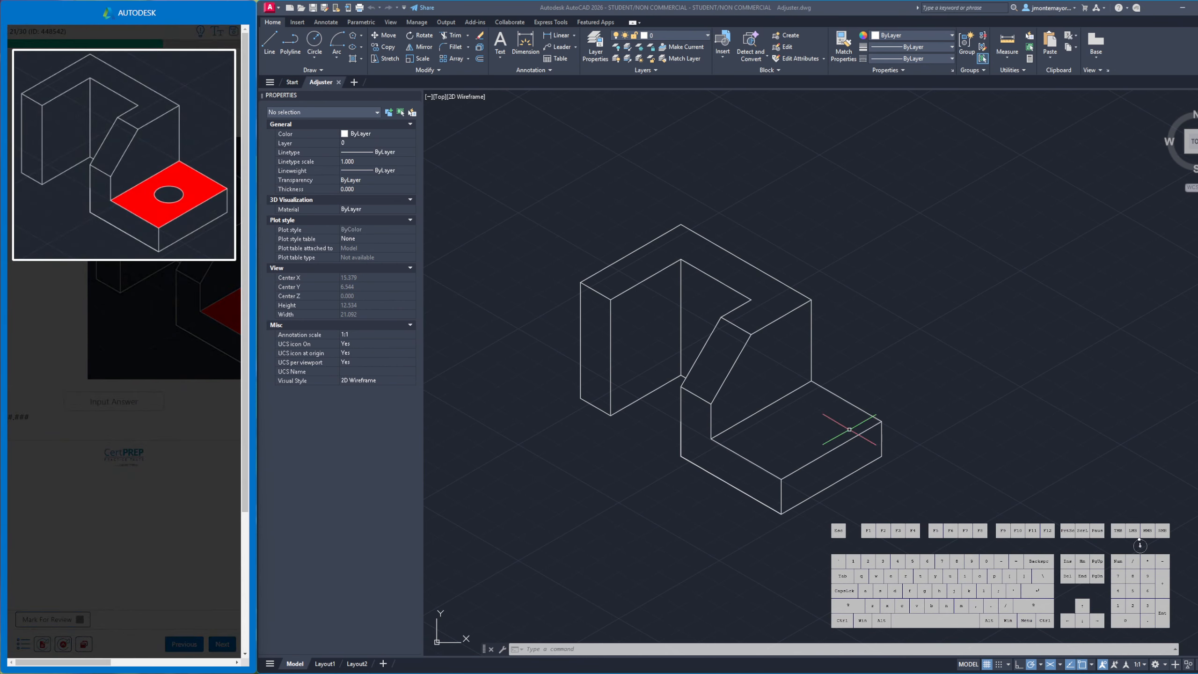
Set the isometric drafting plane to Isoplane Top and draw two corner-to-corner diagonal lines across the lower block's top face
left_click(1060, 665)
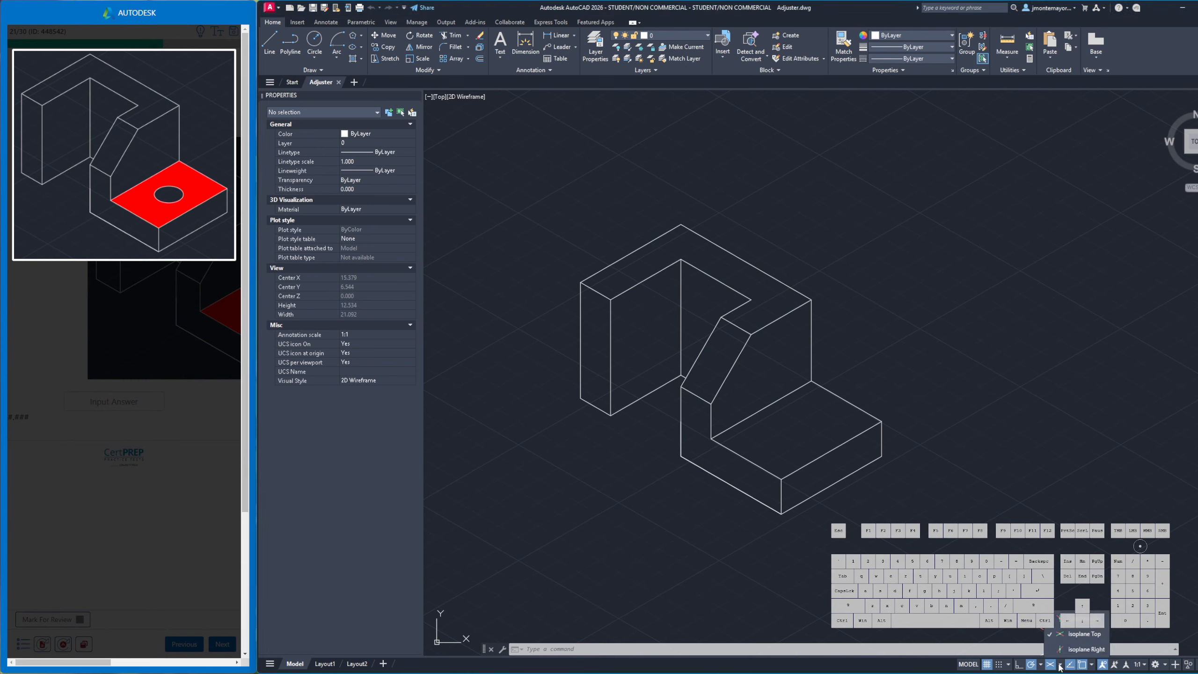
left_click(1075, 633)
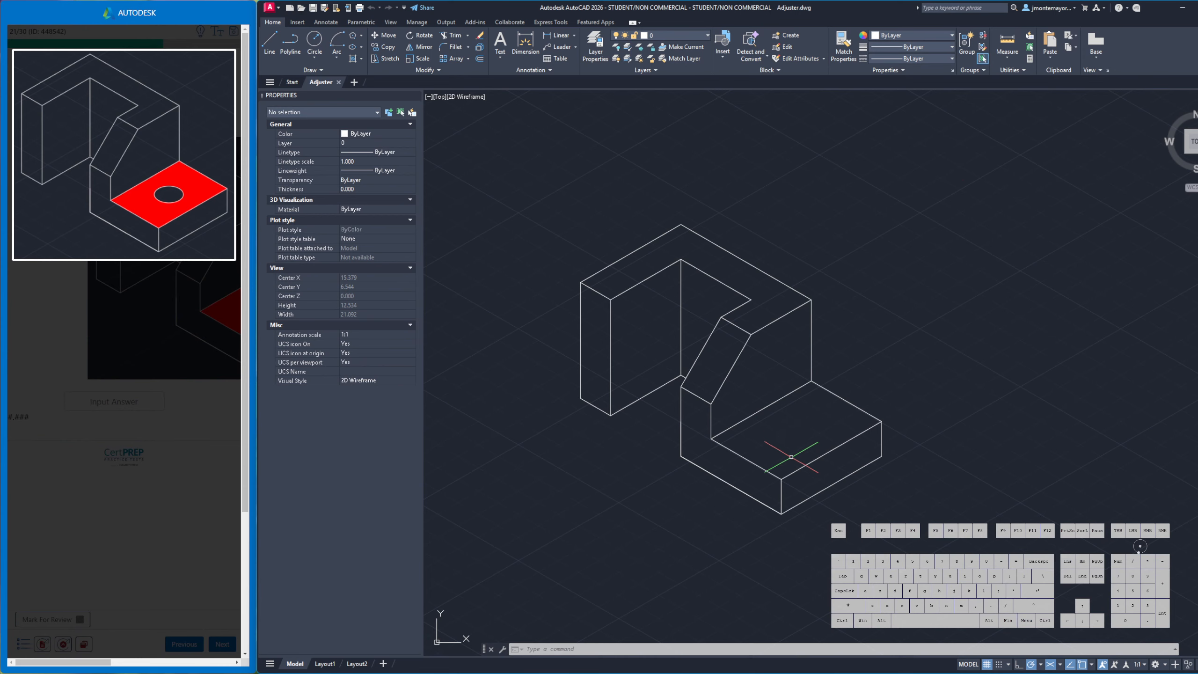
left_click(271, 51)
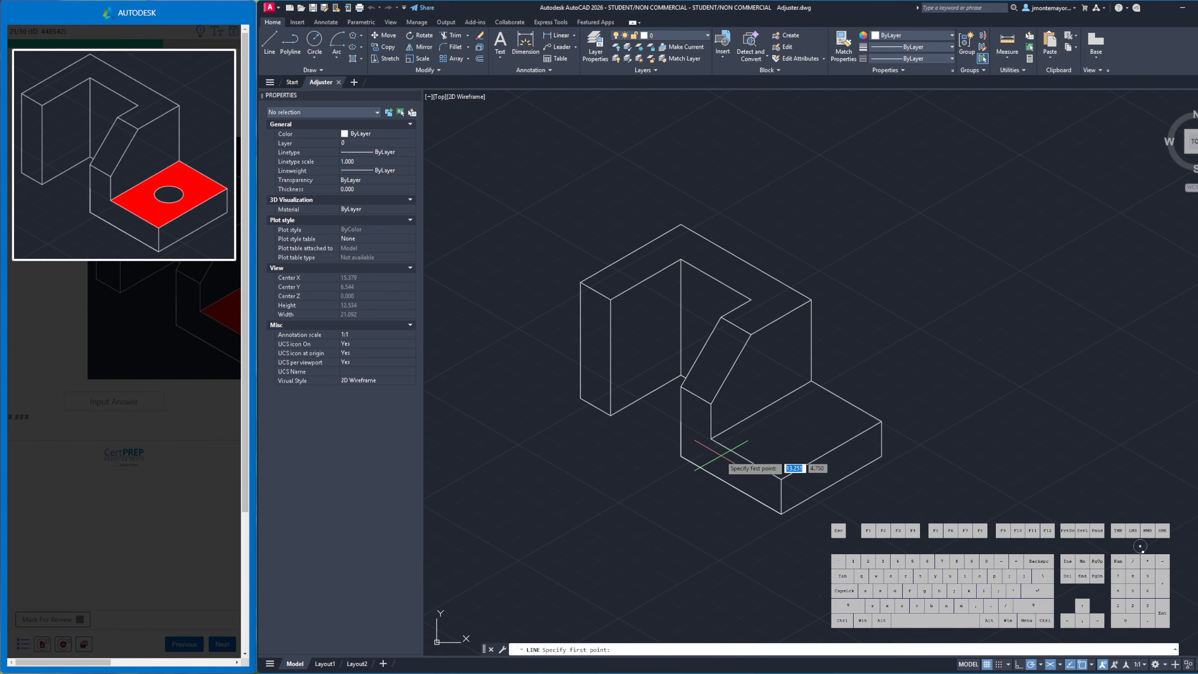
left_click(712, 439)
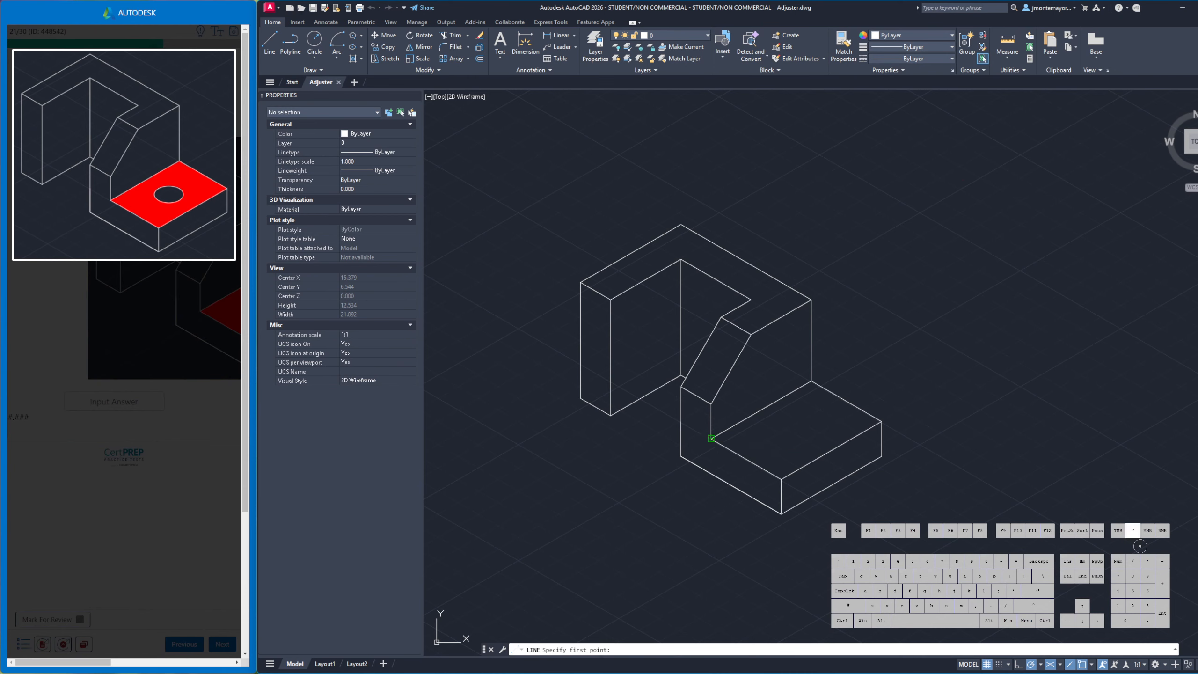
left_click(881, 422)
key("Return")
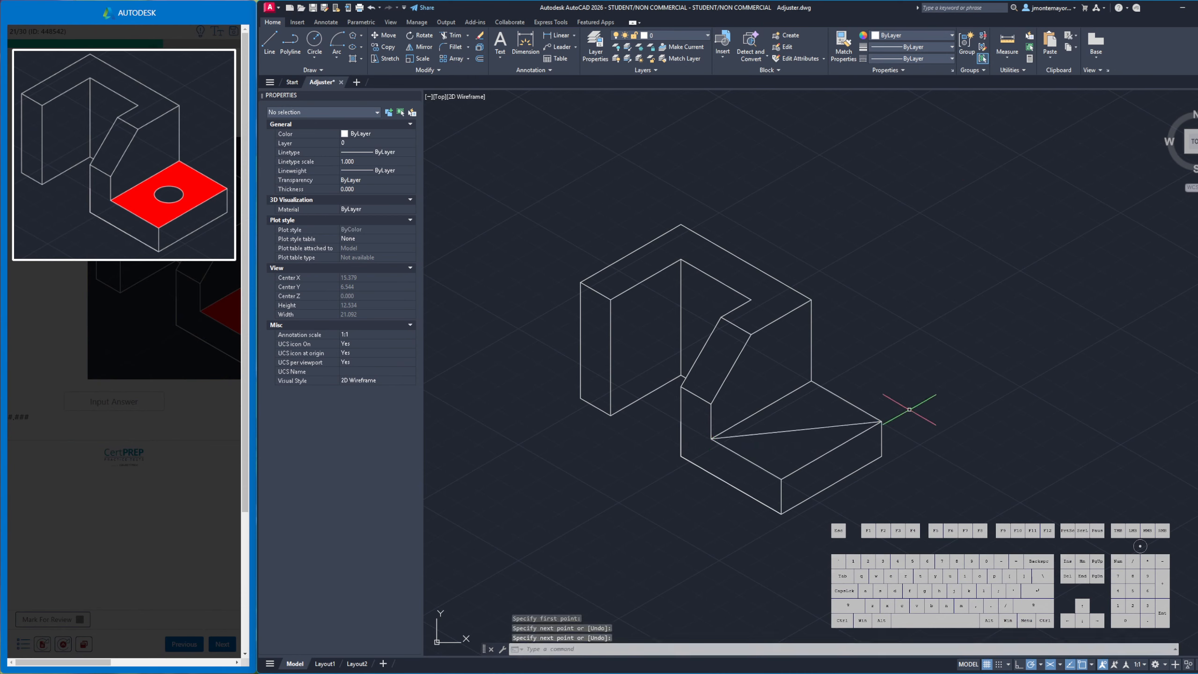
key("Return")
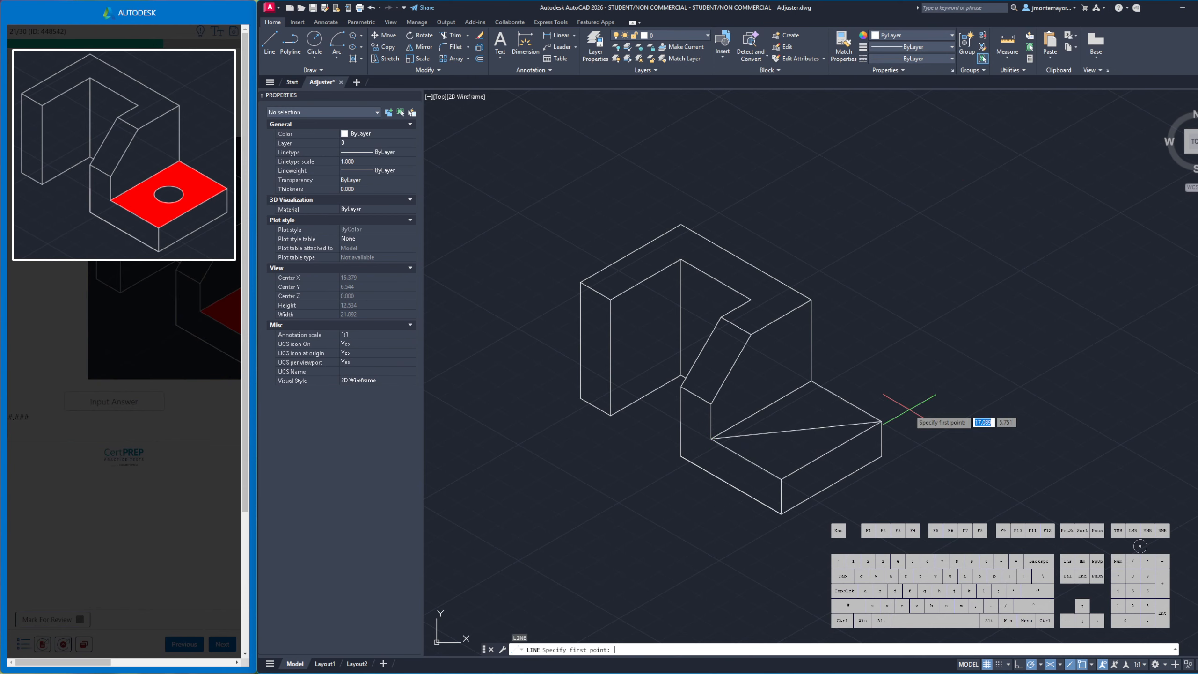
left_click(811, 380)
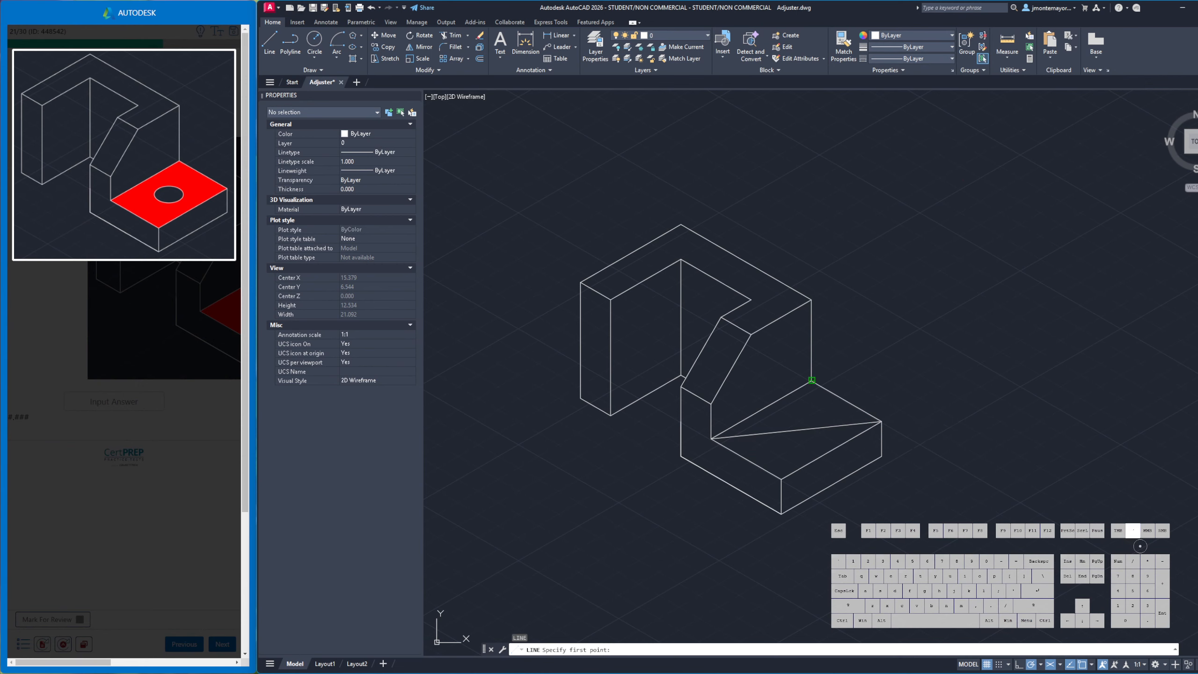
left_click(781, 479)
right_click(982, 392)
left_click(998, 405)
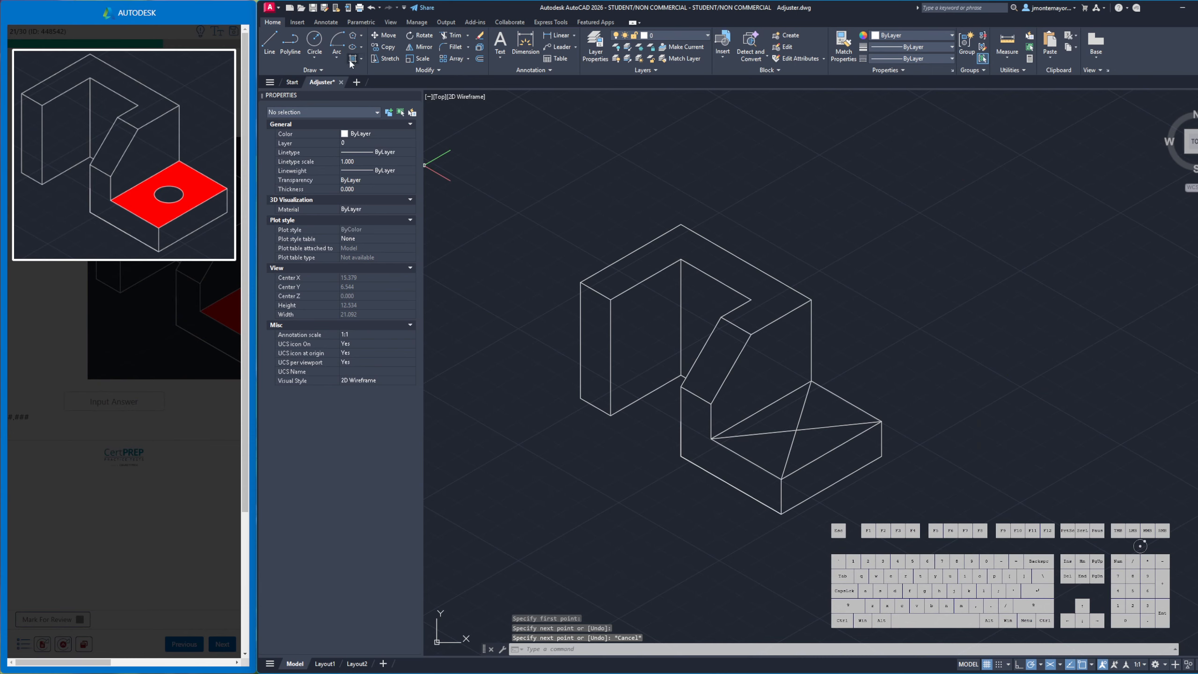
Draw an isocircle with a radius of 0.375 centered where the two diagonals cross, using the Ellipse command's Isocircle option
left_click(361, 46)
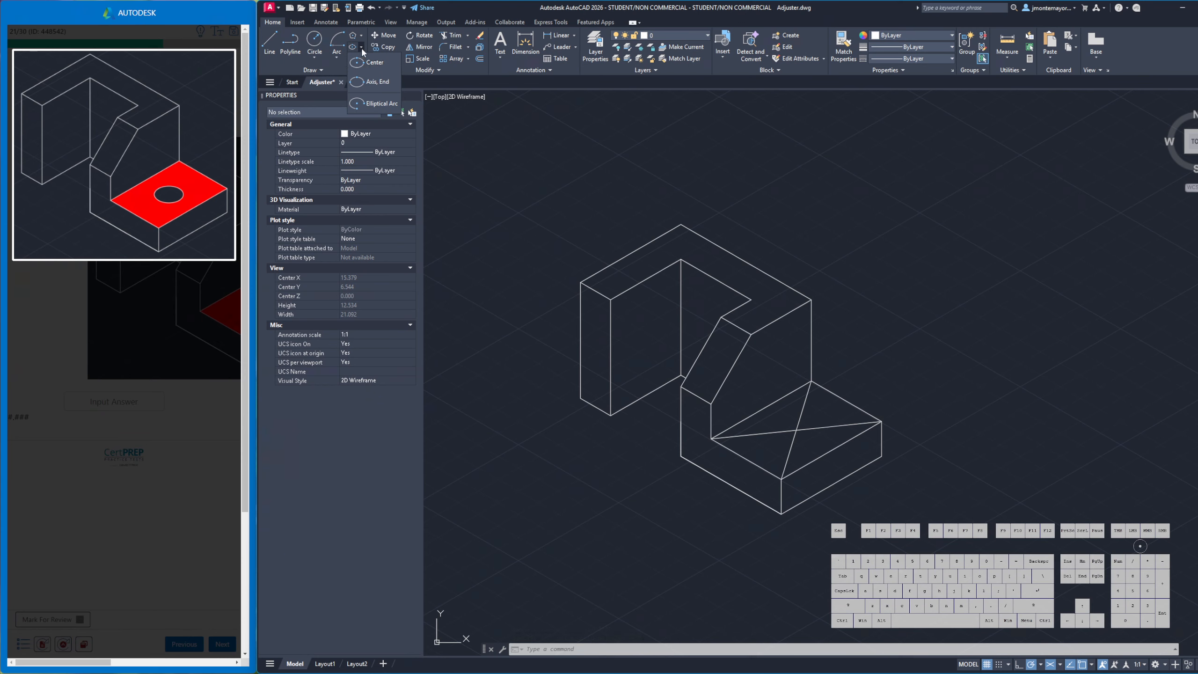
left_click(376, 82)
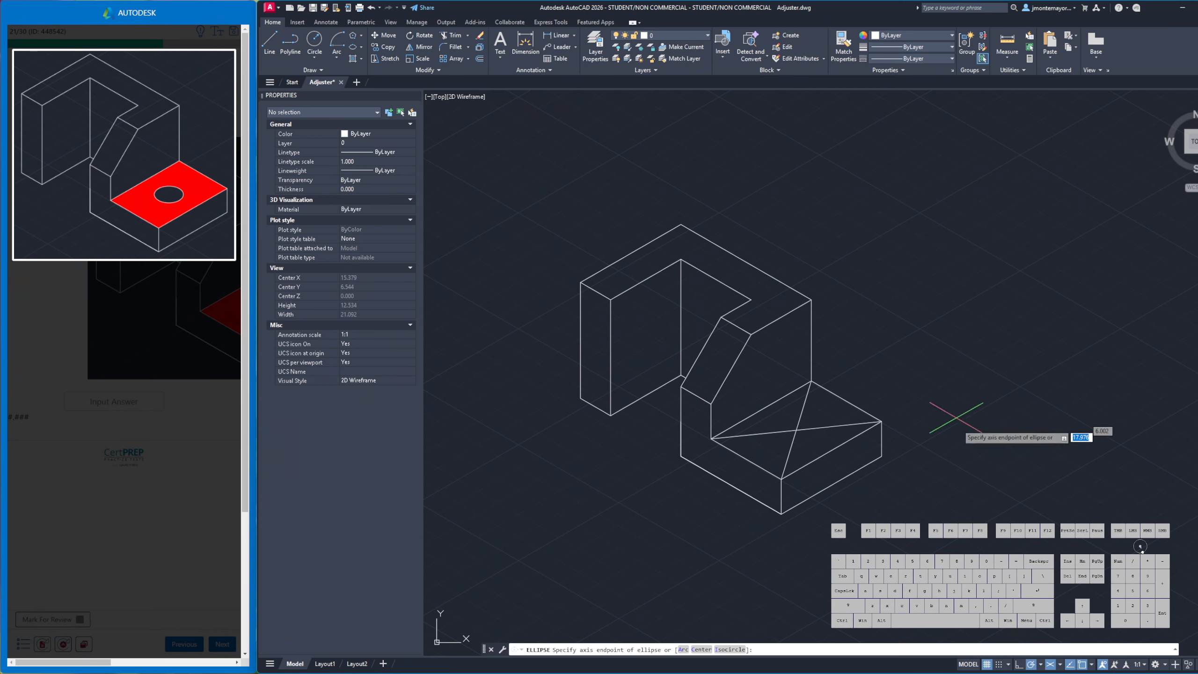
left_click(730, 651)
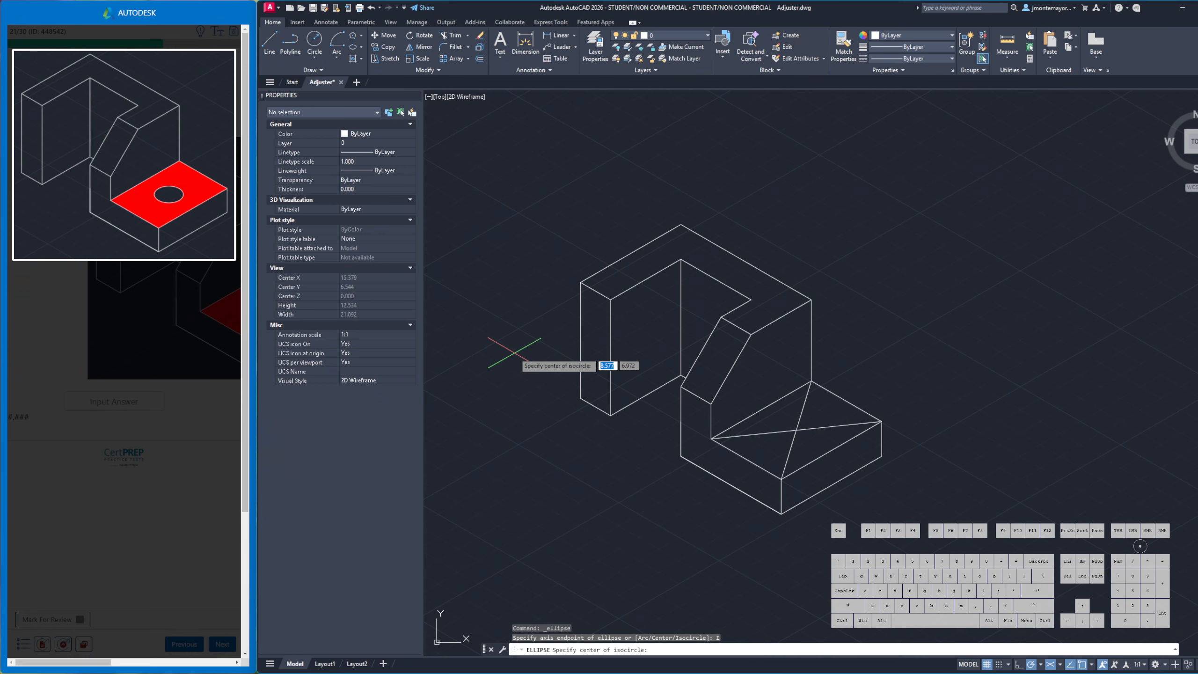
left_click(796, 430)
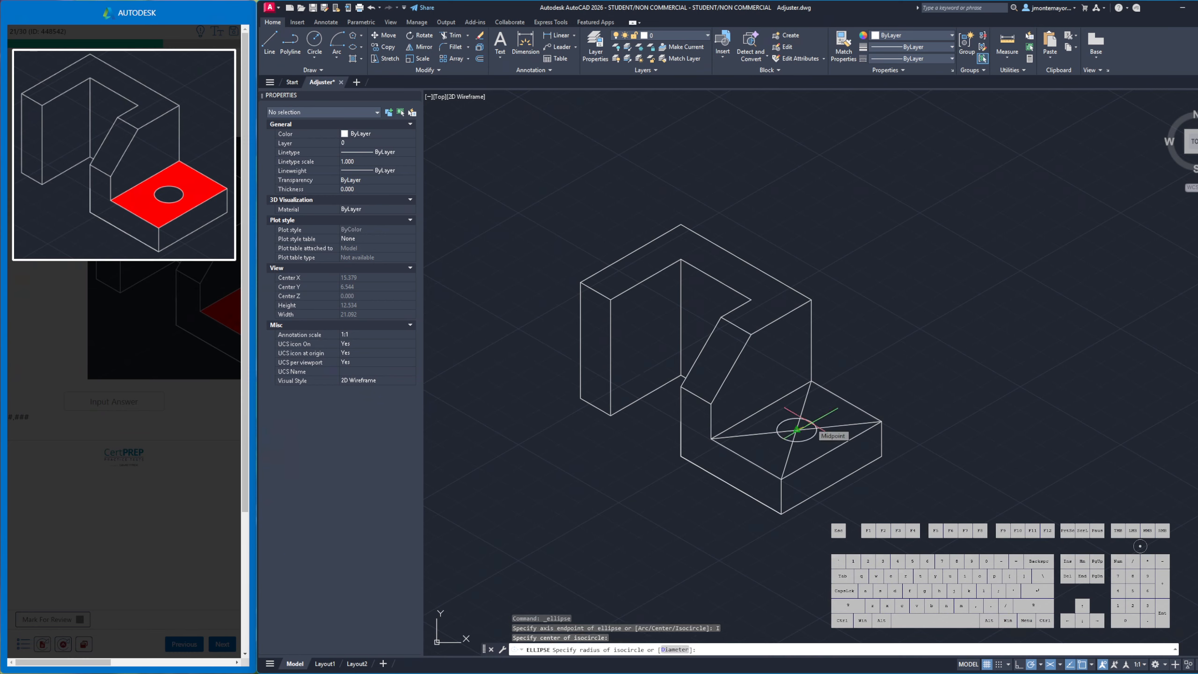
left_click(116, 313)
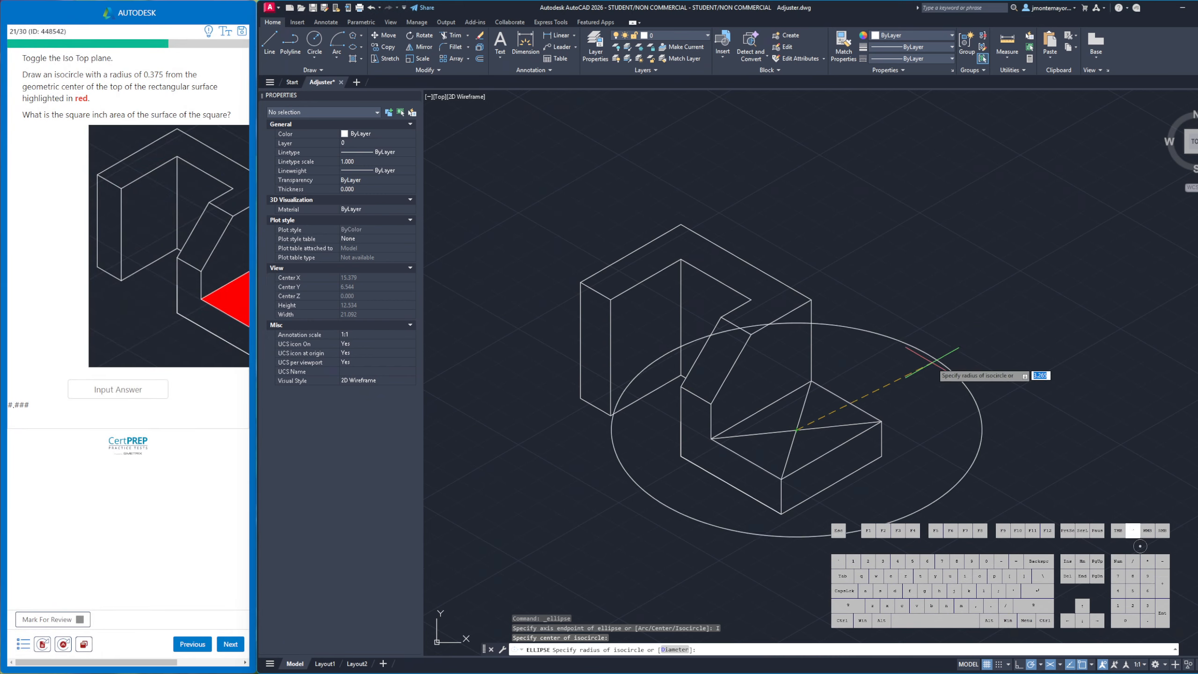
type("0.37")
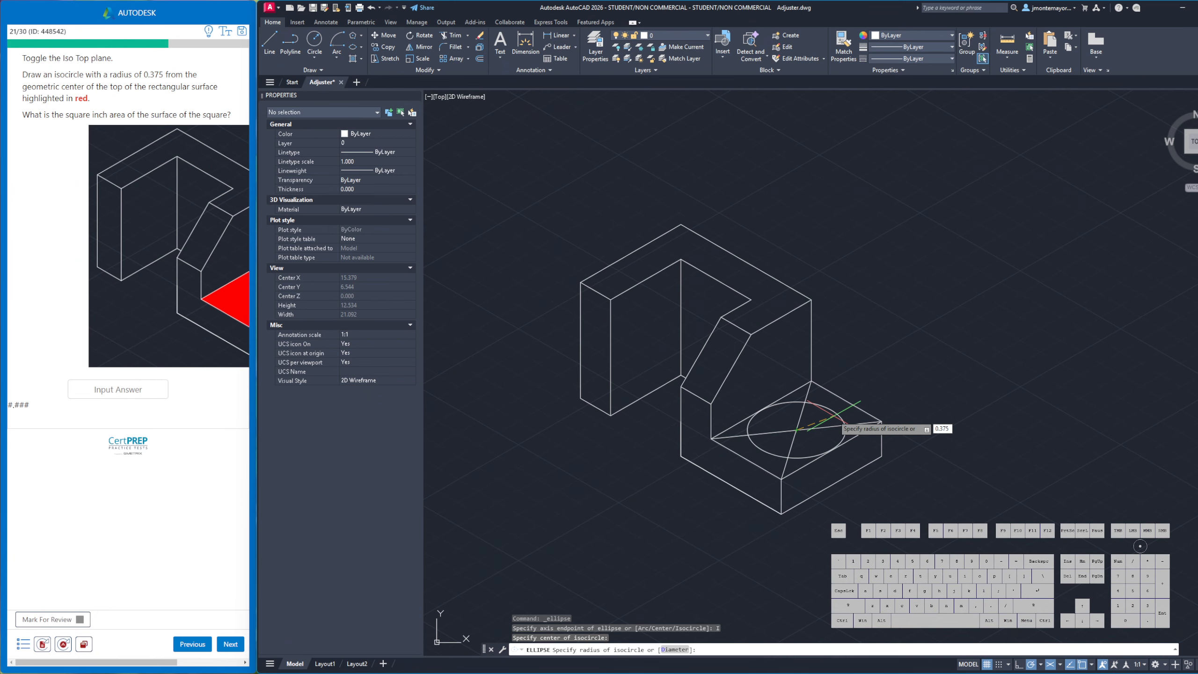
type("5")
key("Return")
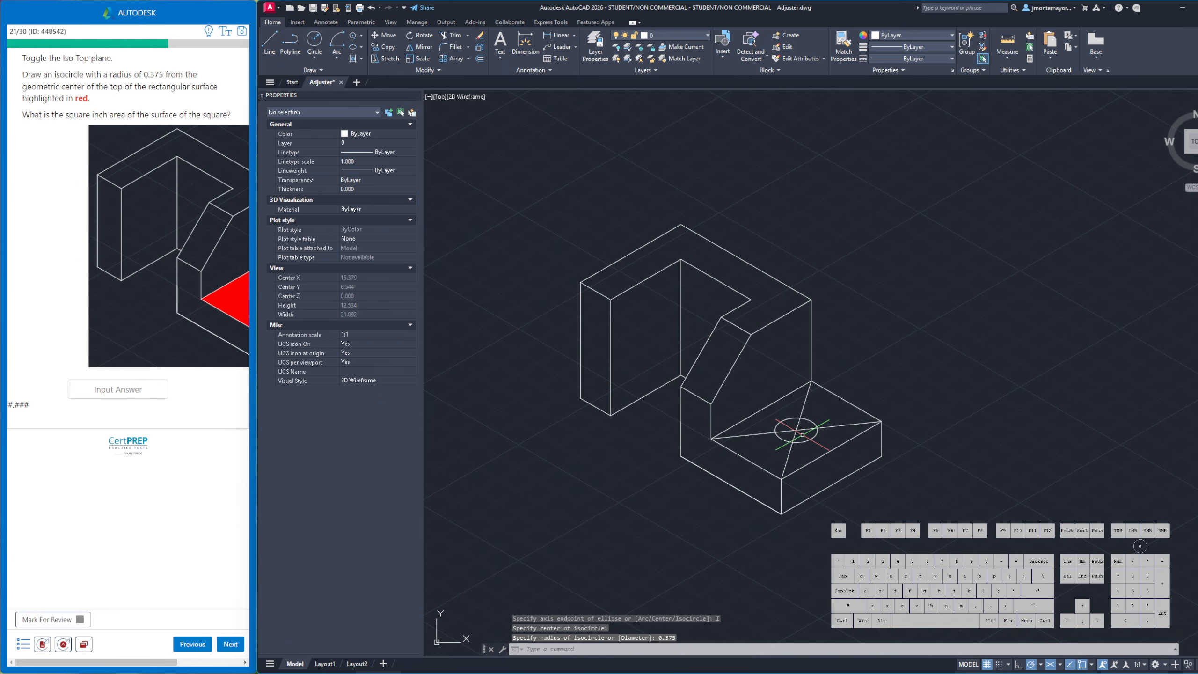
Delete the two diagonal construction lines from the lower block's top face
scroll(802, 433, "up", 5)
left_click_drag(793, 417, 764, 419)
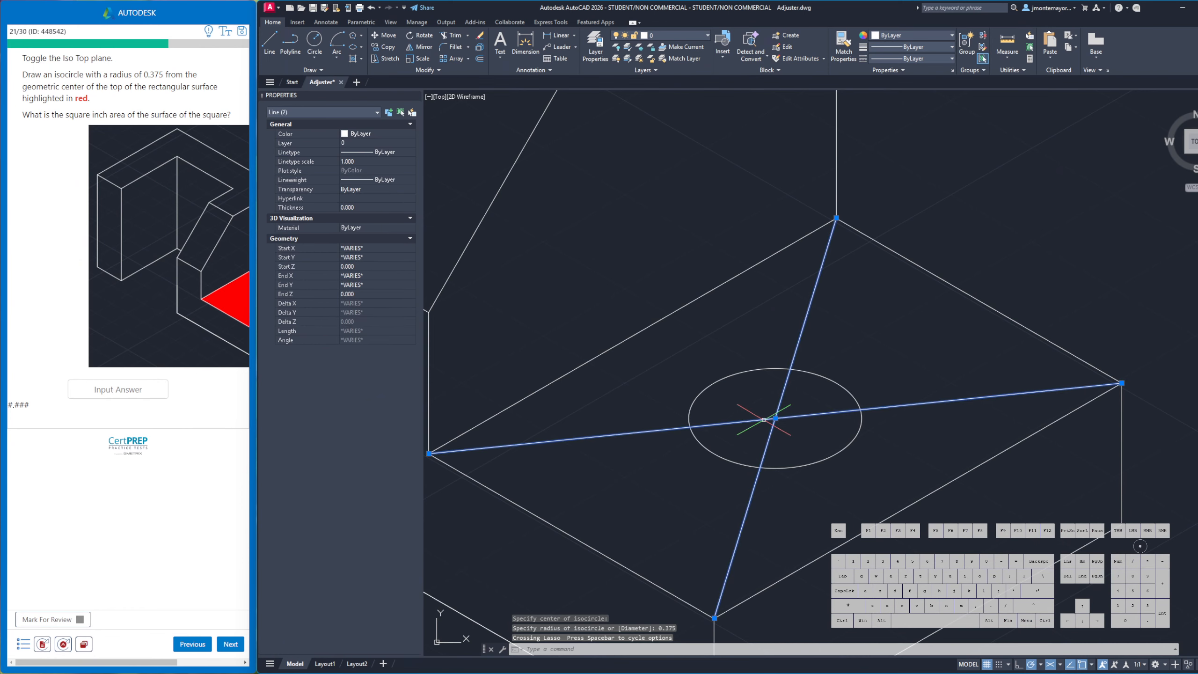
key("Delete")
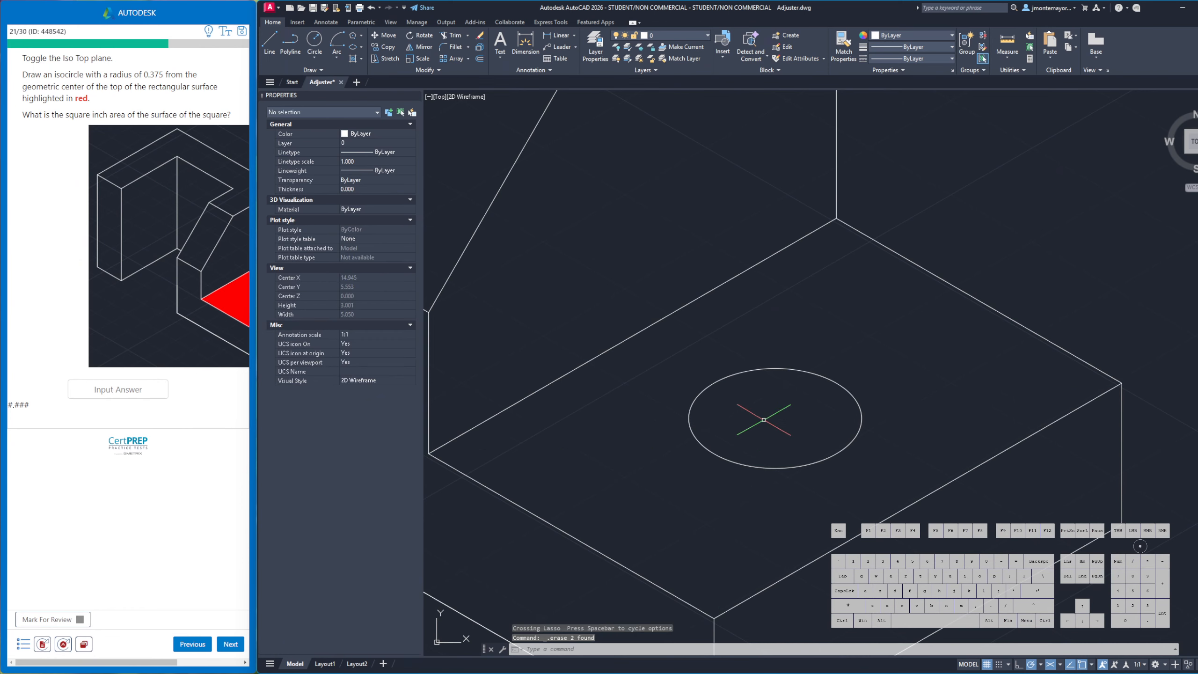
scroll(762, 381, "down", 2)
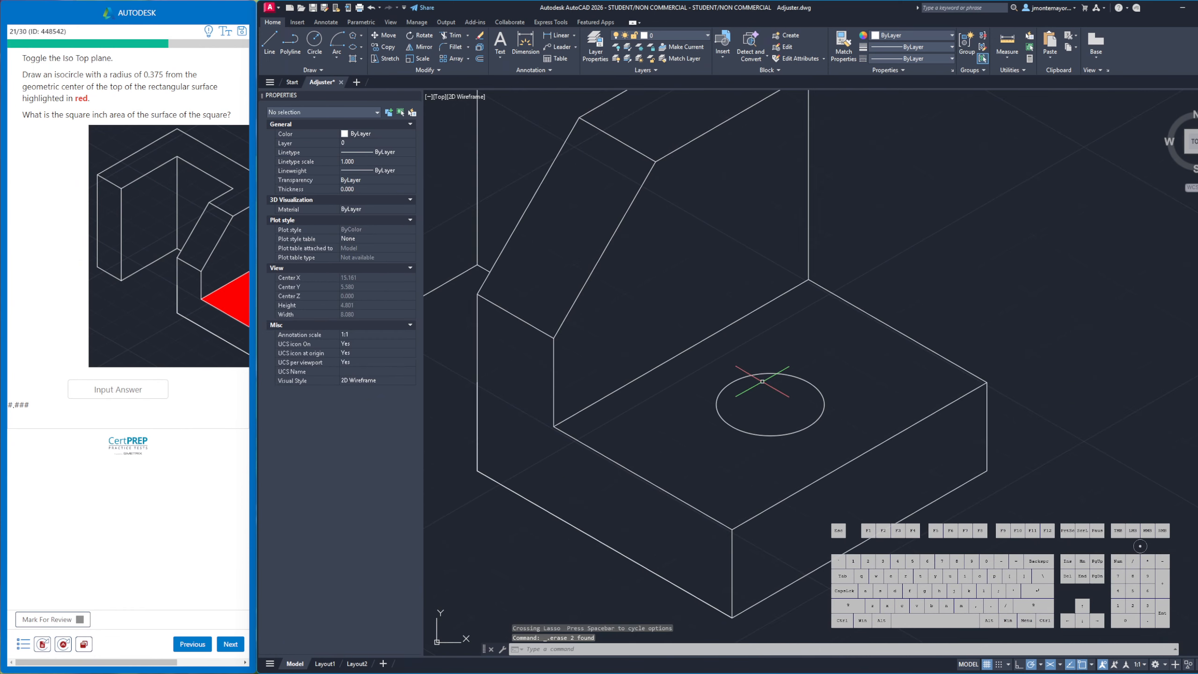
Measure the area of the lower block's top face outside the isocircle with Quick Measure
left_click(1007, 53)
left_click(1019, 75)
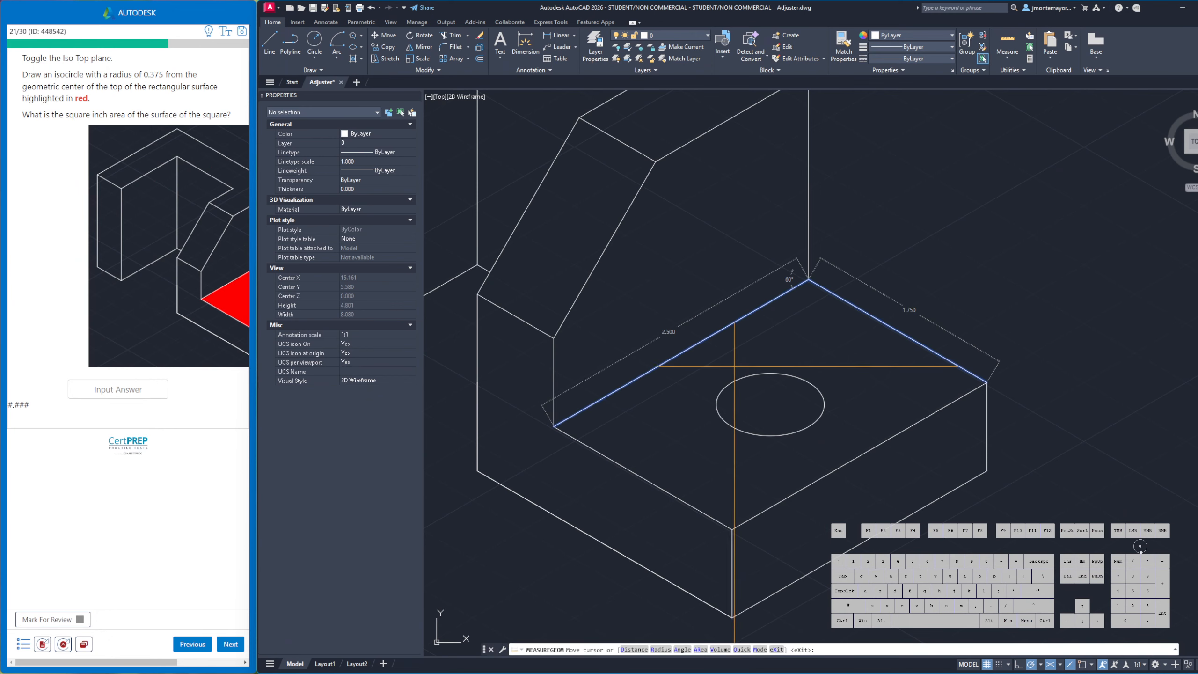
left_click(713, 369)
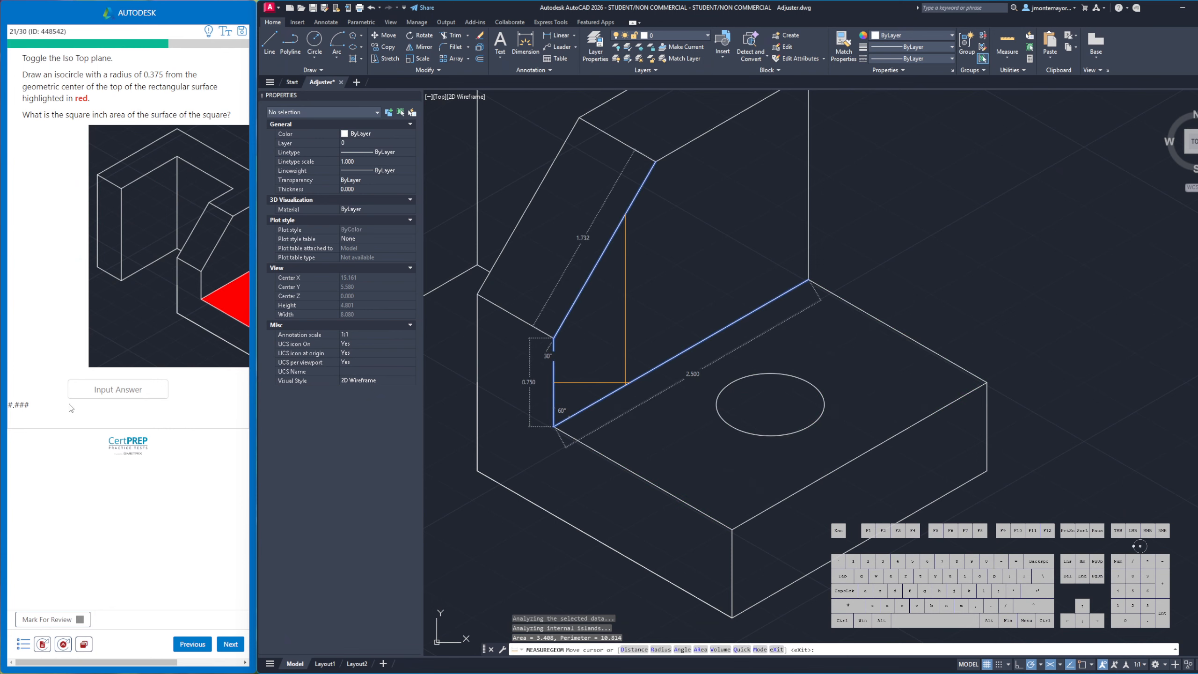
Submit 3408 as the surface area answer to question 21
left_click(109, 388)
type("3408")
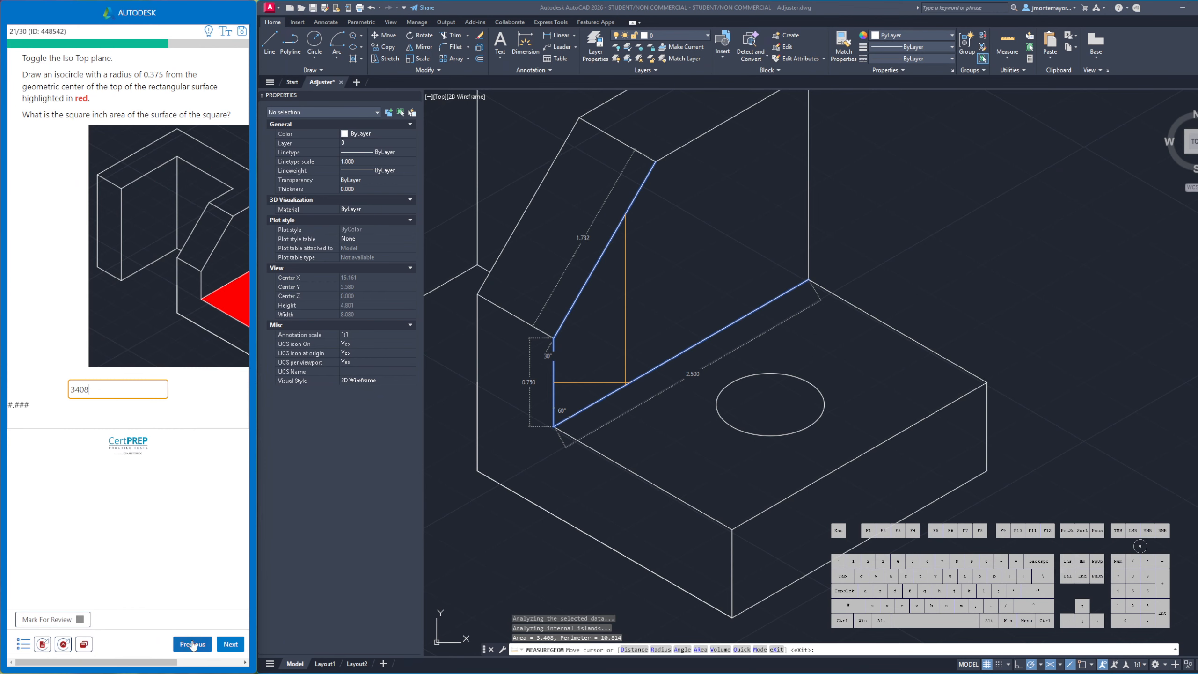
left_click(232, 644)
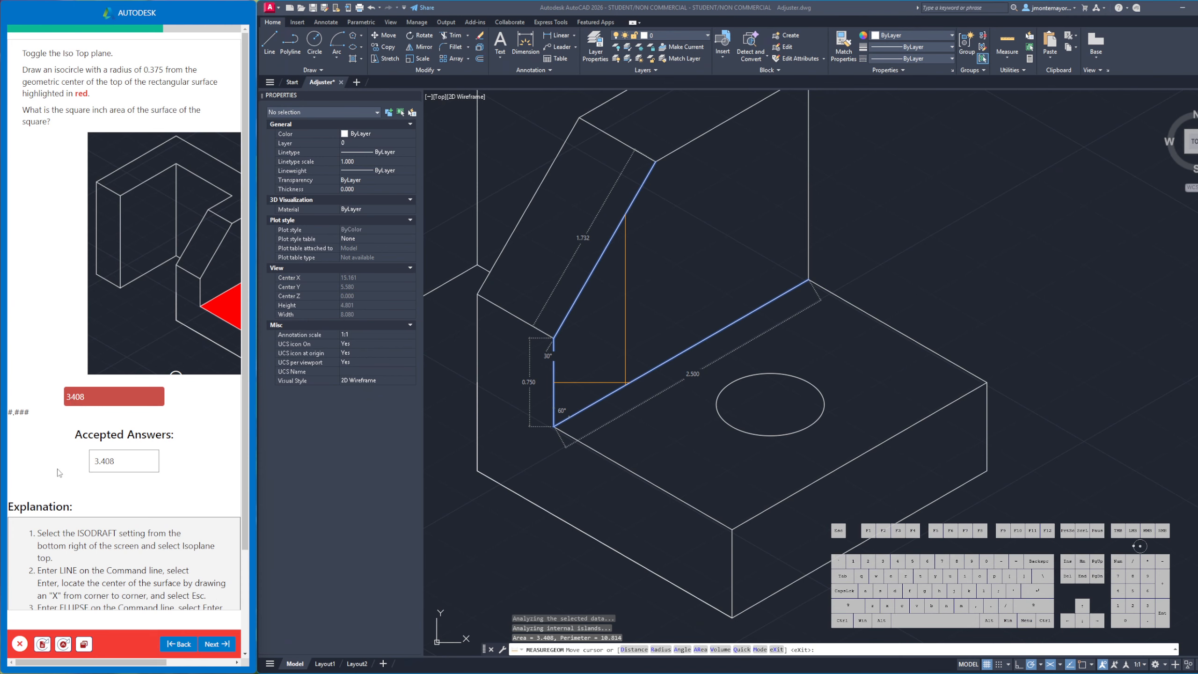
left_click(634, 435)
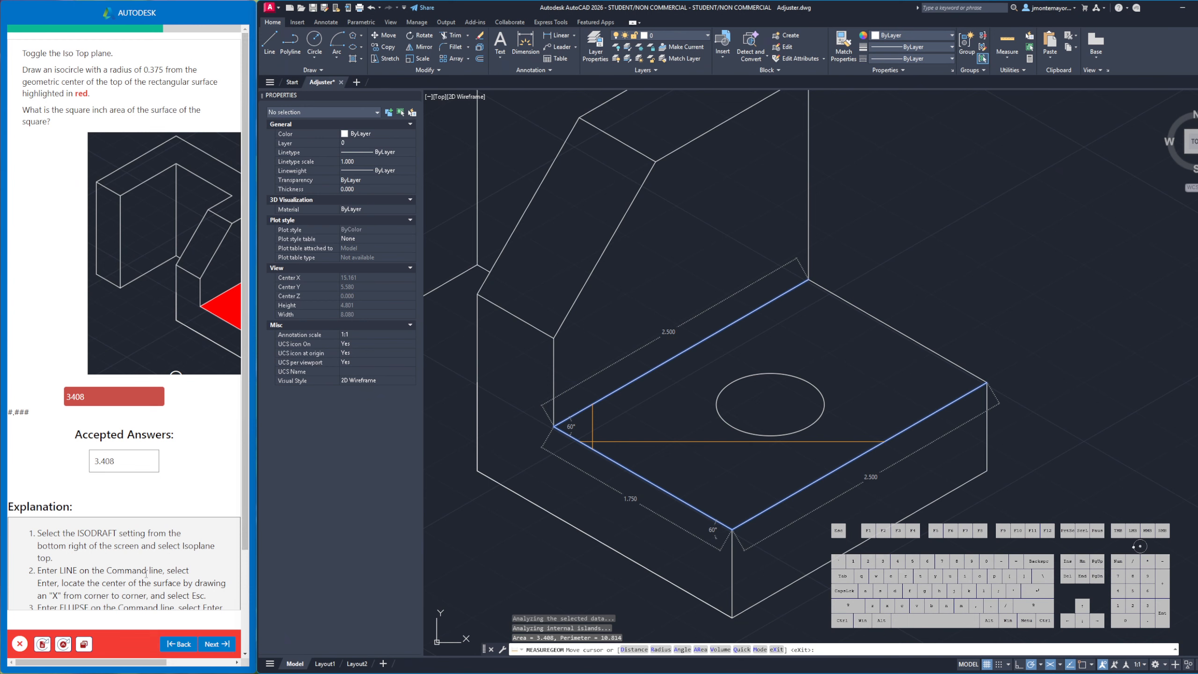
Correct the question 21 answer to 3.408, resubmit it, and continue to question 22
left_click(184, 501)
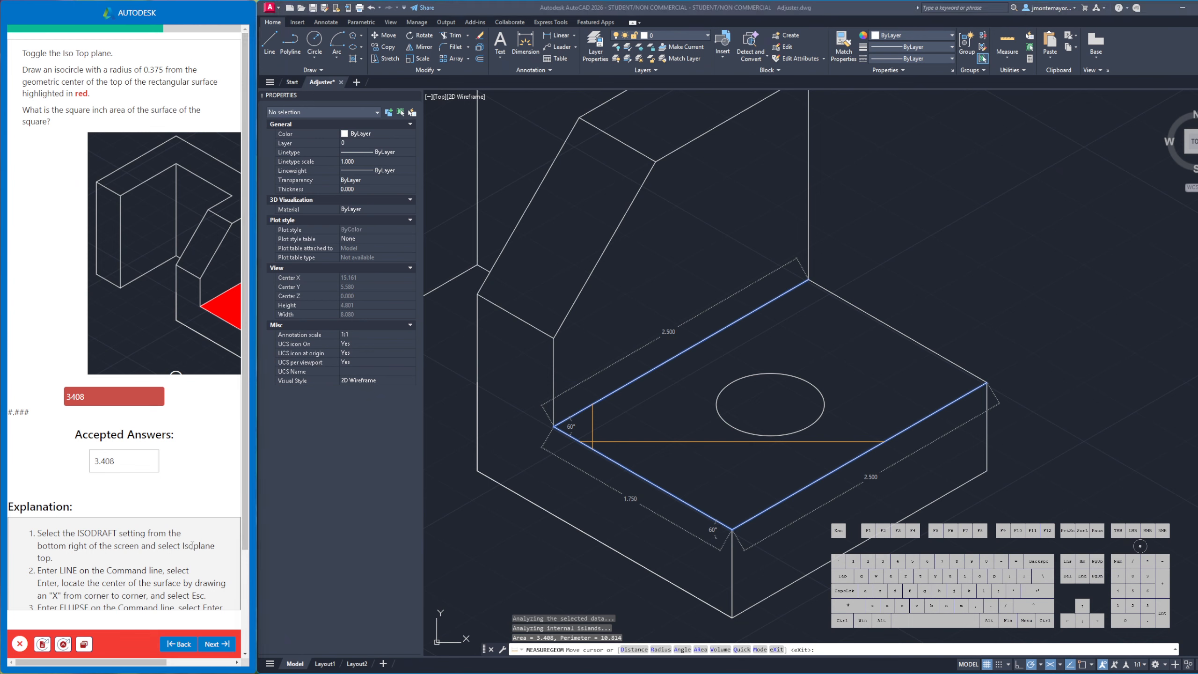
left_click(219, 645)
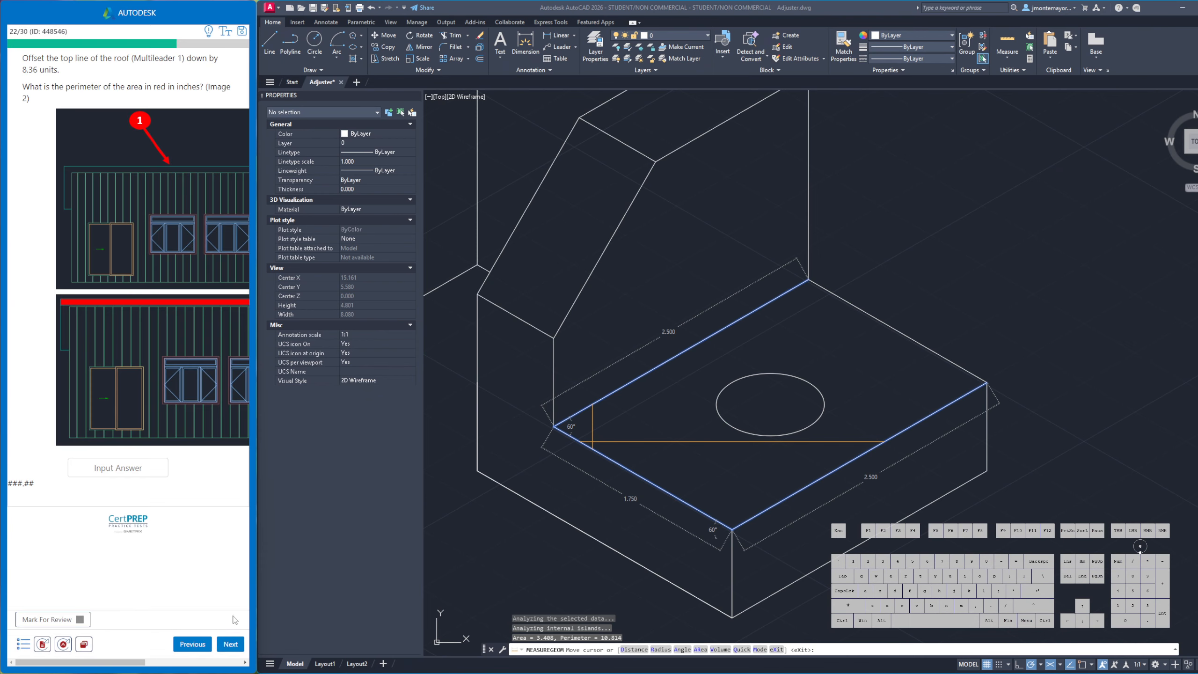
left_click(189, 643)
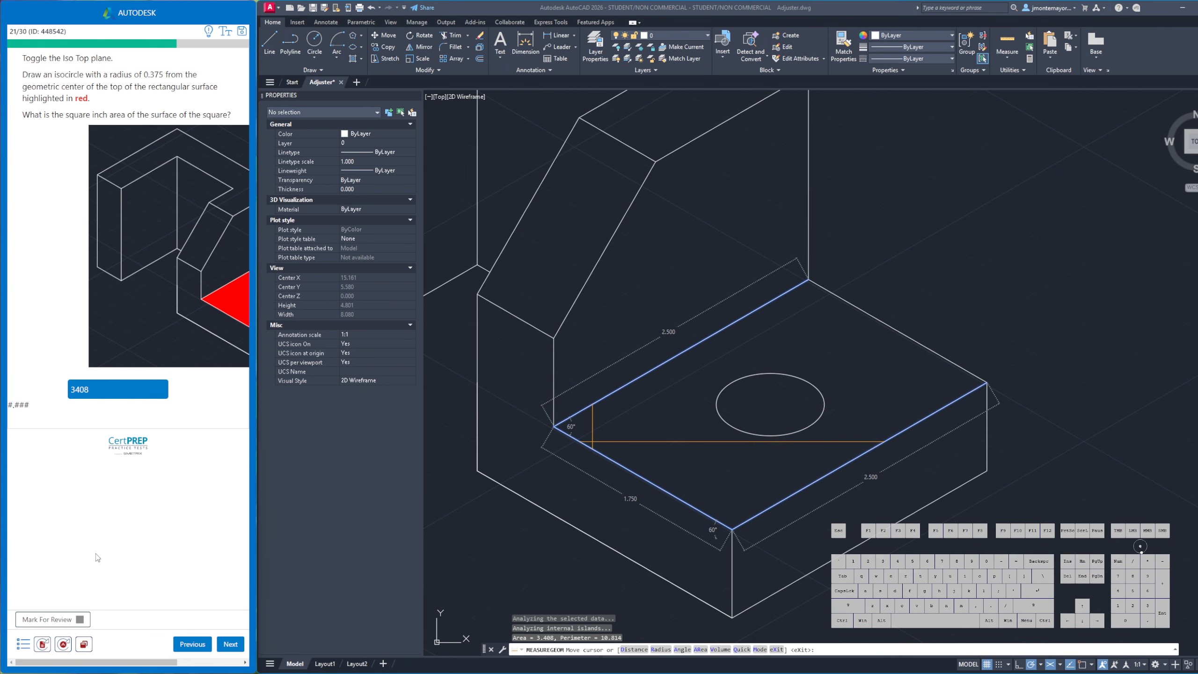
left_click(70, 395)
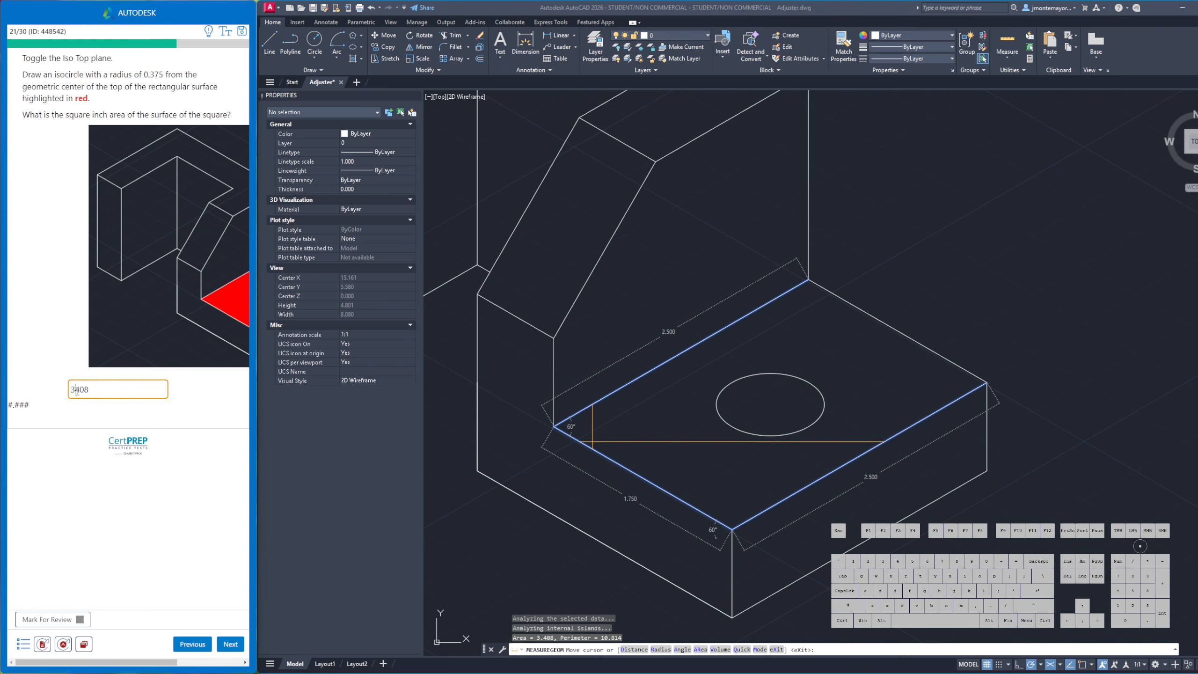
type(".")
left_click(231, 644)
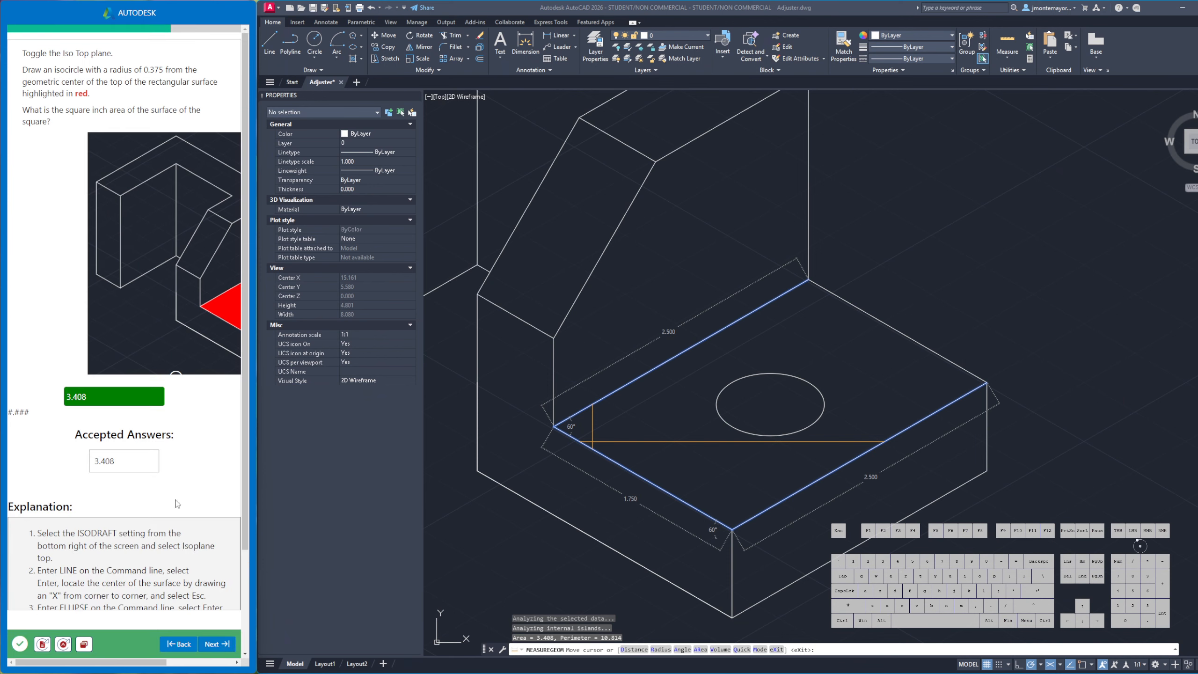
left_click(226, 649)
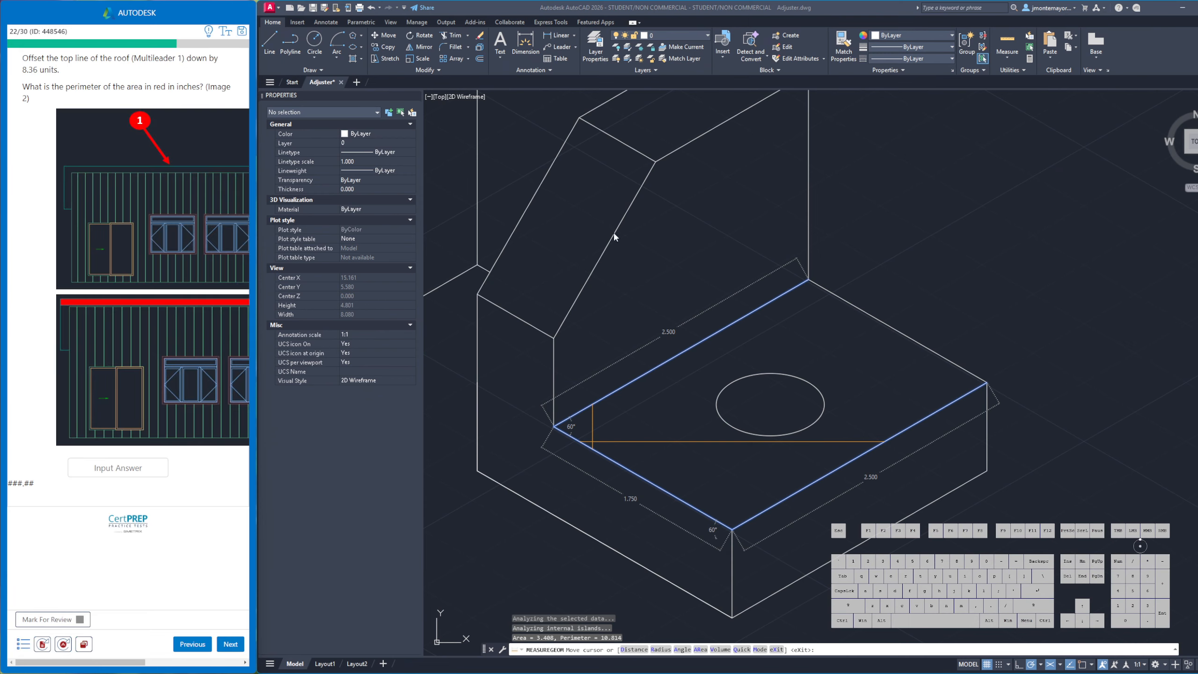
End the measurement, open the Sunset Key South Elevation - Offset Roof Line drawing for question 22, and enlarge its first reference image
right_click(916, 230)
left_click(939, 244)
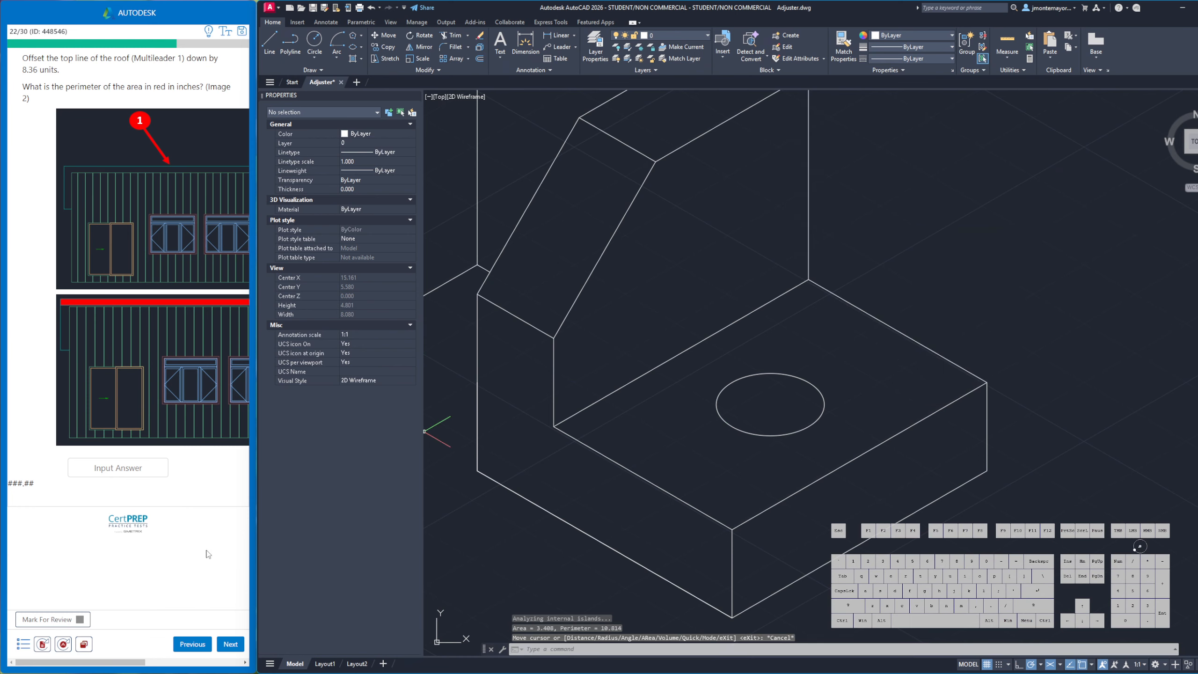
left_click(42, 645)
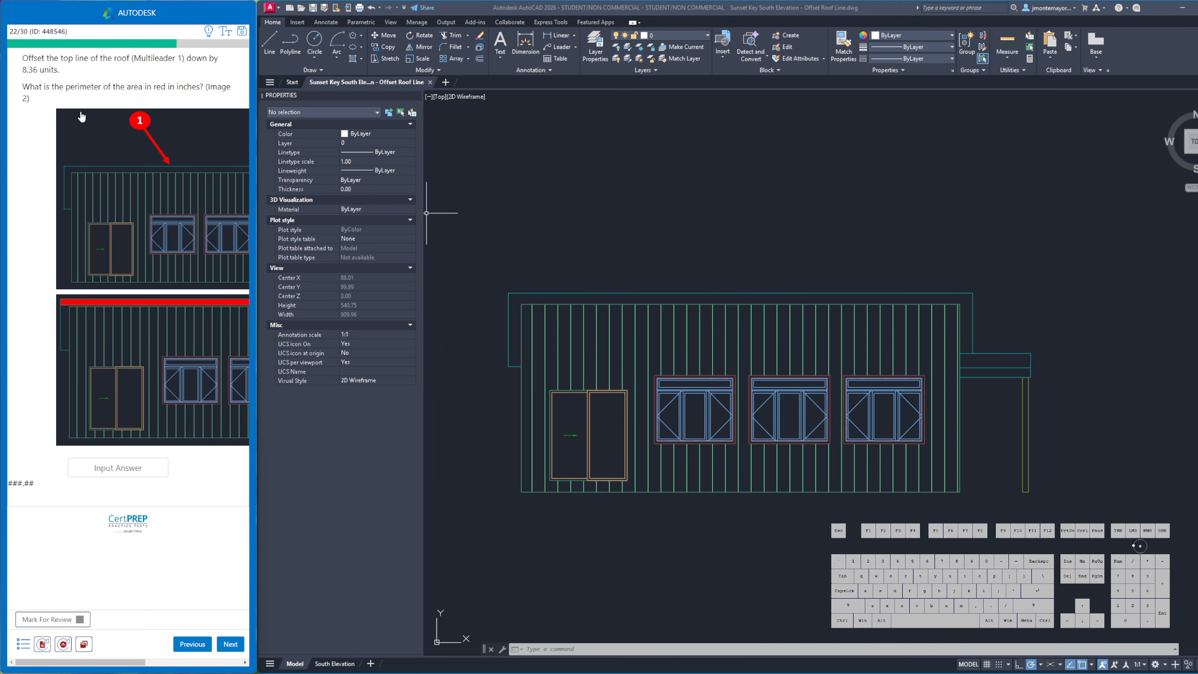
left_click(130, 190)
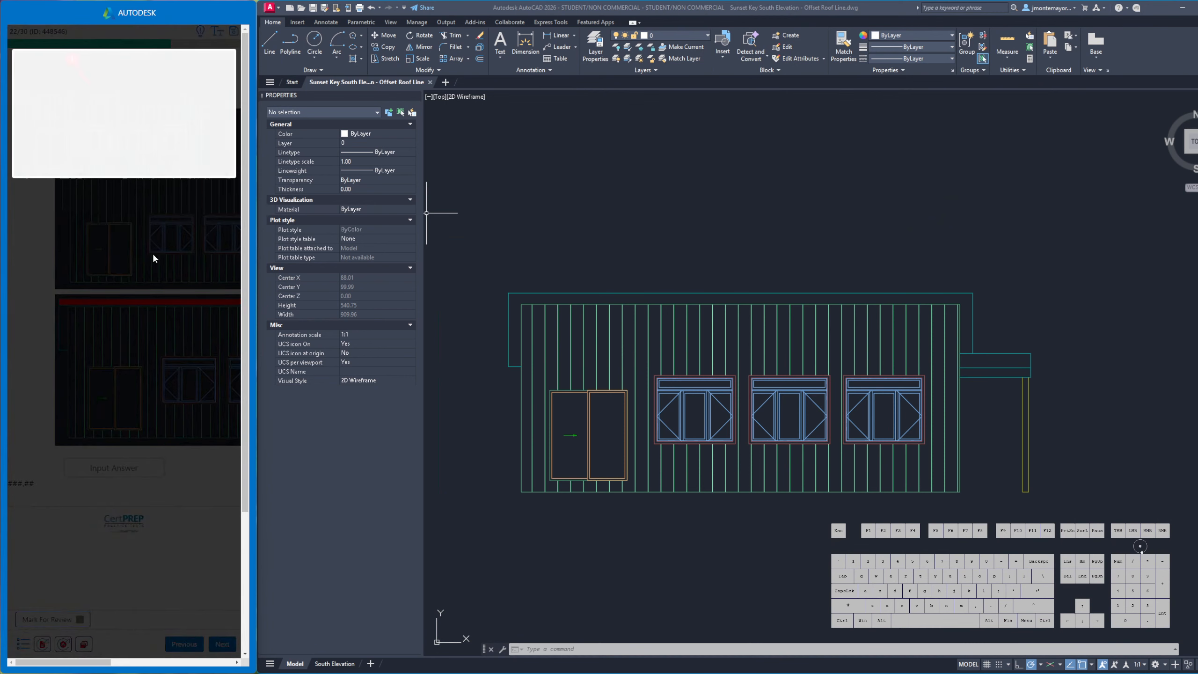
left_click(151, 248)
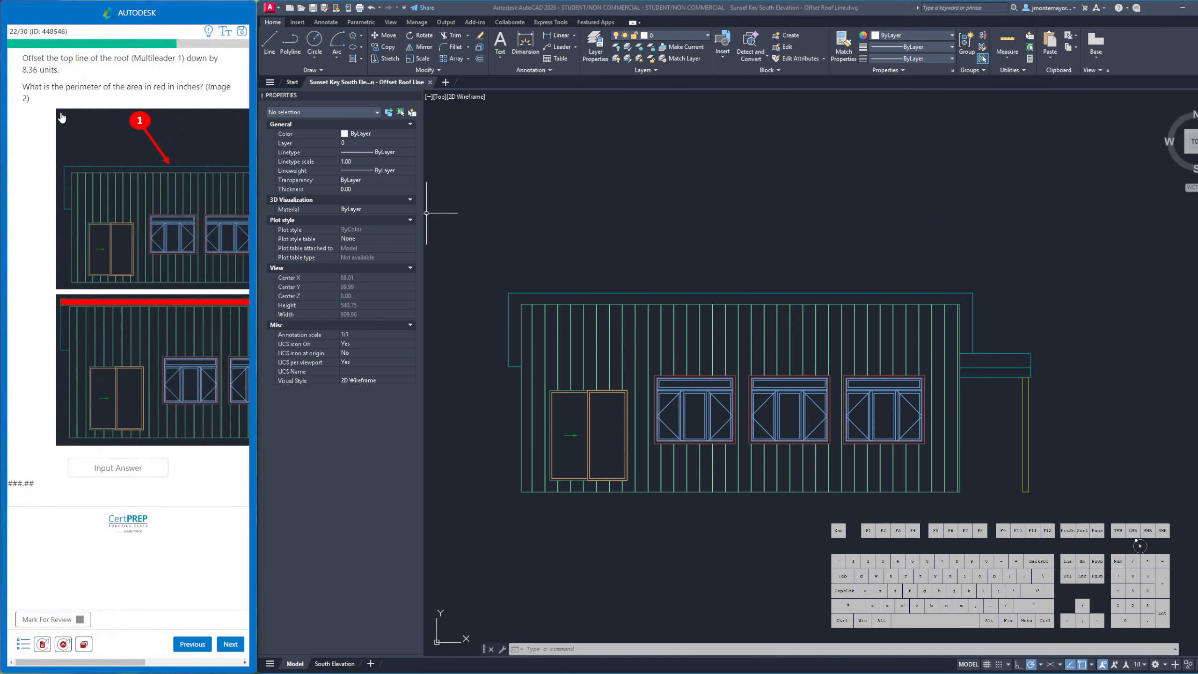
left_click(147, 200)
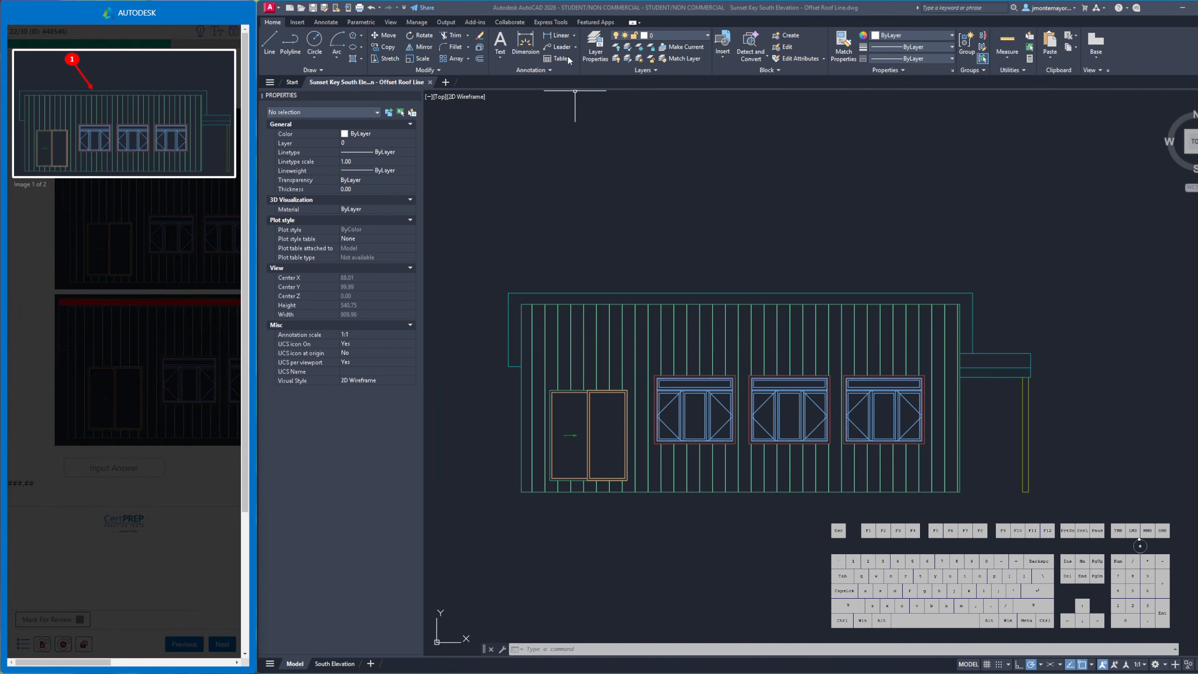
Offset the top line of the roof downward by 8.36 units
left_click(479, 60)
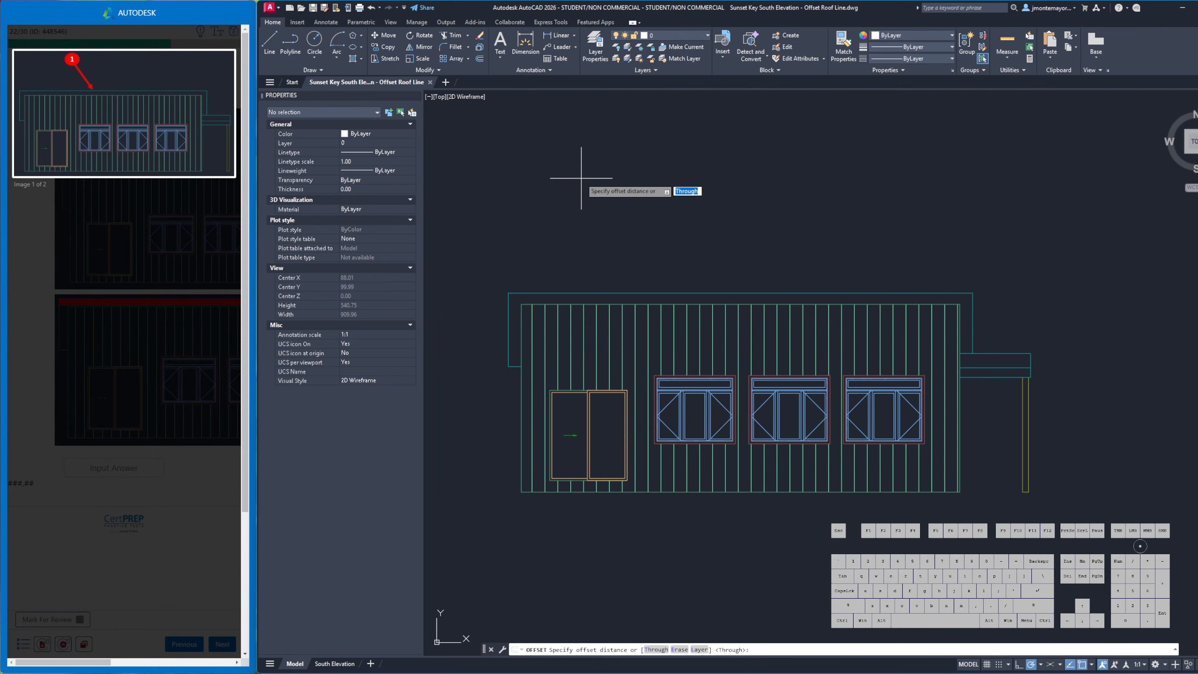
left_click(179, 225)
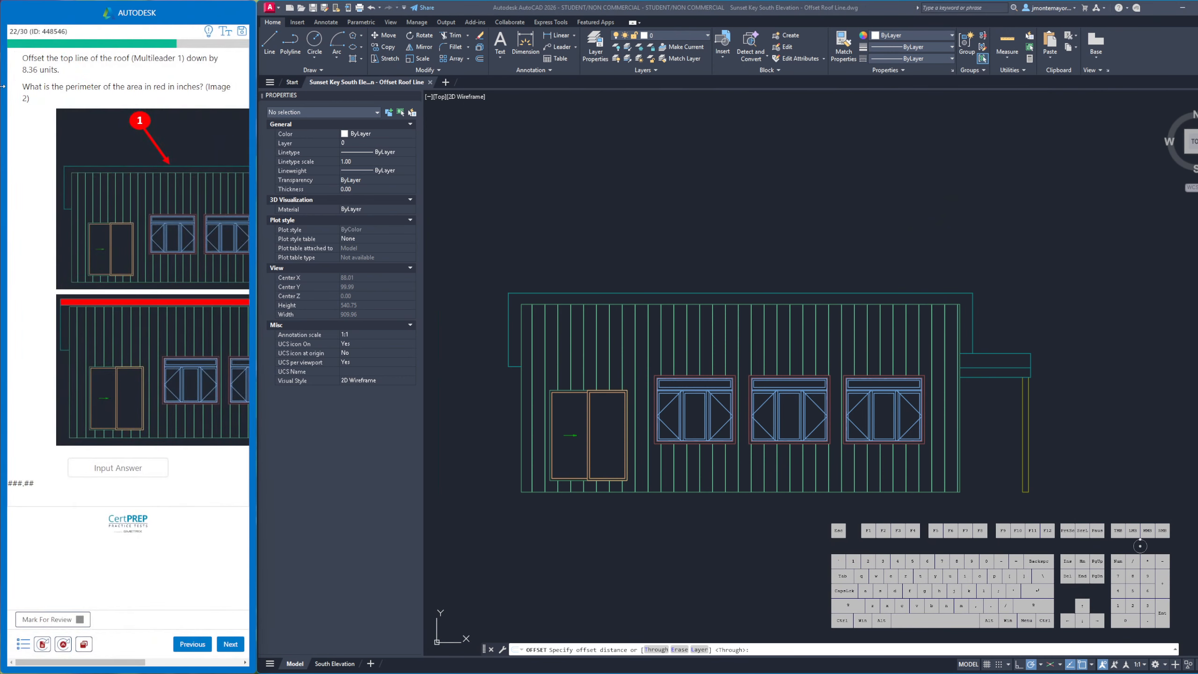
left_click(698, 208)
type("8.36")
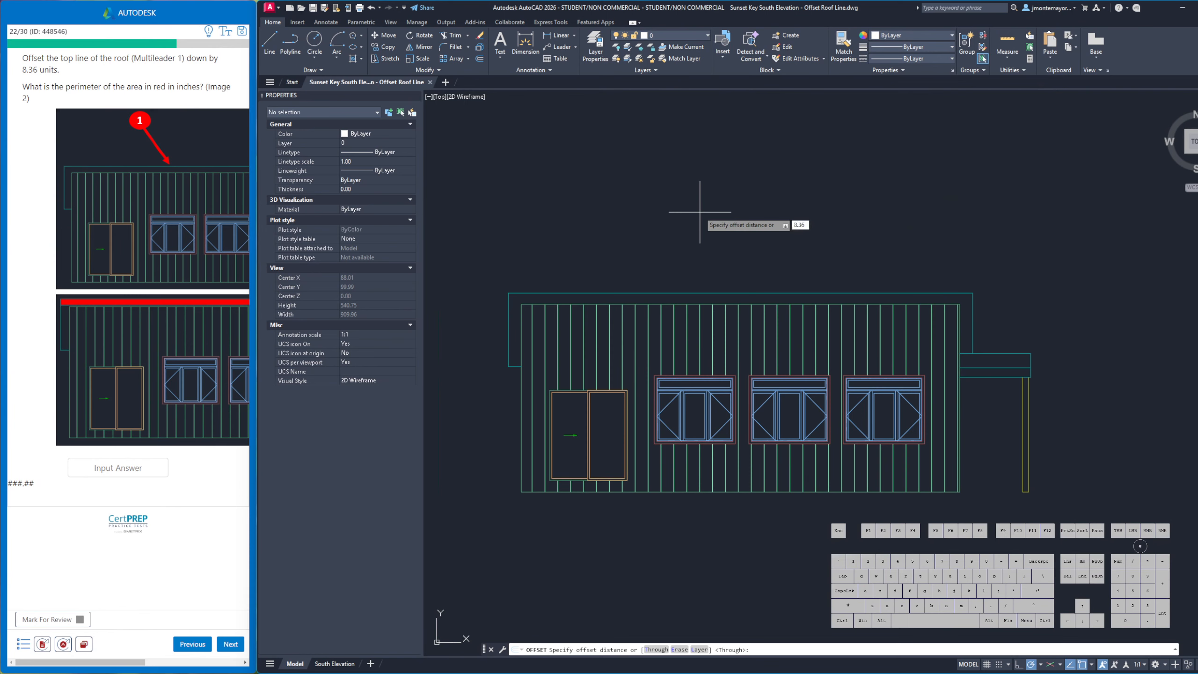
key("Return")
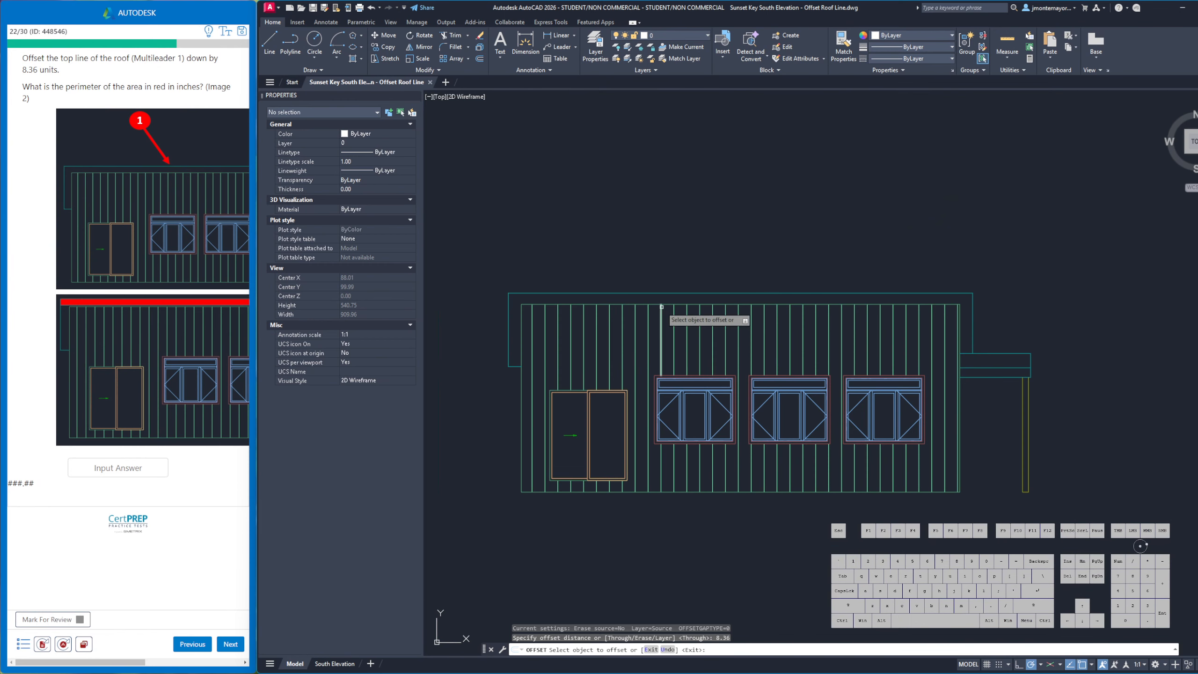
scroll(668, 316, "up", 3)
scroll(664, 288, "down", 3)
left_click(673, 279)
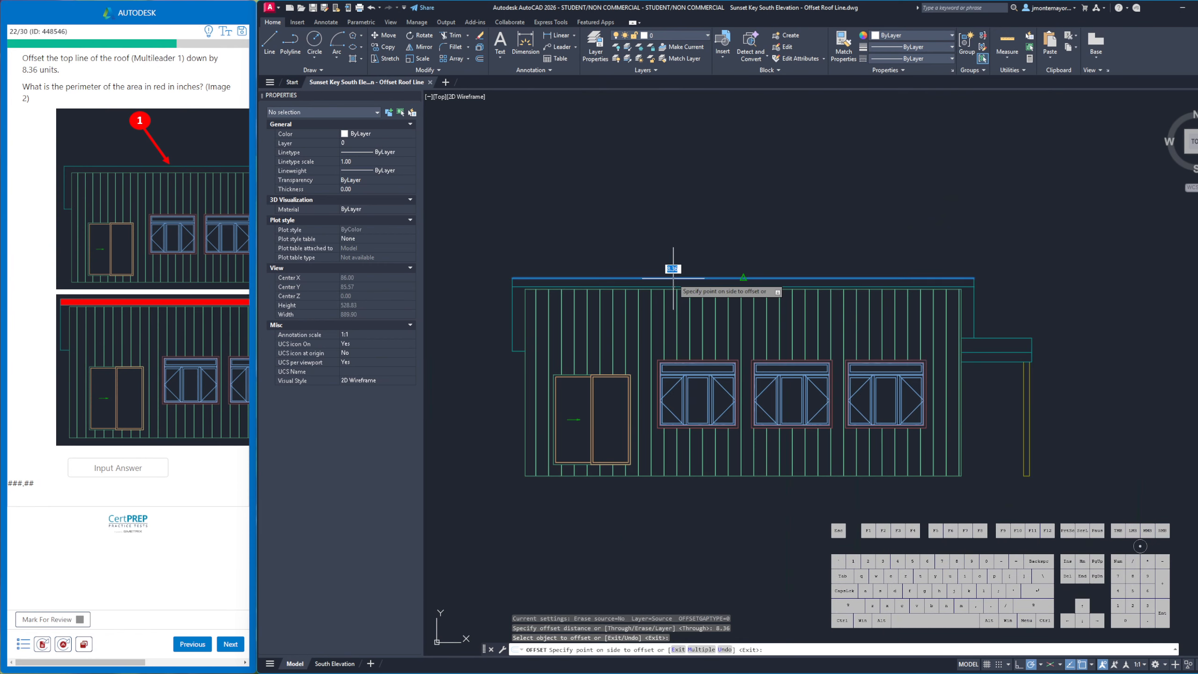
left_click(677, 308)
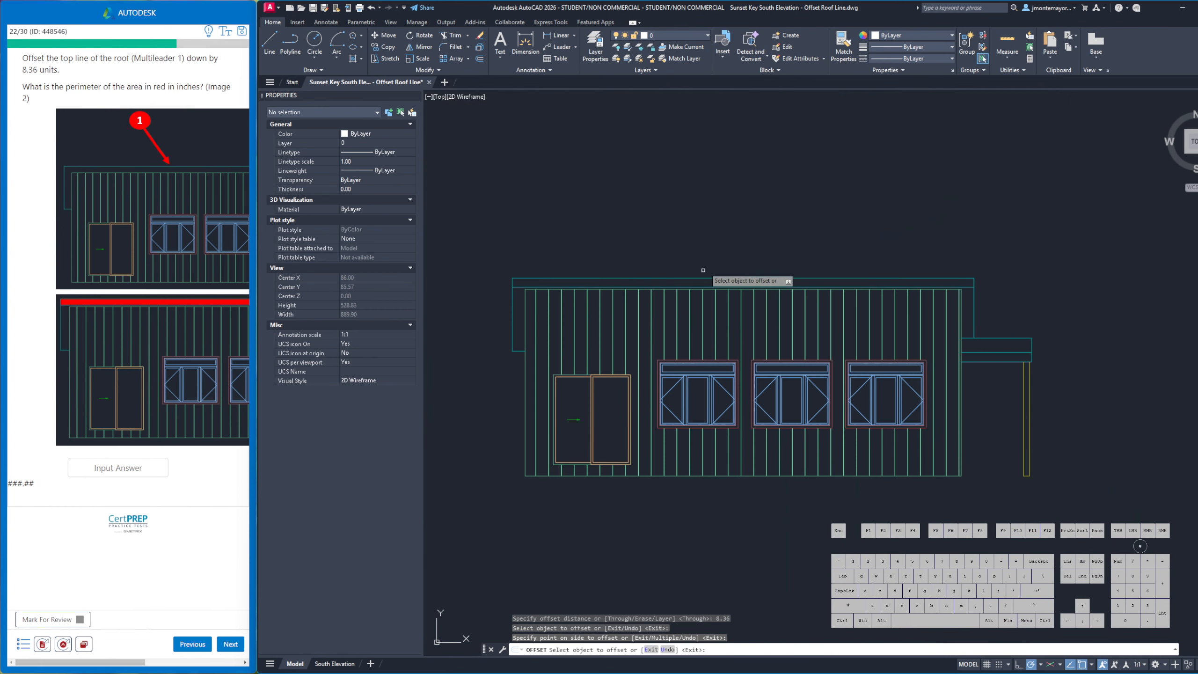
right_click(713, 228)
left_click(728, 243)
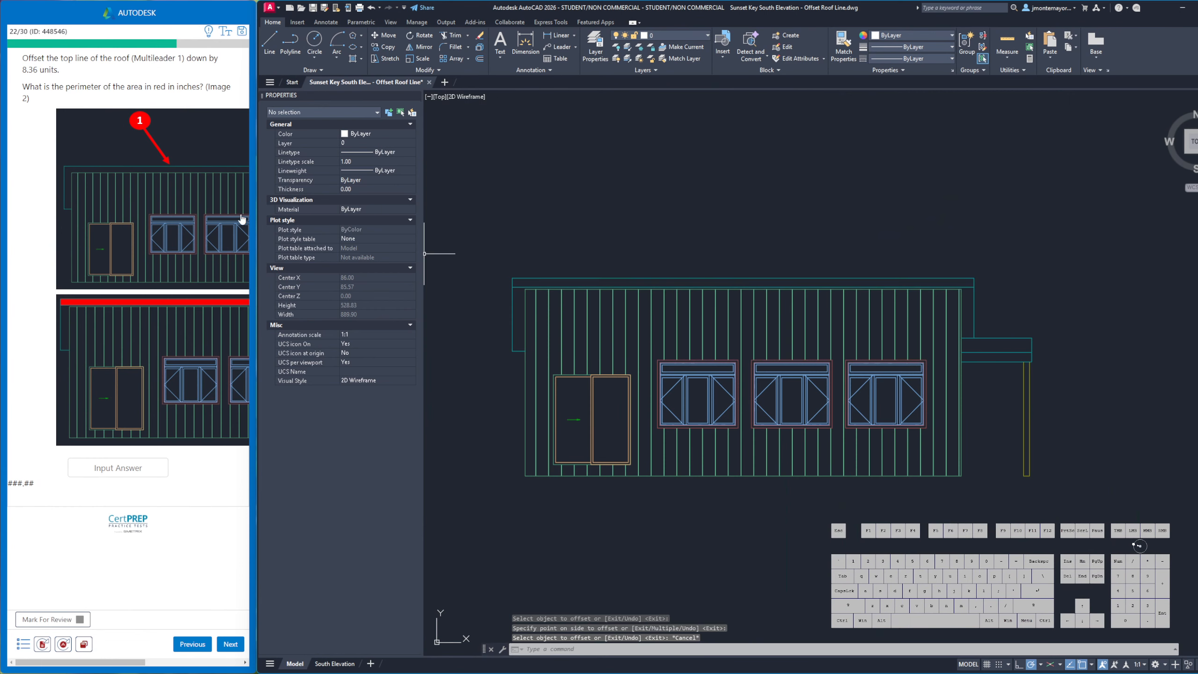
Measure the area and perimeter of the strip between the roof's top line and its offset with Quick Measure
scroll(516, 282, "up", 3)
scroll(668, 279, "down", 3)
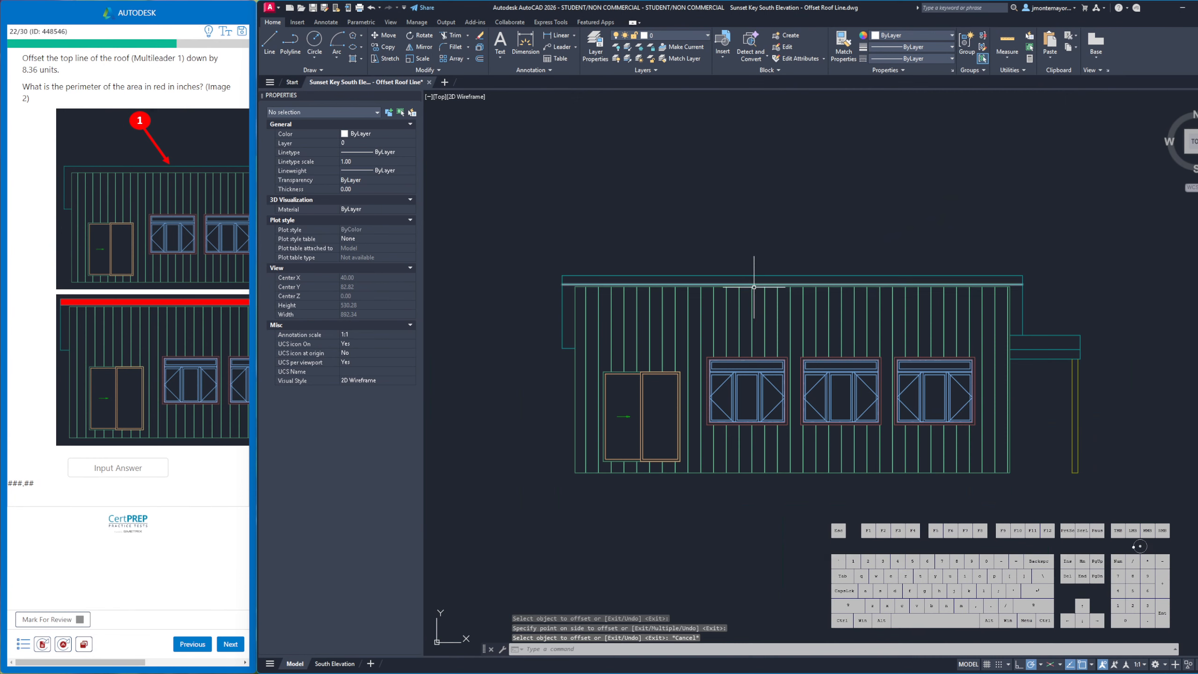
left_click(1006, 57)
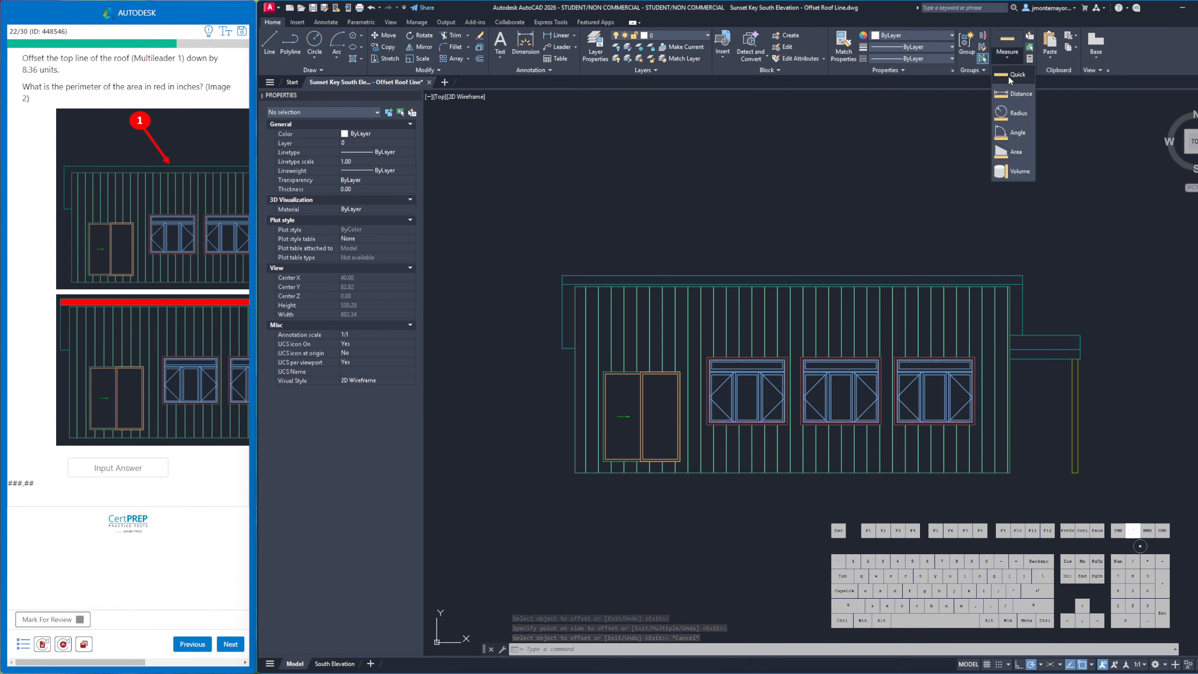
left_click(1008, 74)
left_click(766, 279)
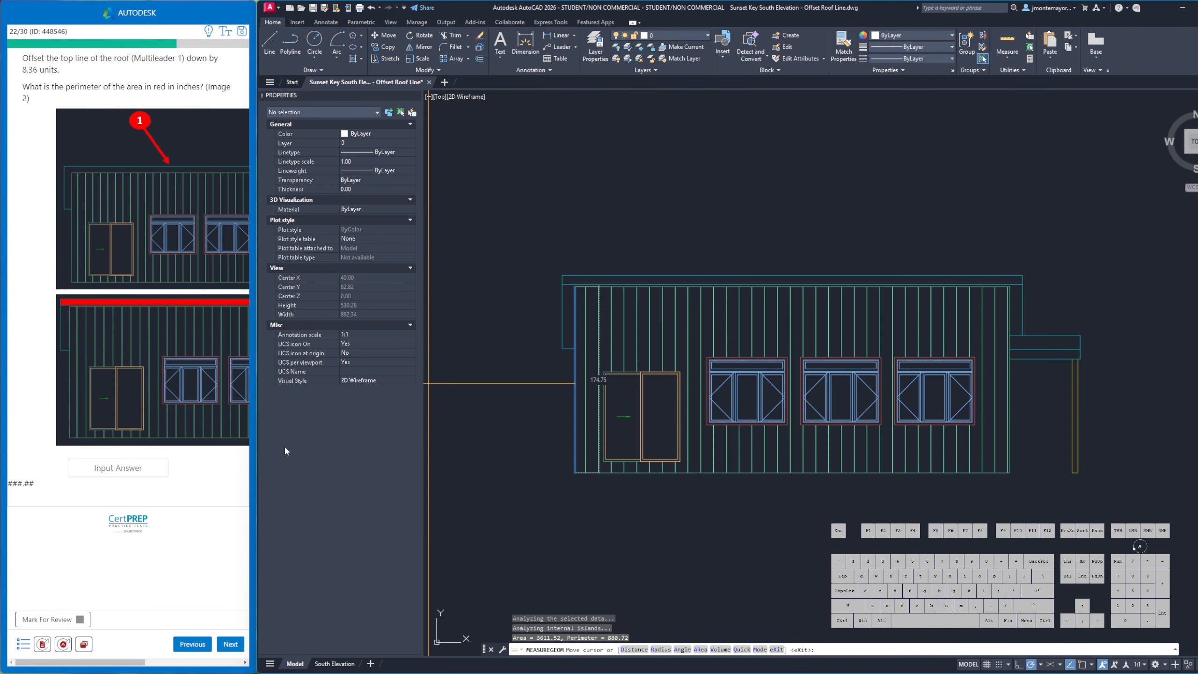
Submit 3611.52 as the perimeter answer to question 22
left_click(141, 466)
type("3611.")
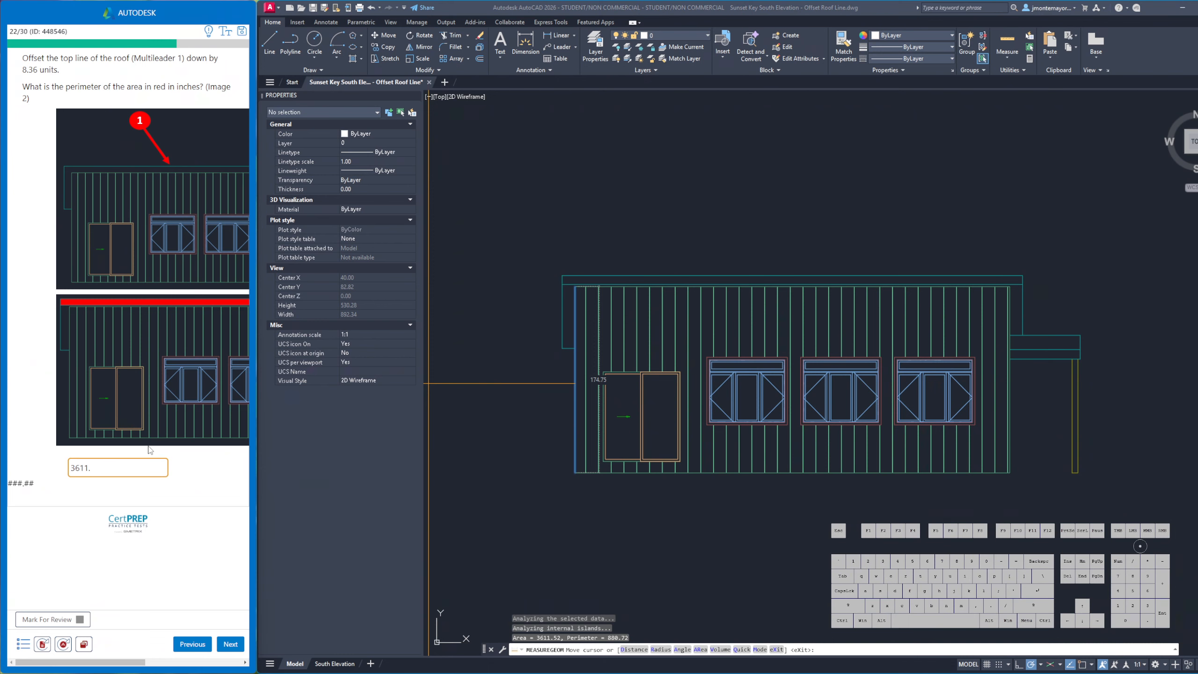
left_click(656, 281)
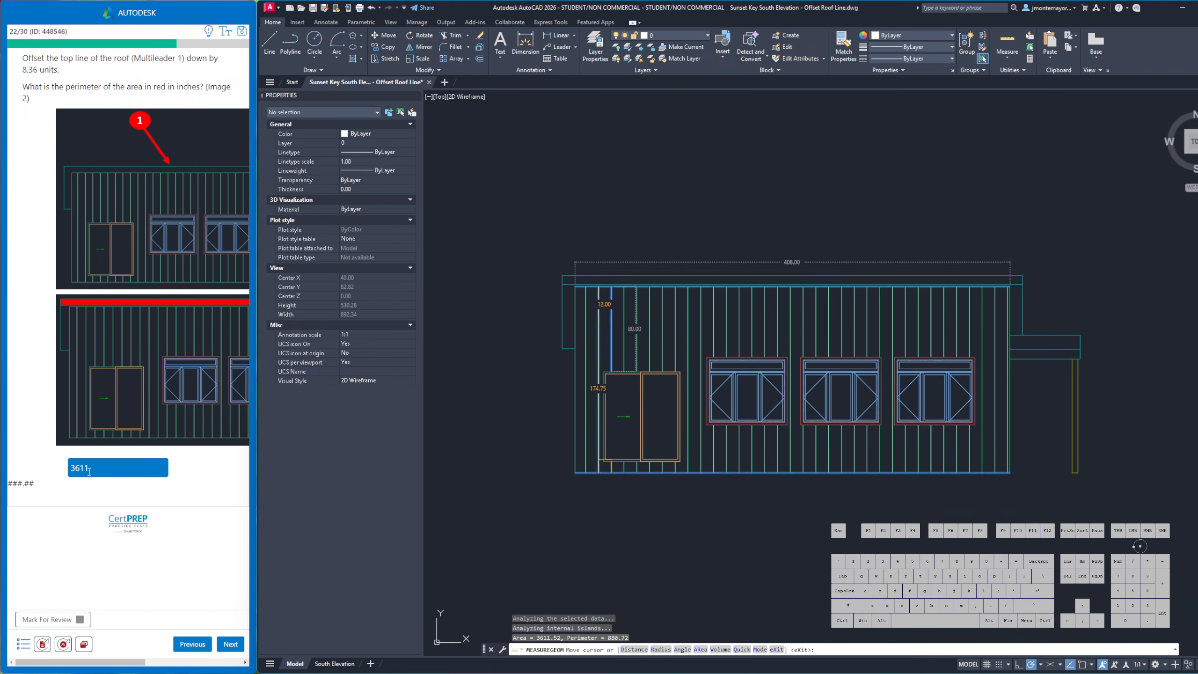
left_click(113, 470)
type("52")
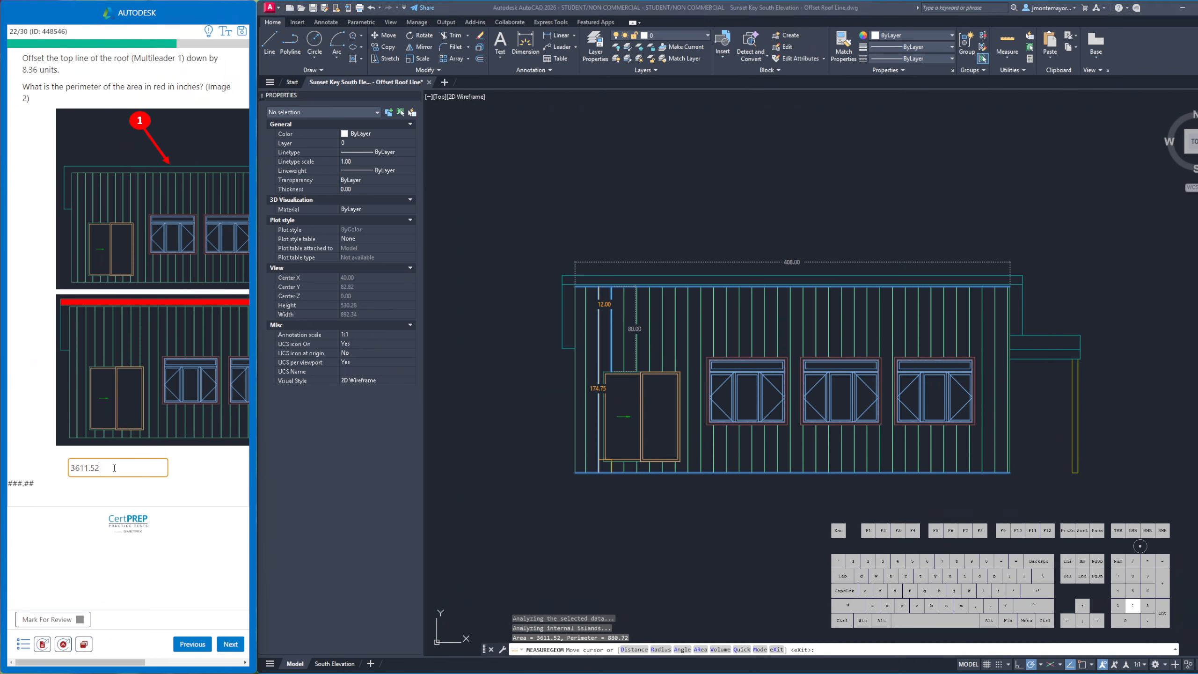
left_click(238, 642)
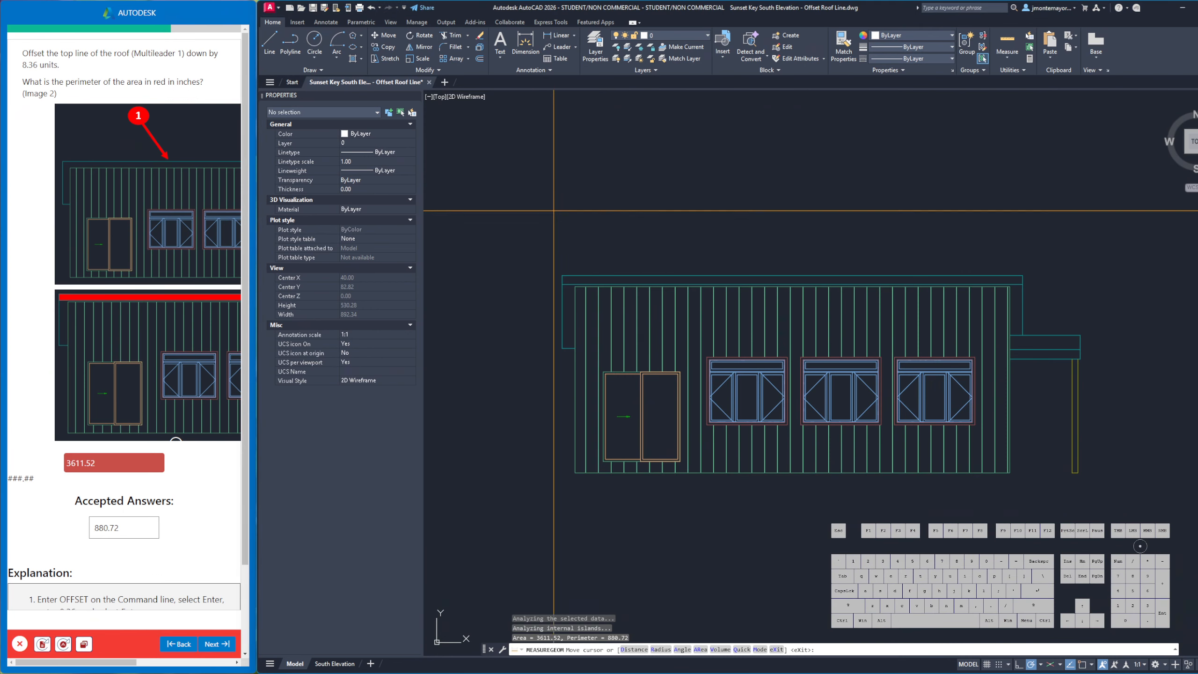
Measure the roof strip's perimeter again with Quick Measure, with the whole strip in view
scroll(655, 274, "up", 2)
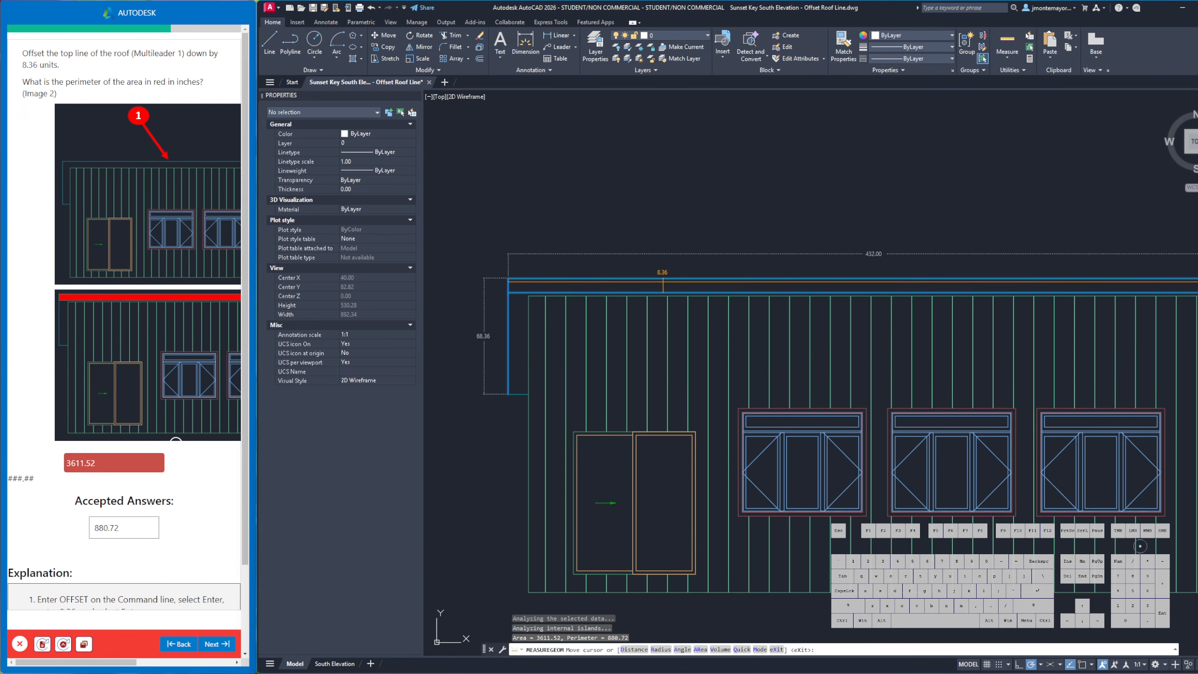
left_click(640, 285)
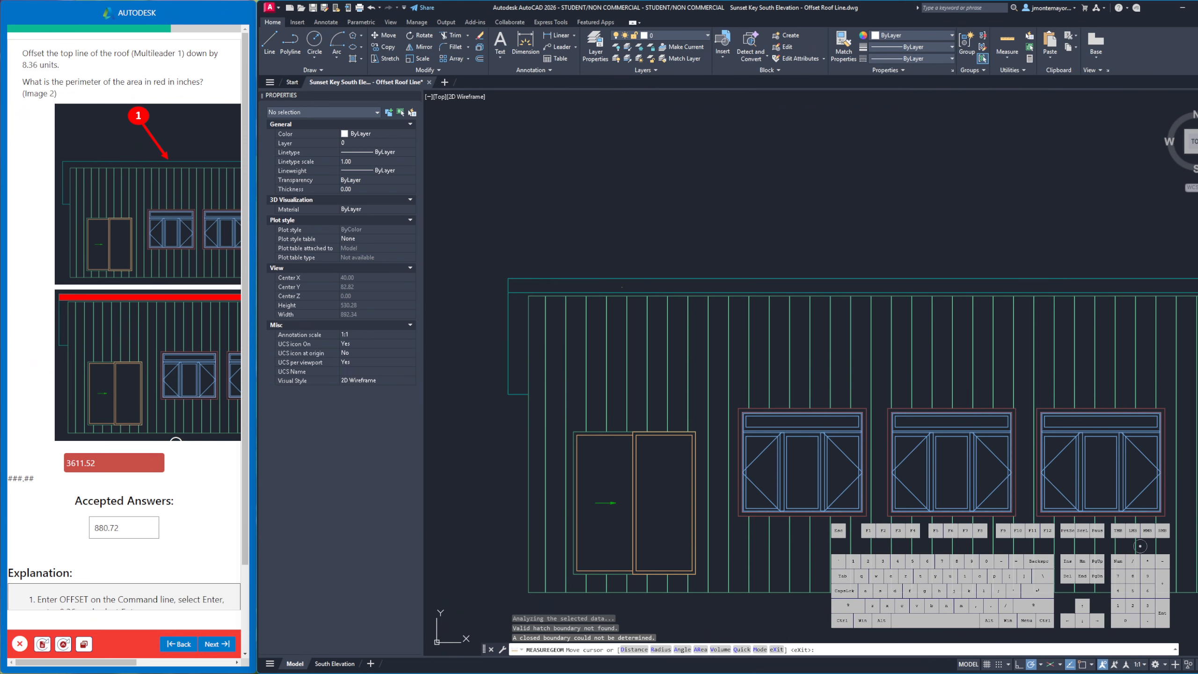
scroll(621, 286, "down", 2)
left_click(621, 287)
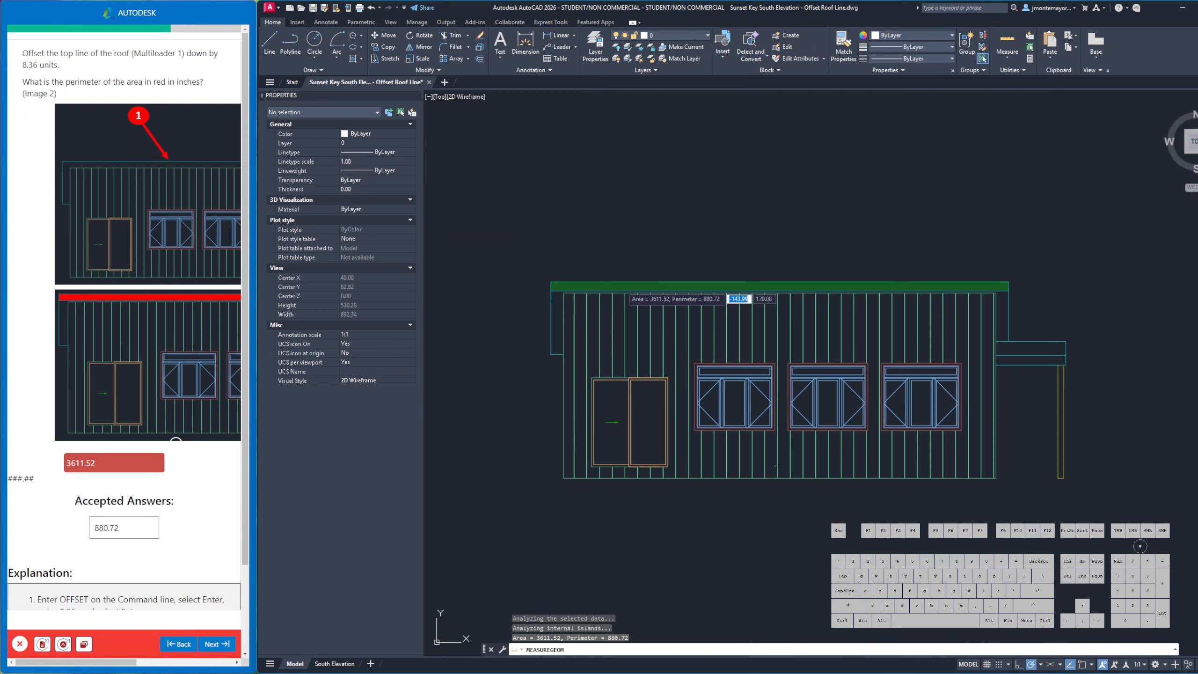
Return to question 22, replace its answer with 880.72, resubmit it, and continue to question 23
left_click(122, 531)
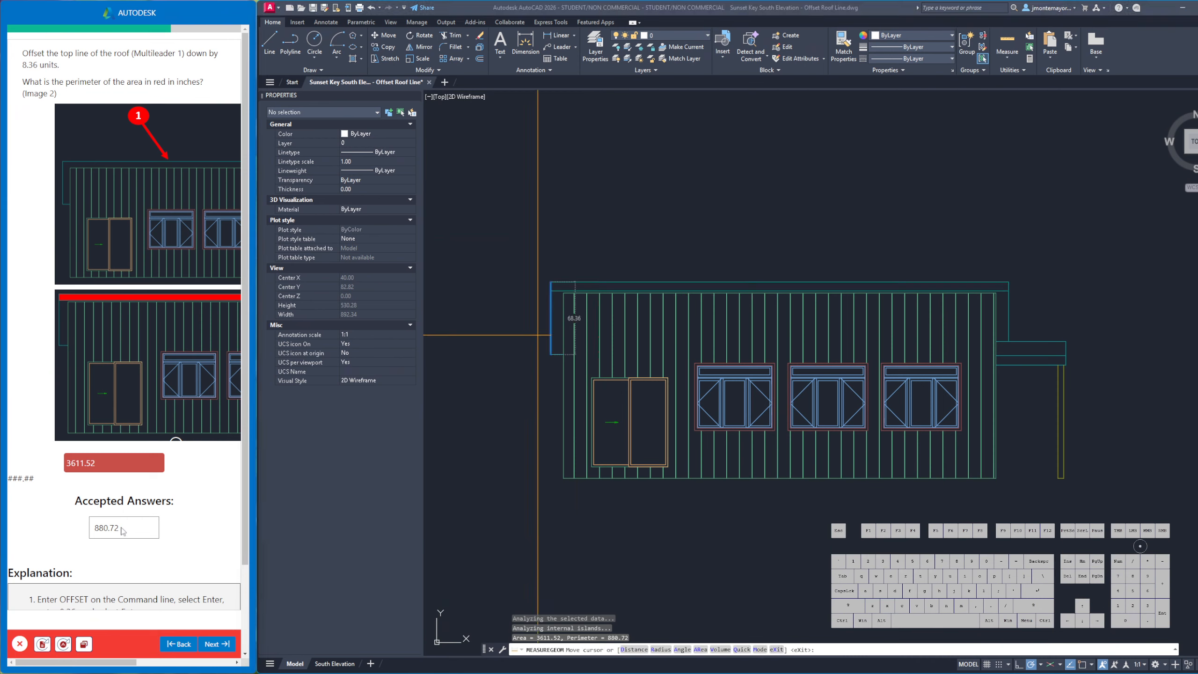
left_click(14, 644)
left_click(18, 644)
left_click(186, 646)
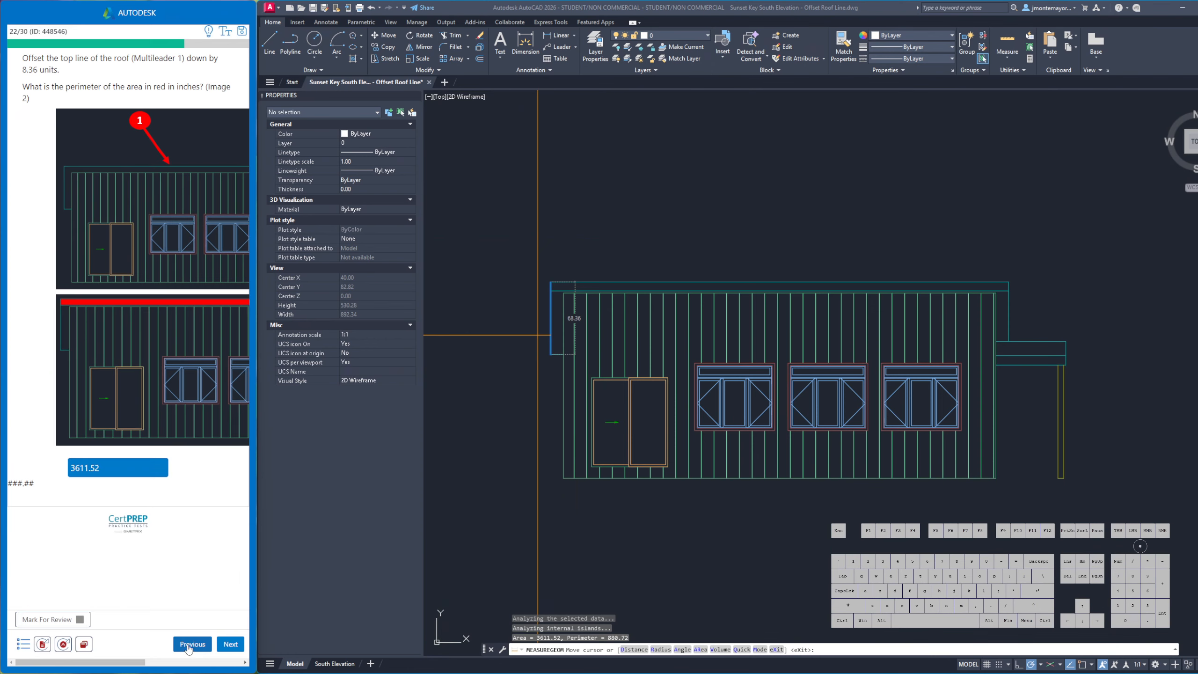
left_click_drag(114, 468, 20, 469)
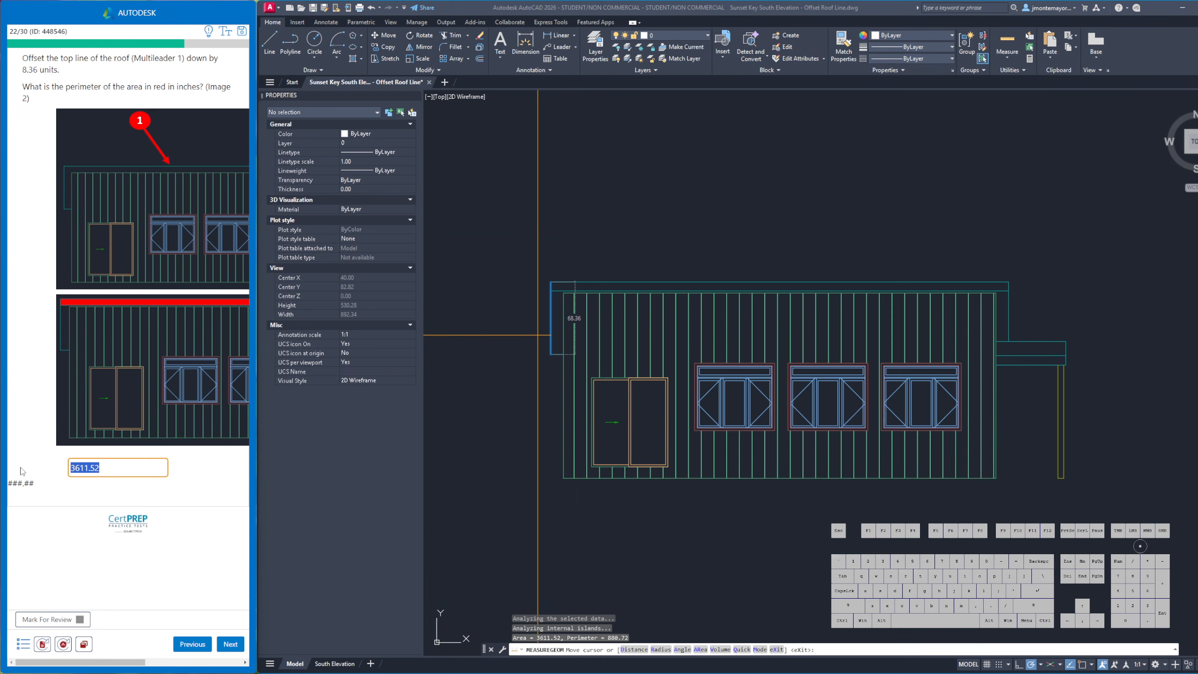
type("880.72")
left_click(236, 648)
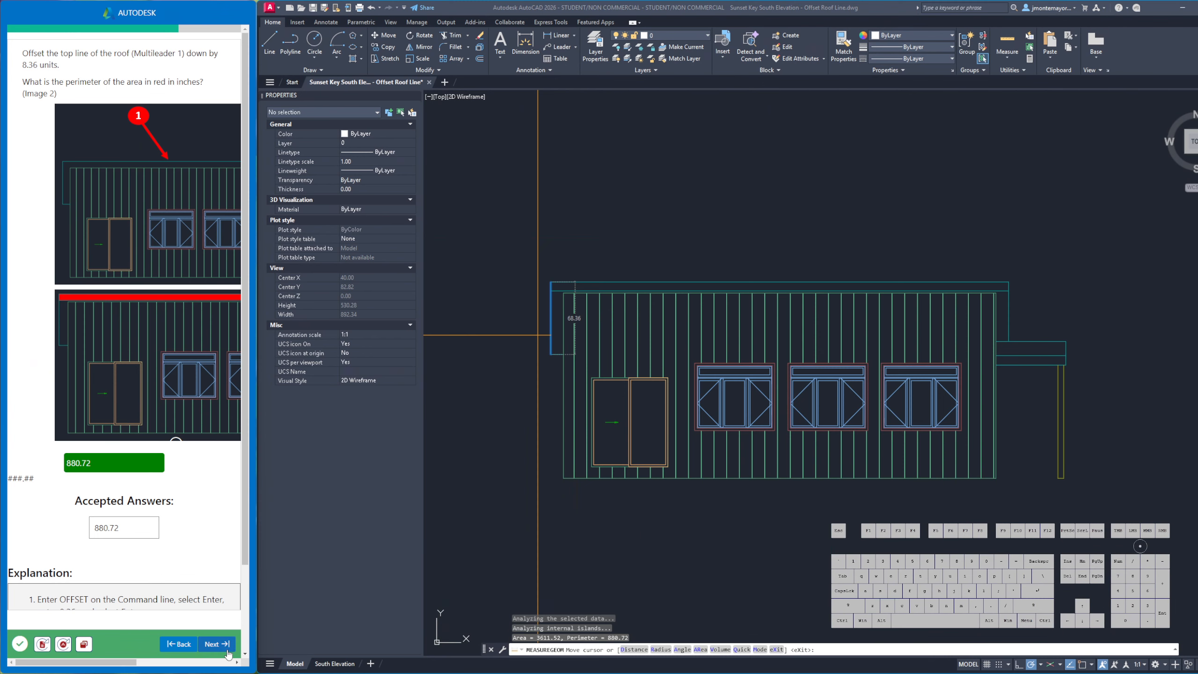
left_click(217, 644)
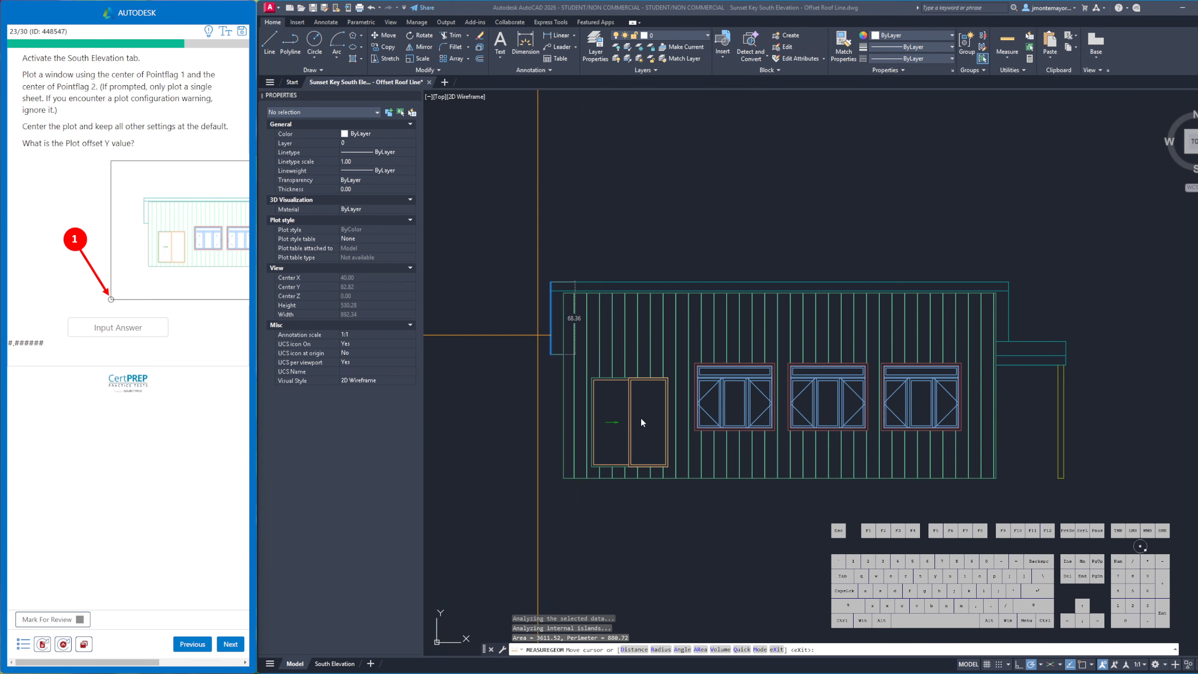
End the measurement and activate the South Elevation layout for question 23
right_click(648, 570)
left_click(670, 413)
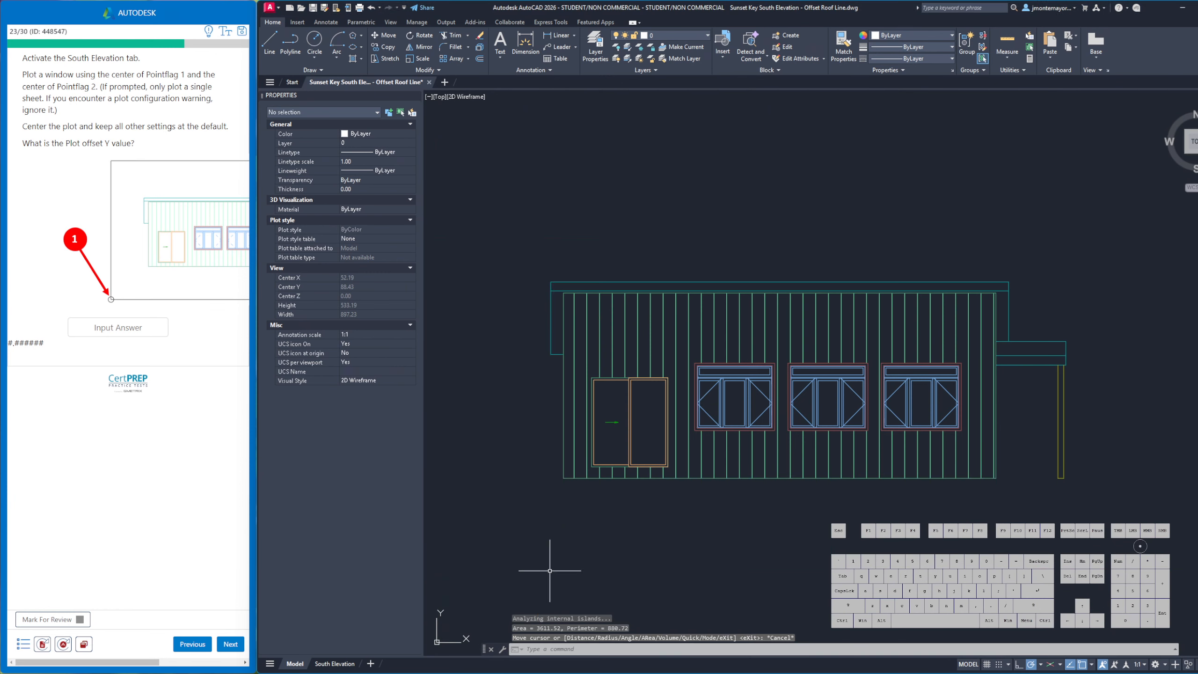
left_click(334, 664)
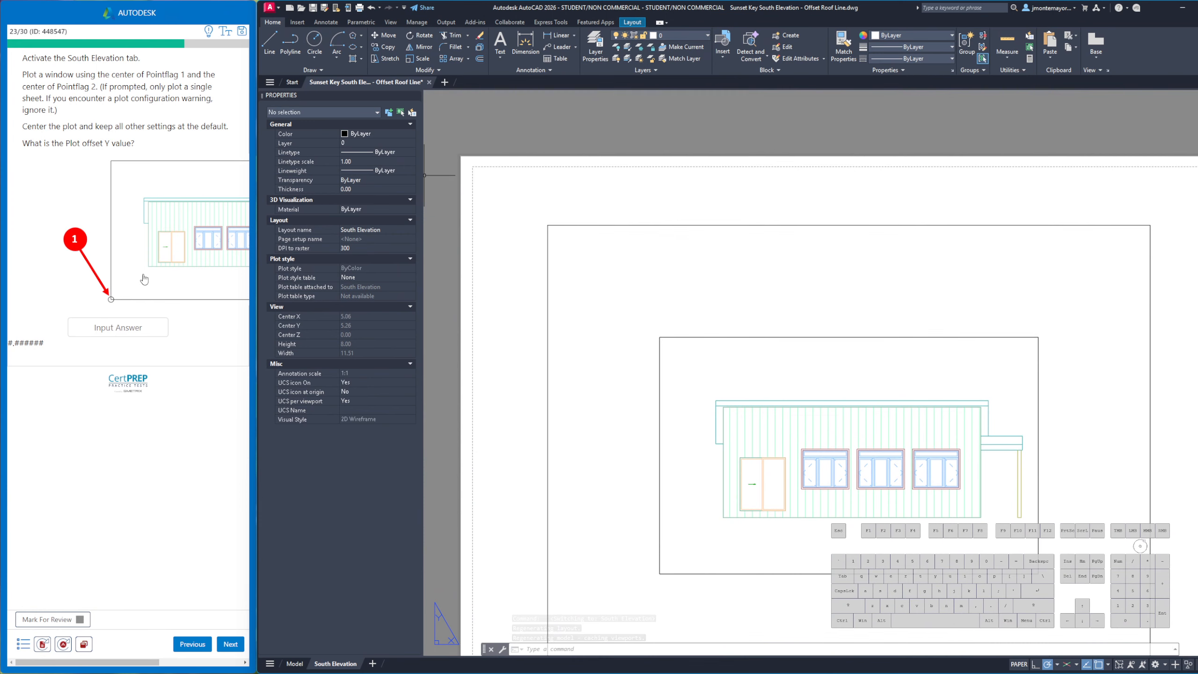
Enlarge question 23's illustration to see both pointflags and open the Plot settings for the South Elevation layout
left_click(168, 243)
left_click(169, 245)
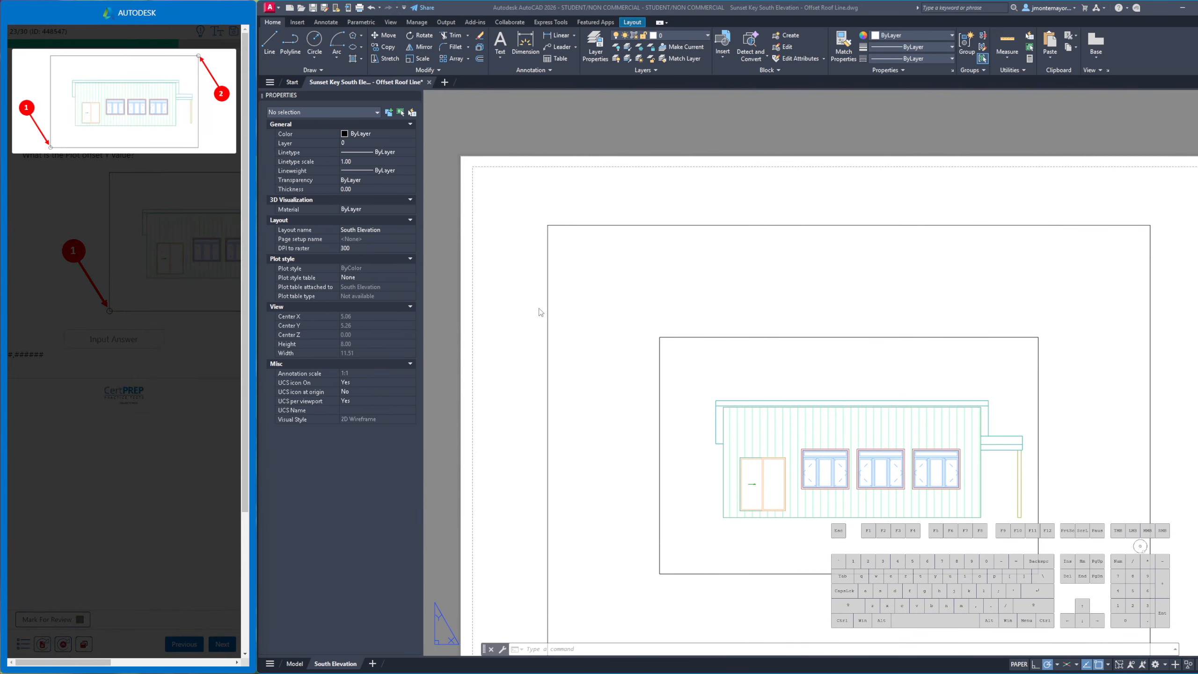
scroll(539, 307, "down", 1)
left_click(644, 286)
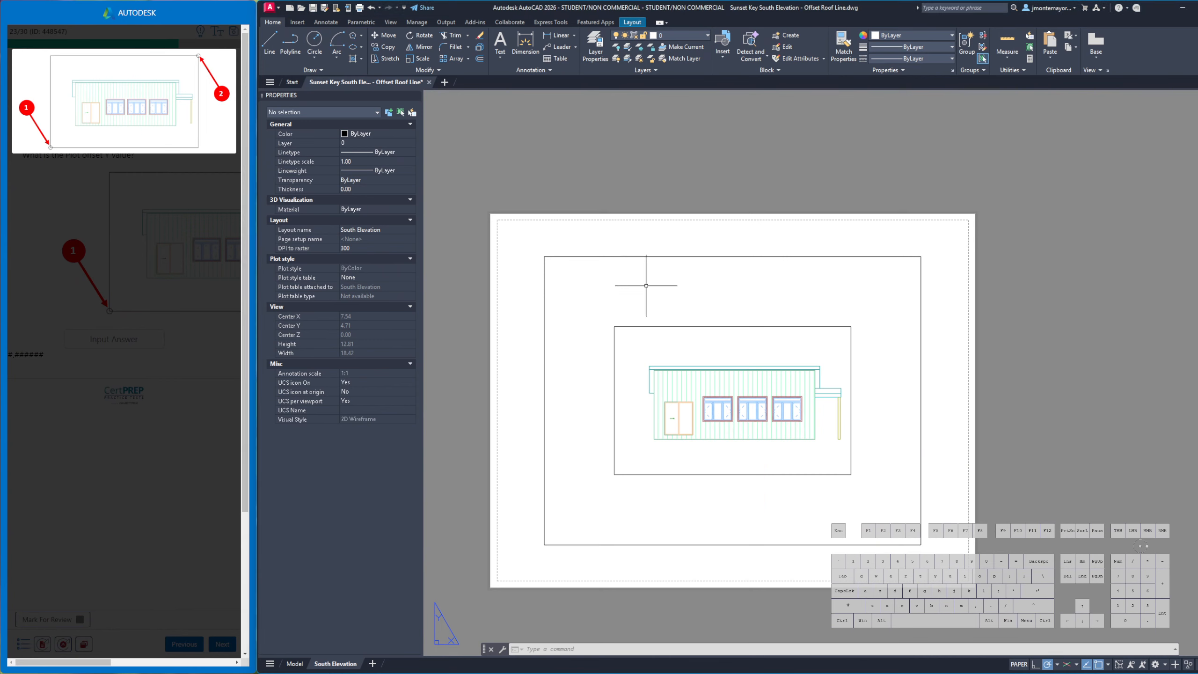
type("PLOT")
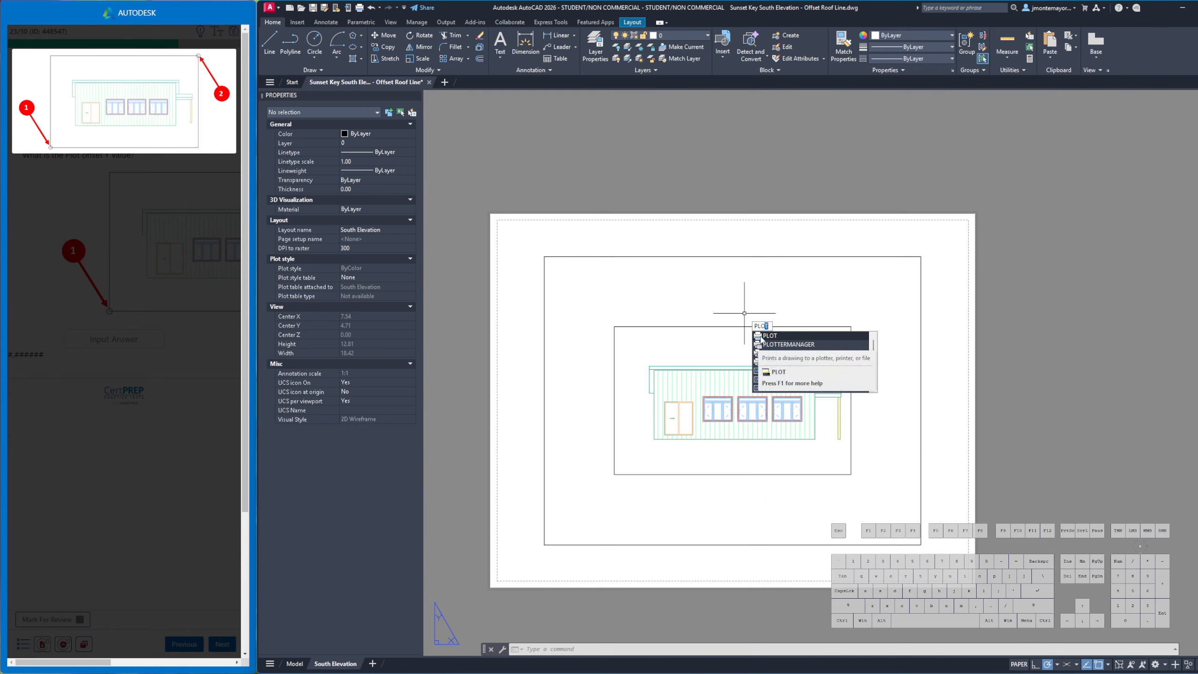
left_click(770, 336)
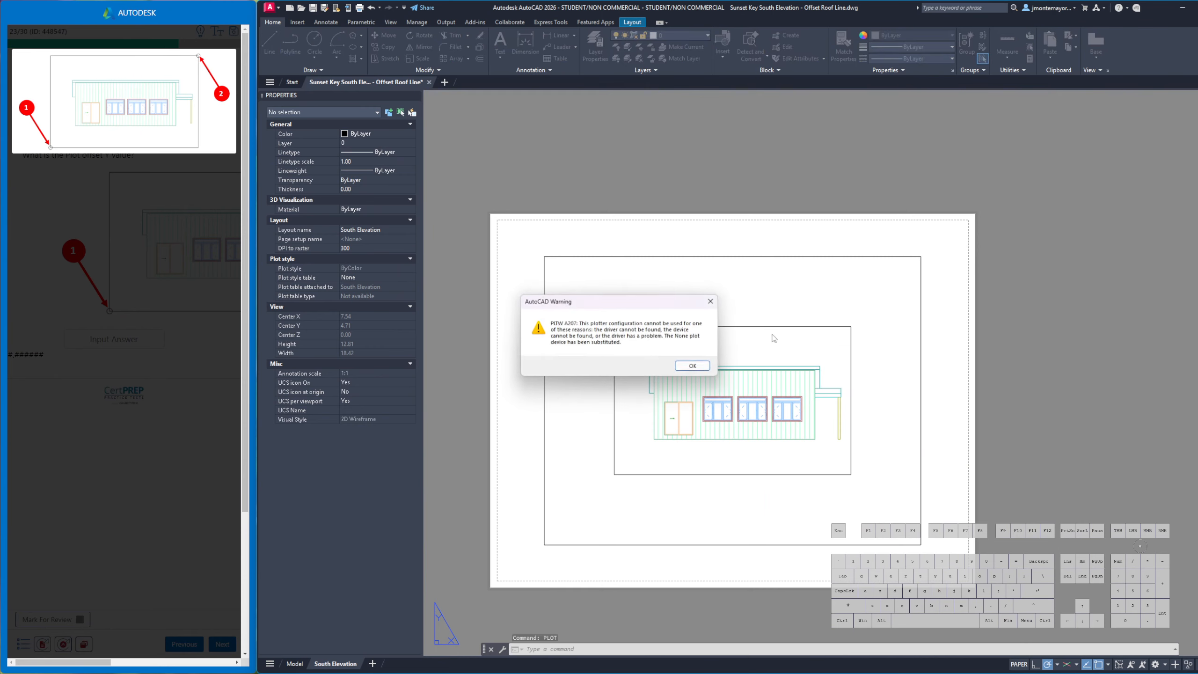
left_click(701, 368)
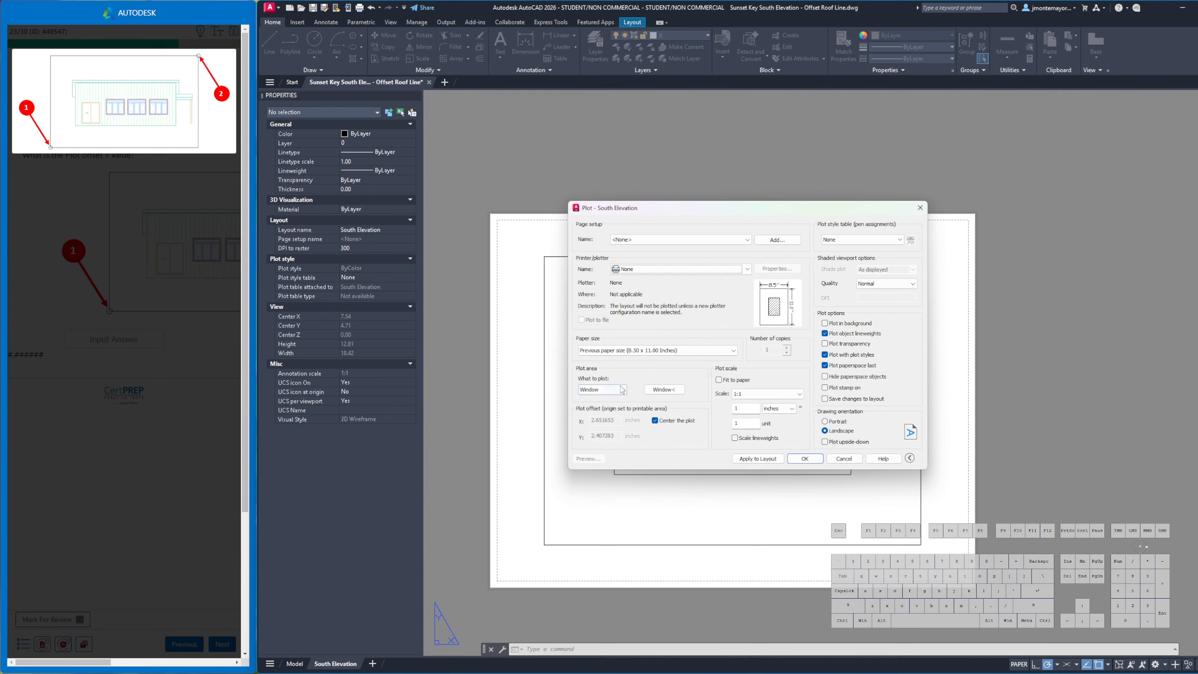
Define the plot window from the lower-left to the upper-right corner of the inner frame around the elevation
left_click(665, 389)
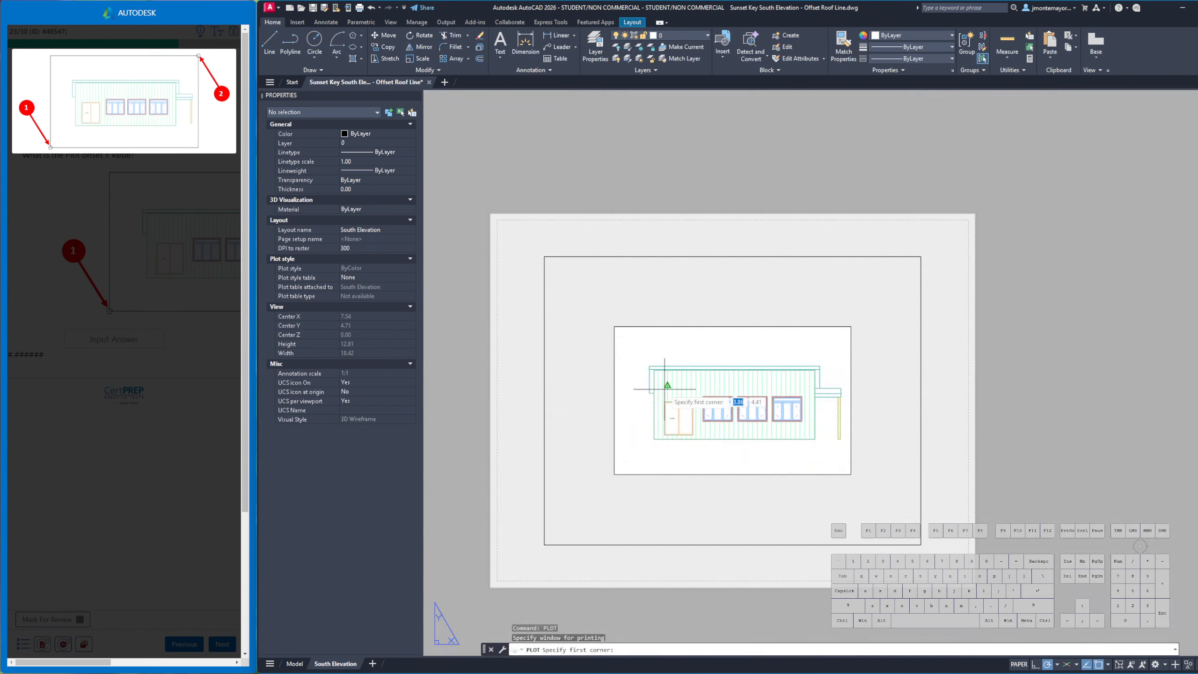
left_click(614, 474)
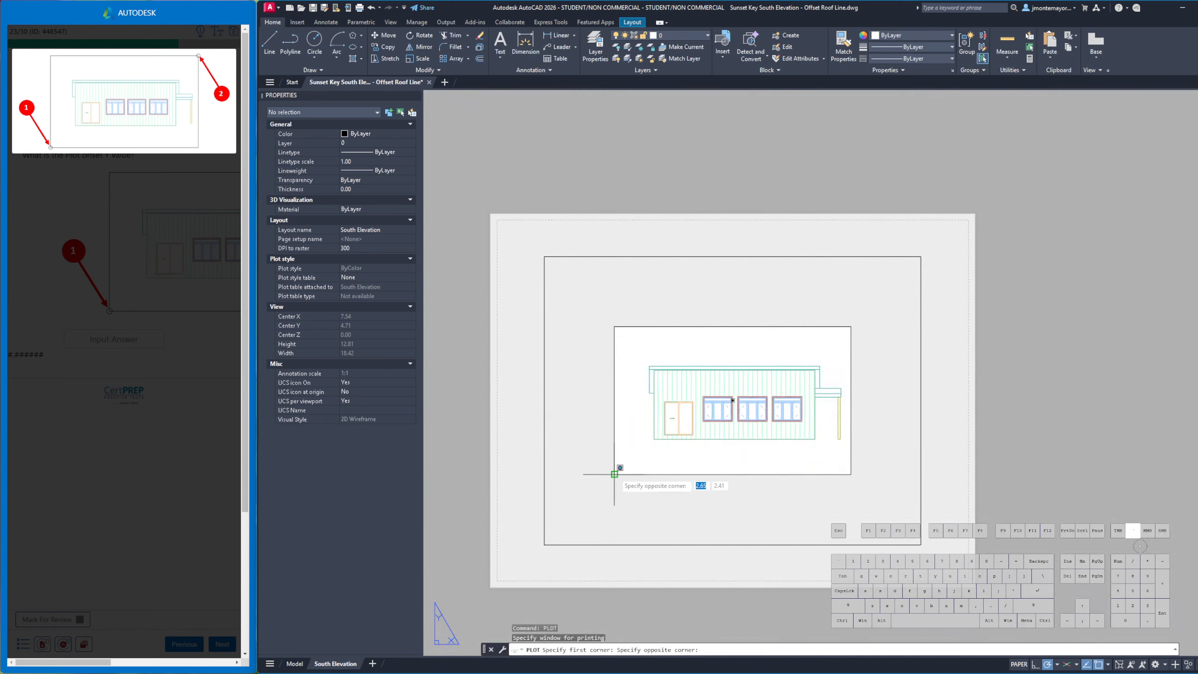
left_click(851, 327)
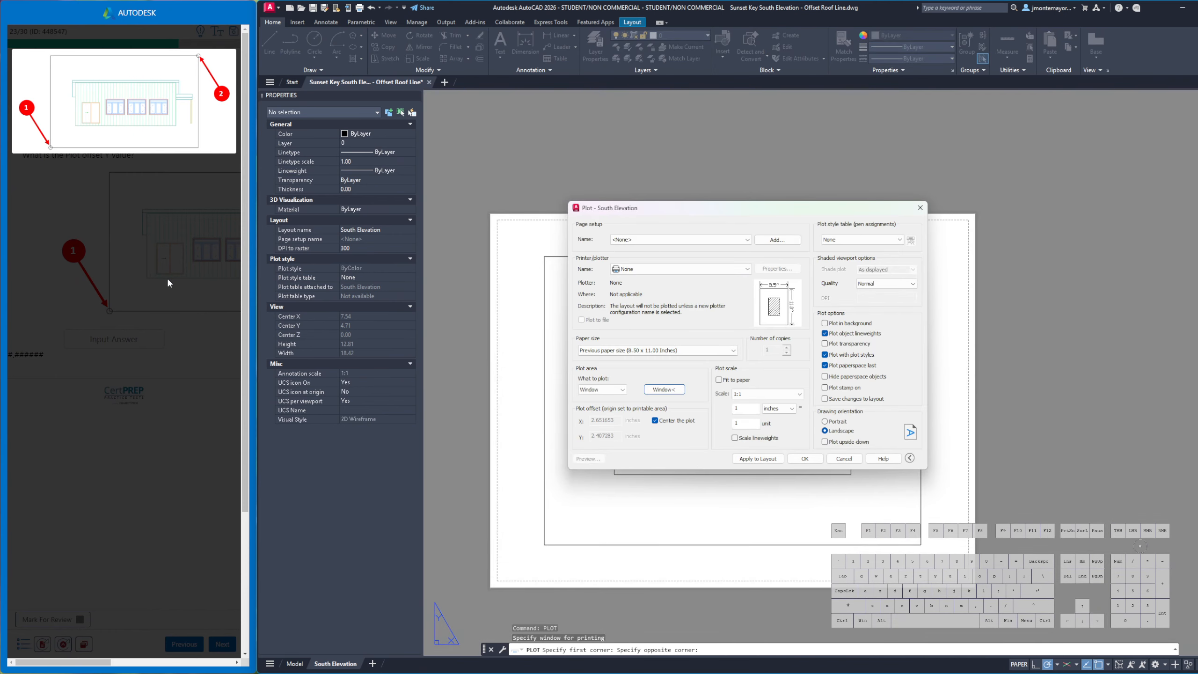
Close the enlarged illustration, submit 2.407283 as the plot offset Y answer, and continue to question 24
left_click(90, 210)
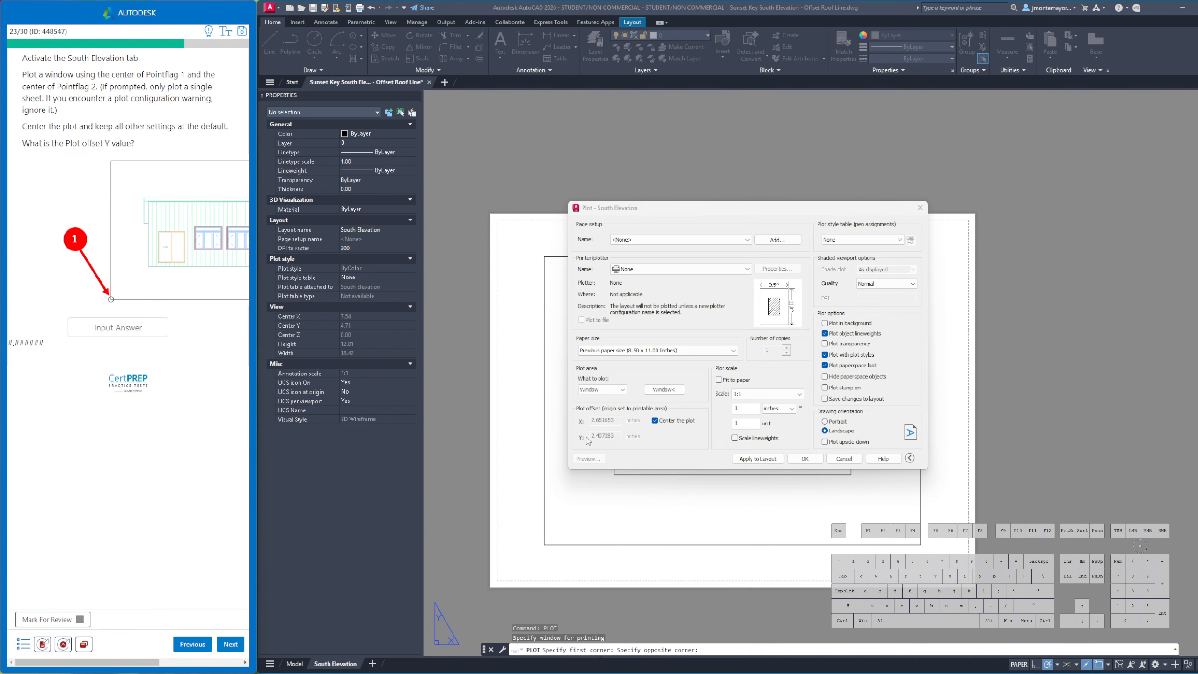
left_click(118, 329)
type("2")
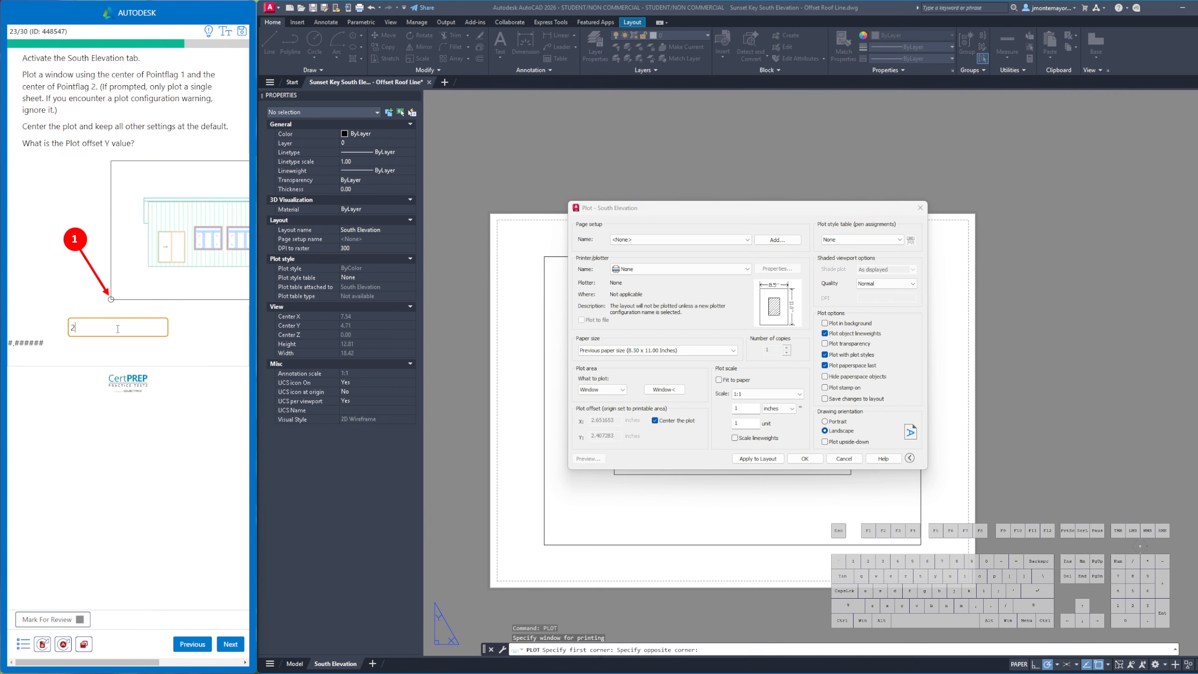
type(".407283")
left_click(225, 645)
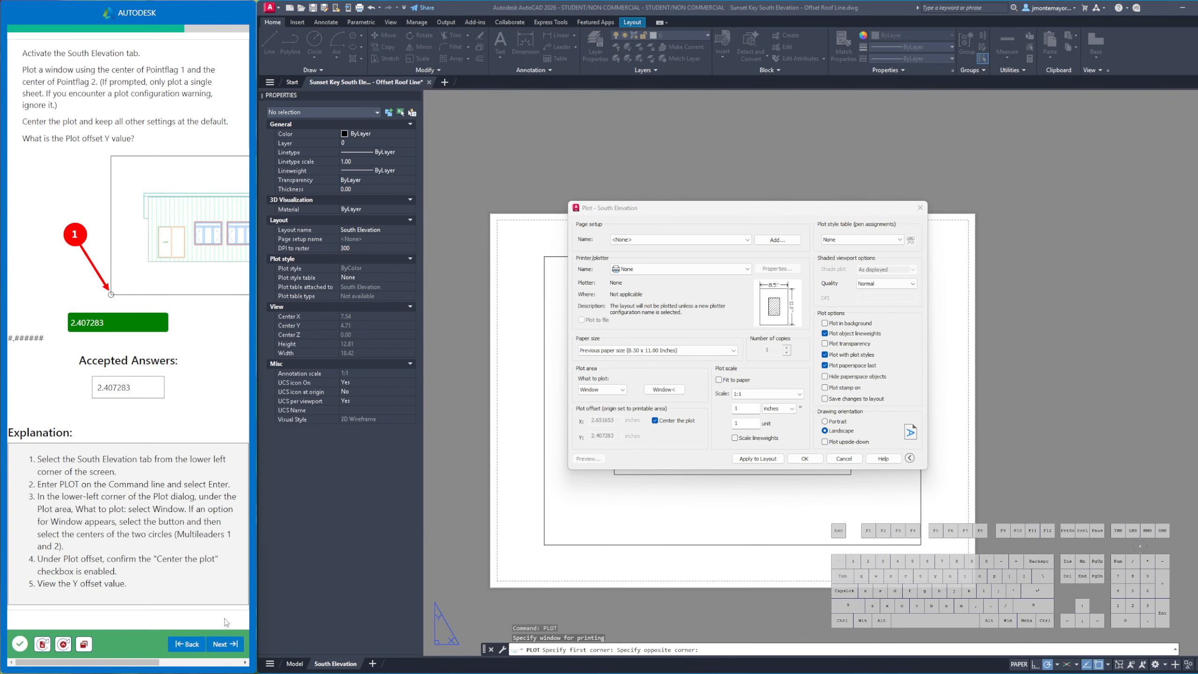
left_click(229, 643)
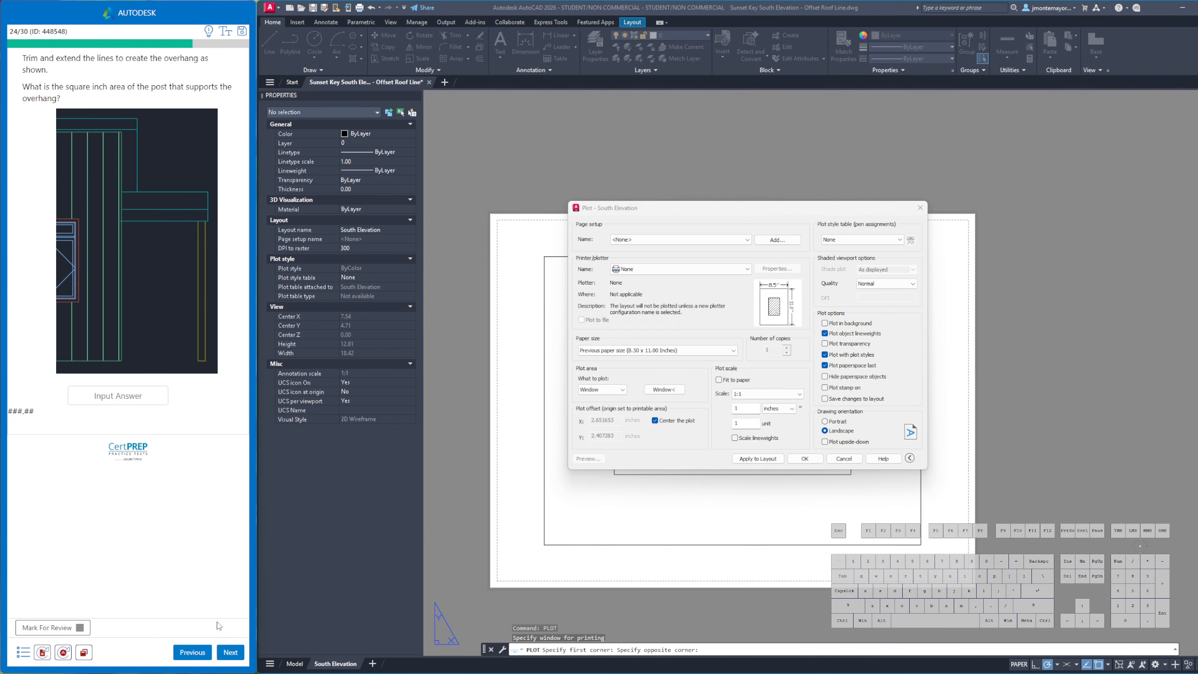
Cancel the plot setup and load the exercise drawing for question 24
left_click(844, 458)
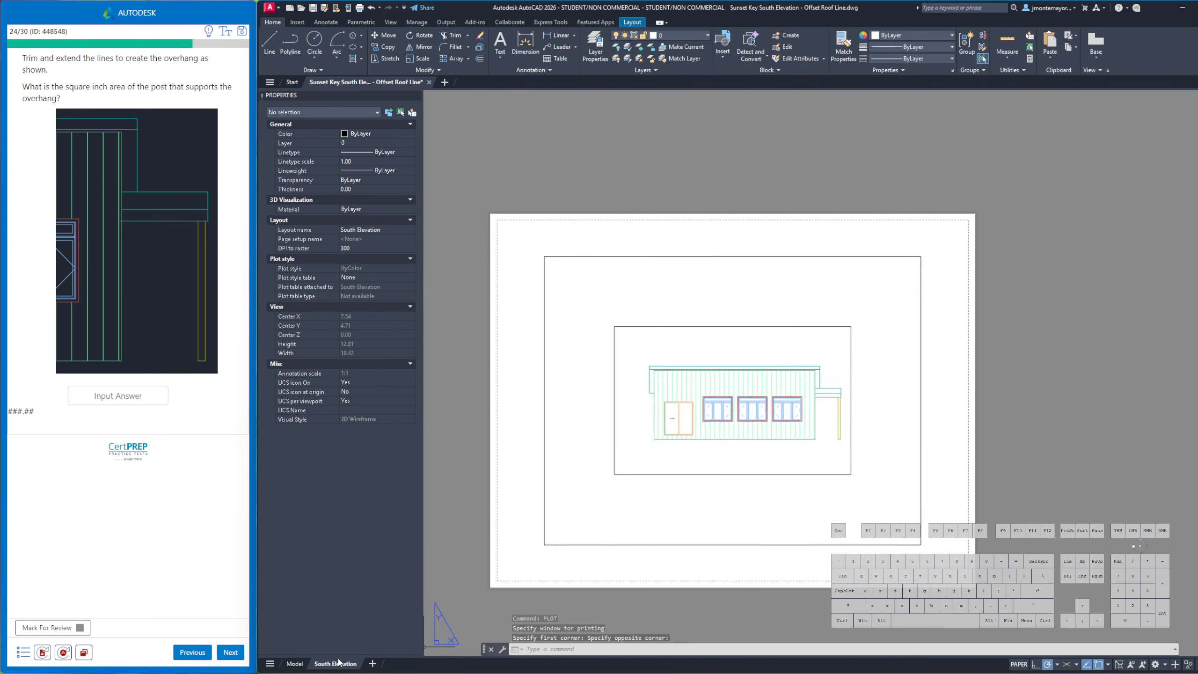
left_click(293, 663)
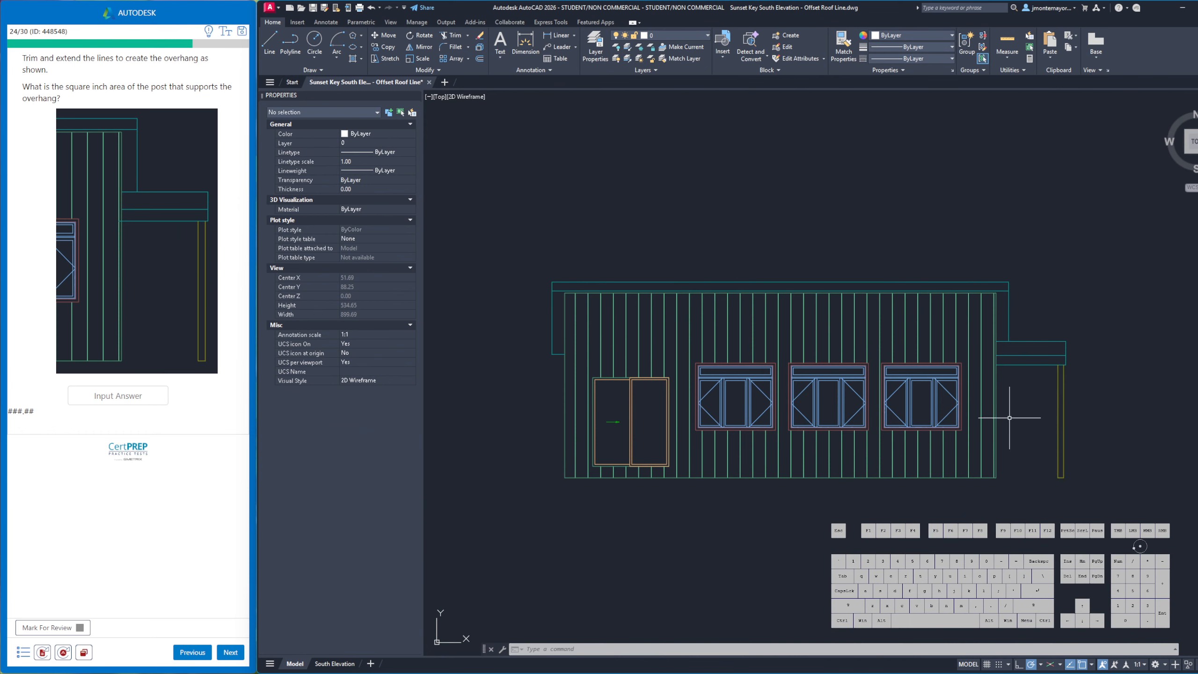
left_click(41, 653)
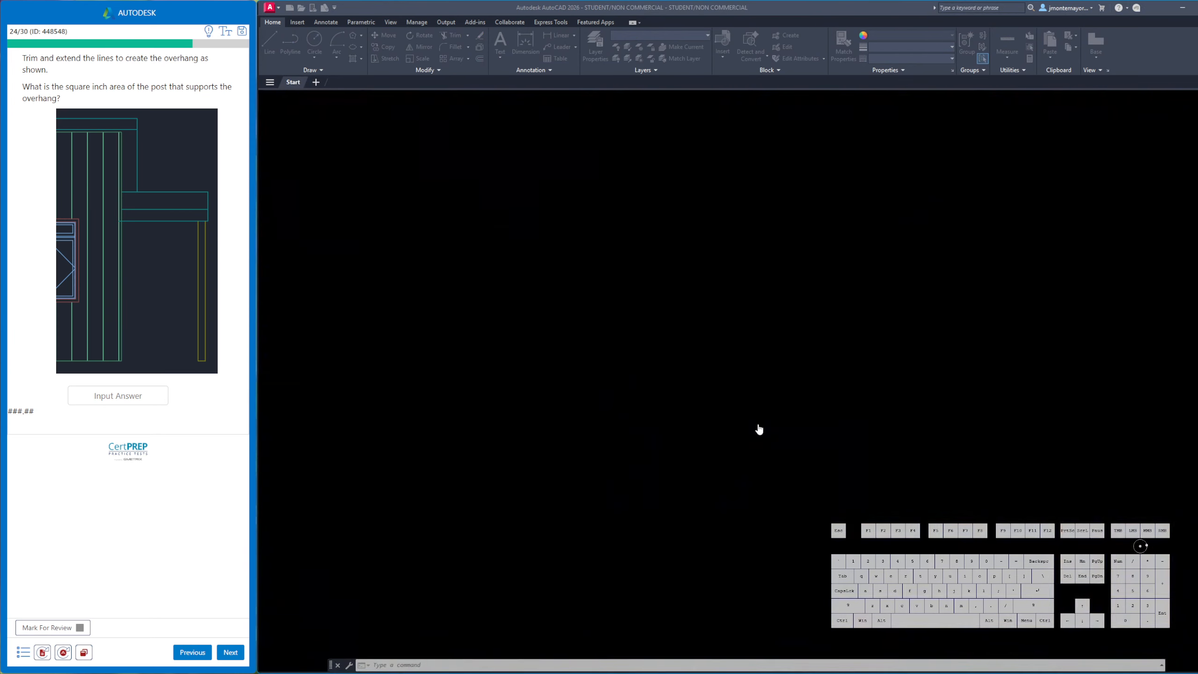
Stretch the overhang's bottom horizontal line to meet its outer vertical line
scroll(887, 402, "up", 5)
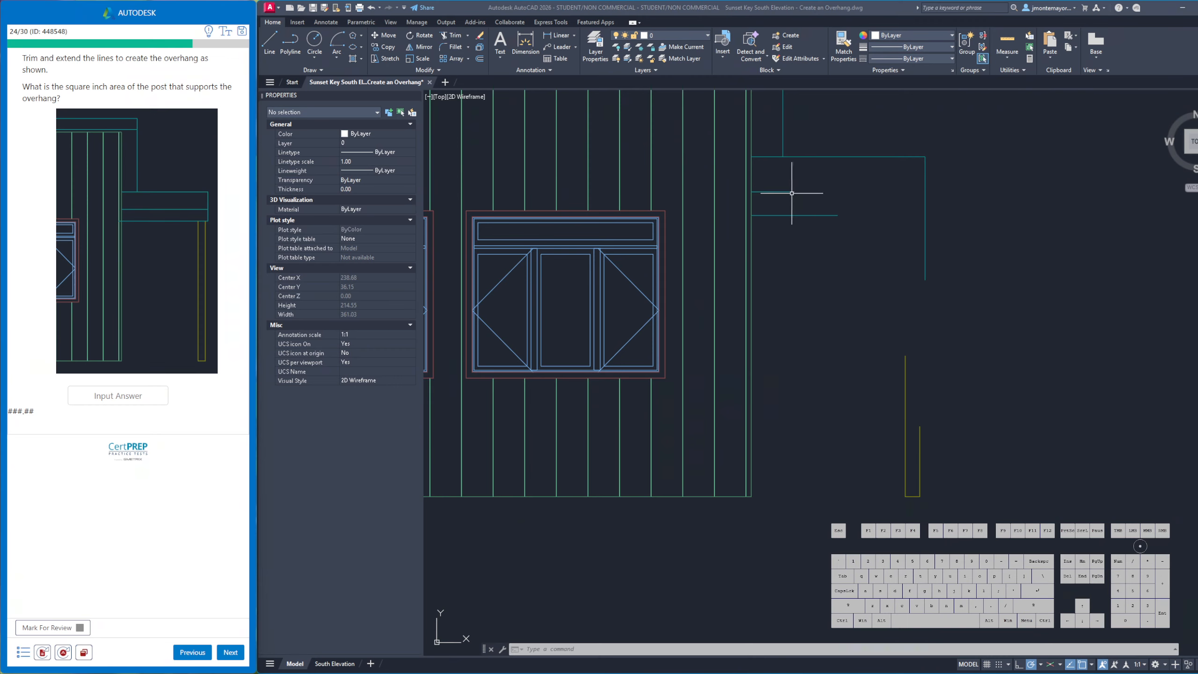
left_click(835, 215)
left_click(837, 216)
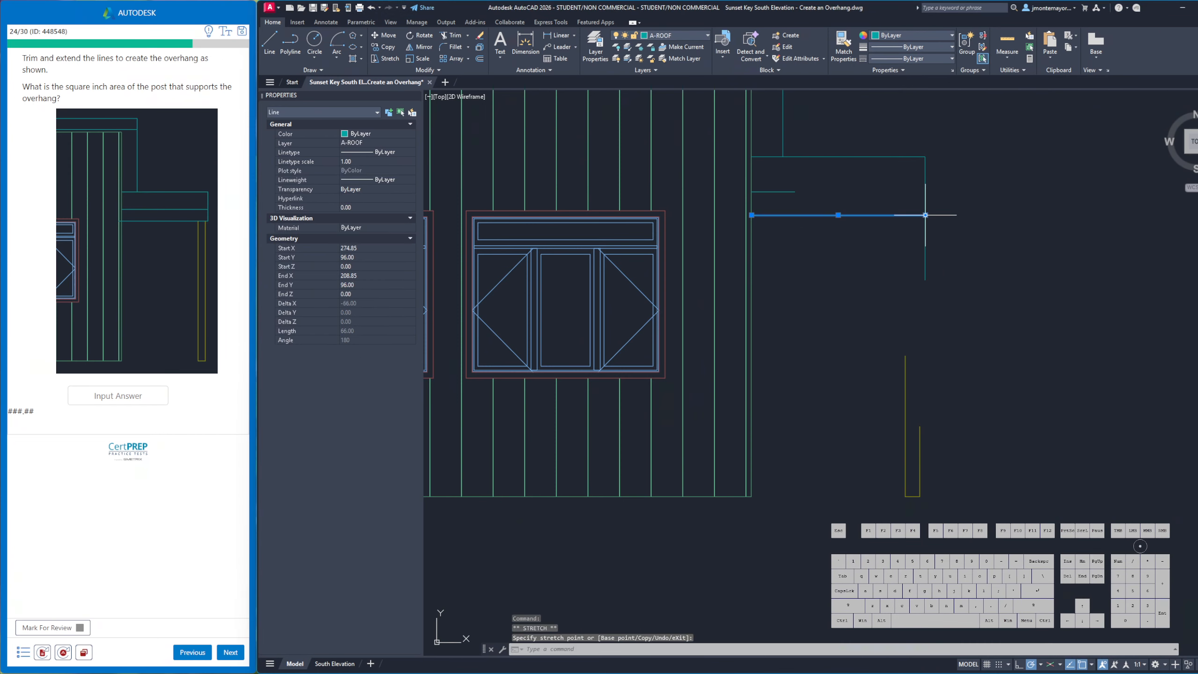
left_click(925, 215)
key("Escape")
key("Escape")
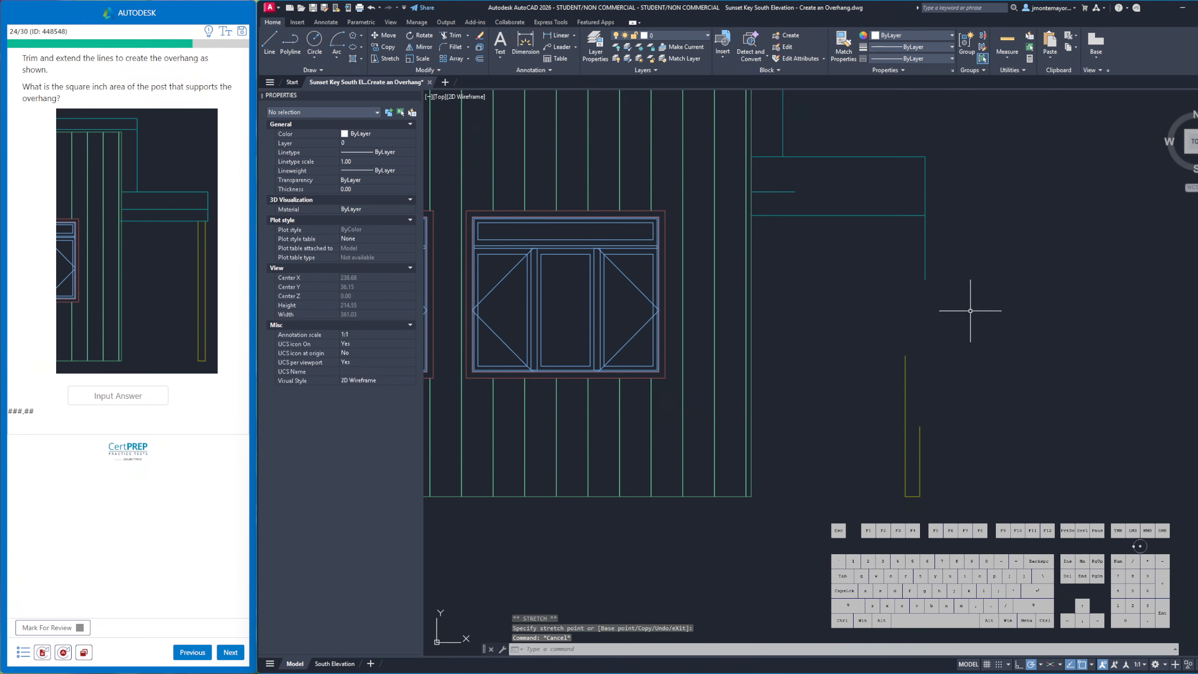
Stretch the post's left vertical line up to the bottom edge of the overhang
left_click(906, 363)
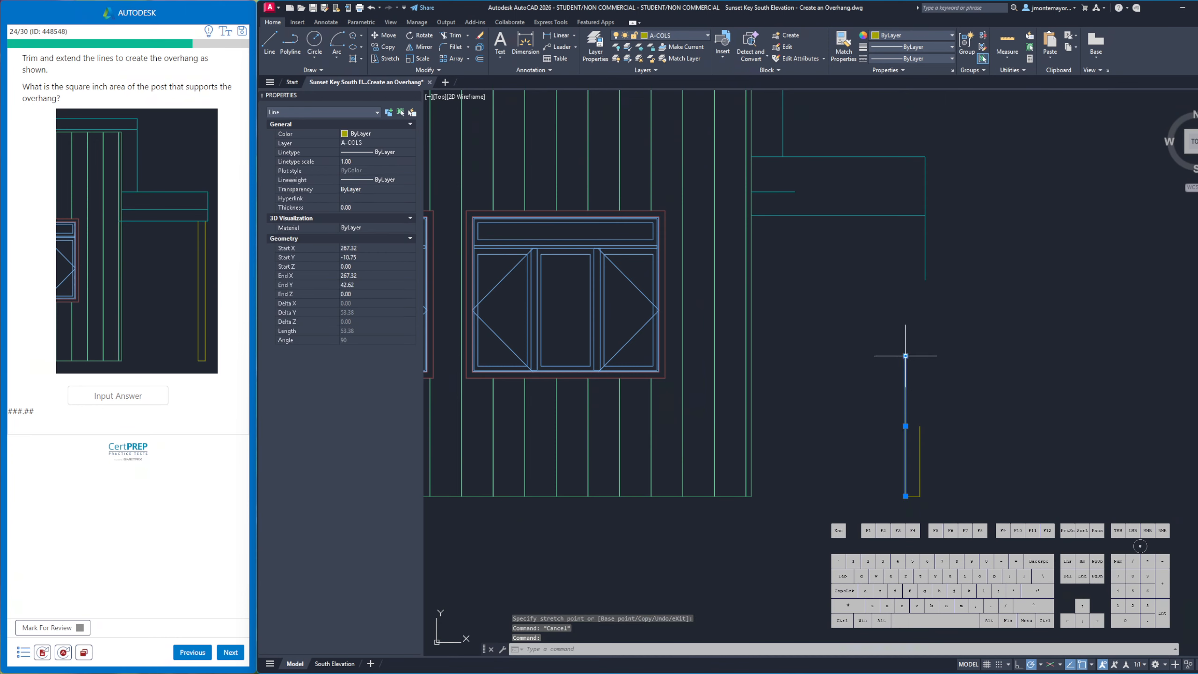
left_click(906, 355)
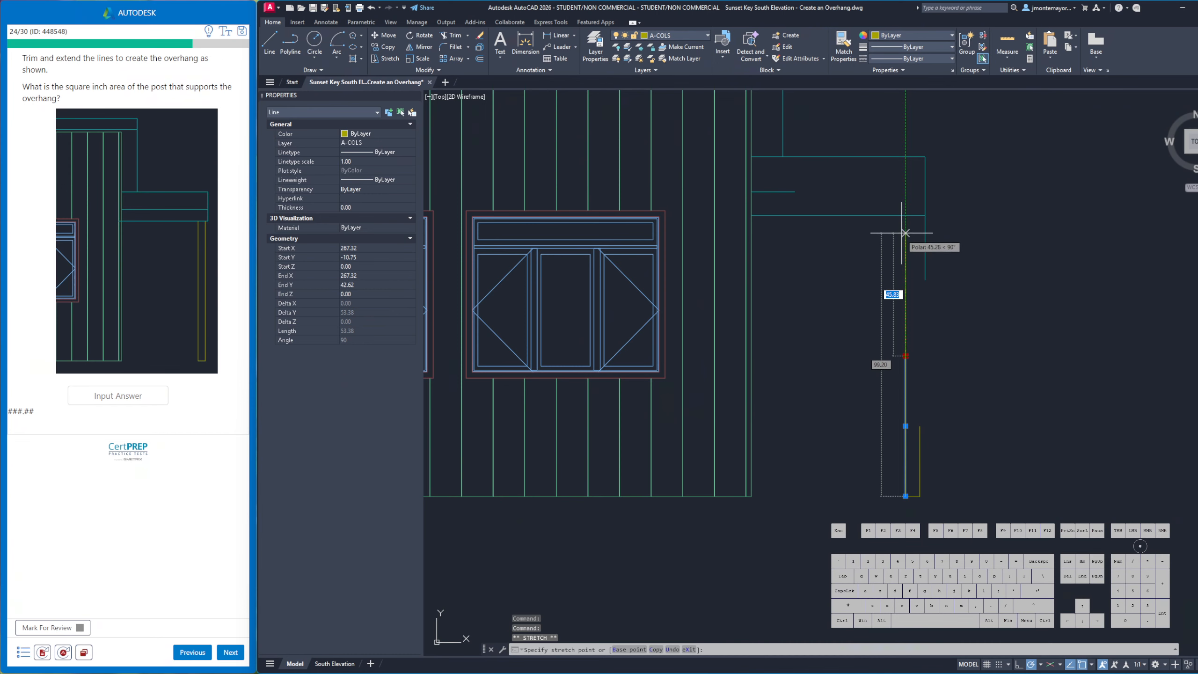
left_click(902, 216)
key("Escape")
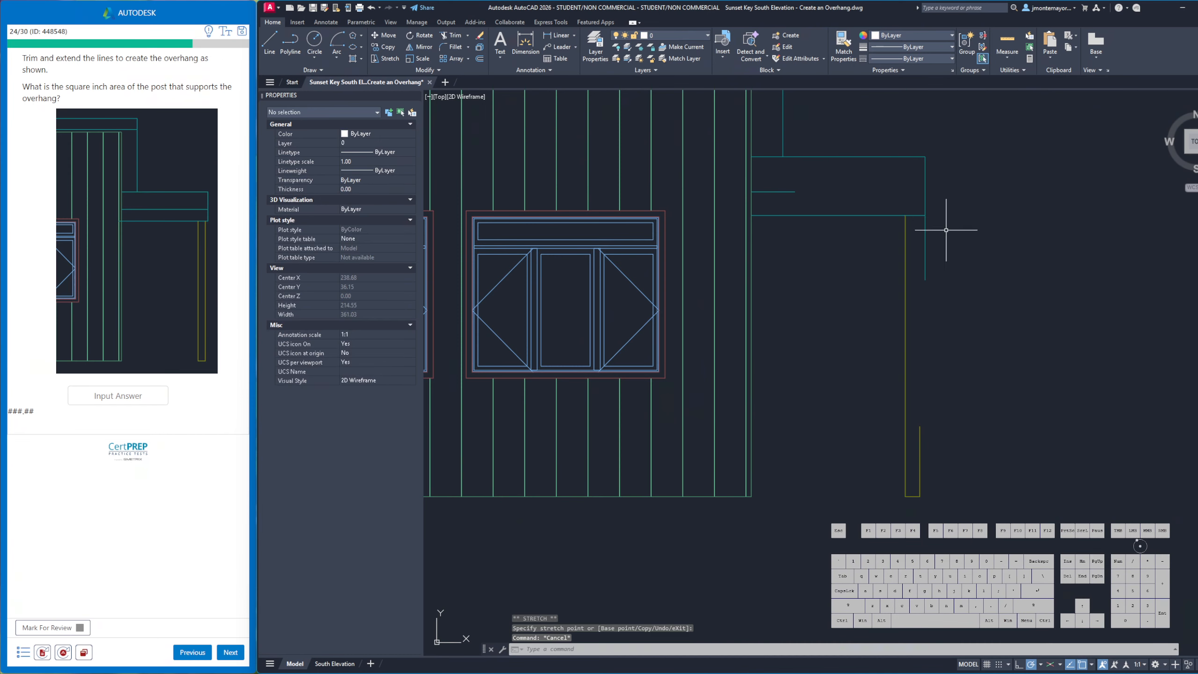
Trim the part of the overhang's outer vertical line that extends below its bottom edge
left_click(452, 35)
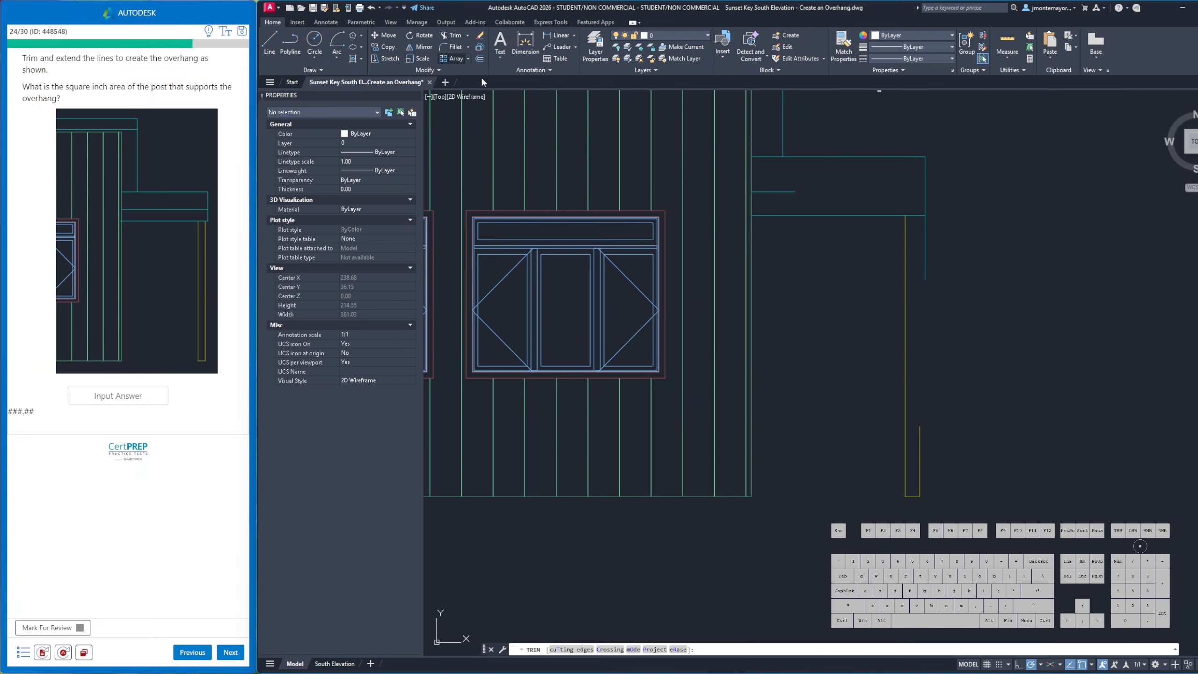
left_click(925, 244)
key("Escape")
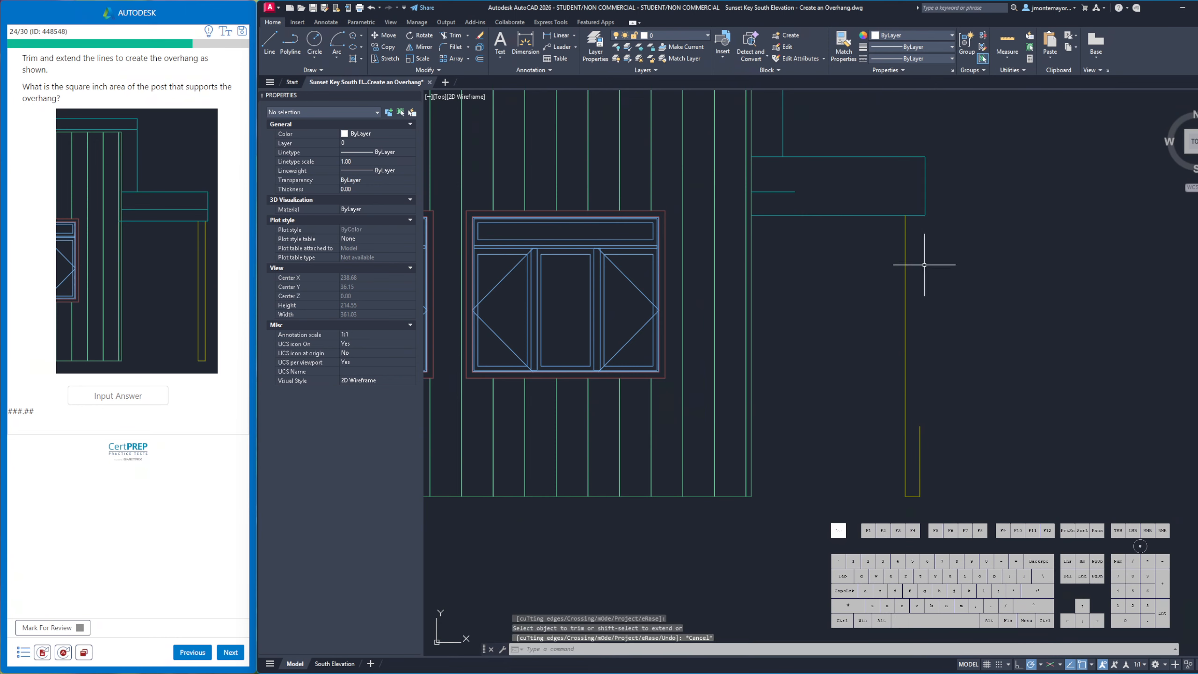
Stretch the post's right vertical line straight up to the bottom edge of the overhang
left_click(921, 437)
left_click(920, 426)
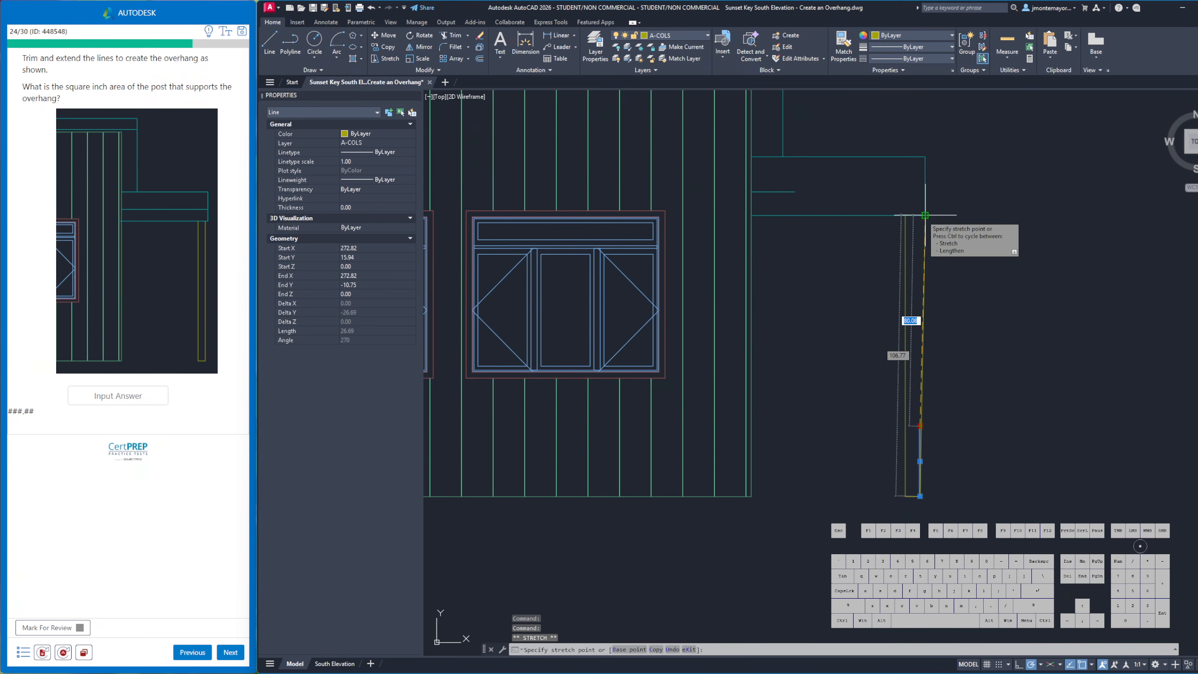
scroll(926, 215, "up", 4)
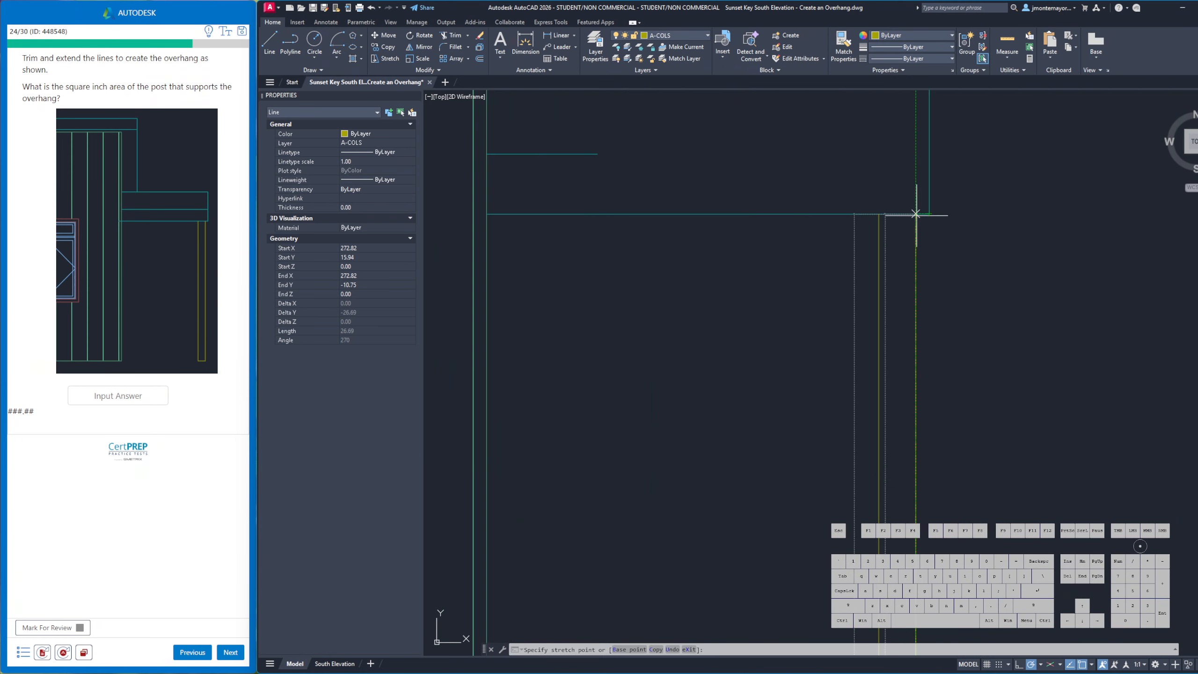
key("Escape")
scroll(925, 323, "down", 3)
scroll(926, 324, "down", 2)
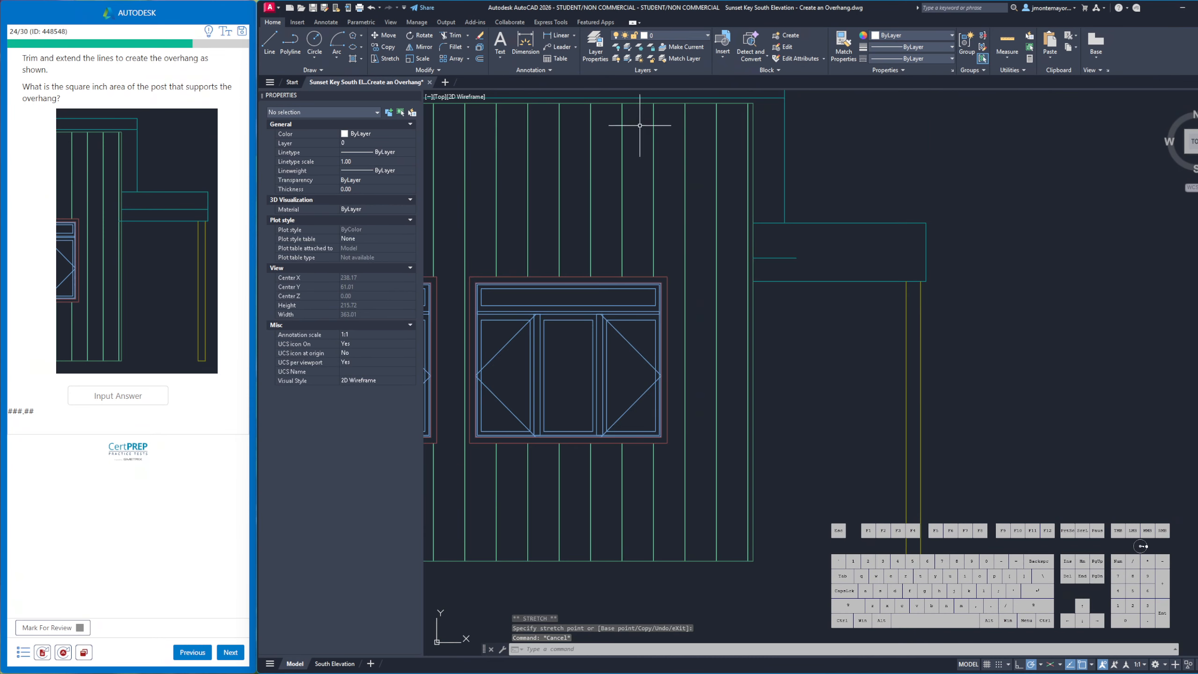
Measure the area enclosed by the post beneath the overhang
left_click(1007, 55)
left_click(1009, 75)
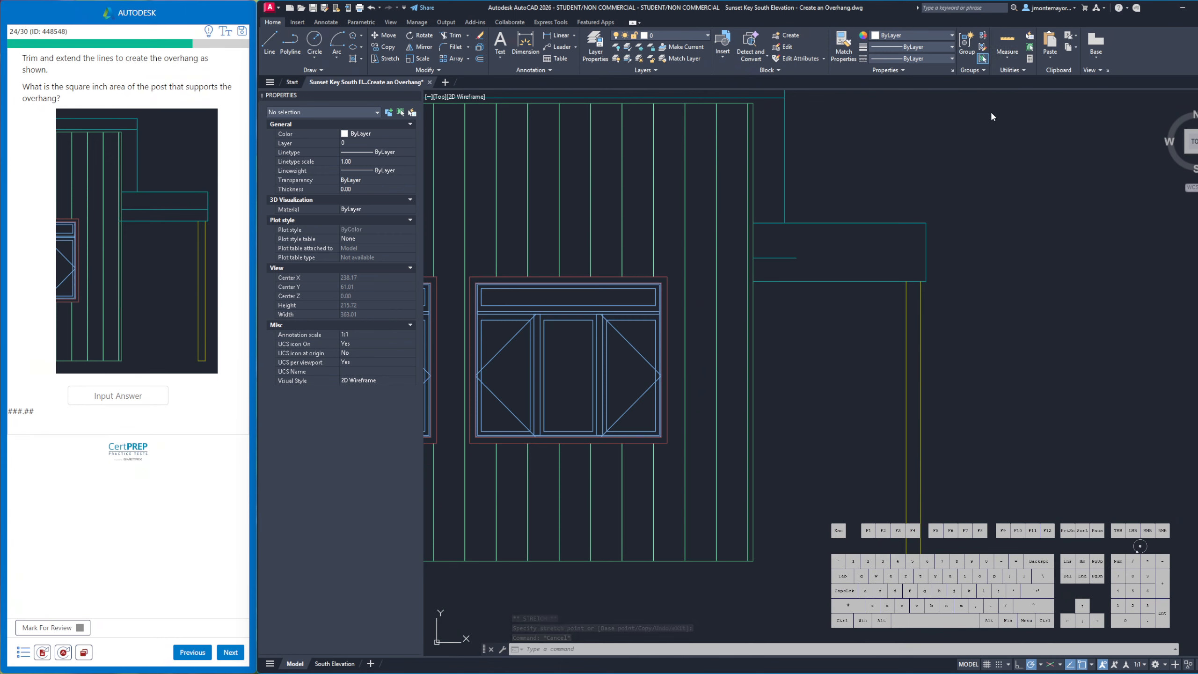
left_click(913, 317)
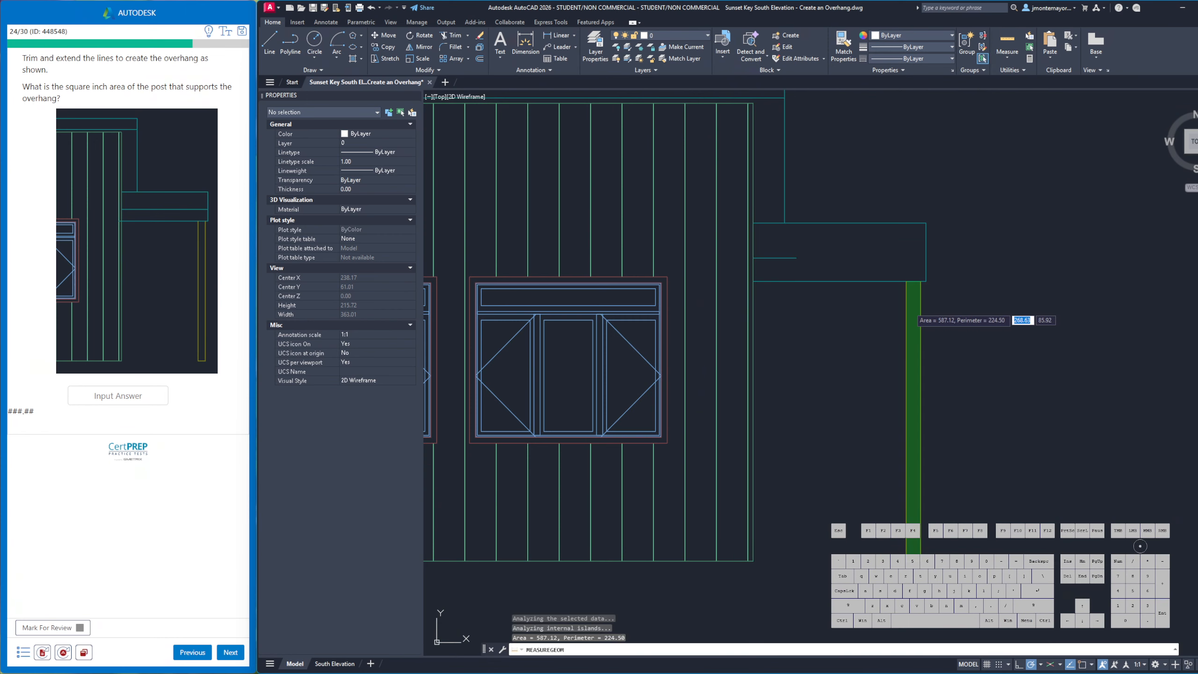
Submit 587.12 as the post area answer to question 24 and continue to question 25
left_click(112, 397)
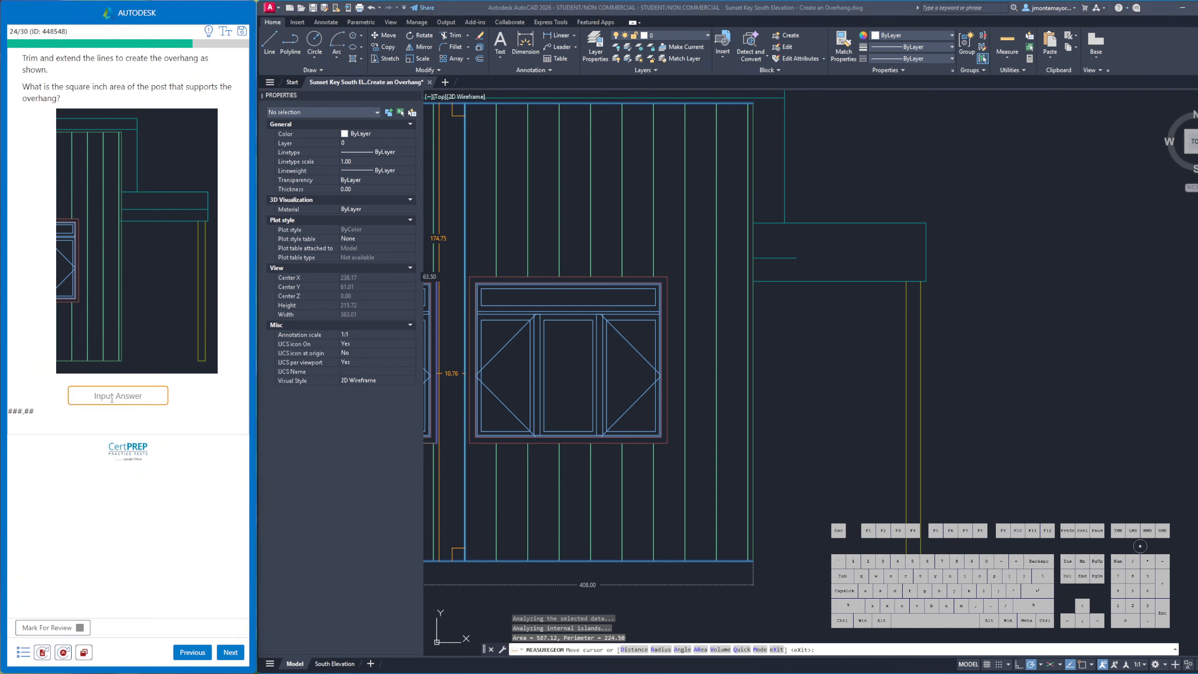
type("587.12")
left_click(230, 652)
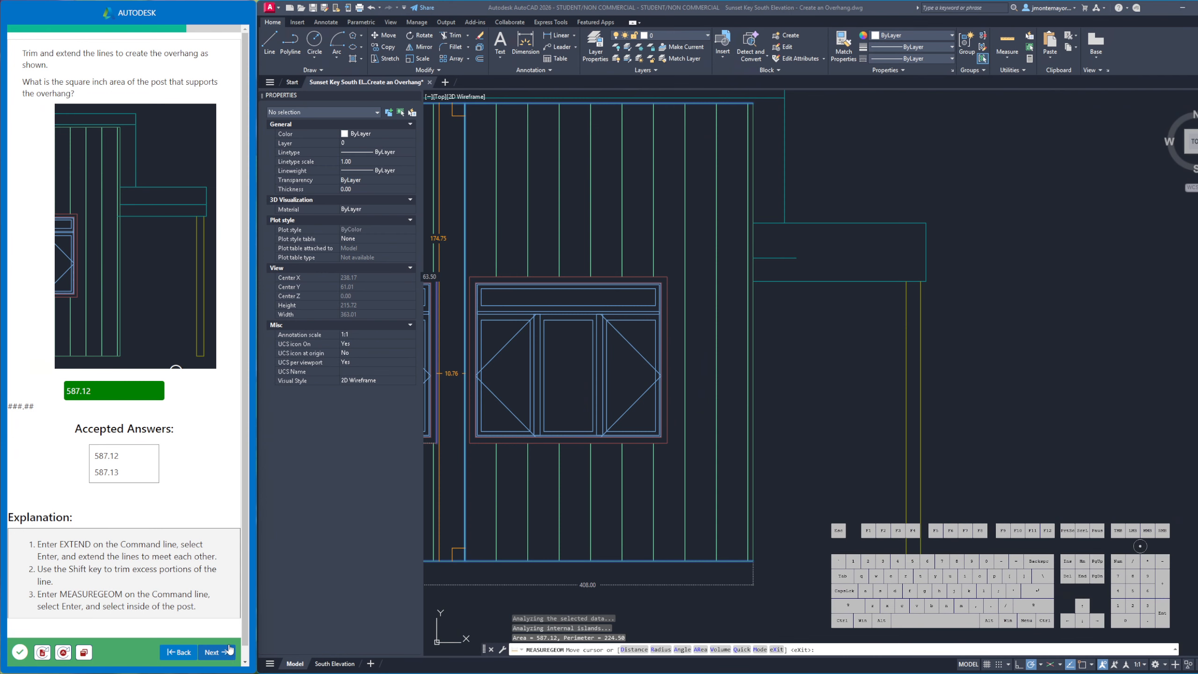
left_click(226, 653)
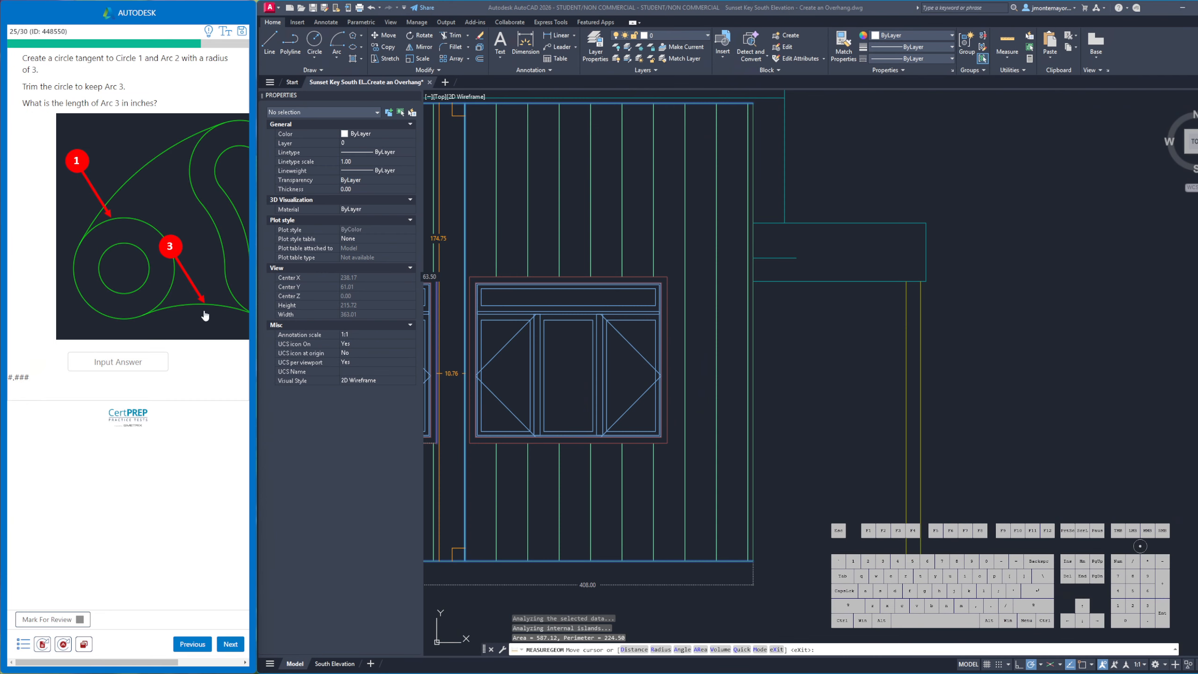
End the measurement, load the exercise drawing for question 25, and enlarge the question's illustration
scroll(793, 501, "down", 4)
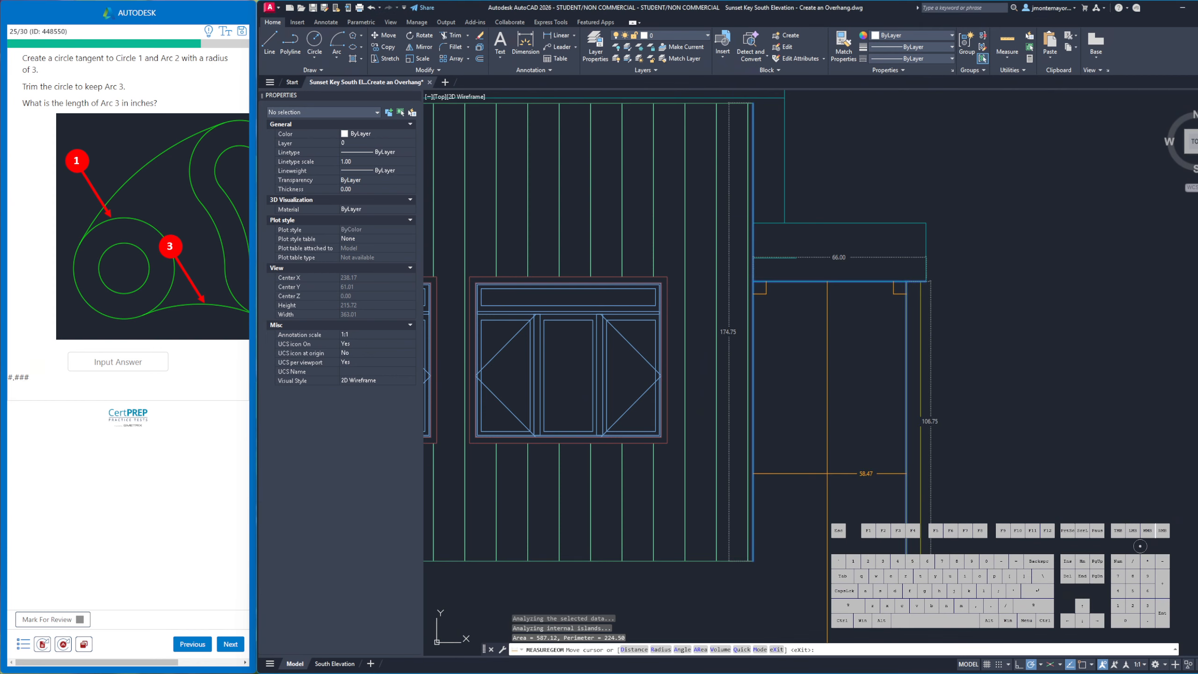
right_click(829, 474)
left_click(849, 489)
middle_click_drag(675, 431, 856, 389)
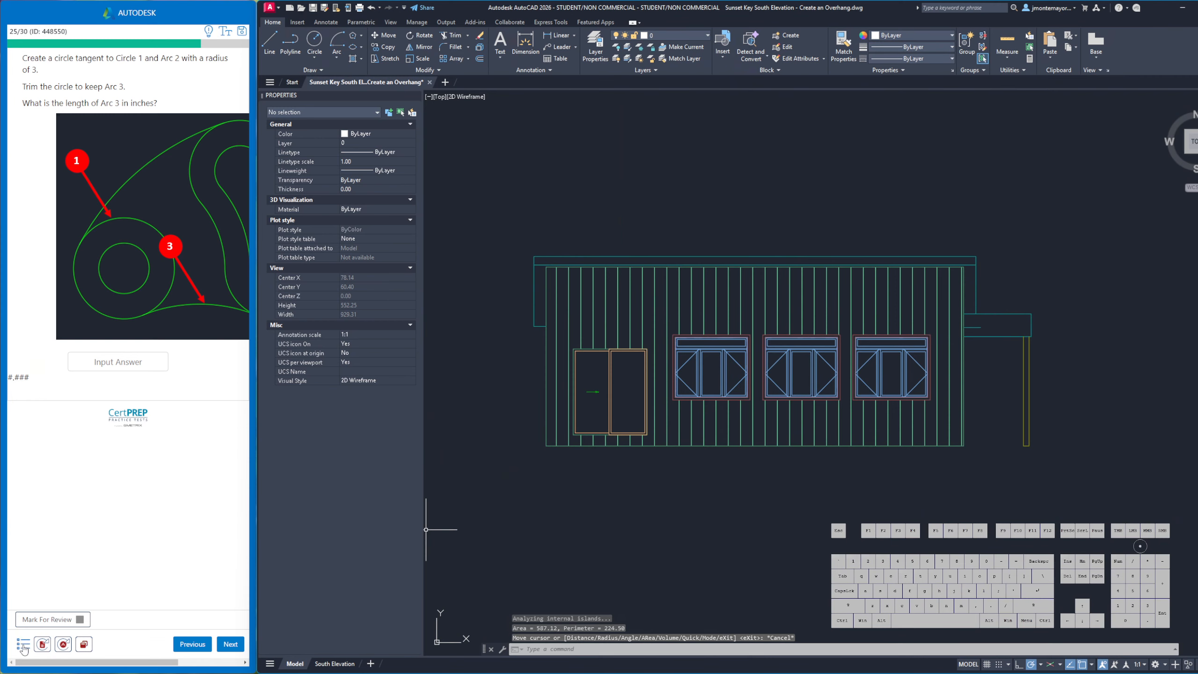
left_click(43, 647)
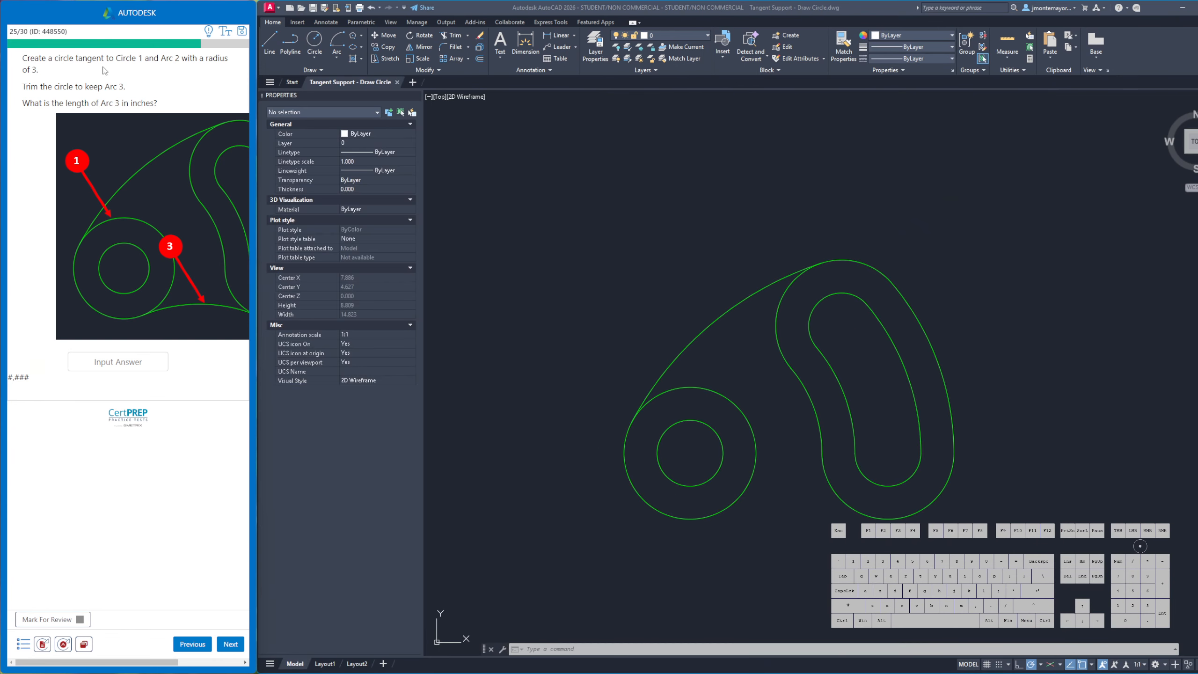
left_click(156, 229)
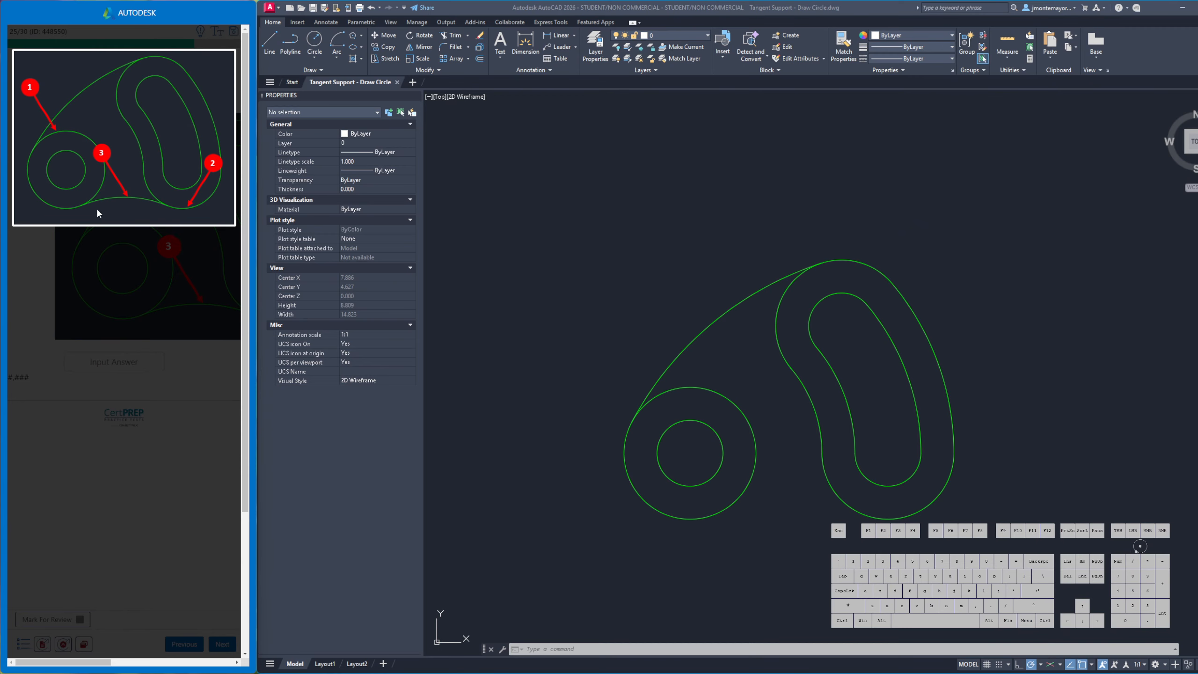
Close the enlarged illustration and draw a circle of radius 3 tangent to the undersides of Circle 1 and Arc 2
left_click(185, 366)
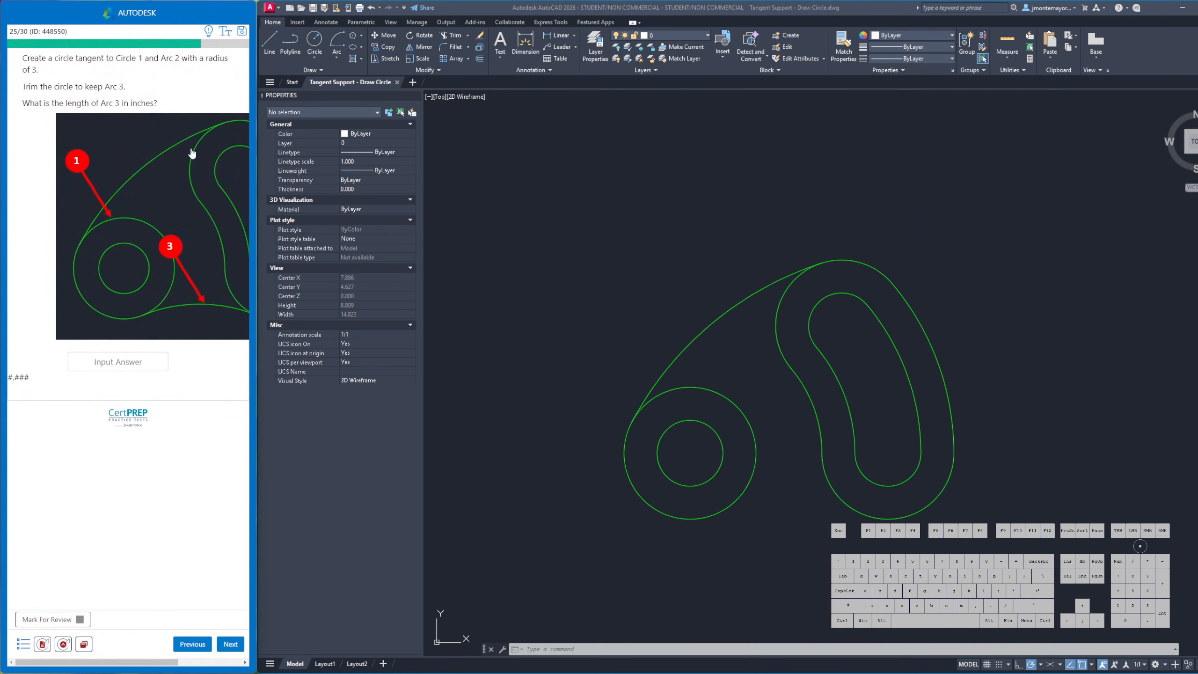
left_click(322, 55)
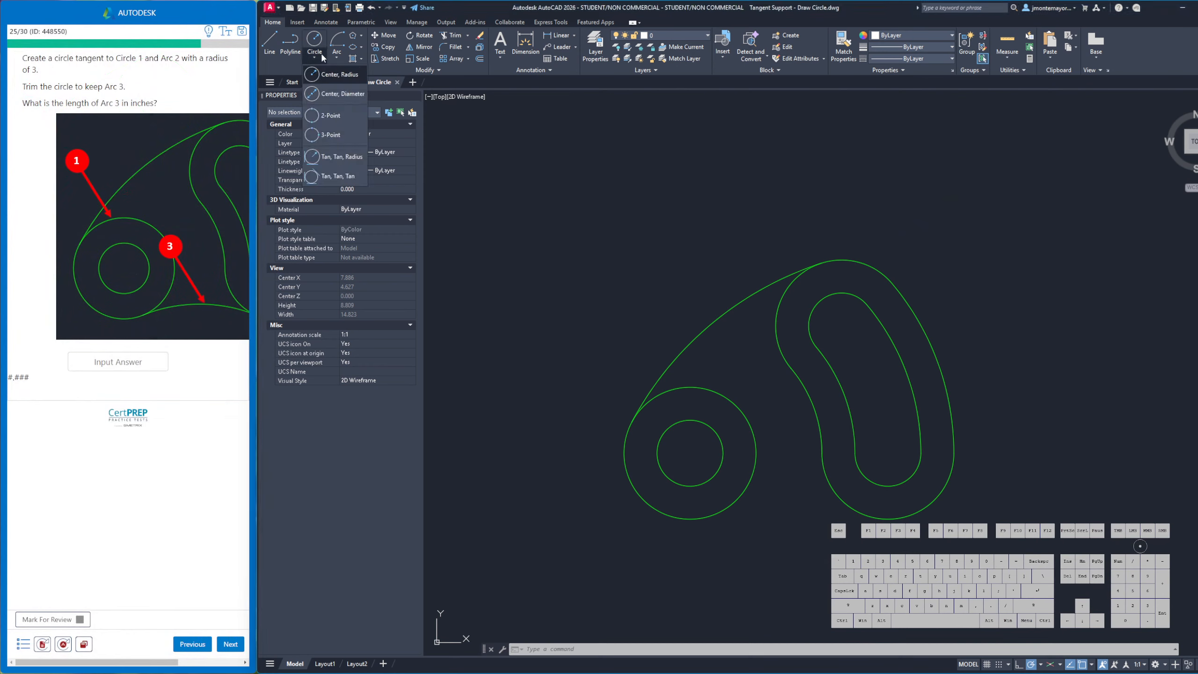
left_click(333, 159)
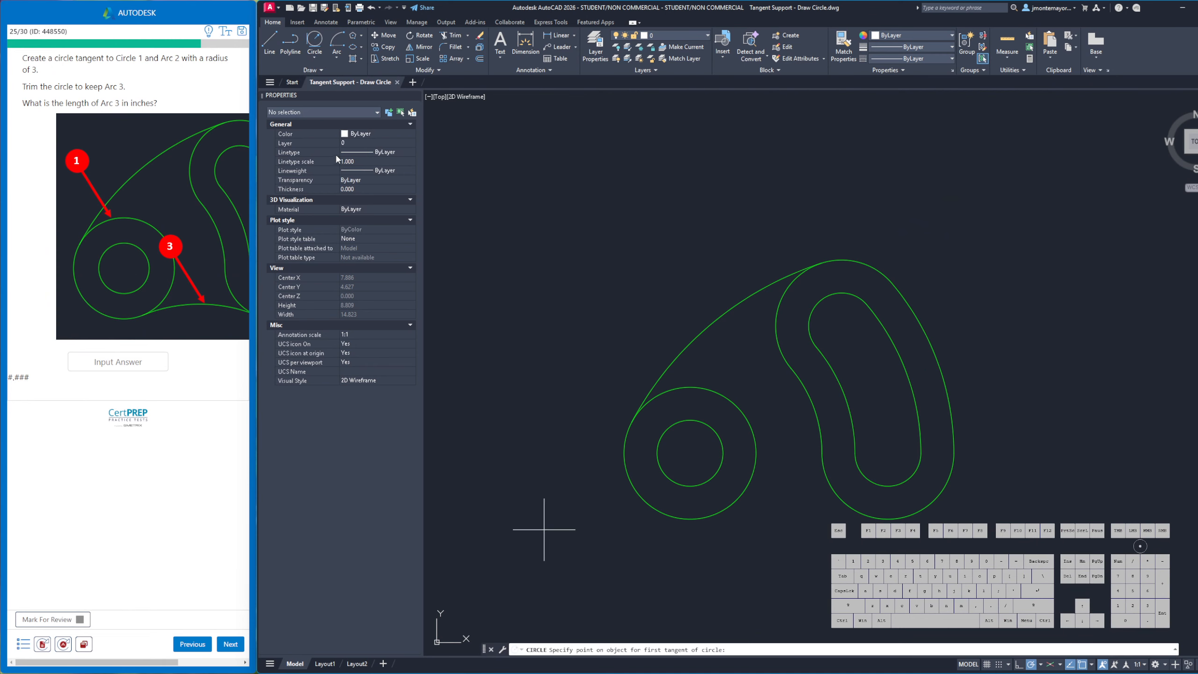
left_click(720, 509)
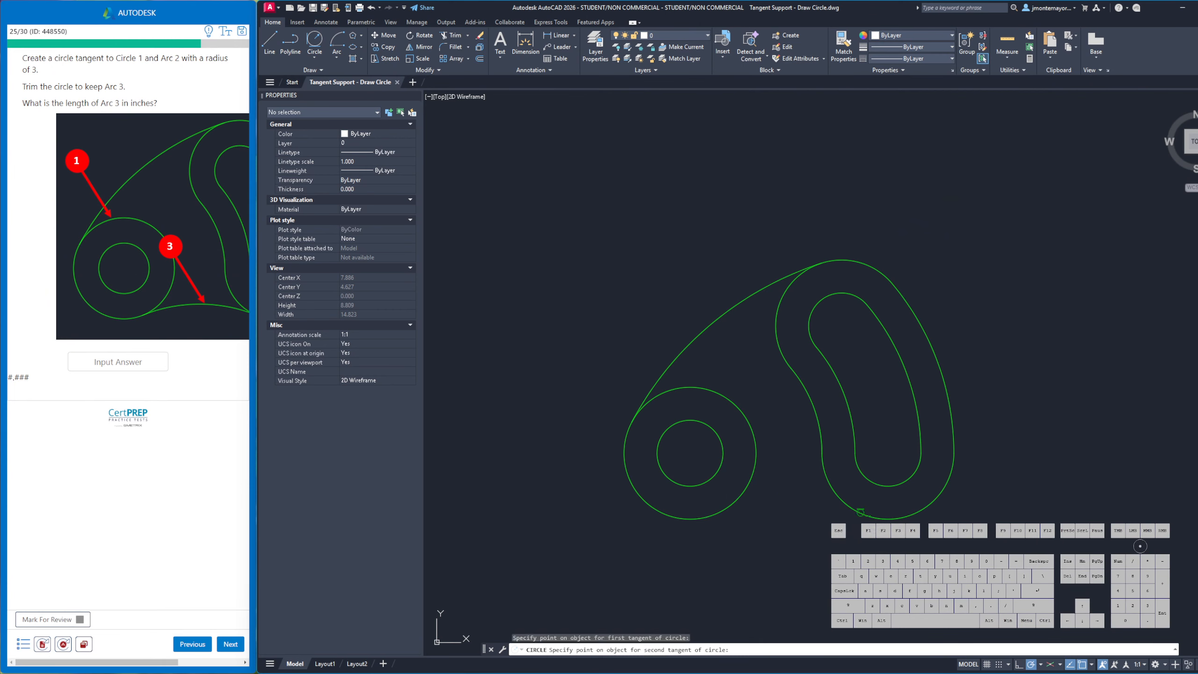
left_click(858, 517)
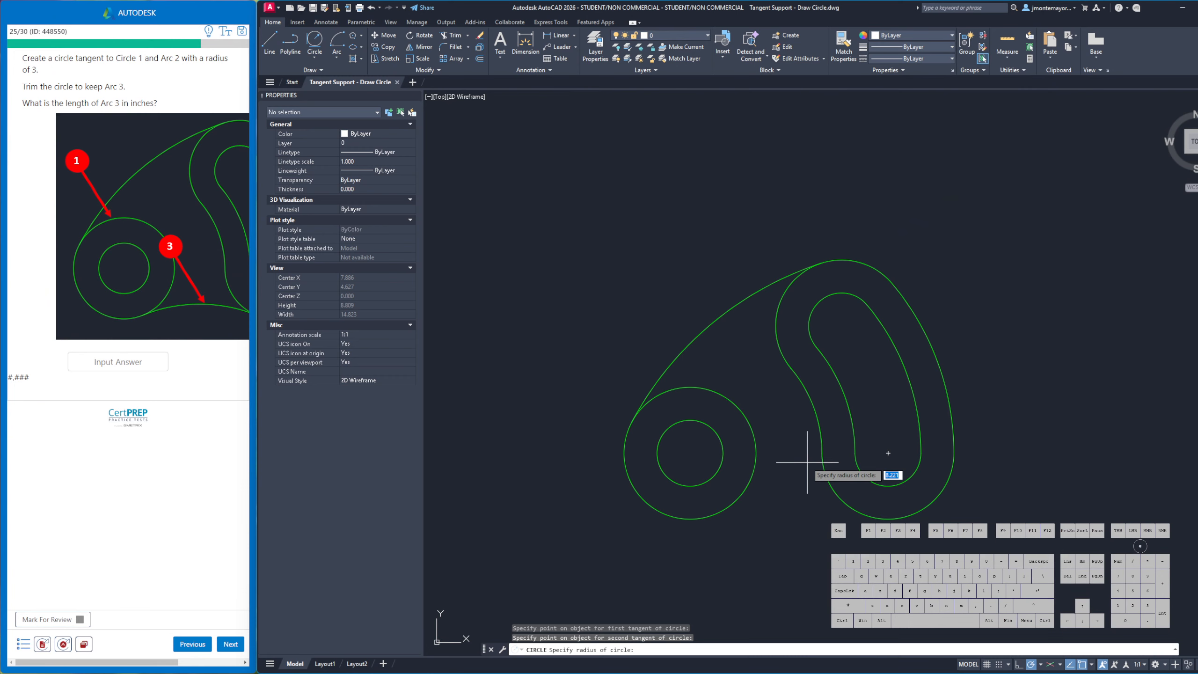
key("Return")
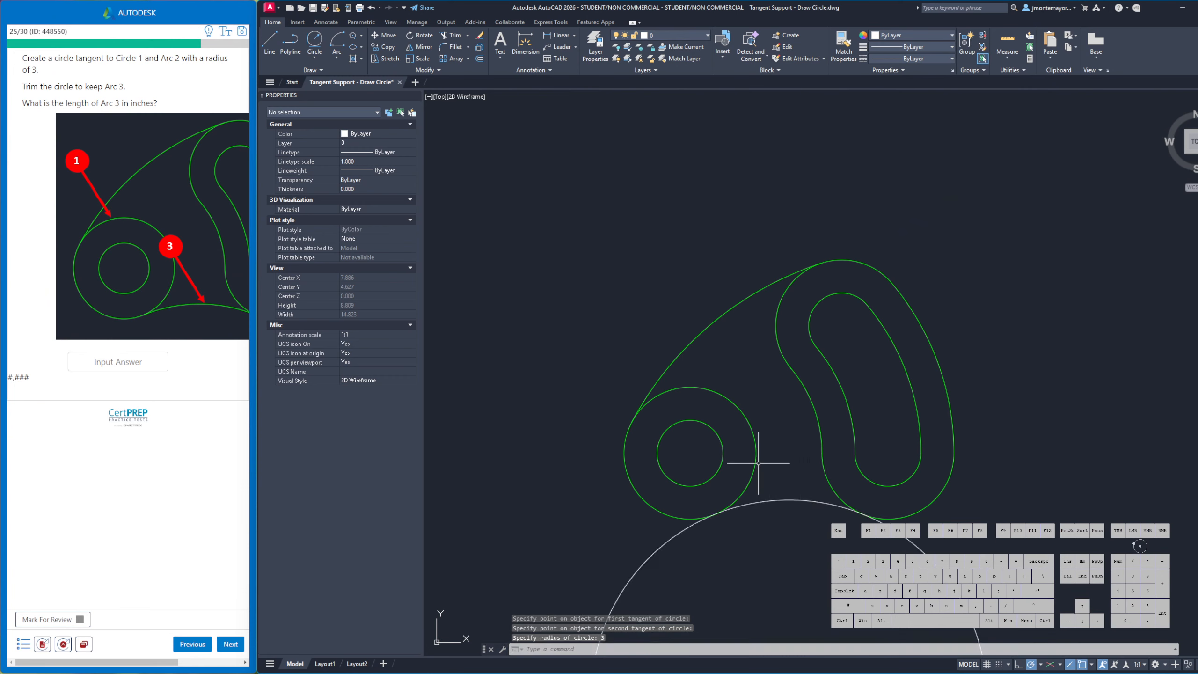
Trim away the lower part of the new circle, keeping only Arc 3 between the two tangent points
scroll(765, 468, "down", 3)
middle_click_drag(783, 393, 674, 217)
scroll(670, 270, "down", 2)
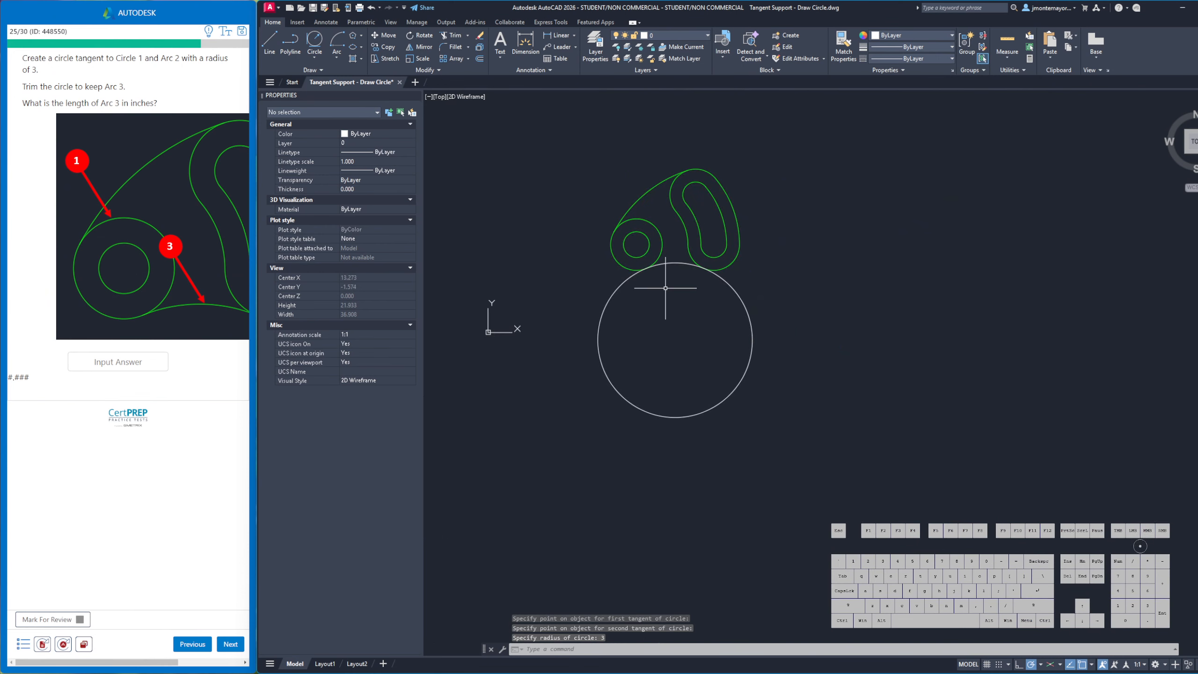
scroll(666, 286, "up", 4)
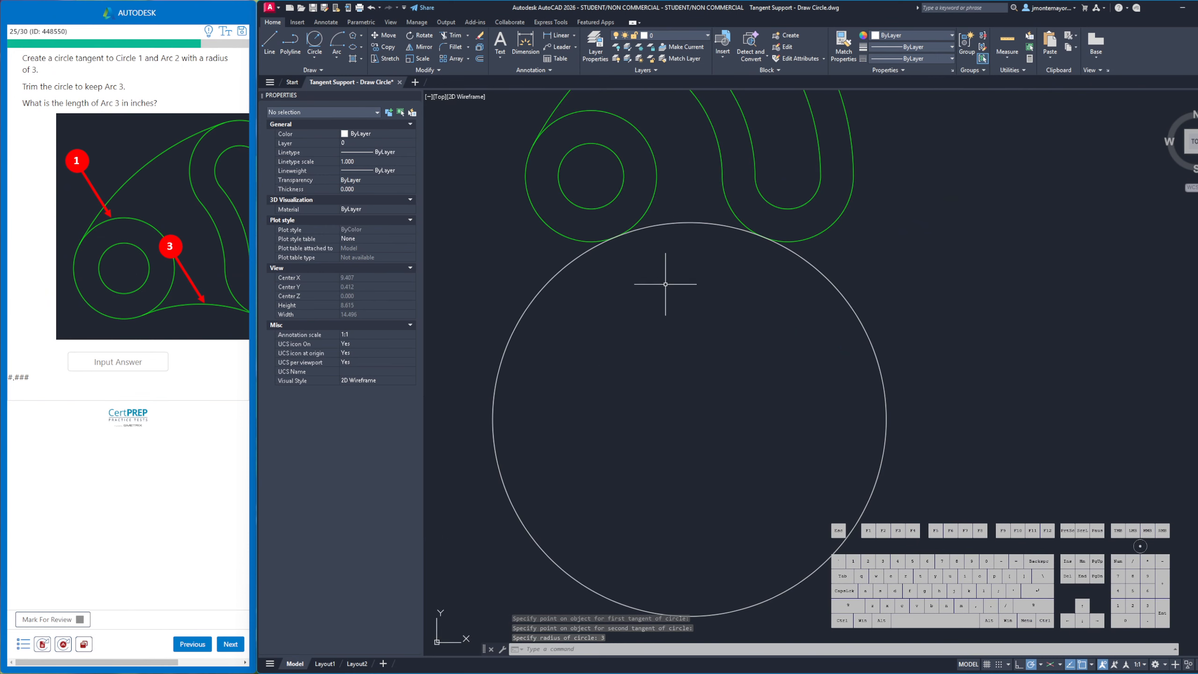
left_click(452, 35)
left_click_drag(486, 284, 585, 312)
right_click(650, 326)
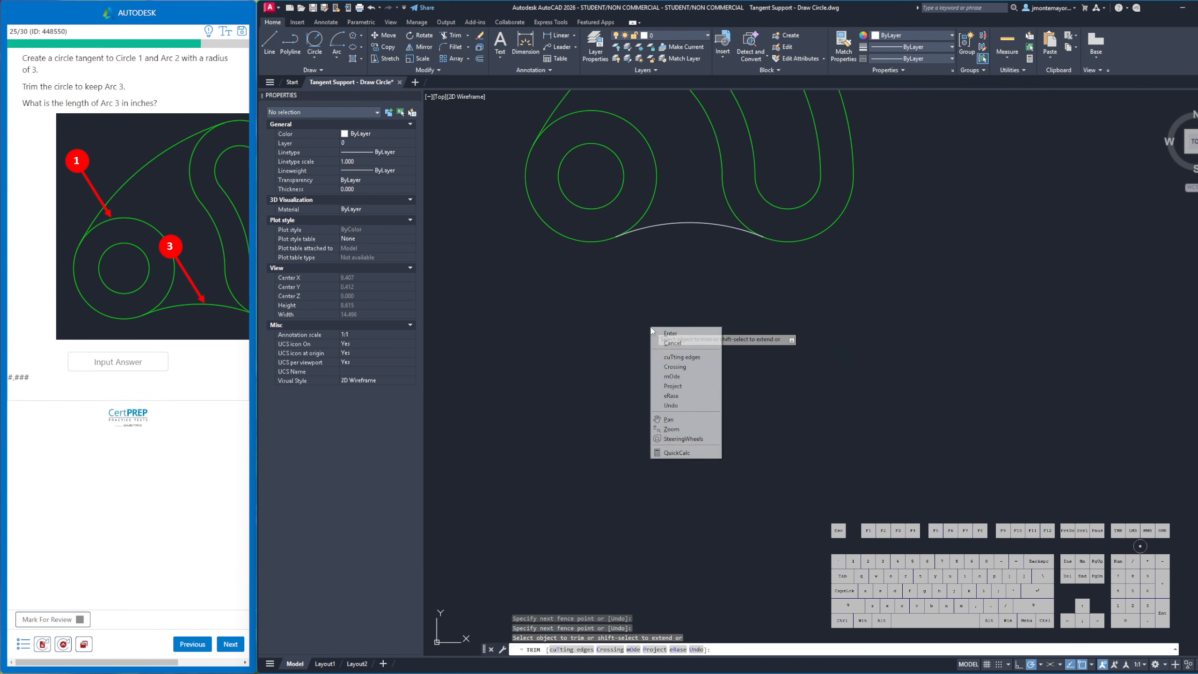
left_click(670, 347)
scroll(602, 287, "down", 2)
middle_click_drag(602, 287, 618, 328)
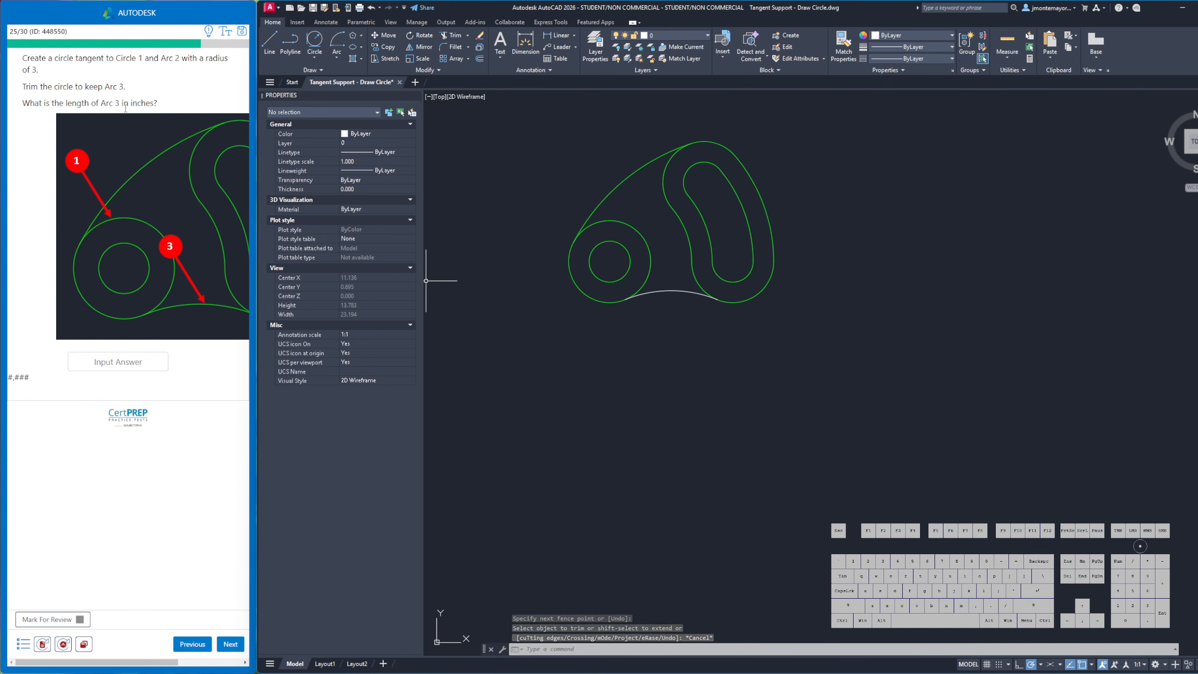
Check Arc 3's length in its properties, submit 2.306 as the answer to question 25, and continue to question 26
left_click(673, 291)
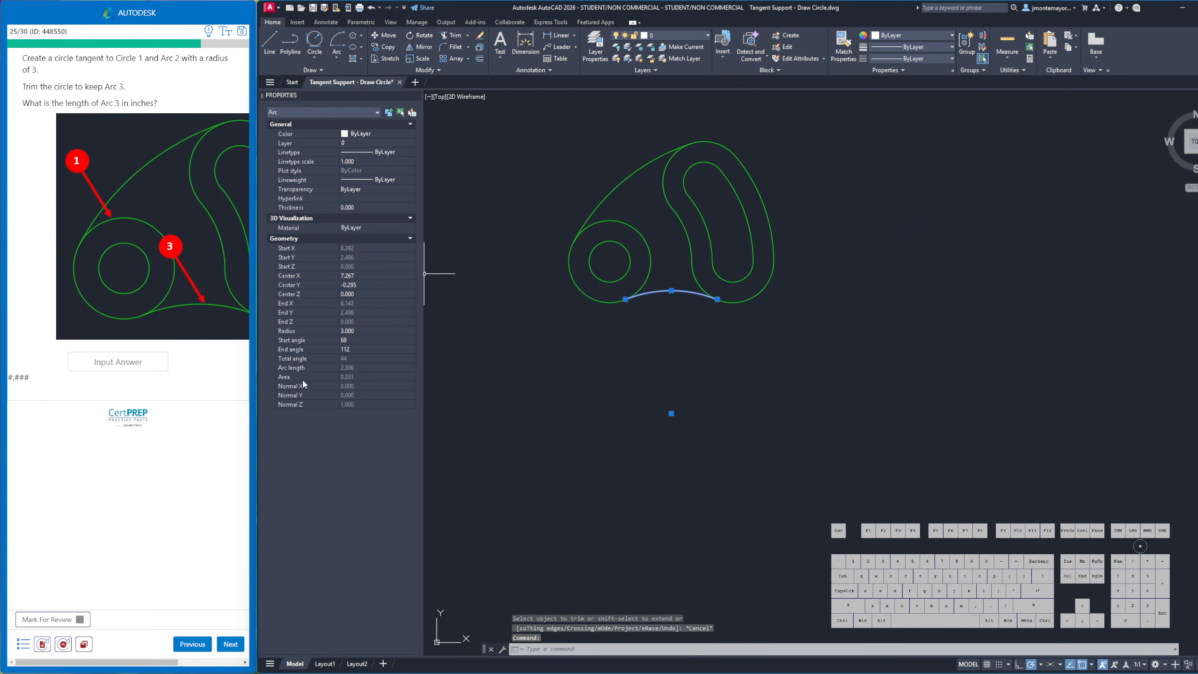
left_click(104, 363)
type("2")
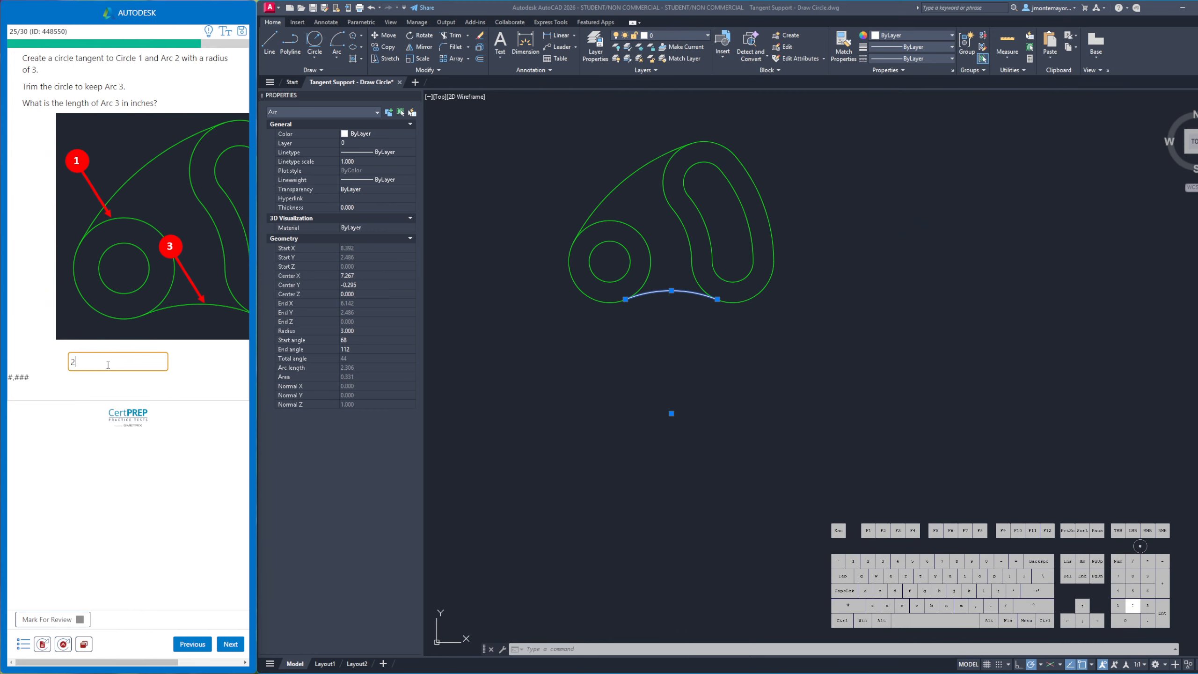
type(".306")
left_click(230, 647)
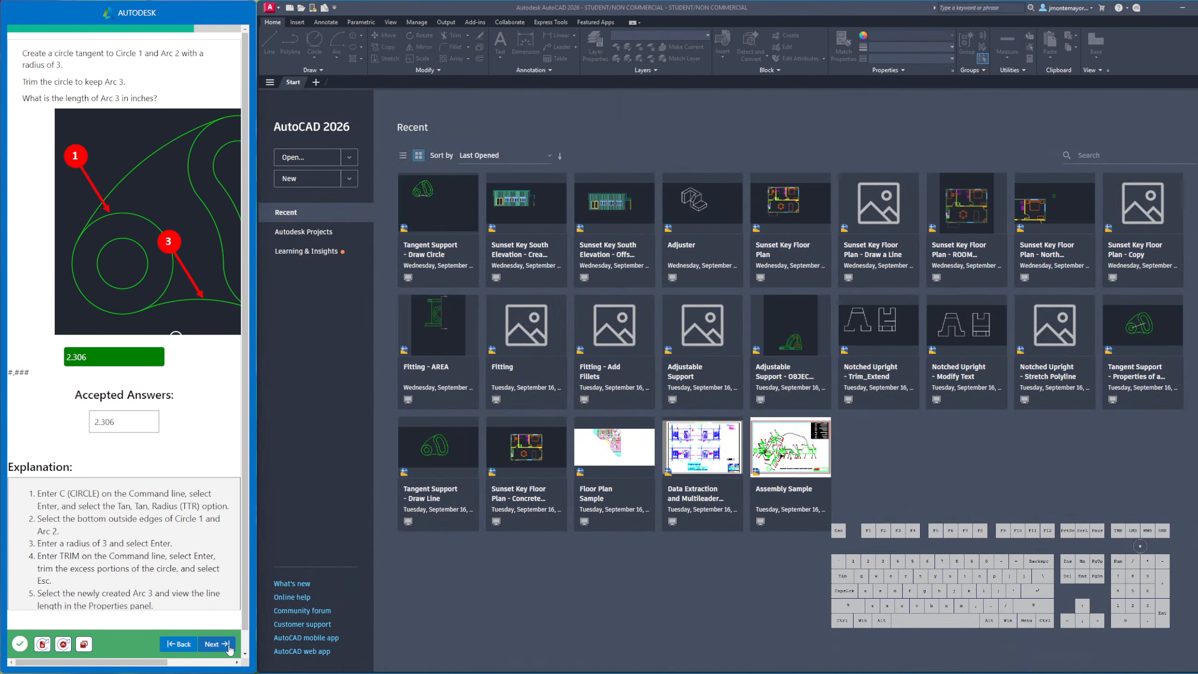
left_click(230, 646)
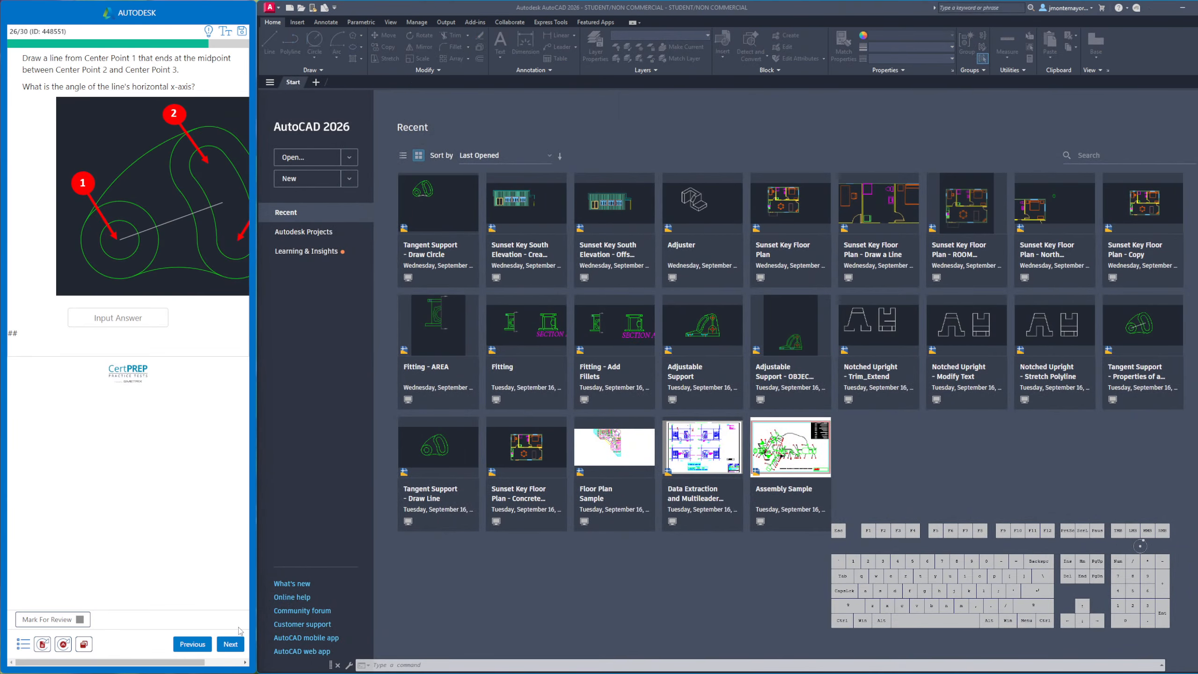
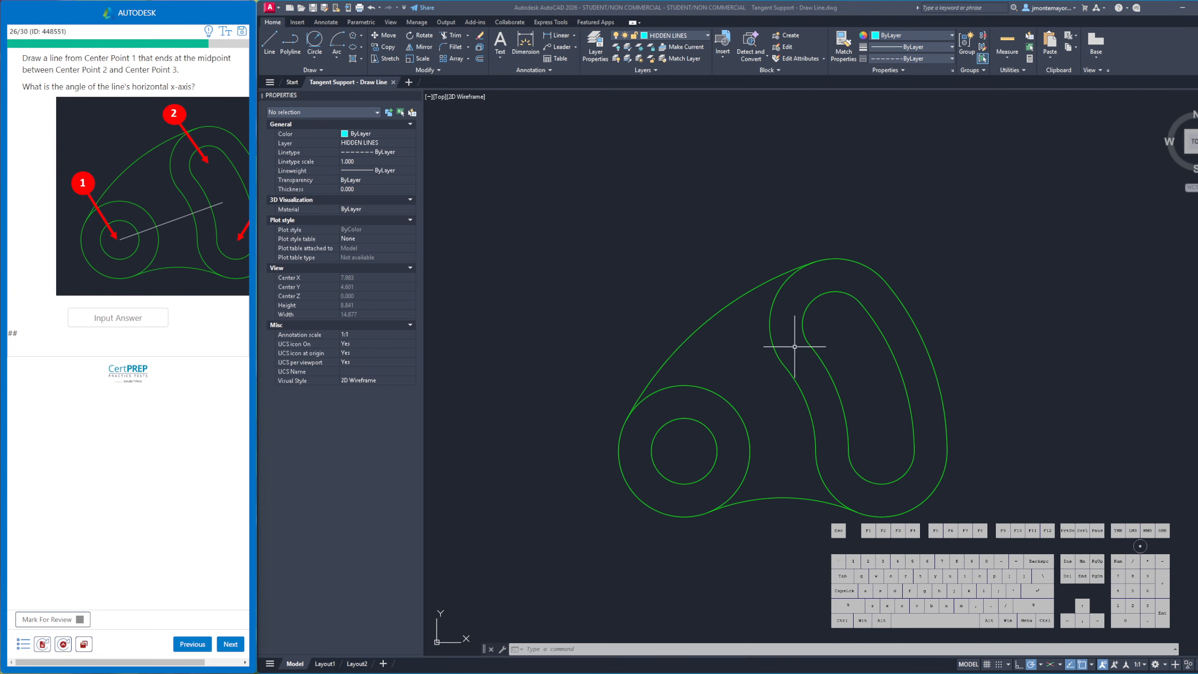
Measure the radius of the inner slot's rounded upper end with Quick measure
left_click(1010, 40)
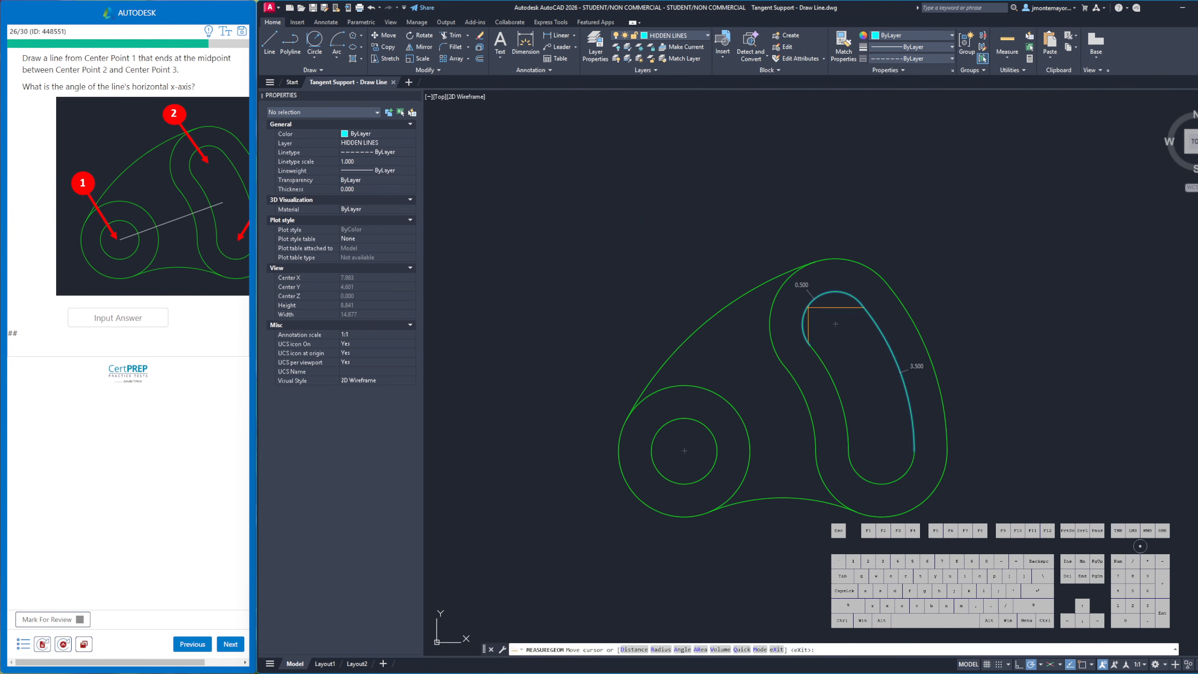
scroll(826, 316, "up", 2)
scroll(855, 329, "up", 3)
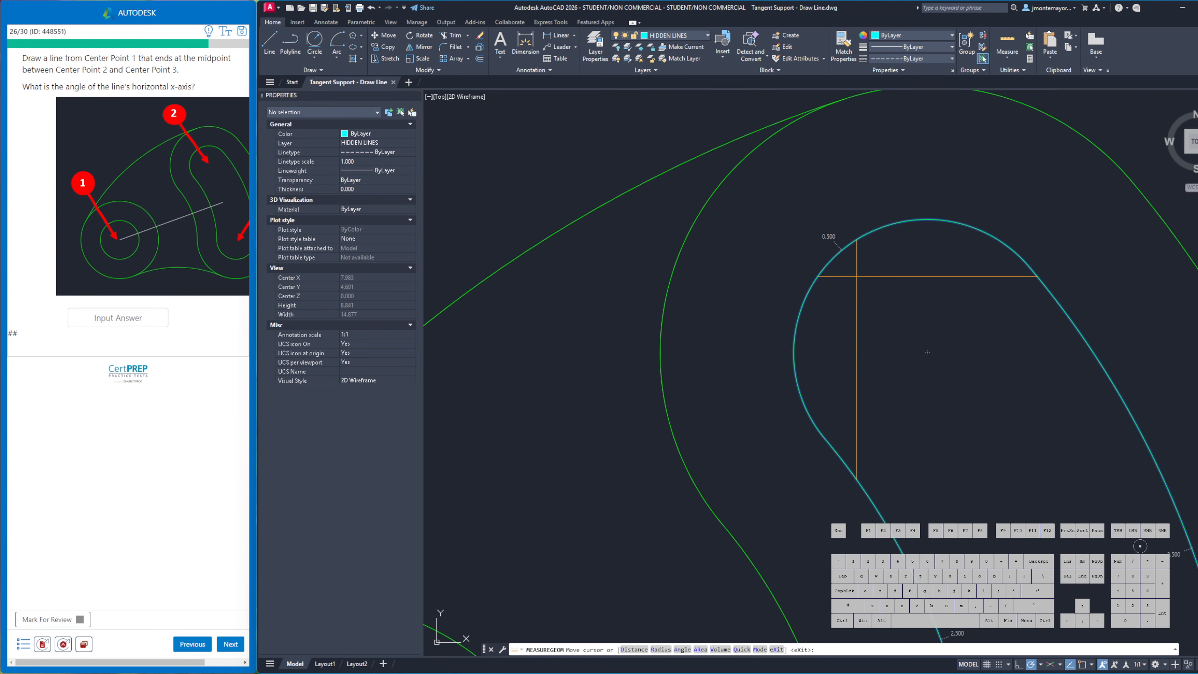
right_click(856, 277)
left_click(868, 288)
scroll(896, 325, "down", 5)
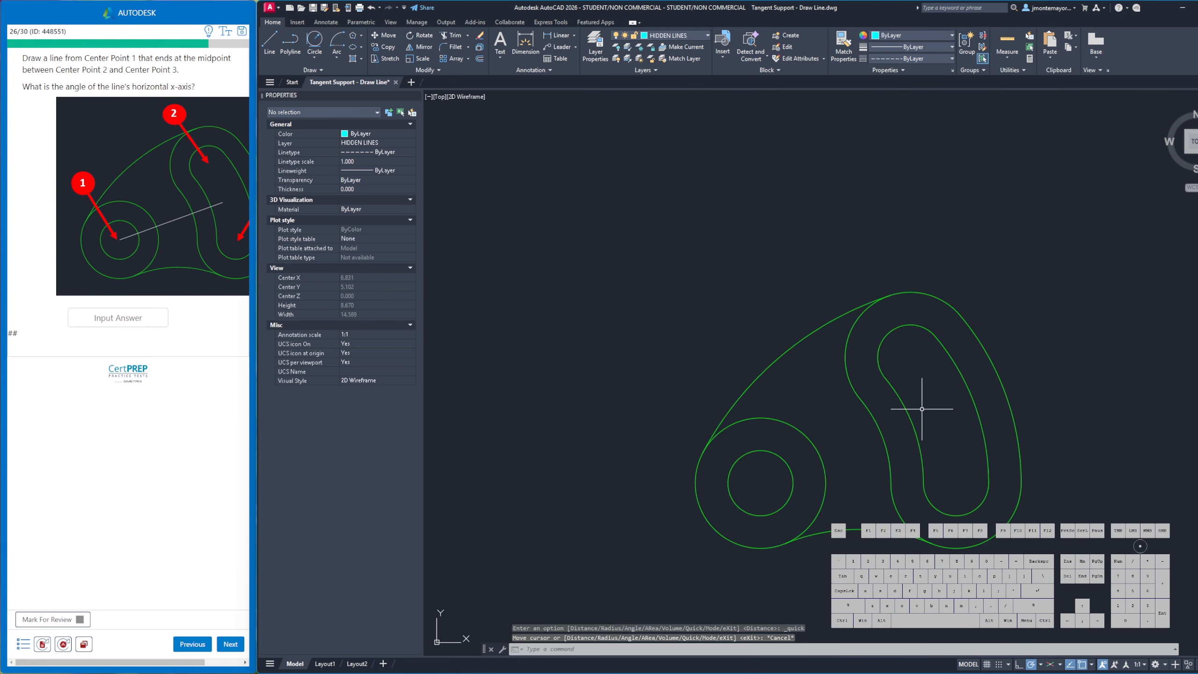
left_click(480, 59)
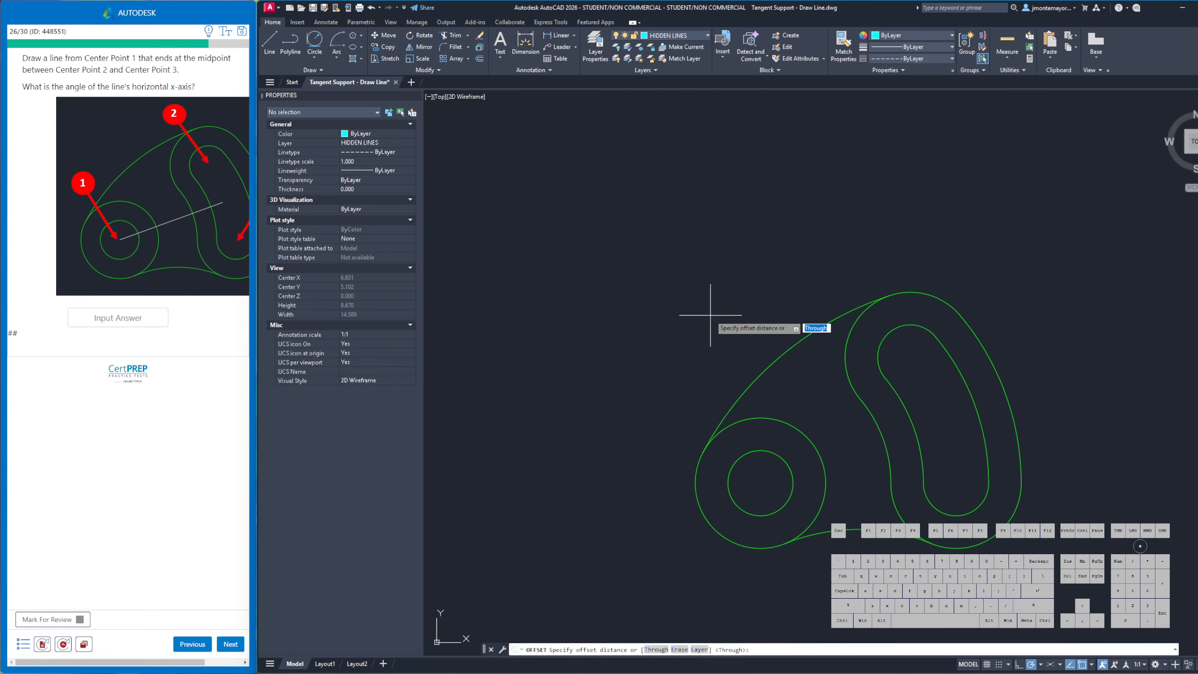
key("Escape")
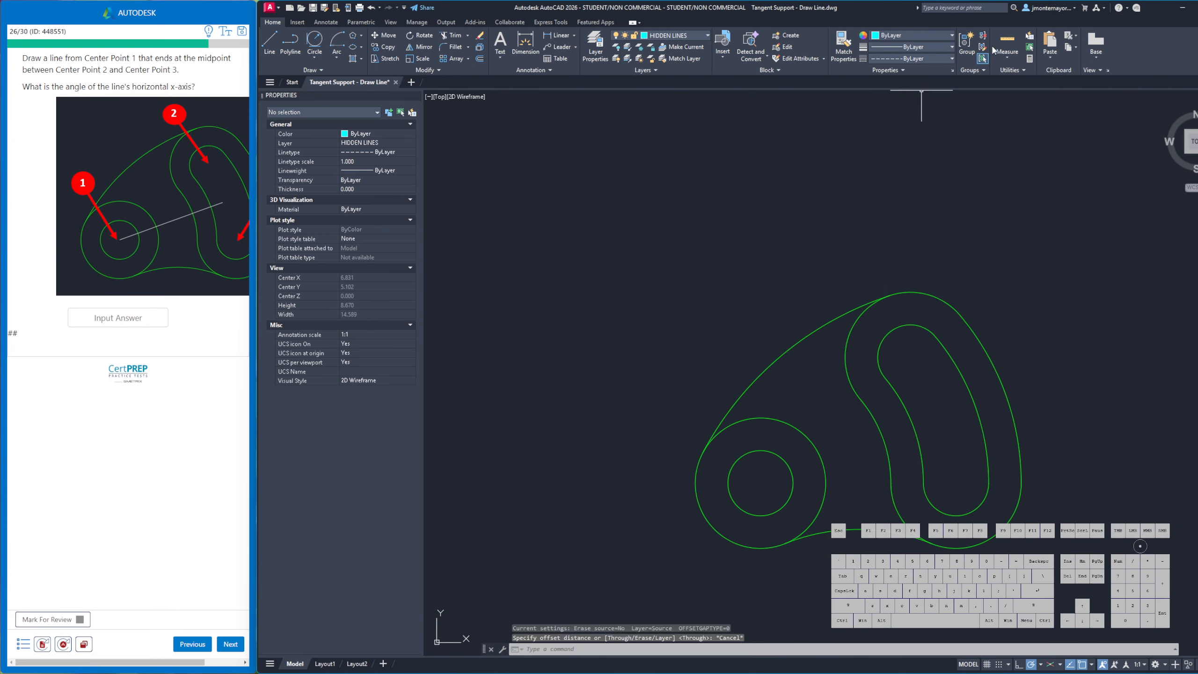
left_click(1007, 43)
key("Escape")
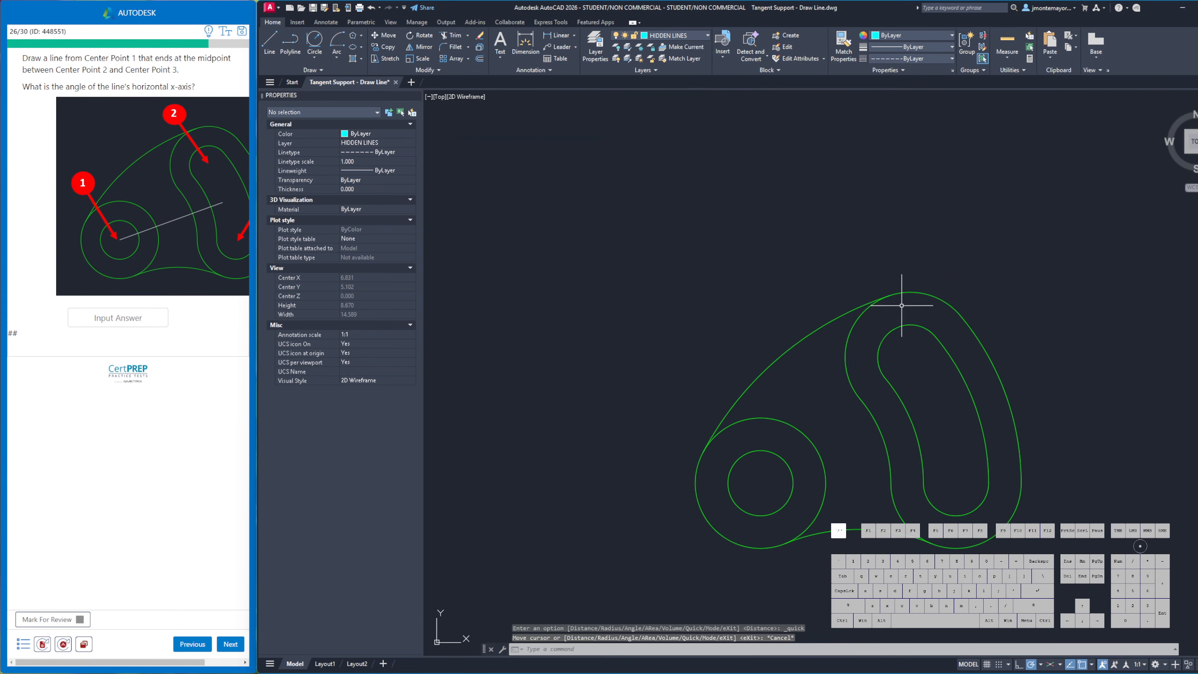
Offset the inner slot's left edge 0.5 toward the inside of the slot
left_click(480, 58)
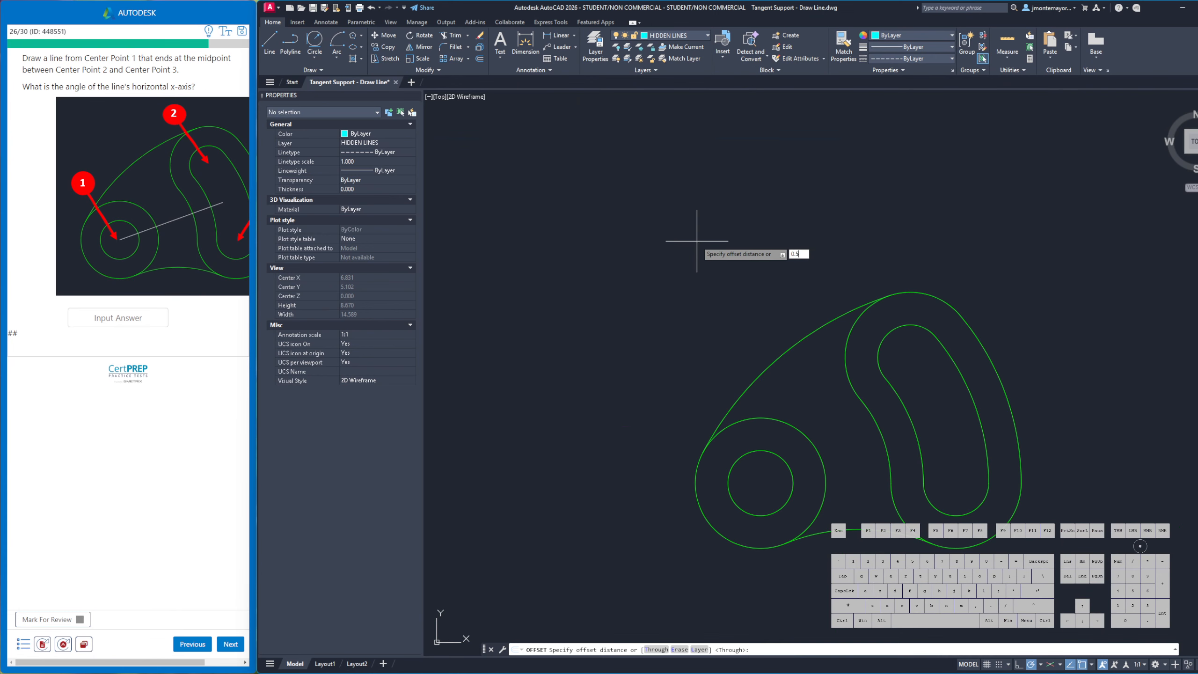
key("Return")
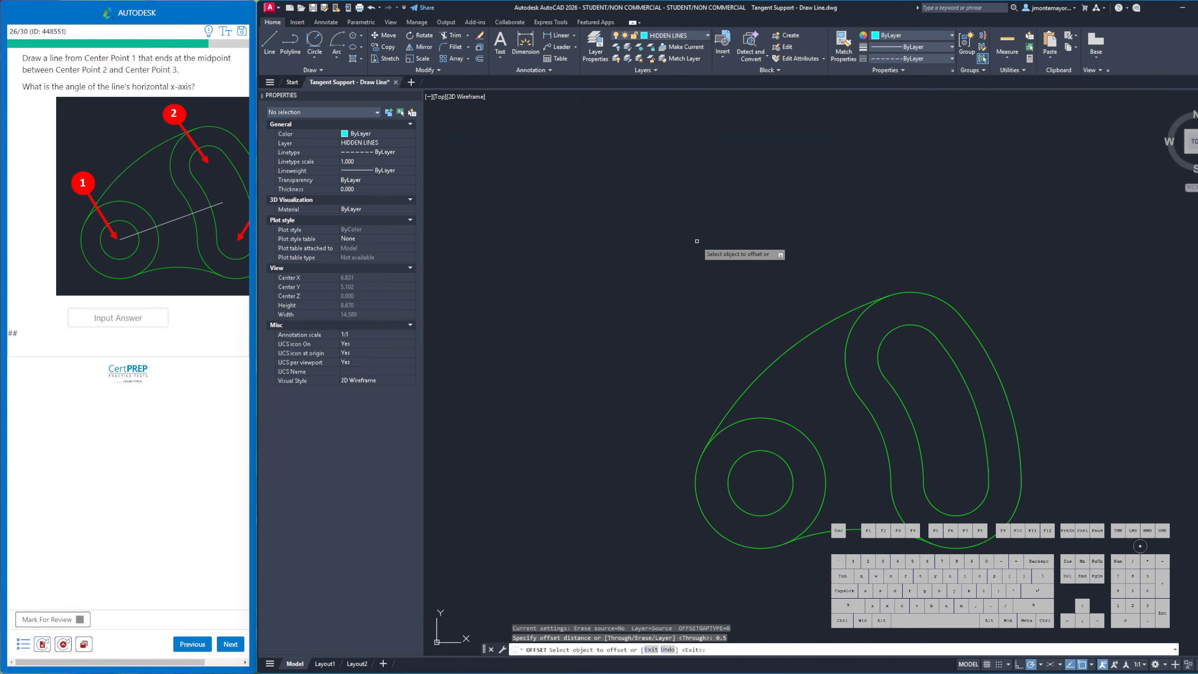
left_click(903, 403)
left_click(927, 395)
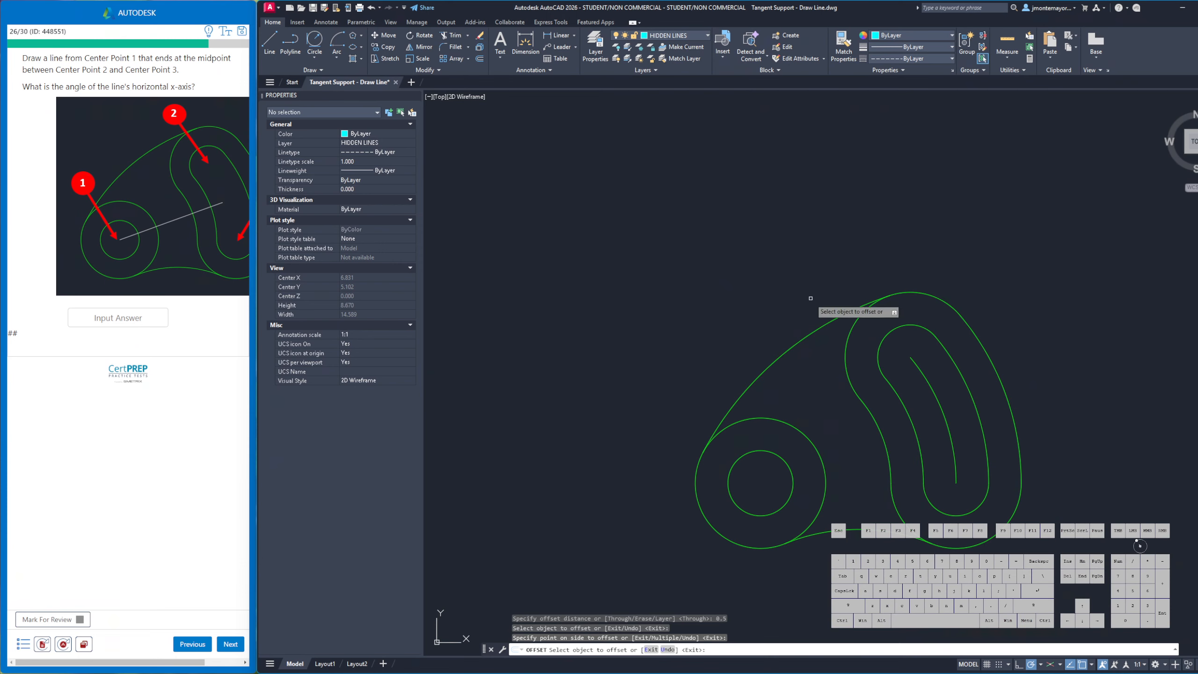
key("Escape")
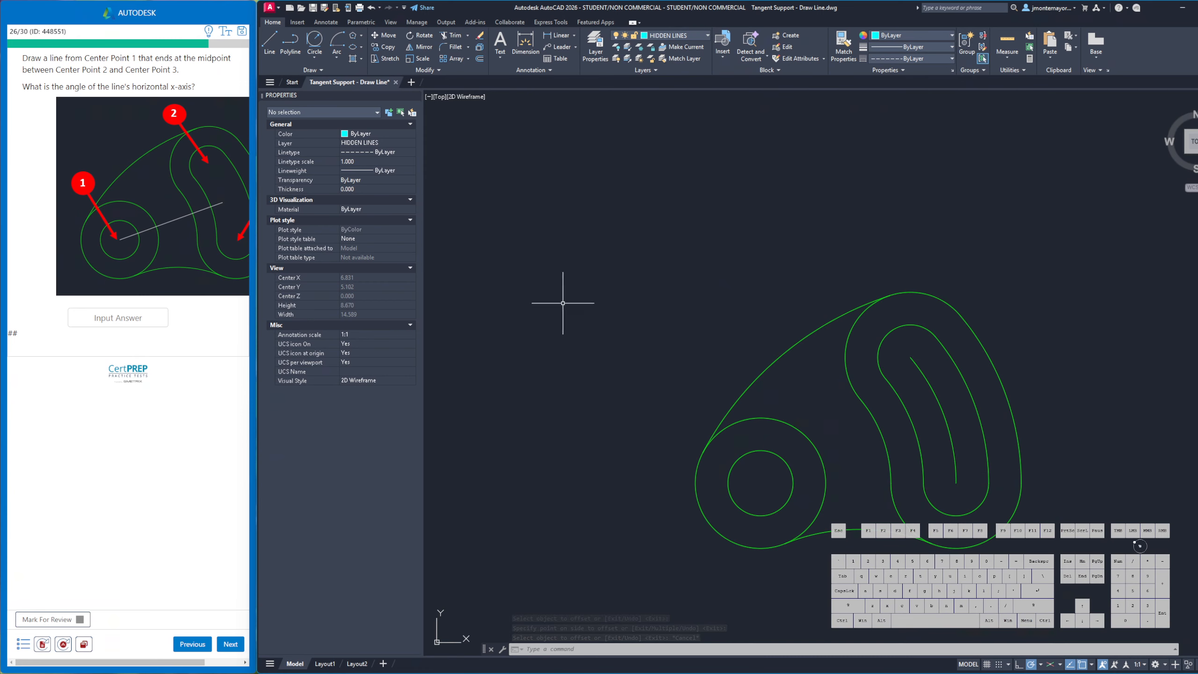
Draw a line from the center of the concentric circles to the midpoint of the slot's middle arc
left_click(270, 42)
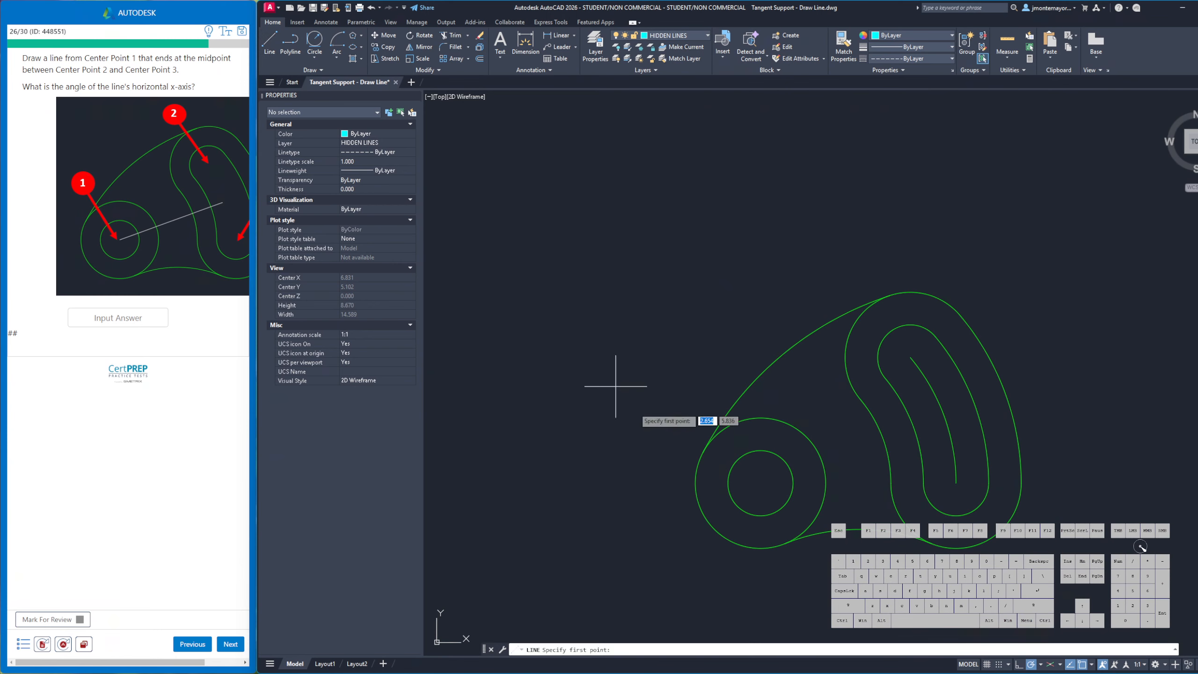
left_click(762, 482)
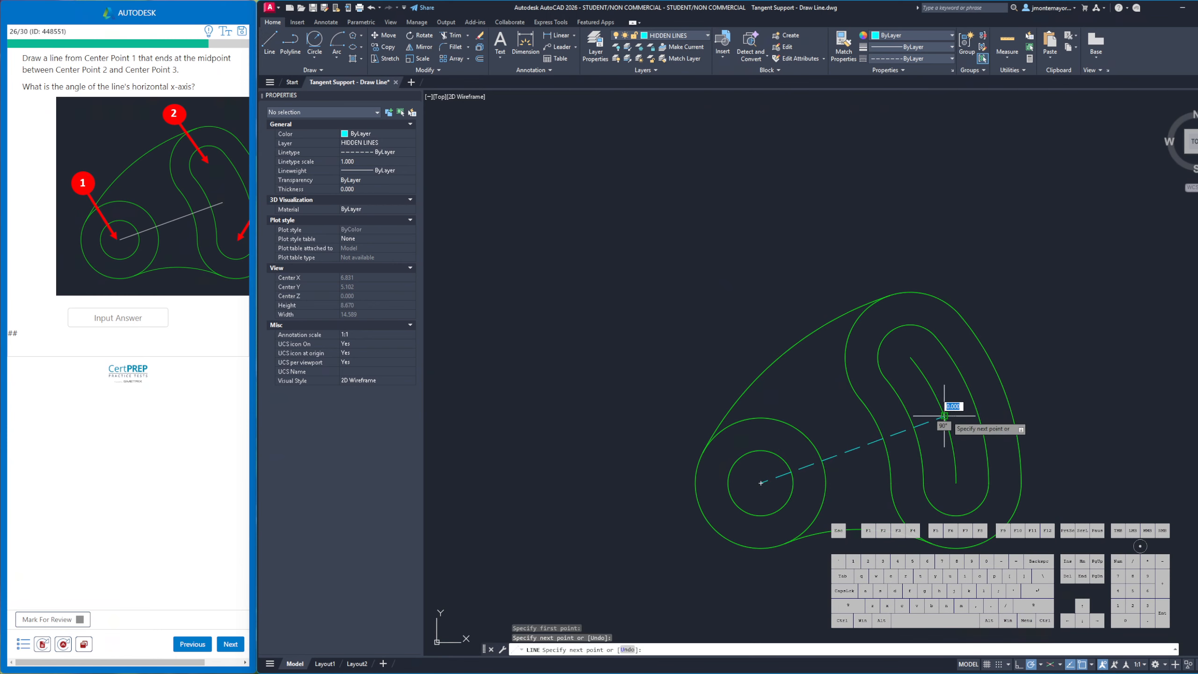
right_click(1039, 359)
left_click(1061, 376)
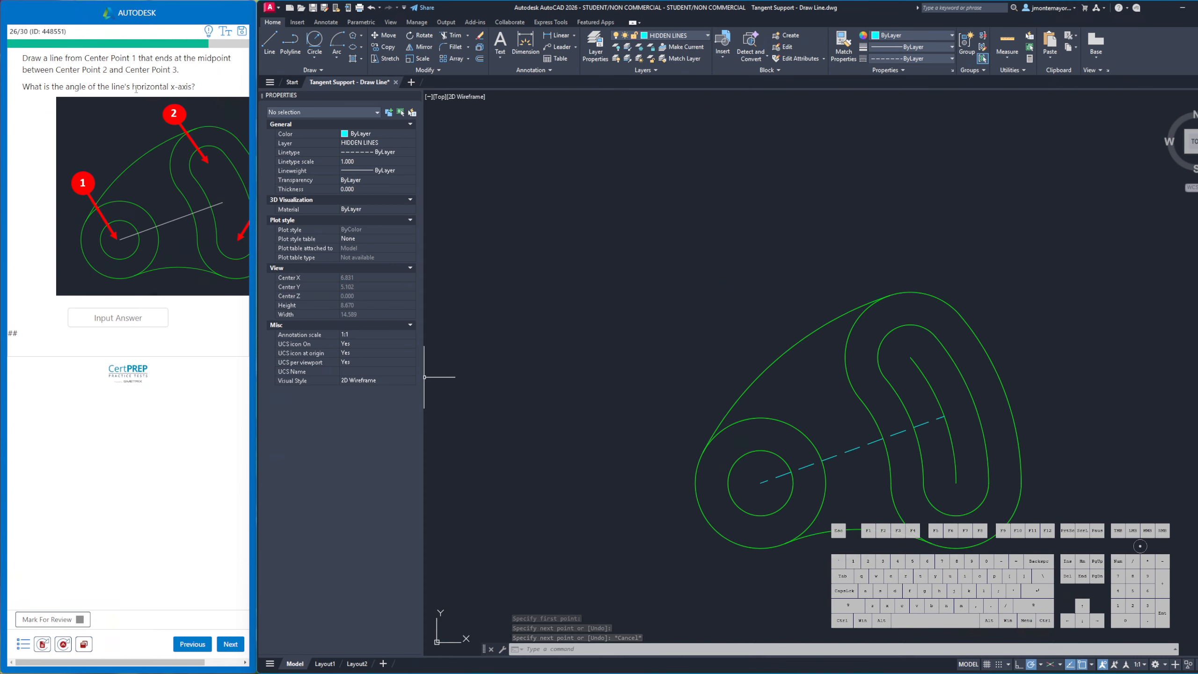
Check the new line's angle in its properties and submit 20 as the answer to question 26
left_click(853, 449)
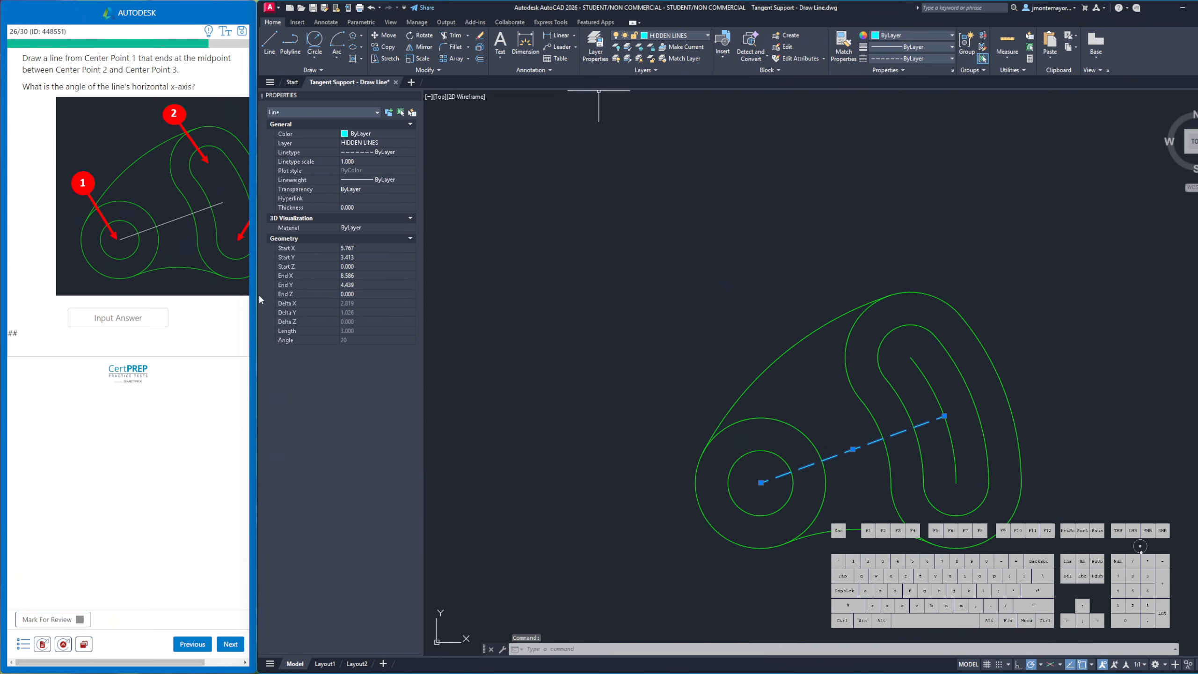
left_click(147, 316)
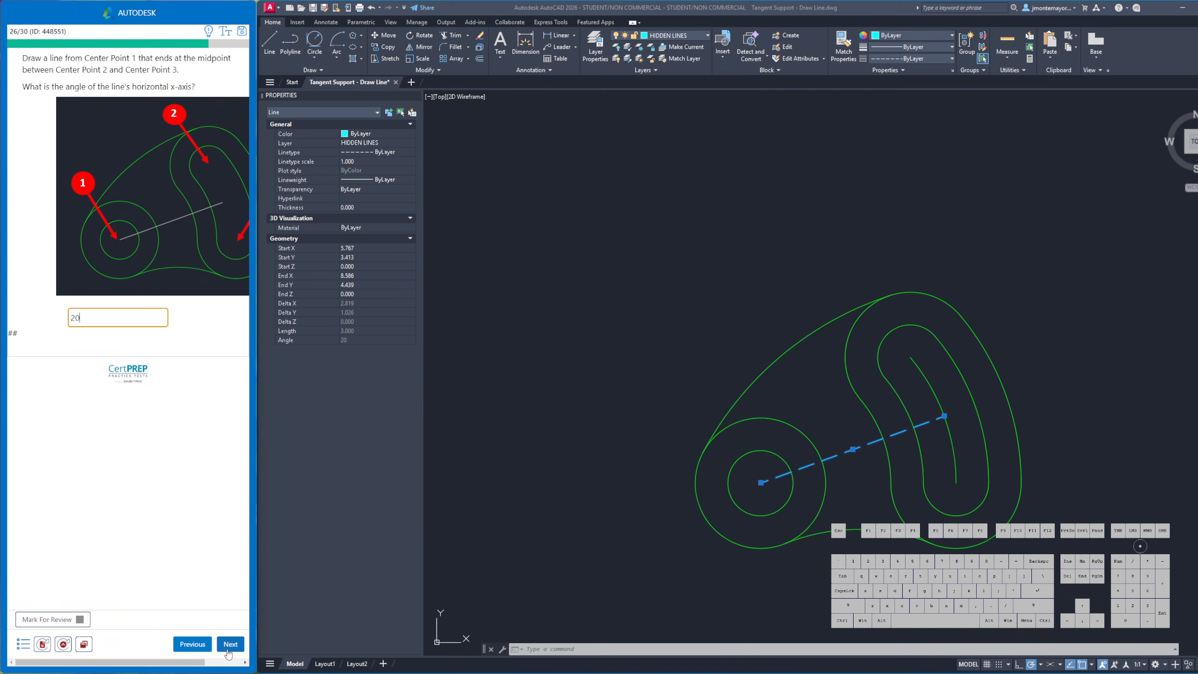
left_click(227, 650)
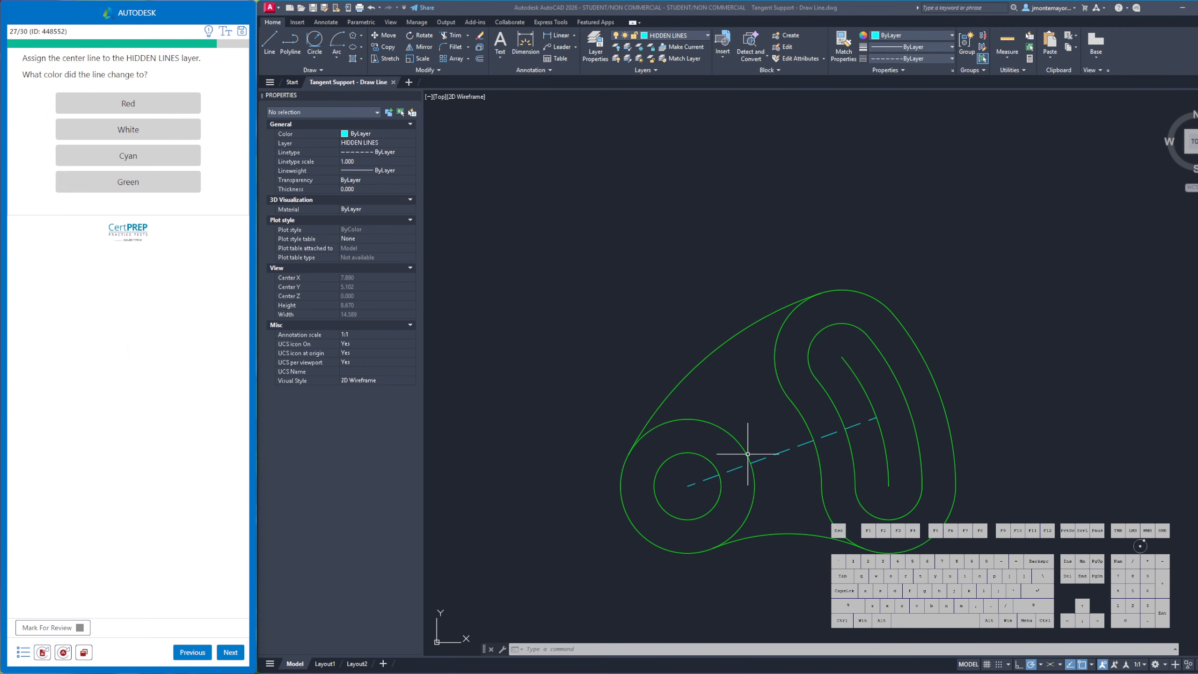
Load the exercise drawing for question 27 and assign its center line to the HIDDEN LINES layer
left_click(43, 653)
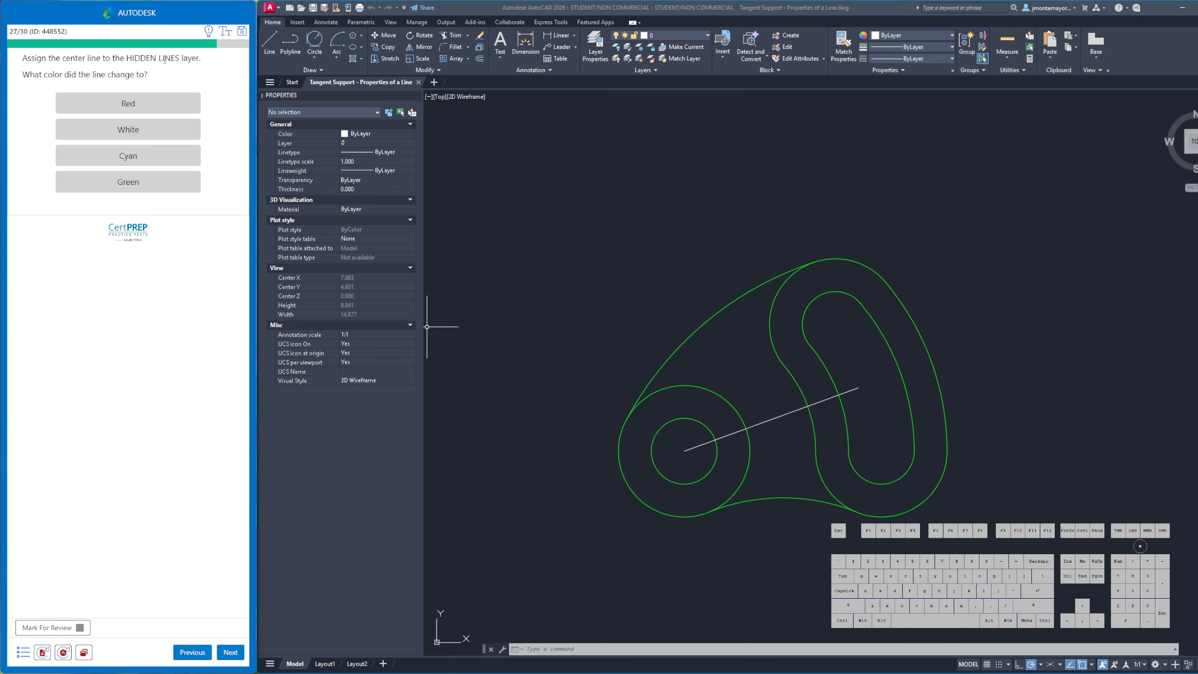
left_click(768, 419)
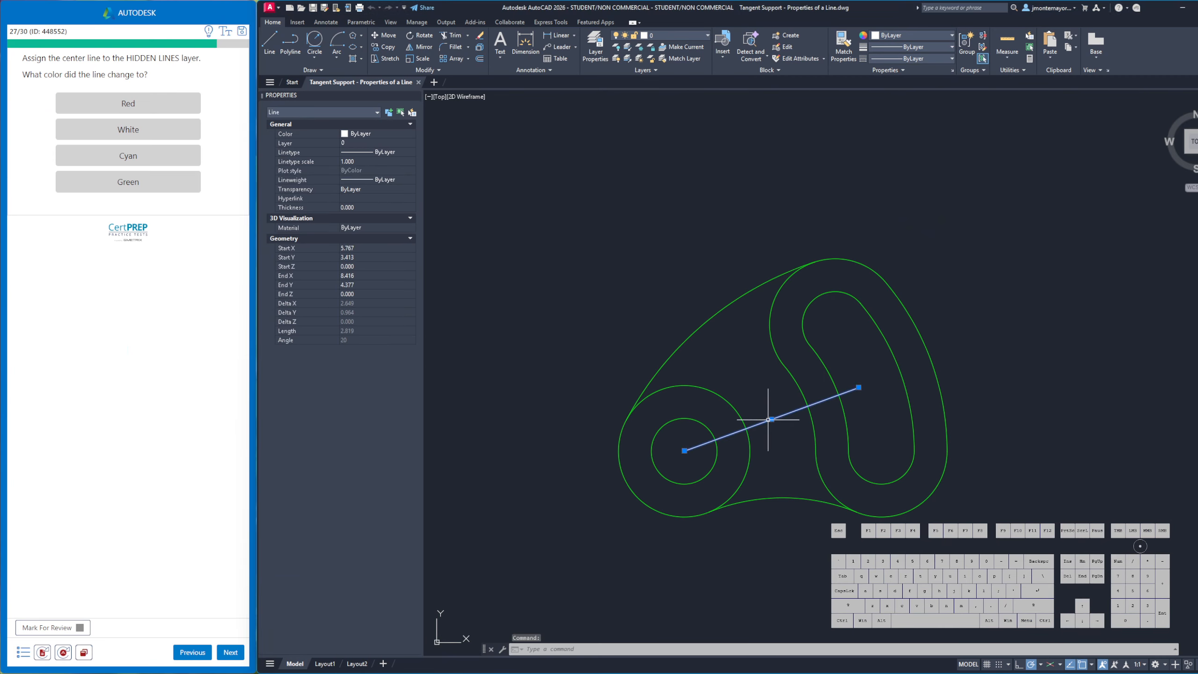
left_click(676, 36)
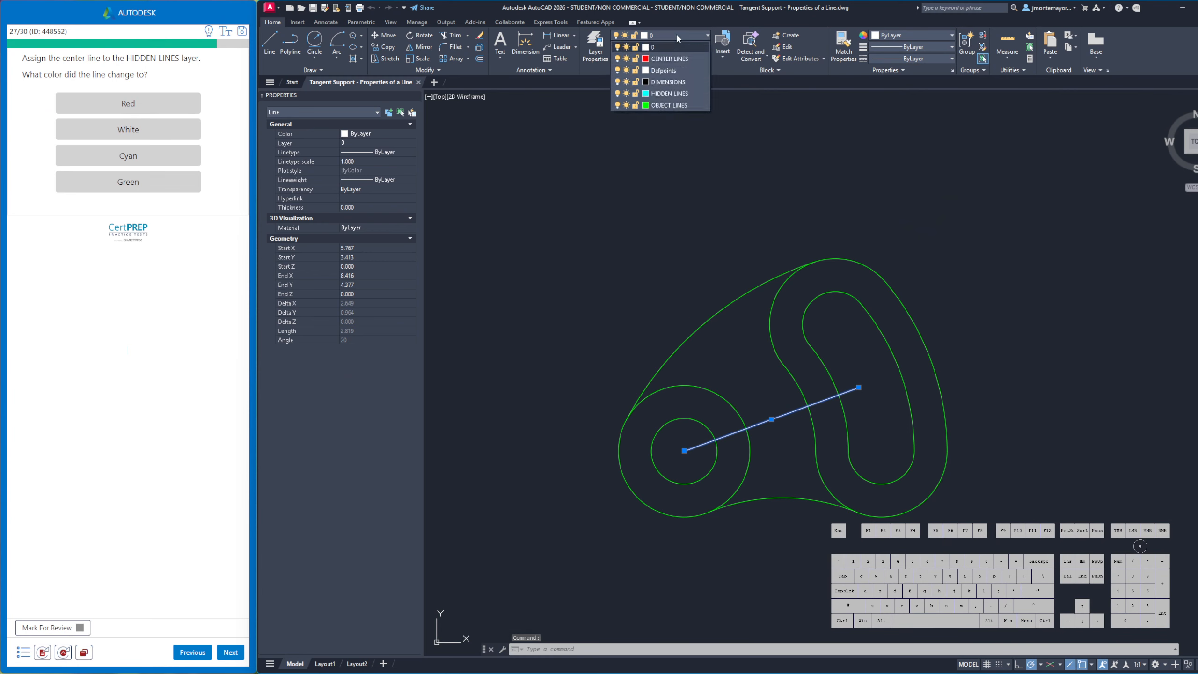
left_click(669, 94)
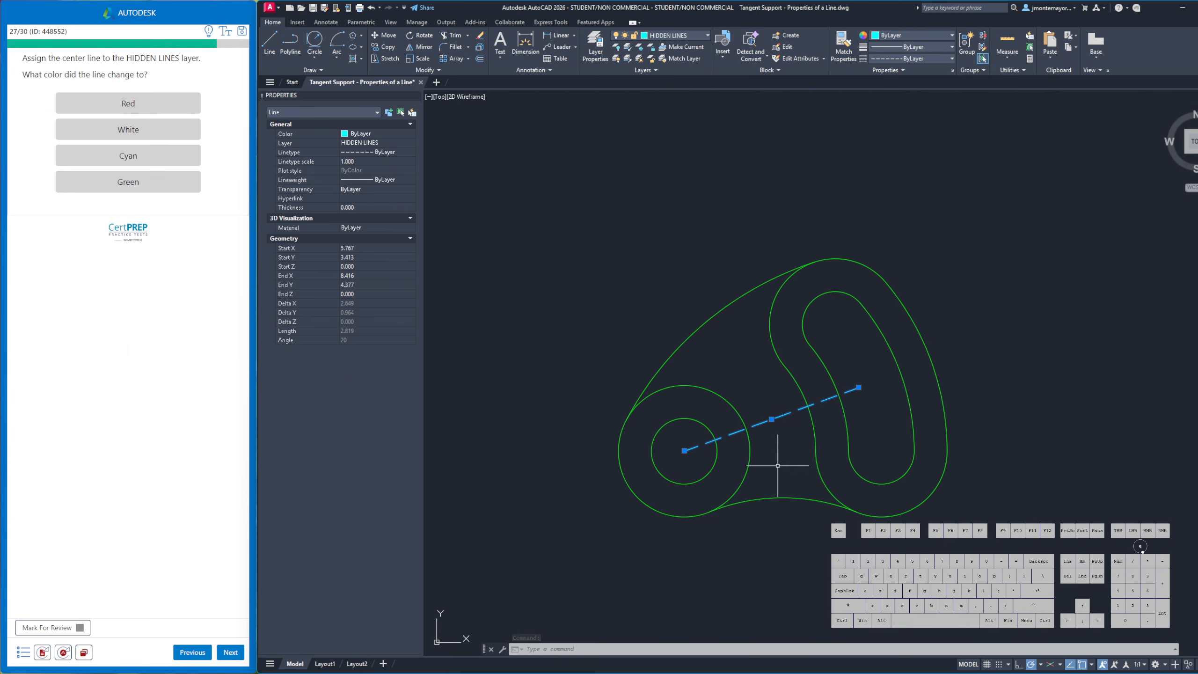
Deselect the center line, submit Cyan as the answer to question 27 and continue to question 28
left_click(625, 290)
key("Escape")
key("Escape")
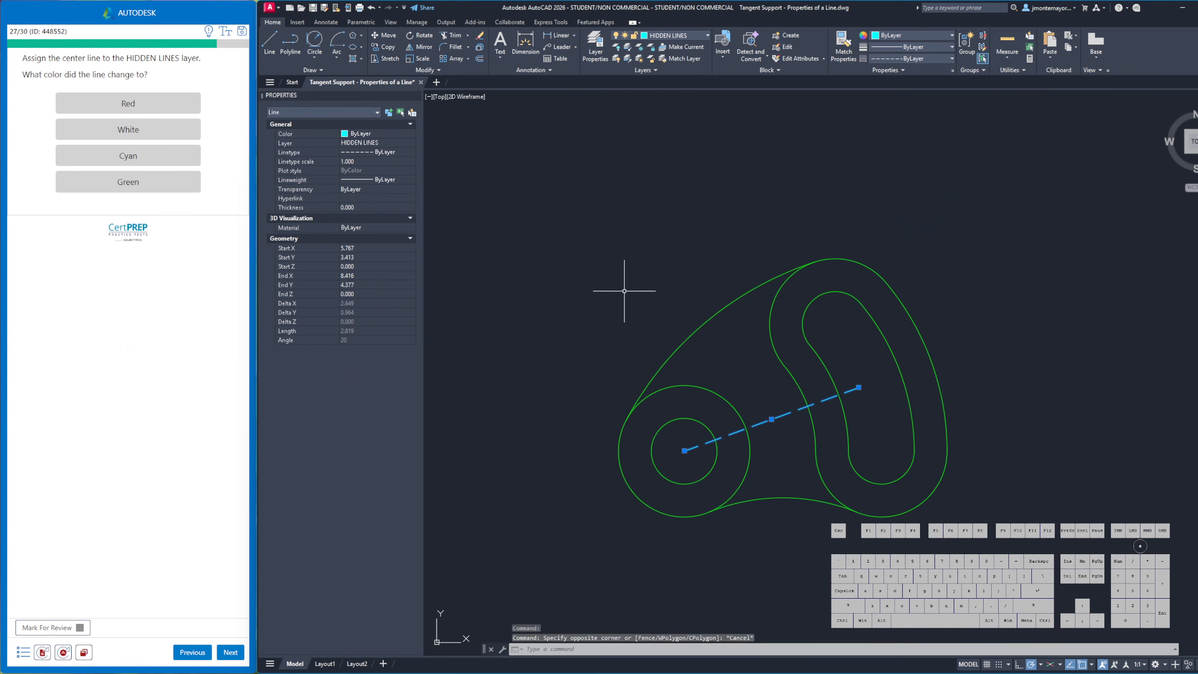
left_click(143, 157)
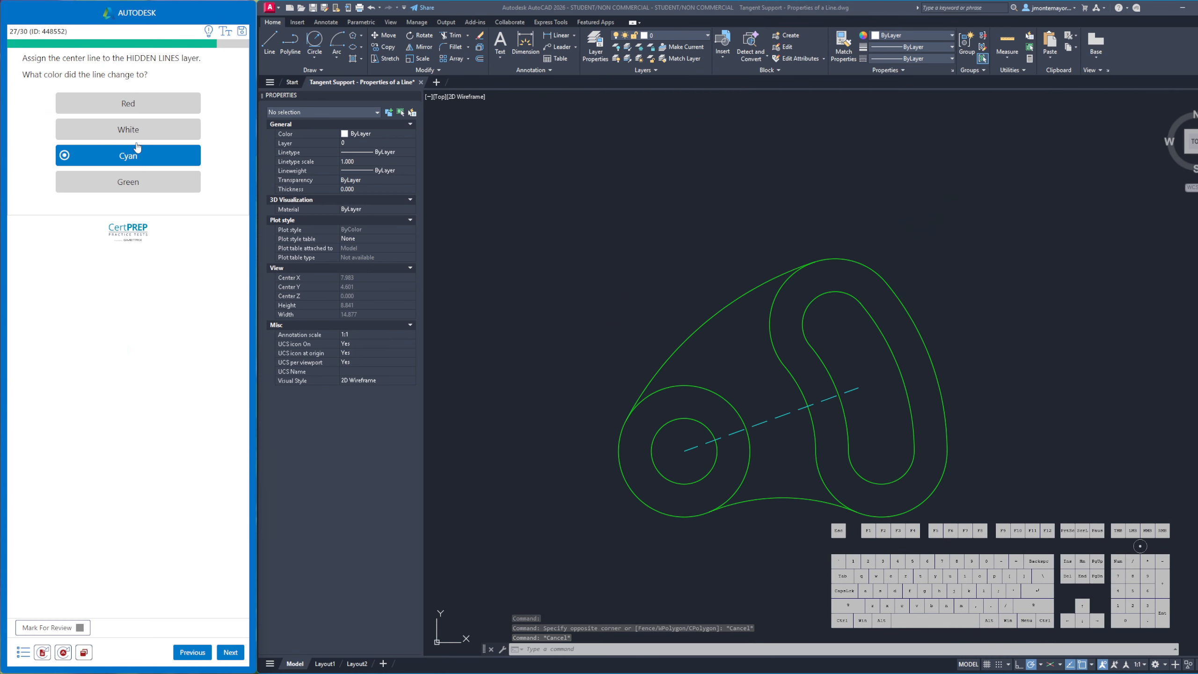
left_click(232, 654)
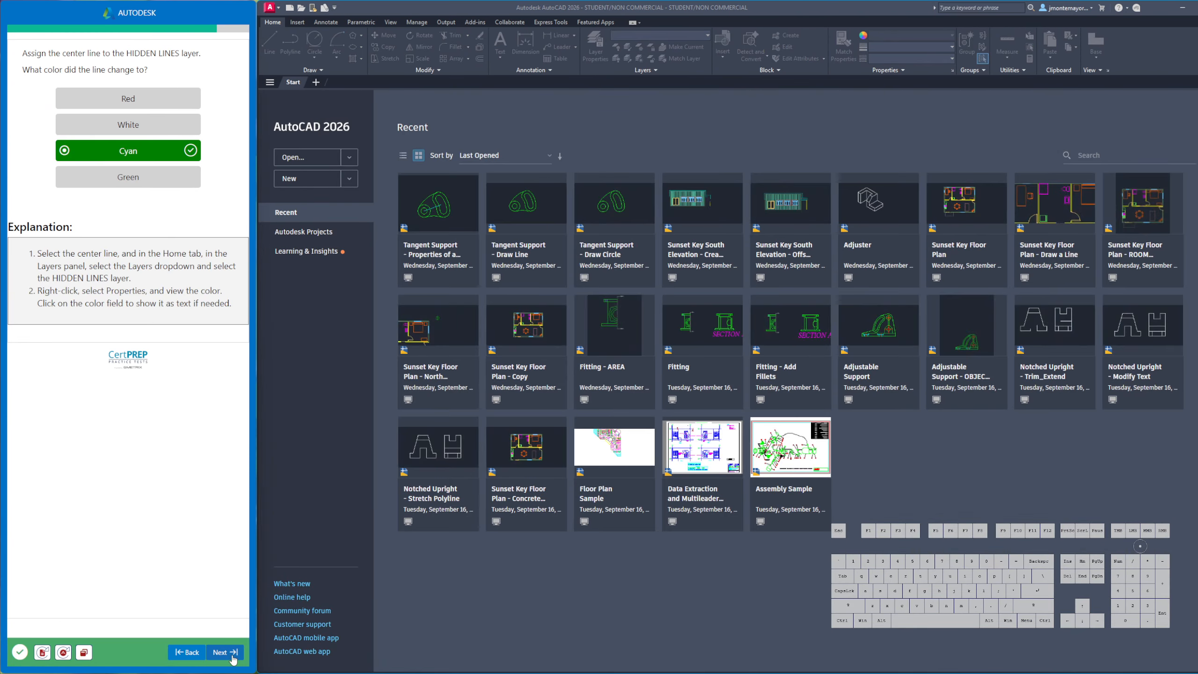
left_click(232, 658)
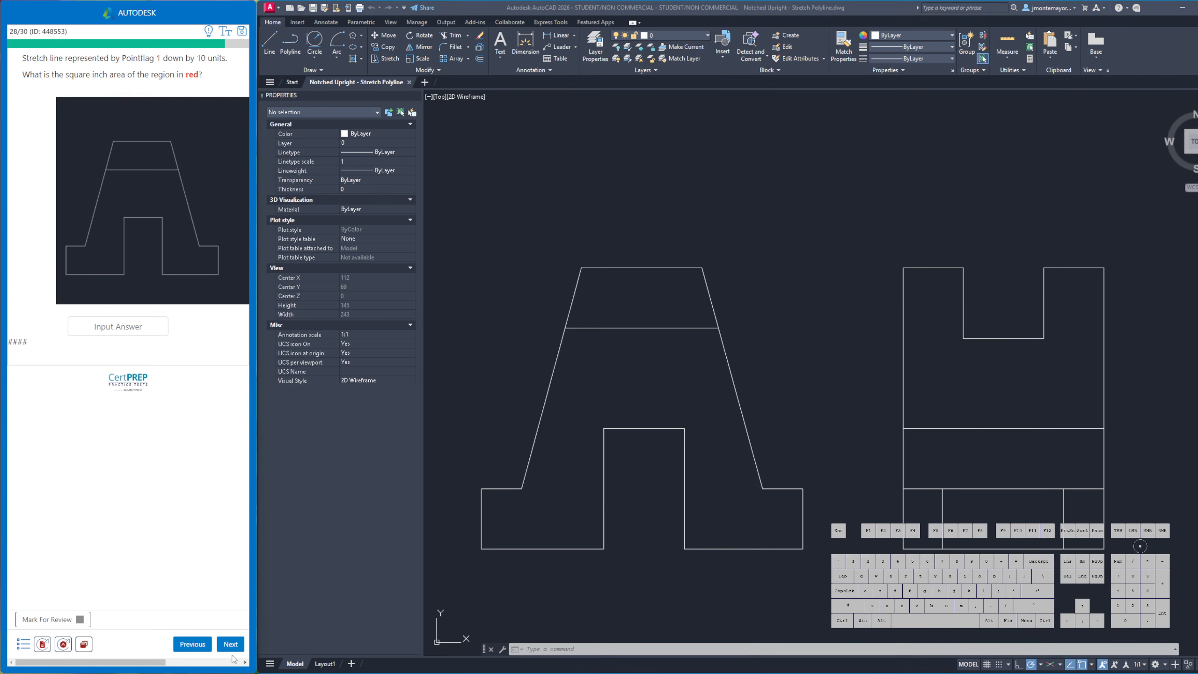
Check the question's reference image and stretch the bottom edge of the right-hand view's upper notch down by 10 units
left_click(166, 228)
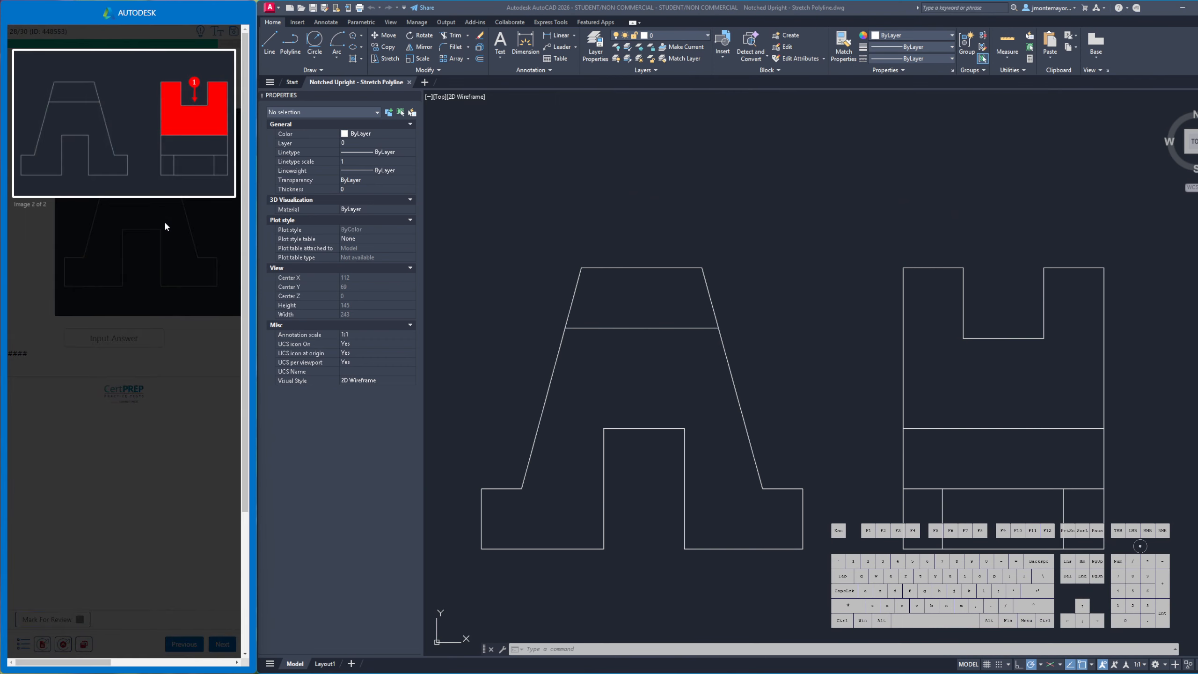
left_click(1007, 339)
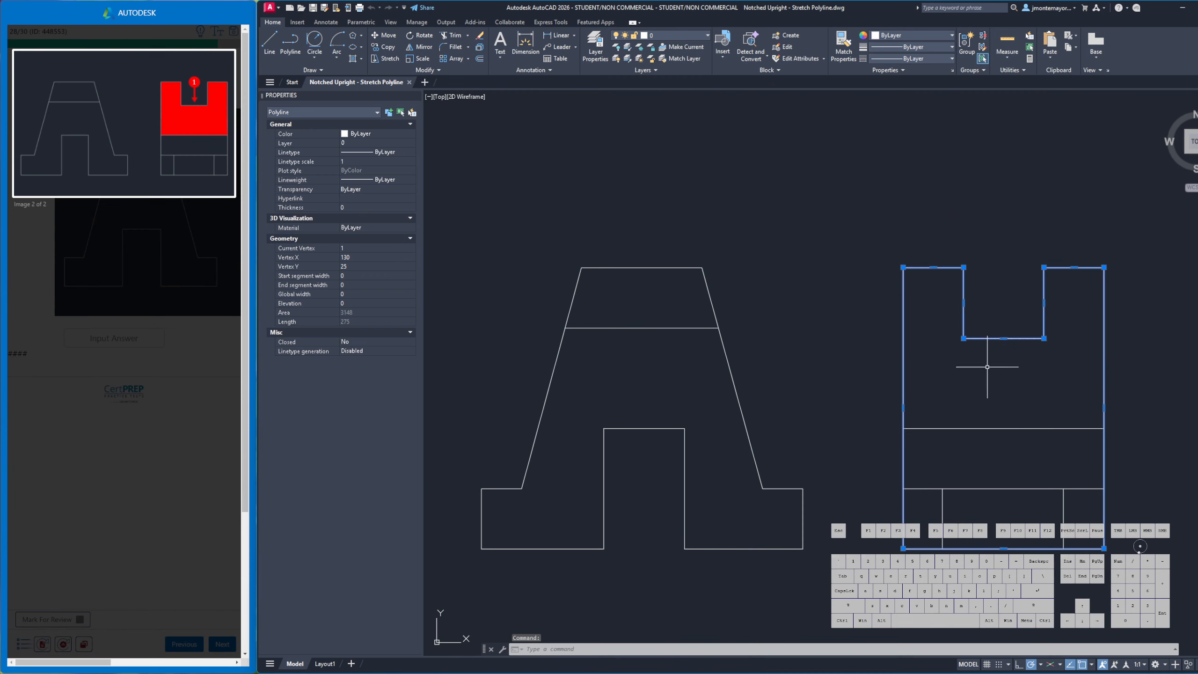
mouse_move(1004, 338)
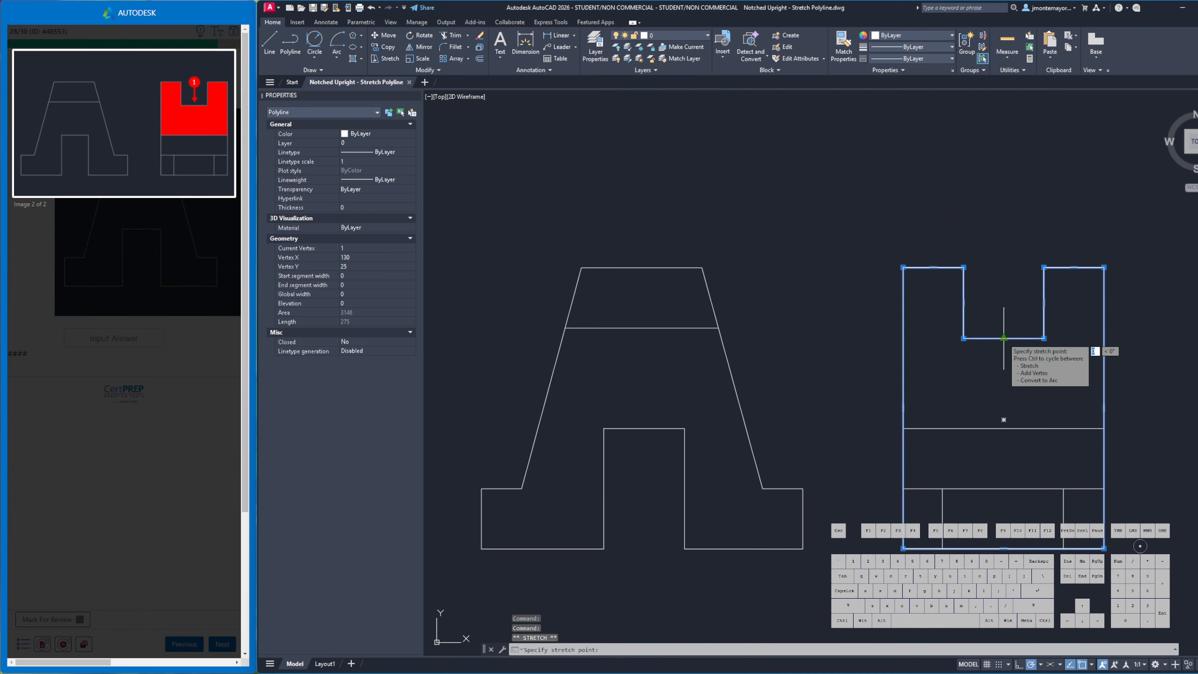
left_click(1004, 339)
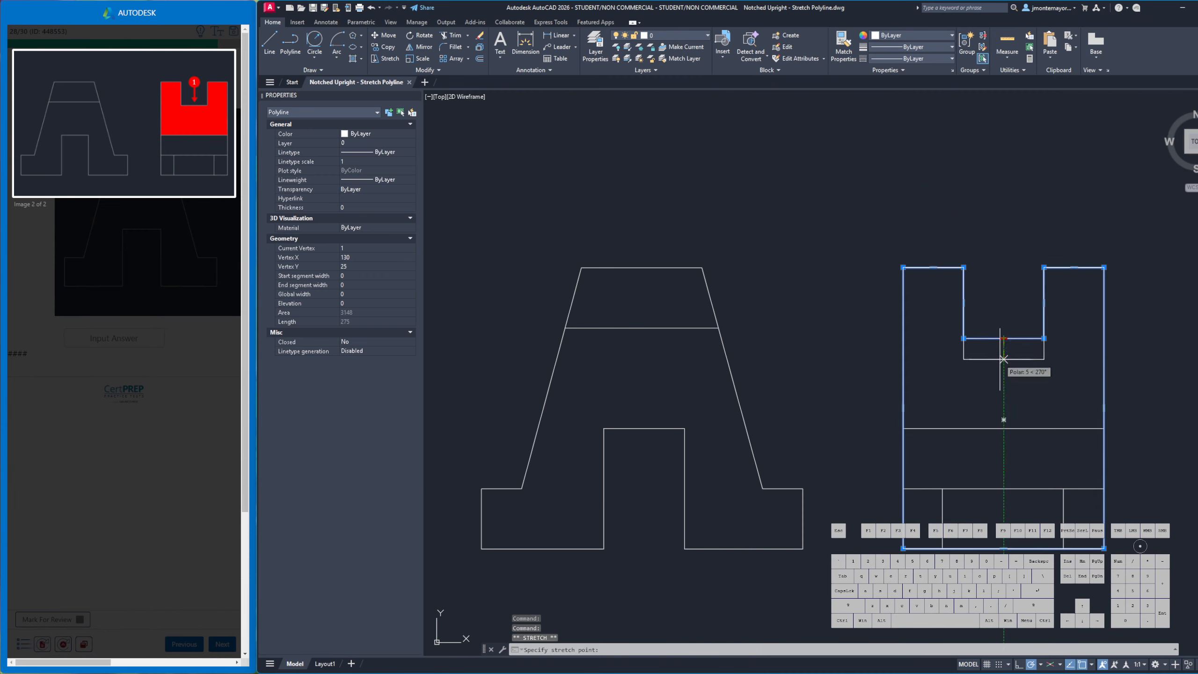
type("10")
key("Return")
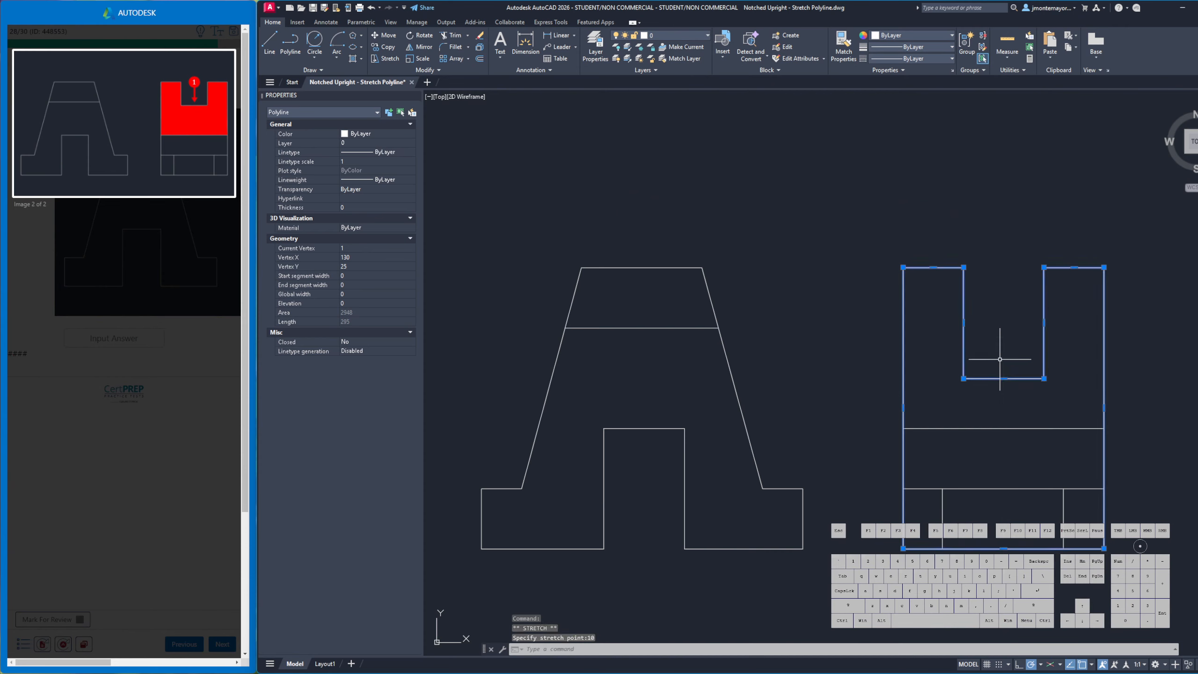
key("Escape")
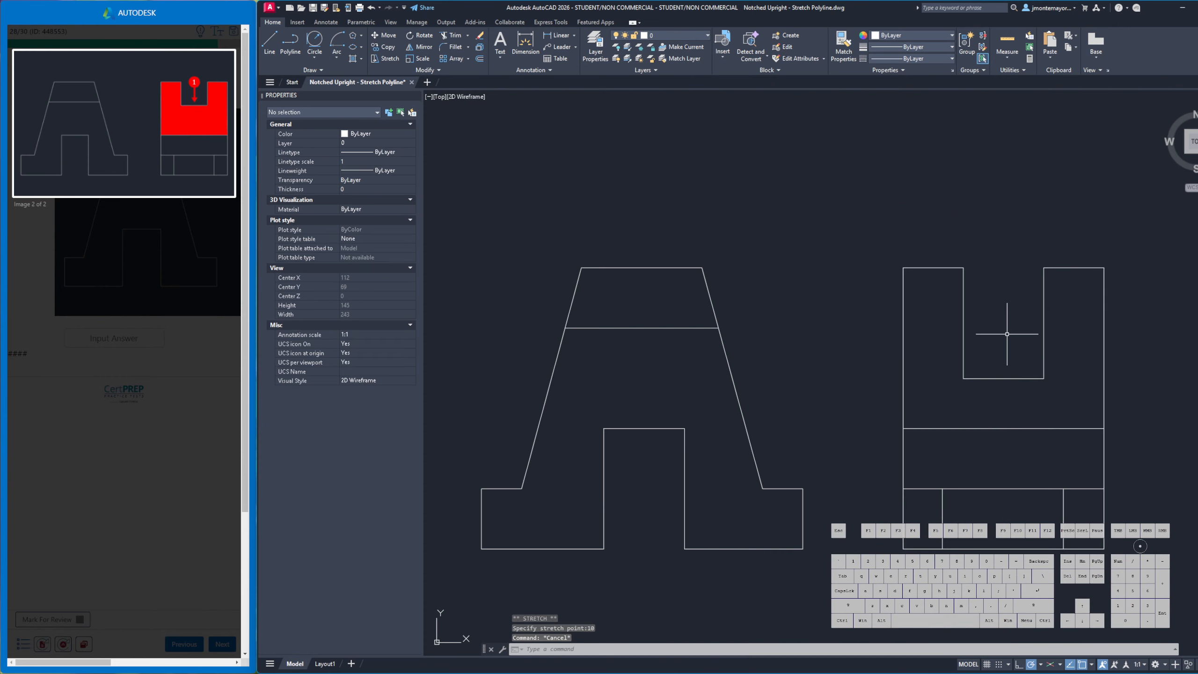
Measure the area of the right-hand view's upper region around the notch with the quick measure tool
left_click(1008, 58)
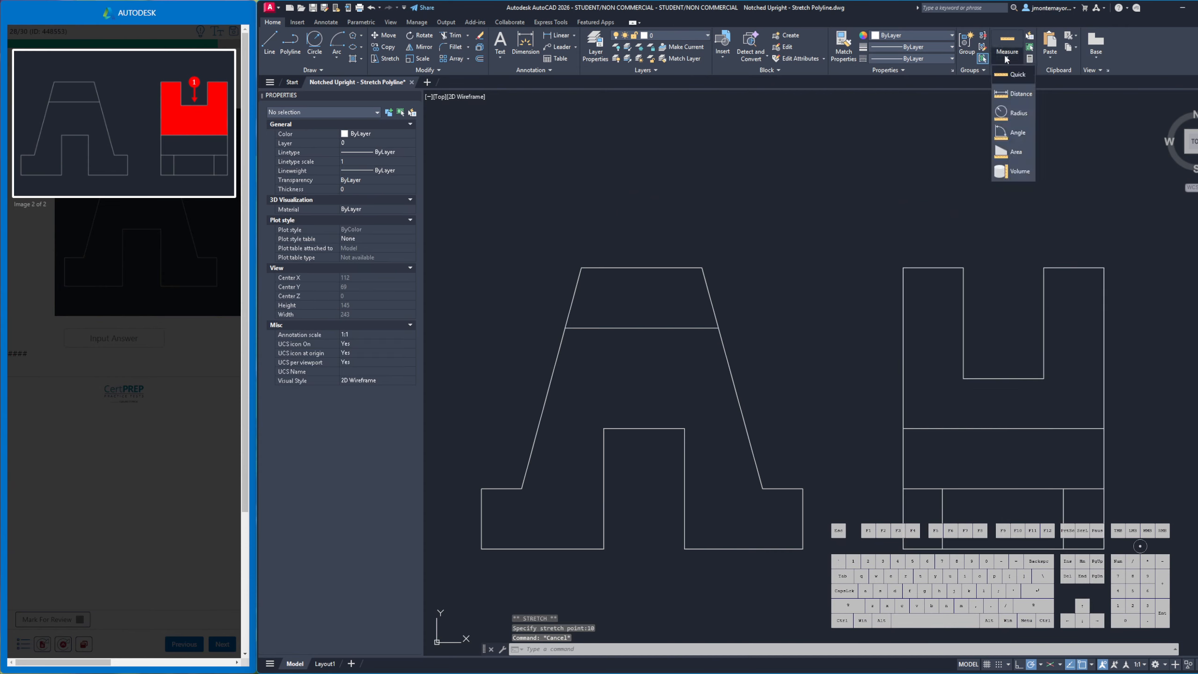
left_click(1003, 81)
left_click(934, 319)
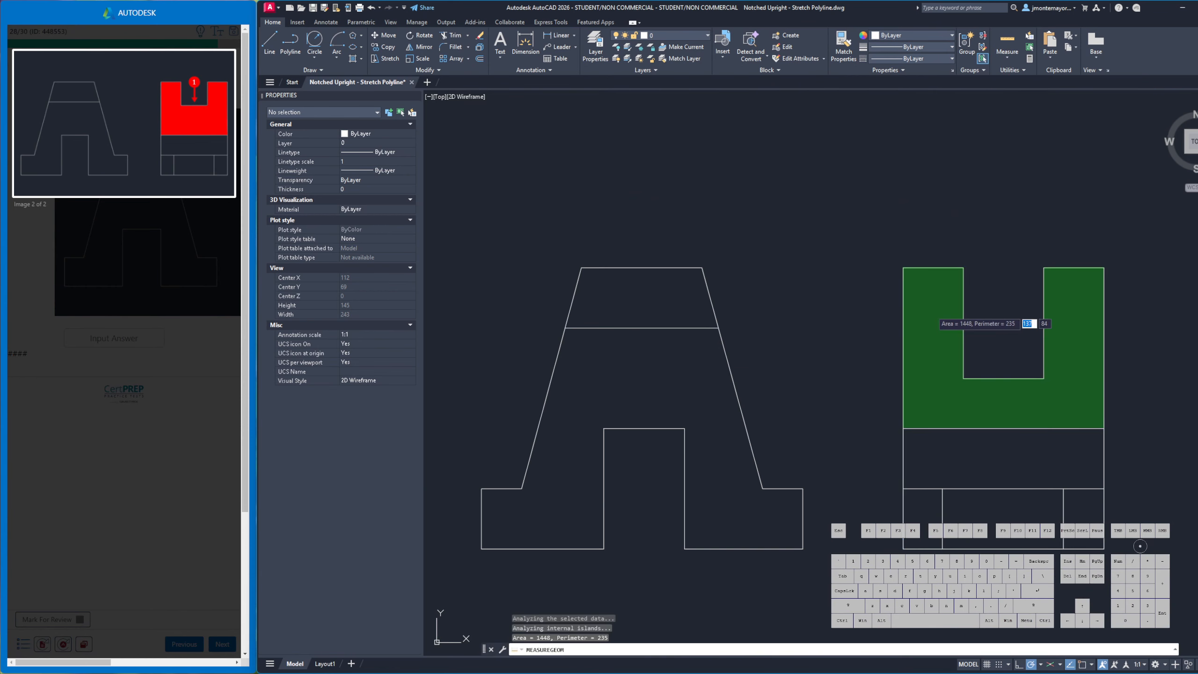
left_click(128, 314)
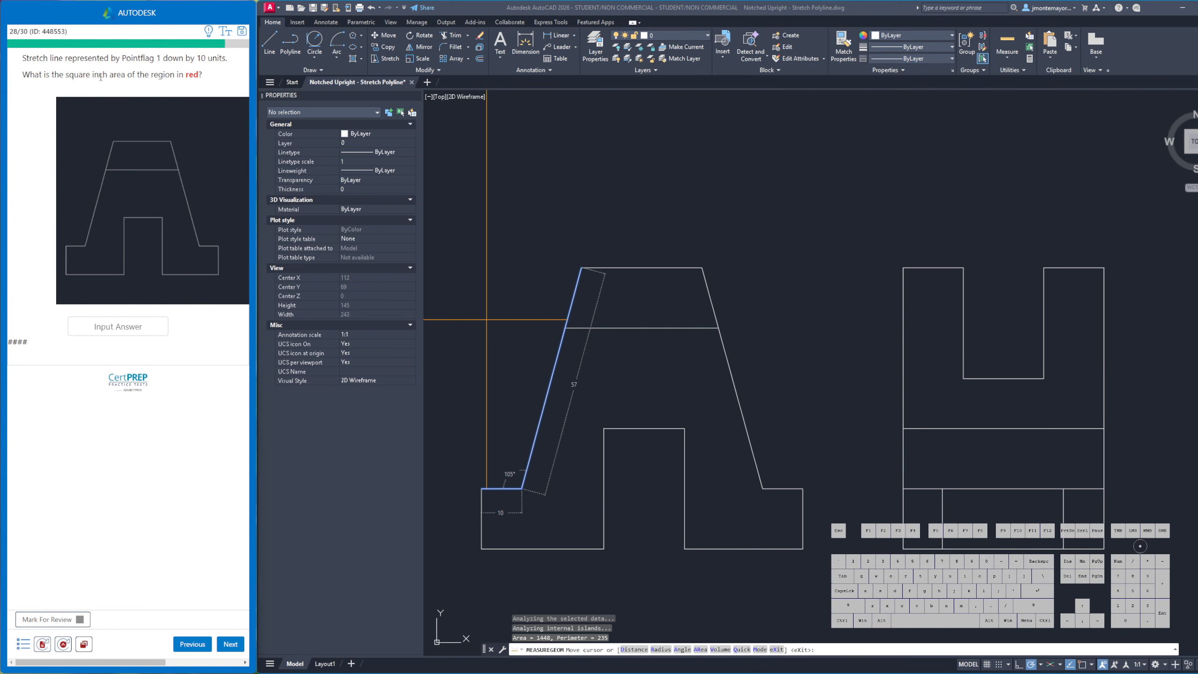
left_click(1008, 43)
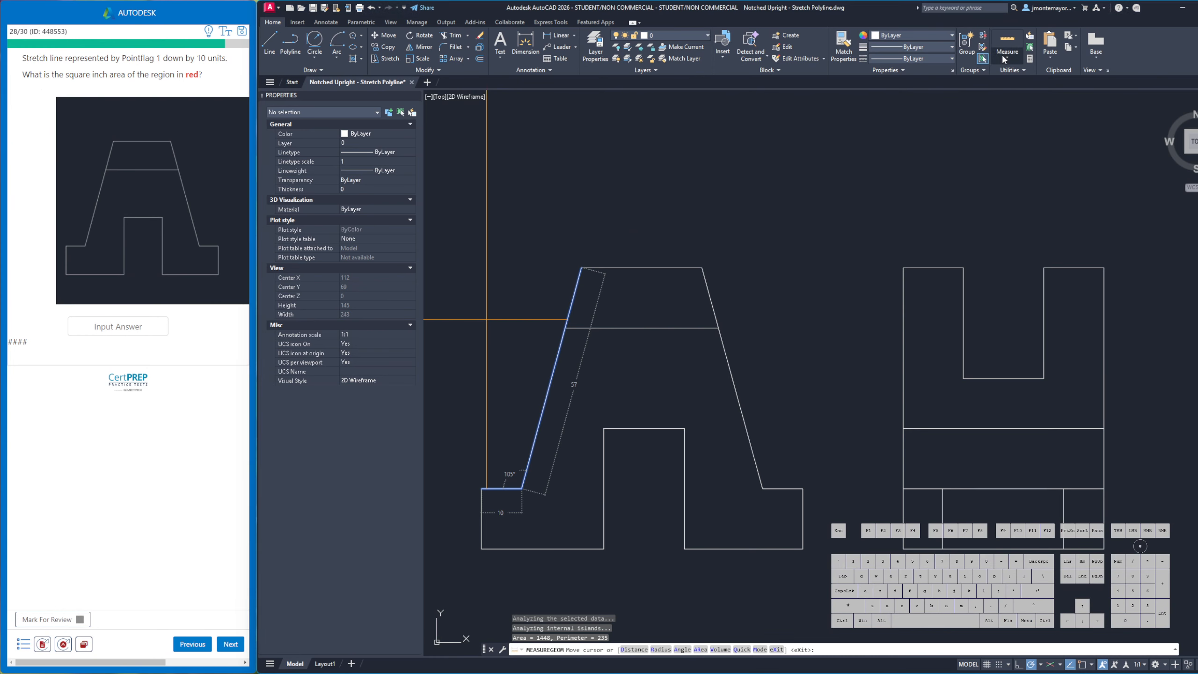
left_click(949, 330)
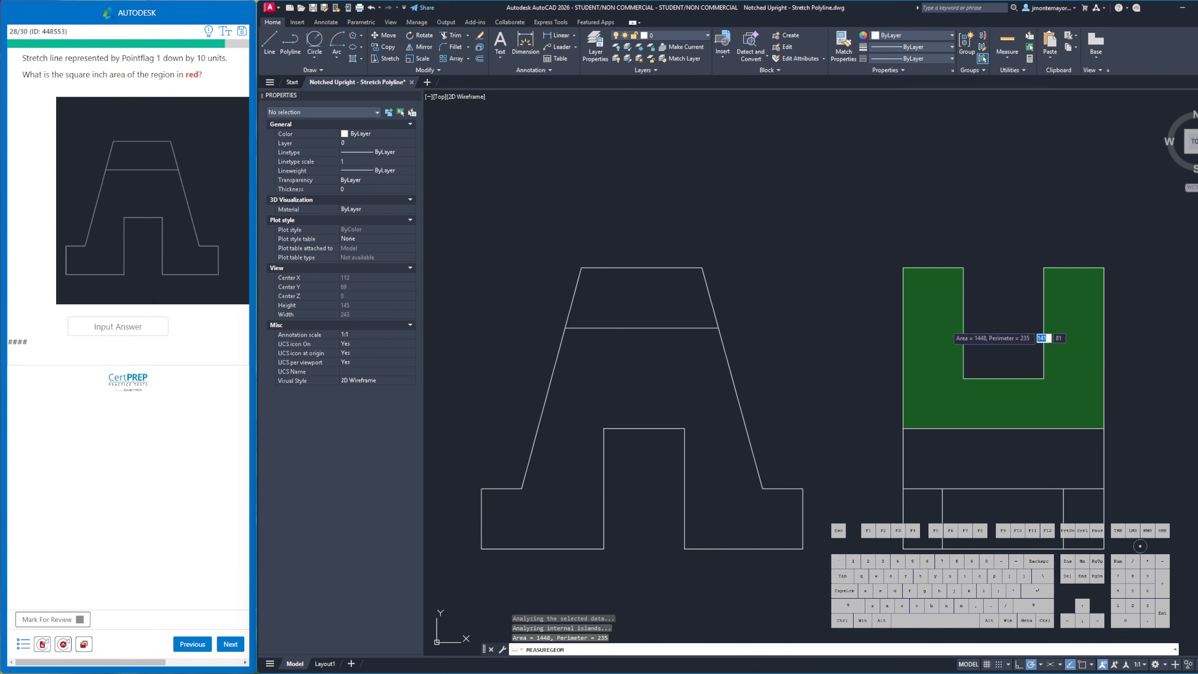
Submit 1448 as the answer to question 28 and continue to question 29
left_click(166, 325)
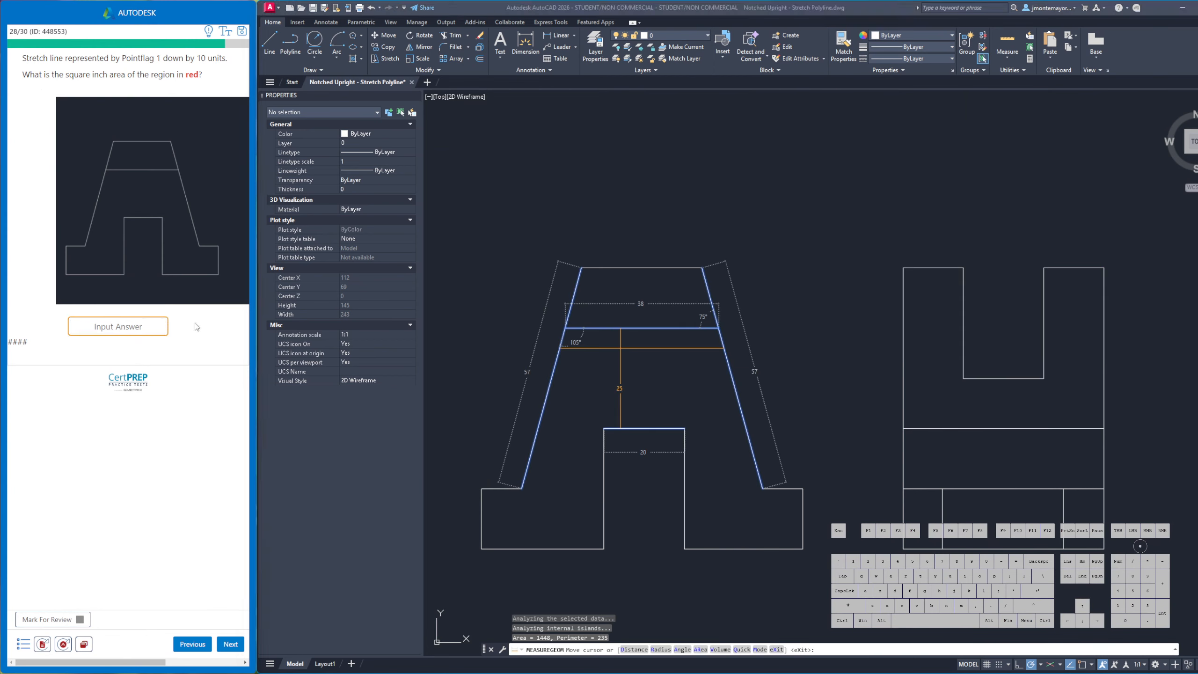
type("1448")
left_click(238, 638)
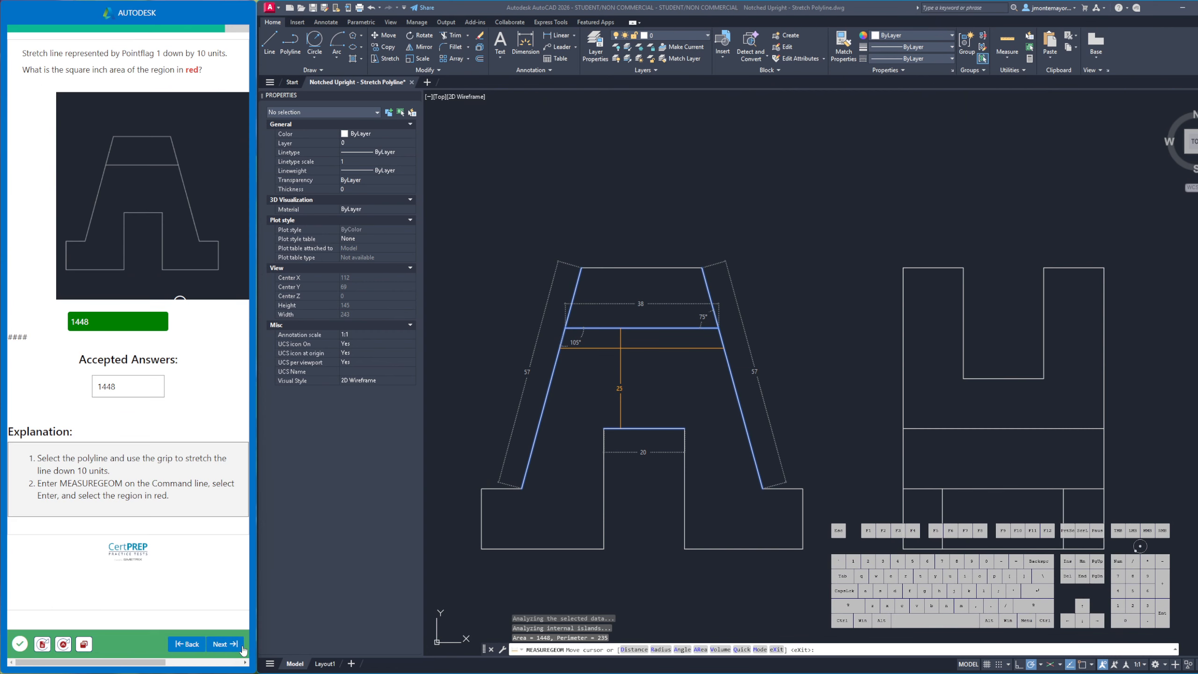
left_click(241, 647)
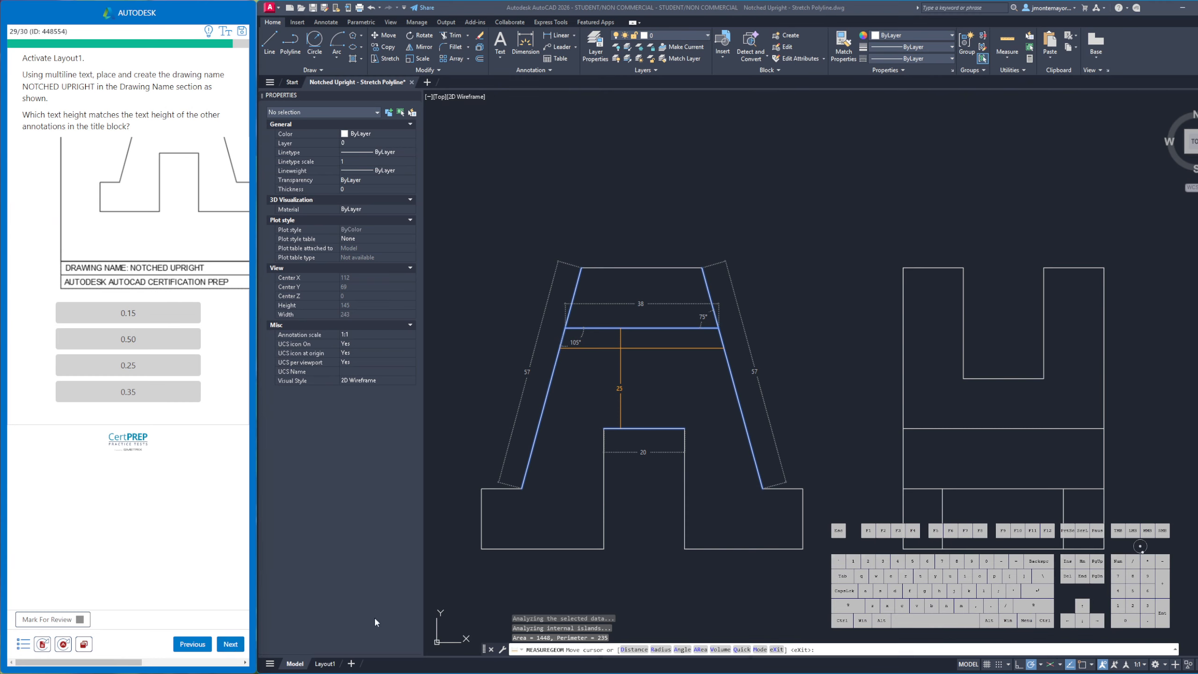
End the measuring command and activate Layout1
left_click(324, 664)
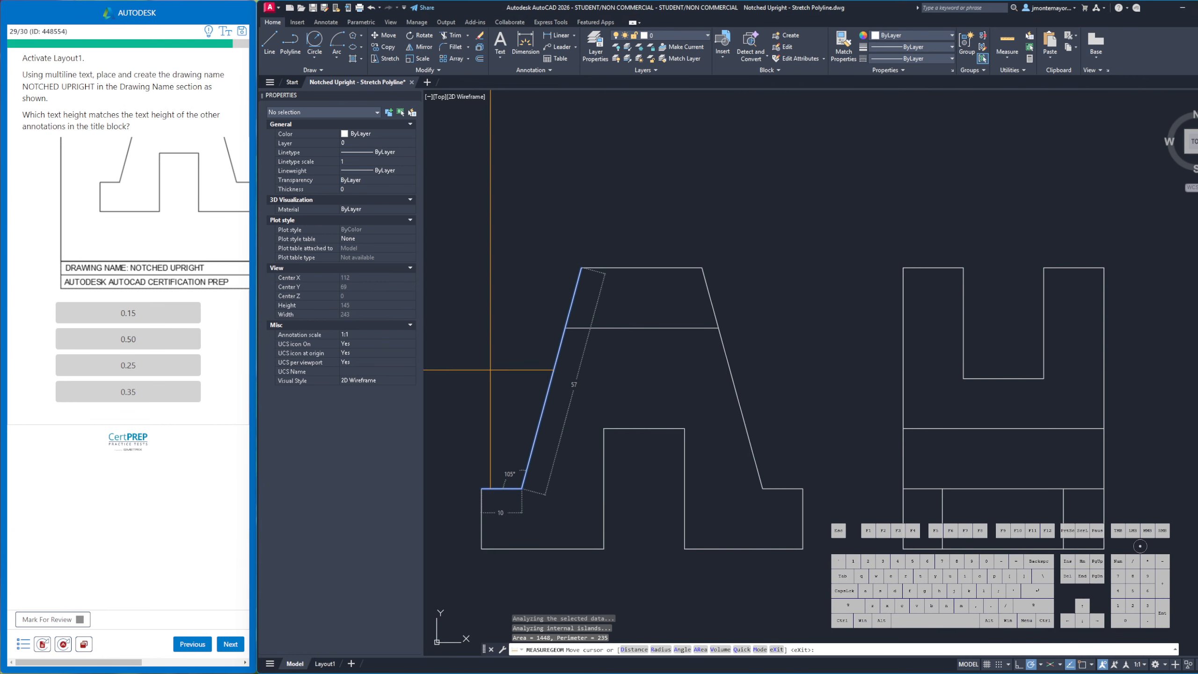
key("Escape")
left_click(325, 664)
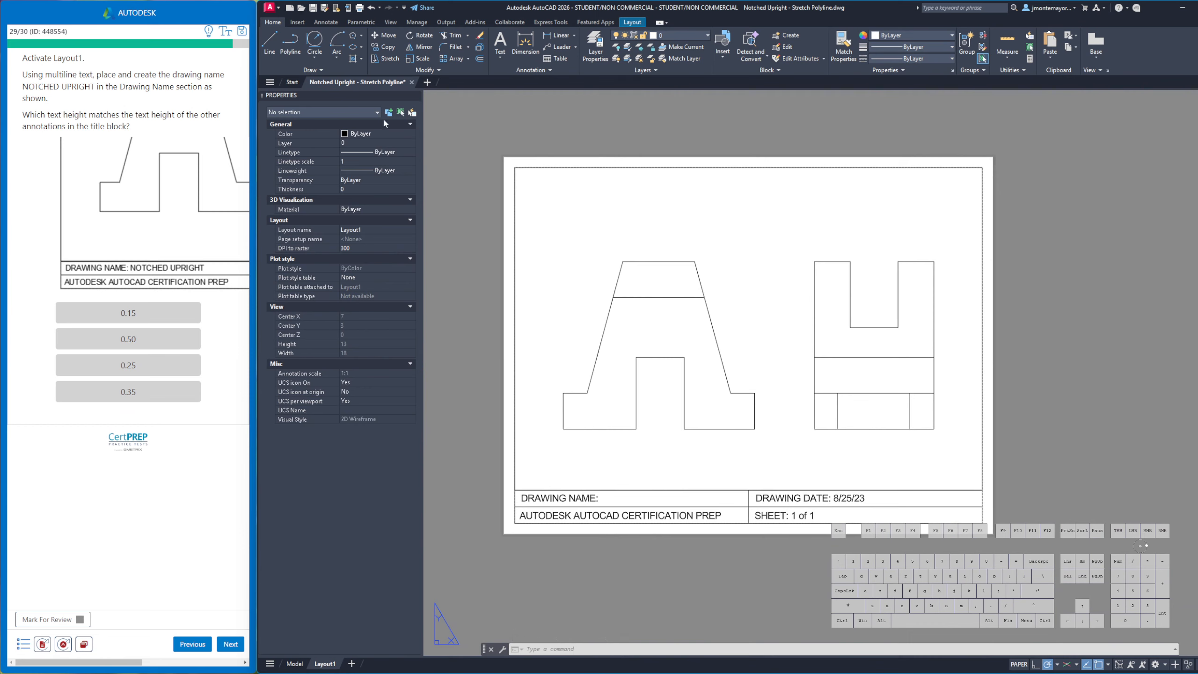
Create the multiline text NOTCHED UPRIGHT in the title block's Drawing Name cell, beside the DRAWING NAME label
left_click(501, 59)
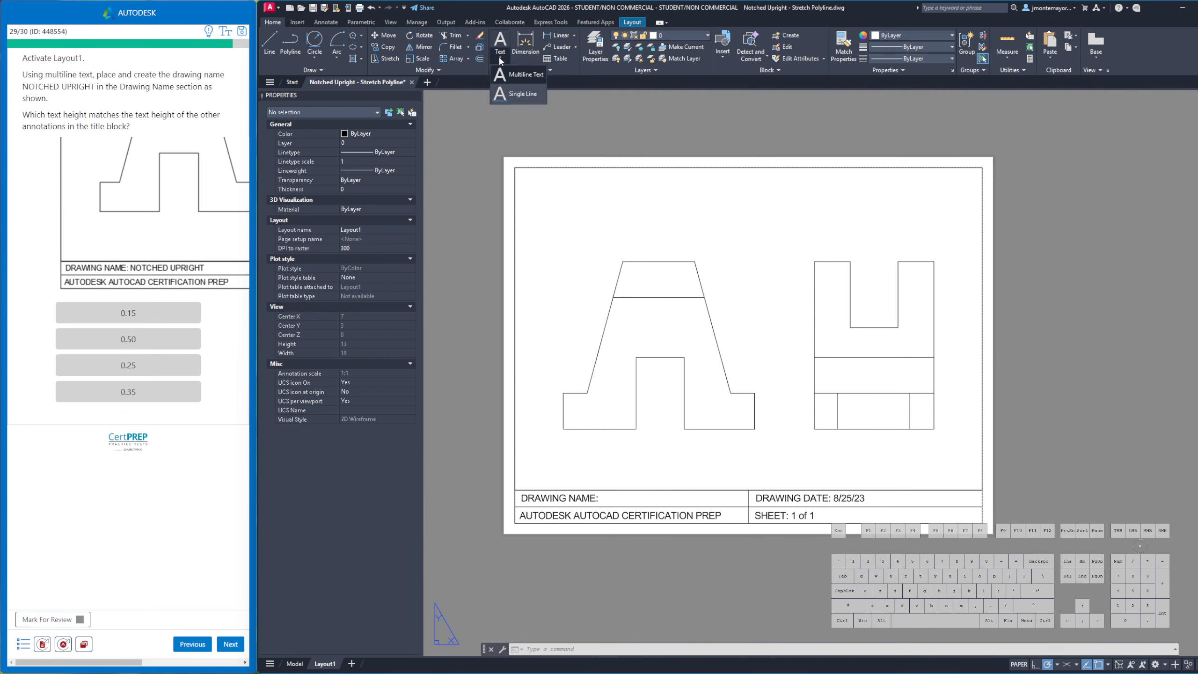
left_click(528, 75)
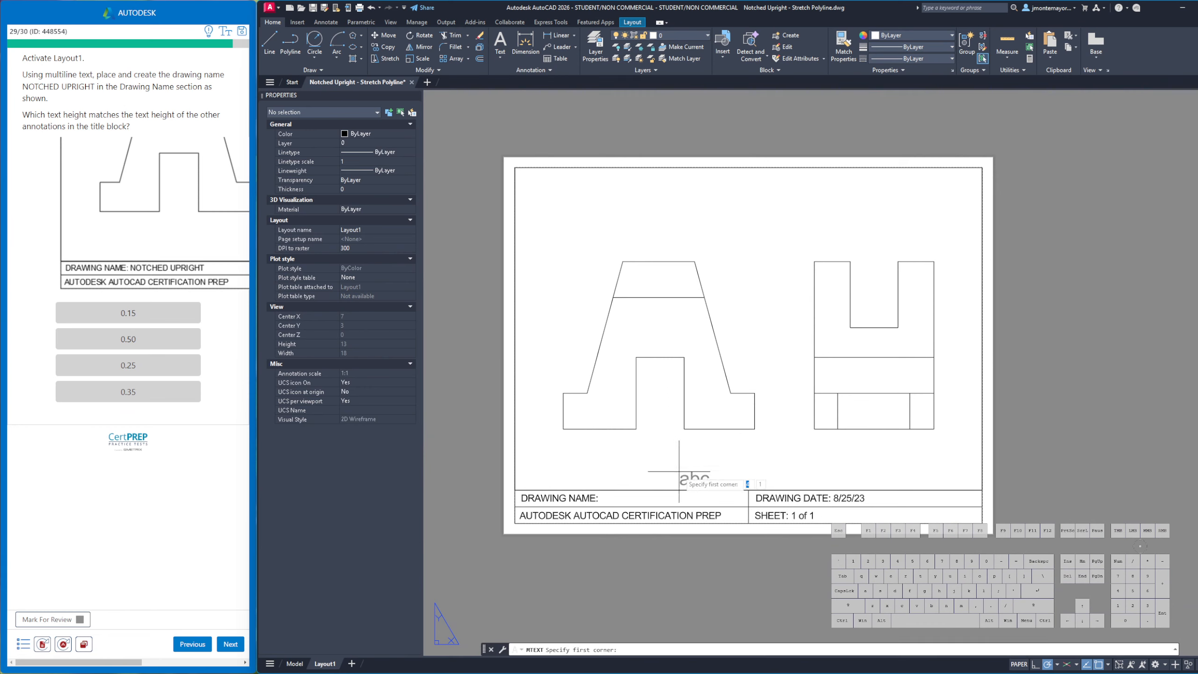
left_click(749, 489)
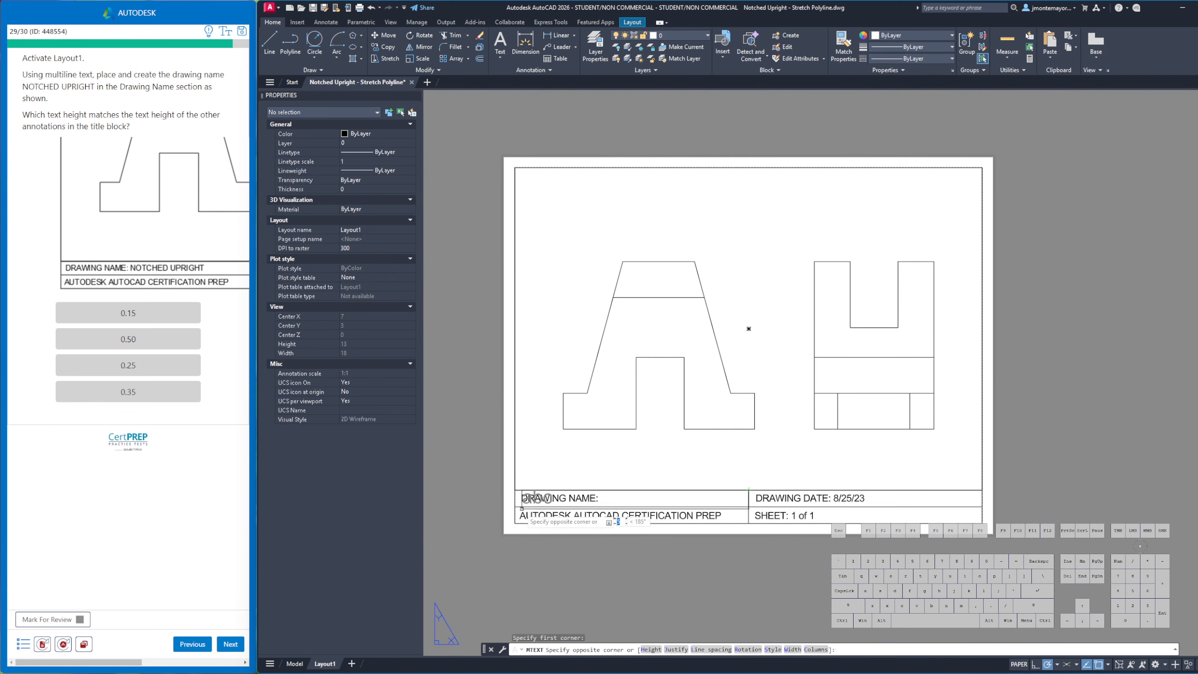
left_click(601, 507)
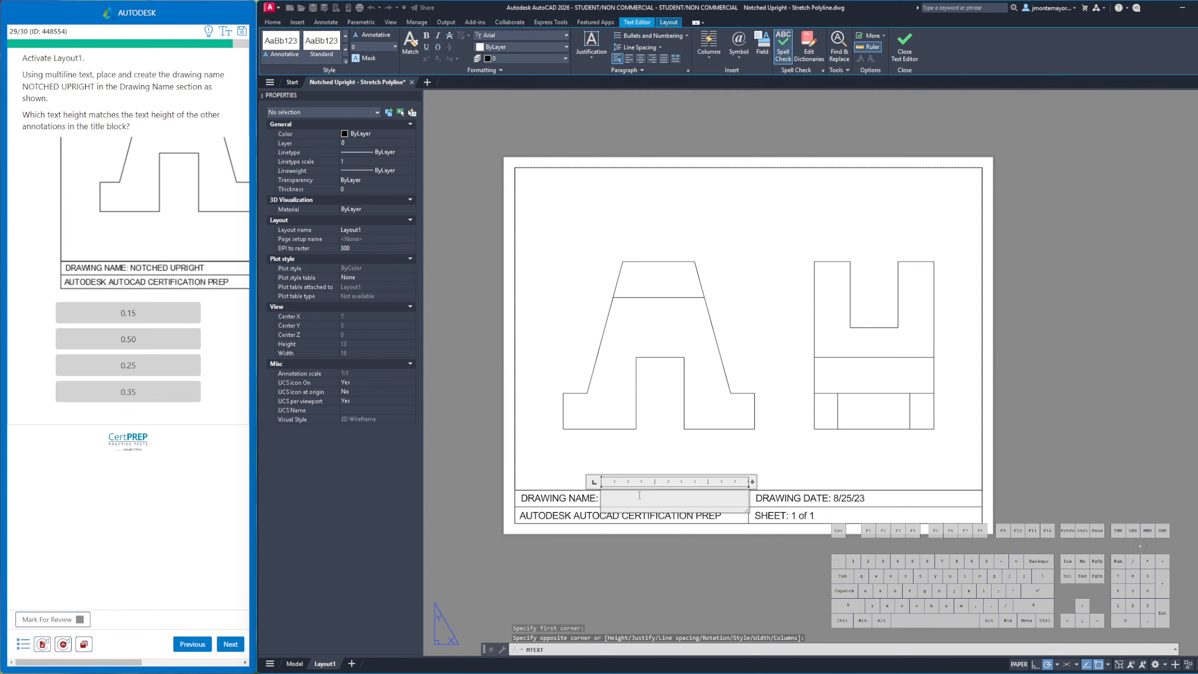
key("Caps_Lock")
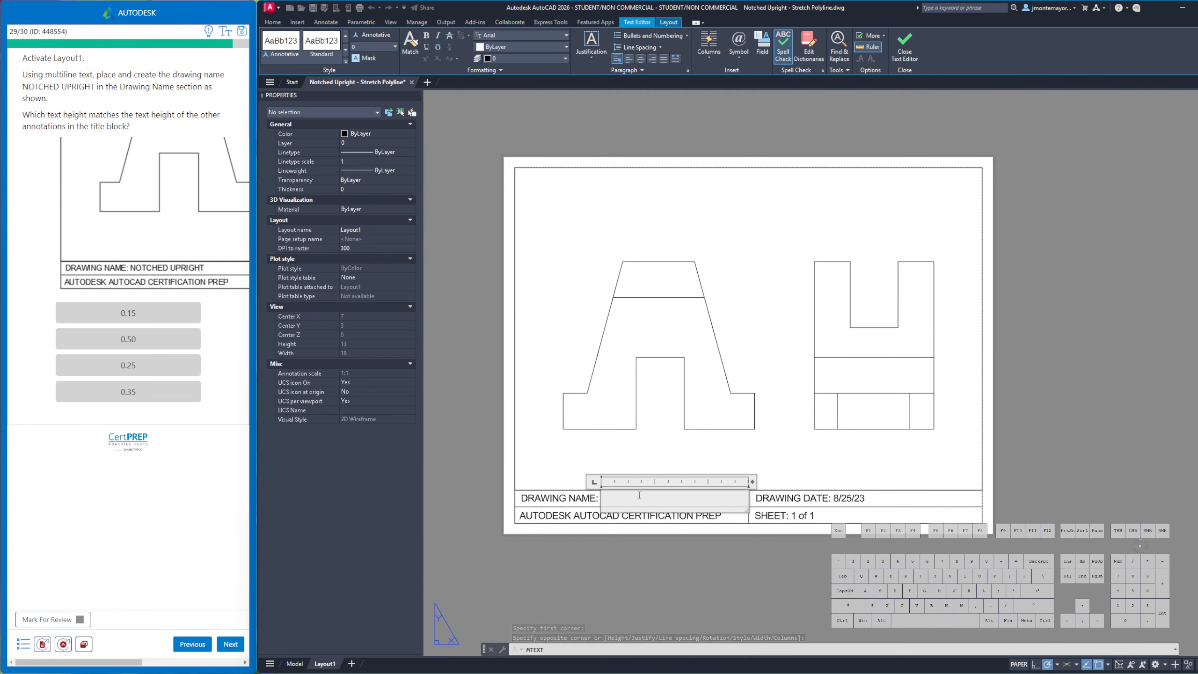
type("NOT")
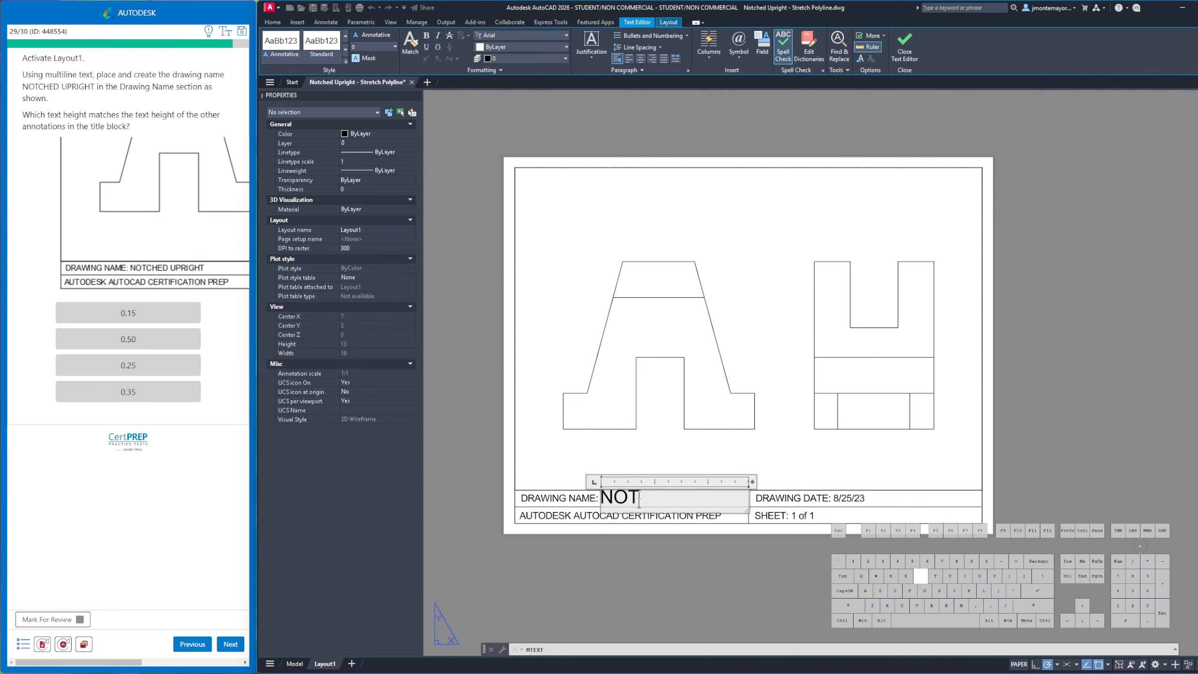
type("CHED UP")
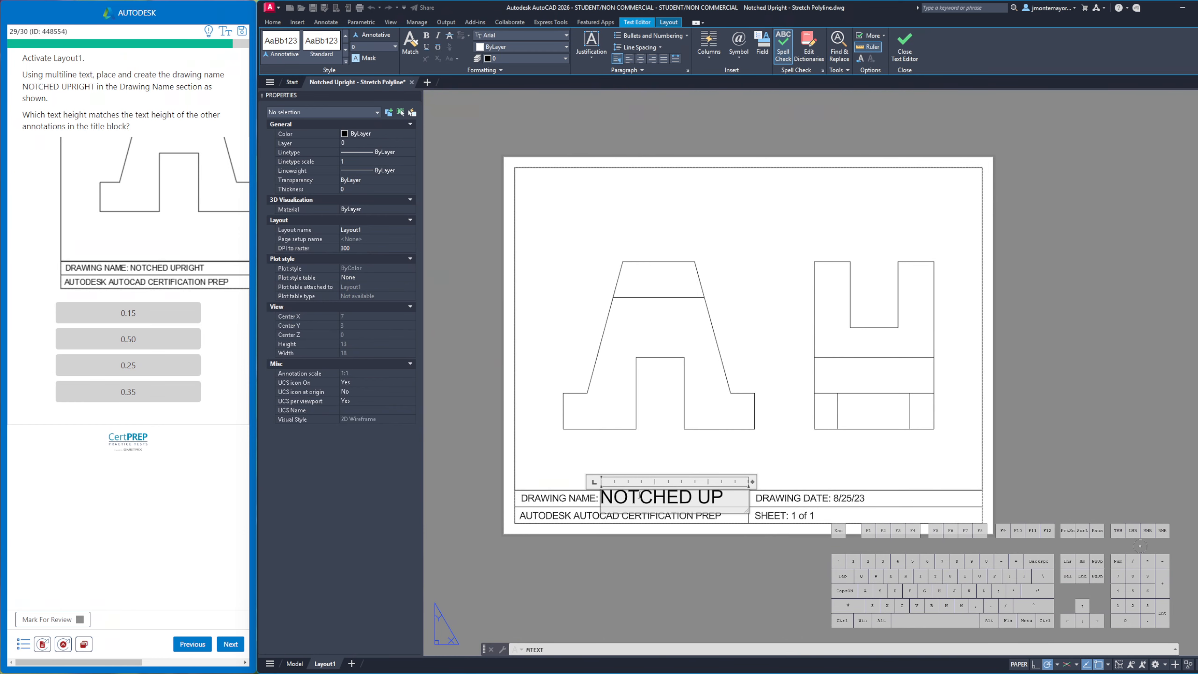
type("RIGHT")
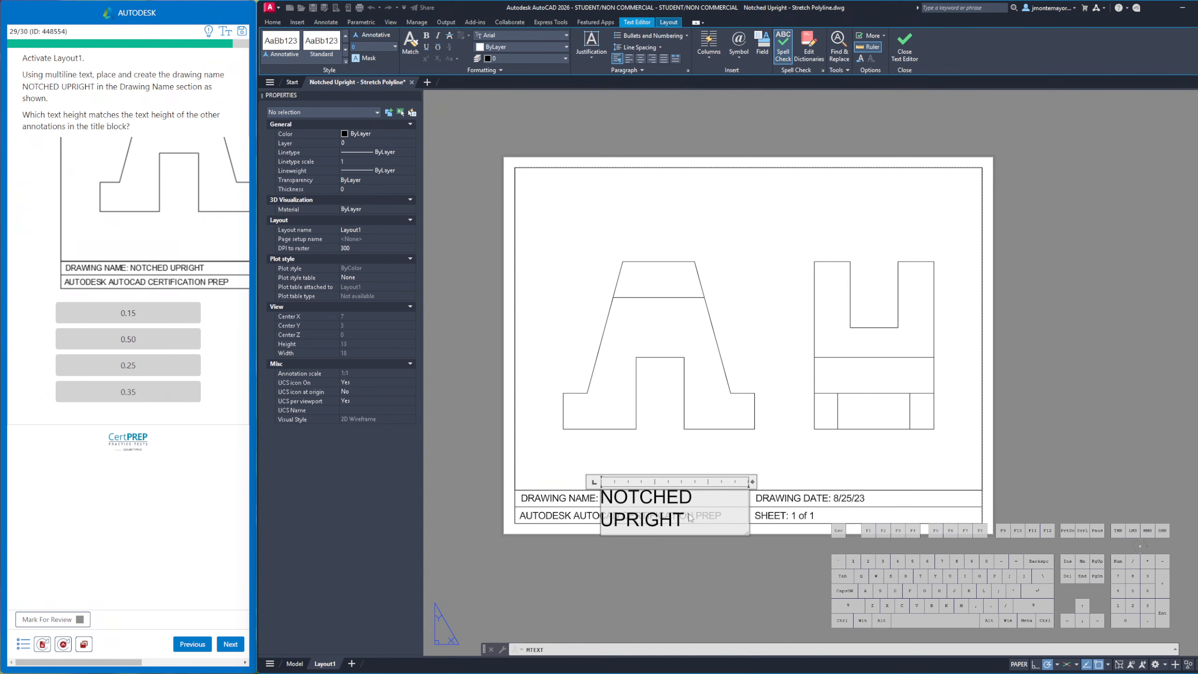
left_click_drag(687, 522, 605, 496)
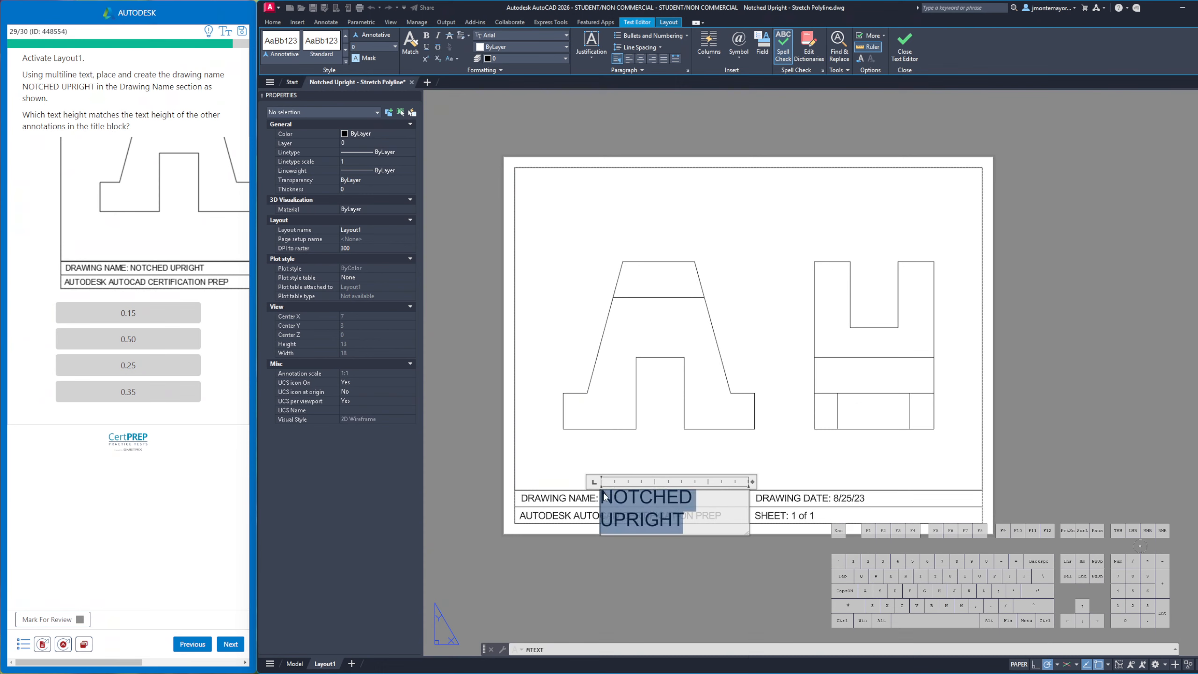
left_click(885, 464)
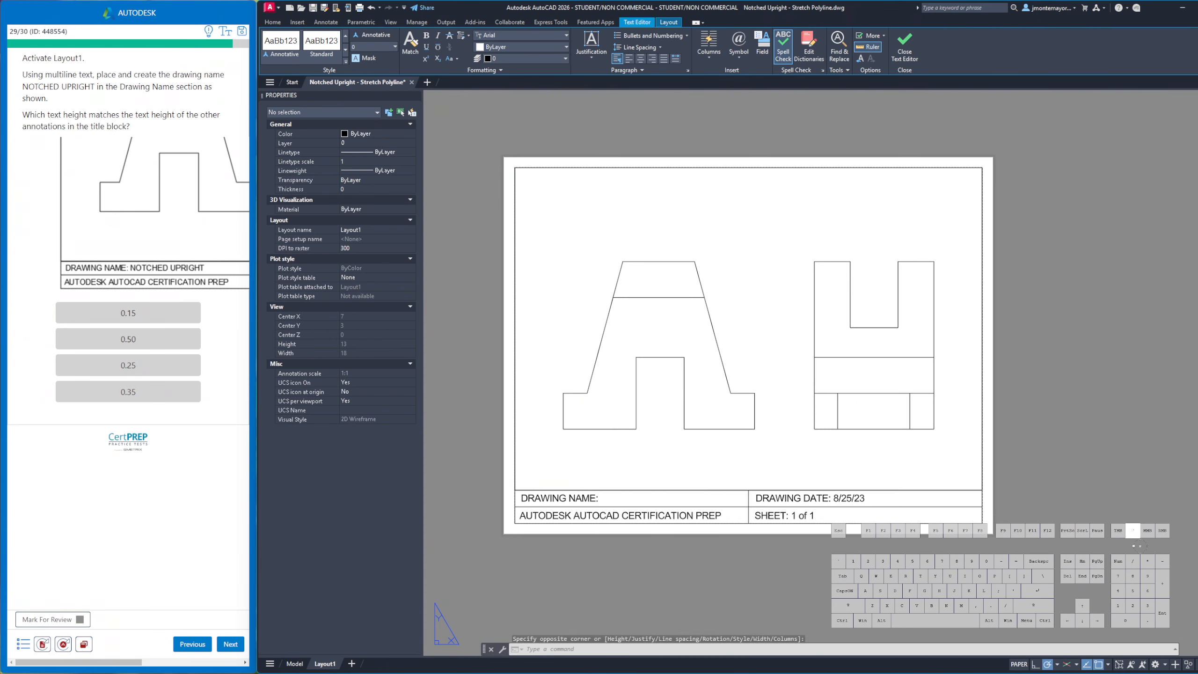
Set the NOTCHED UPRIGHT text height to 0.15 and move the text into line with the DRAWING NAME label
left_click(652, 500)
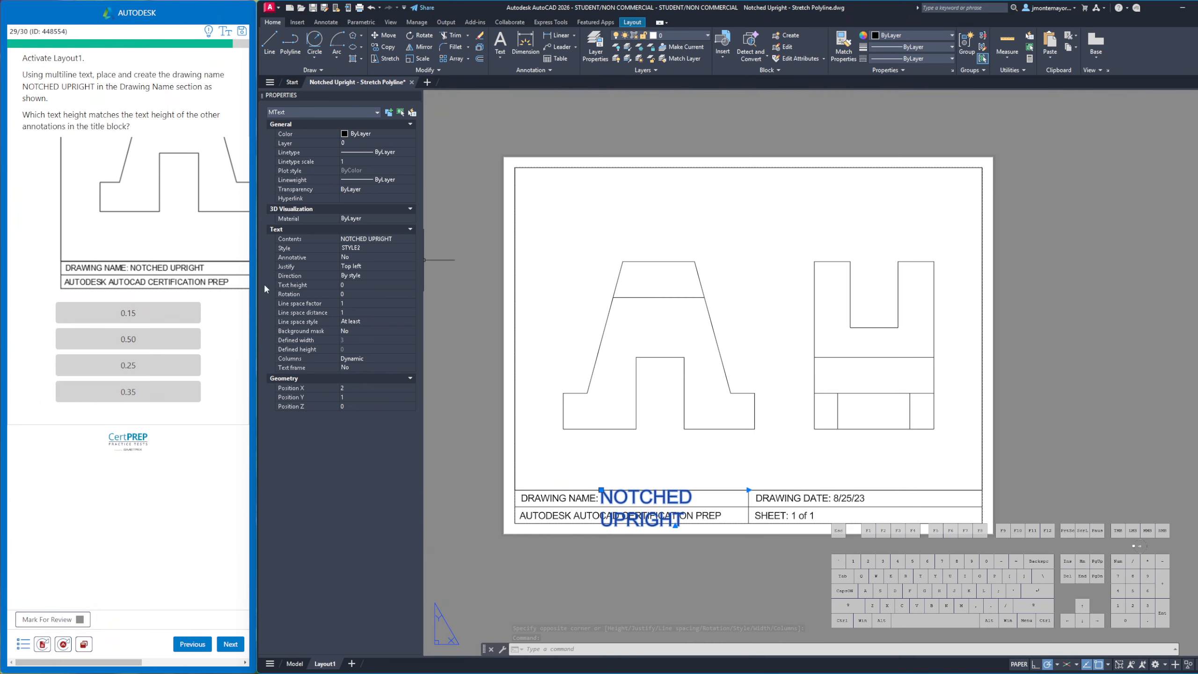
left_click(351, 284)
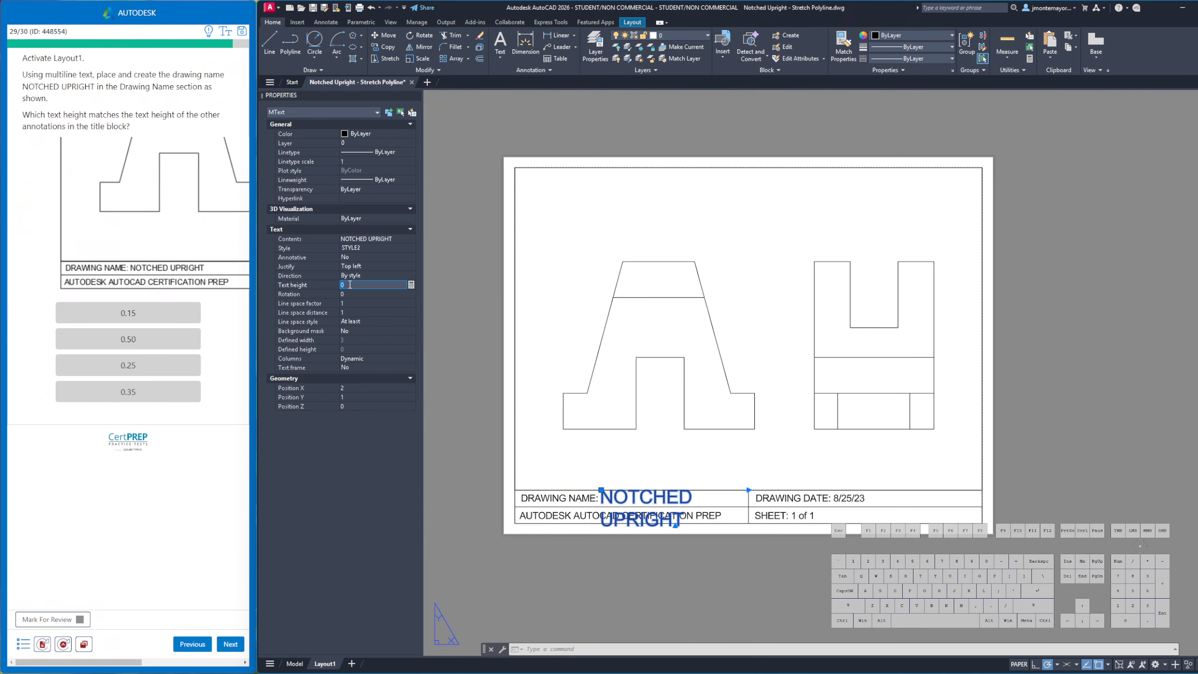
type("0.15")
key("Tab")
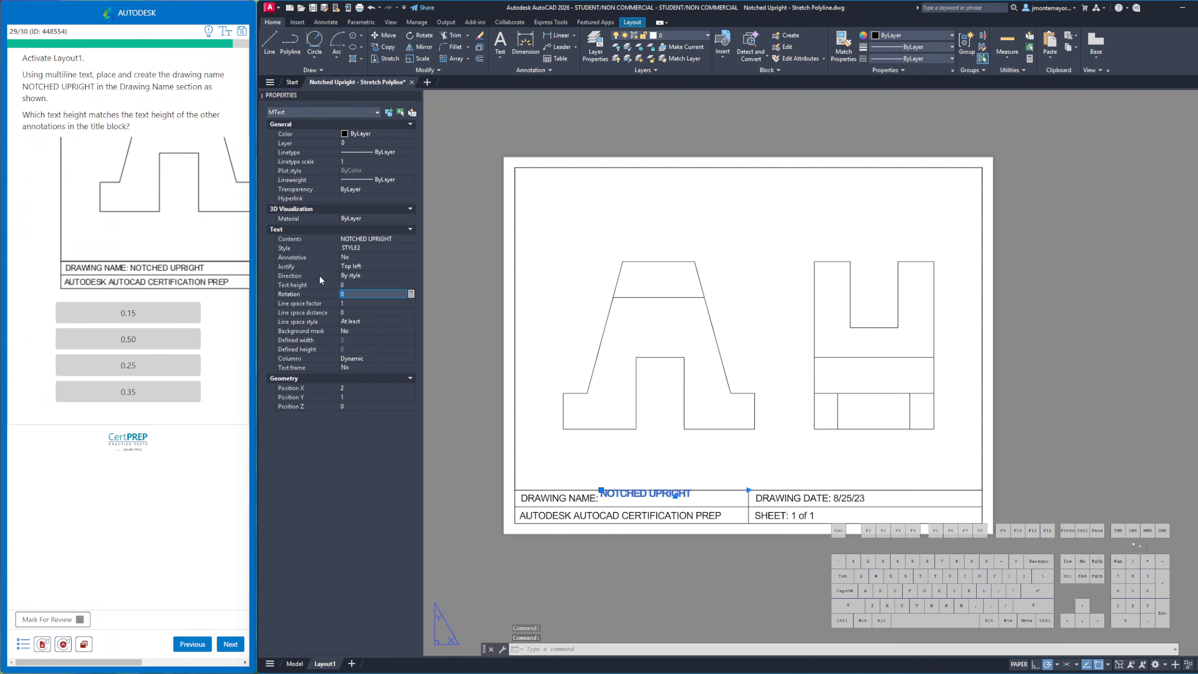
left_click(638, 503)
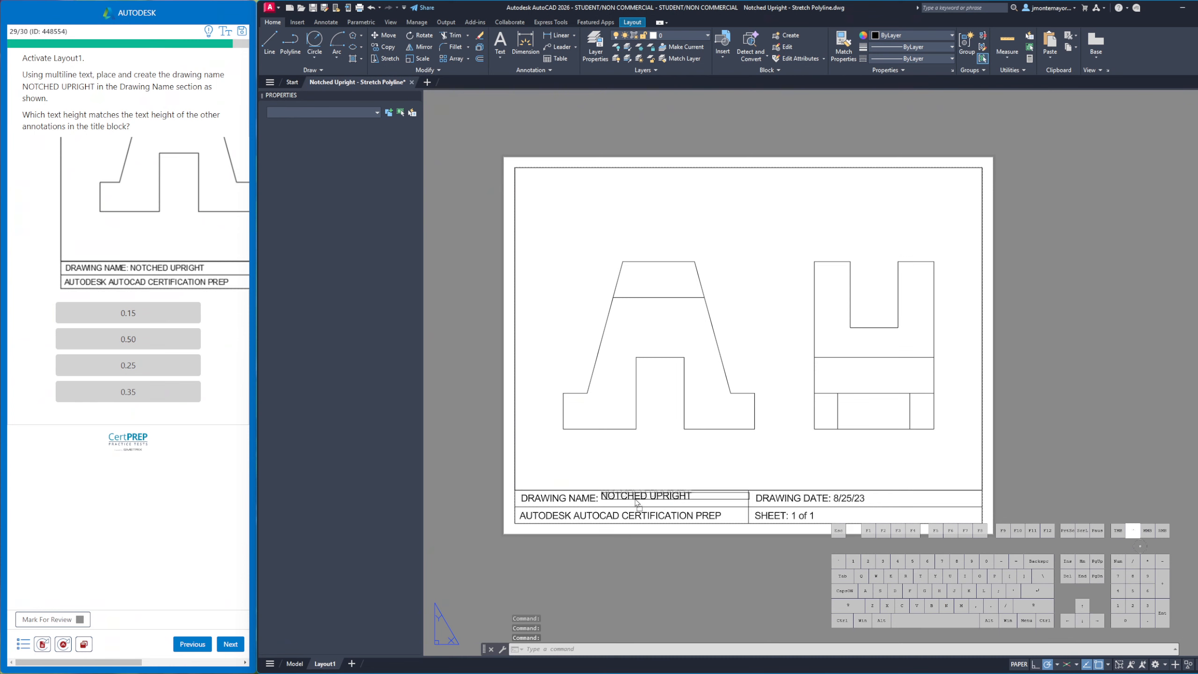
left_click_drag(637, 502, 634, 506)
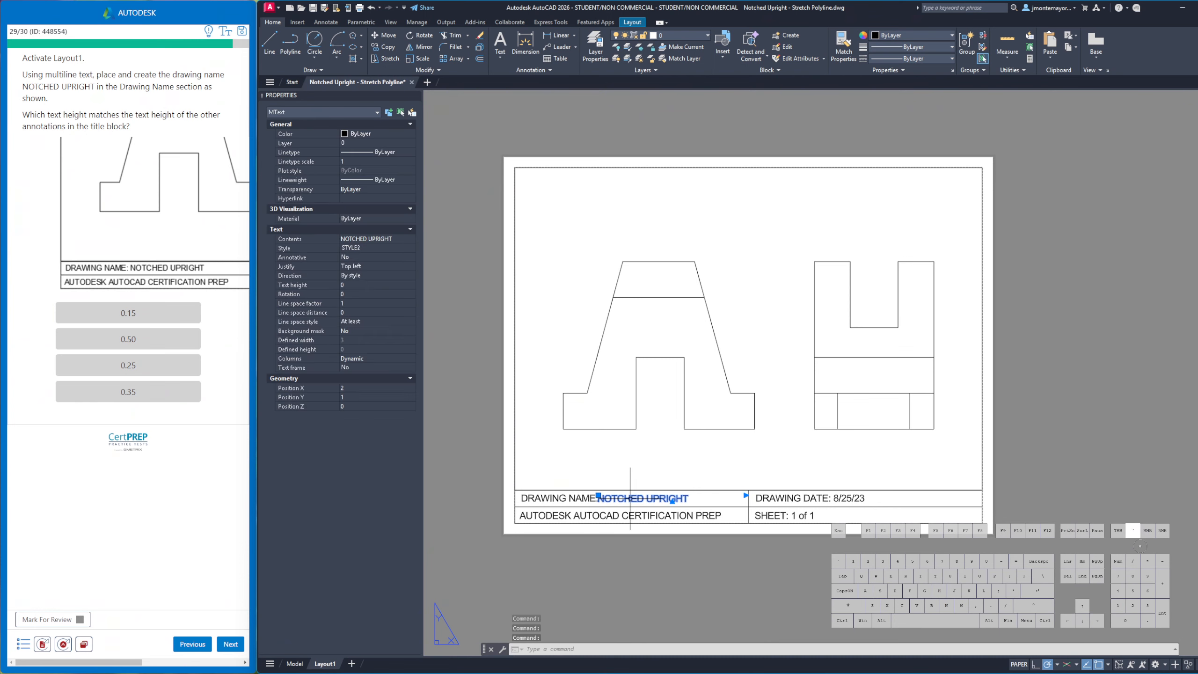
Clear the text selection, submit 0.15 as the answer to question 29 and continue to question 30
left_click(631, 500)
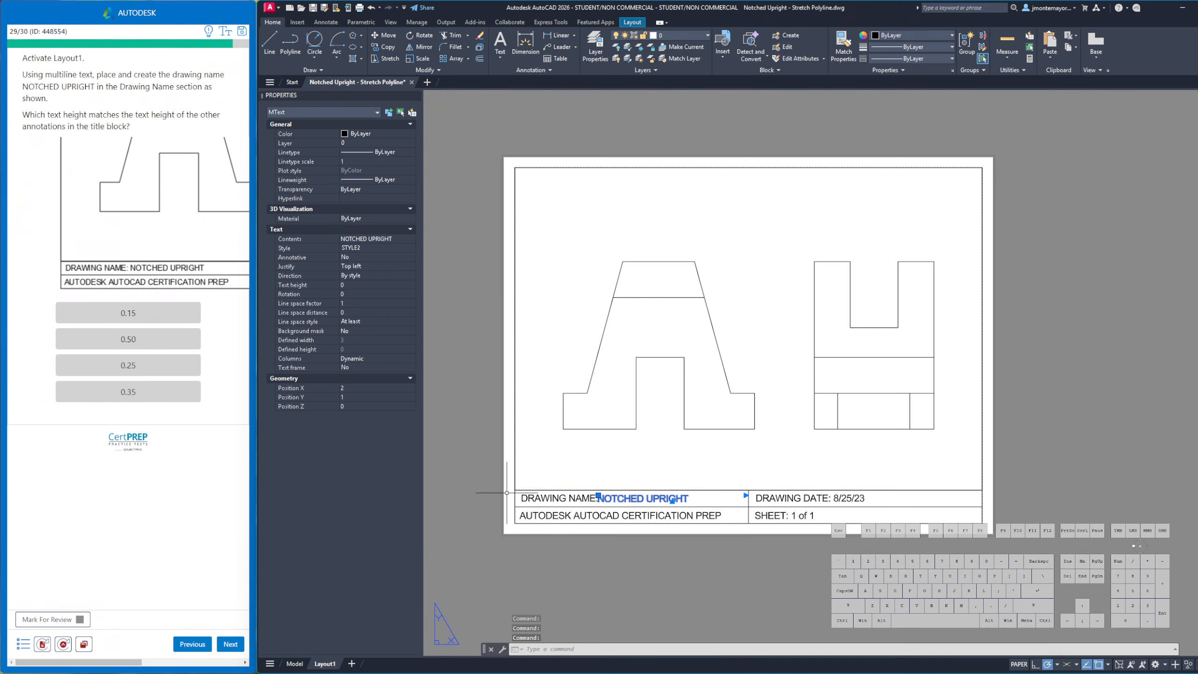
left_click(478, 494)
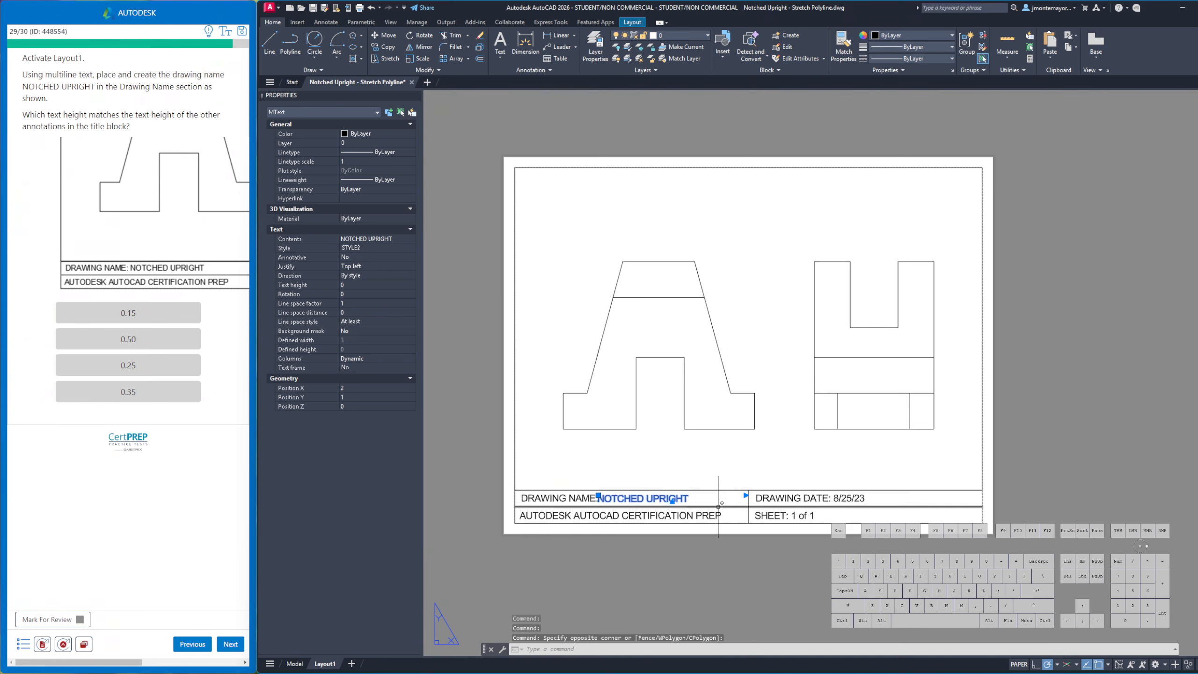
key("Escape")
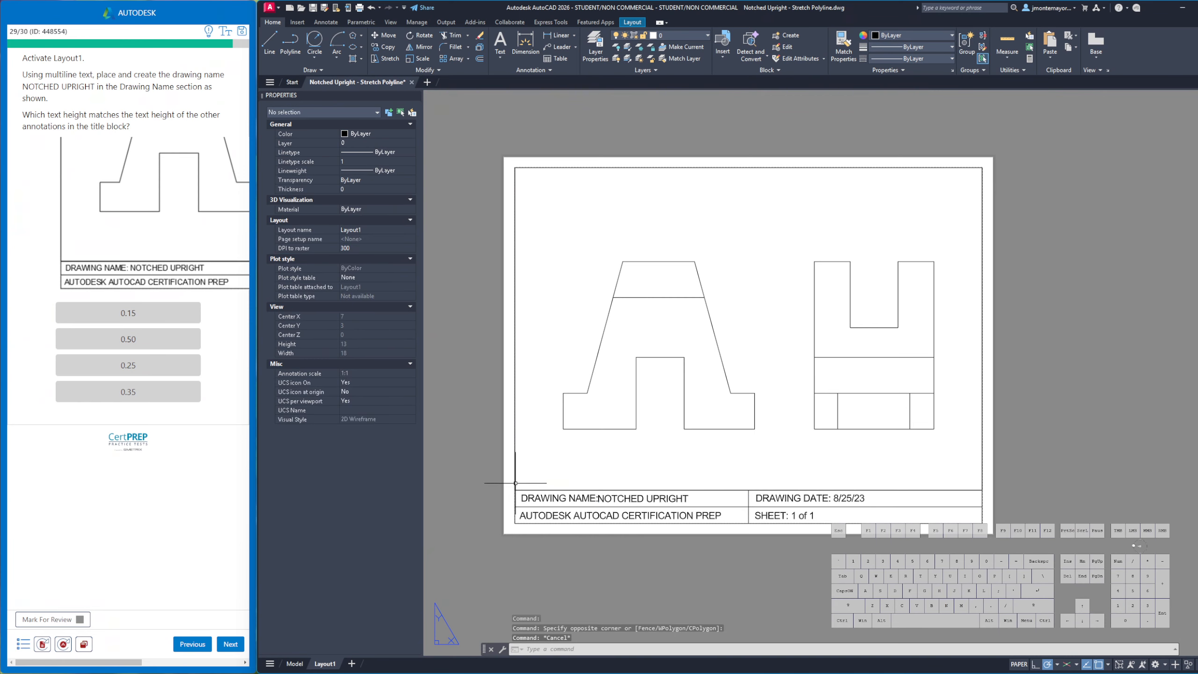
left_click(169, 323)
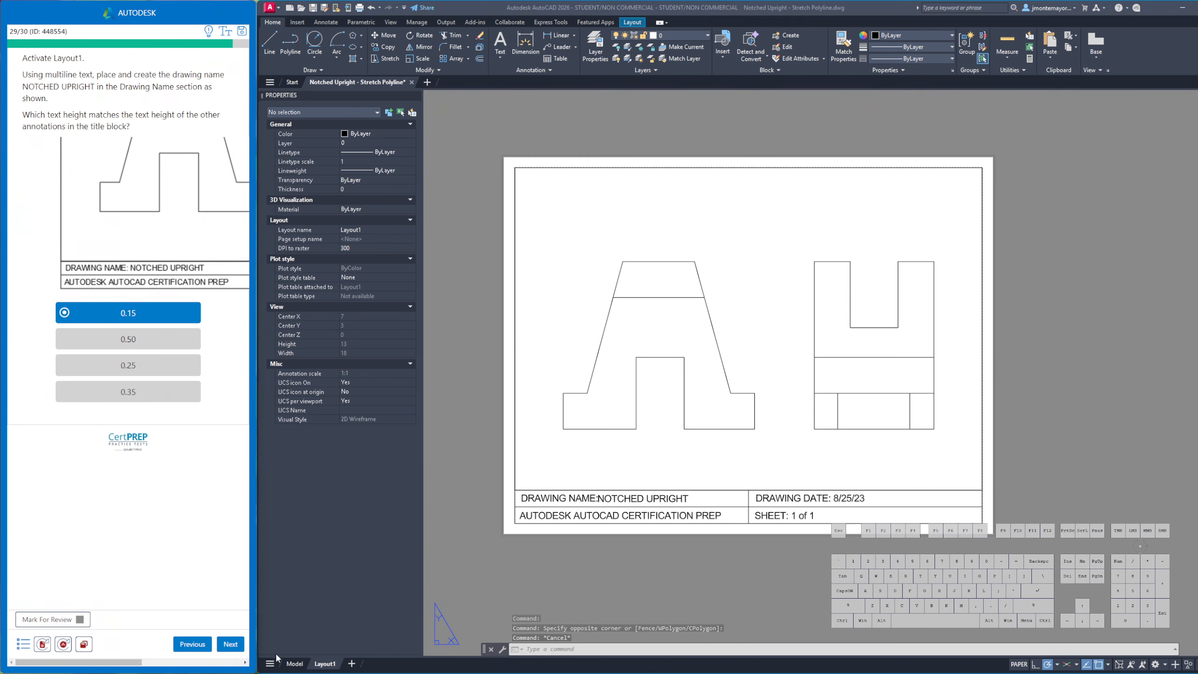
left_click(234, 644)
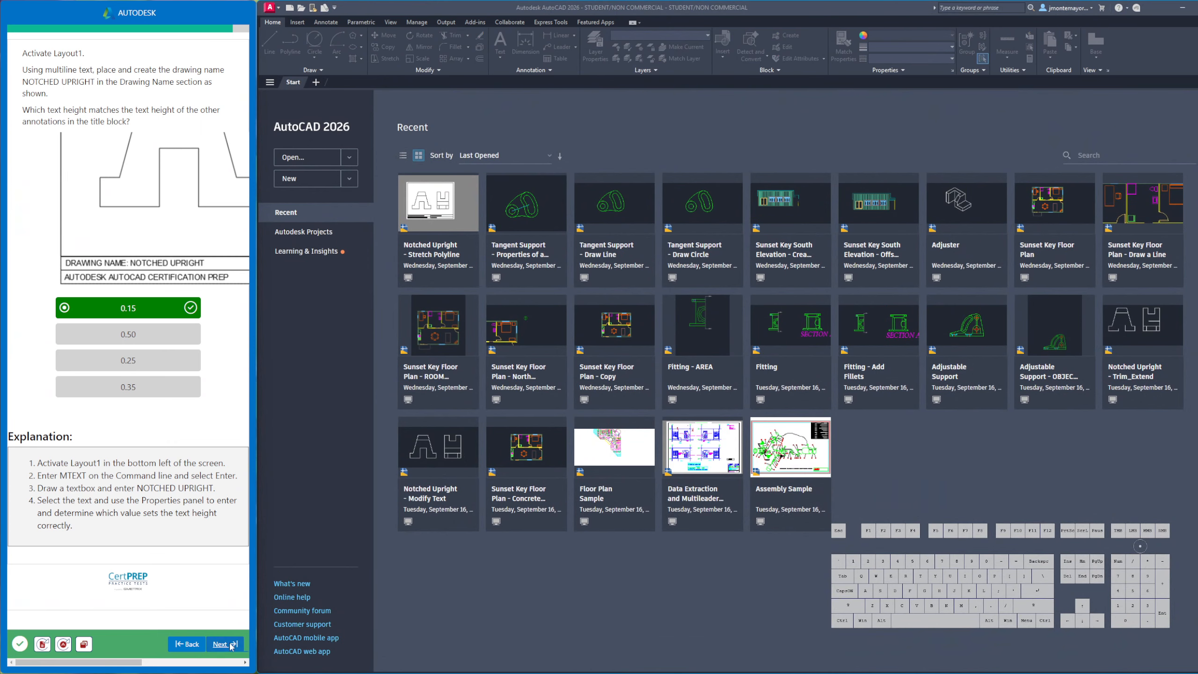
left_click(221, 644)
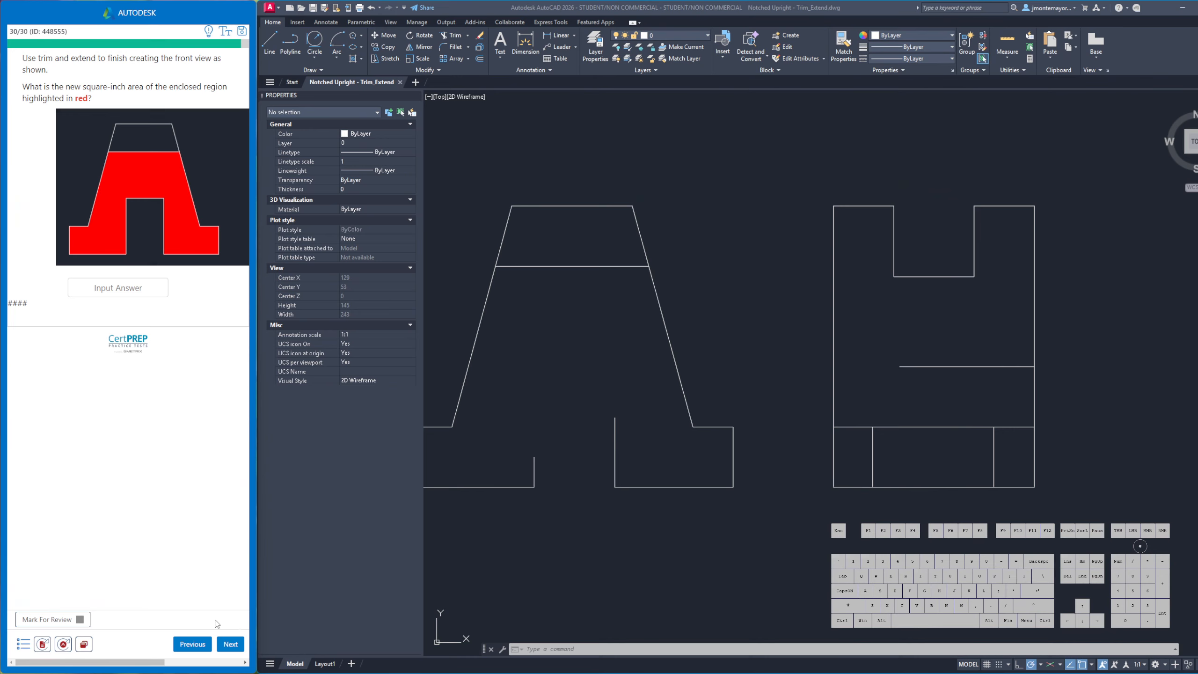
Enlarge the question's reference picture and stretch the side view's short horizontal line across to above the front view notch's left vertical edge
left_click(127, 214)
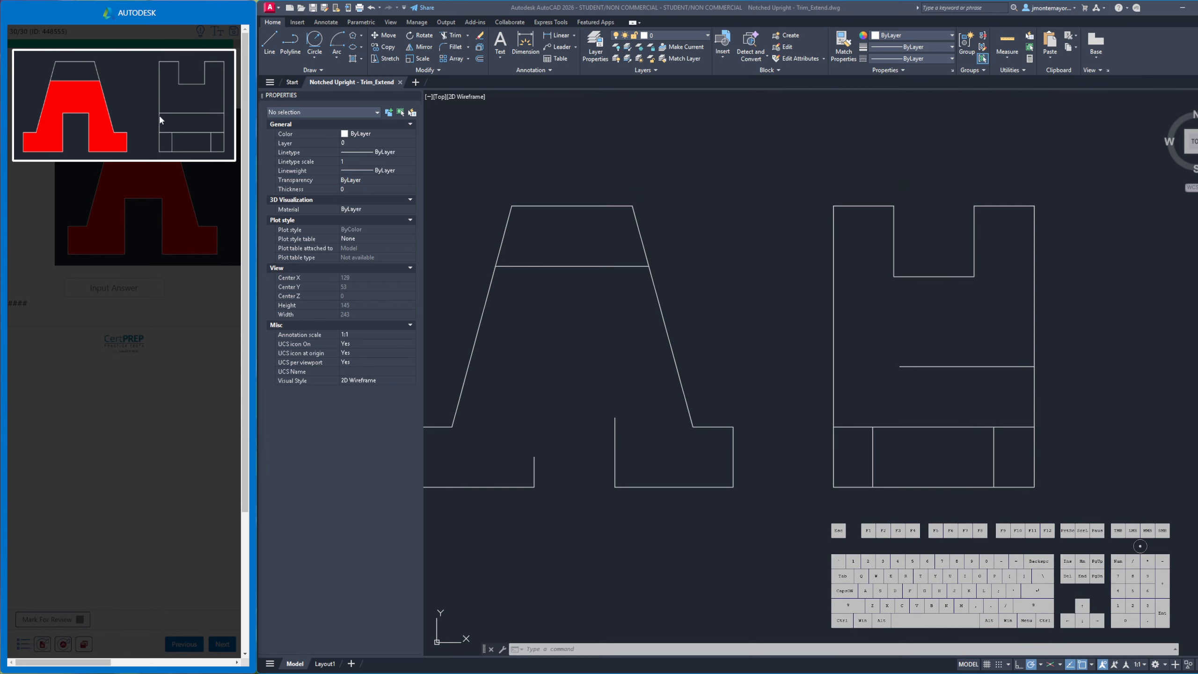
left_click(928, 366)
left_click(899, 367)
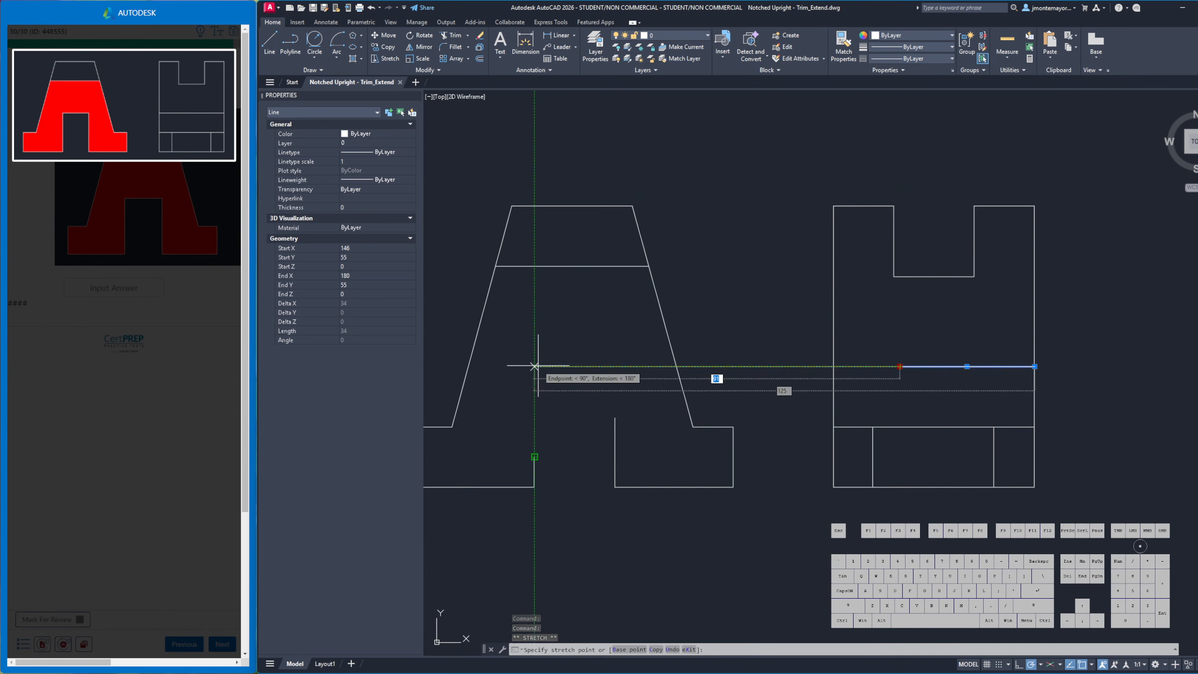
left_click(534, 367)
key("Escape")
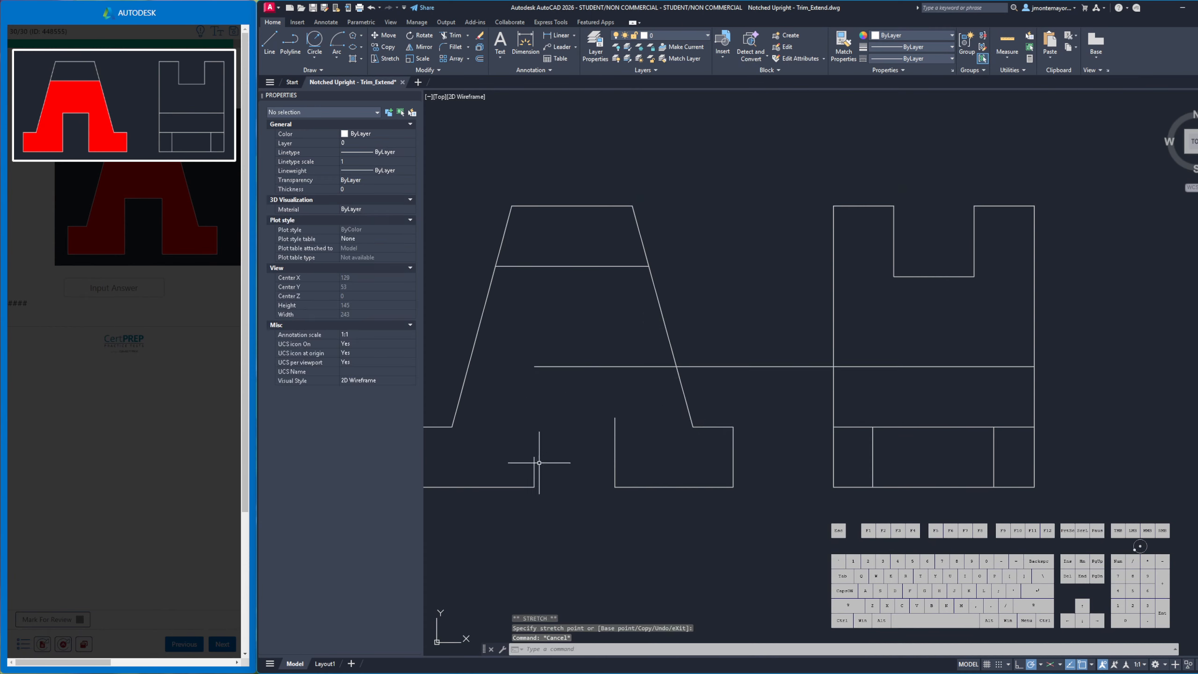
Stretch both vertical edges of the front view's notch up to the extended horizontal line
left_click(534, 469)
left_click(534, 457)
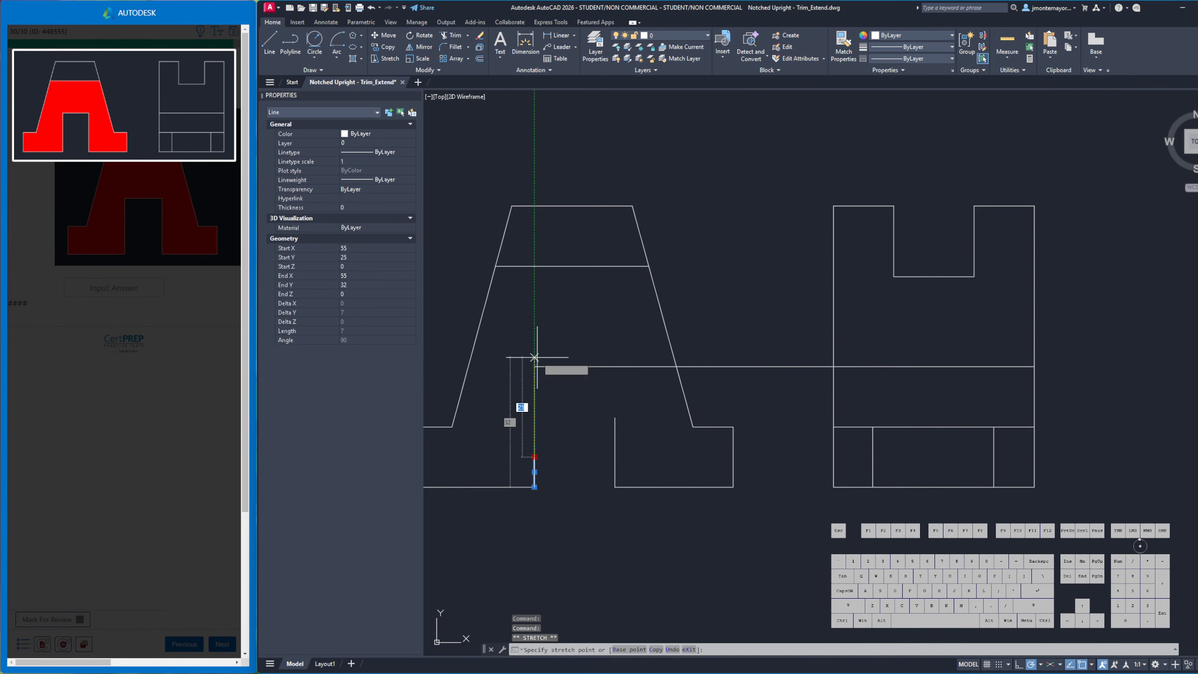
left_click(534, 367)
left_click(615, 418)
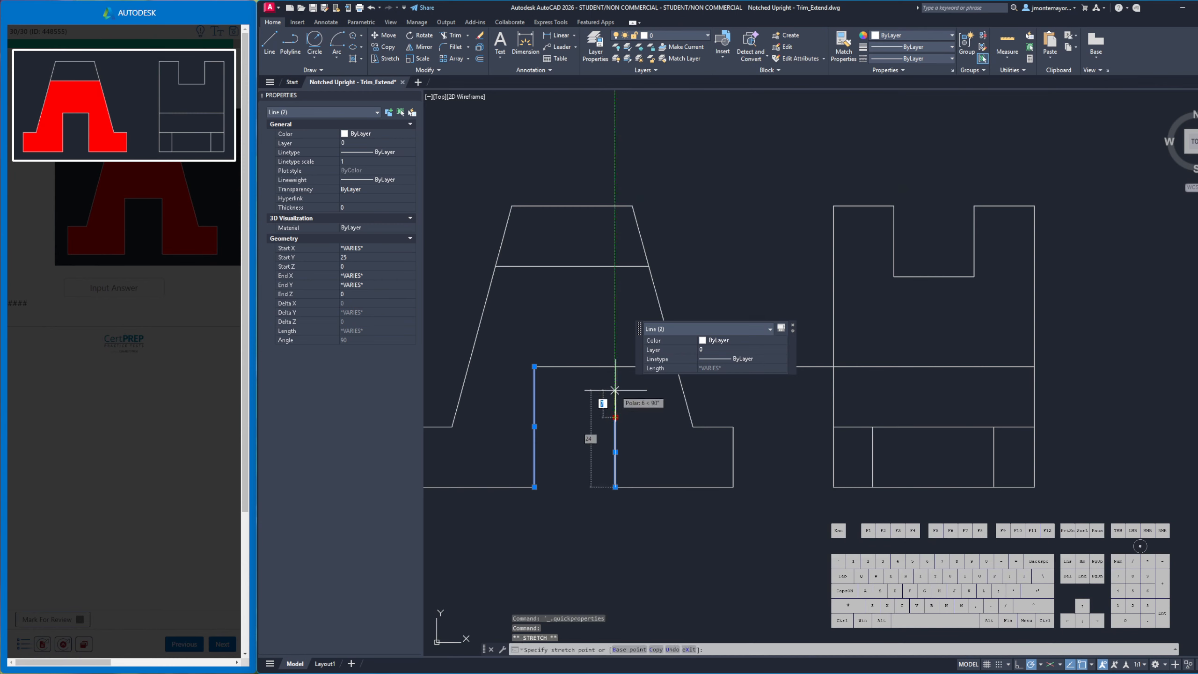
left_click(615, 367)
key("Escape")
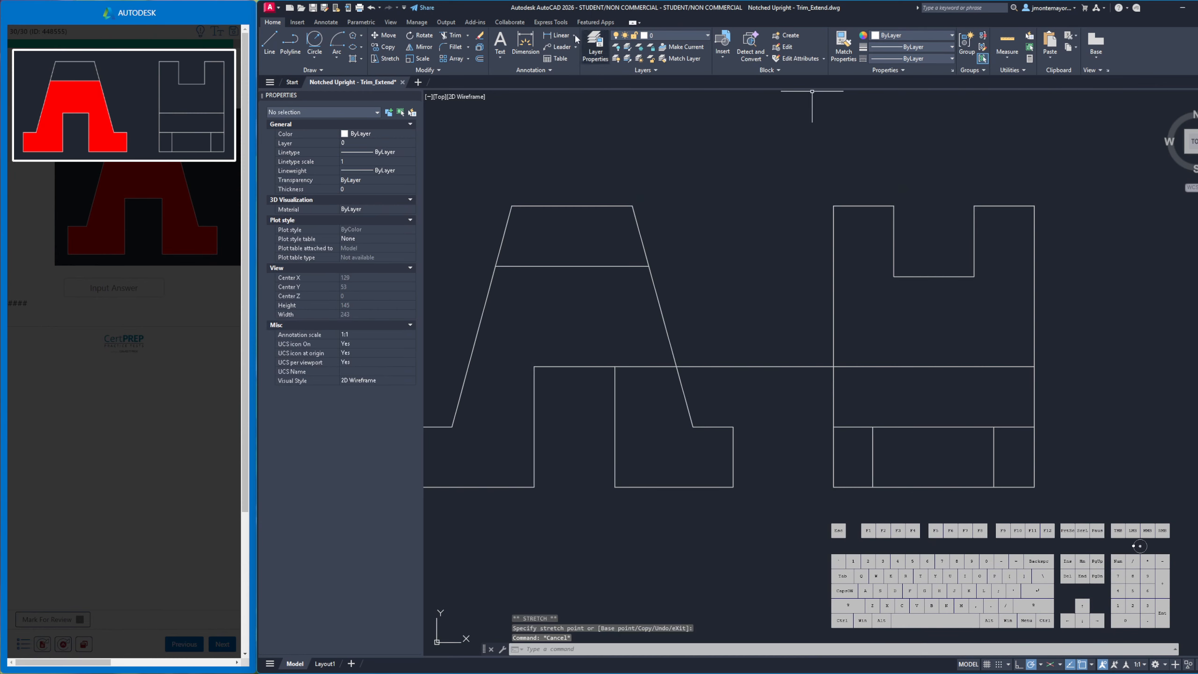
Trim the horizontal line between the notch's right edge and the side view's left edge
left_click(452, 35)
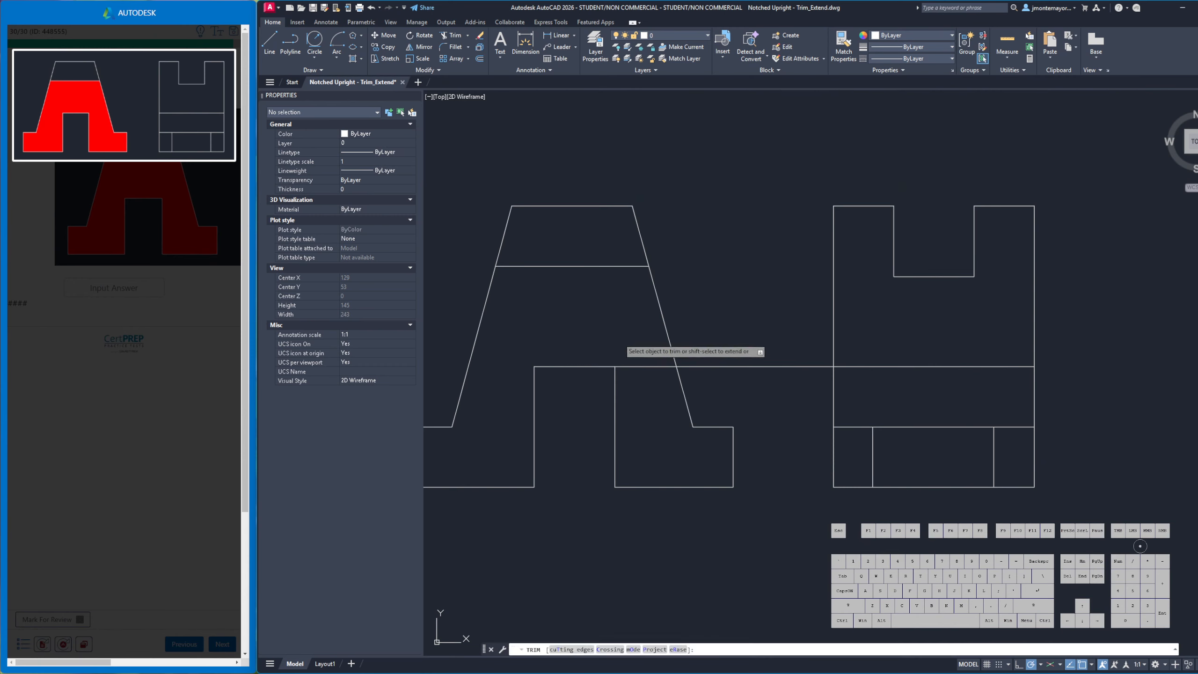
left_click_drag(618, 337, 660, 392)
left_click_drag(717, 332, 775, 382)
key("Escape")
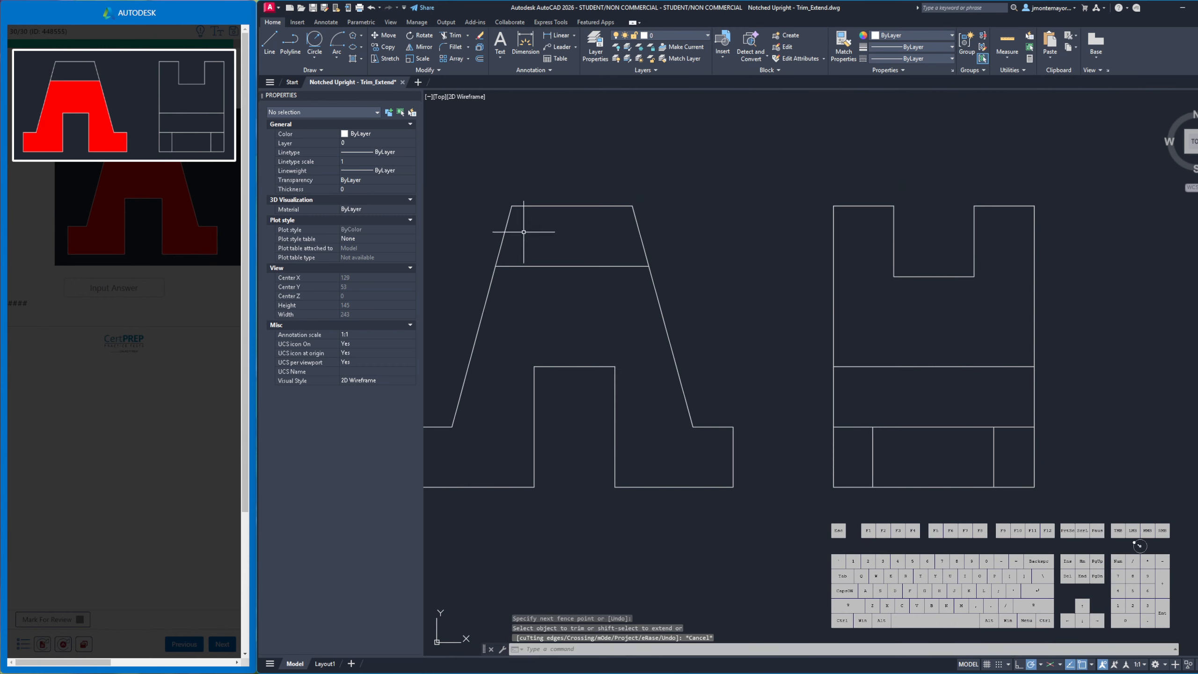
Close the enlarged reference picture and measure the area of the front view's enclosed region below the upper horizontal line
left_click(171, 373)
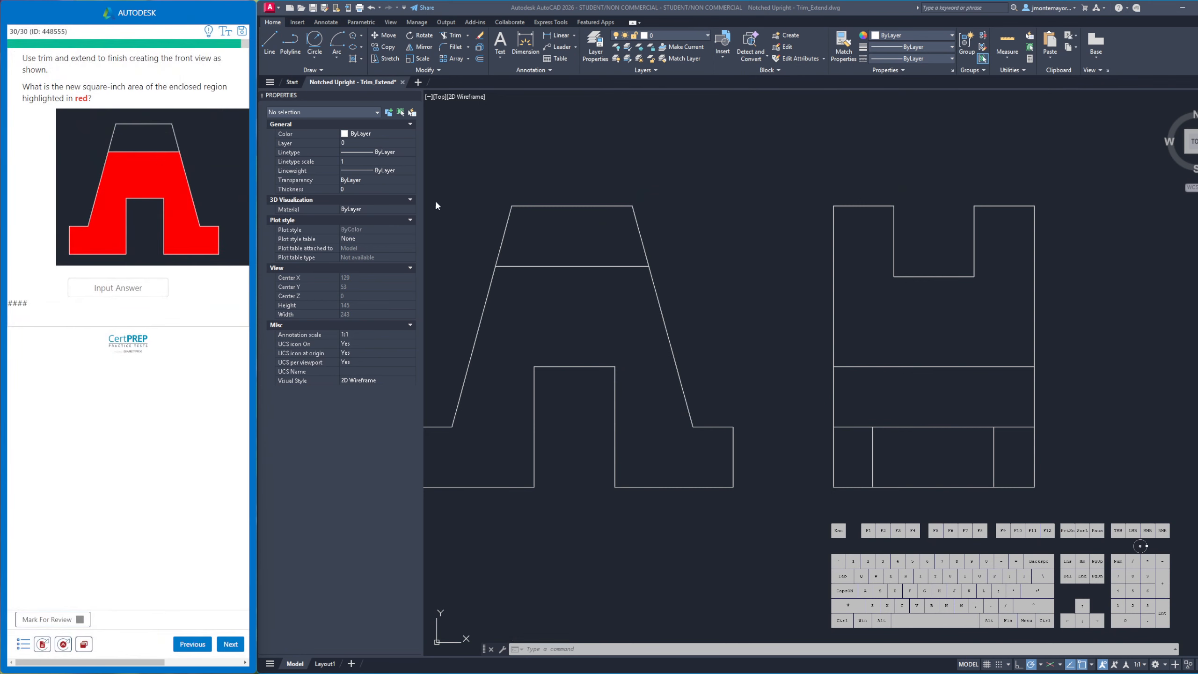
left_click(1007, 59)
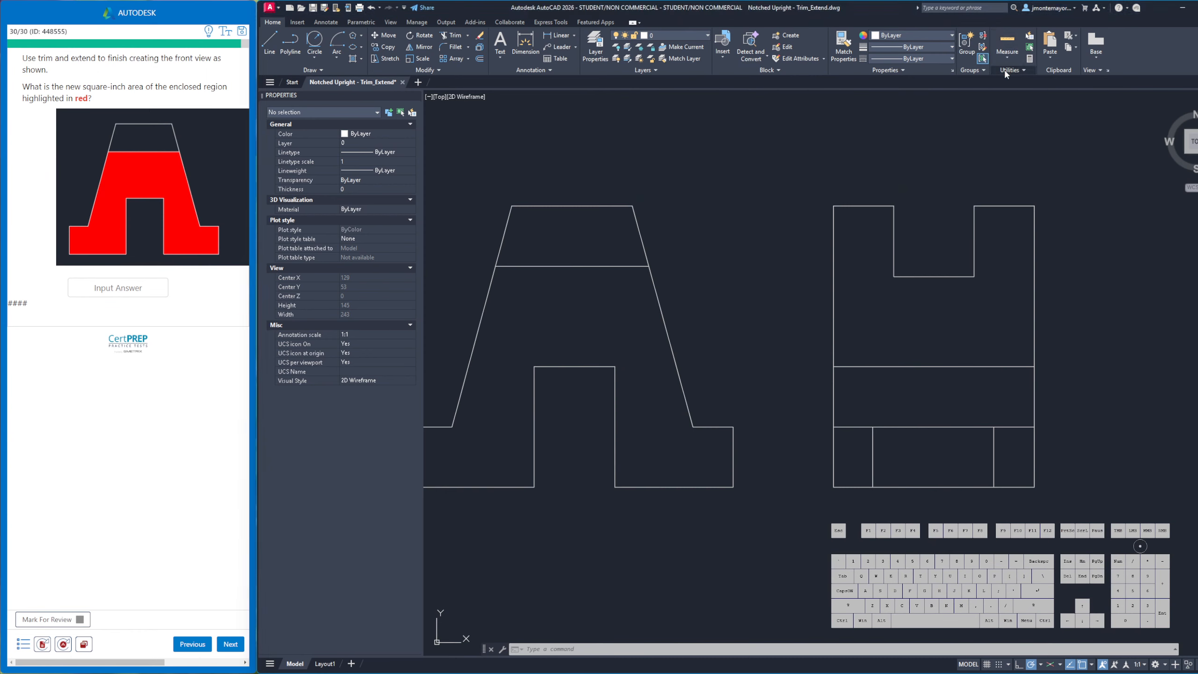
left_click(1008, 61)
left_click(1008, 85)
scroll(591, 296, "down", 2)
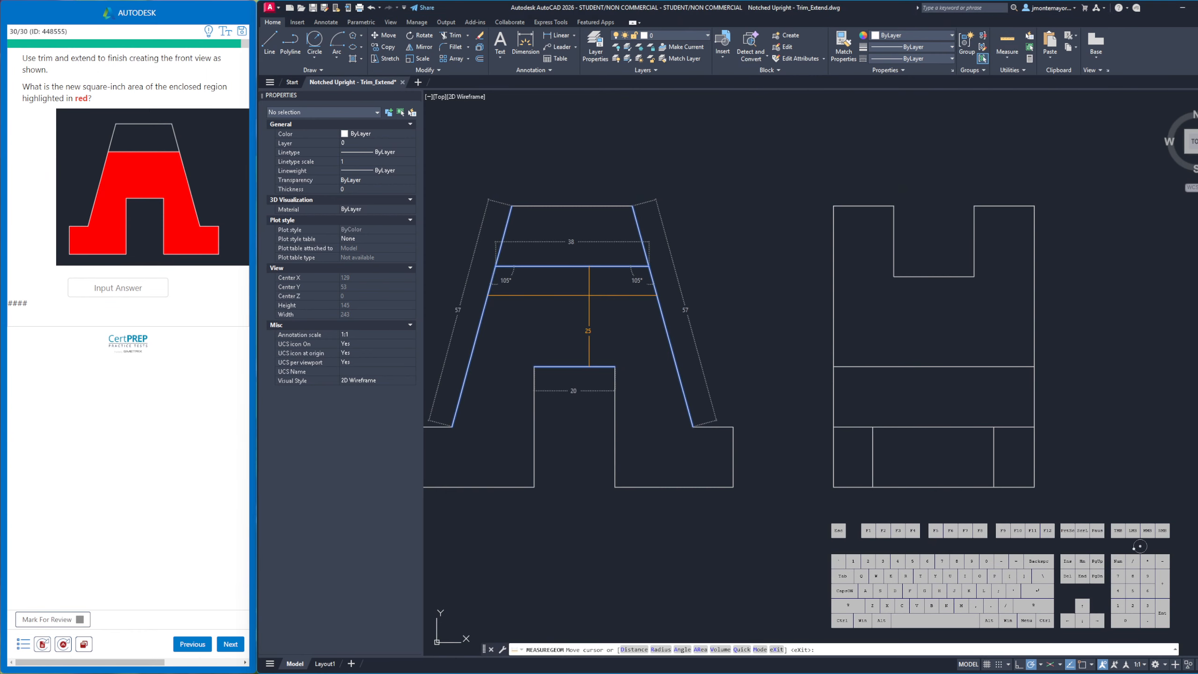
left_click(592, 298)
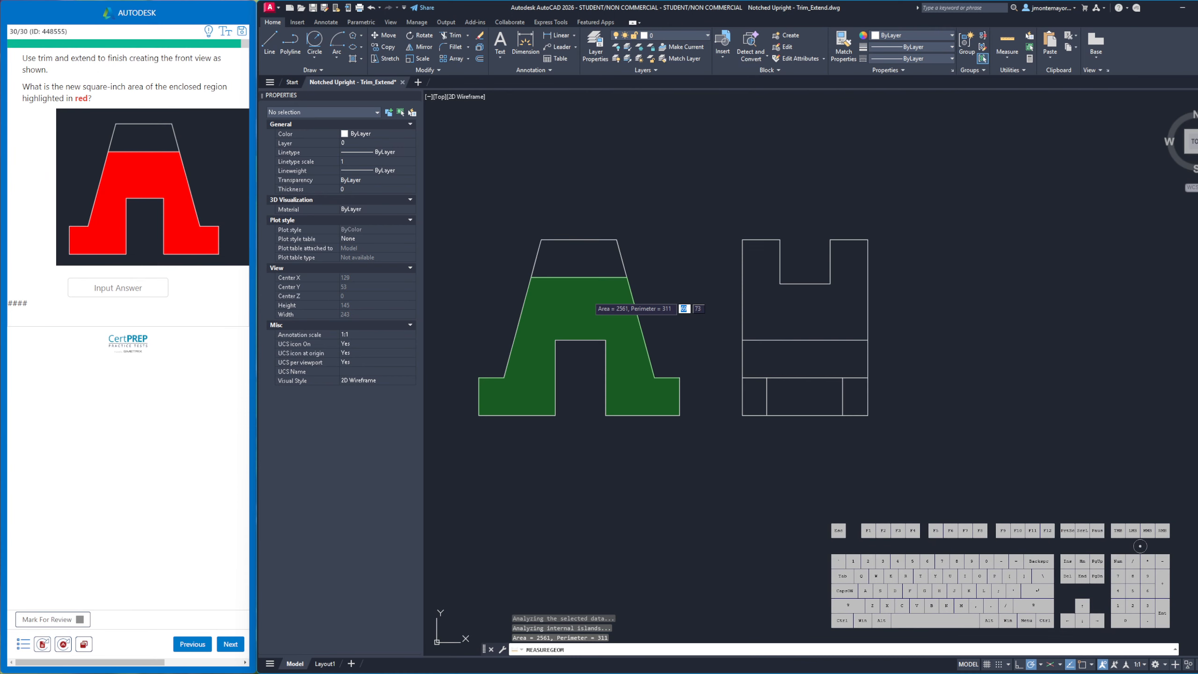
Submit 2561 as the answer to question 30, finish the questions and look through the exam's Review Page
left_click(163, 291)
type("2561")
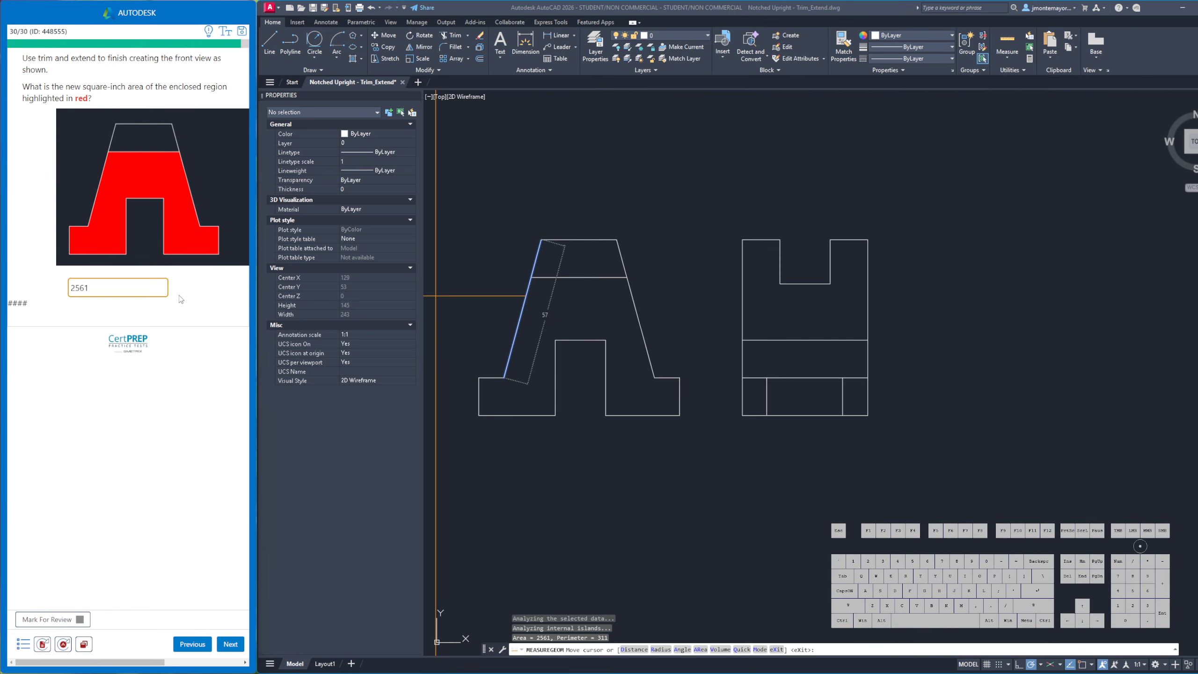
left_click(233, 650)
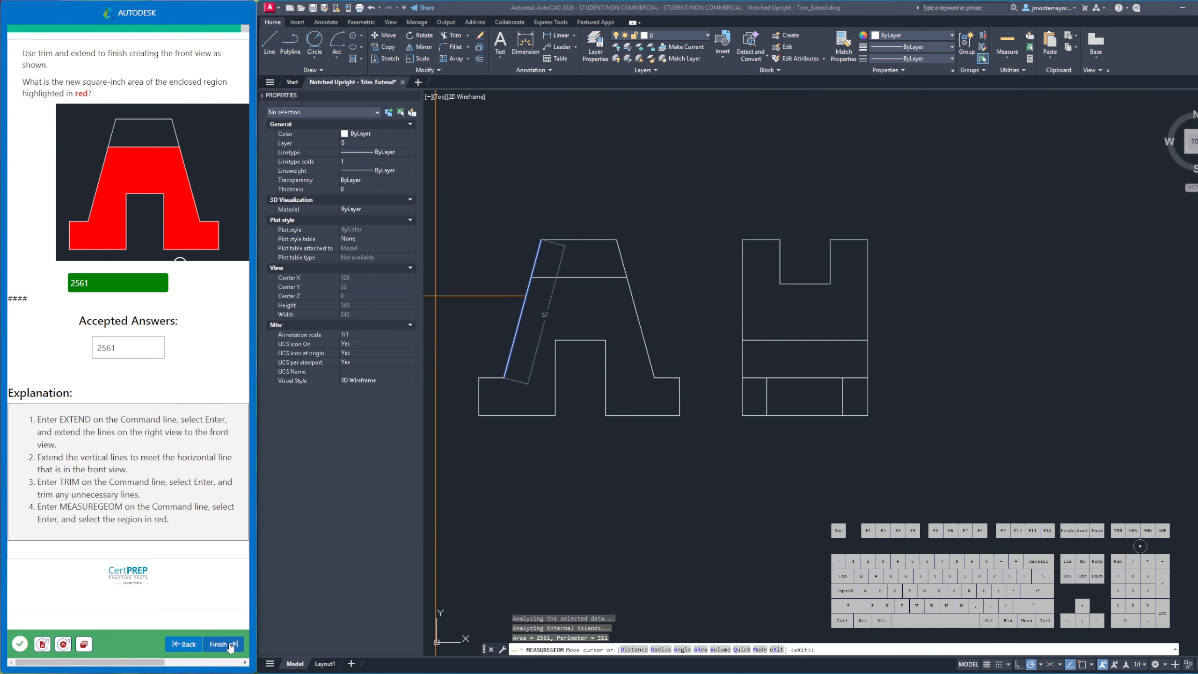
left_click(227, 645)
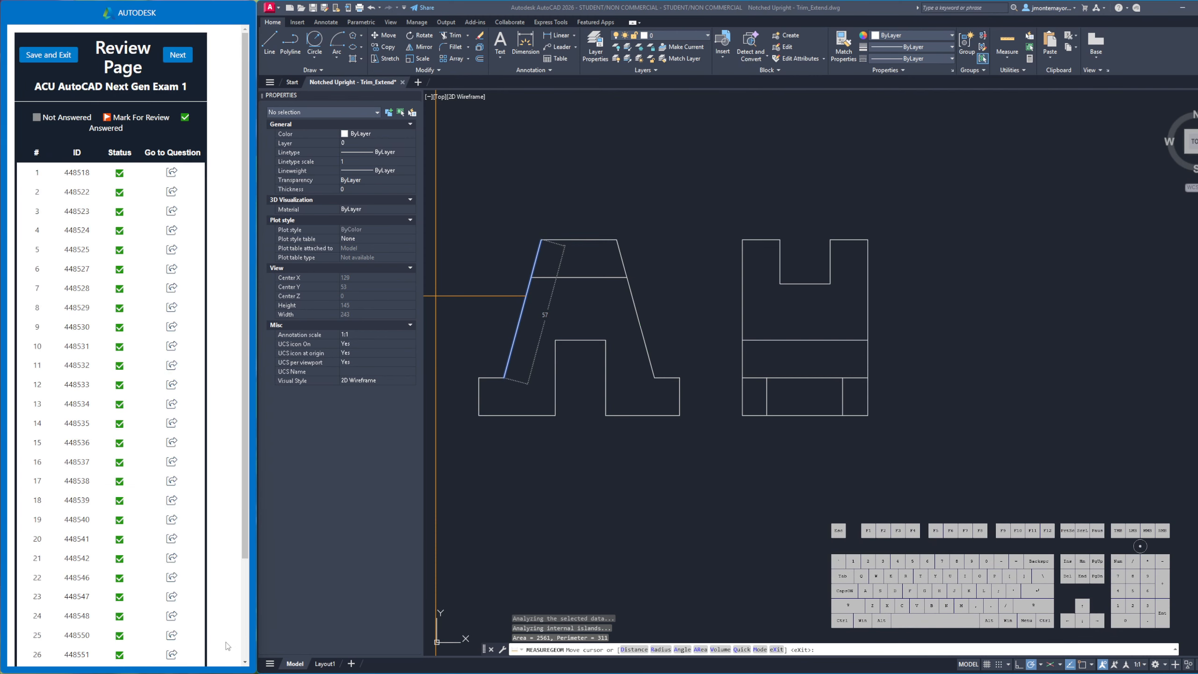
scroll(118, 401, "down", 3)
scroll(118, 460, "up", 3)
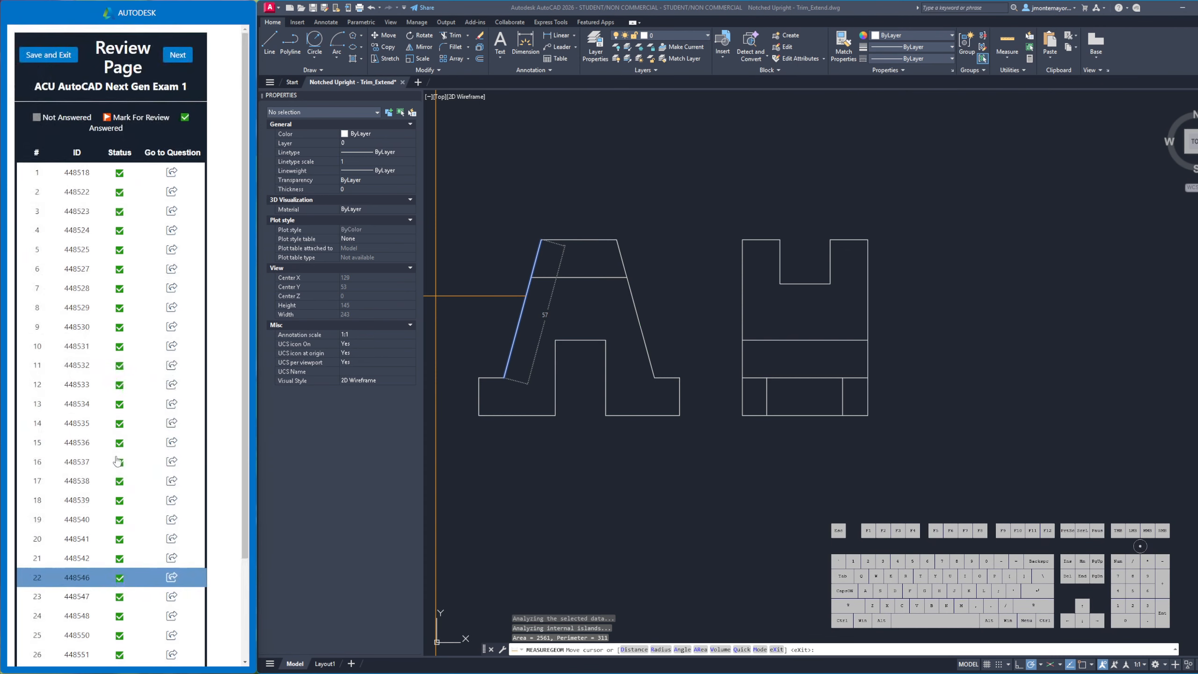